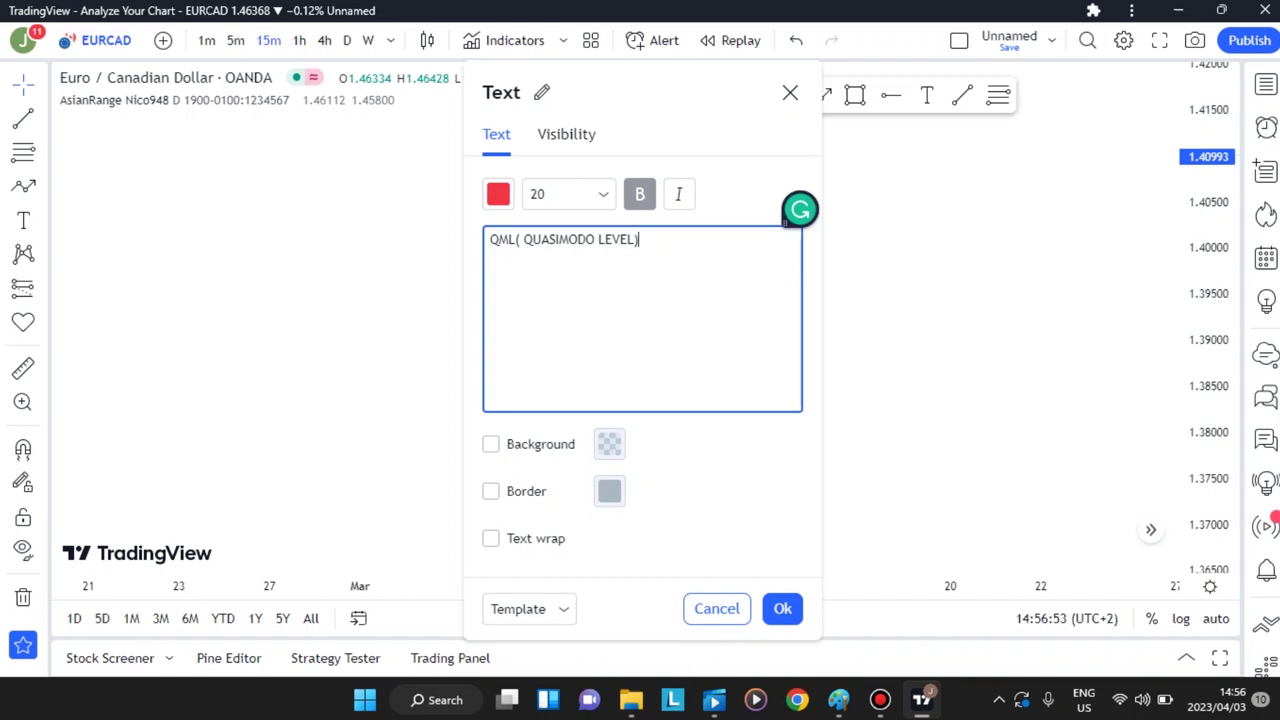
# Step: Set the QML( QUASIMODO LEVEL) title's font size to 32 and shift it slightly up and to the left on the chart
pyautogui.click(602, 194)
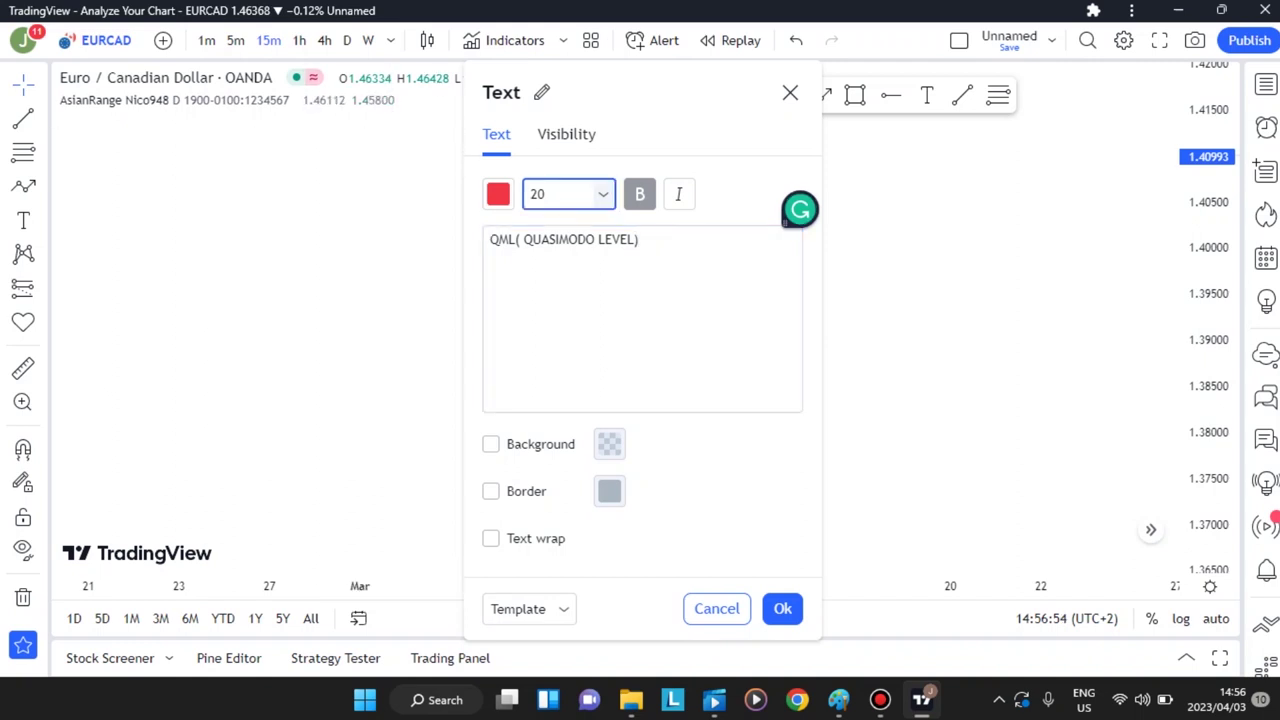
pyautogui.press('Return')
pyautogui.click(540, 472)
pyautogui.click(782, 608)
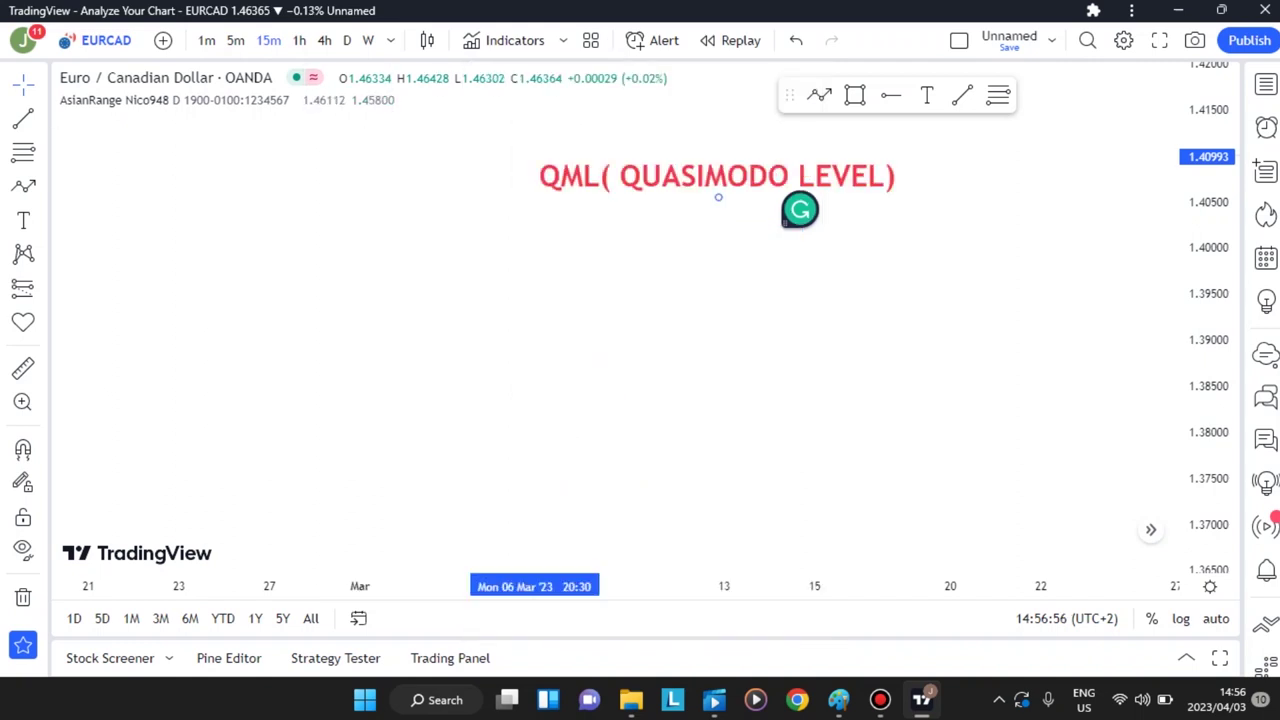
pyautogui.moveTo(718, 197); pyautogui.dragTo(678, 175)
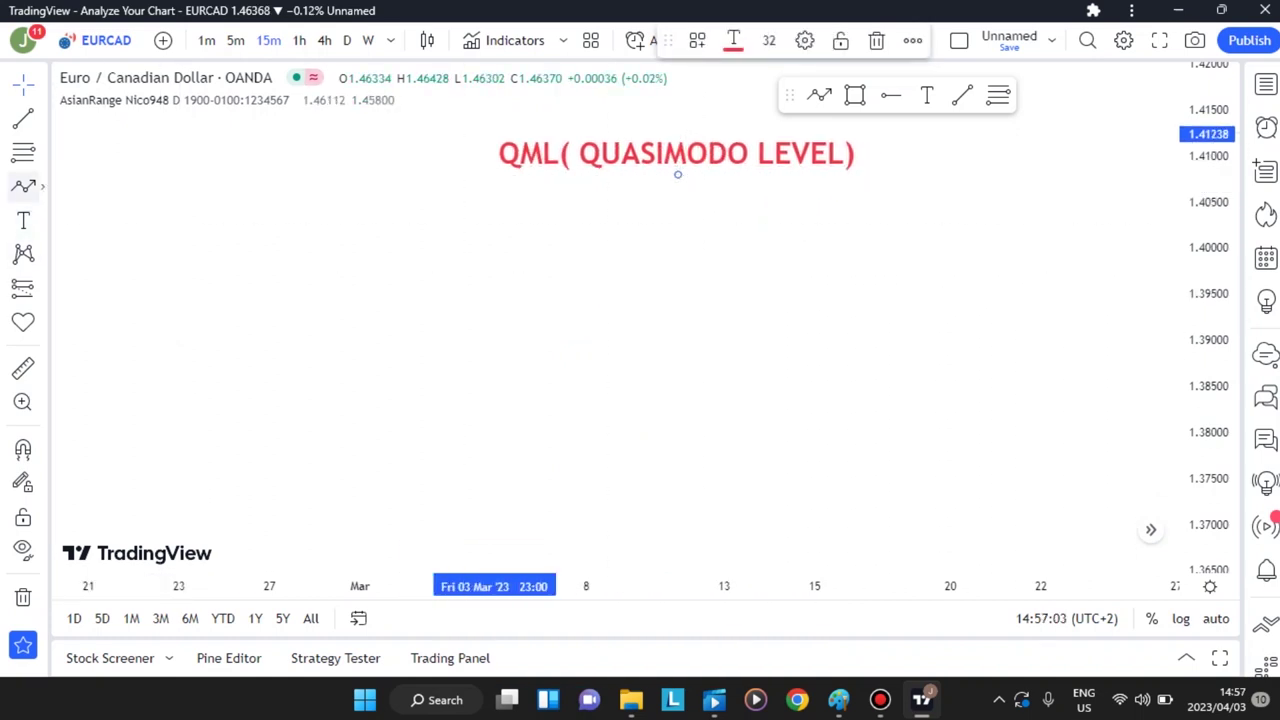
# Step: Draw a rising five-leg zigzag path from about 1.3735, with peaks at about 1.3870 and 1.3945, ending at about 1.4004
pyautogui.click(23, 186)
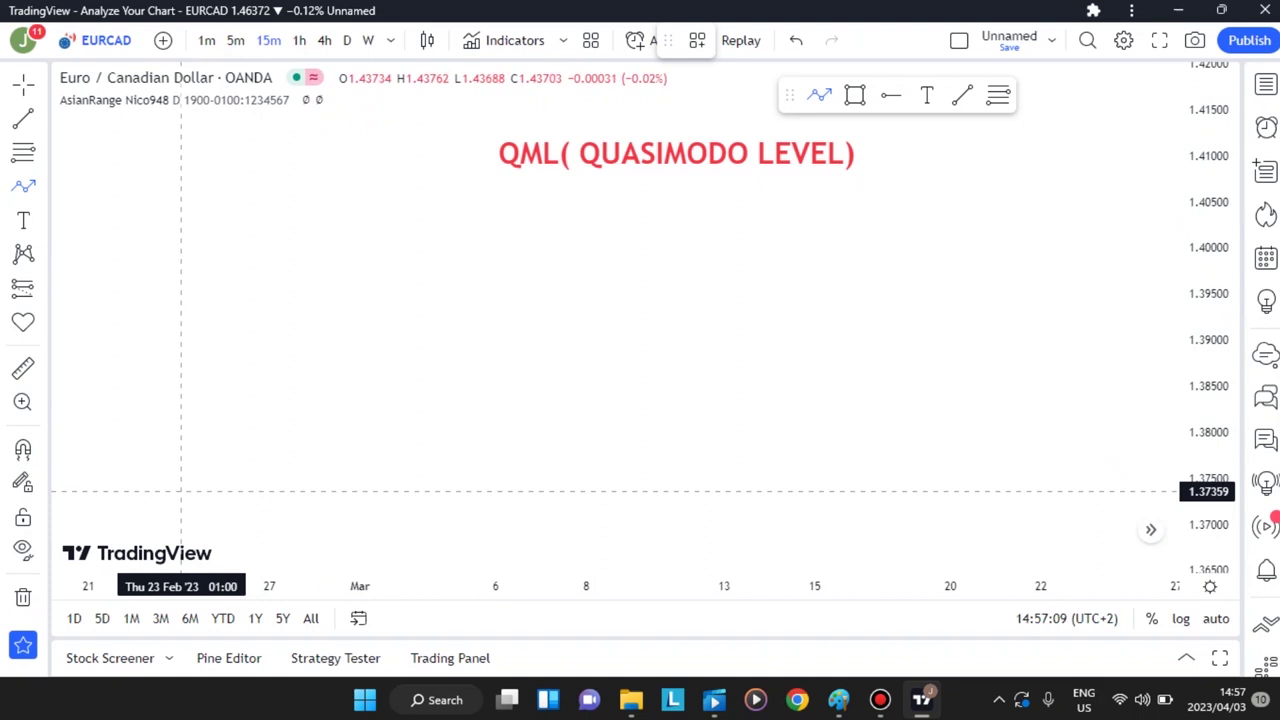
pyautogui.click(168, 494)
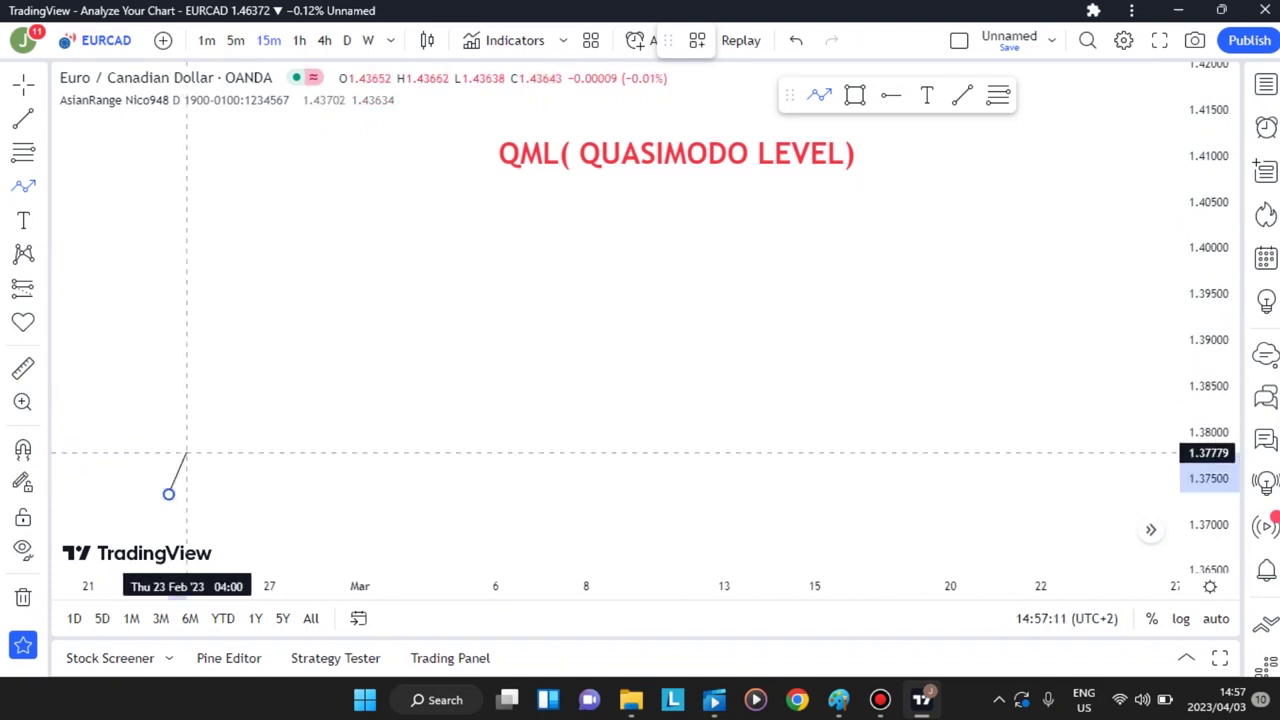
pyautogui.click(242, 369)
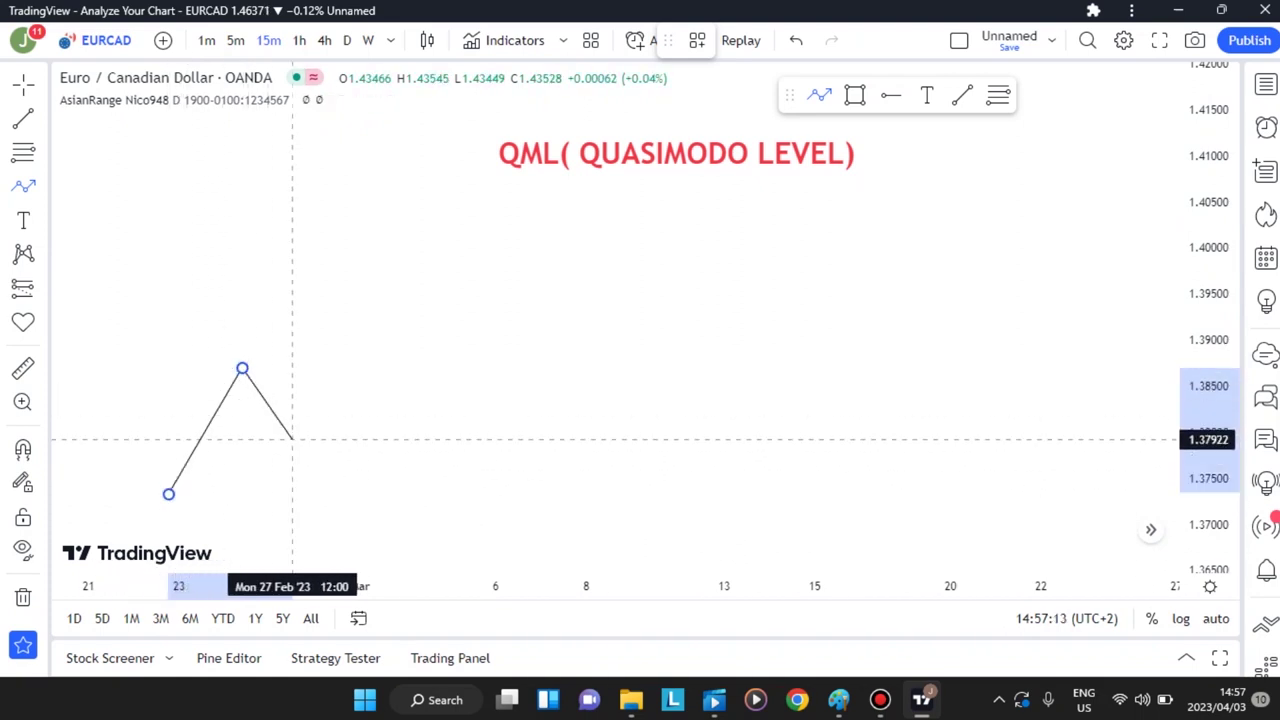
pyautogui.click(290, 445)
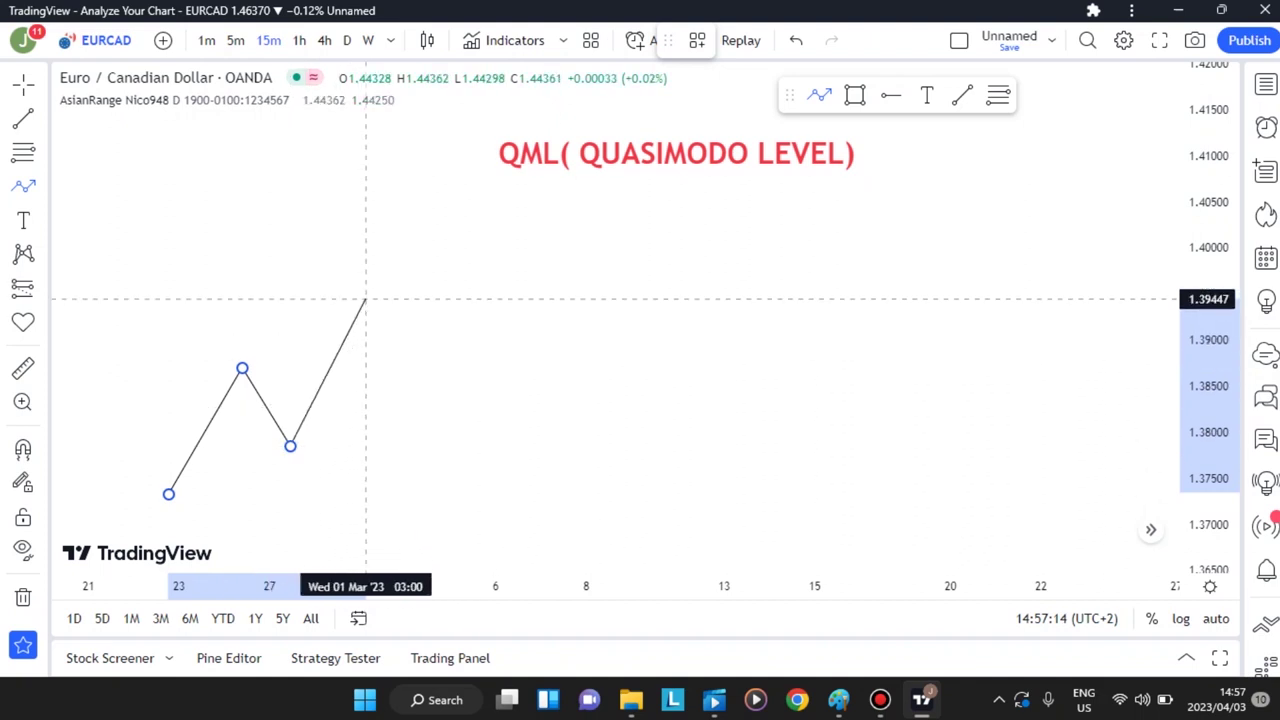
pyautogui.click(369, 298)
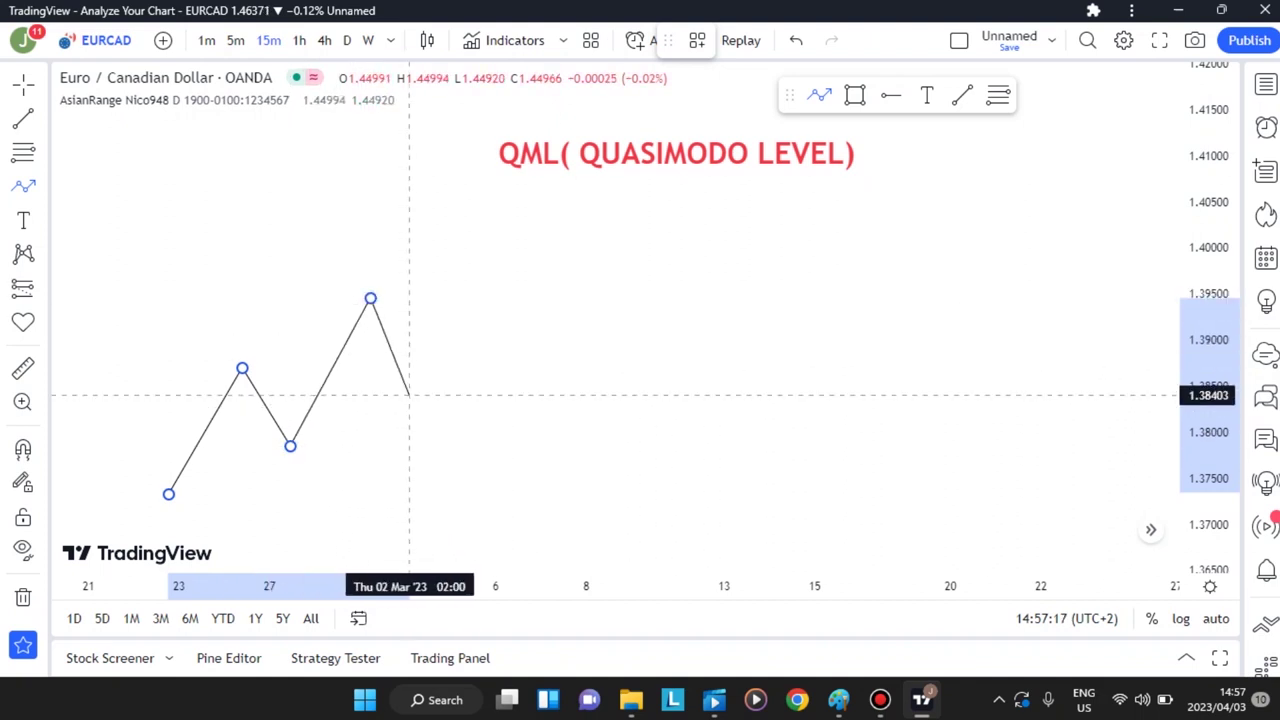
pyautogui.click(409, 395)
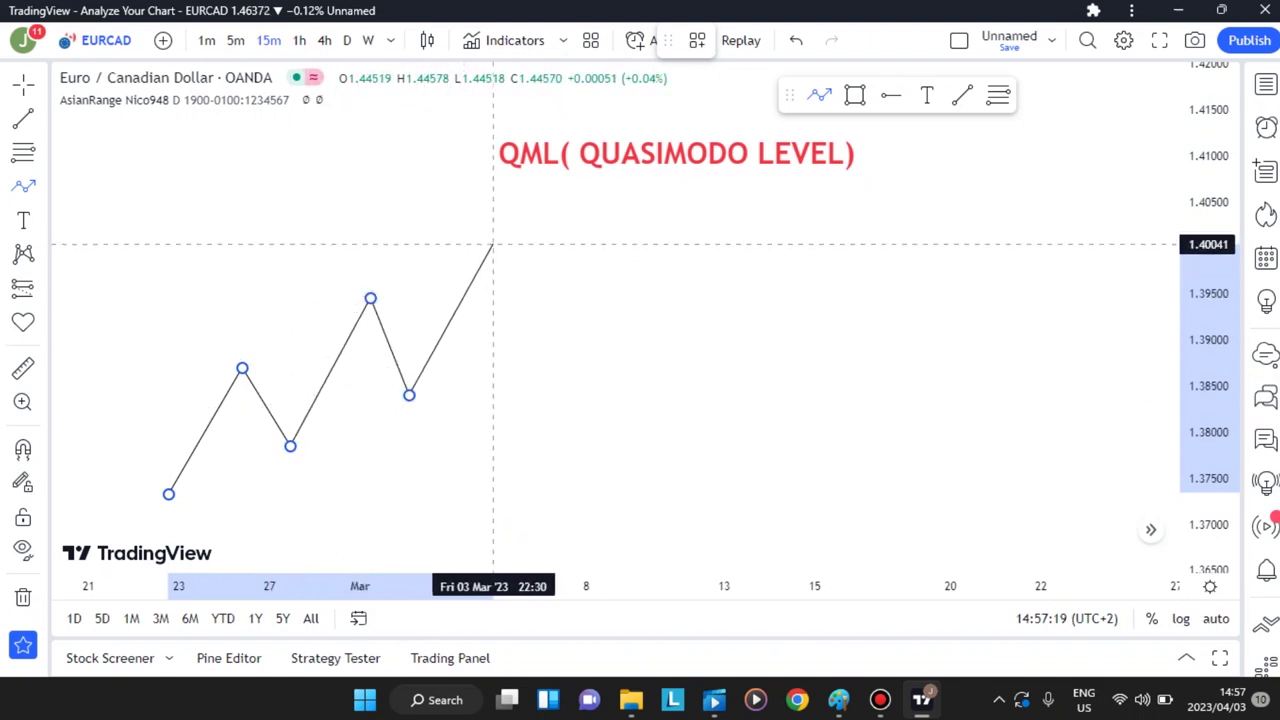
pyautogui.doubleClick(495, 244)
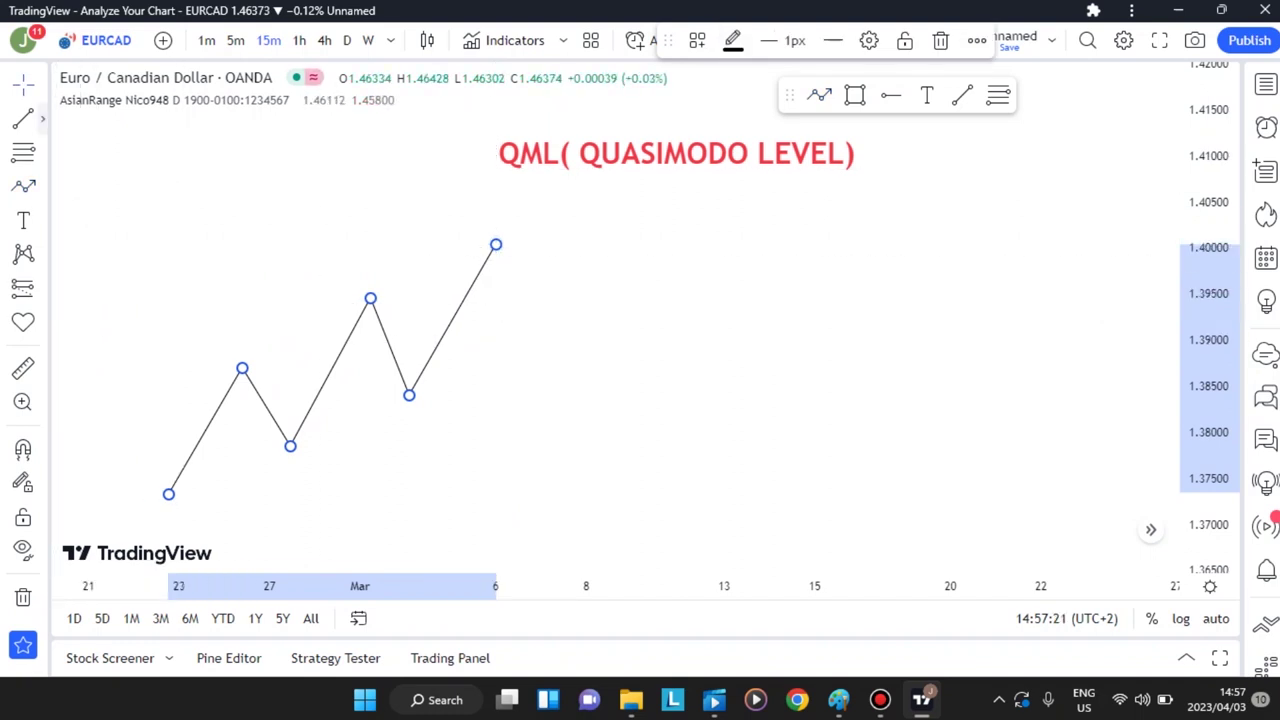
# Step: Draw a horizontal trend line at about 1.3870 from the path's first peak to the next rising leg
pyautogui.click(23, 118)
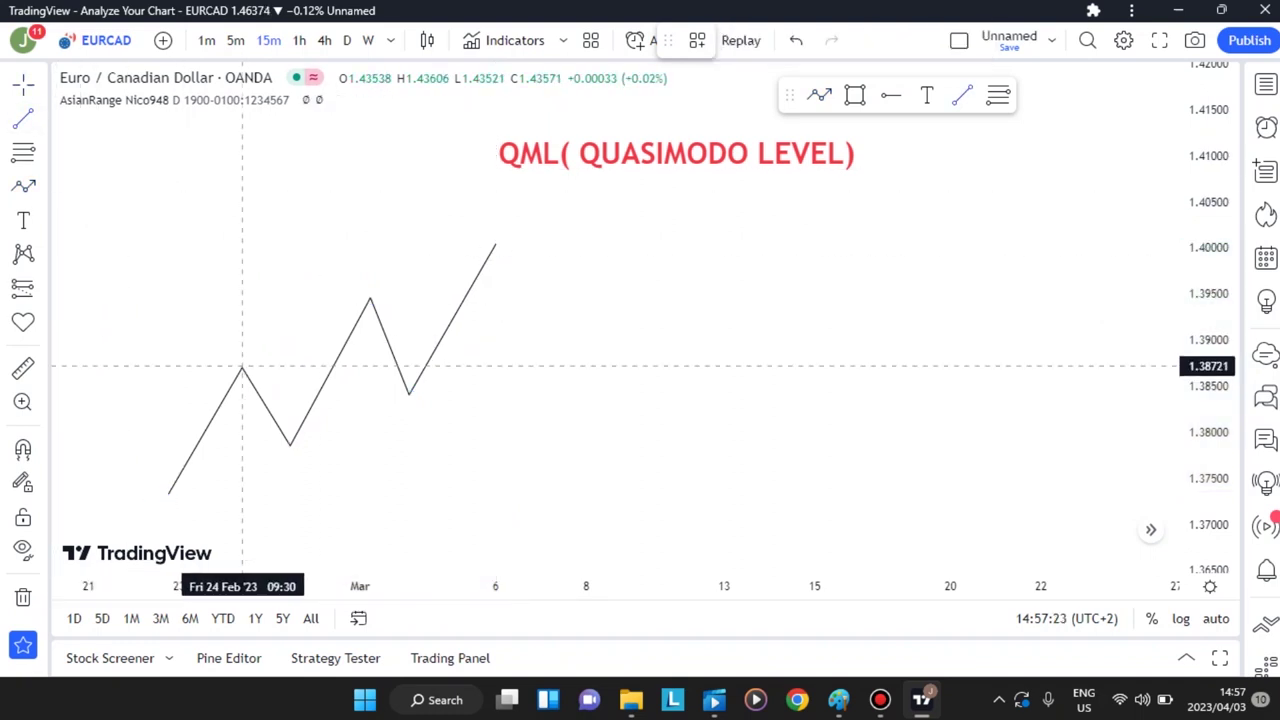
pyautogui.click(242, 367)
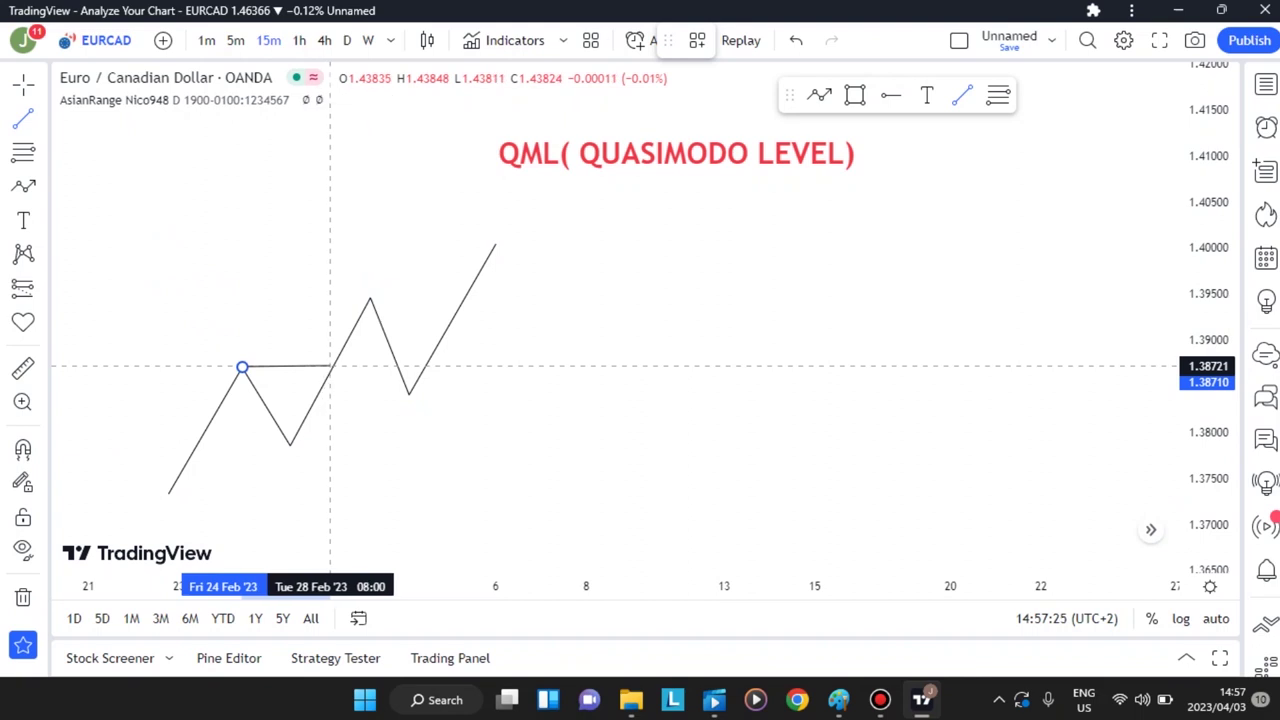
pyautogui.click(333, 368)
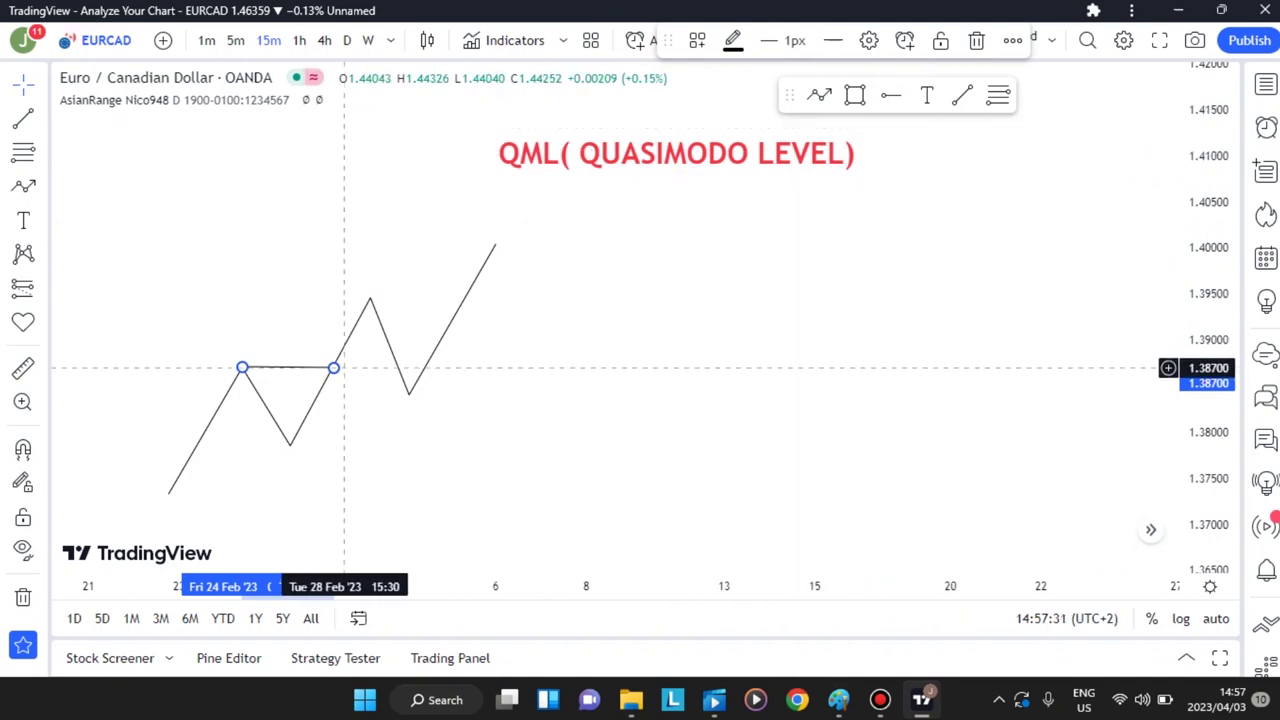
# Step: Add the text BOS to the trend line at the first peak and colour it black
pyautogui.doubleClick(333, 368)
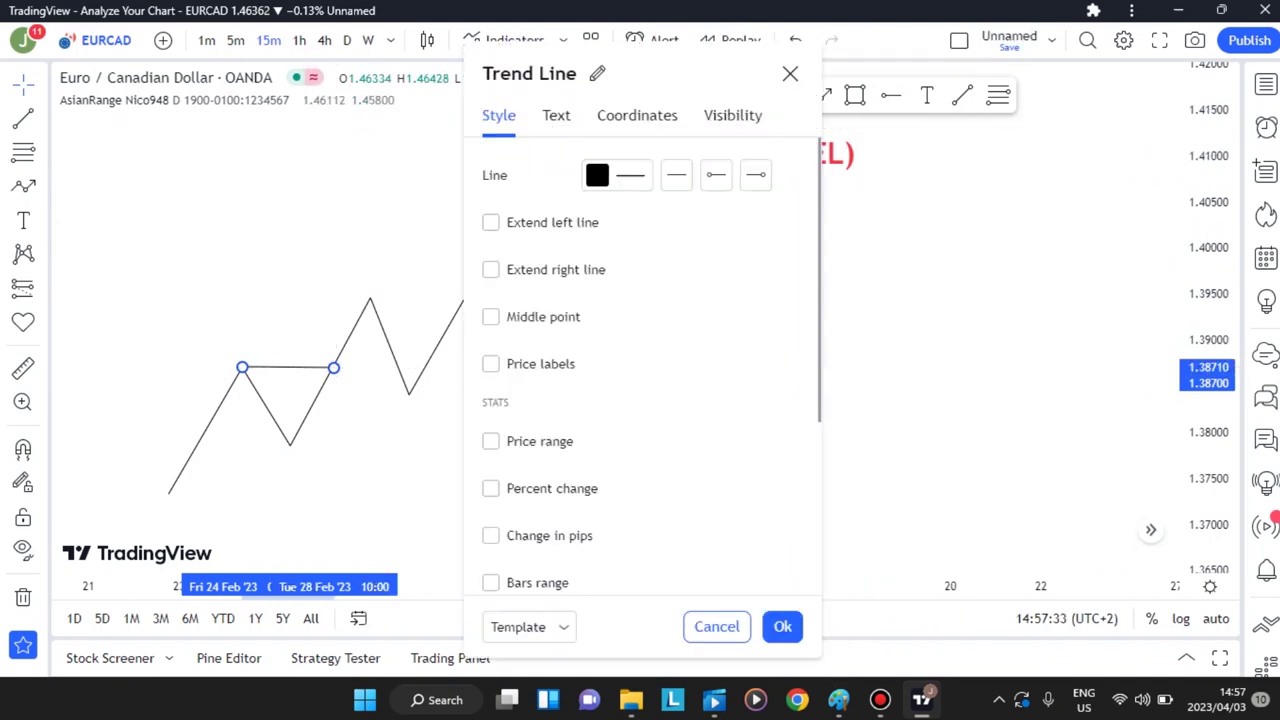
pyautogui.click(556, 115)
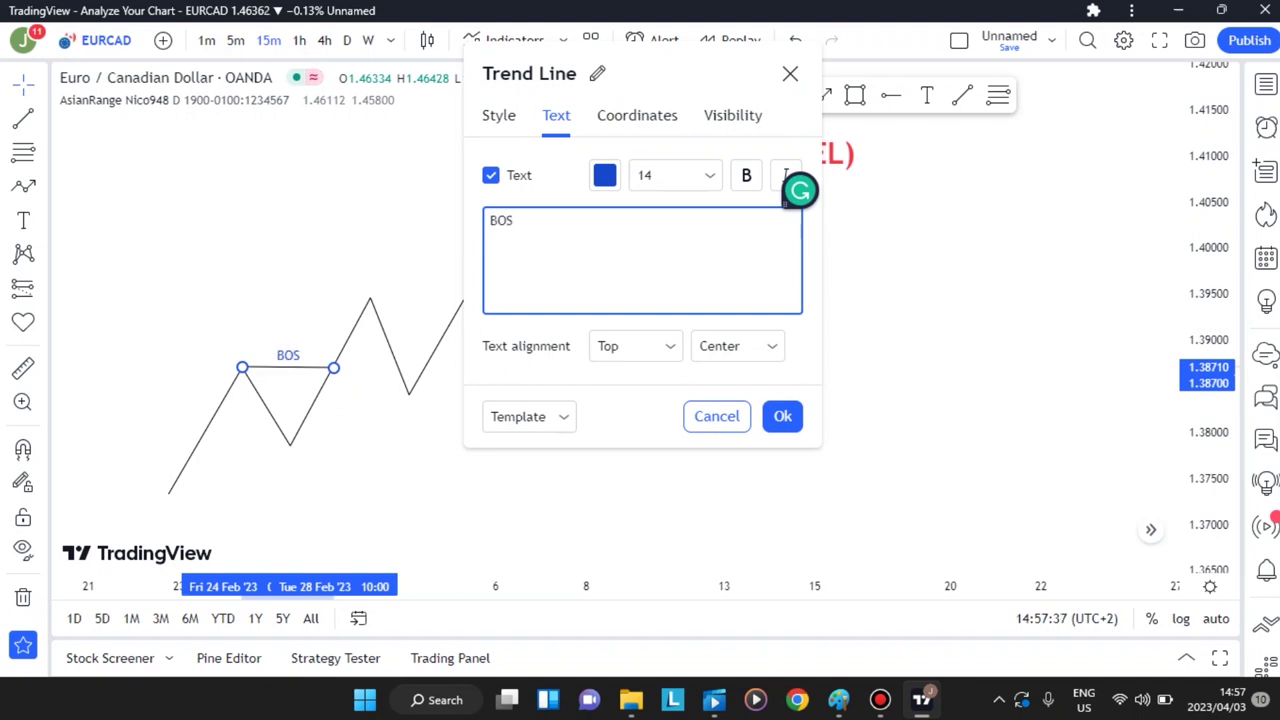
pyautogui.click(604, 175)
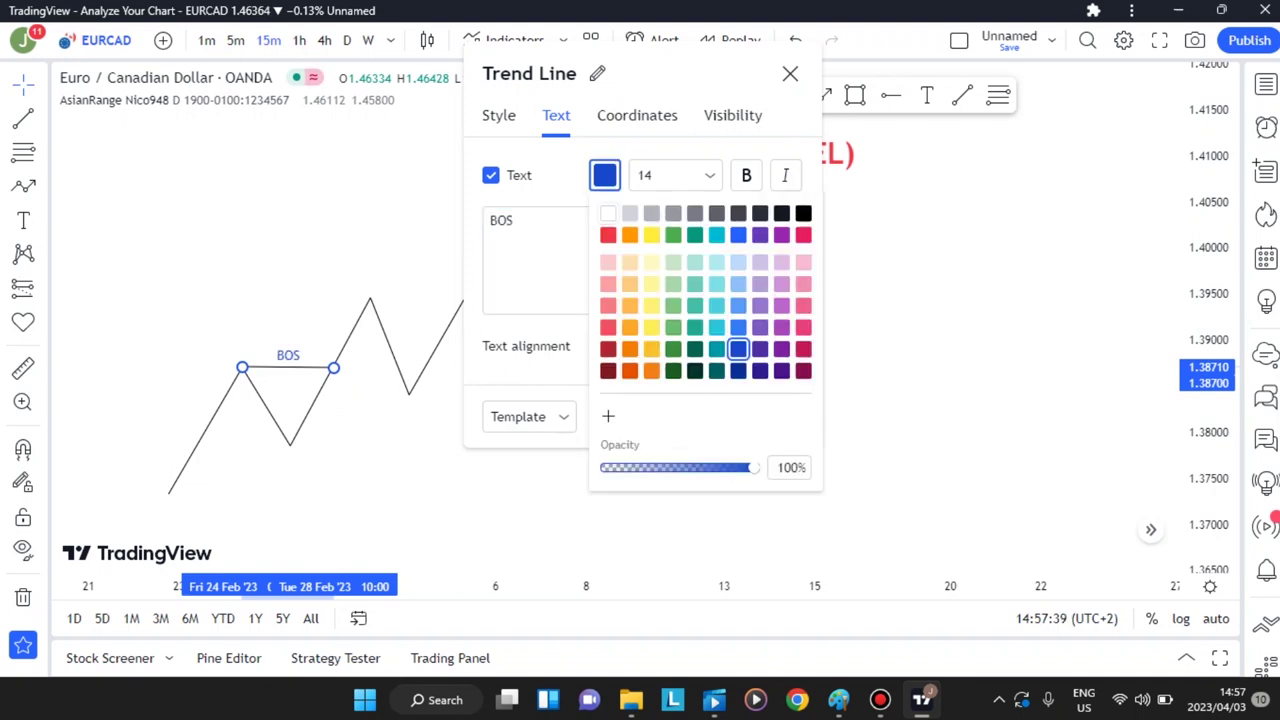
pyautogui.click(803, 213)
pyautogui.doubleClick(501, 220)
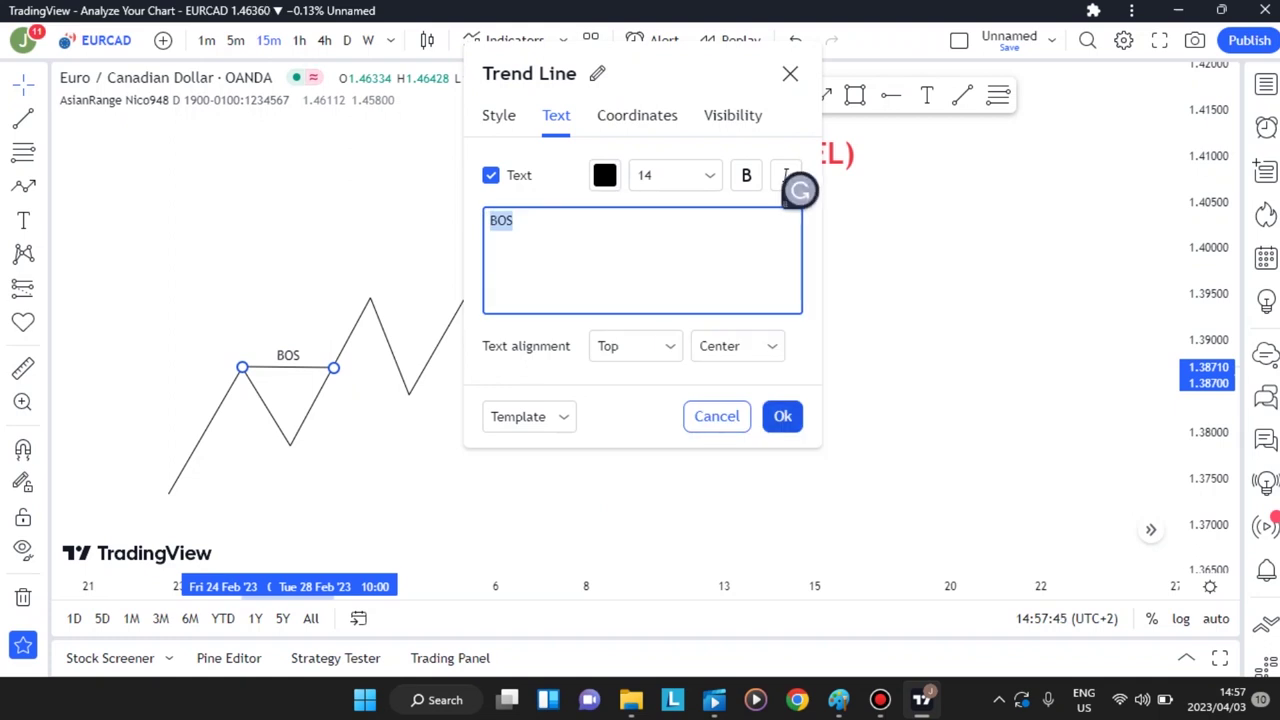
# Step: Save the trend line's settings as a drawing template named BOS and accept the line's settings
pyautogui.click(528, 416)
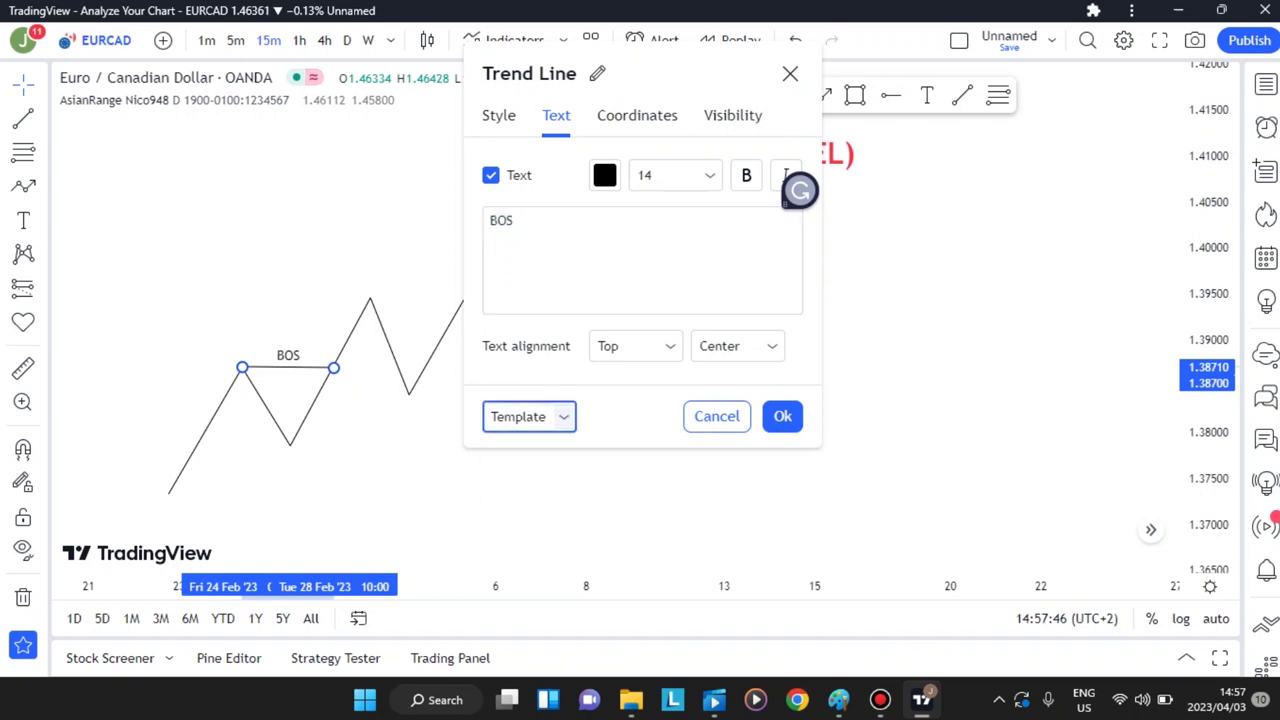
pyautogui.click(517, 452)
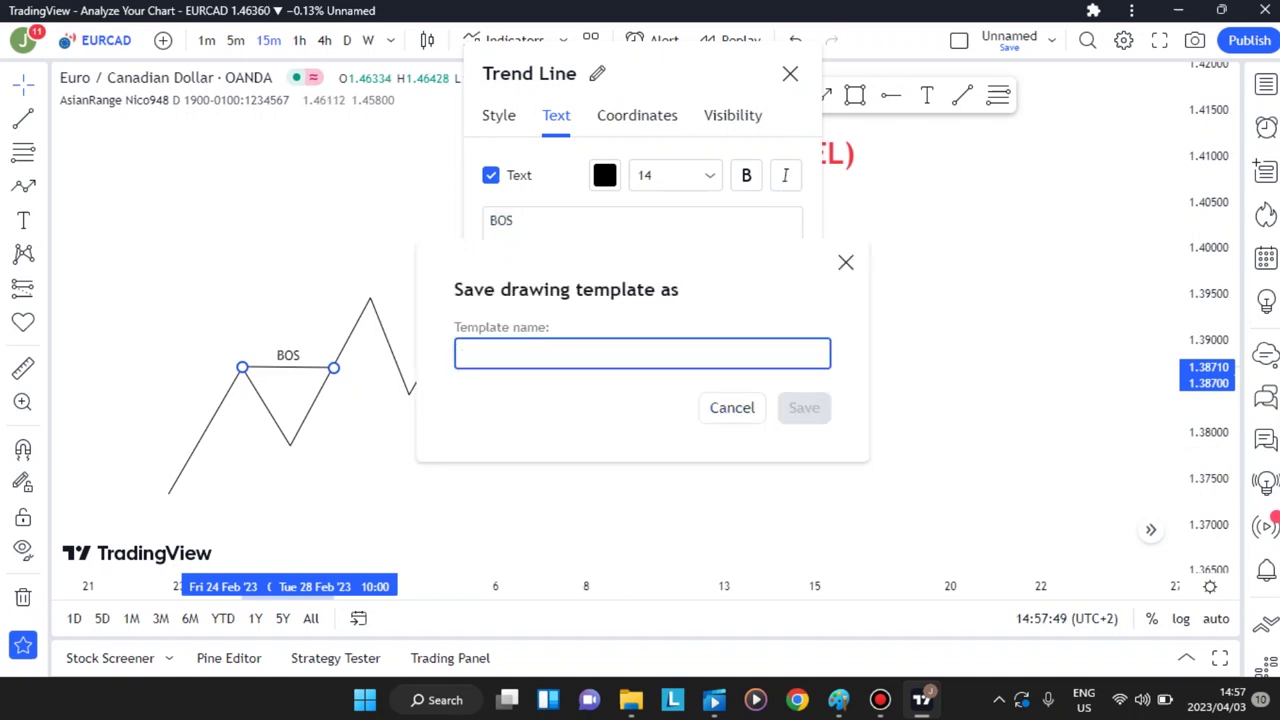
pyautogui.write('BOS')
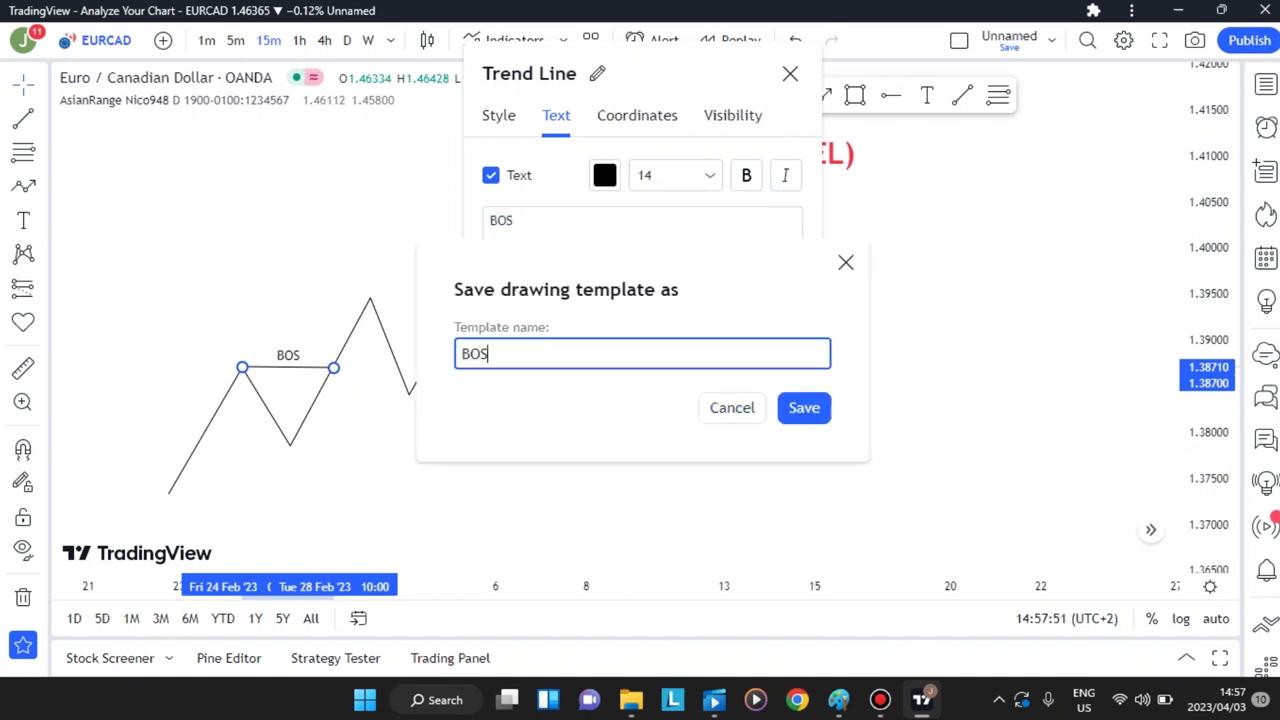
pyautogui.click(804, 407)
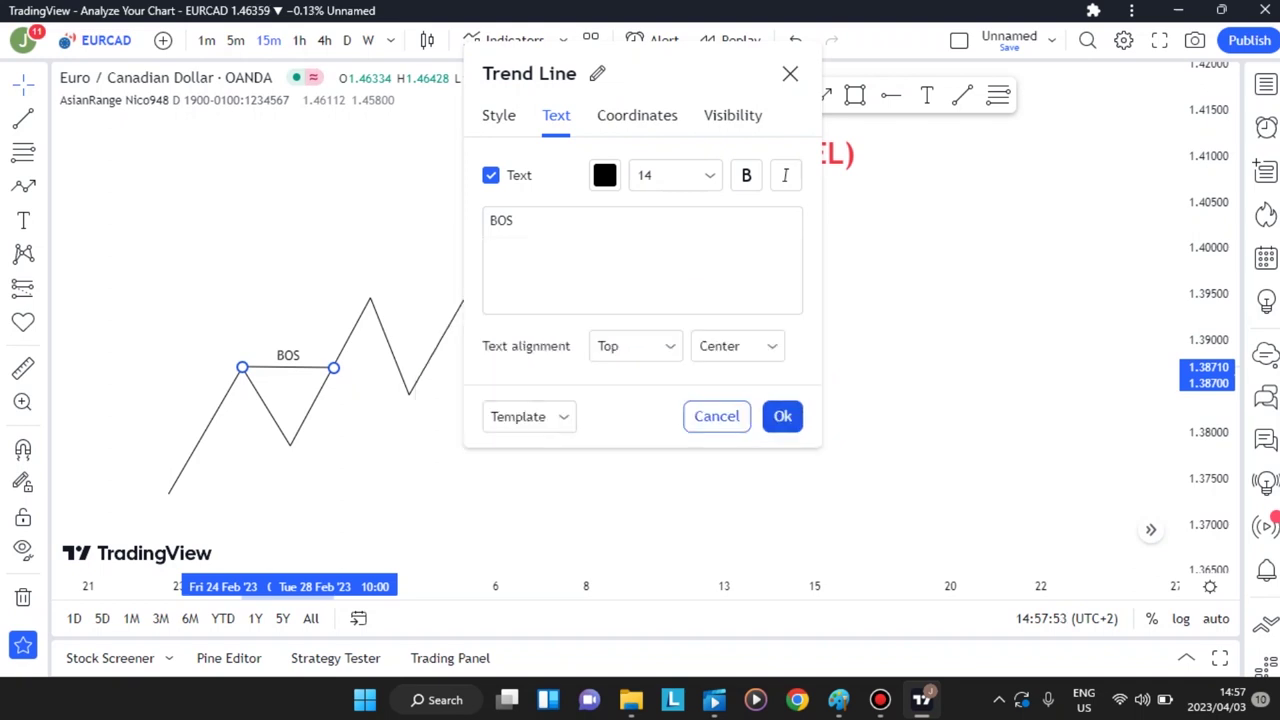
pyautogui.click(782, 416)
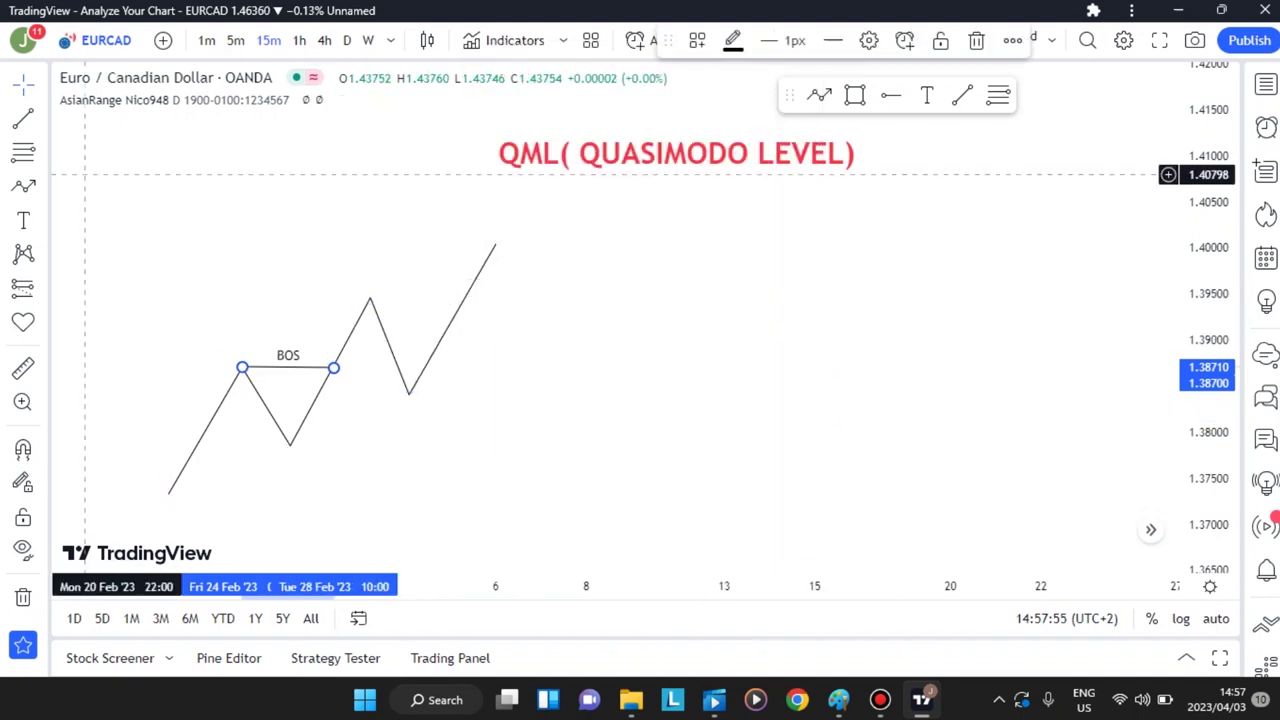
# Step: Draw a horizontal trend line at about 1.3945 from the path's second peak to the last rising leg
pyautogui.click(23, 118)
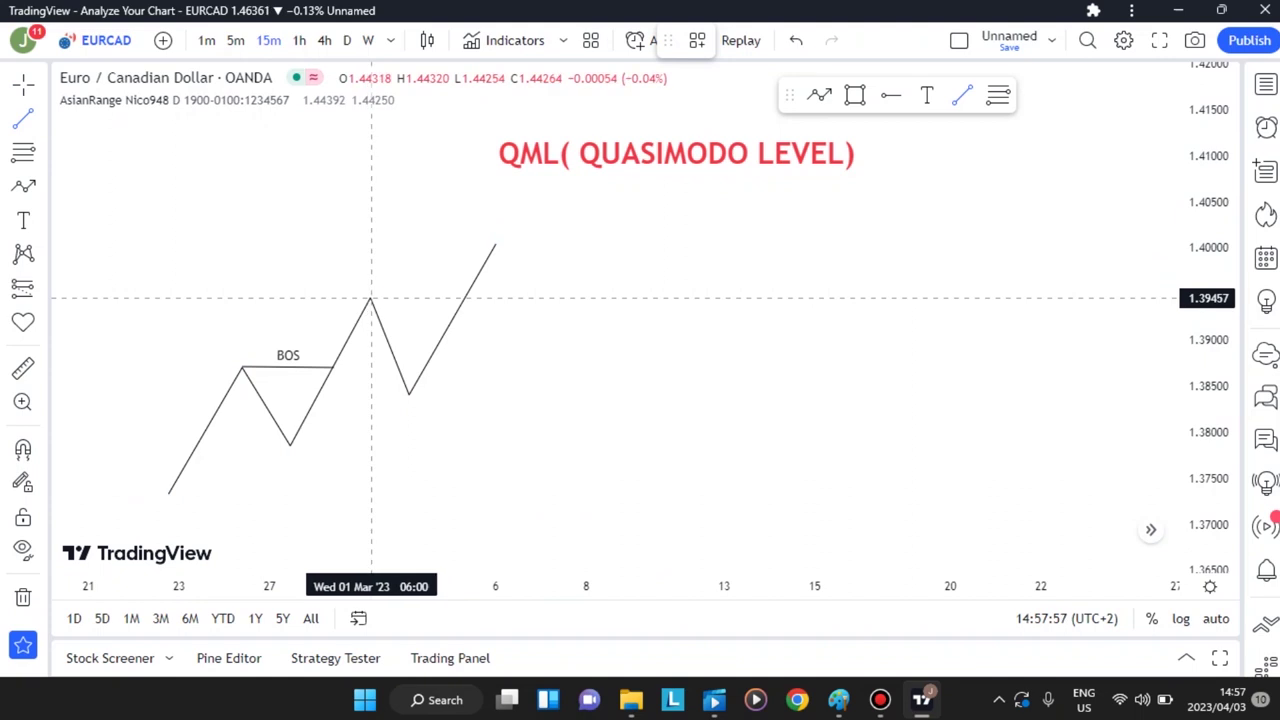
pyautogui.click(371, 298)
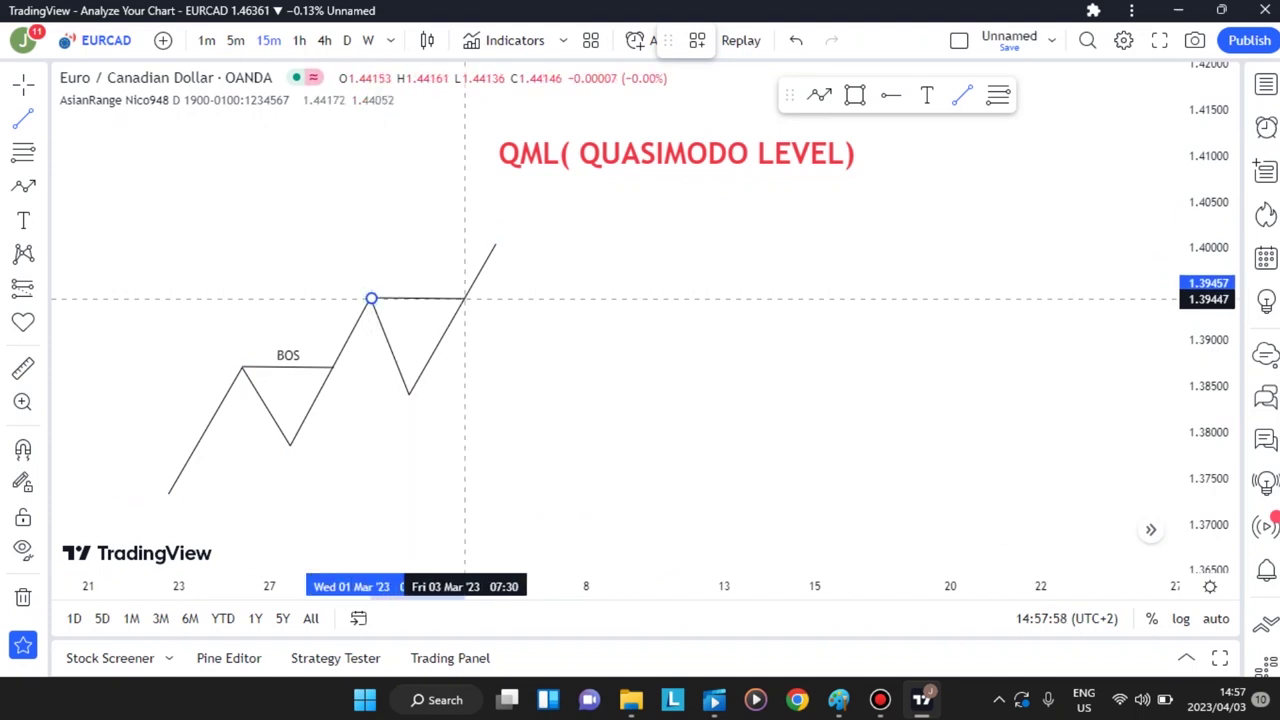
pyautogui.click(464, 298)
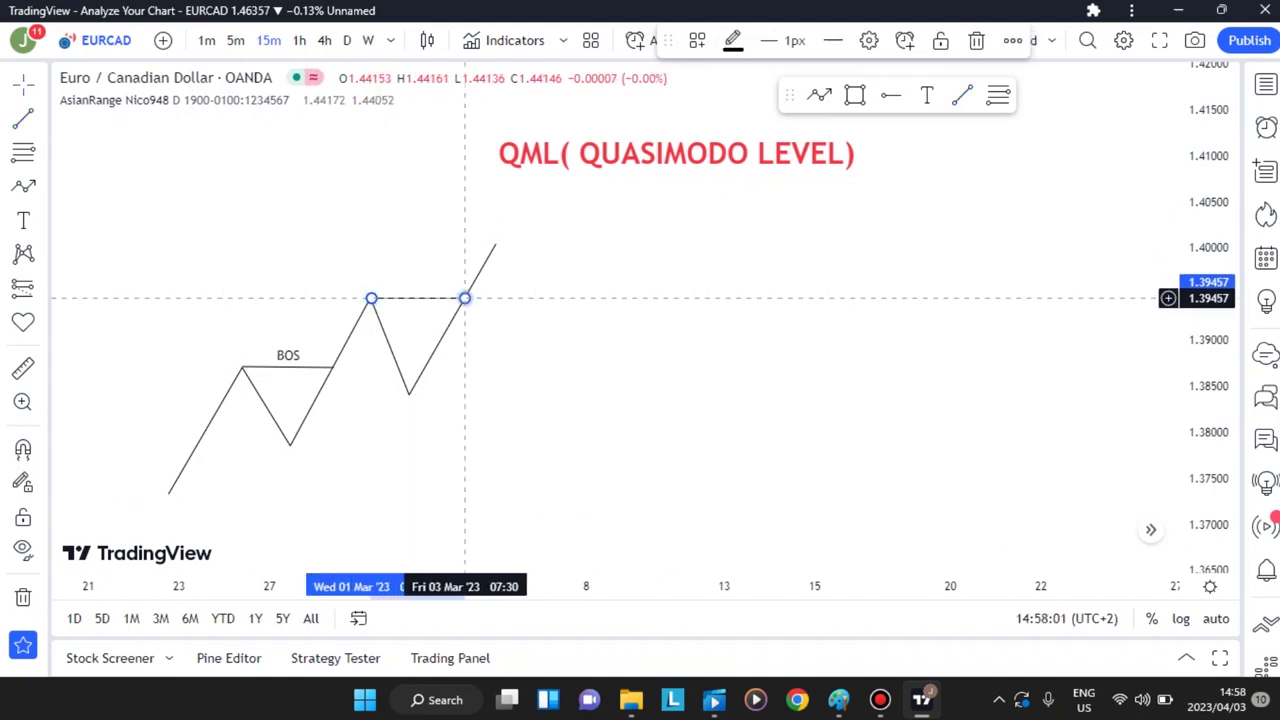
pyautogui.doubleClick(464, 298)
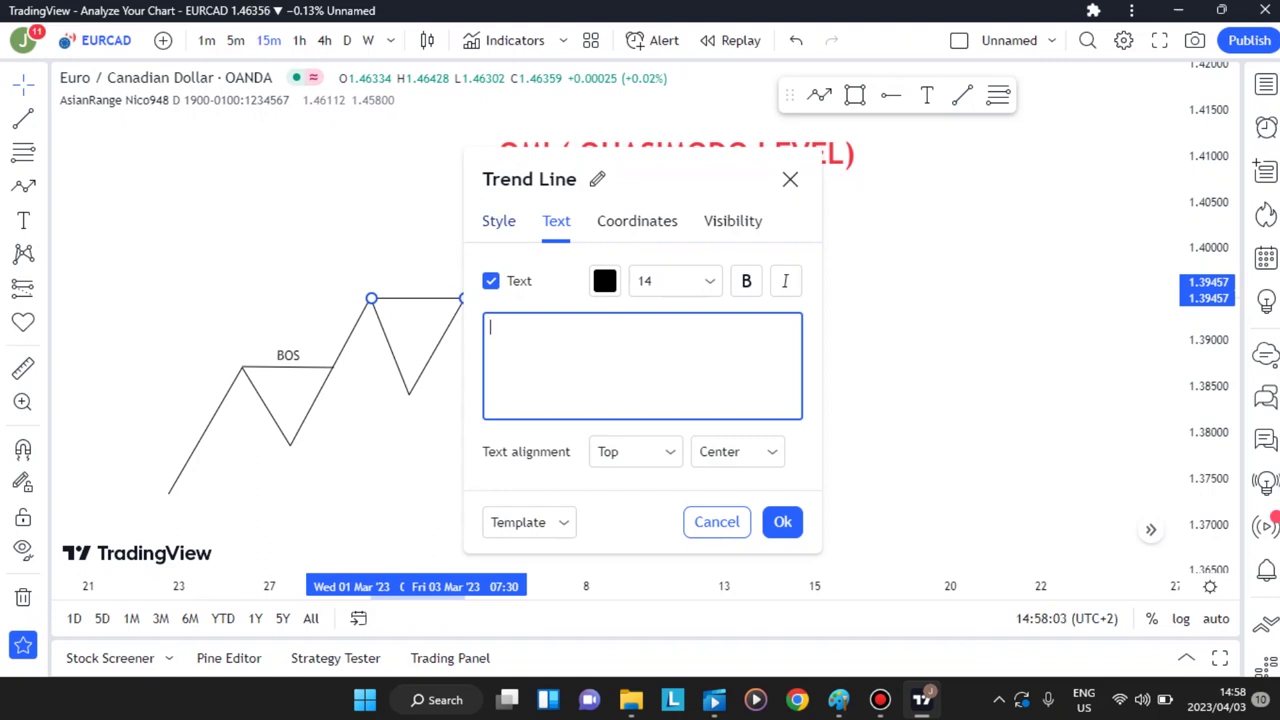
pyautogui.click(499, 221)
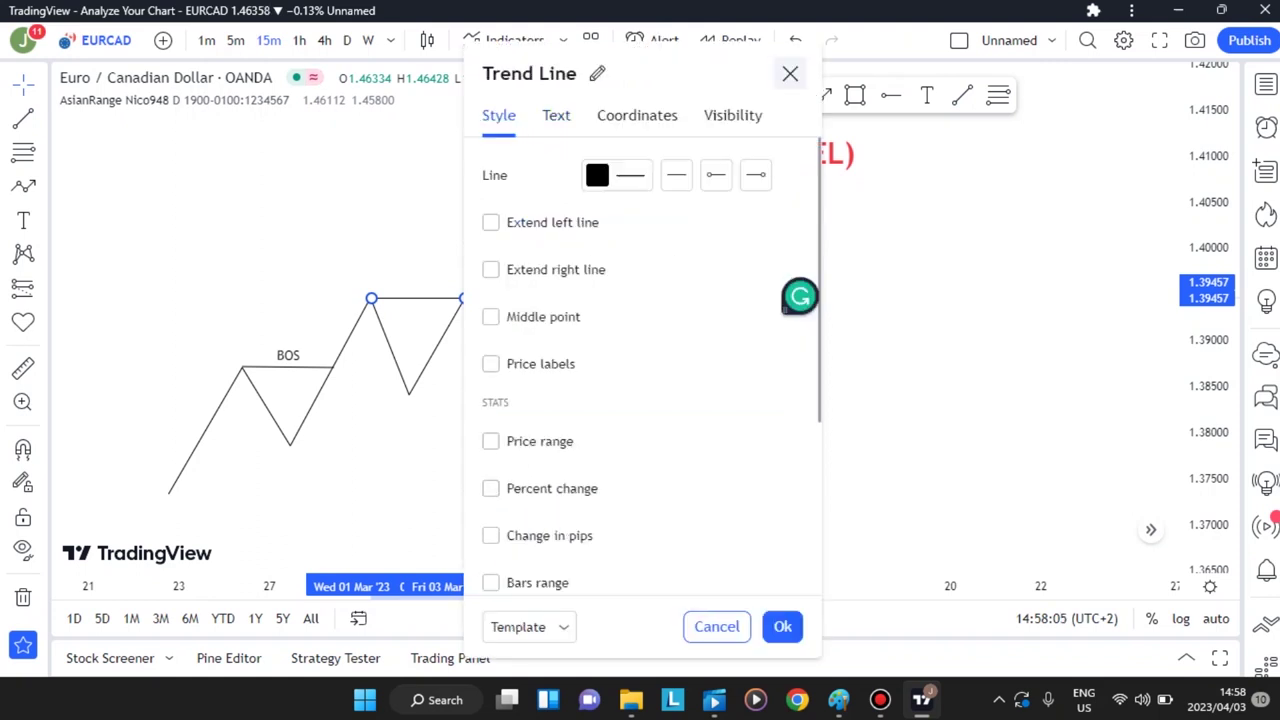
pyautogui.click(789, 73)
# Step: Apply the BOS drawing template to the trend line at the second peak
pyautogui.click(697, 40)
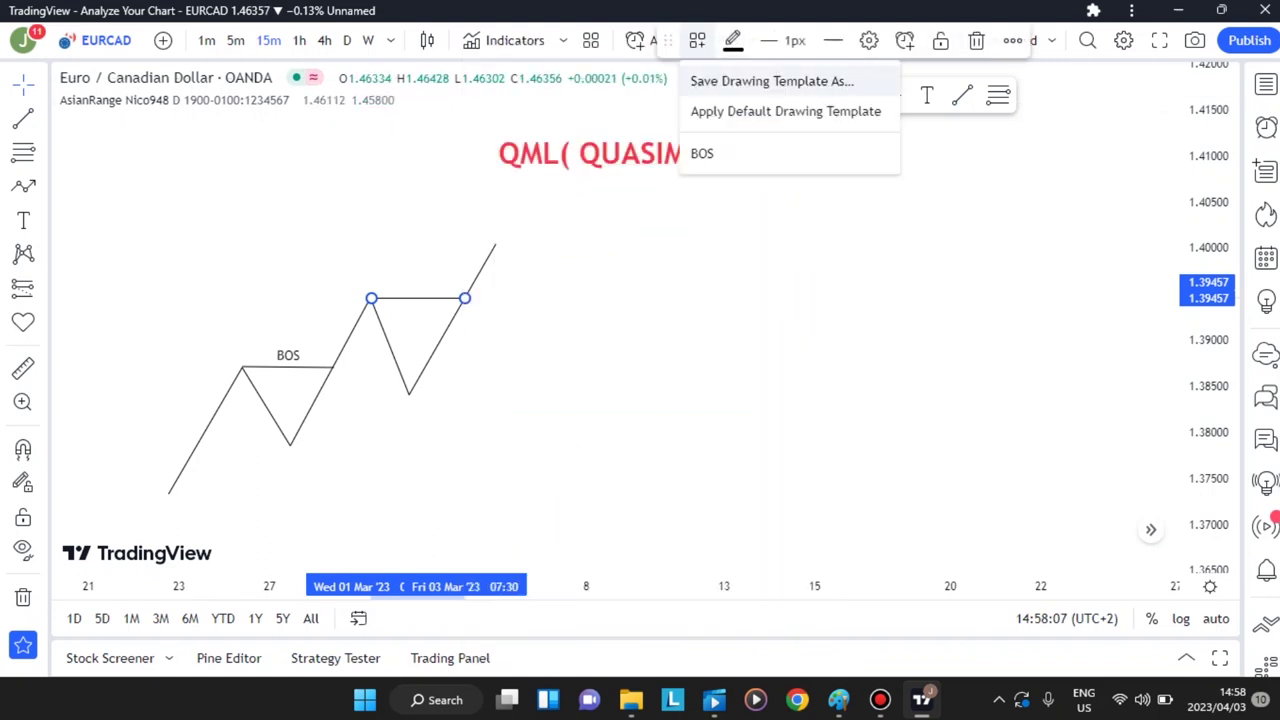
pyautogui.click(702, 153)
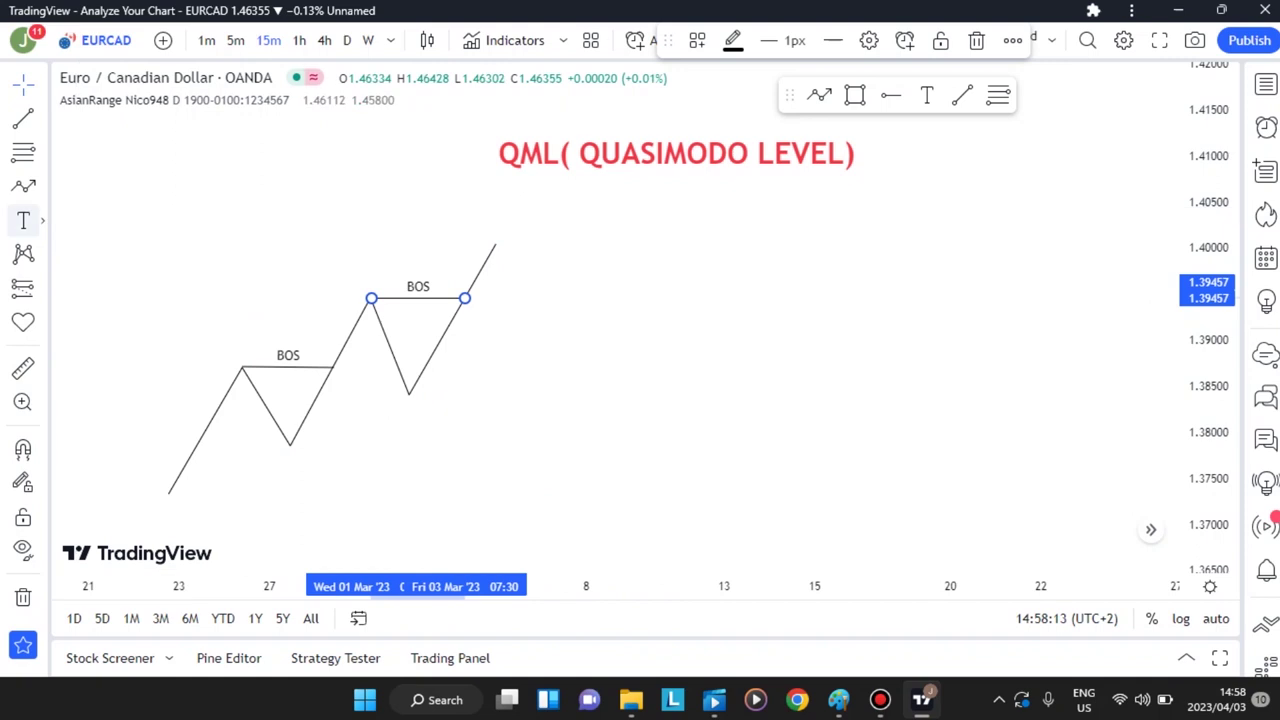
# Step: Place a text label reading HH at the path's first peak
pyautogui.click(23, 220)
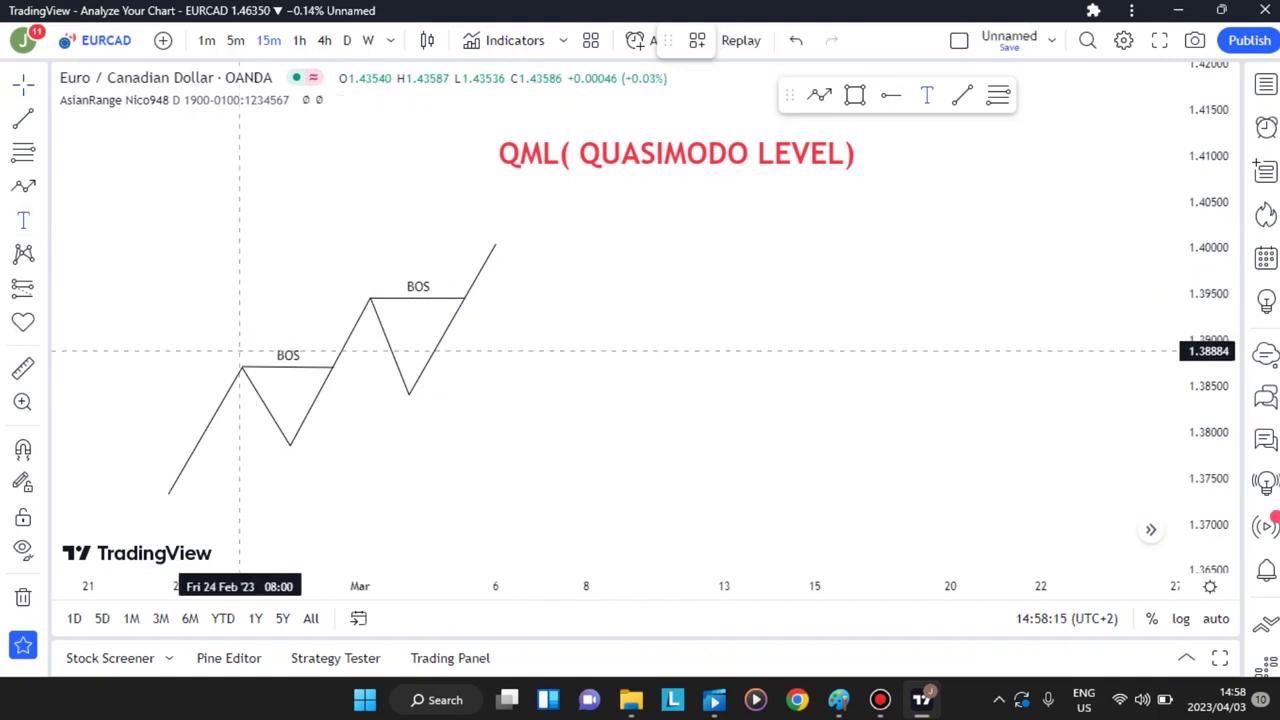
pyautogui.click(238, 350)
pyautogui.press('BackSpace')
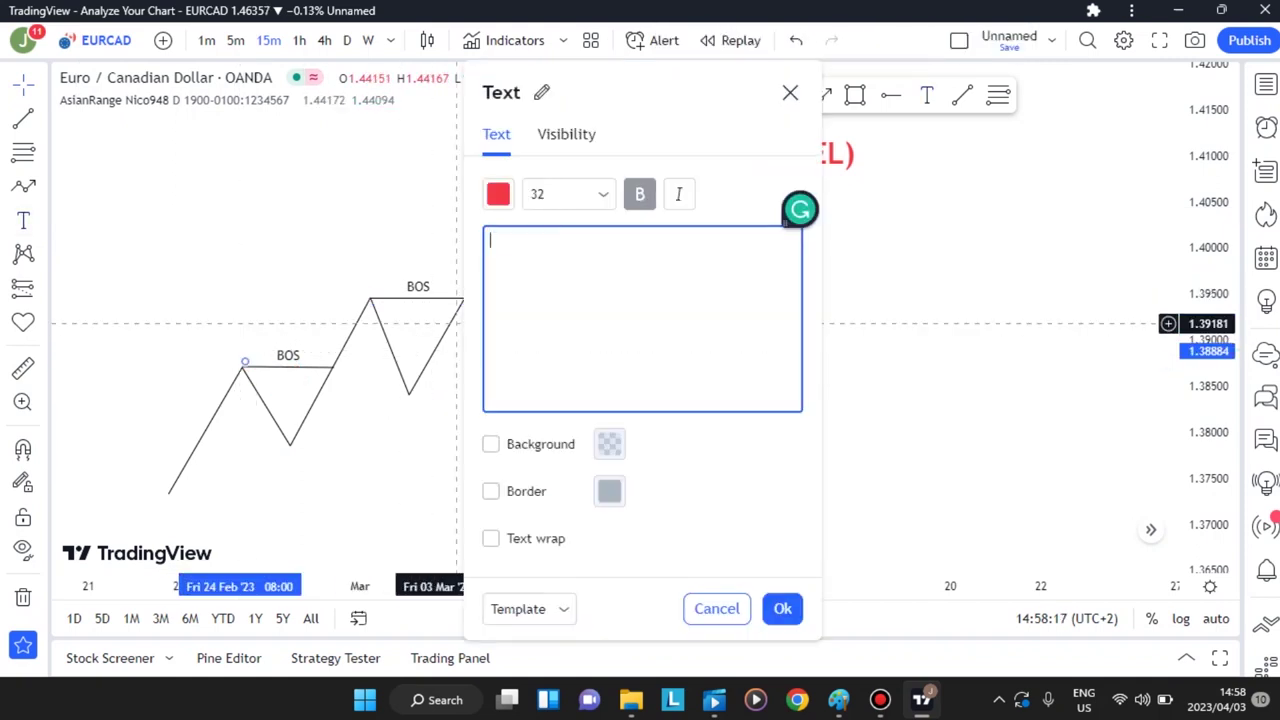
pyautogui.write('HH')
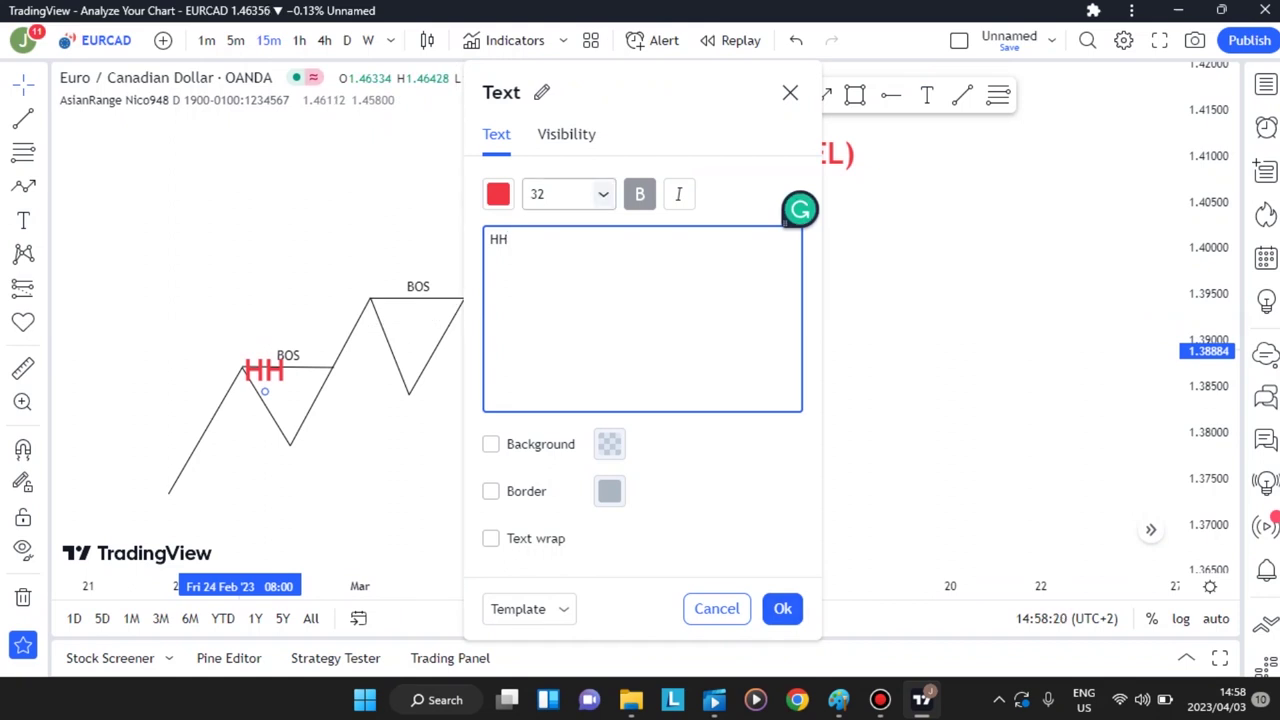
# Step: Set the HH label's font size to 16 and its text colour to black, and accept the label's settings
pyautogui.click(568, 194)
pyautogui.click(545, 381)
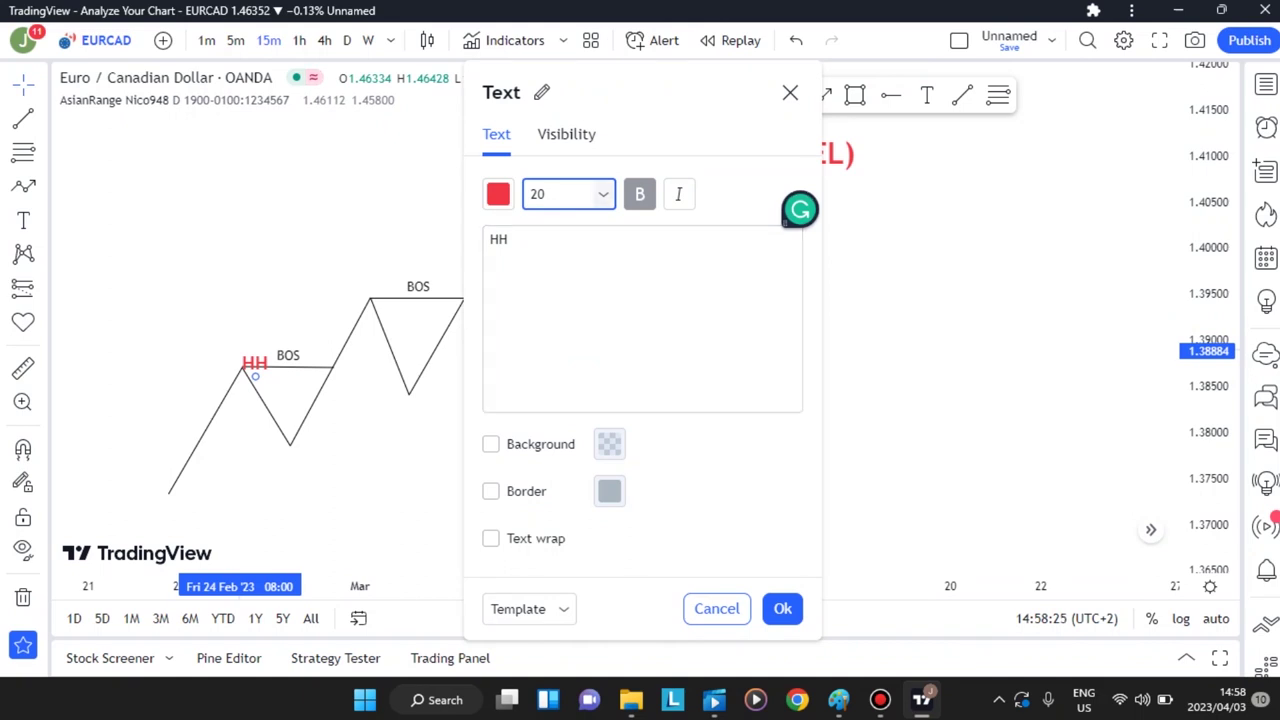
pyautogui.click(590, 194)
pyautogui.click(545, 351)
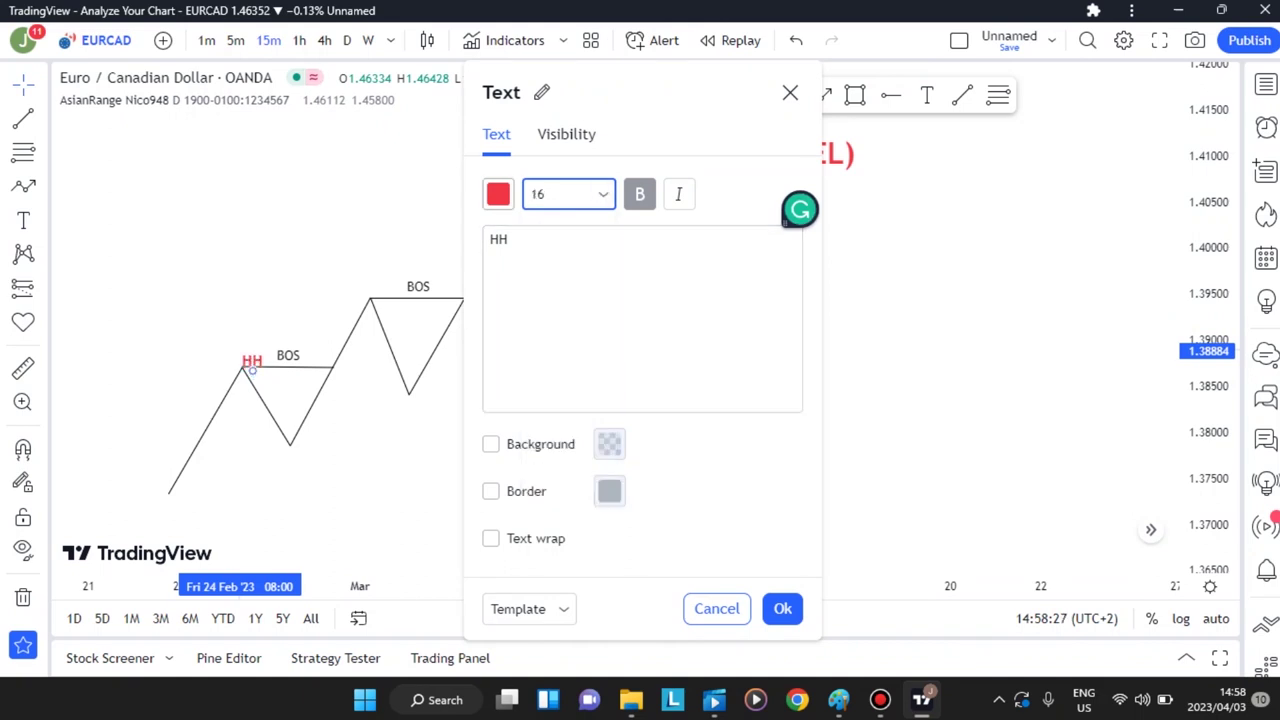
pyautogui.click(498, 194)
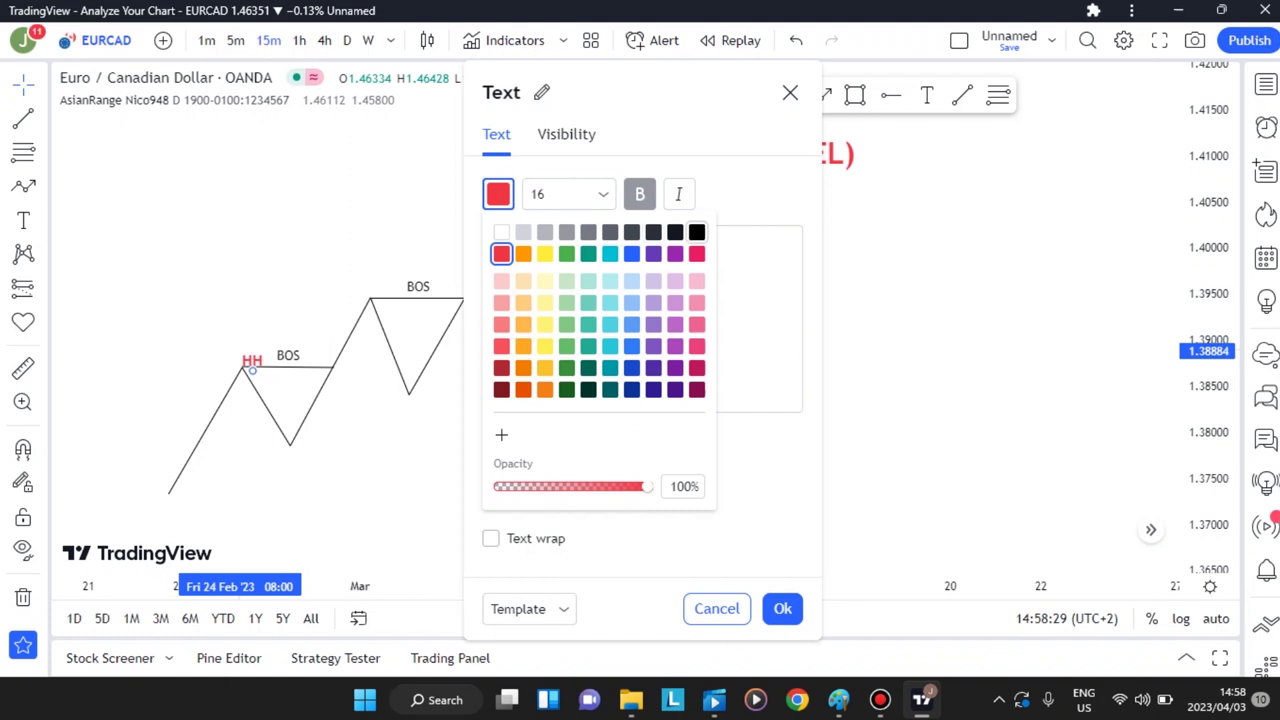
pyautogui.click(697, 232)
pyautogui.click(722, 268)
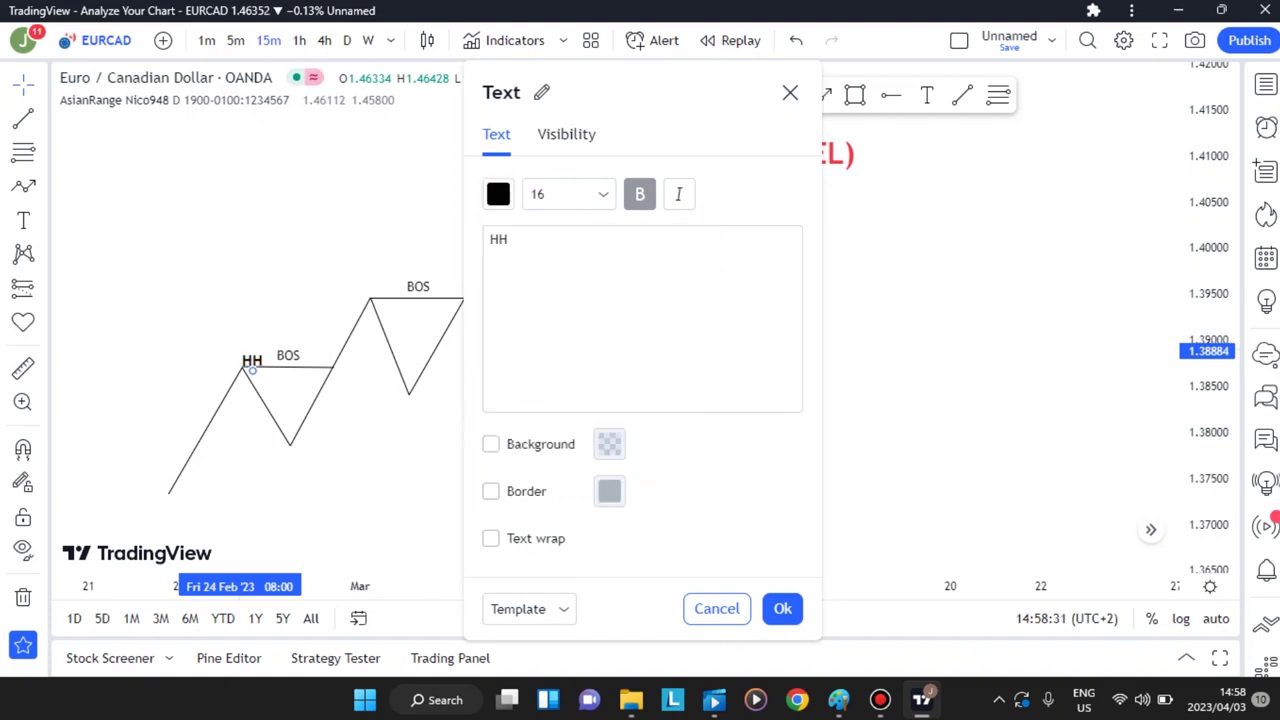
pyautogui.click(782, 608)
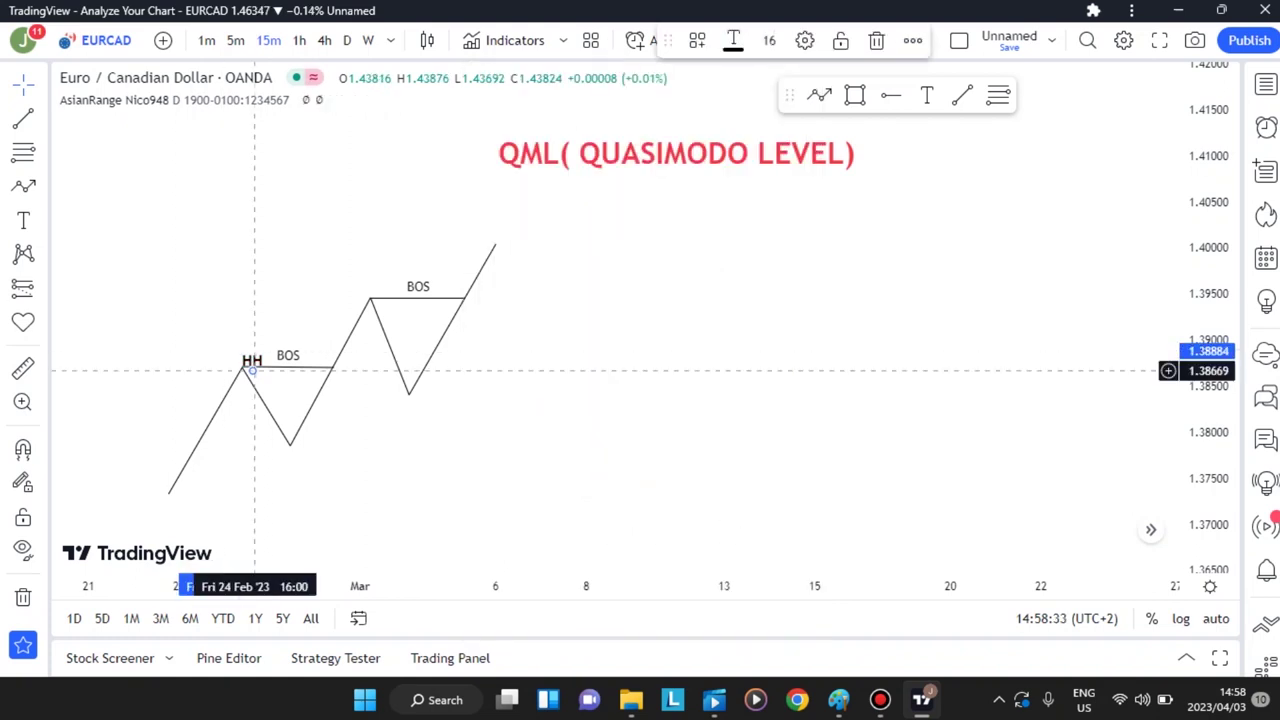
# Step: Copy the HH label above the second peak, and place copies reading HL below the first and second troughs
pyautogui.moveTo(252, 370); pyautogui.dragTo(388, 268)
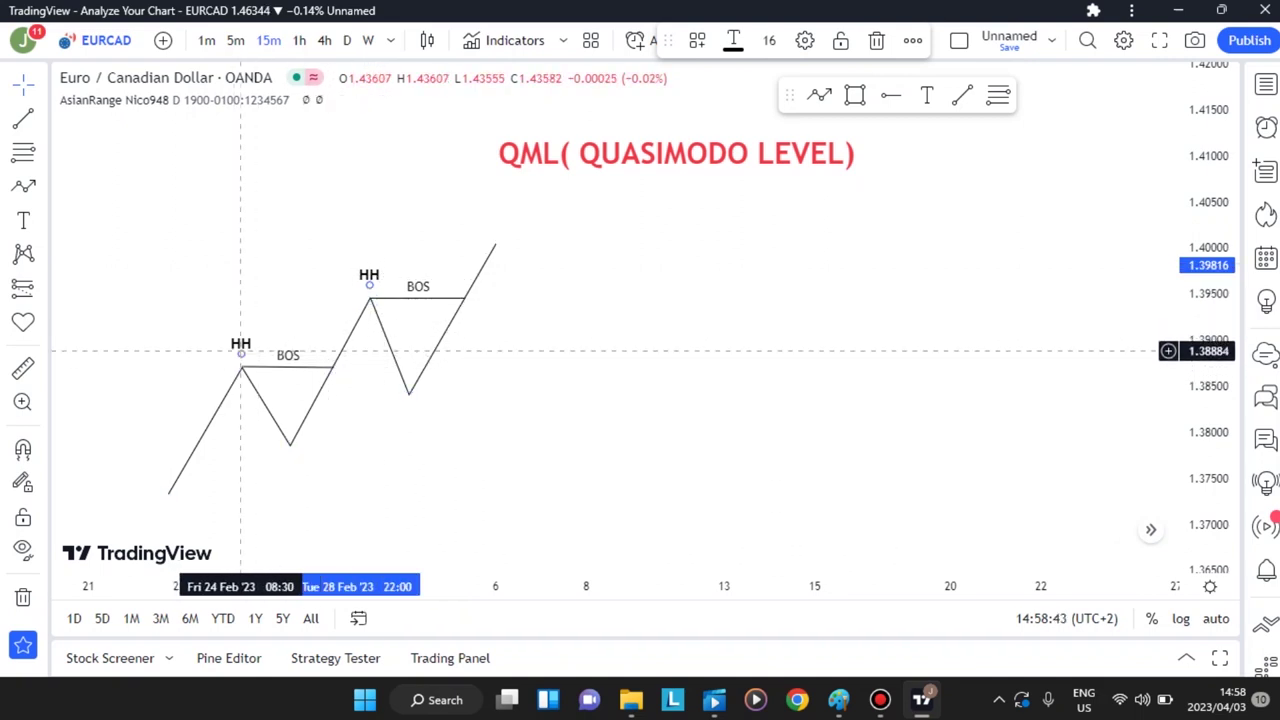
pyautogui.moveTo(241, 346); pyautogui.dragTo(289, 456)
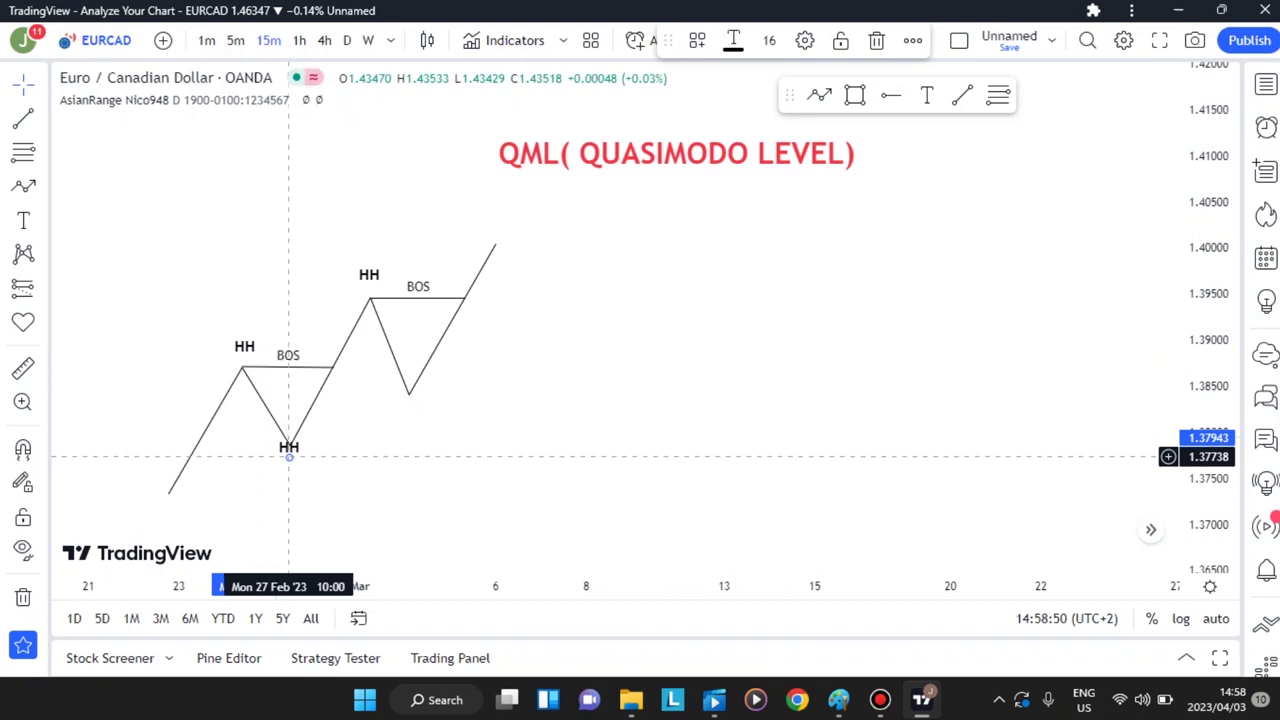
pyautogui.doubleClick(289, 450)
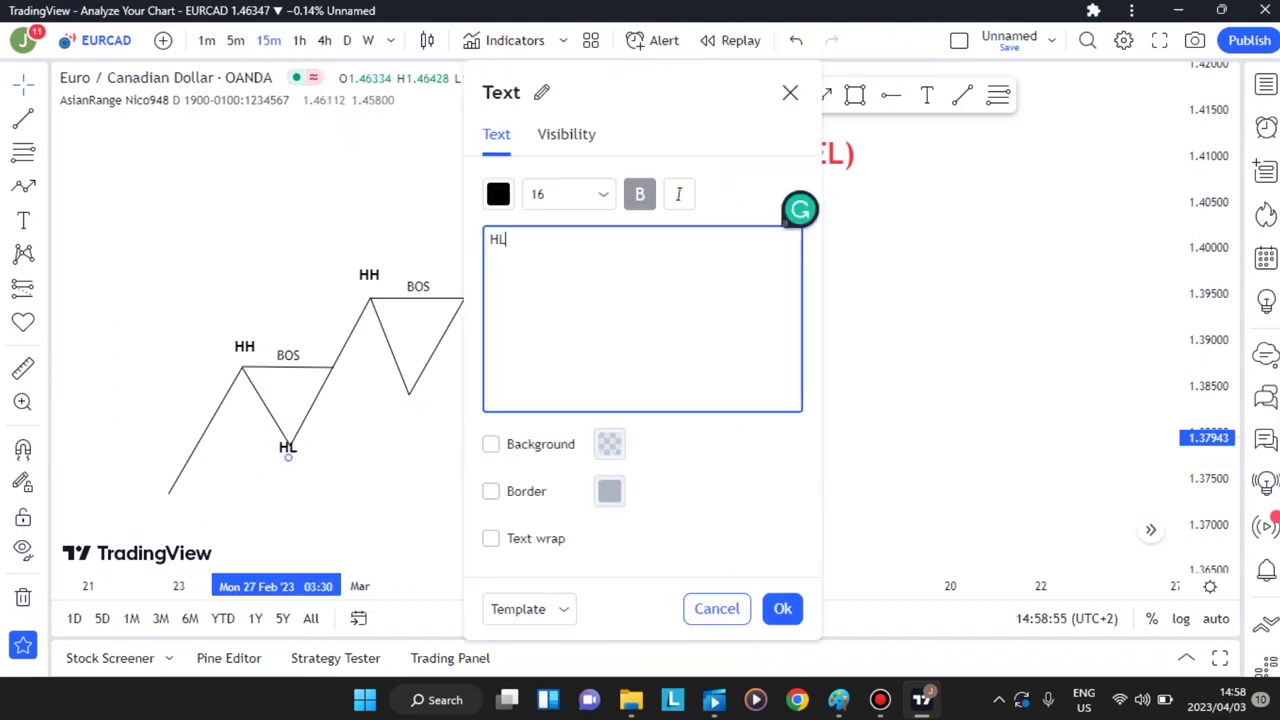
pyautogui.click(782, 608)
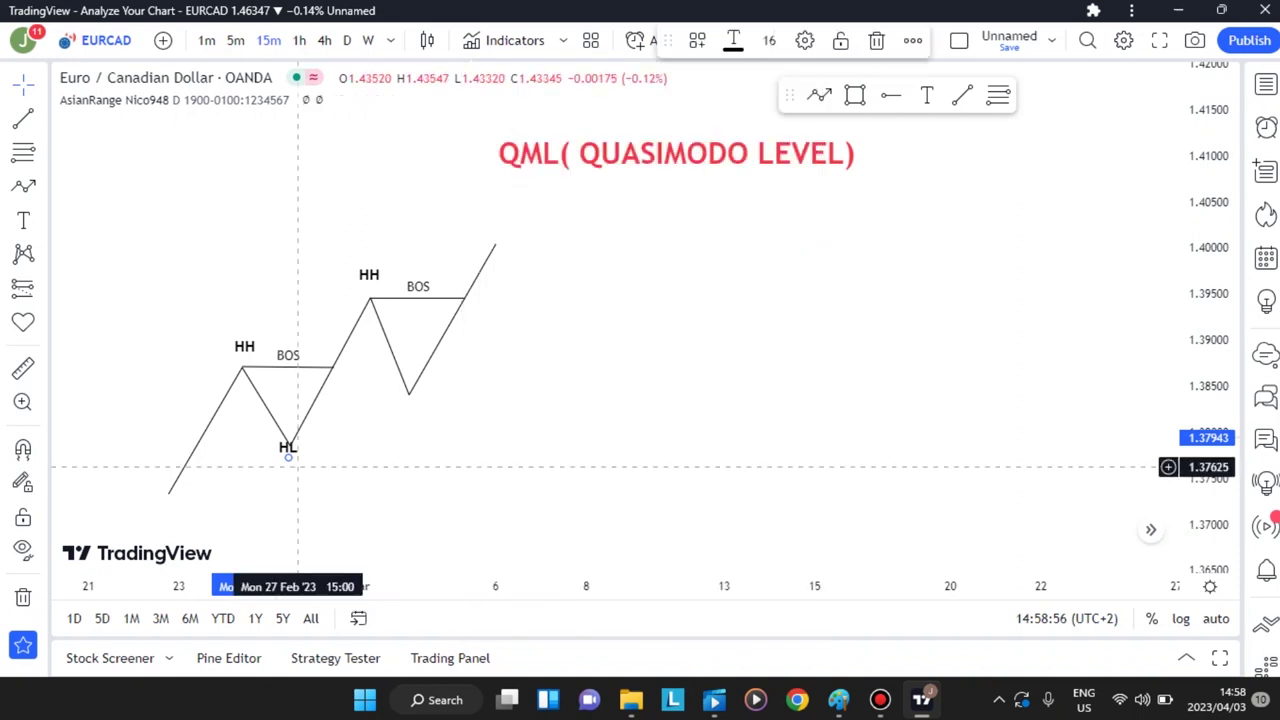
pyautogui.moveTo(288, 458); pyautogui.dragTo(418, 420)
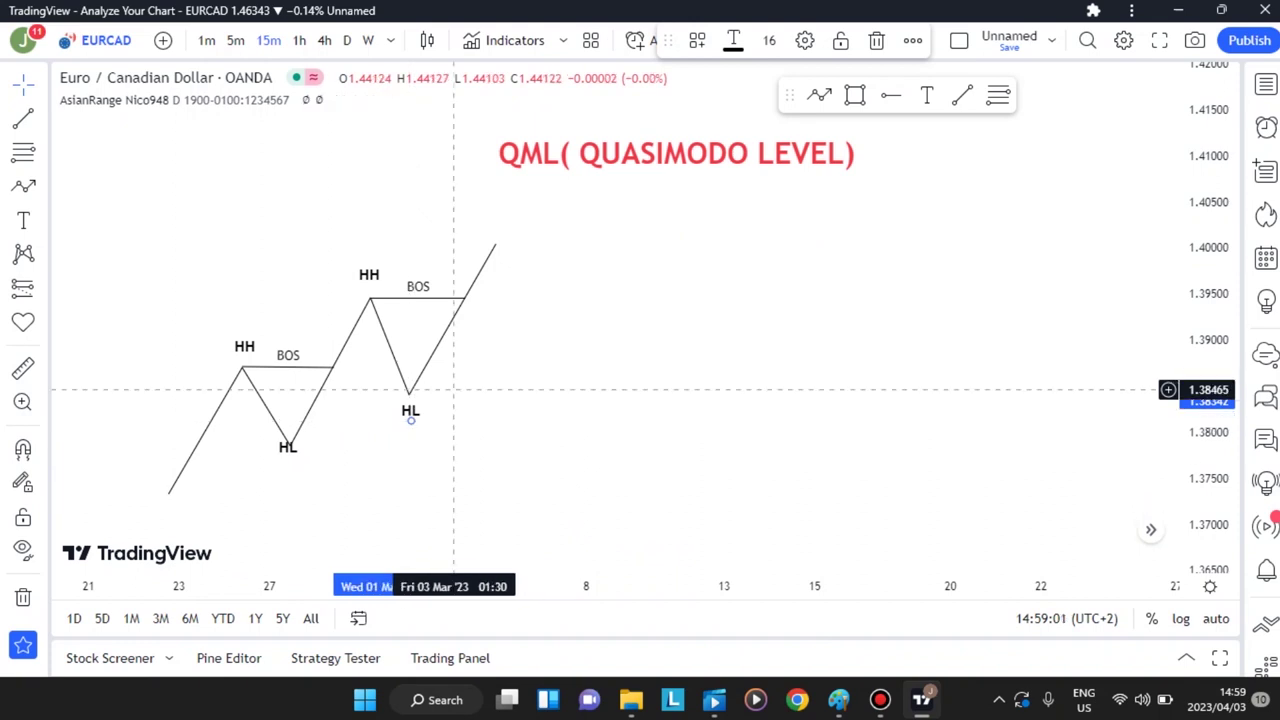
# Step: Draw a straight falling leg from the path's third peak at about 1.4006 down to about 1.3790
pyautogui.click(24, 186)
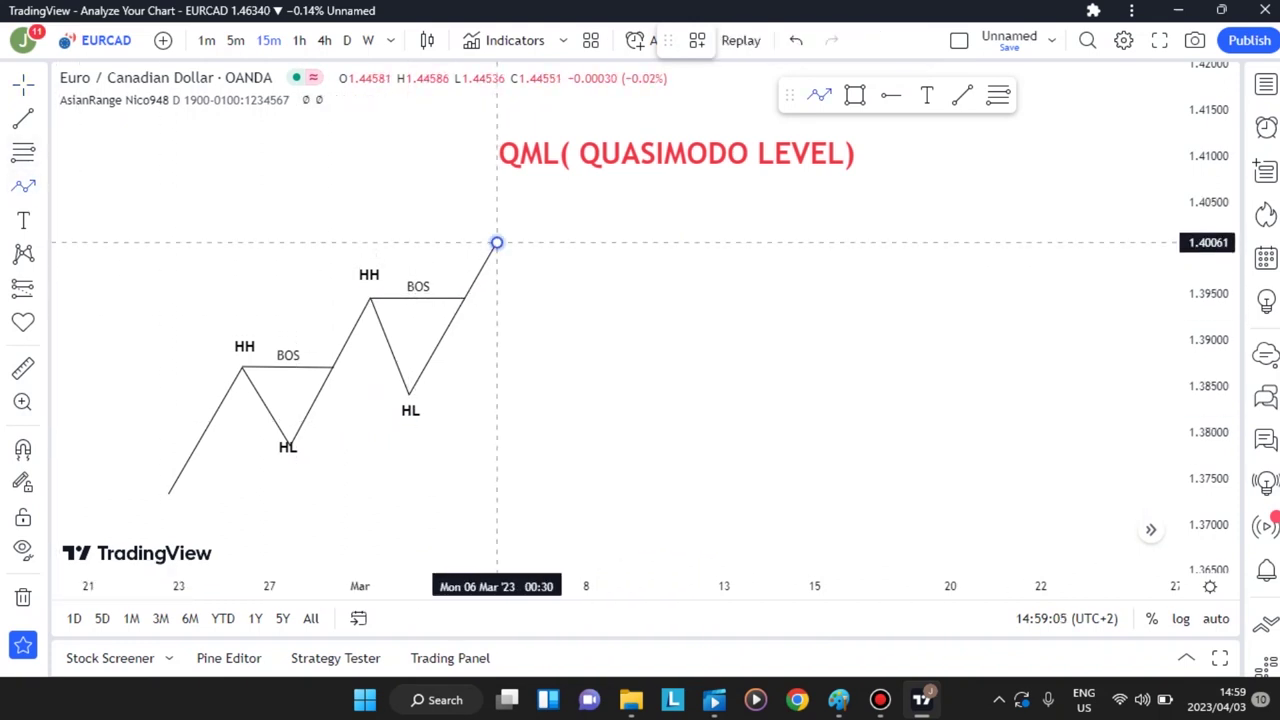
pyautogui.click(497, 243)
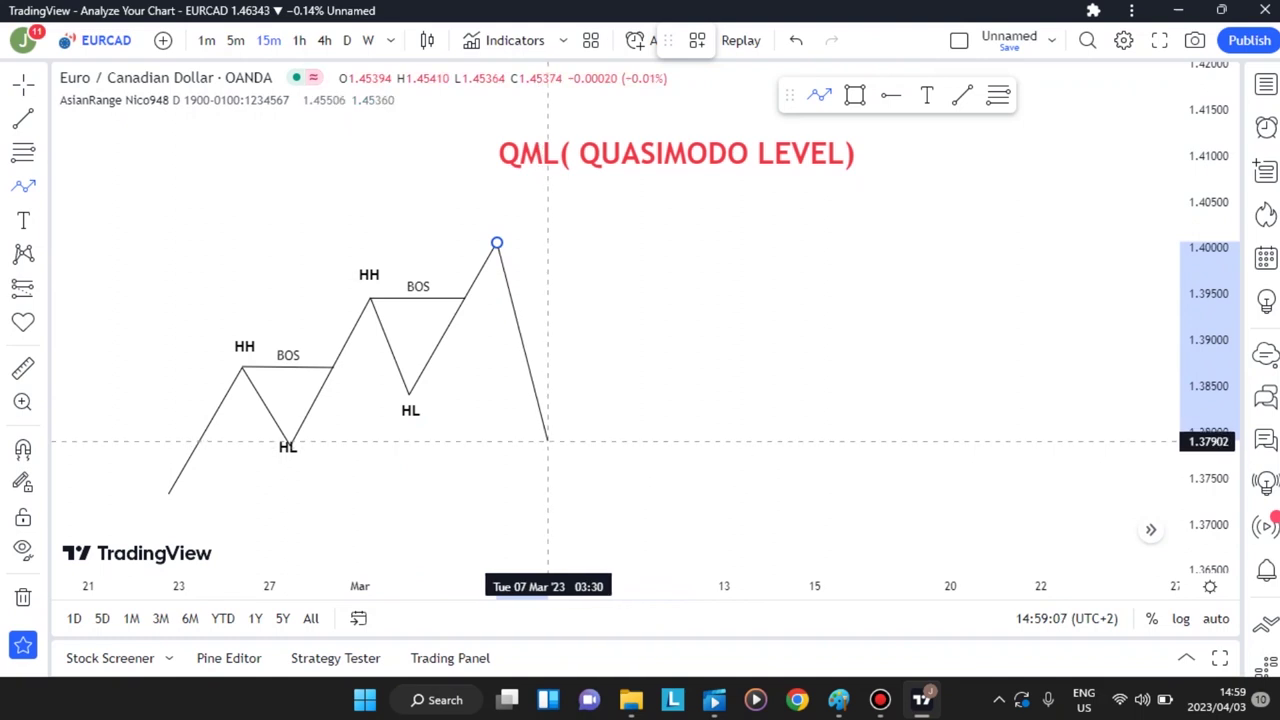
pyautogui.click(548, 440)
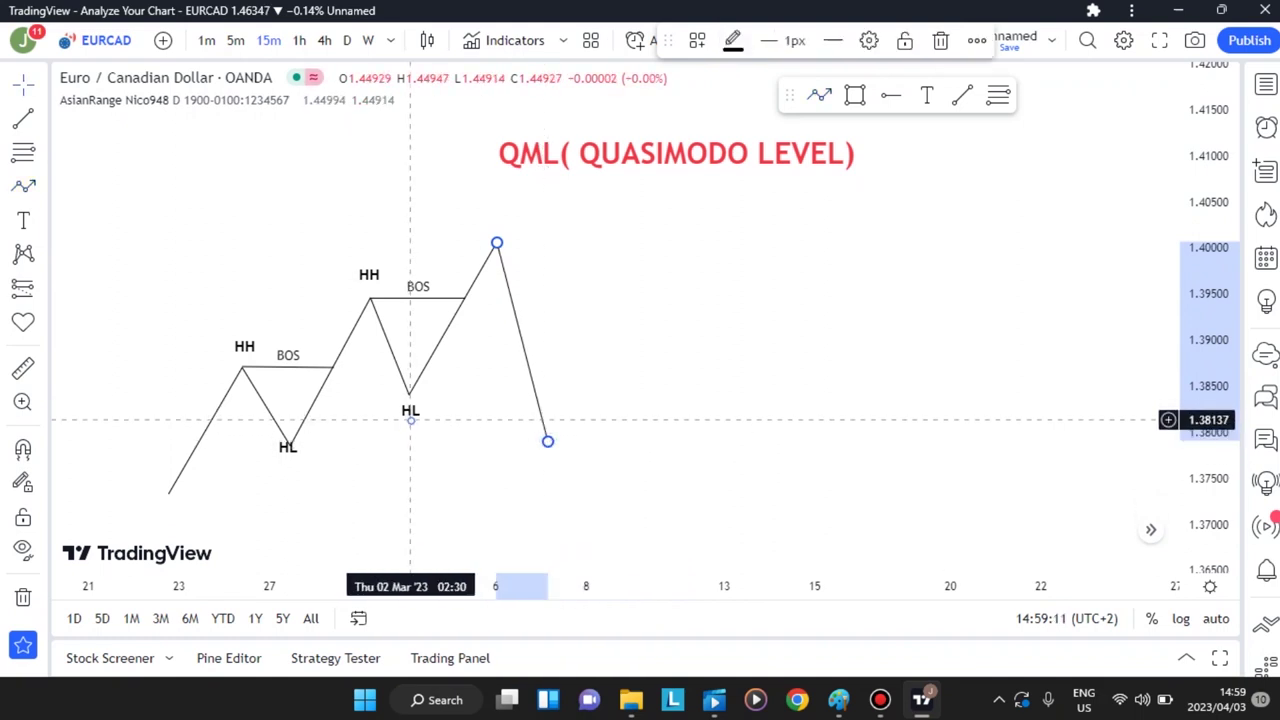
# Step: Copy the HL label below the end of the falling leg and delete the stray copy of that leg
pyautogui.moveTo(410, 420); pyautogui.dragTo(575, 480)
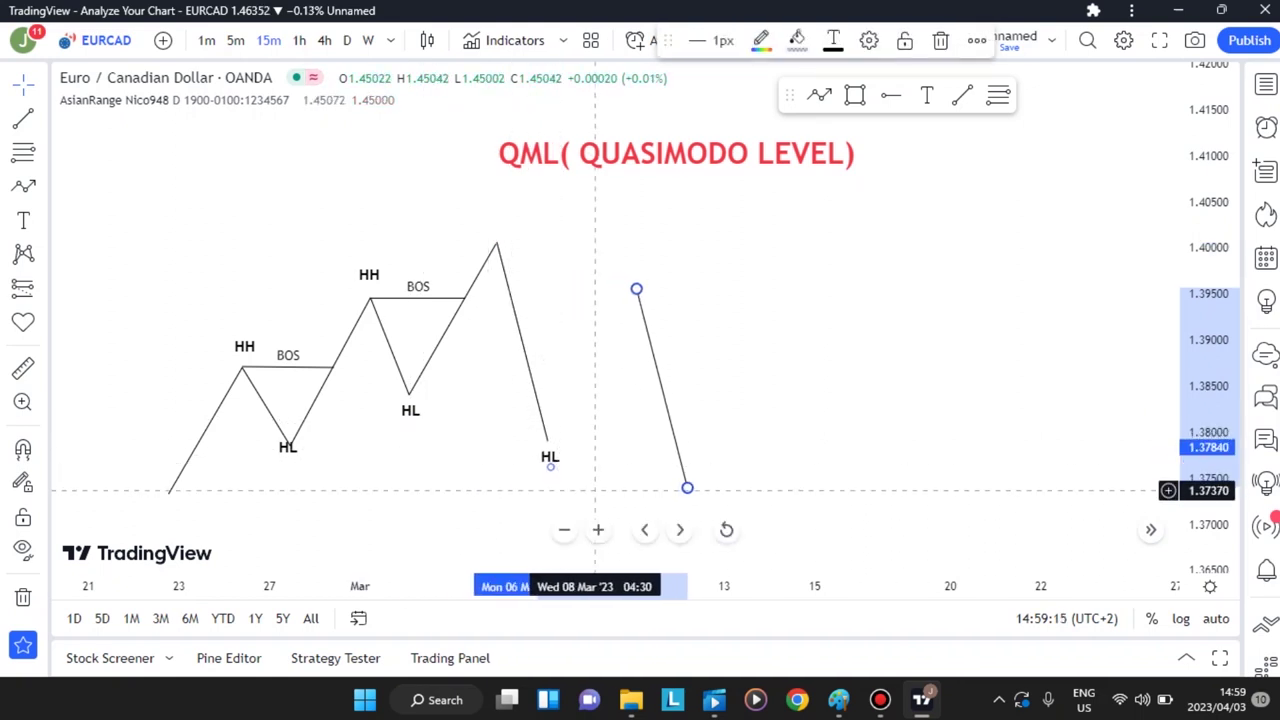
pyautogui.click(687, 488)
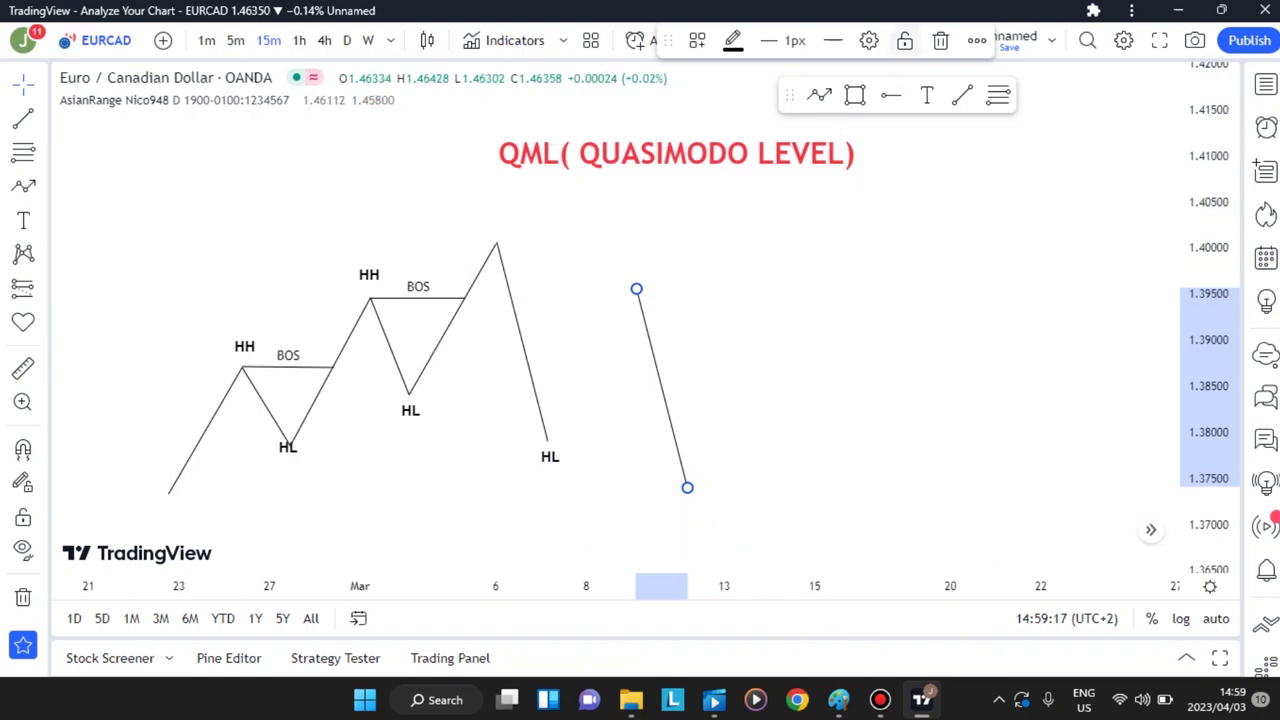
pyautogui.click(940, 40)
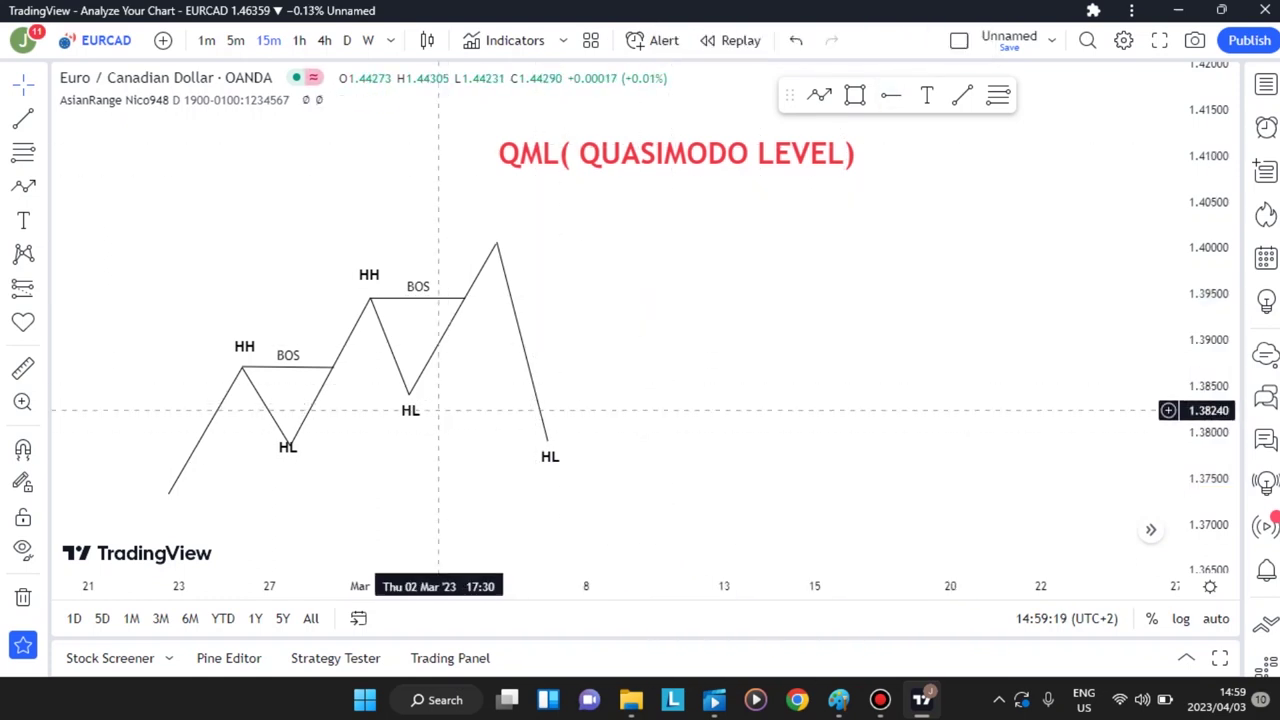
# Step: Draw a horizontal trend line at about 1.3839 from the second trough to the falling leg and label it CHOCH
pyautogui.click(22, 118)
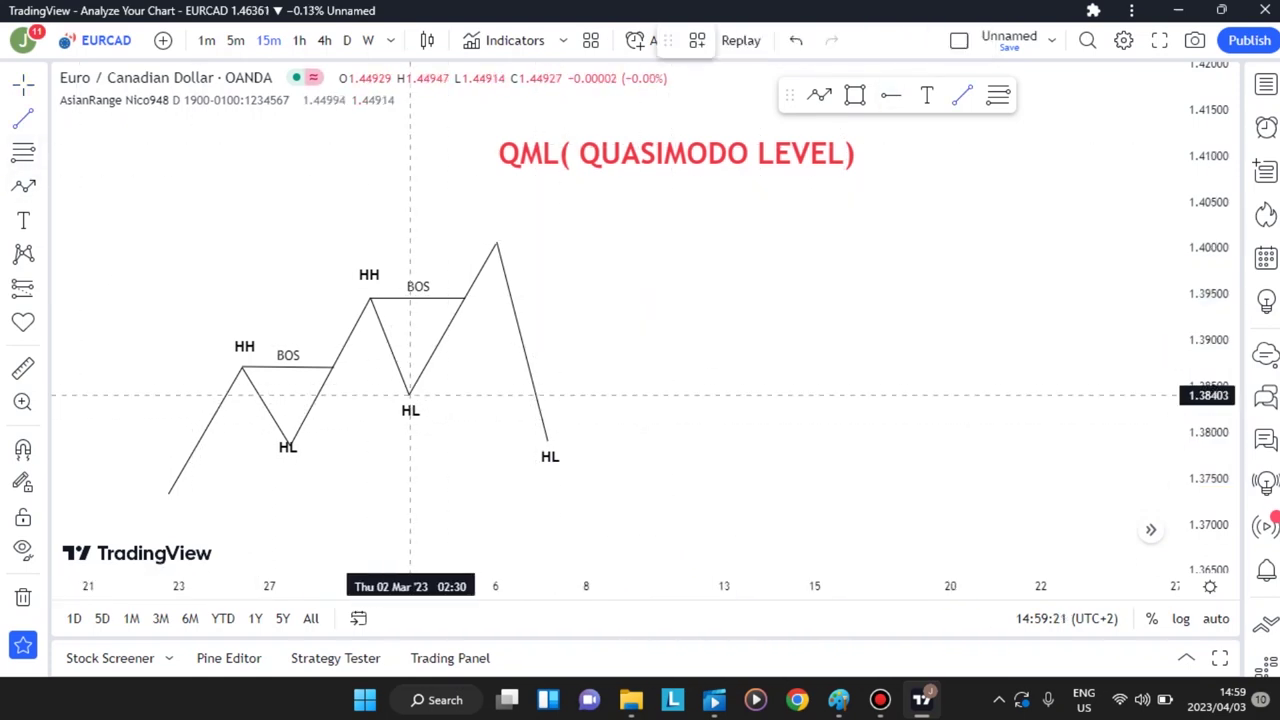
pyautogui.click(409, 396)
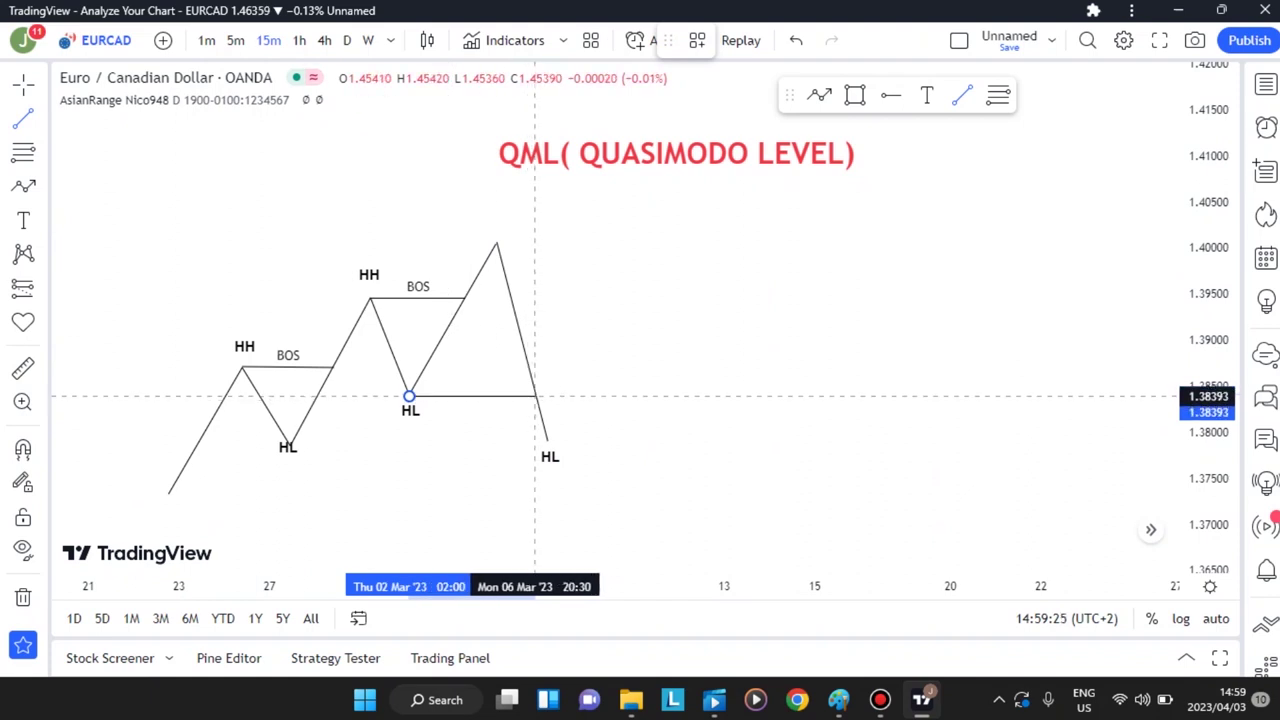
pyautogui.click(535, 396)
pyautogui.doubleClick(535, 396)
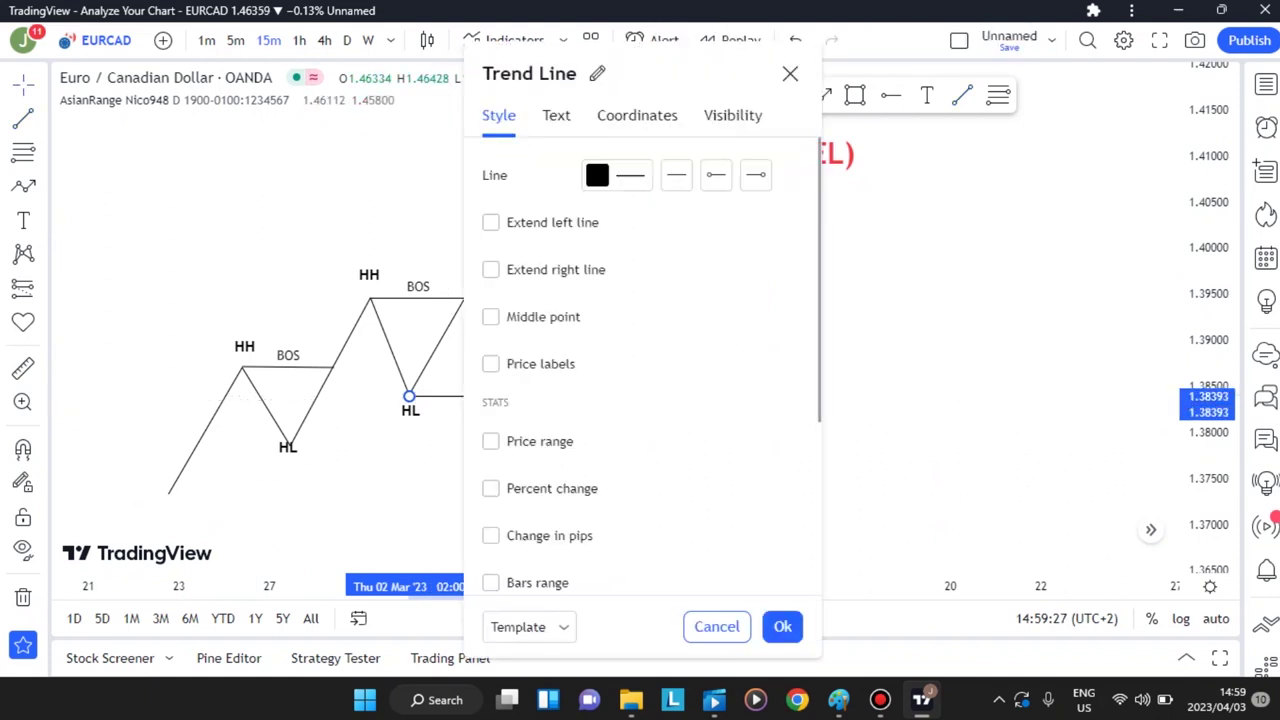
pyautogui.click(556, 115)
pyautogui.write('CHOCH')
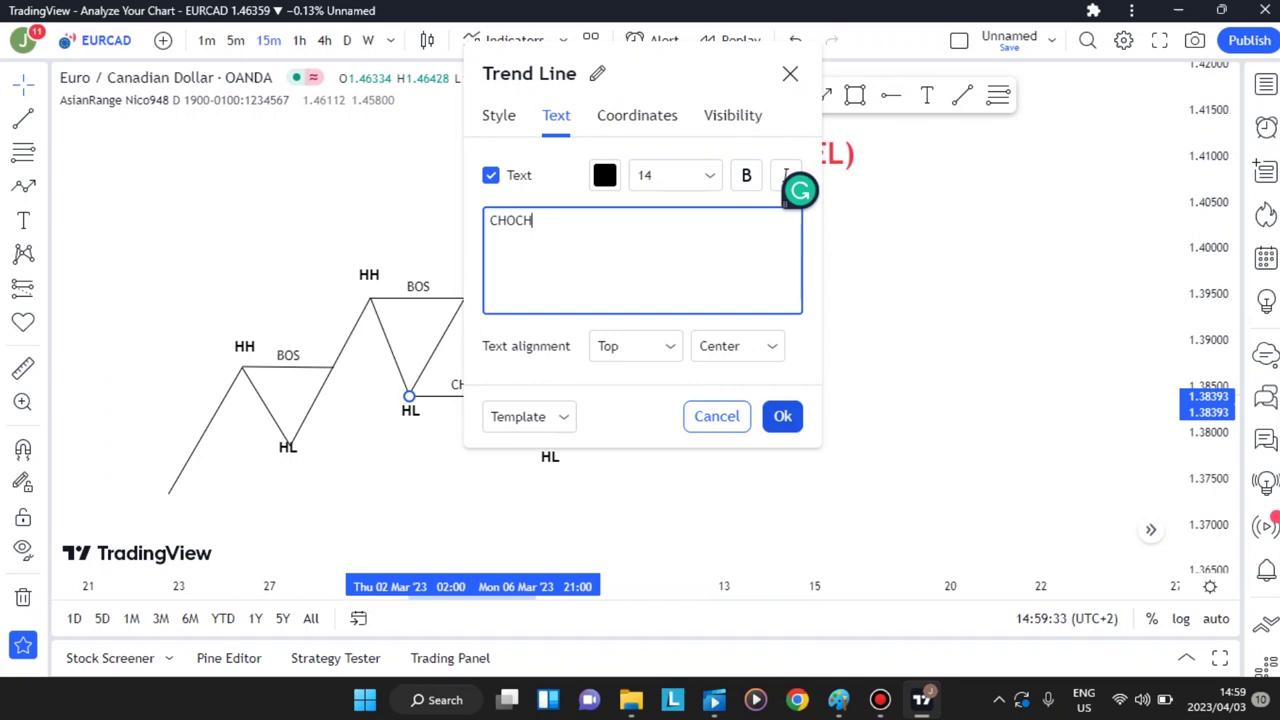
pyautogui.click(771, 414)
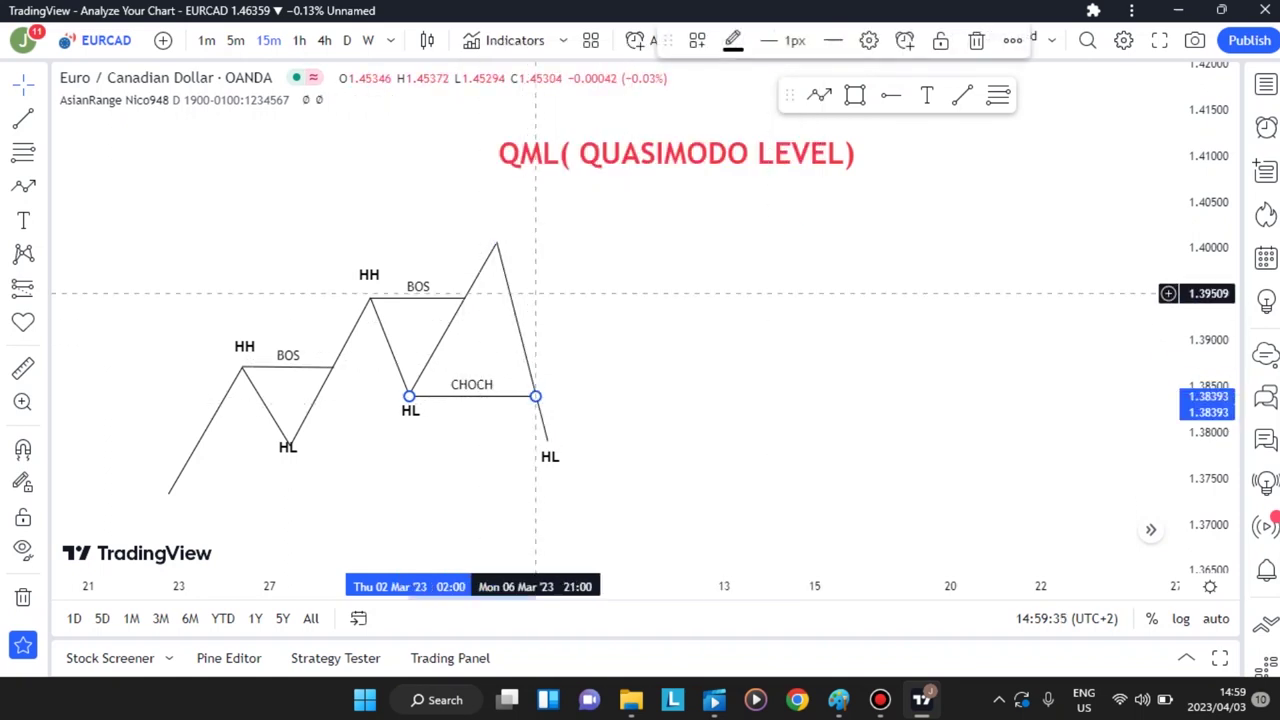
# Step: Place a copy of the HH label above the path's third peak
pyautogui.click(371, 298)
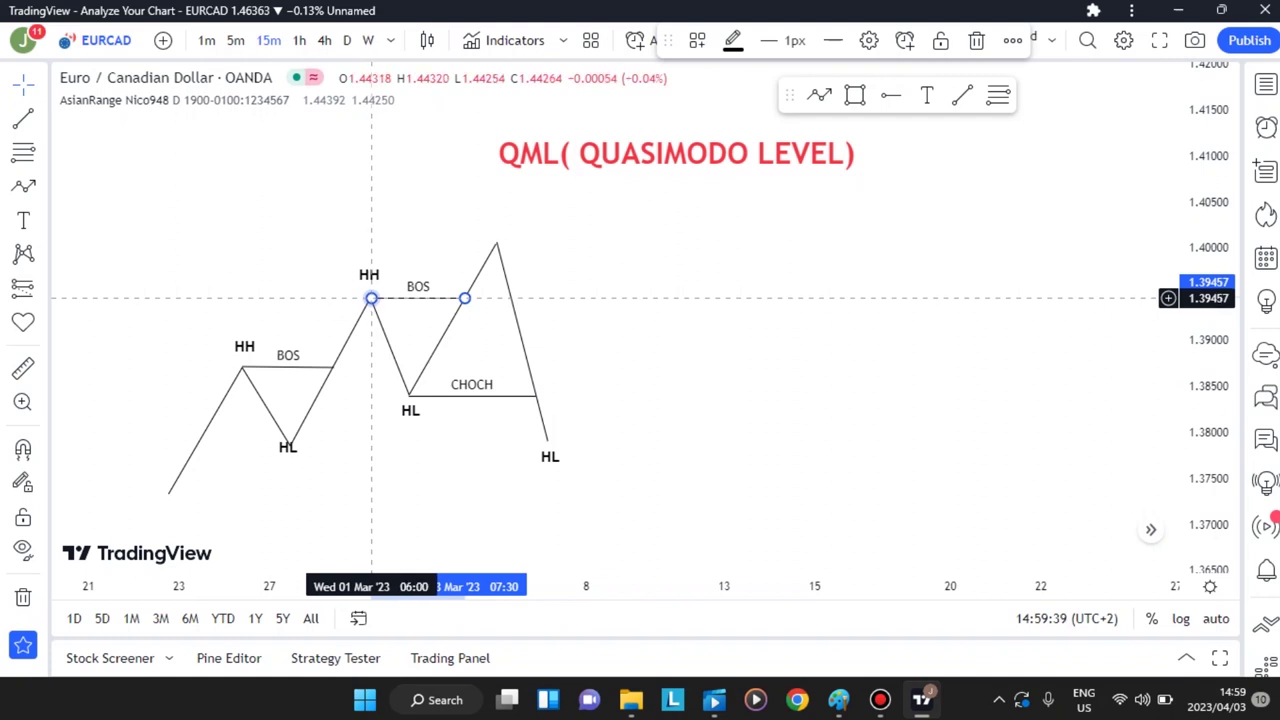
pyautogui.moveTo(371, 298)
pyautogui.mouseDown()
pyautogui.moveTo(451, 64)
pyautogui.moveTo(430, 272)
pyautogui.moveTo(370, 298)
pyautogui.moveTo(511, 218)
pyautogui.mouseUp()
pyautogui.click(369, 281)
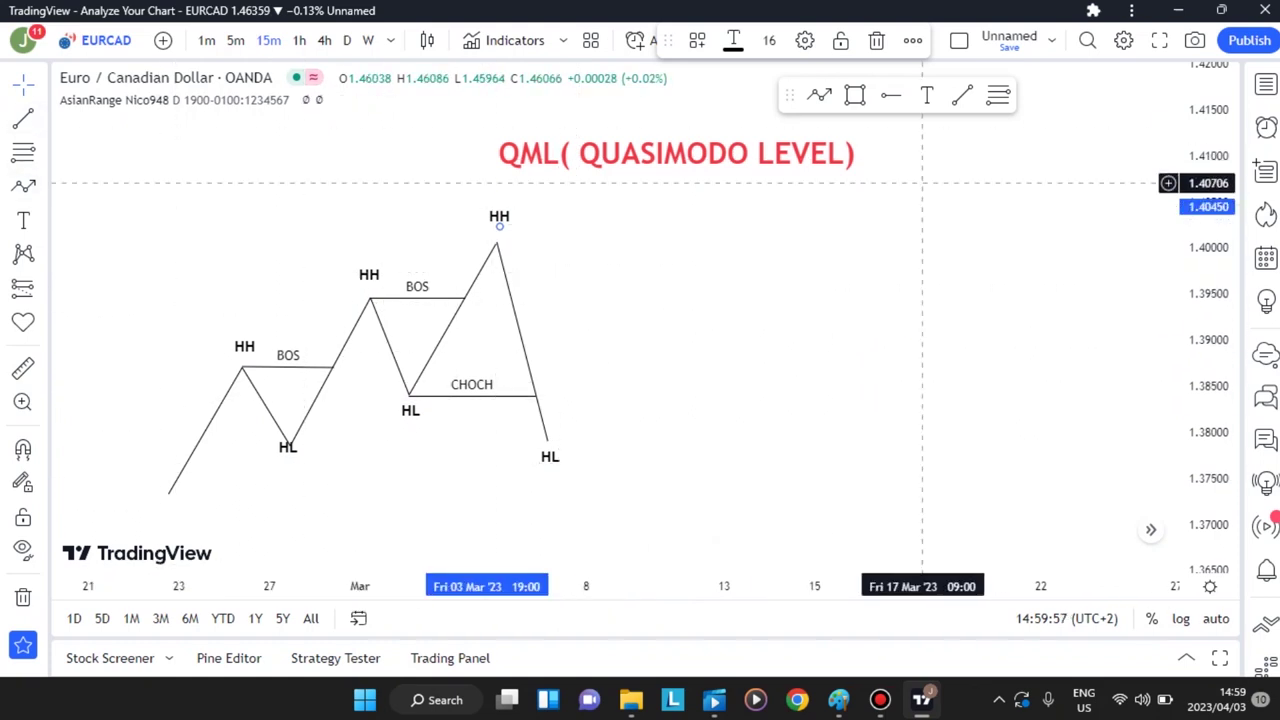
# Step: Draw a horizontal trend line at about 1.3946 from the second peak to about 10 March, and add a shaded zone above it up to about 1.3962
pyautogui.click(962, 95)
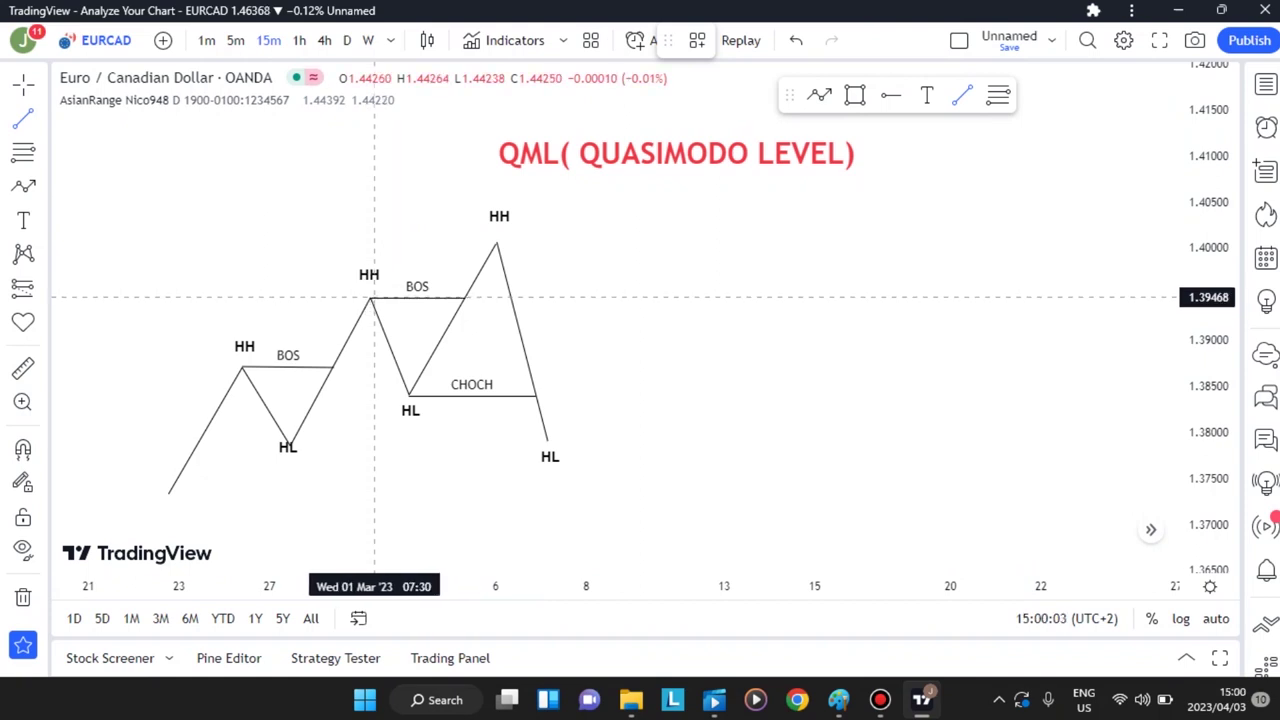
pyautogui.click(371, 298)
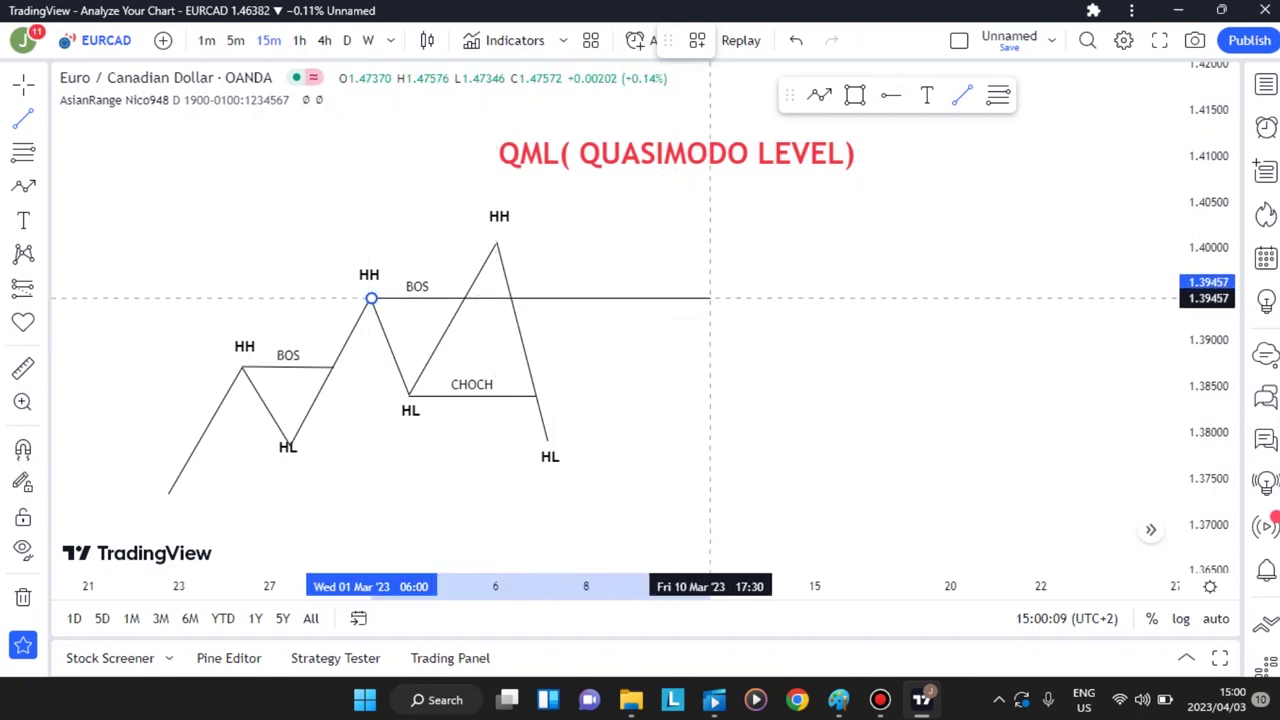
pyautogui.click(710, 298)
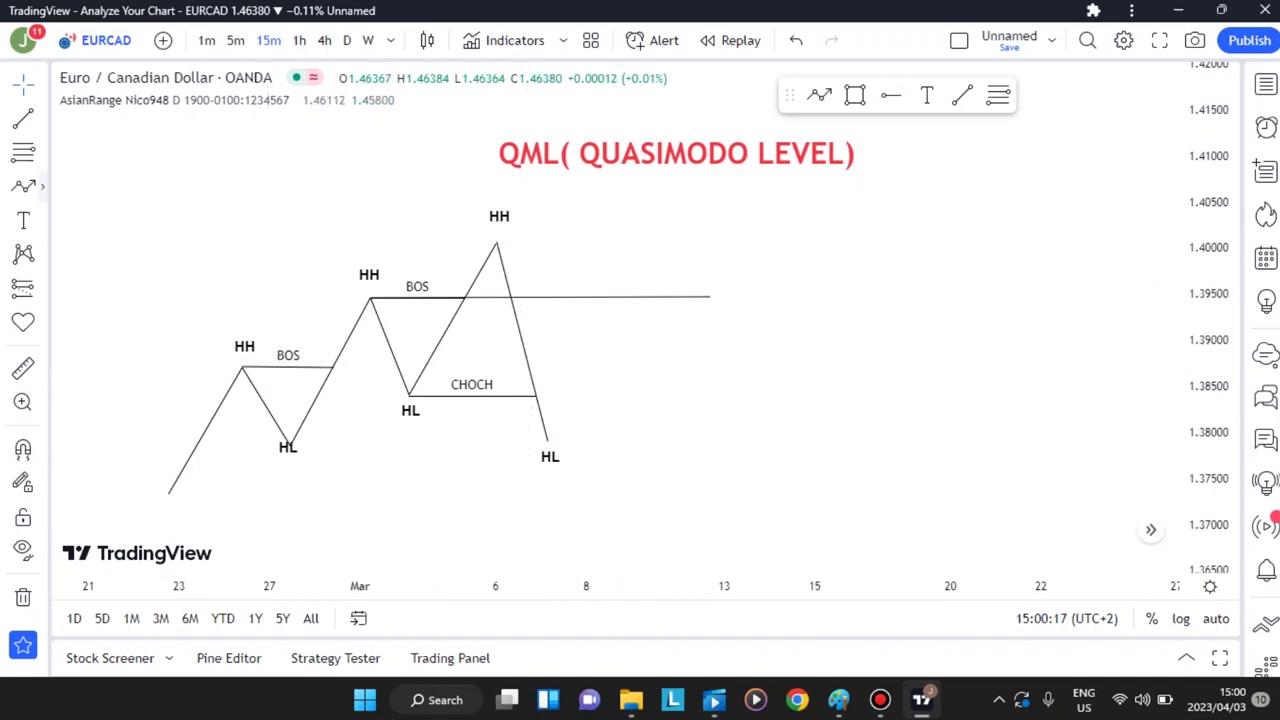
pyautogui.click(23, 152)
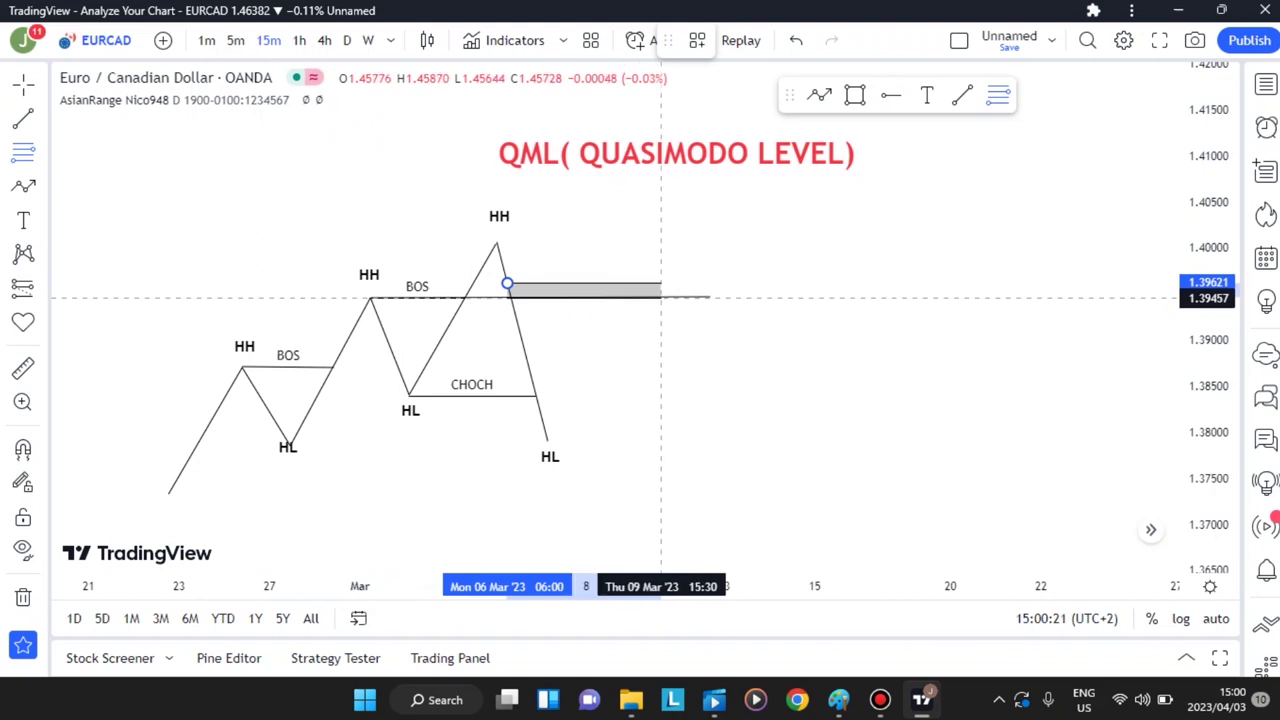
pyautogui.moveTo(694, 293); pyautogui.dragTo(718, 298)
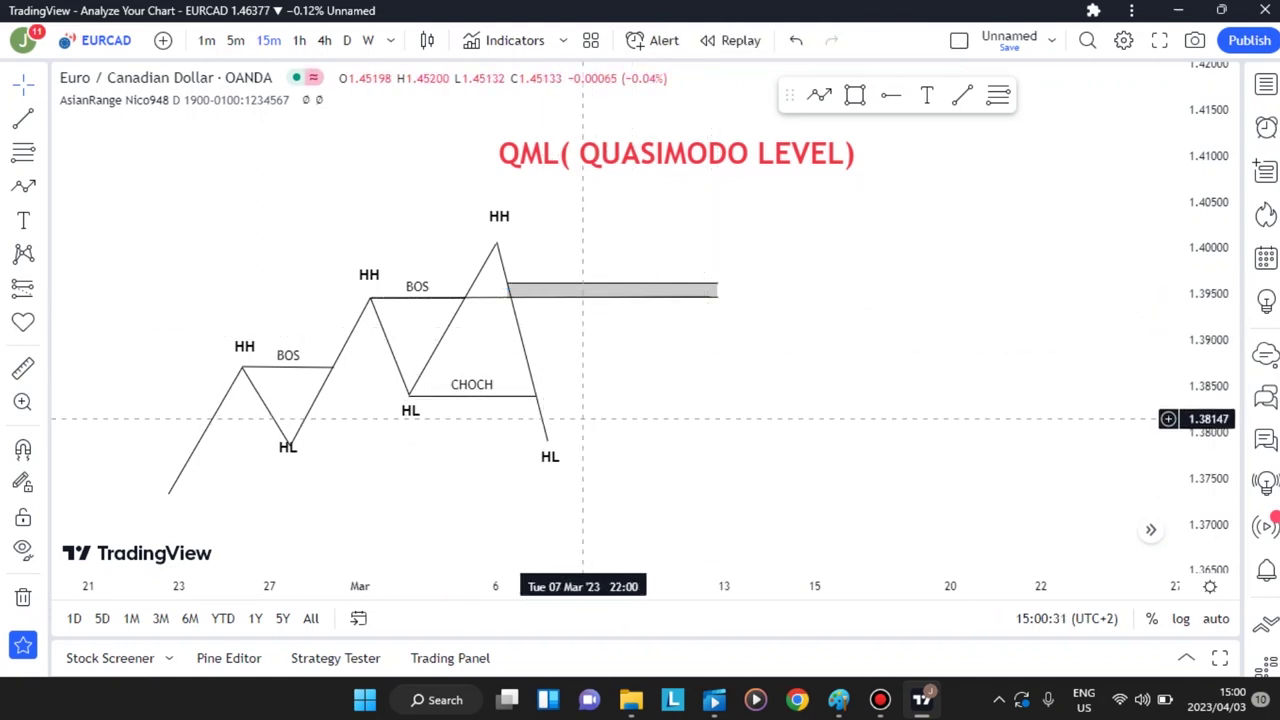
# Step: Replace the falling leg with a path from the third peak that zigzags through the shaded zone and drops to about 1.3781
pyautogui.click(547, 441)
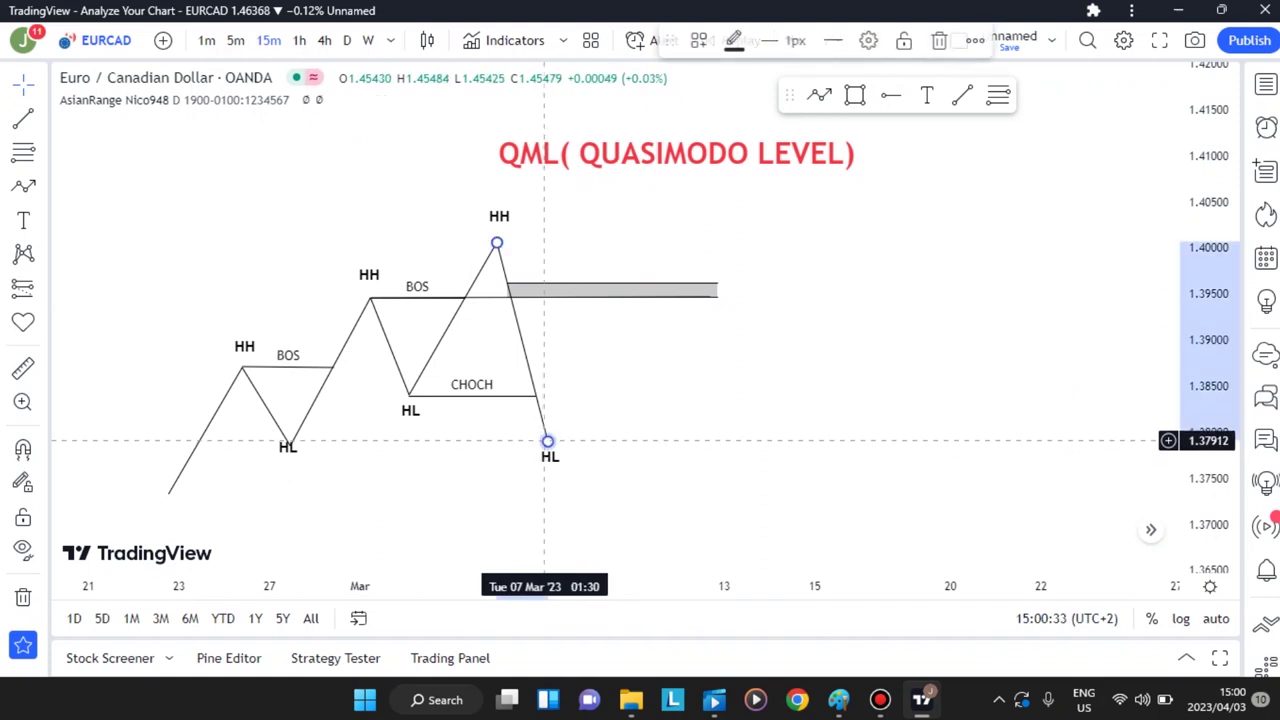
pyautogui.click(940, 40)
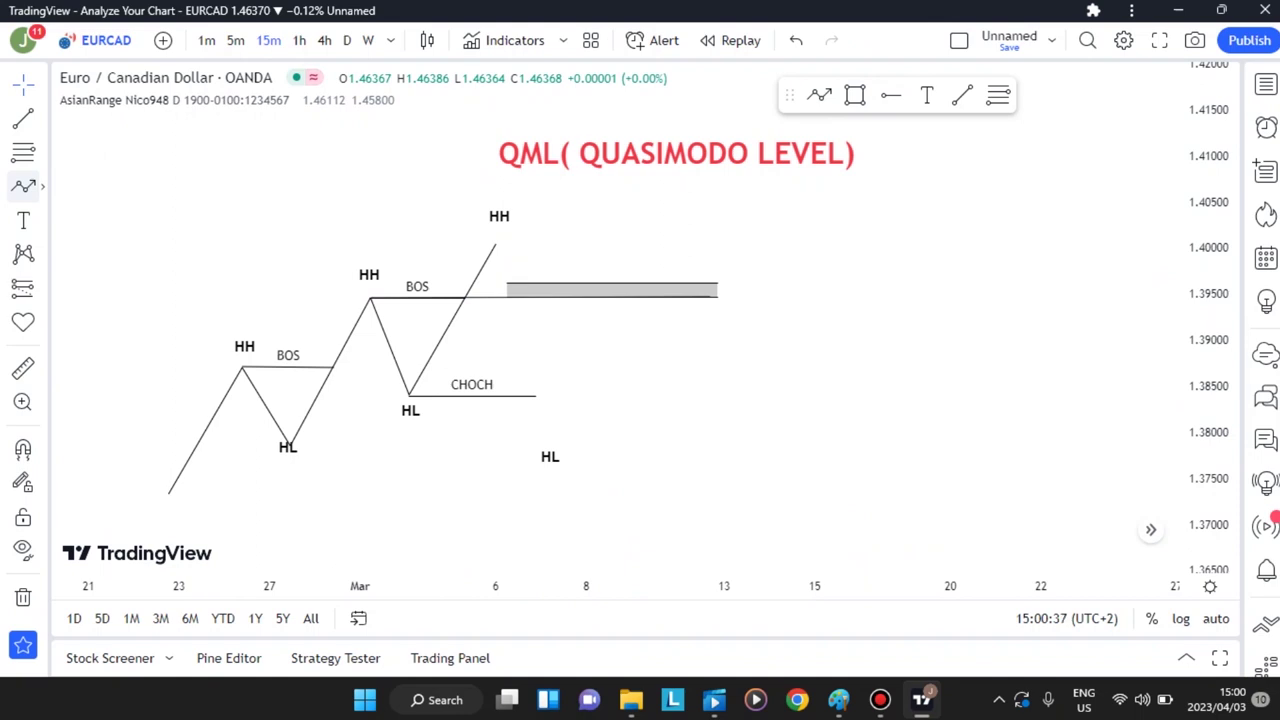
pyautogui.click(23, 186)
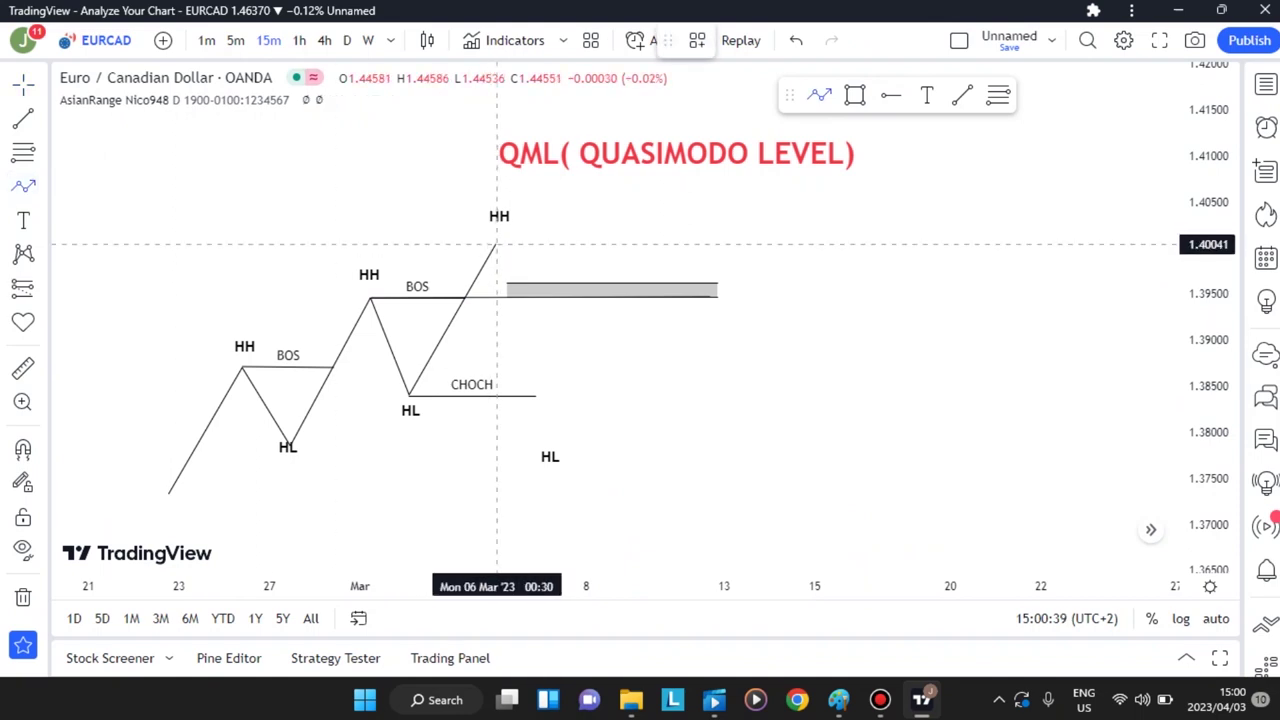
pyautogui.click(497, 243)
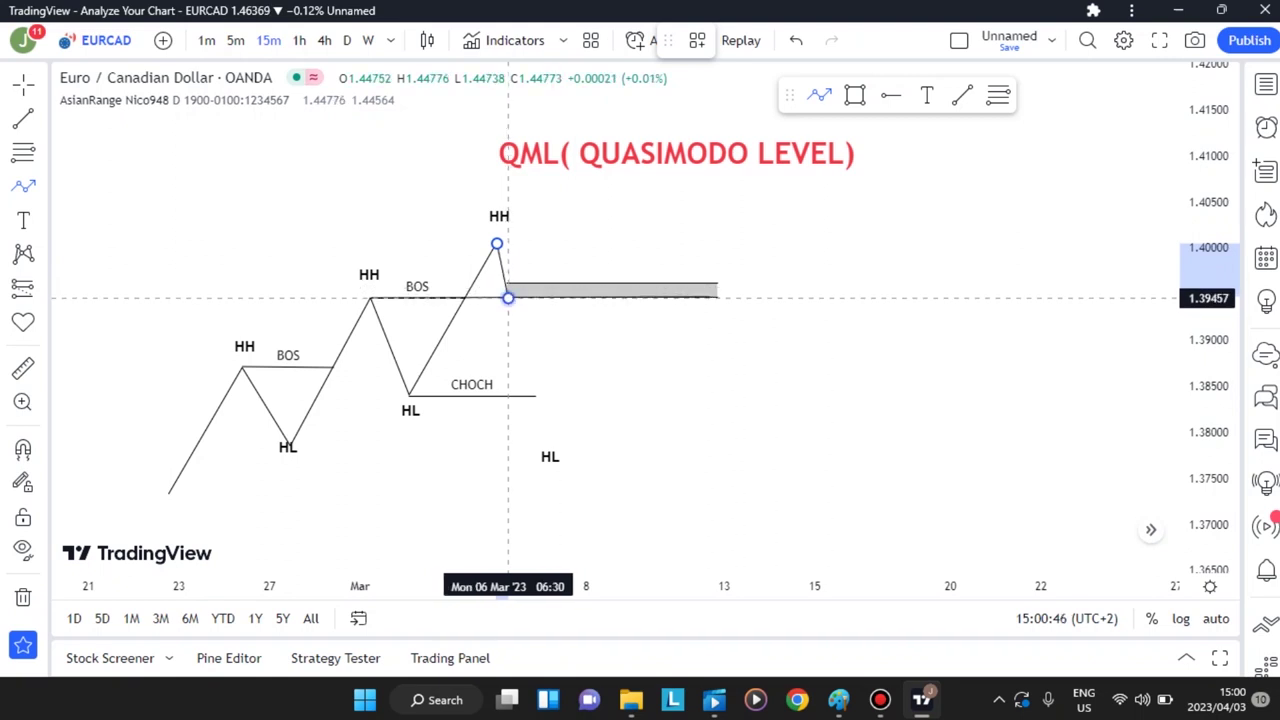
pyautogui.click(508, 297)
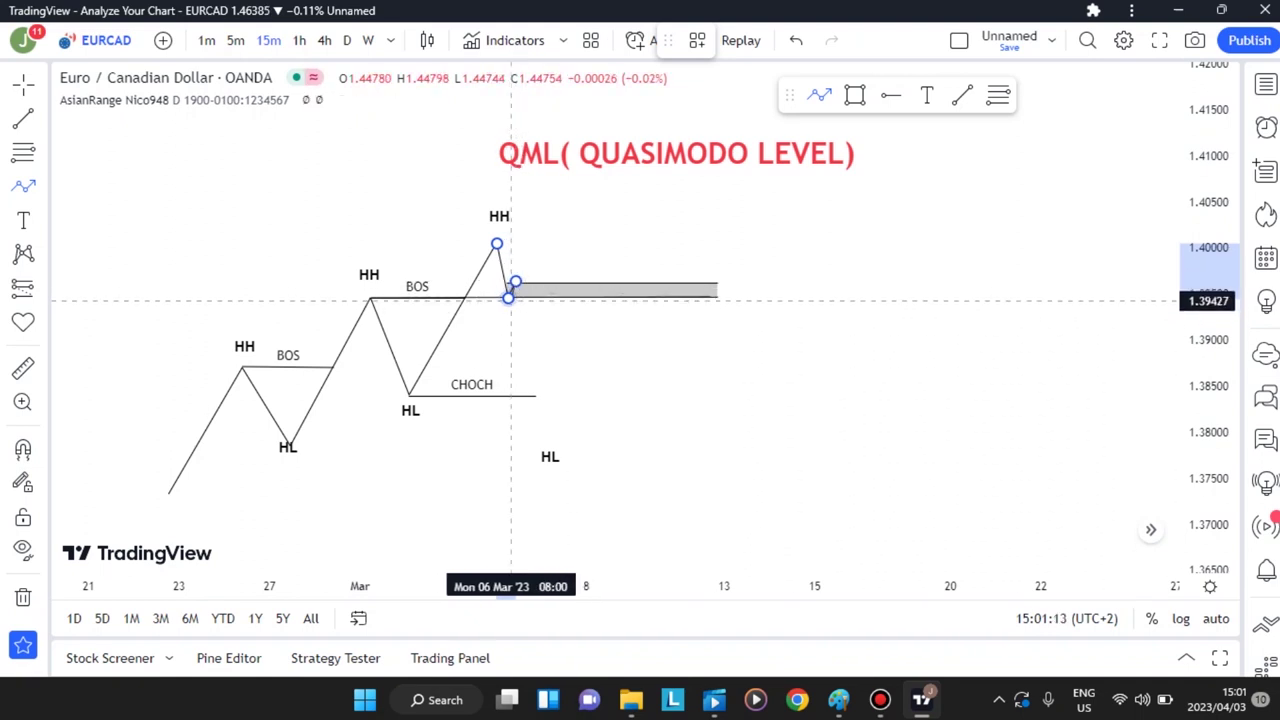
pyautogui.click(509, 298)
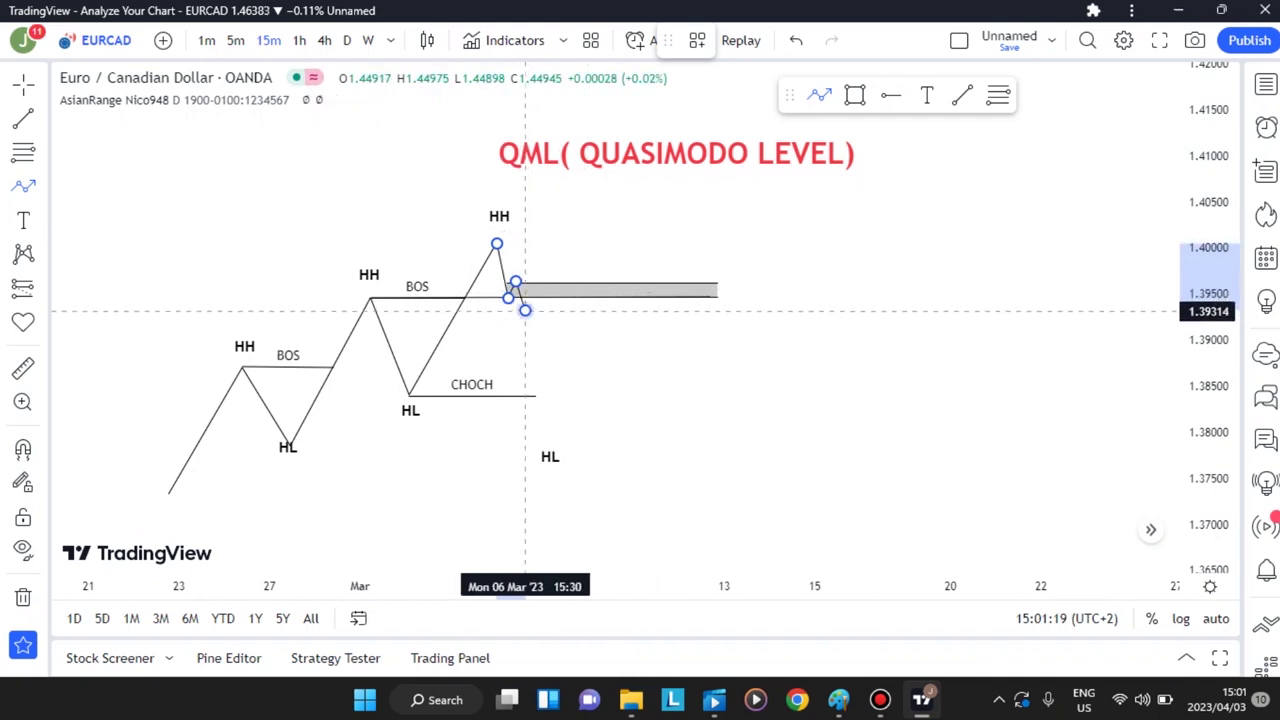
pyautogui.click(525, 311)
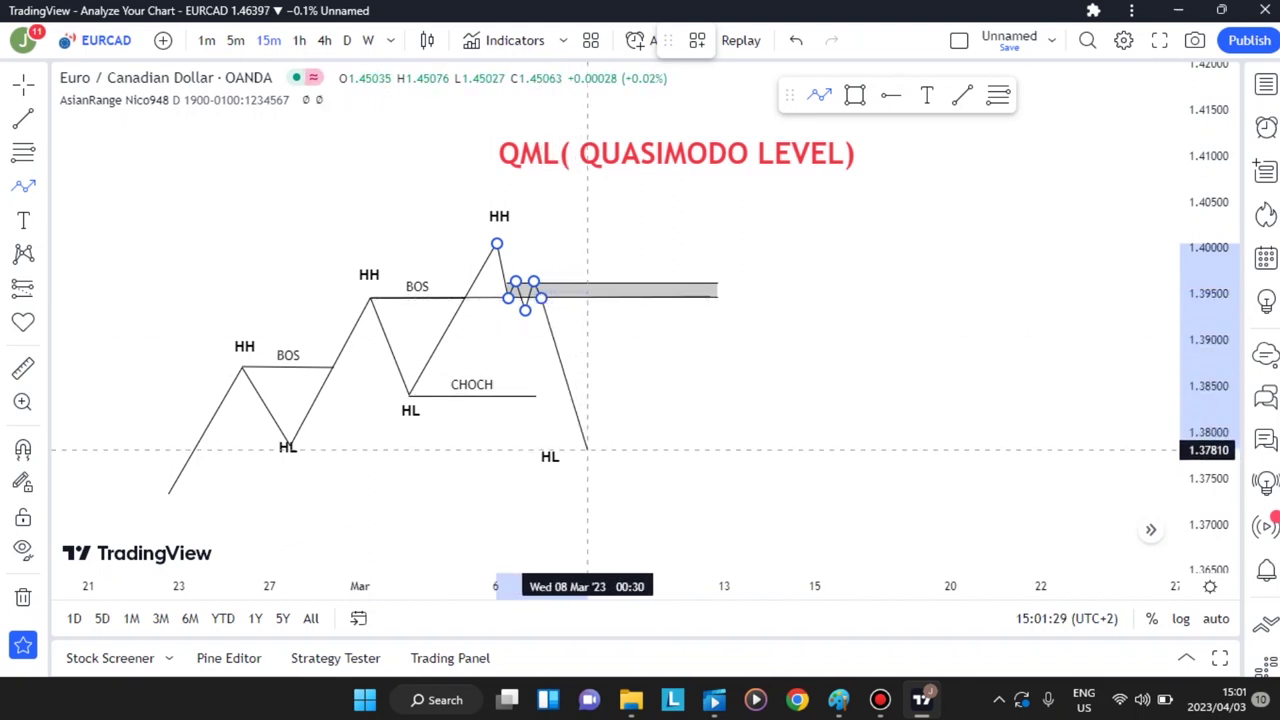
pyautogui.click(587, 449)
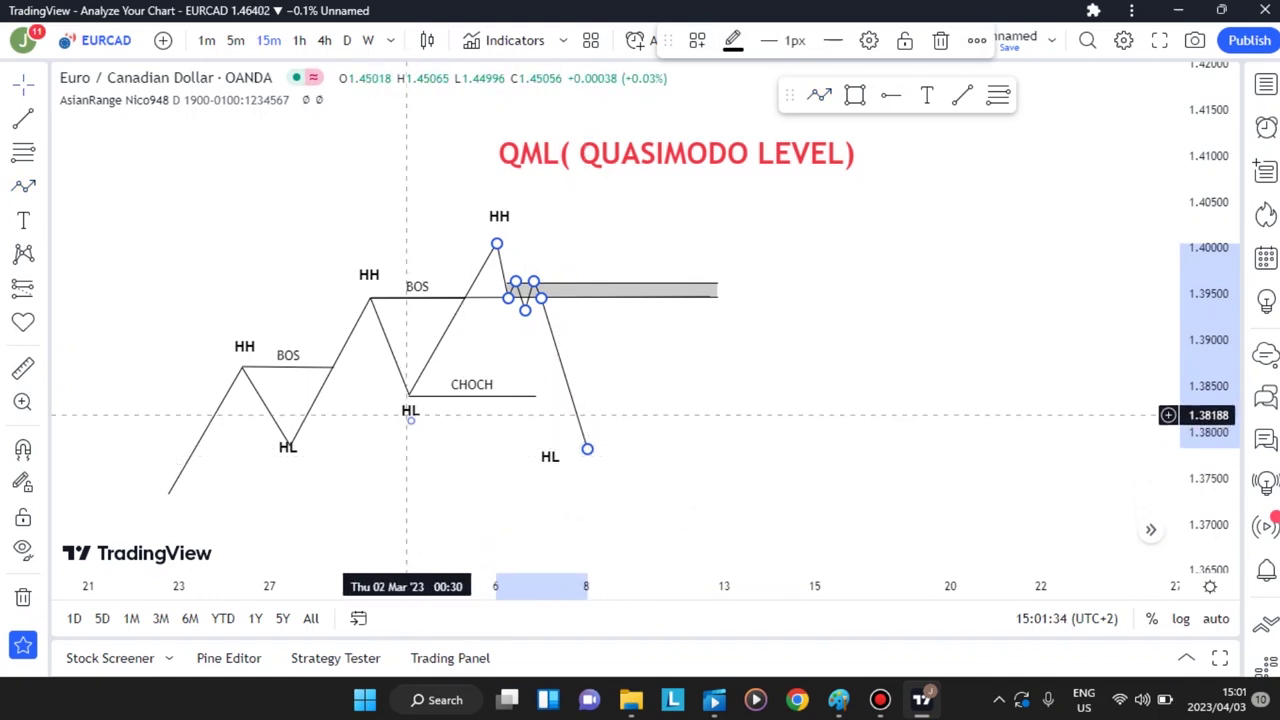
# Step: Move the HL label to the end of the new falling leg and change its text to LL
pyautogui.doubleClick(550, 465)
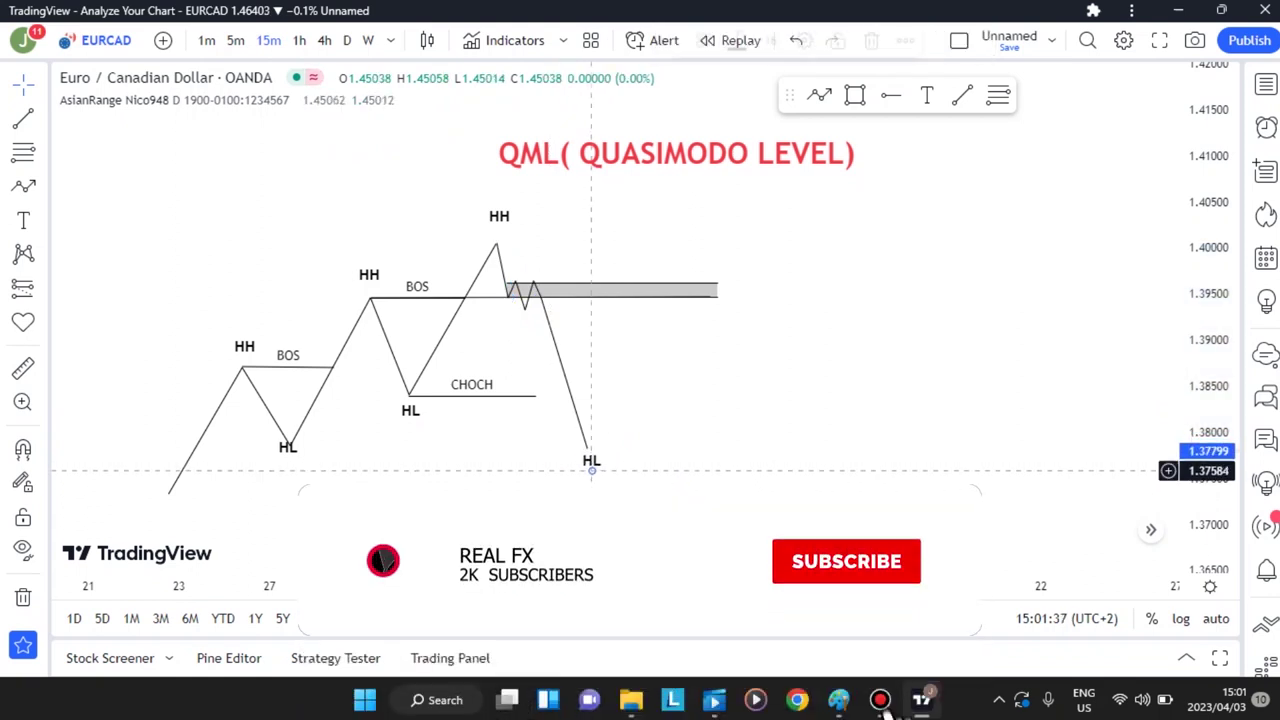
pyautogui.doubleClick(550, 465)
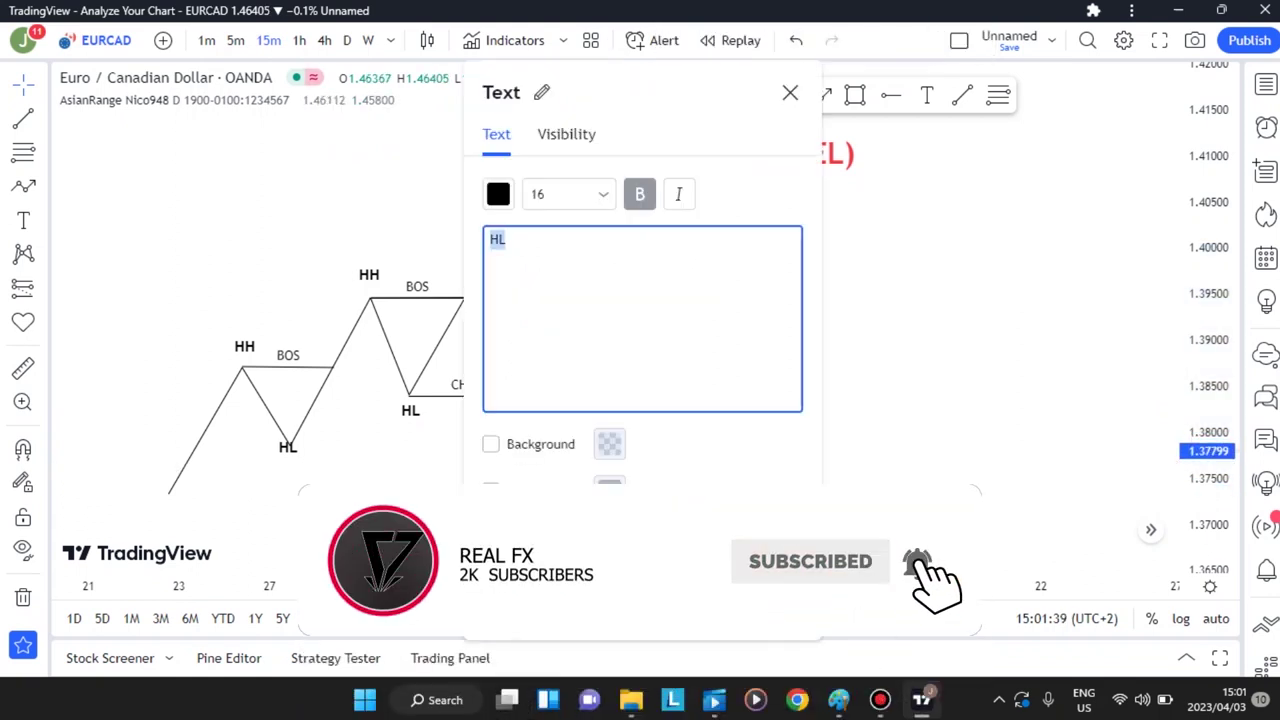
pyautogui.write('LL')
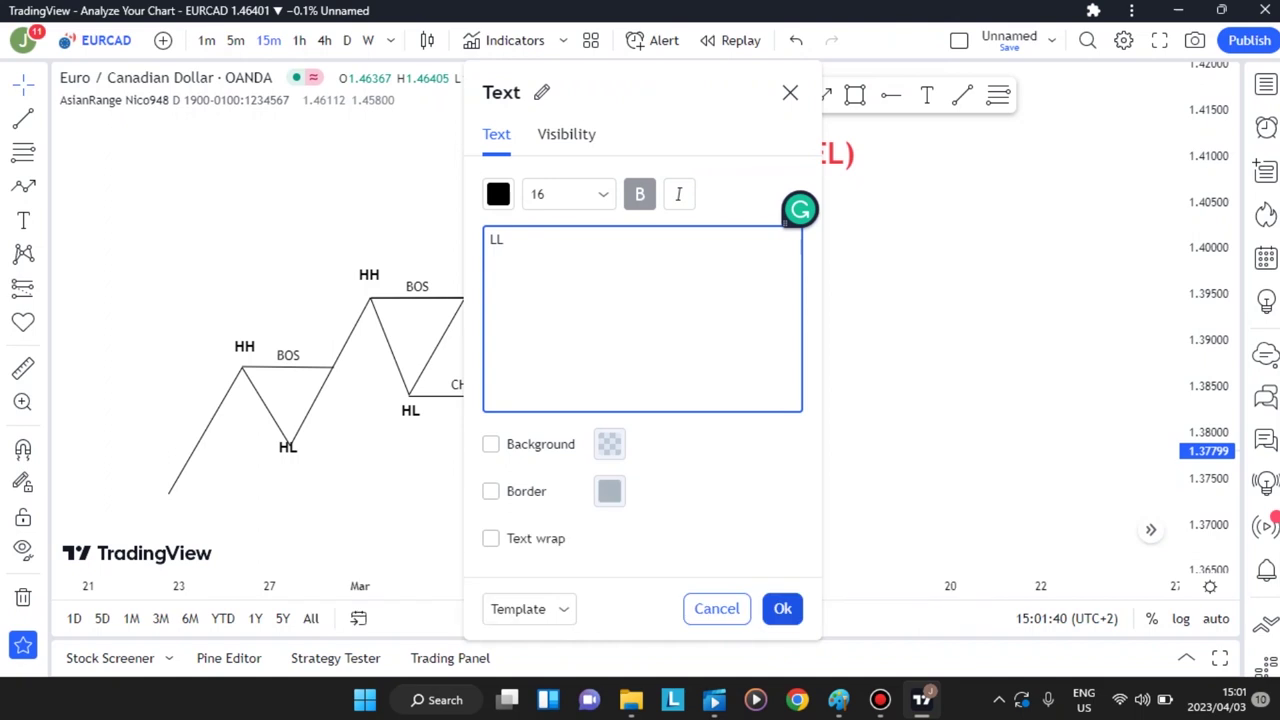
pyautogui.click(780, 606)
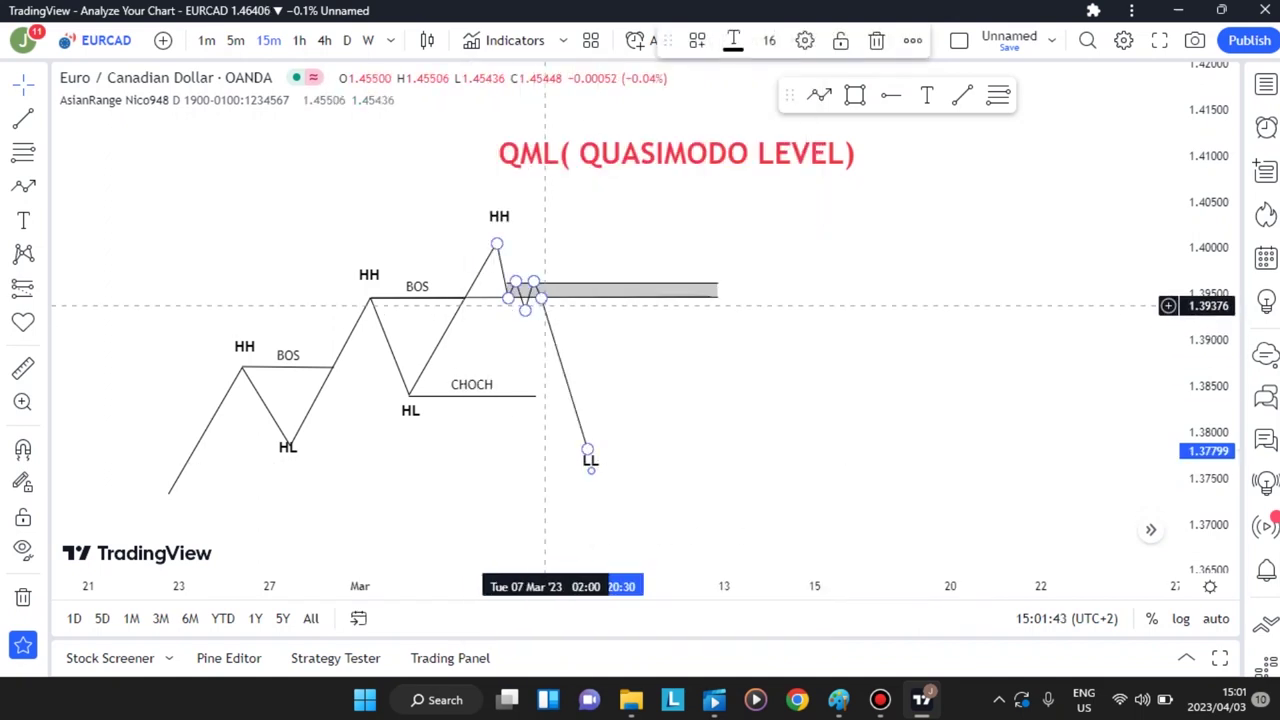
# Step: Adjust the zigzag's last lower point slightly and raise its second small peak above the shaded zone to about 1.3980
pyautogui.click(541, 297)
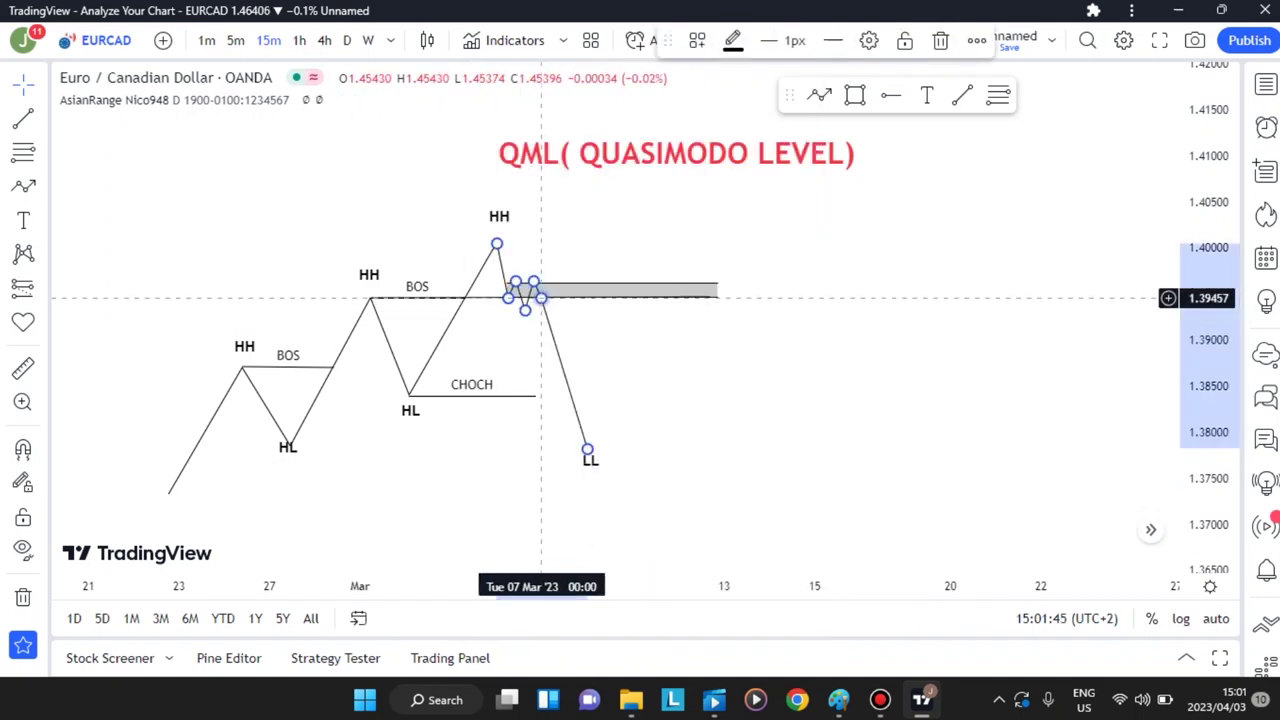
pyautogui.click(505, 302)
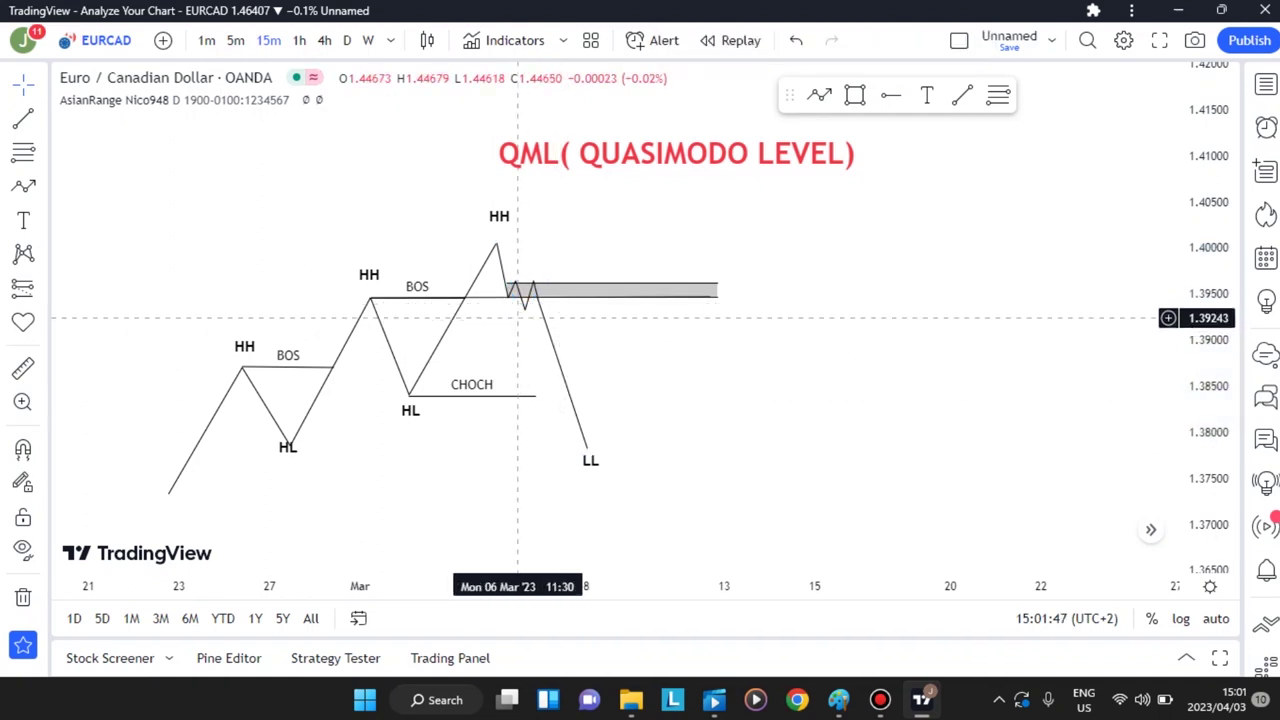
pyautogui.click(520, 290)
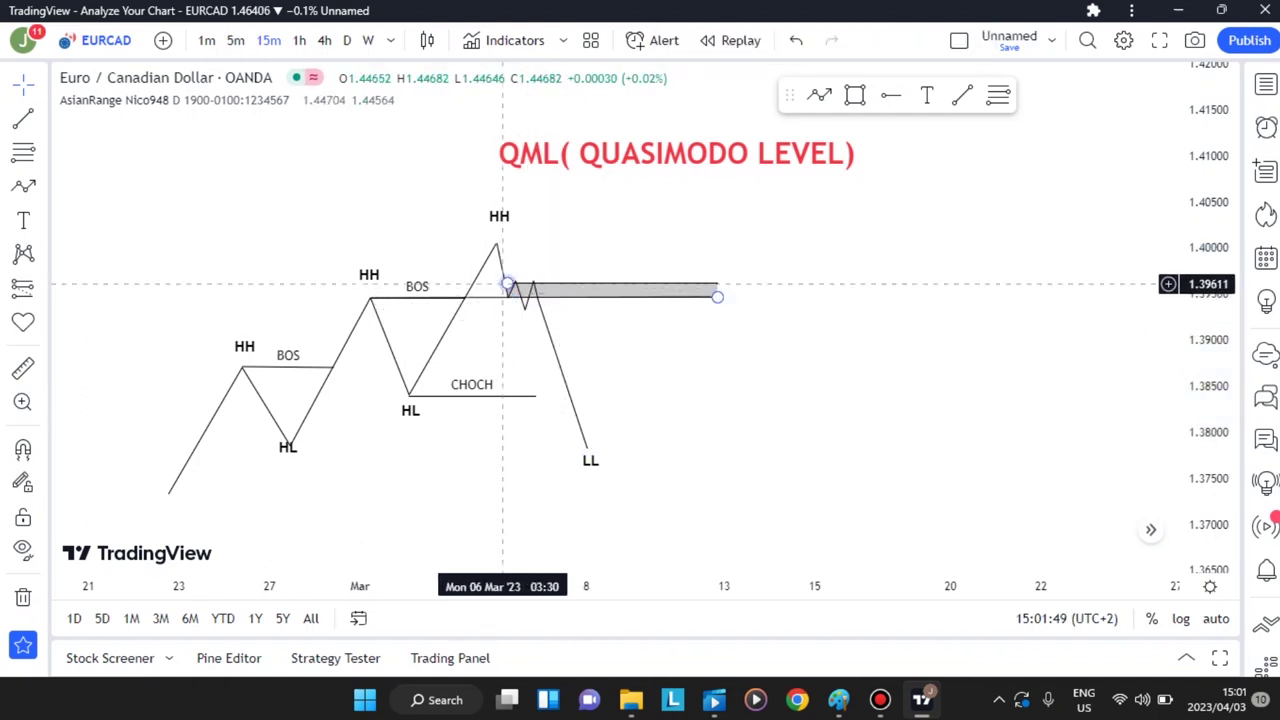
pyautogui.click(505, 289)
pyautogui.click(518, 297)
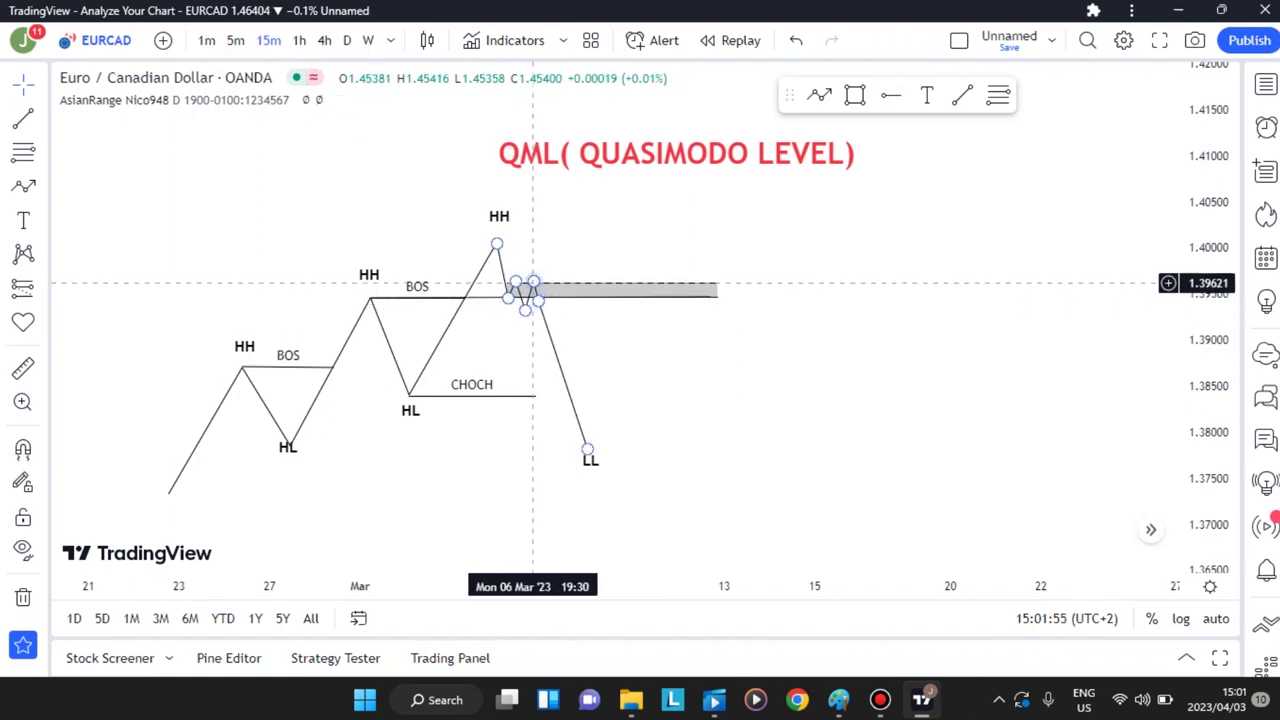
pyautogui.moveTo(533, 283); pyautogui.dragTo(534, 272)
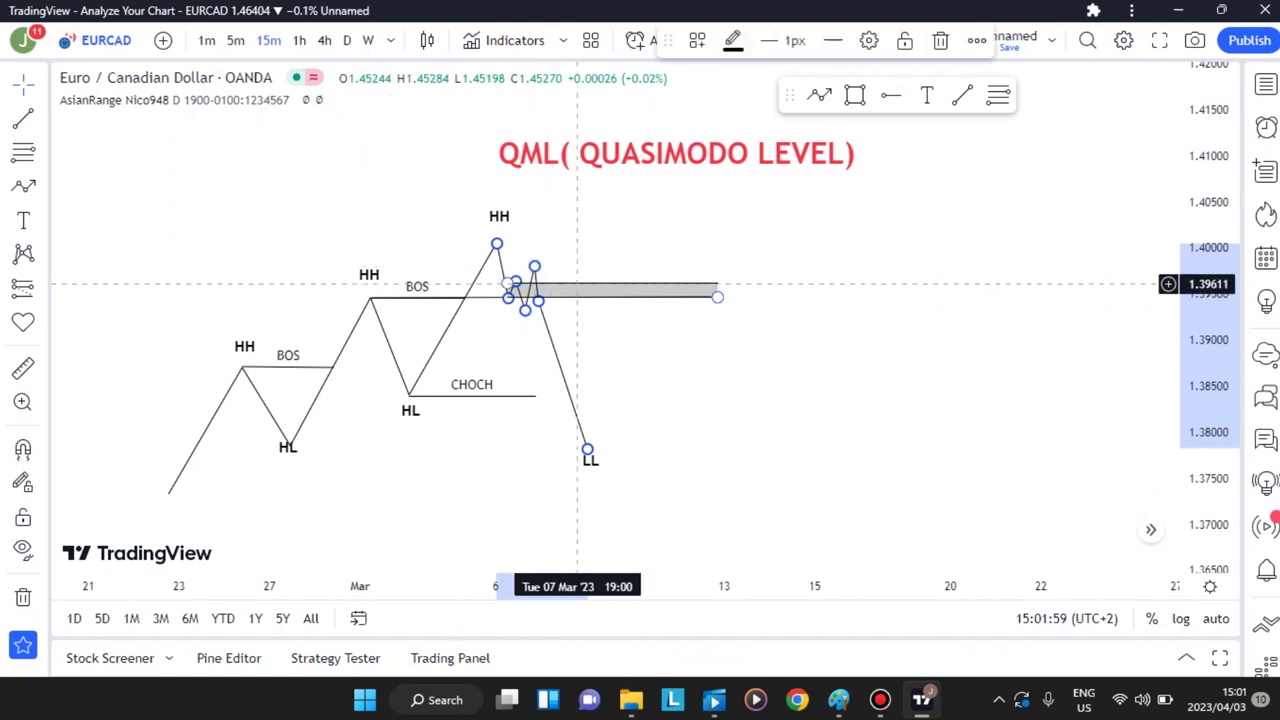
# Step: Delete the shaded zone and draw a short horizontal trend line at about 1.3963 from the zigzag's first small peak to its next rising leg
pyautogui.click(461, 271)
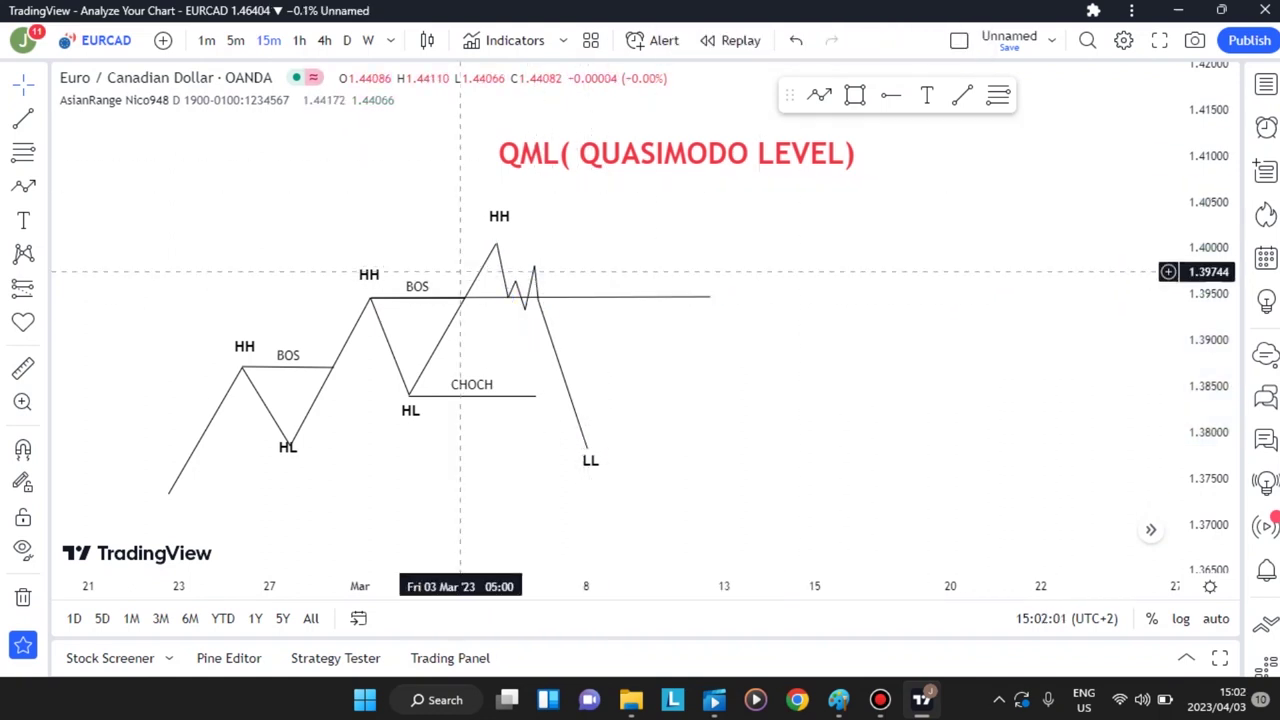
pyautogui.click(23, 118)
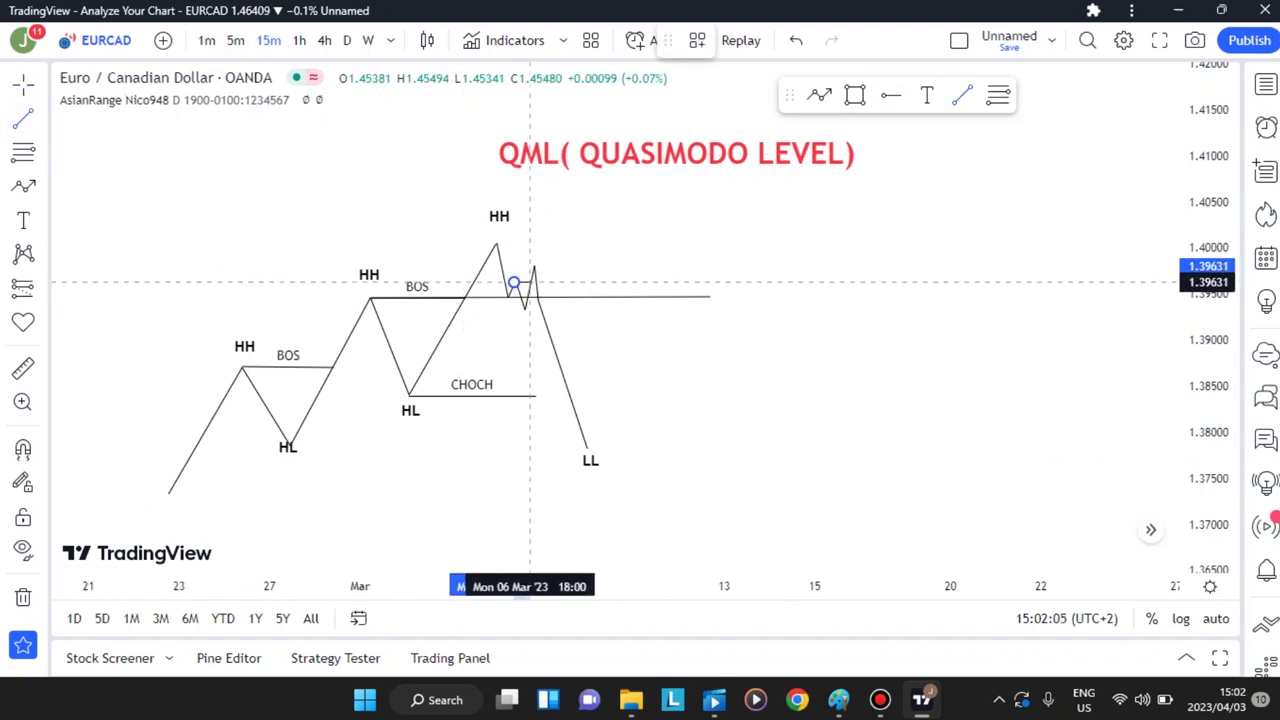
pyautogui.moveTo(513, 283); pyautogui.dragTo(531, 283)
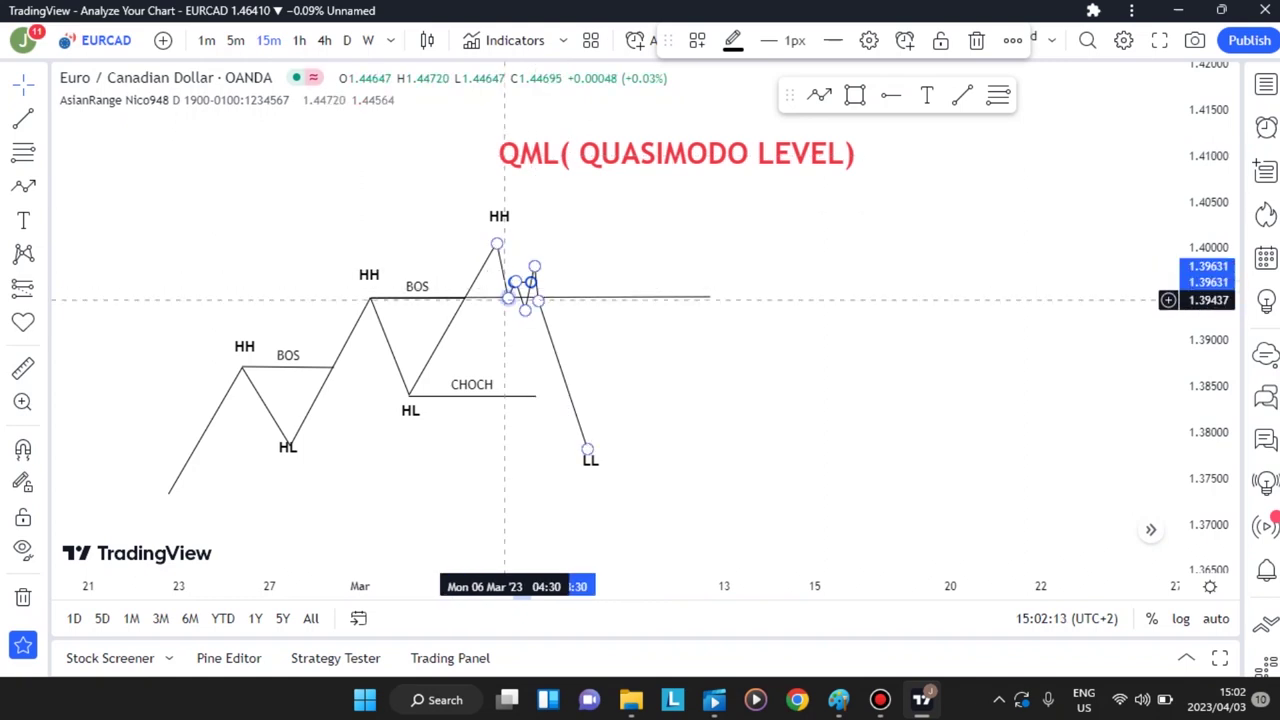
# Step: Straighten the start of the final falling leg and draw a short horizontal trend line at about 1.3945 from the zigzag's first trough
pyautogui.click(537, 300)
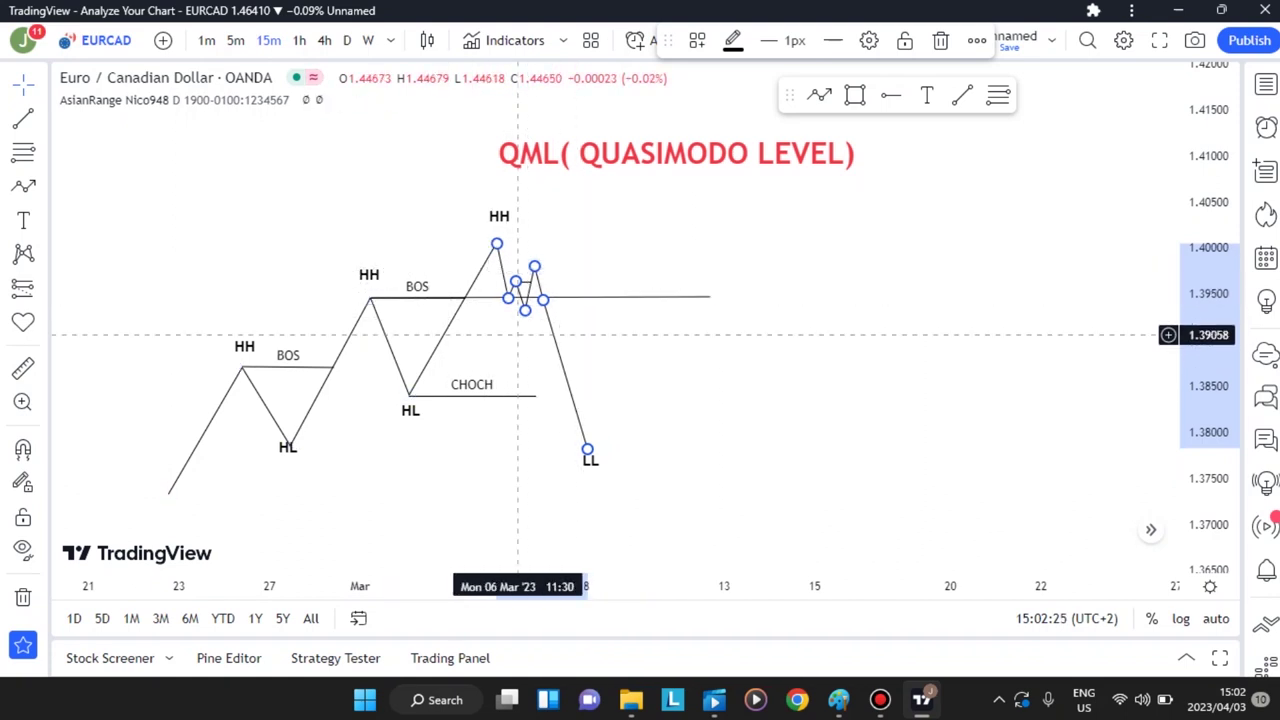
pyautogui.click(518, 335)
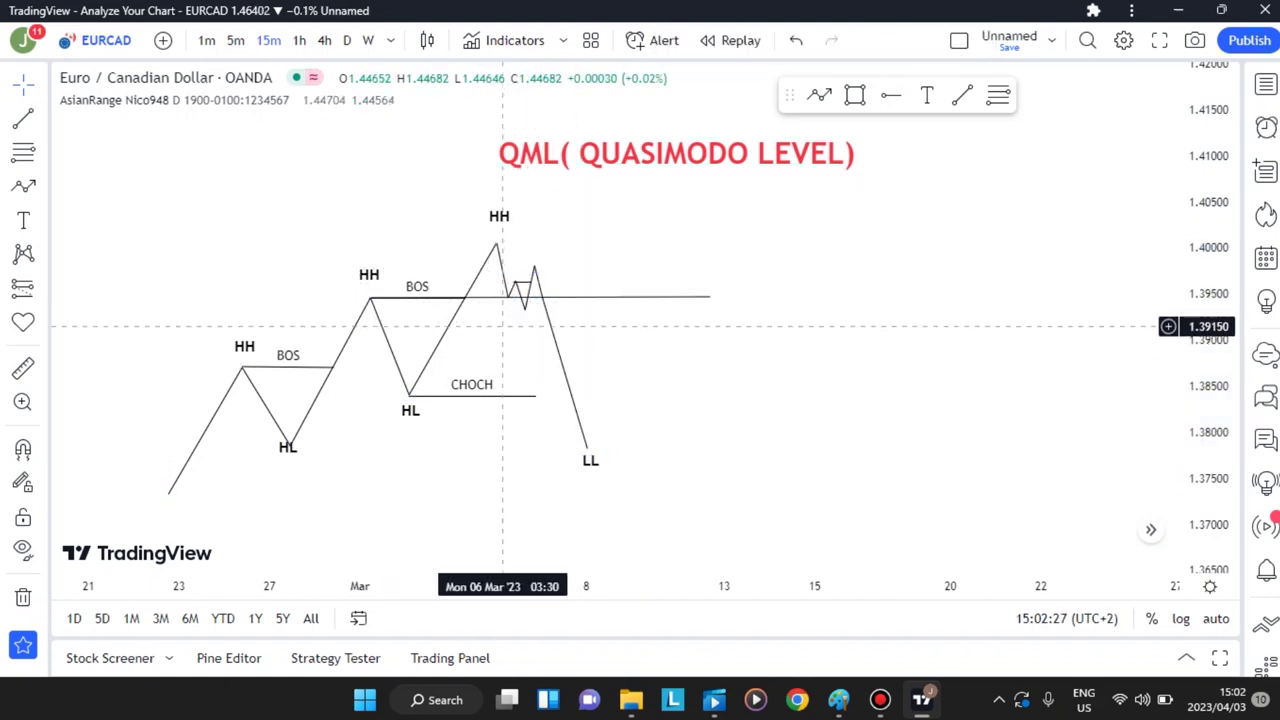
pyautogui.click(23, 118)
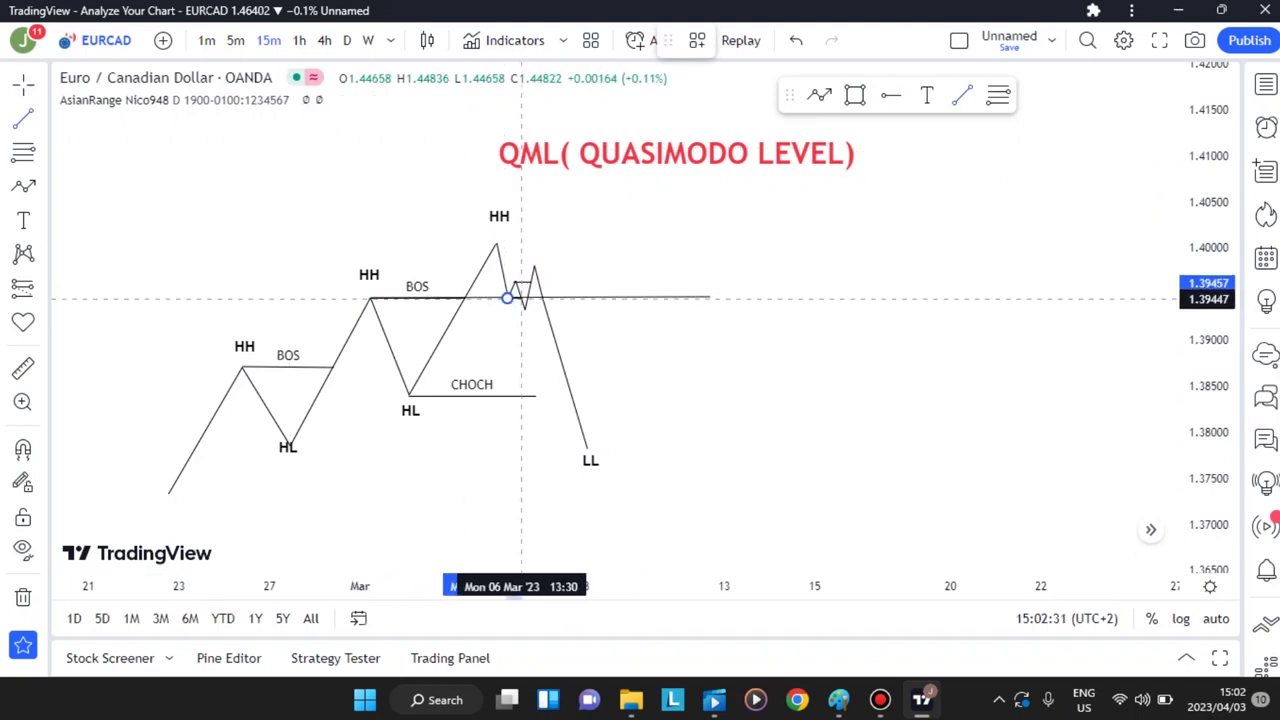
pyautogui.click(521, 300)
pyautogui.click(515, 323)
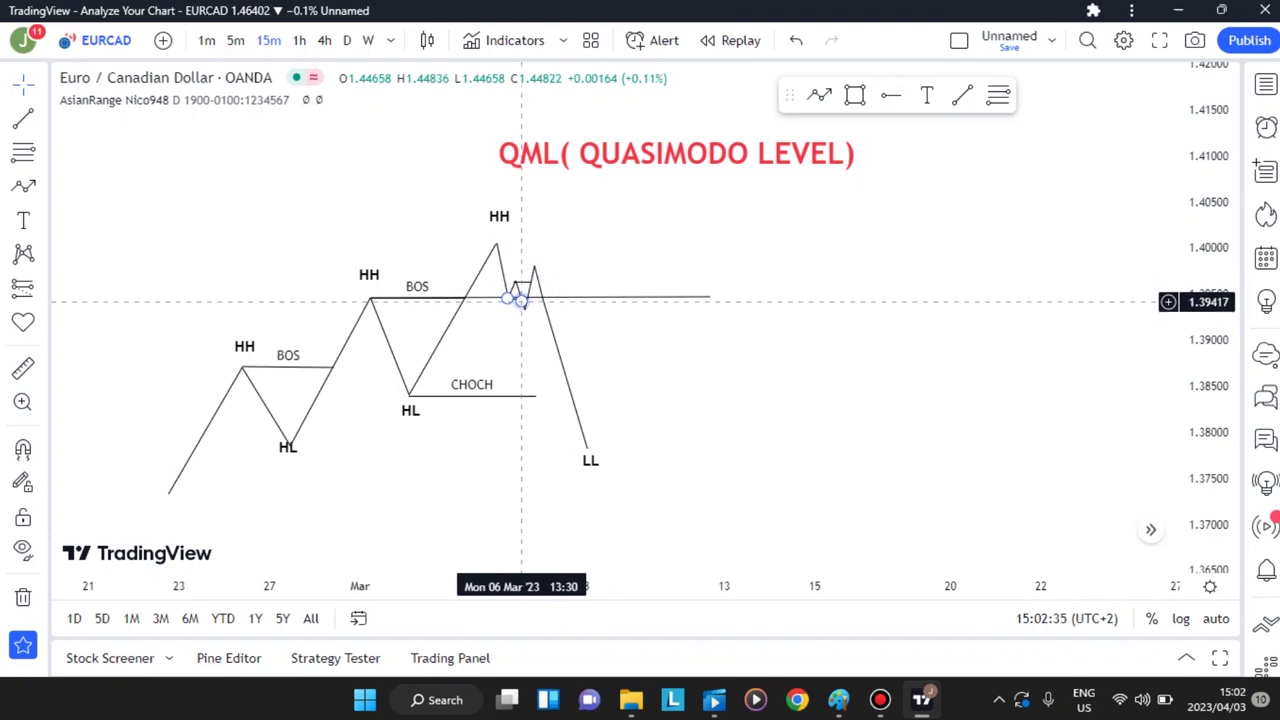
pyautogui.moveTo(521, 301); pyautogui.dragTo(523, 294)
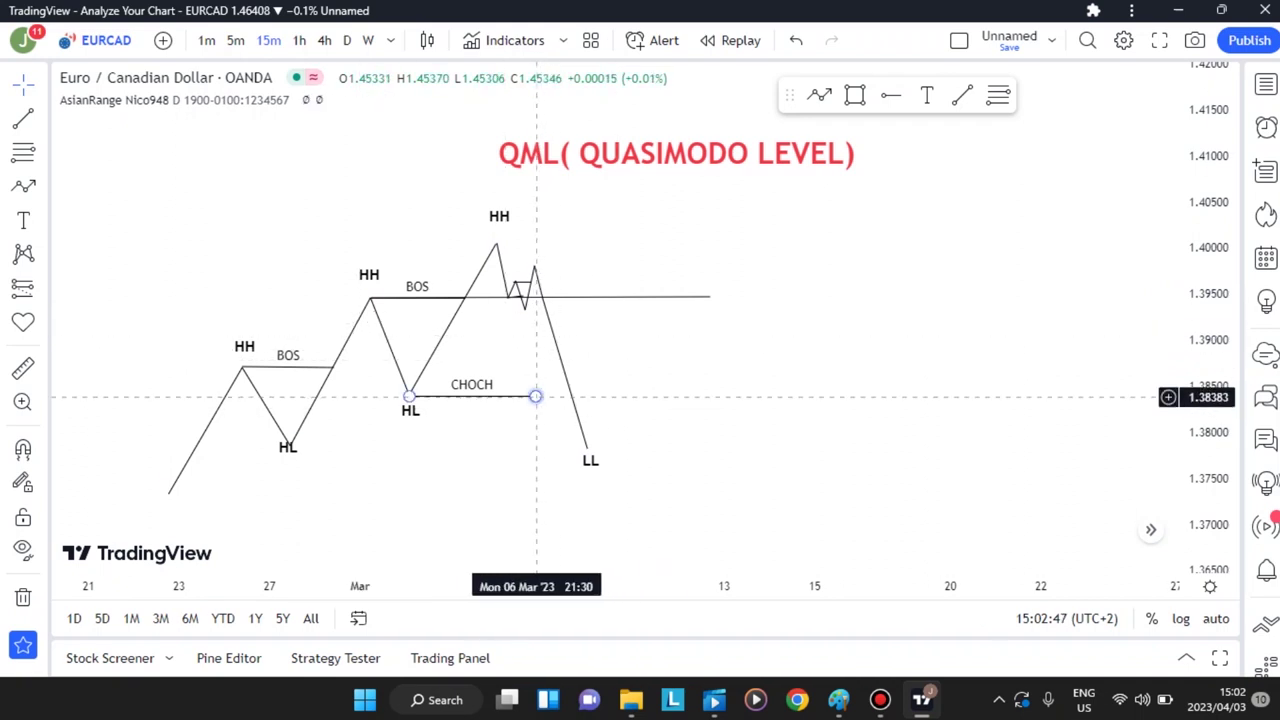
# Step: Extend the CHOCH line to the falling leg, and draw a path from the LL point up to about 1.3962 and down to about 1.3700
pyautogui.moveTo(537, 396); pyautogui.dragTo(569, 396)
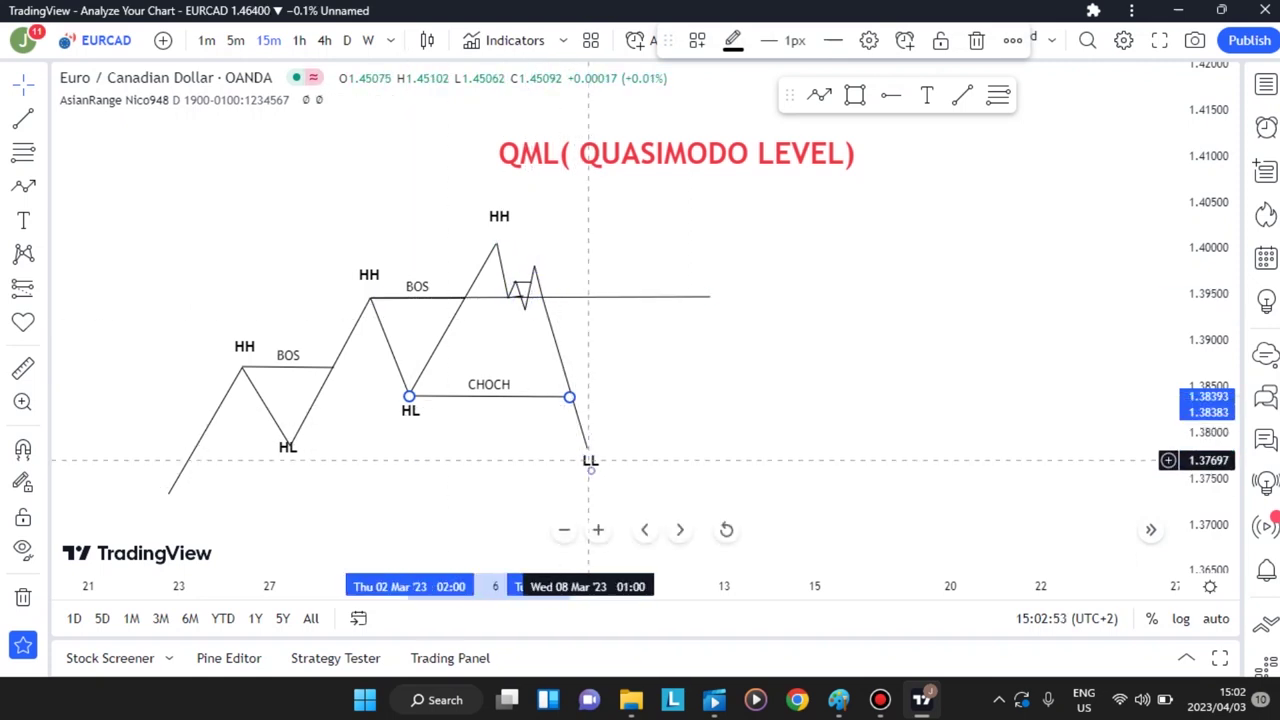
pyautogui.click(23, 186)
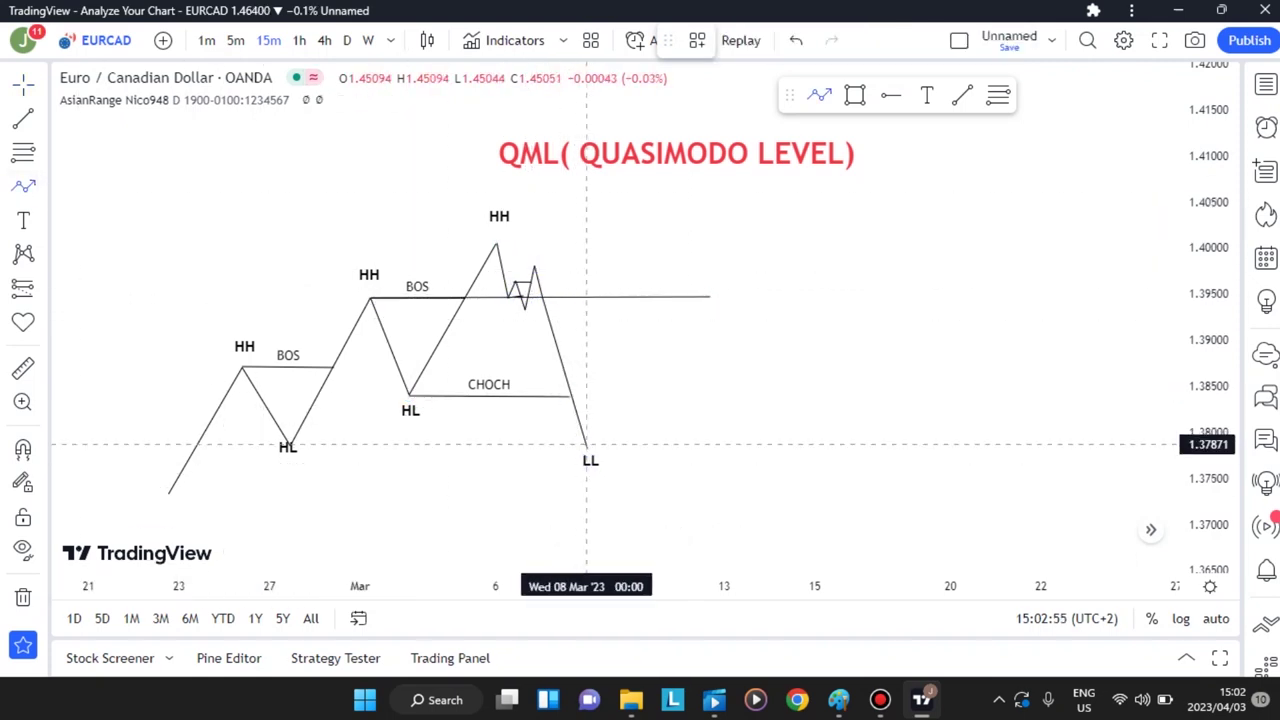
pyautogui.click(586, 450)
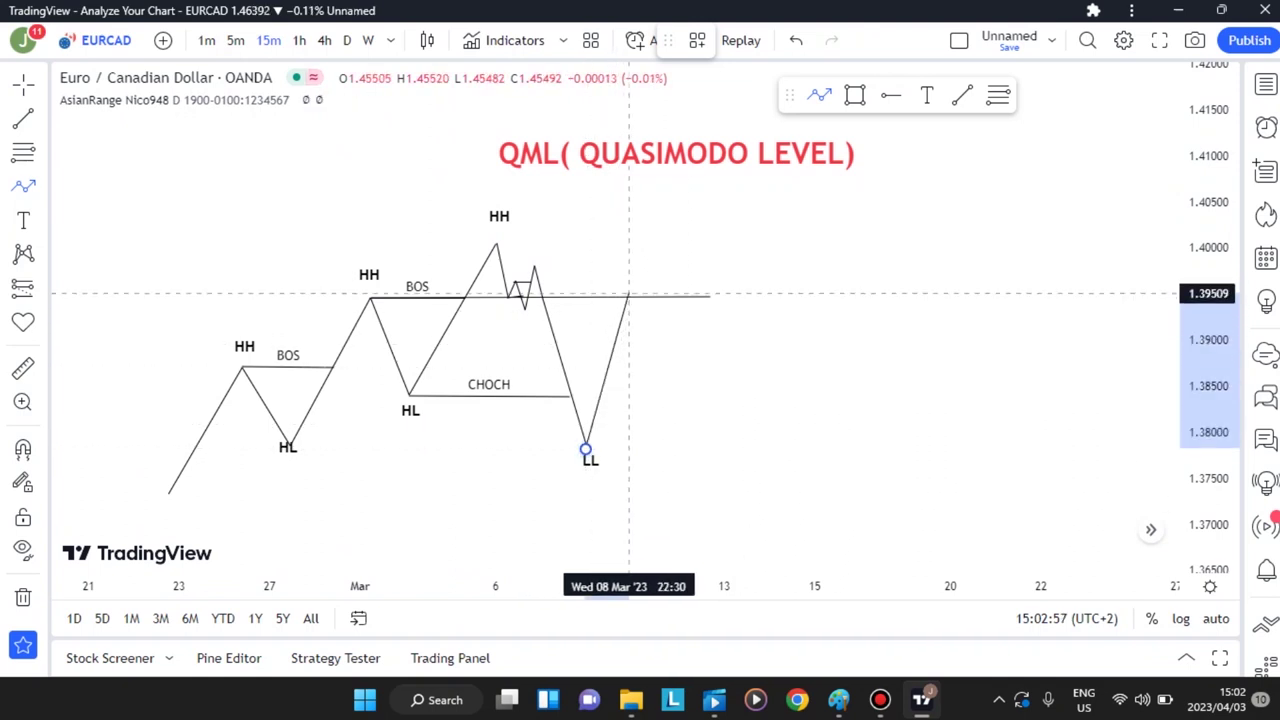
pyautogui.click(642, 283)
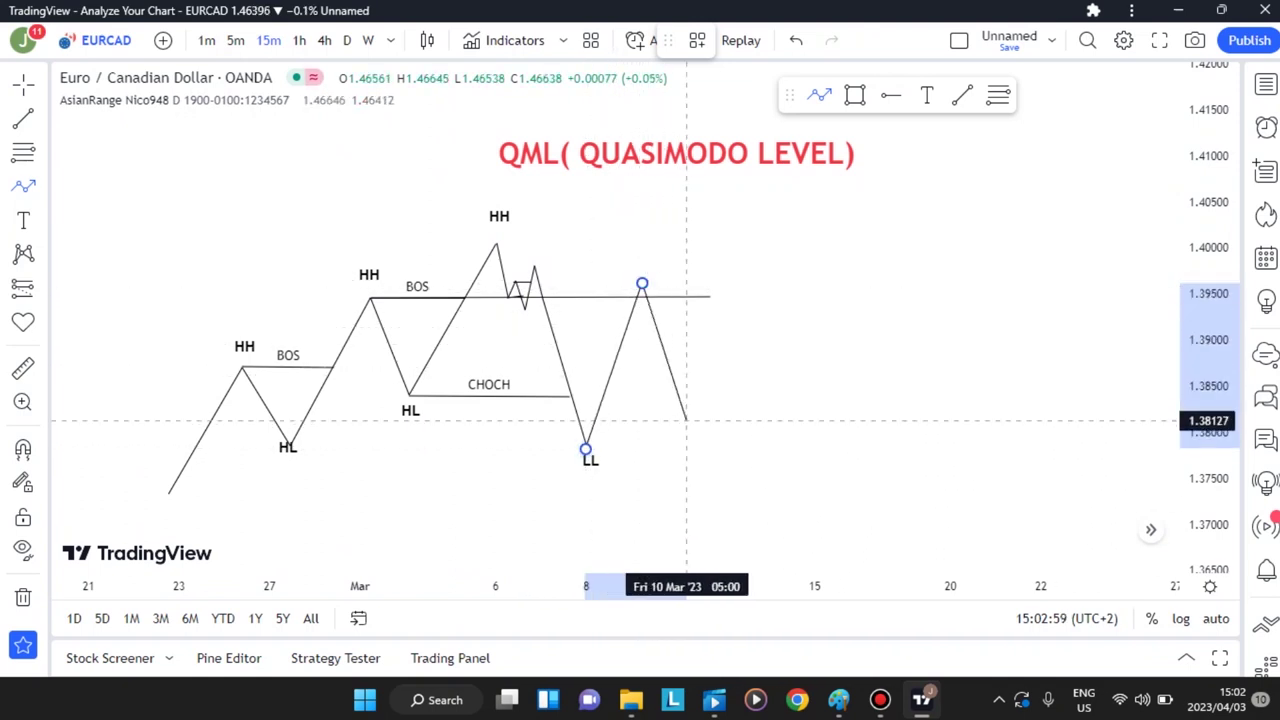
pyautogui.doubleClick(710, 527)
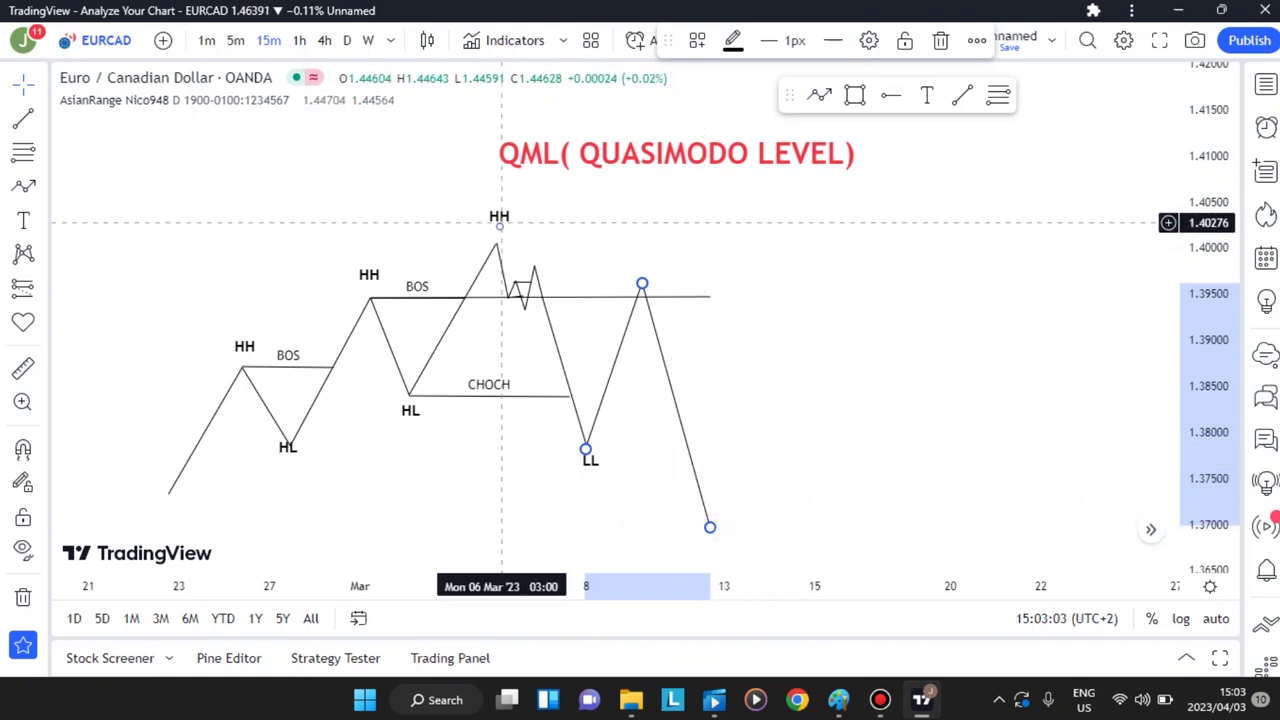
# Step: Place a copy of the HH label above the new peak and a copy of the LL label below the new final low
pyautogui.click(500, 224)
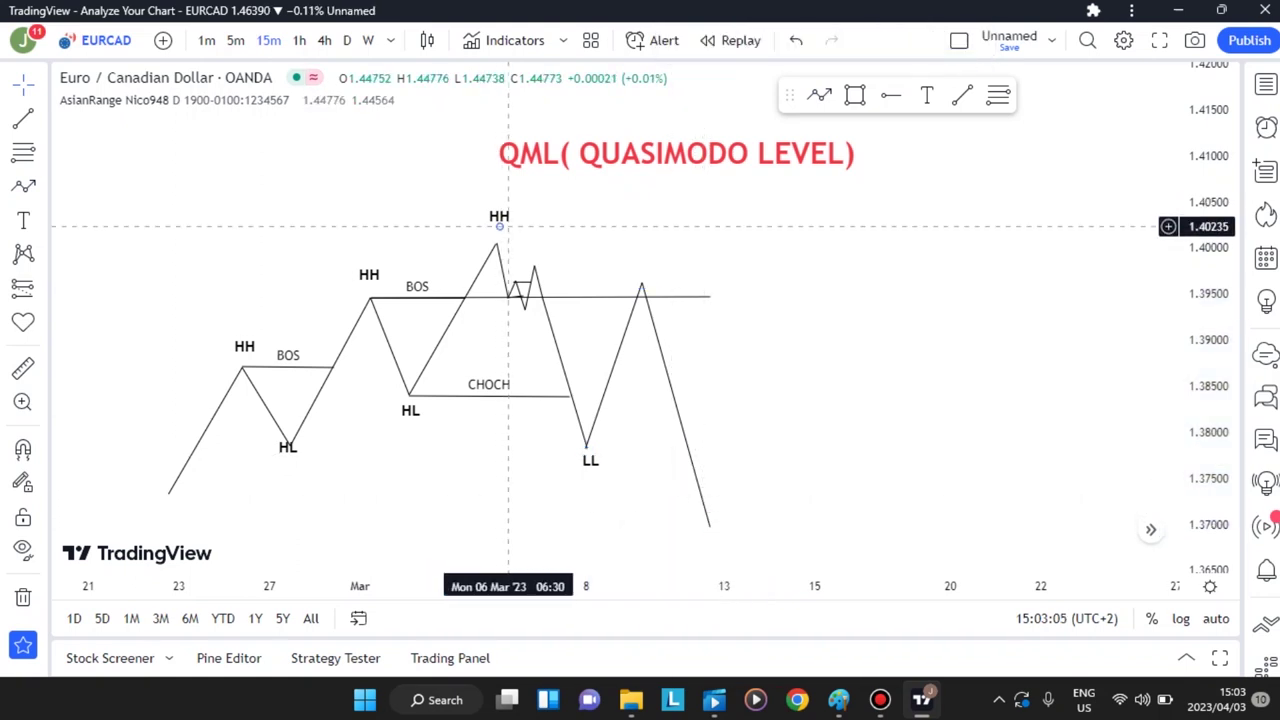
pyautogui.moveTo(500, 226); pyautogui.dragTo(662, 269)
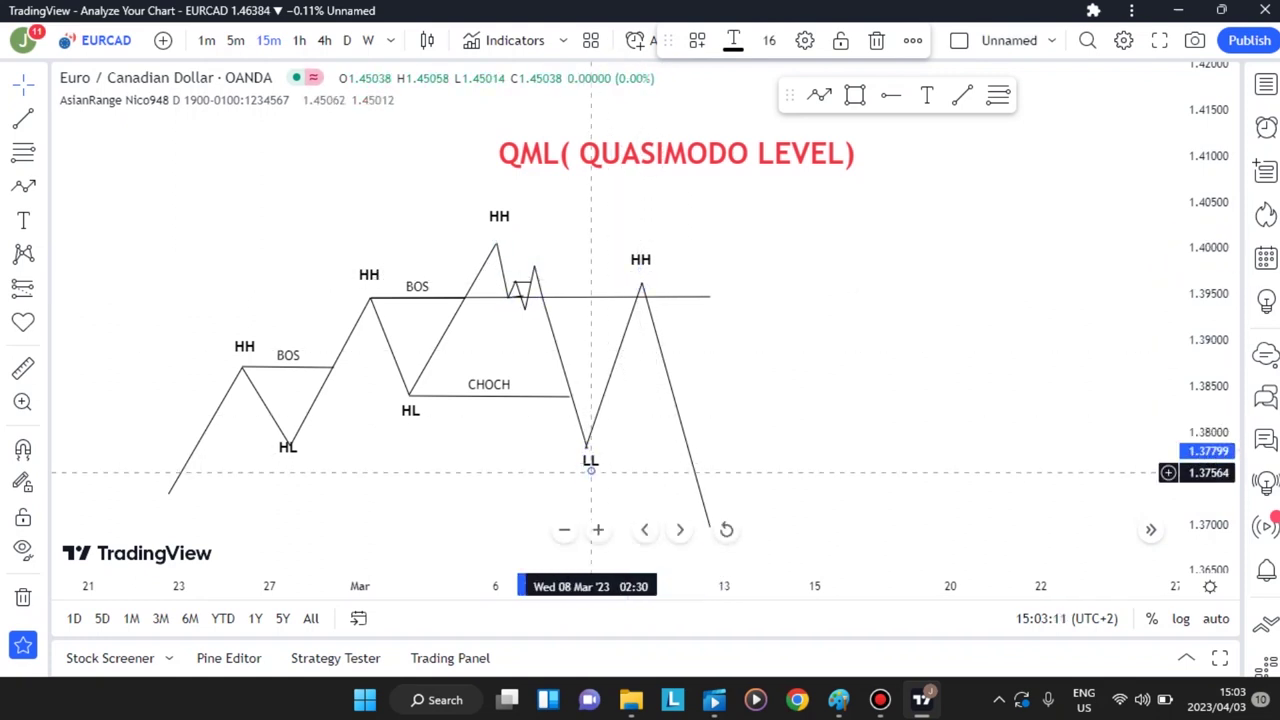
pyautogui.moveTo(591, 470); pyautogui.dragTo(708, 541)
pyautogui.click(720, 414)
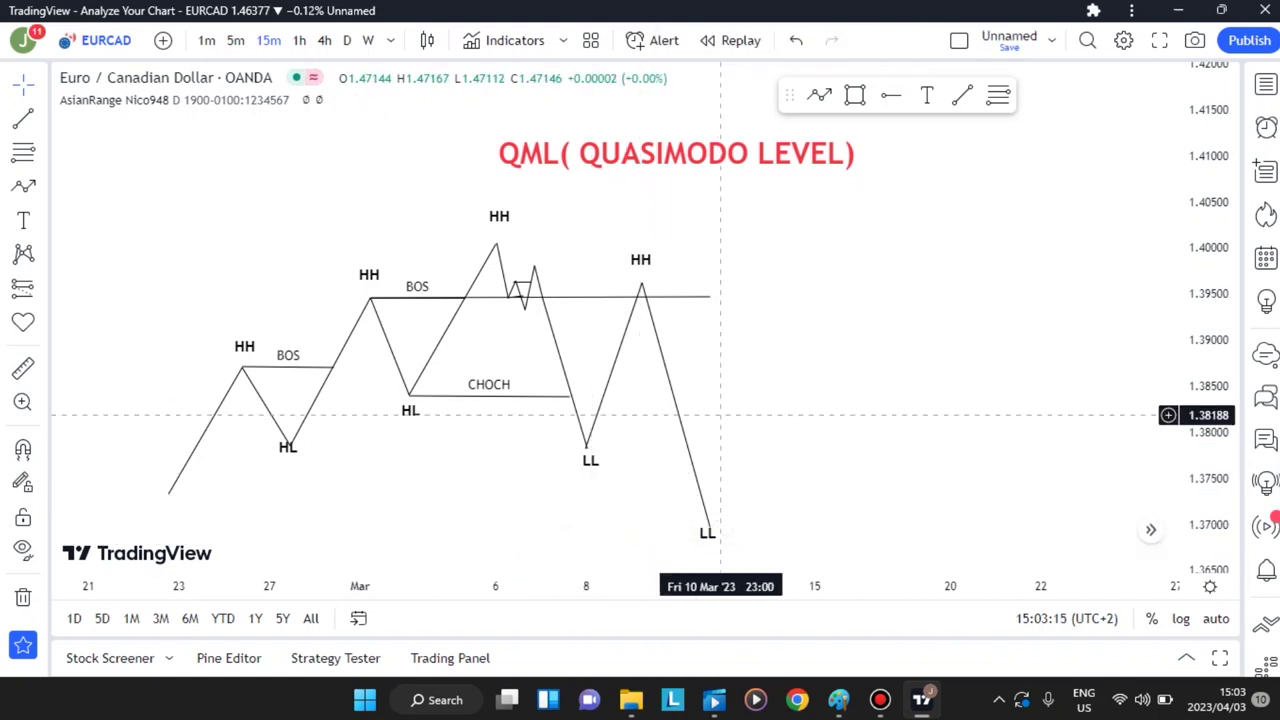
# Step: Draw a shaded zone from the zigzag's last peak at about 1.3979 down to about 1.3946, ending just past the retest peak
pyautogui.moveTo(720, 414); pyautogui.dragTo(720, 394)
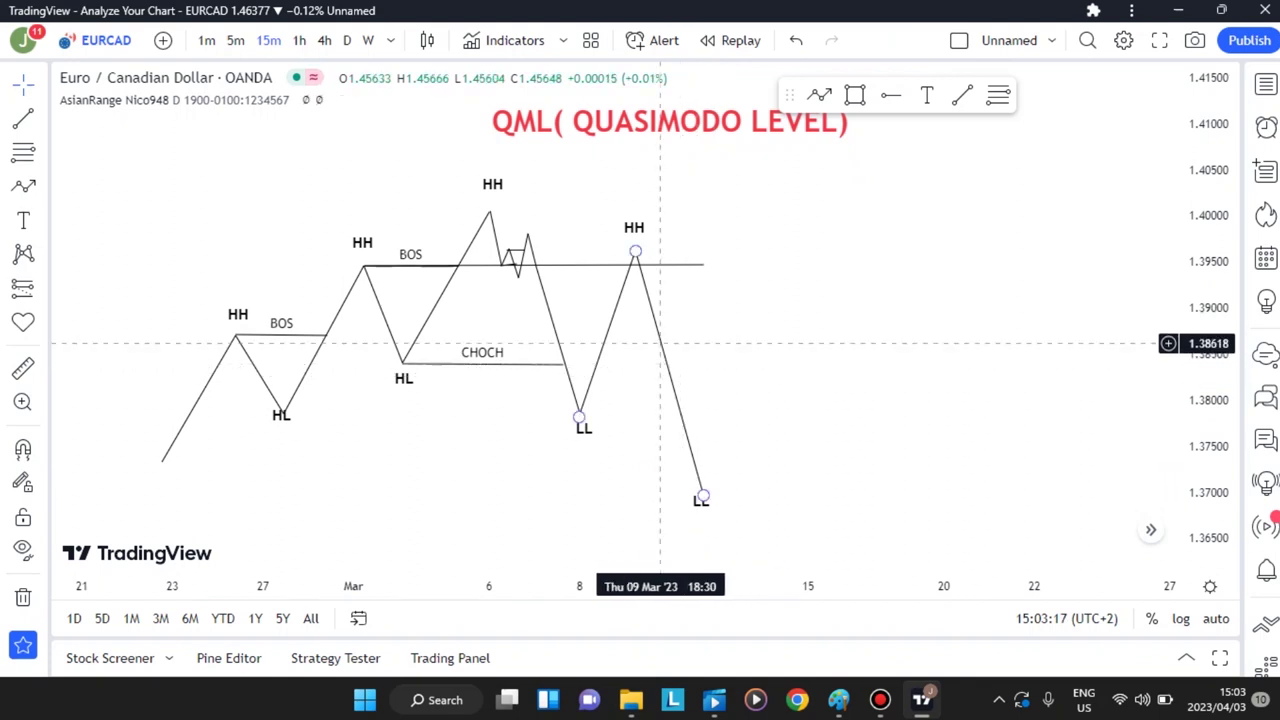
pyautogui.click(23, 152)
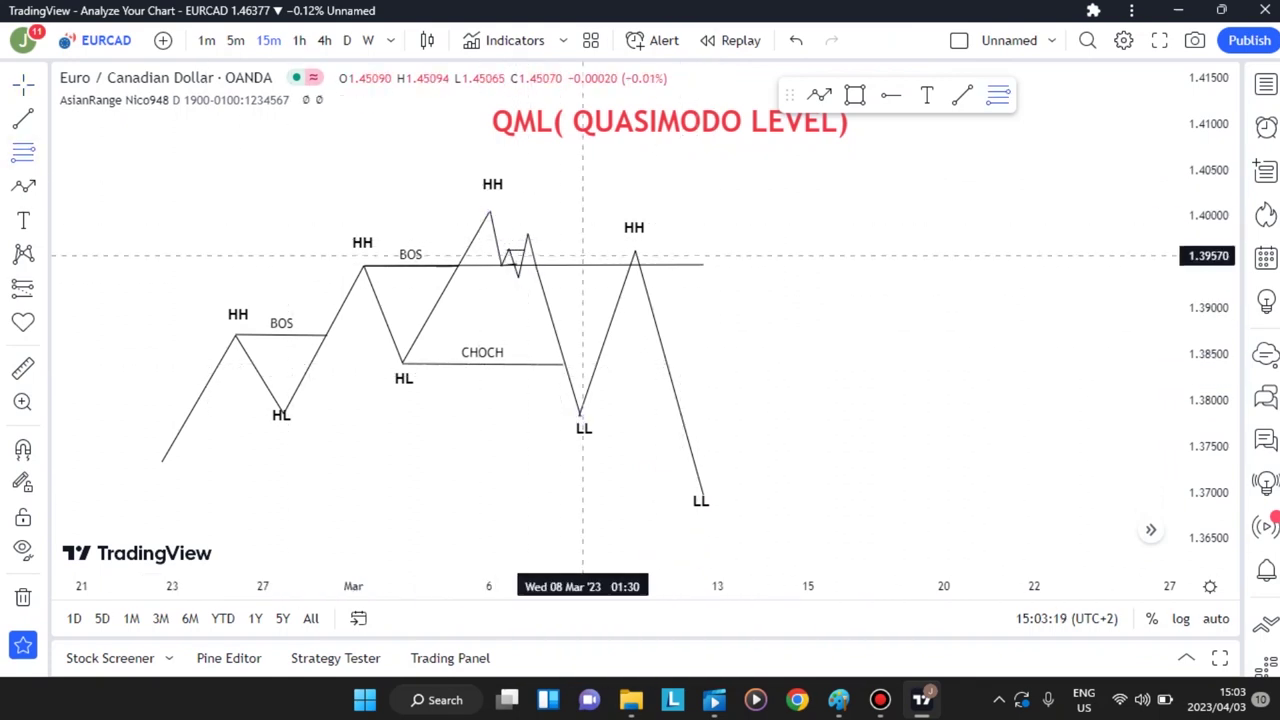
pyautogui.click(528, 236)
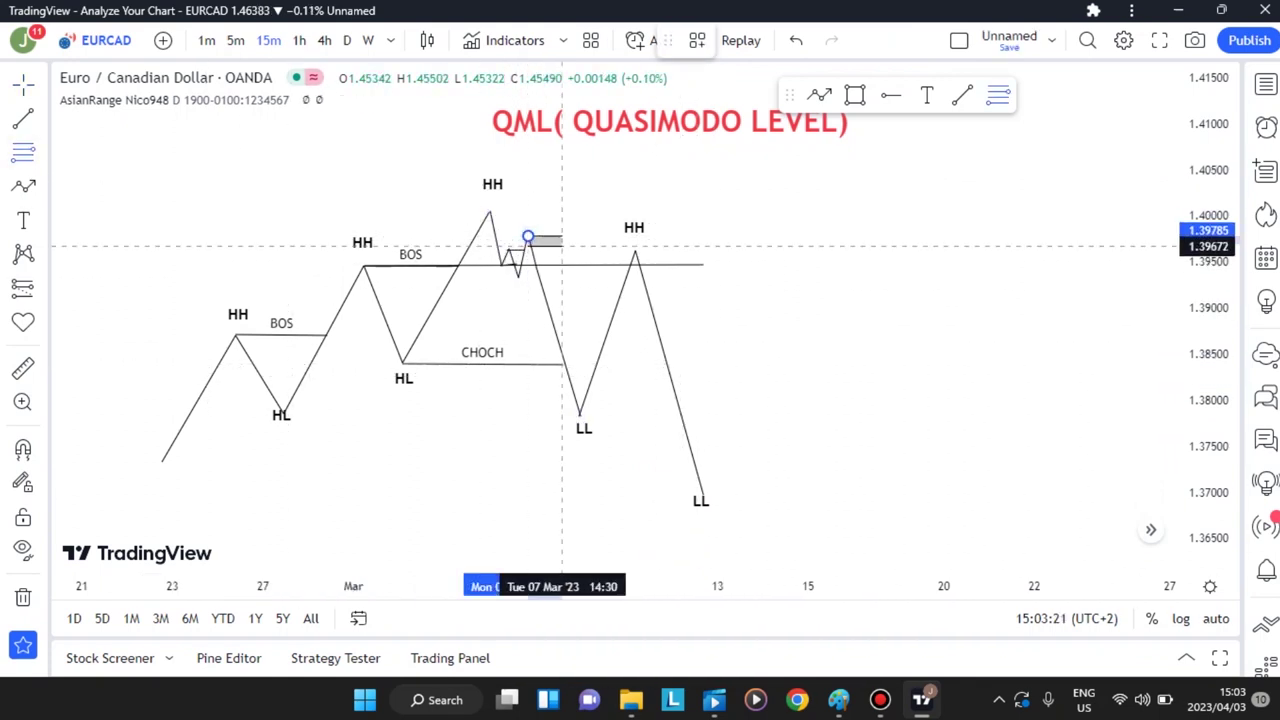
pyautogui.click(656, 264)
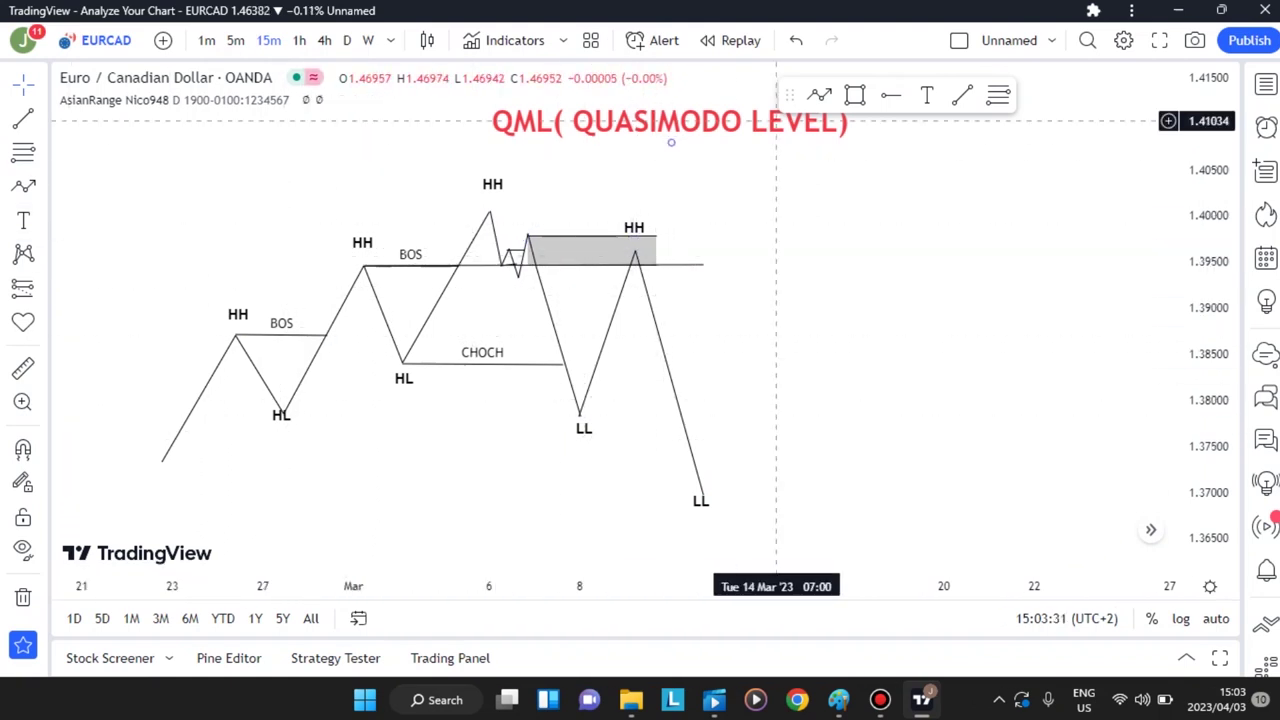
pyautogui.click(855, 95)
pyautogui.click(96, 160)
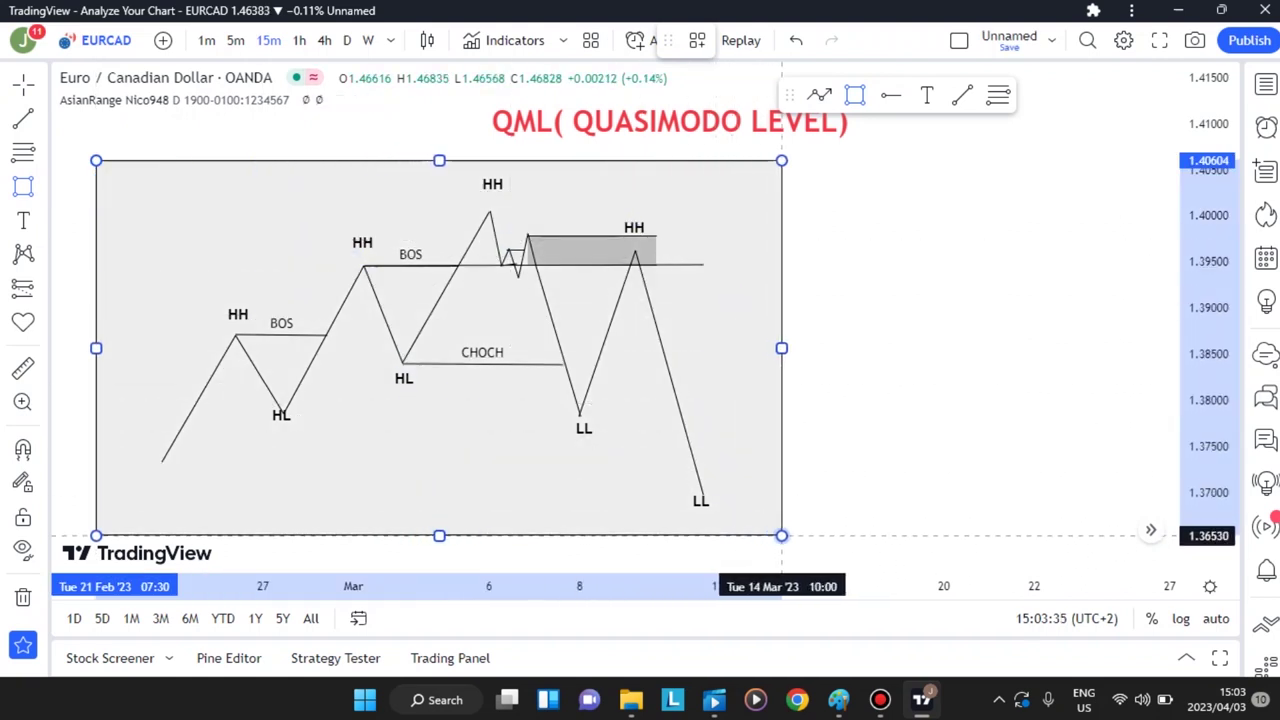
pyautogui.click(782, 535)
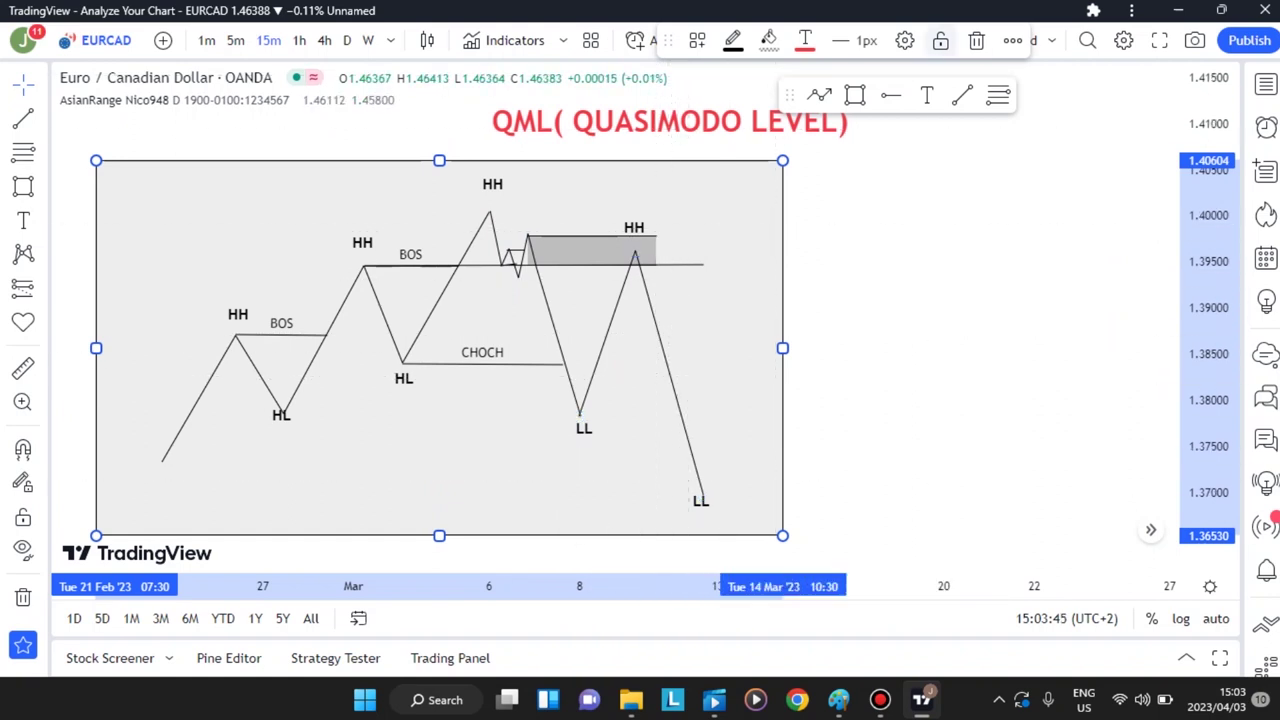
pyautogui.click(976, 40)
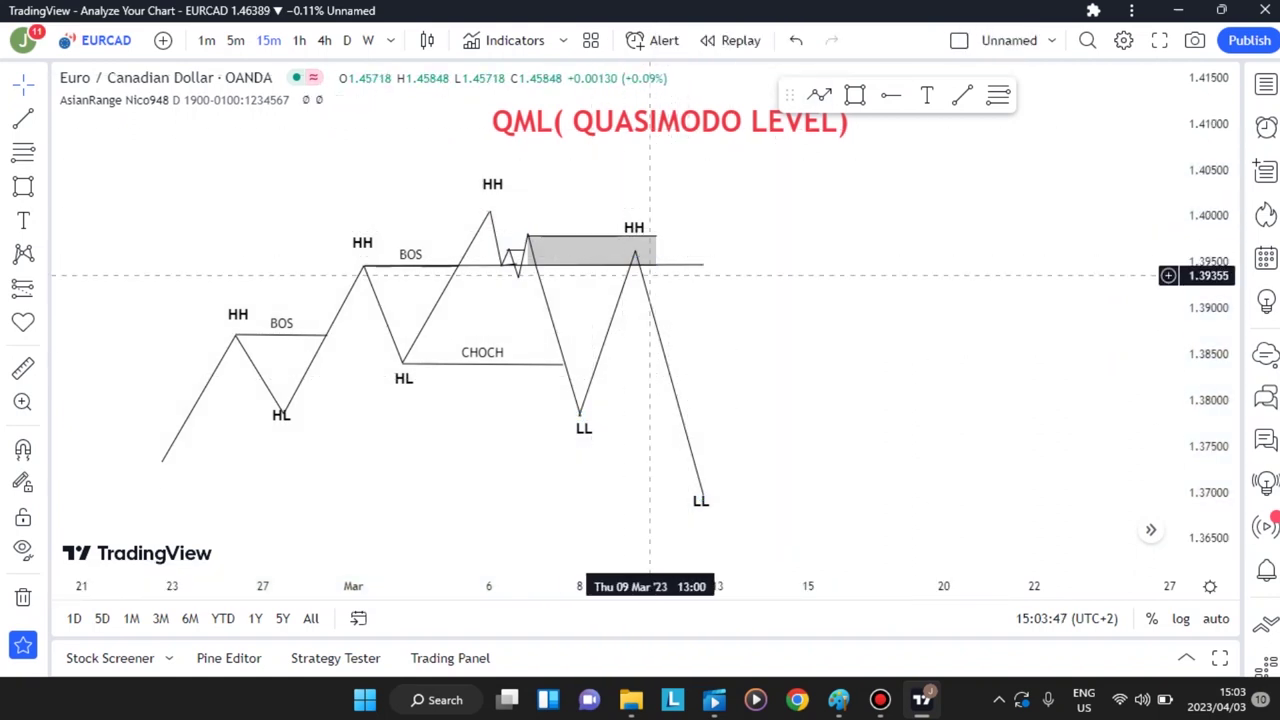
# Step: Delete the retest path that starts at the first LL point, and delete the LL label at its final low
pyautogui.click(643, 280)
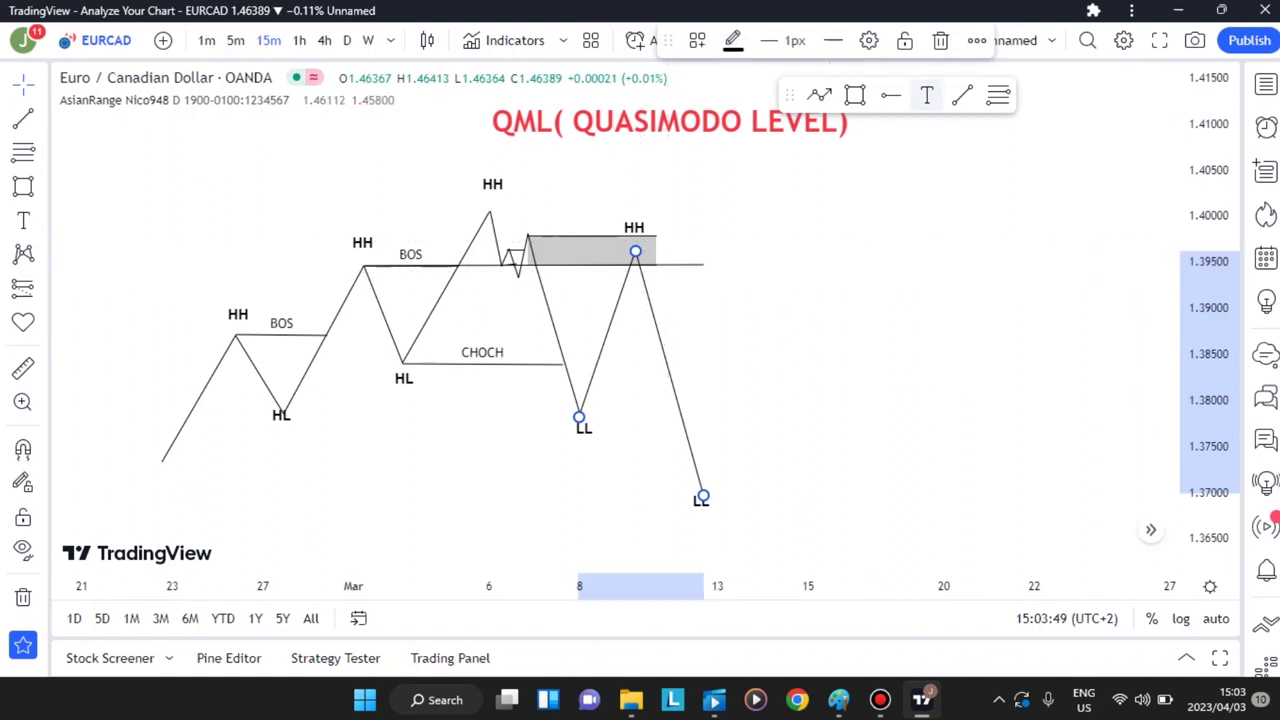
pyautogui.click(940, 41)
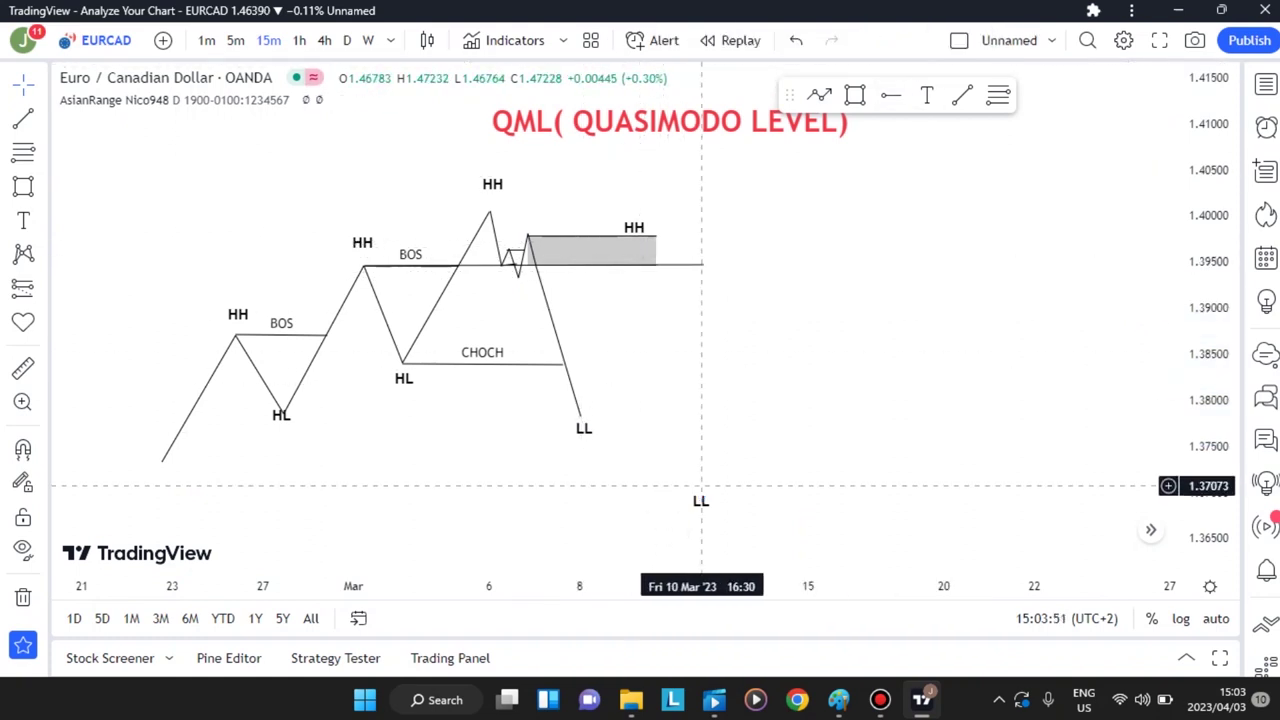
pyautogui.click(699, 503)
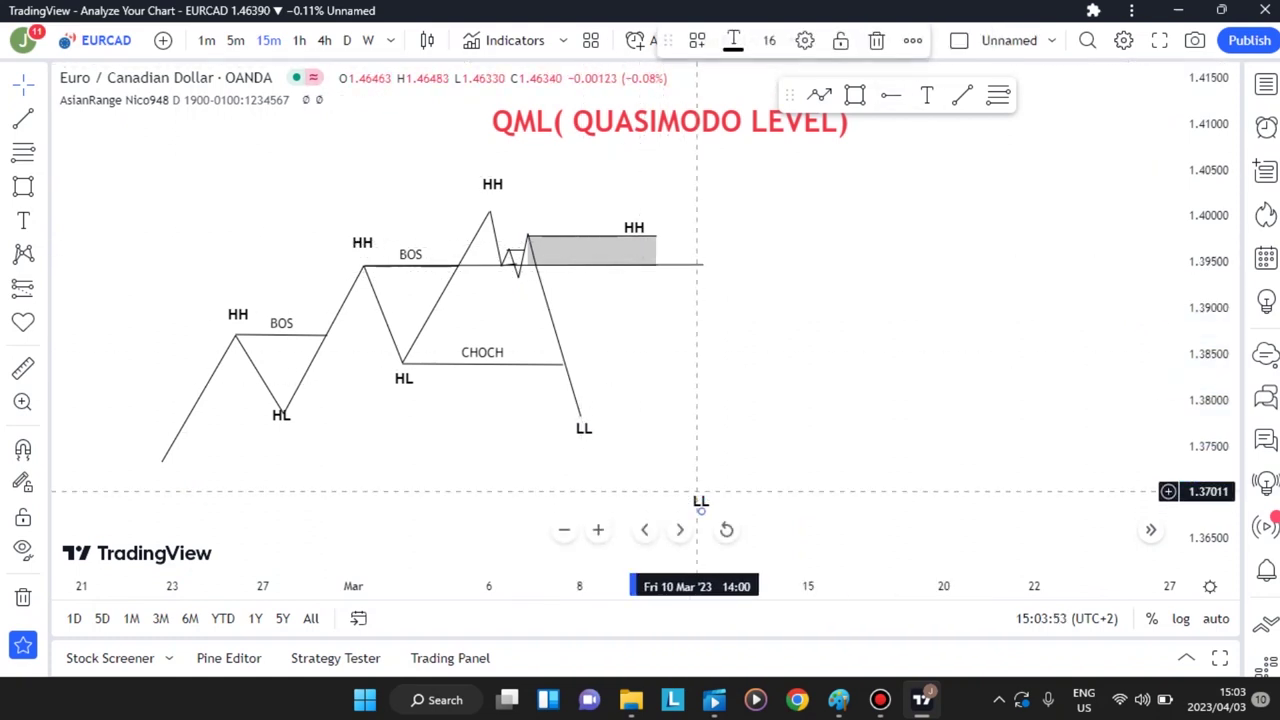
pyautogui.click(876, 40)
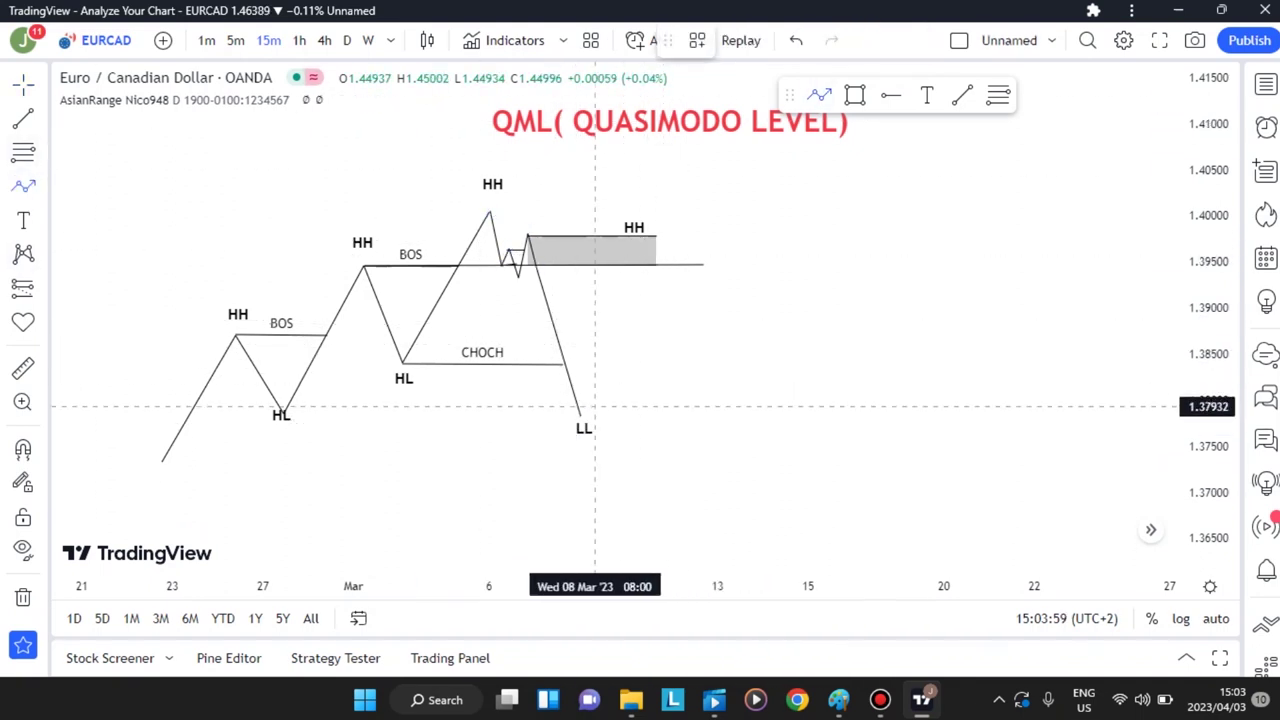
# Step: Draw a path from the LL point through successive lower swings to about 1.3630, up to 1.3841, down to about 1.3666 and up to 1.3960
pyautogui.click(578, 414)
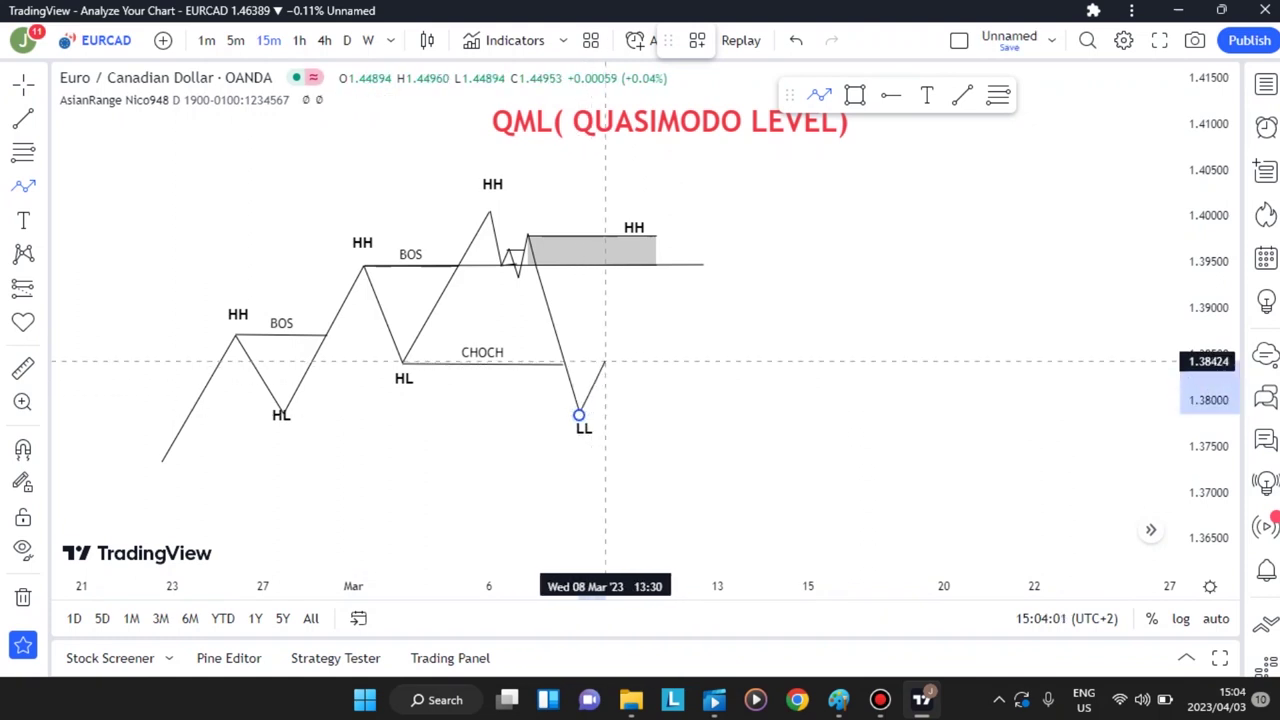
pyautogui.click(609, 360)
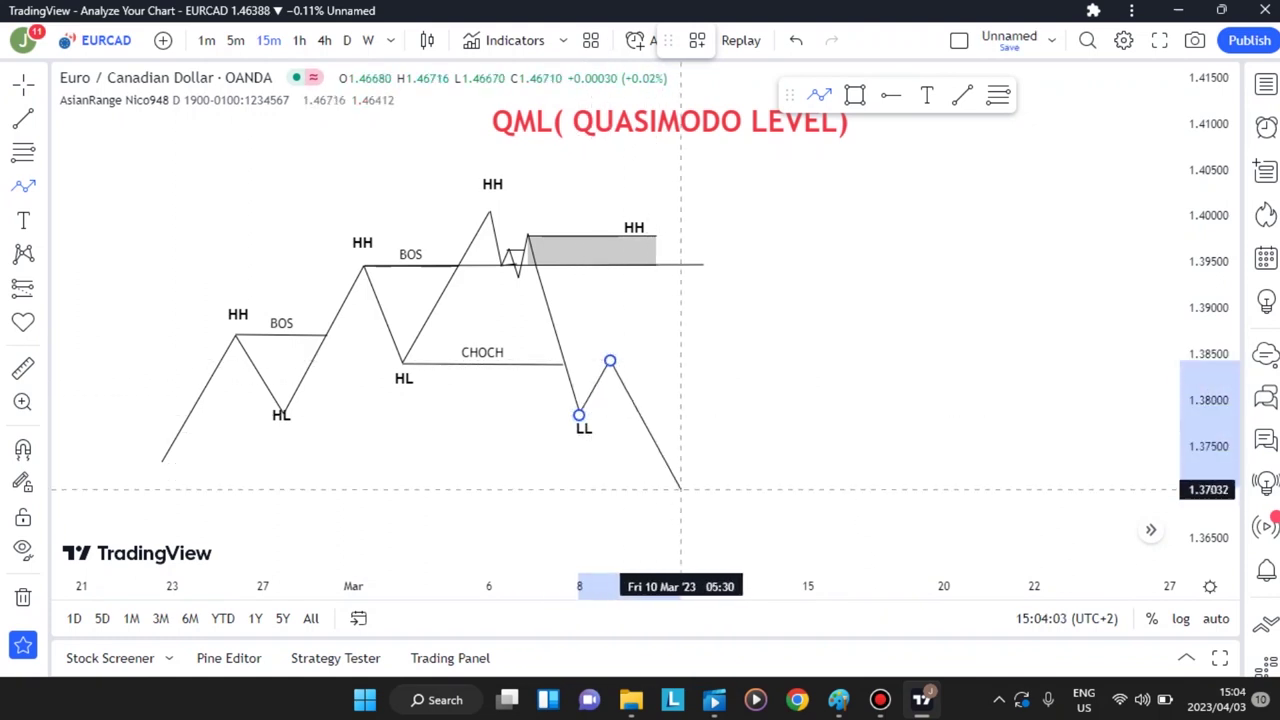
pyautogui.click(683, 496)
pyautogui.click(727, 411)
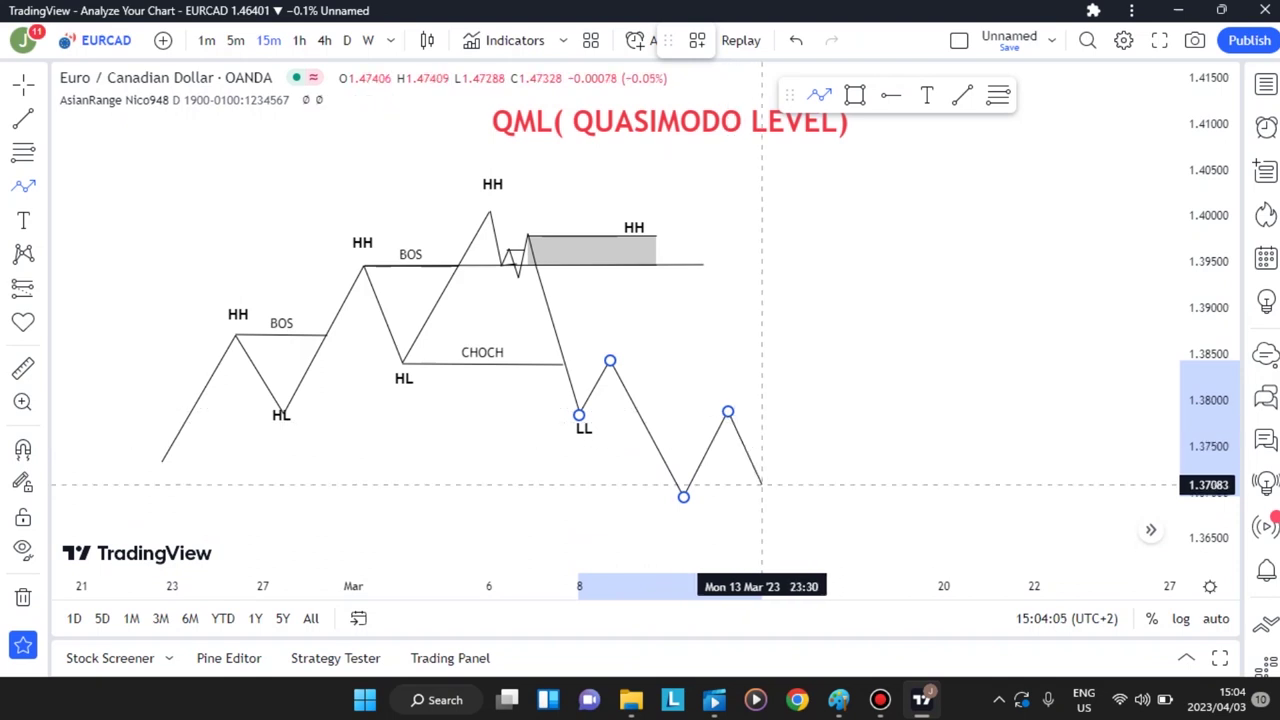
pyautogui.click(779, 535)
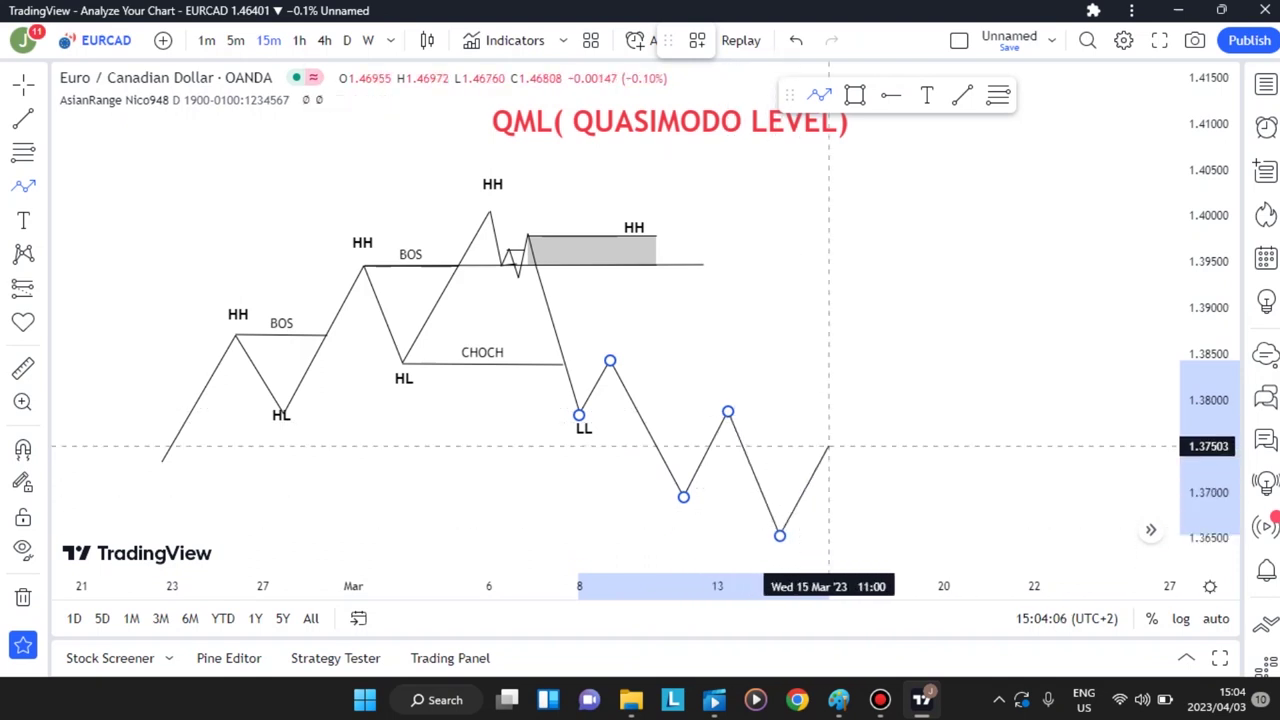
pyautogui.click(831, 442)
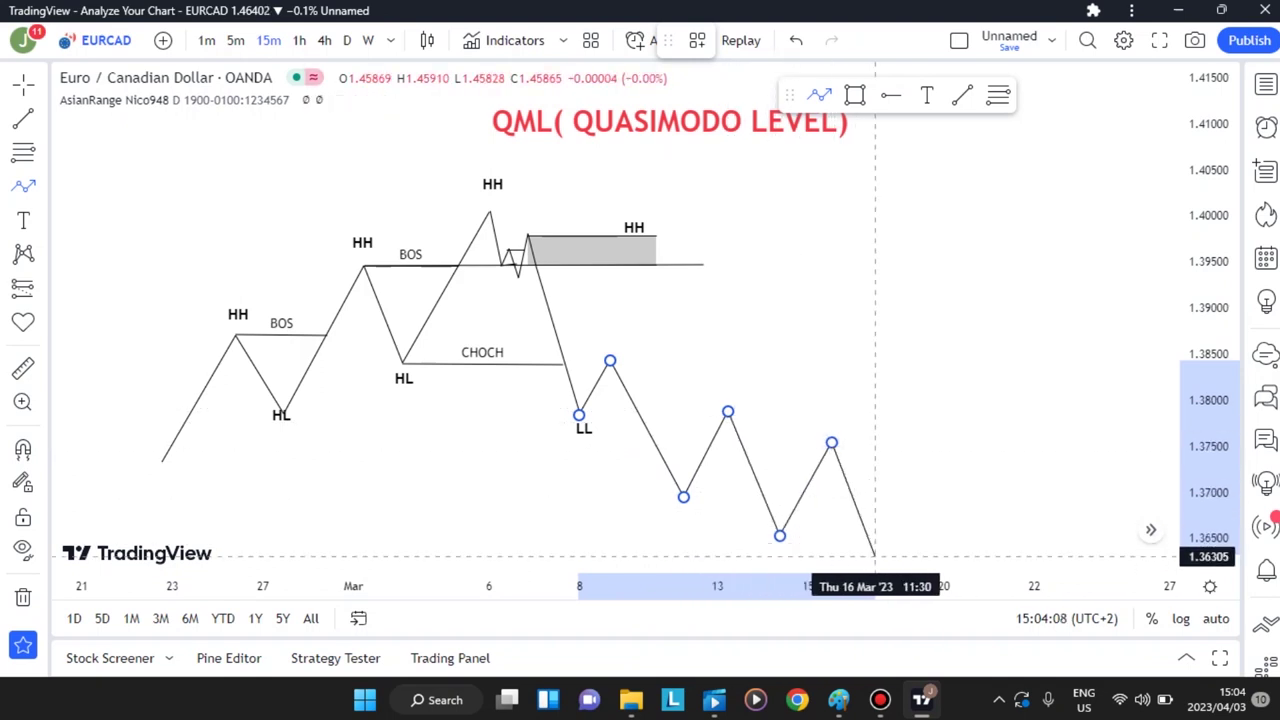
pyautogui.click(875, 555)
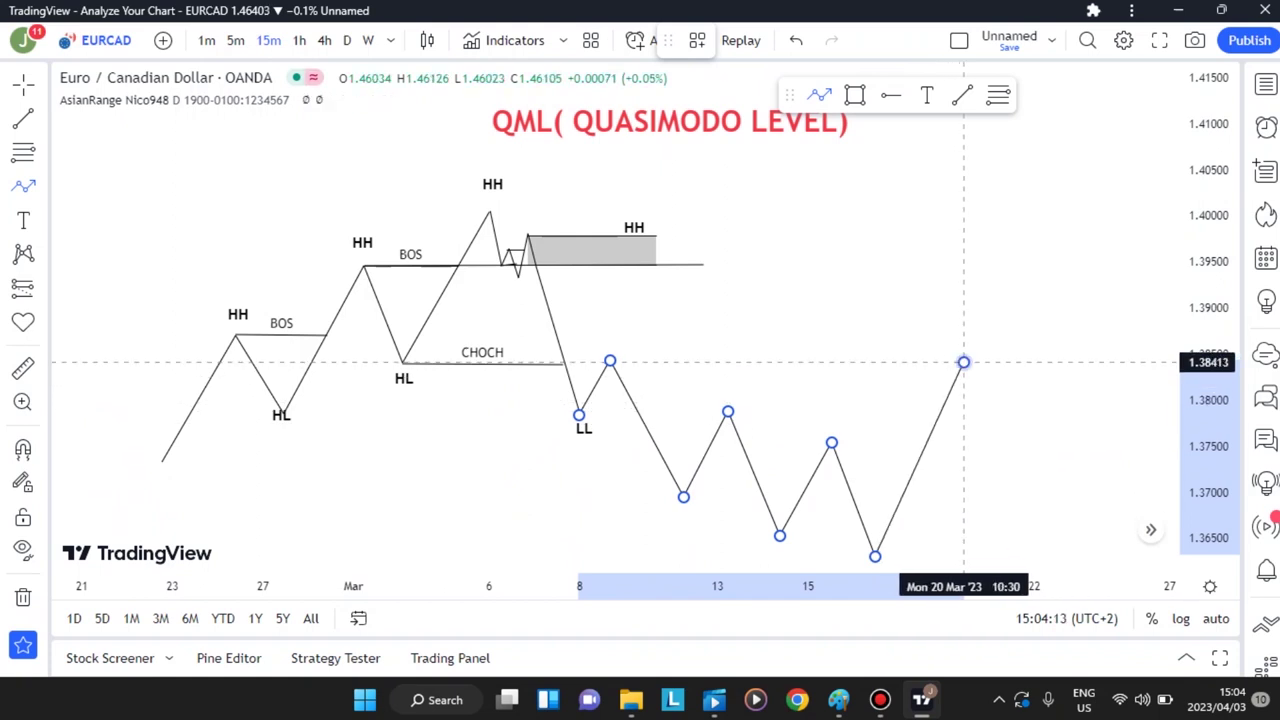
pyautogui.click(963, 362)
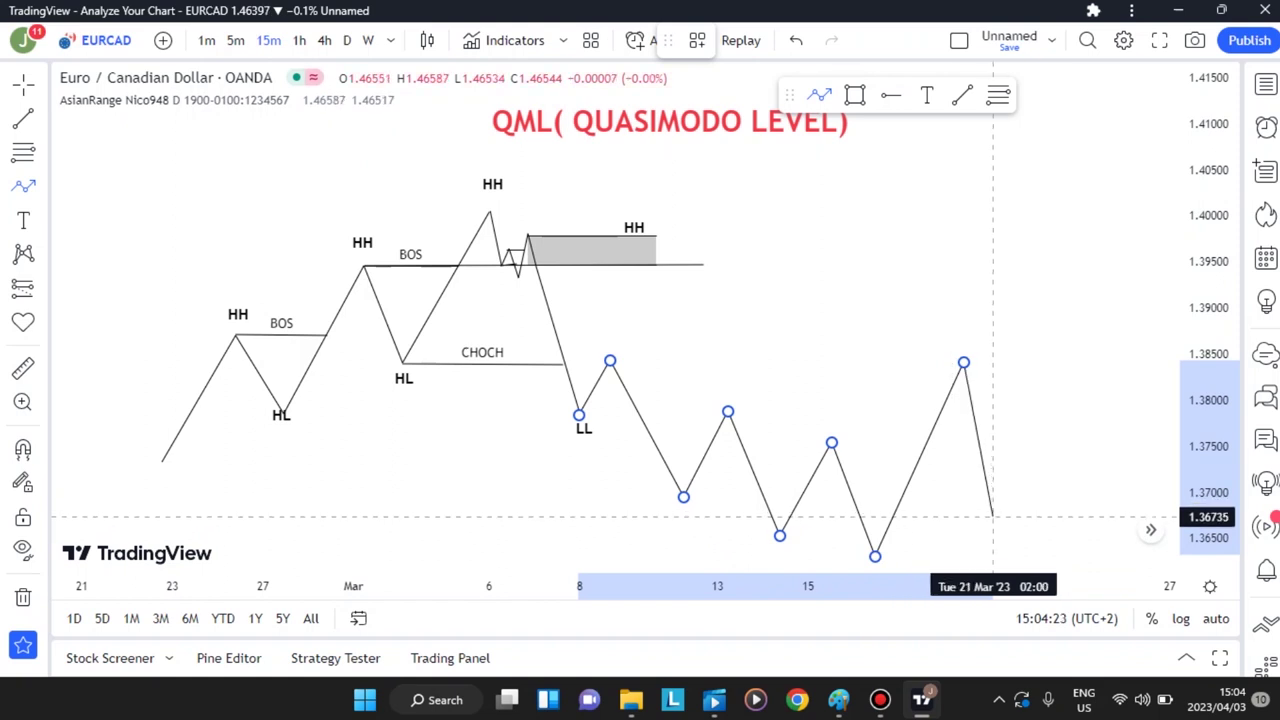
pyautogui.click(1001, 525)
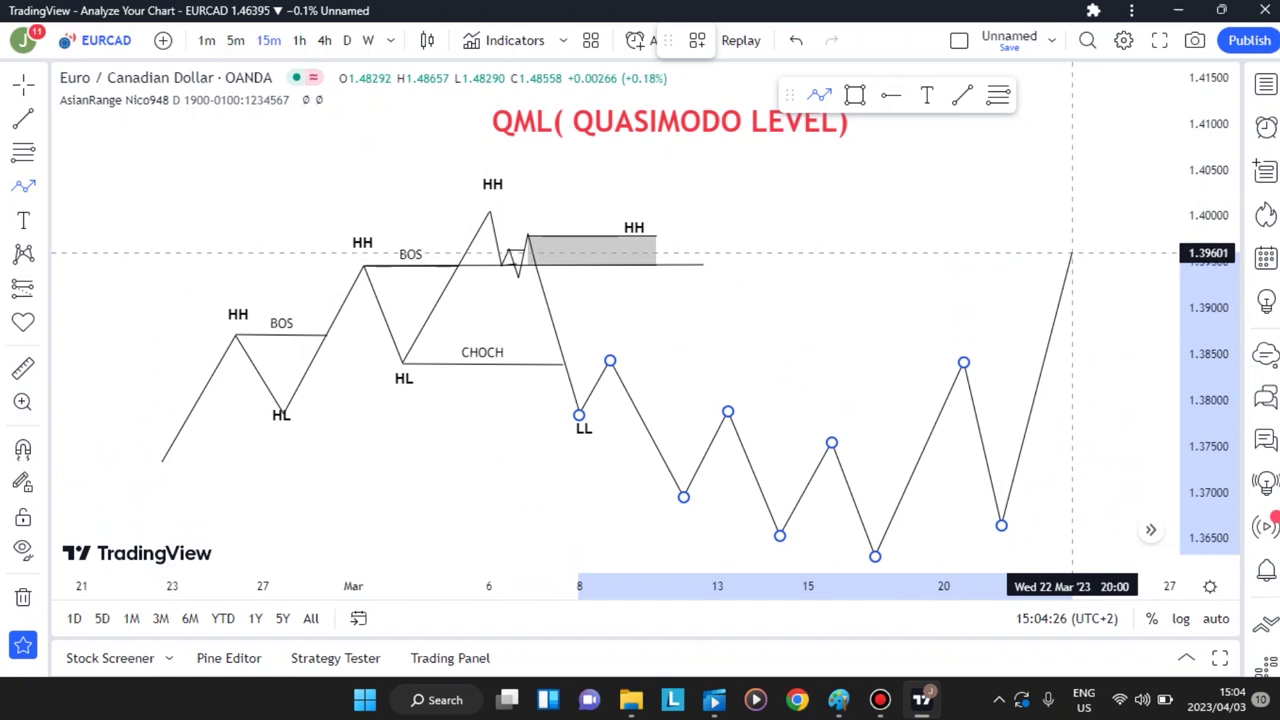
pyautogui.doubleClick(1074, 253)
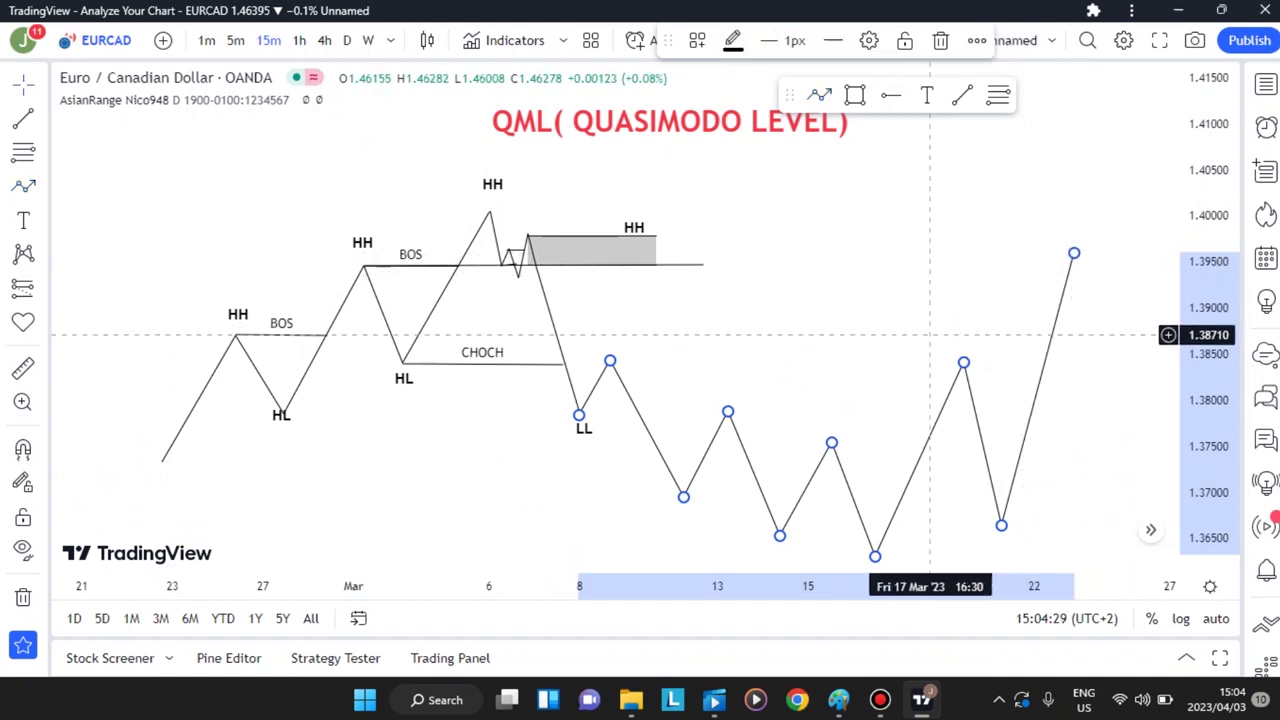
# Step: Extend the shaded zone so that it reaches just past the end point of the new path
pyautogui.click(887, 317)
pyautogui.moveTo(887, 317); pyautogui.dragTo(769, 277)
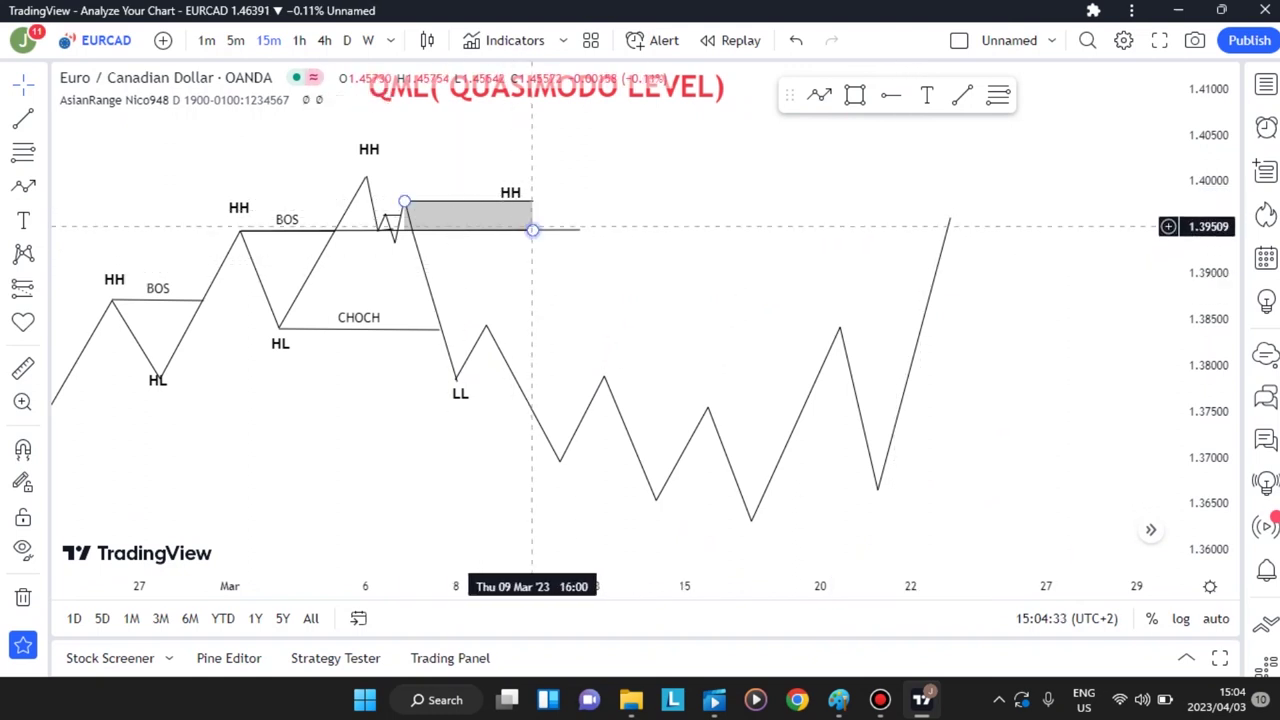
pyautogui.moveTo(532, 229); pyautogui.dragTo(982, 231)
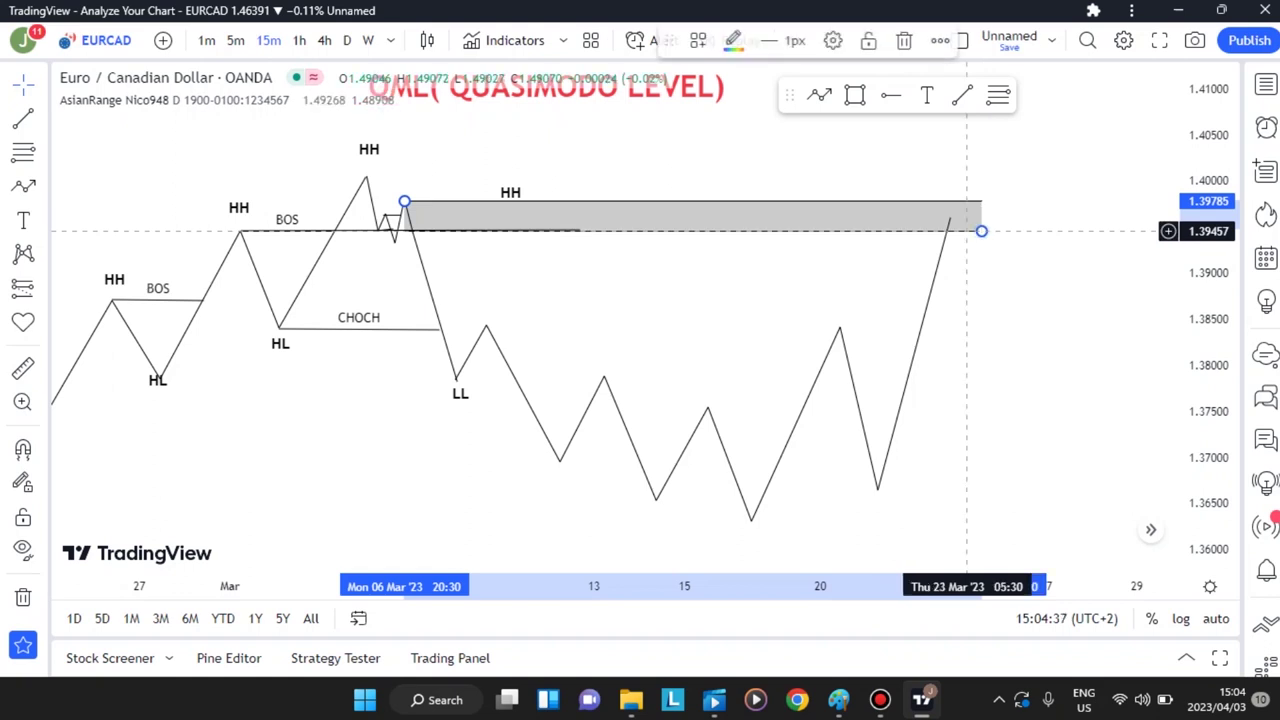
pyautogui.click(817, 263)
pyautogui.moveTo(695, 289); pyautogui.dragTo(676, 258)
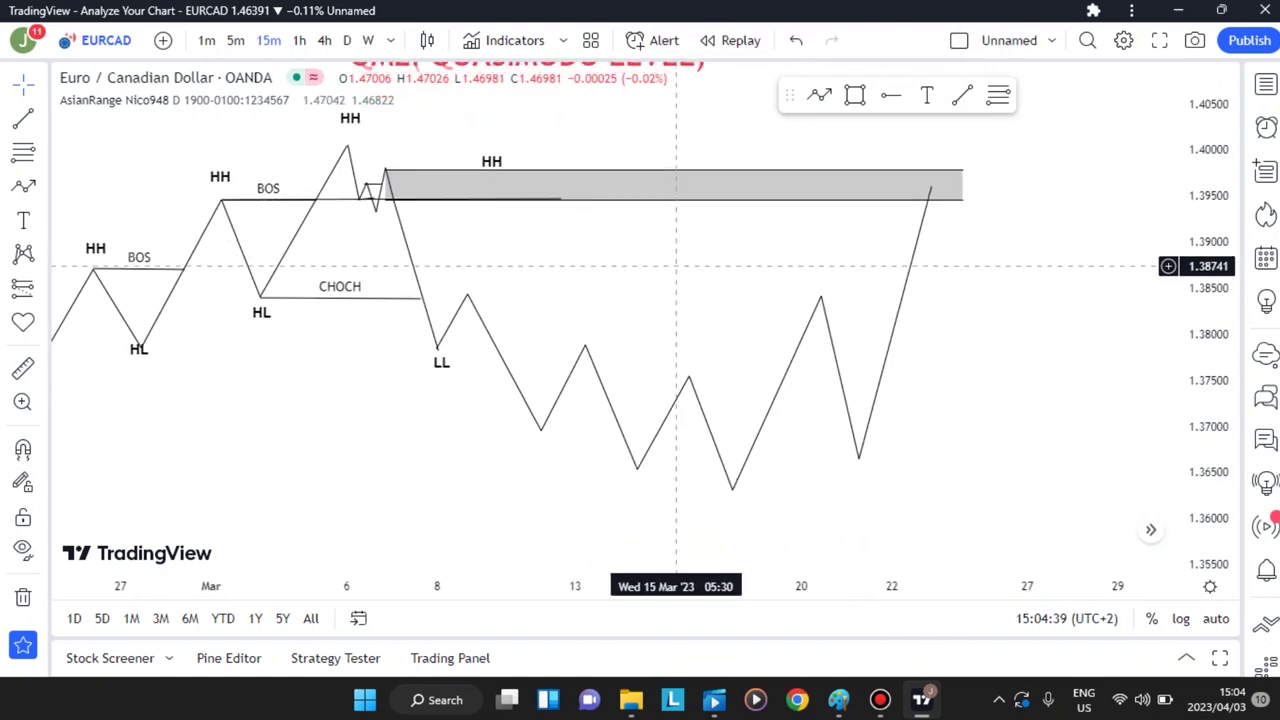
# Step: Draw a horizontal trend line at about 1.3784 from the LL point to the next falling leg and apply the BOS template
pyautogui.click(23, 119)
pyautogui.click(439, 348)
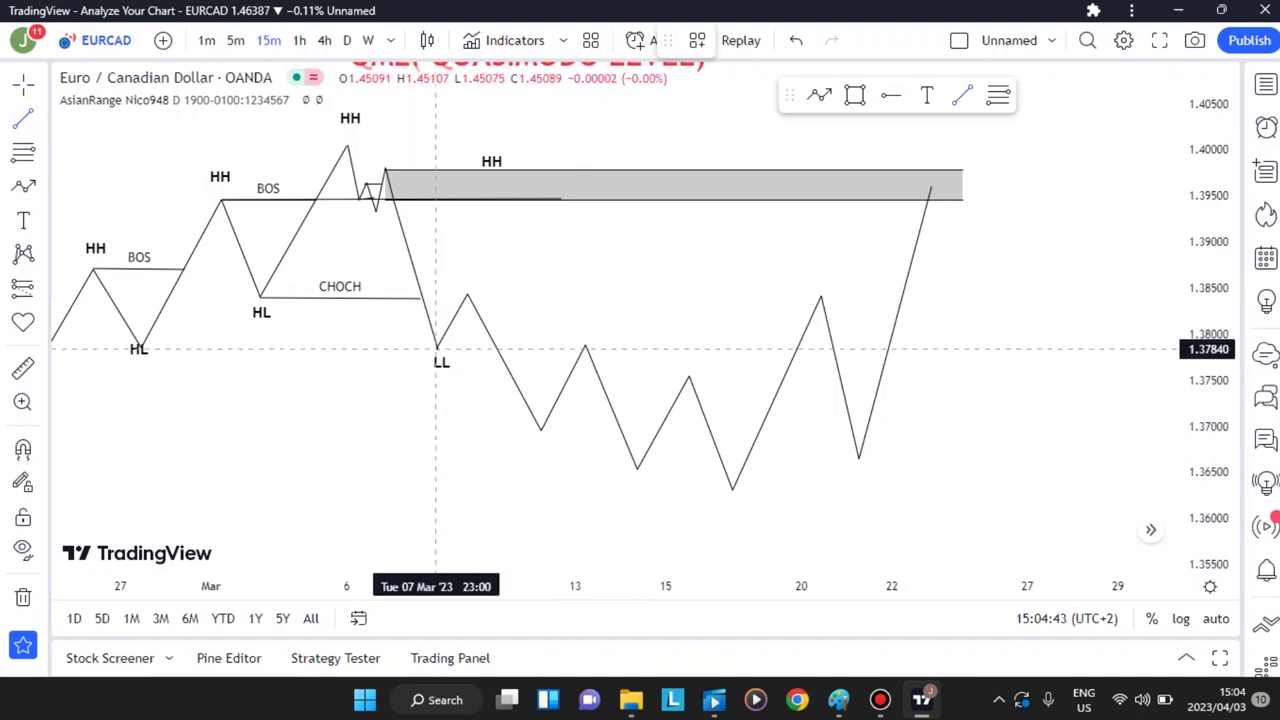
pyautogui.click(435, 349)
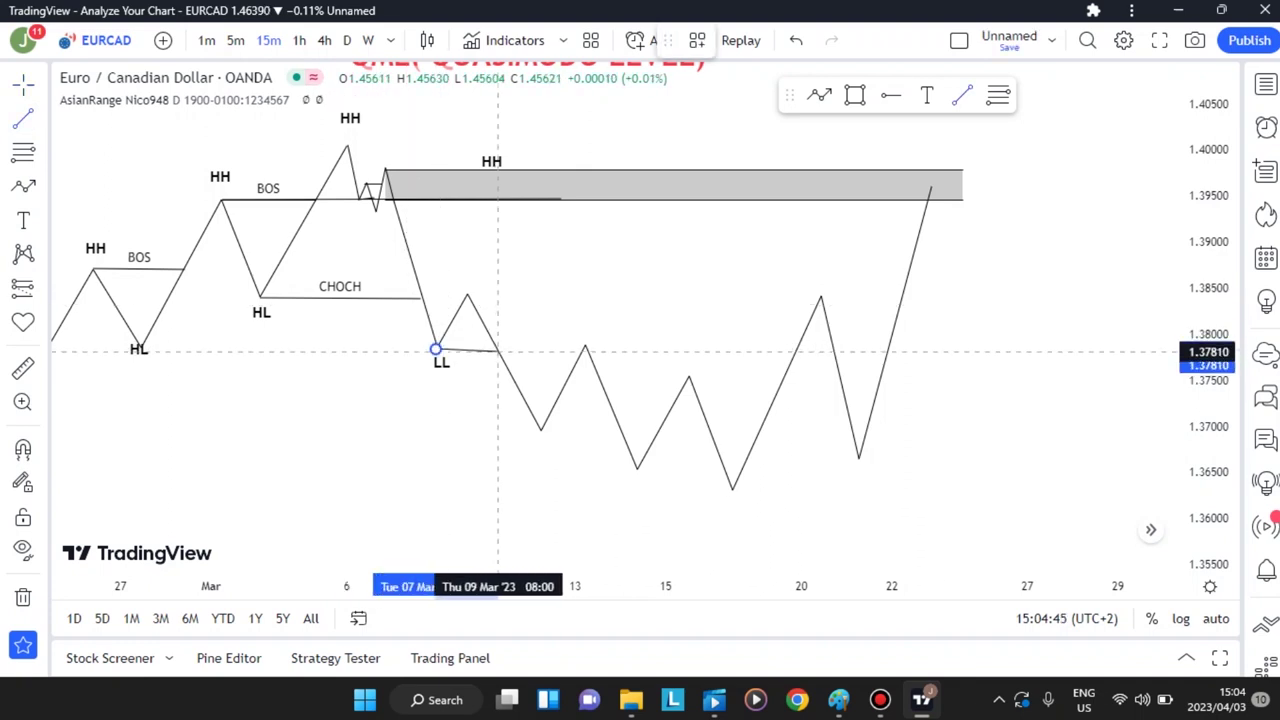
pyautogui.click(499, 349)
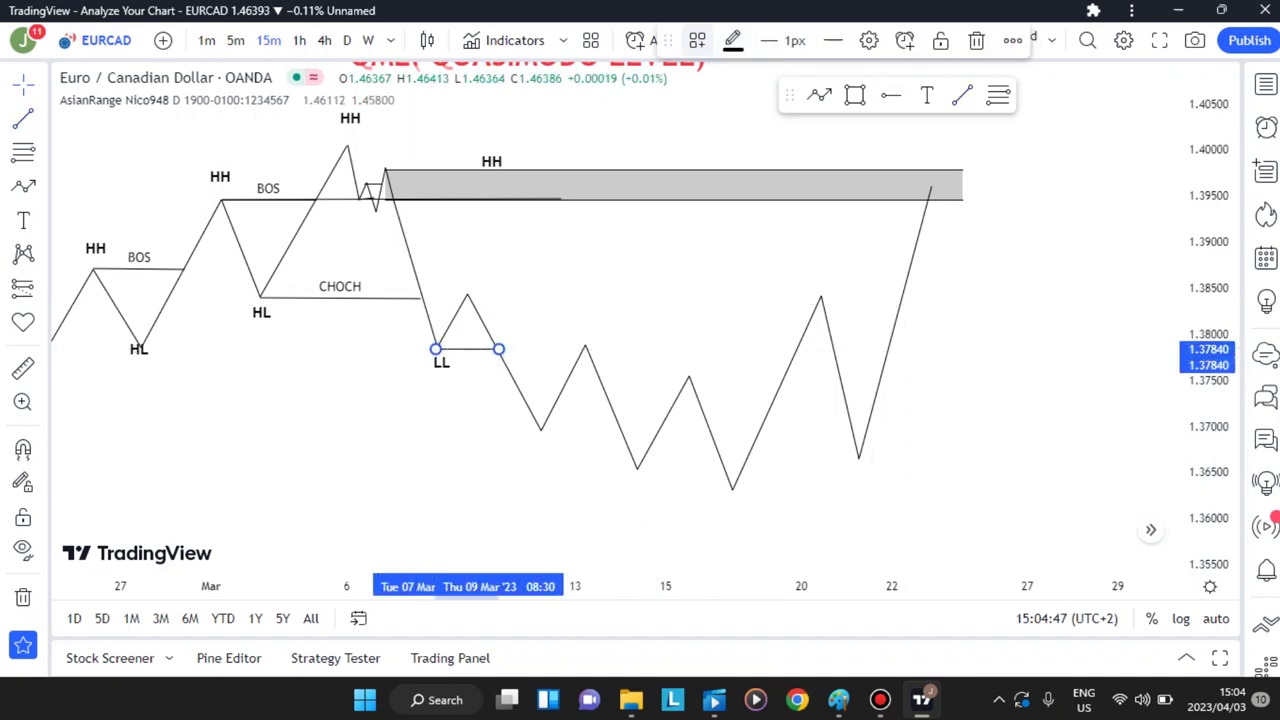
pyautogui.click(697, 40)
pyautogui.click(703, 153)
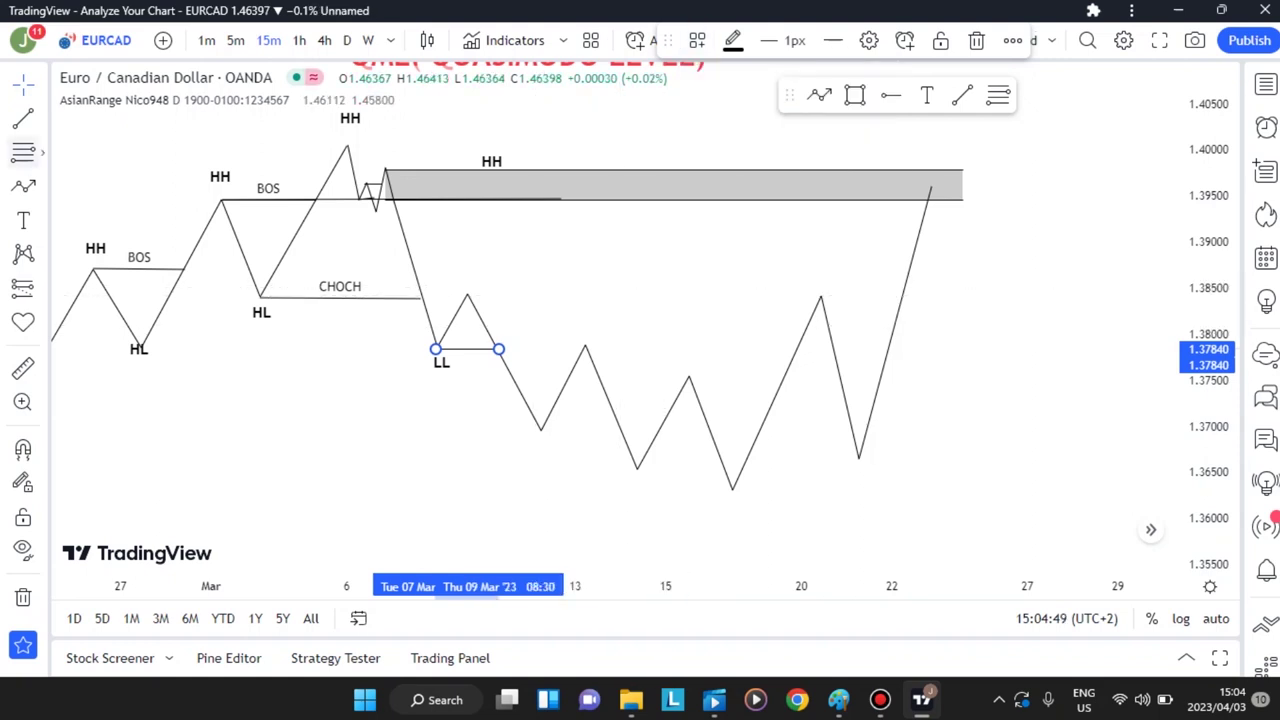
# Step: Draw a horizontal trend line at about 1.3693 from the path's second low to the next falling leg and apply the BOS template
pyautogui.click(560, 432)
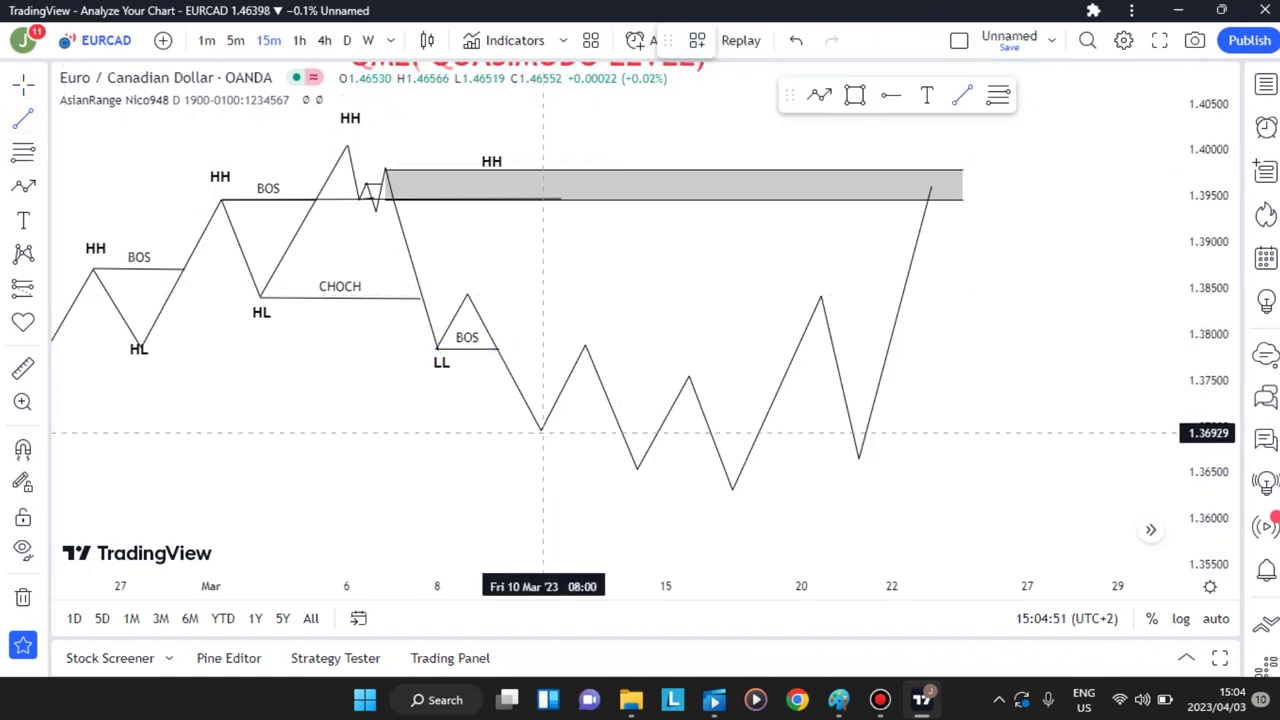
pyautogui.click(541, 432)
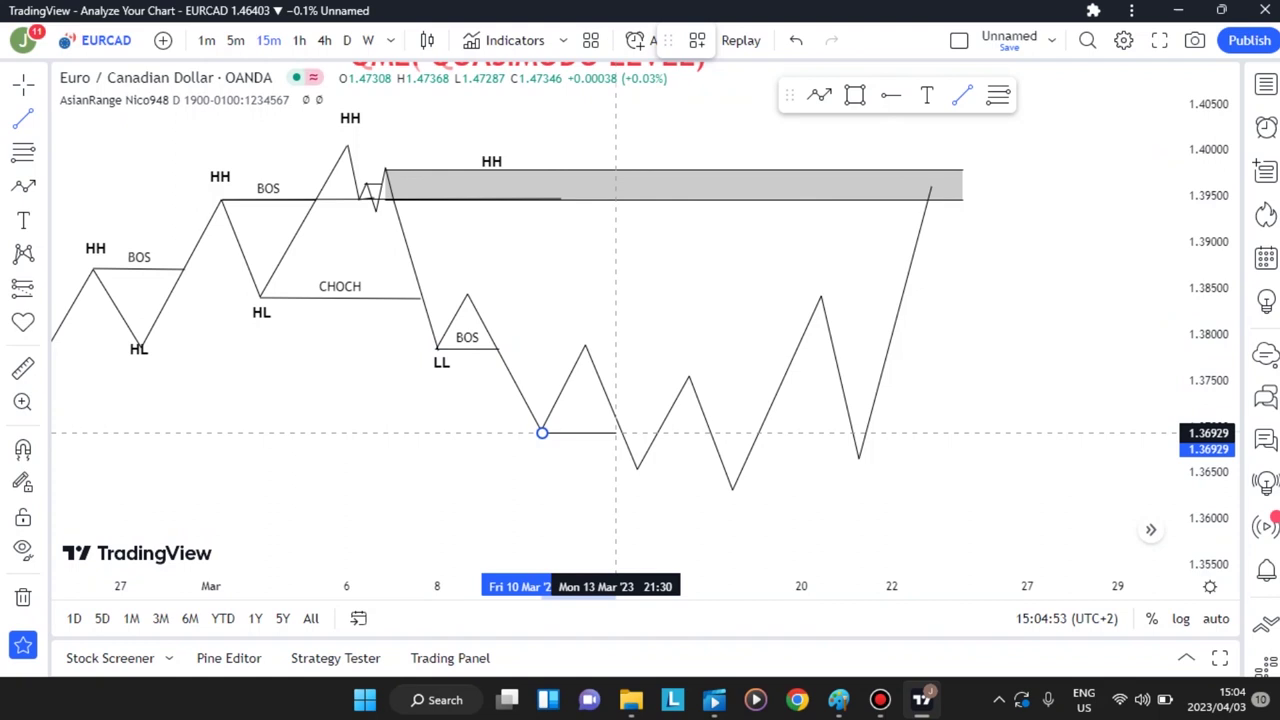
pyautogui.click(615, 432)
pyautogui.click(697, 40)
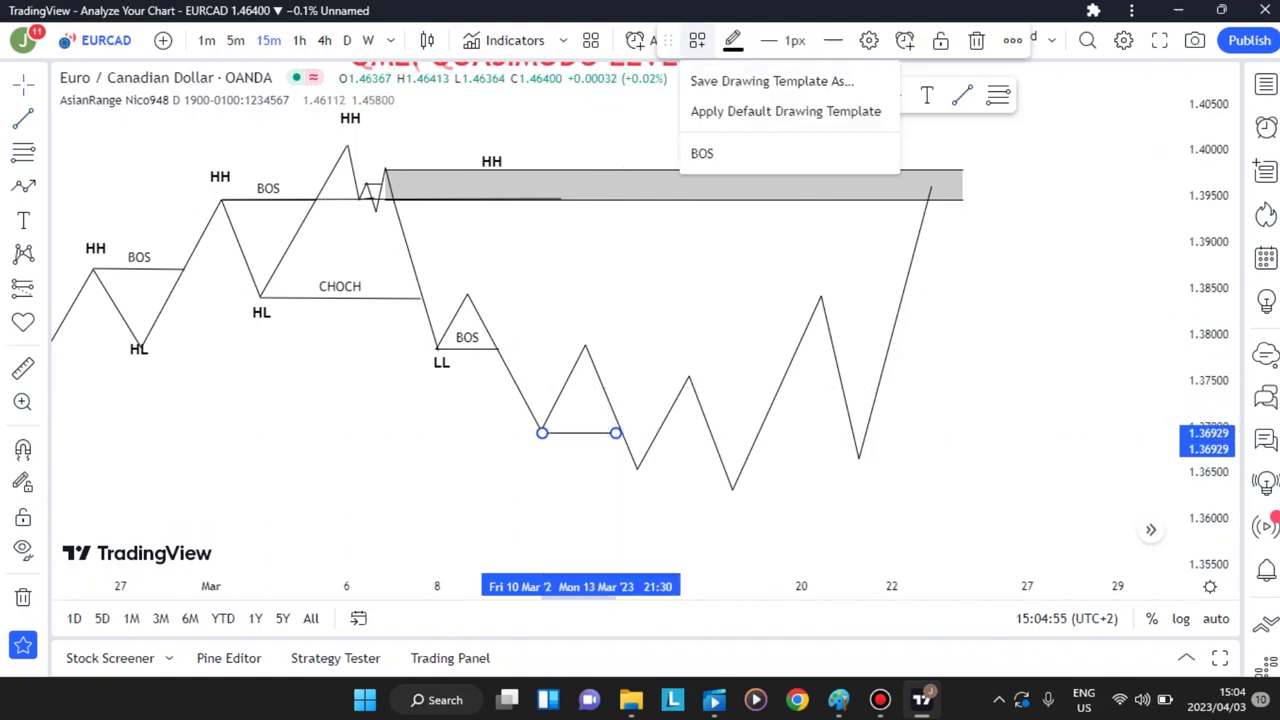
pyautogui.click(702, 153)
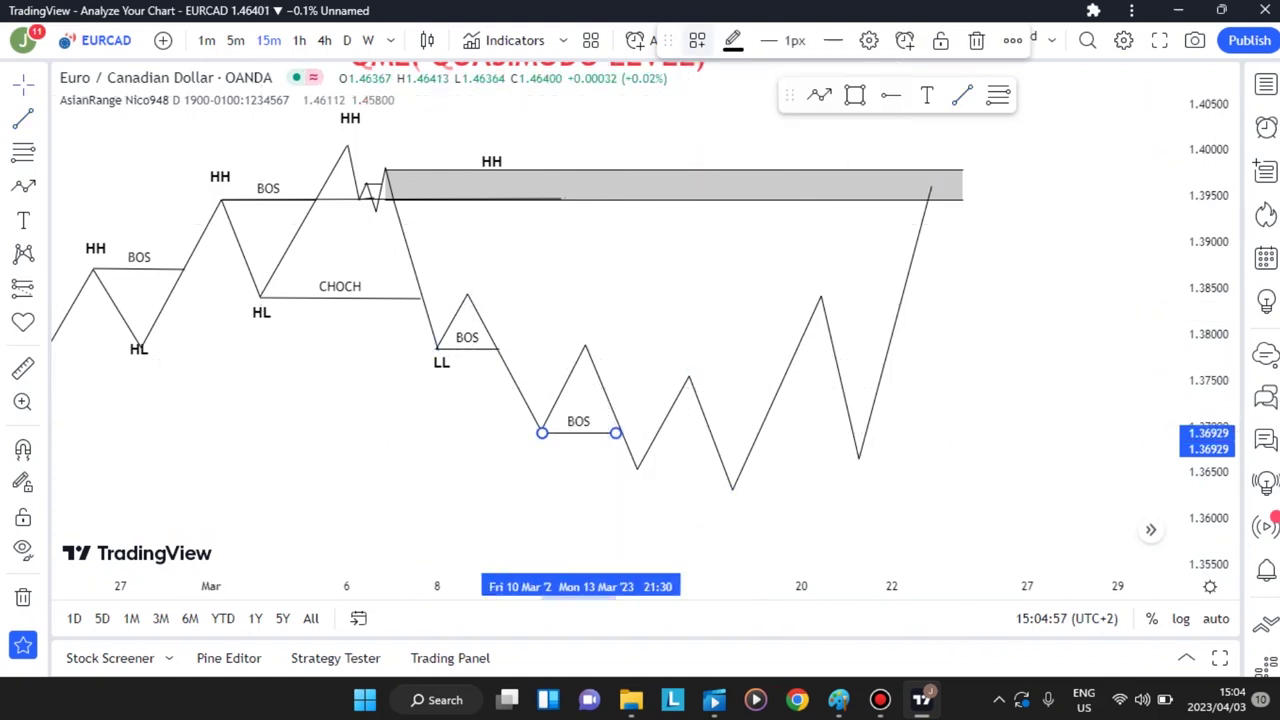
# Step: Draw a horizontal trend line at about 1.3652 from the path's third low to the last falling leg before its lowest point, with the BOS template
pyautogui.hotkey('alt', 't')
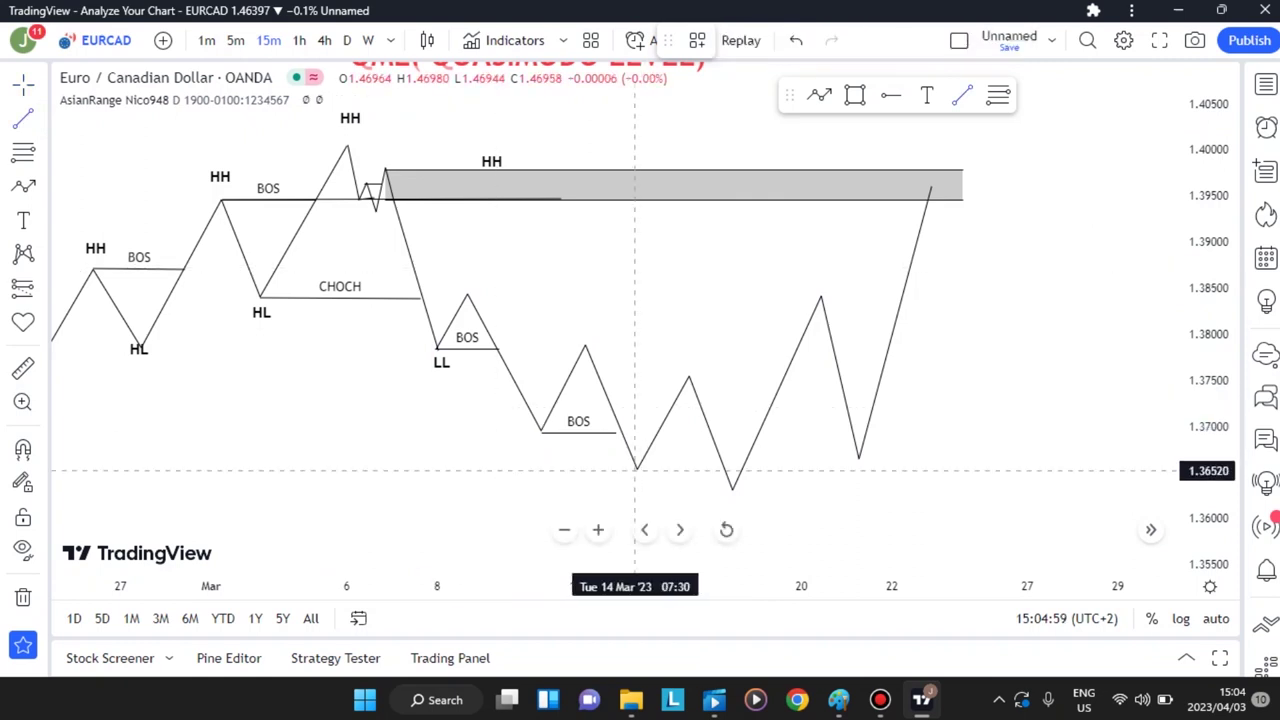
pyautogui.click(634, 470)
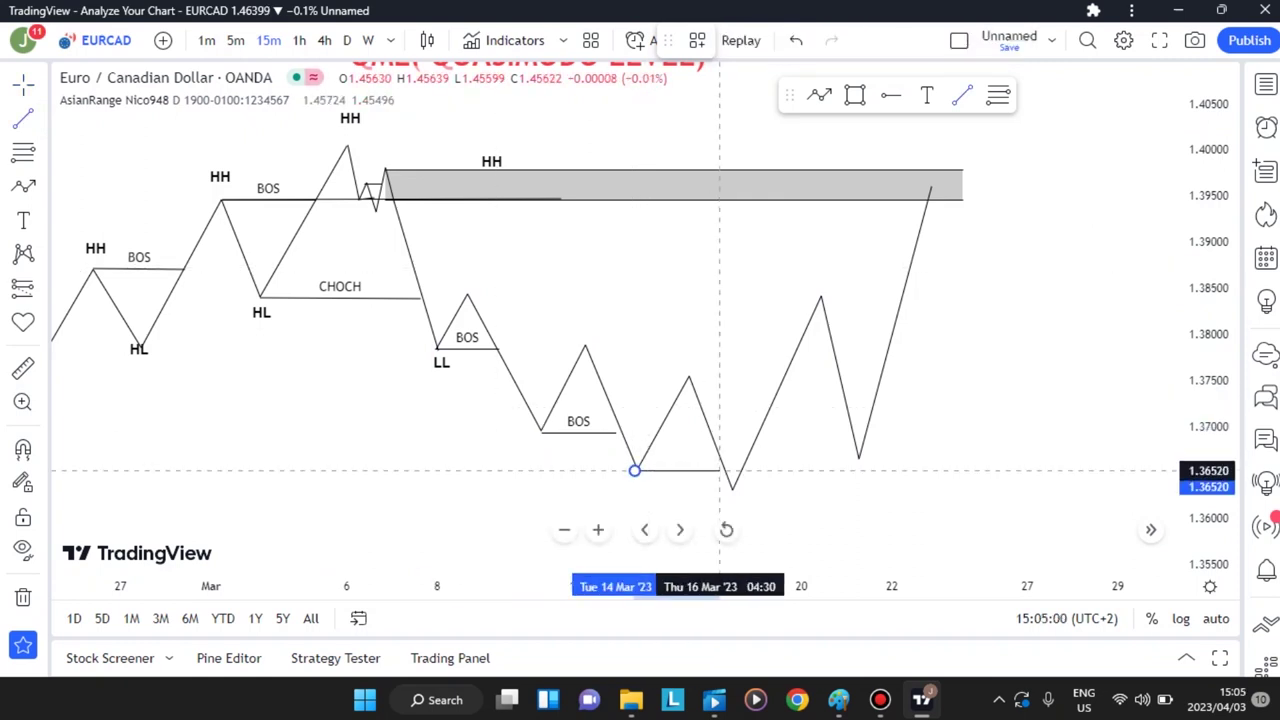
pyautogui.click(720, 470)
pyautogui.click(697, 40)
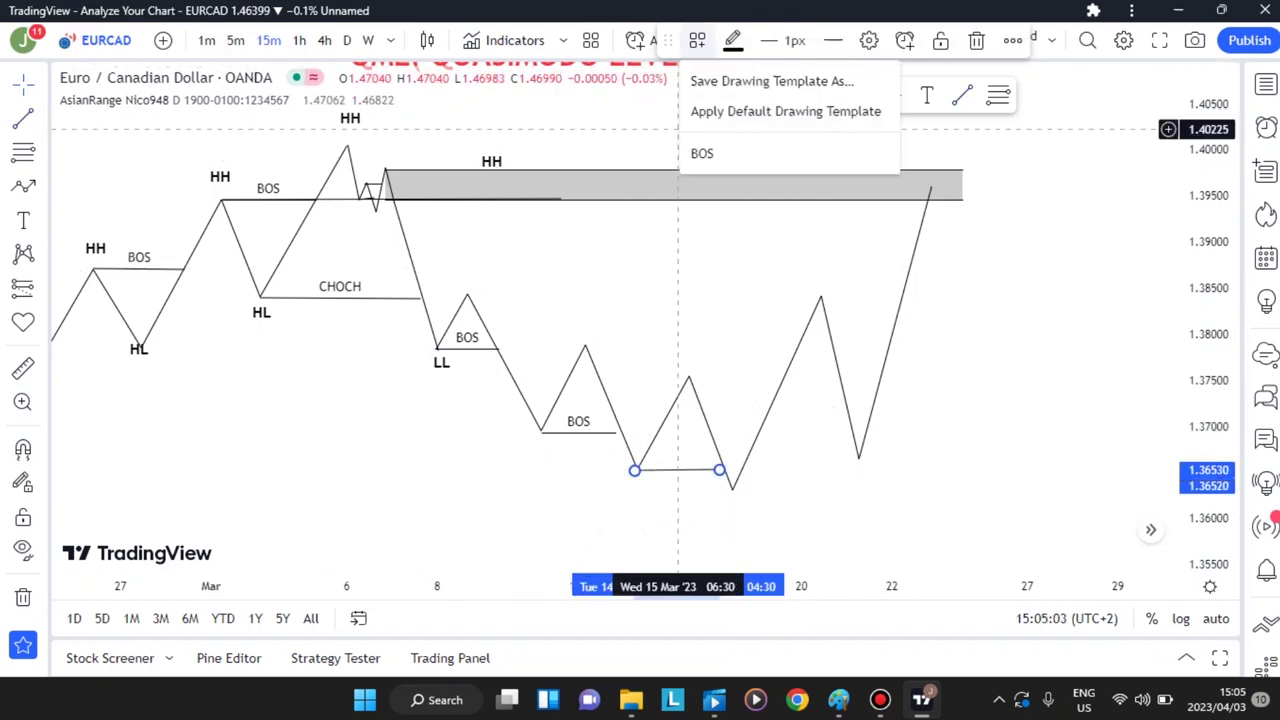
pyautogui.click(702, 153)
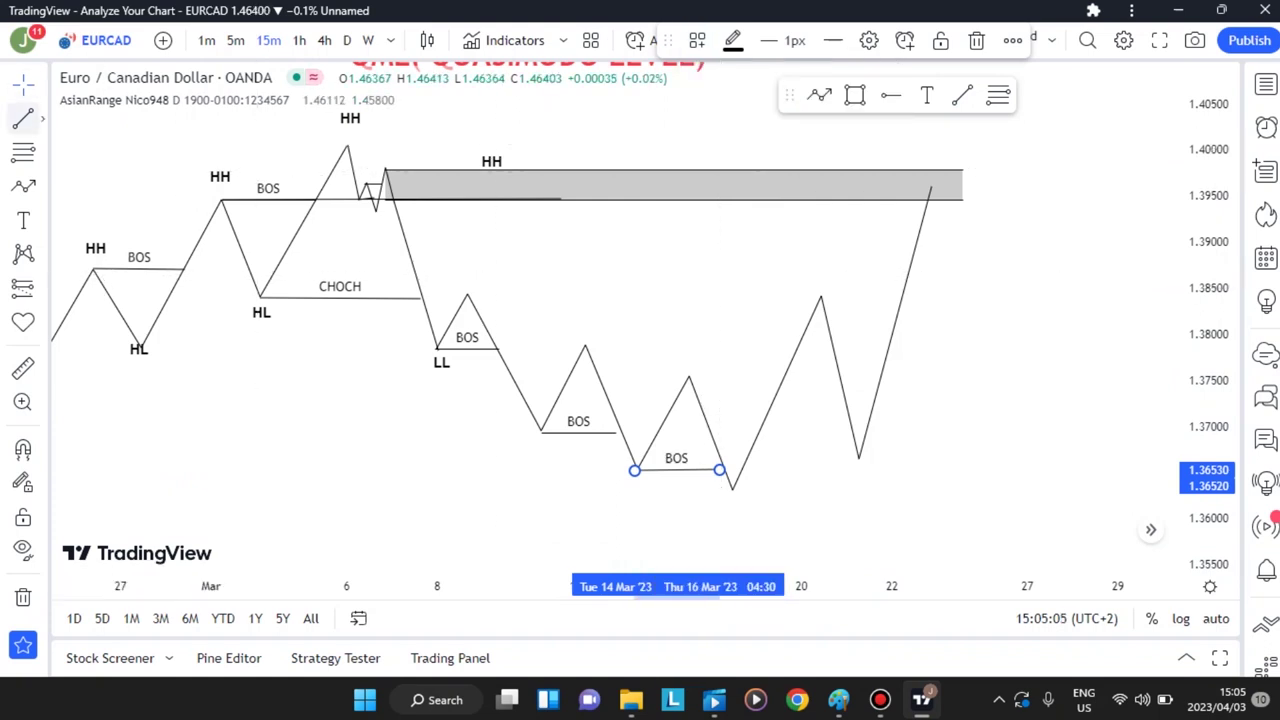
# Step: Draw a horizontal trend line at about 1.3753 from the peak before the path's lowest point to the next rising leg
pyautogui.click(22, 118)
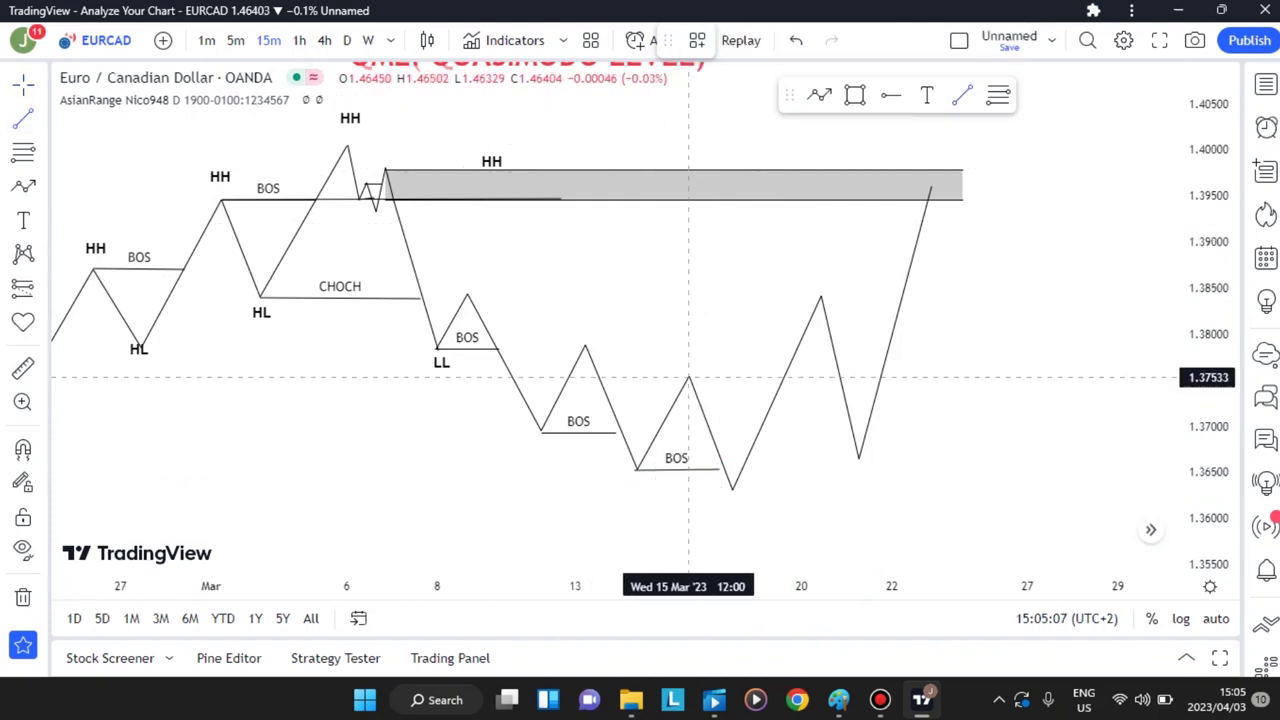
pyautogui.click(688, 378)
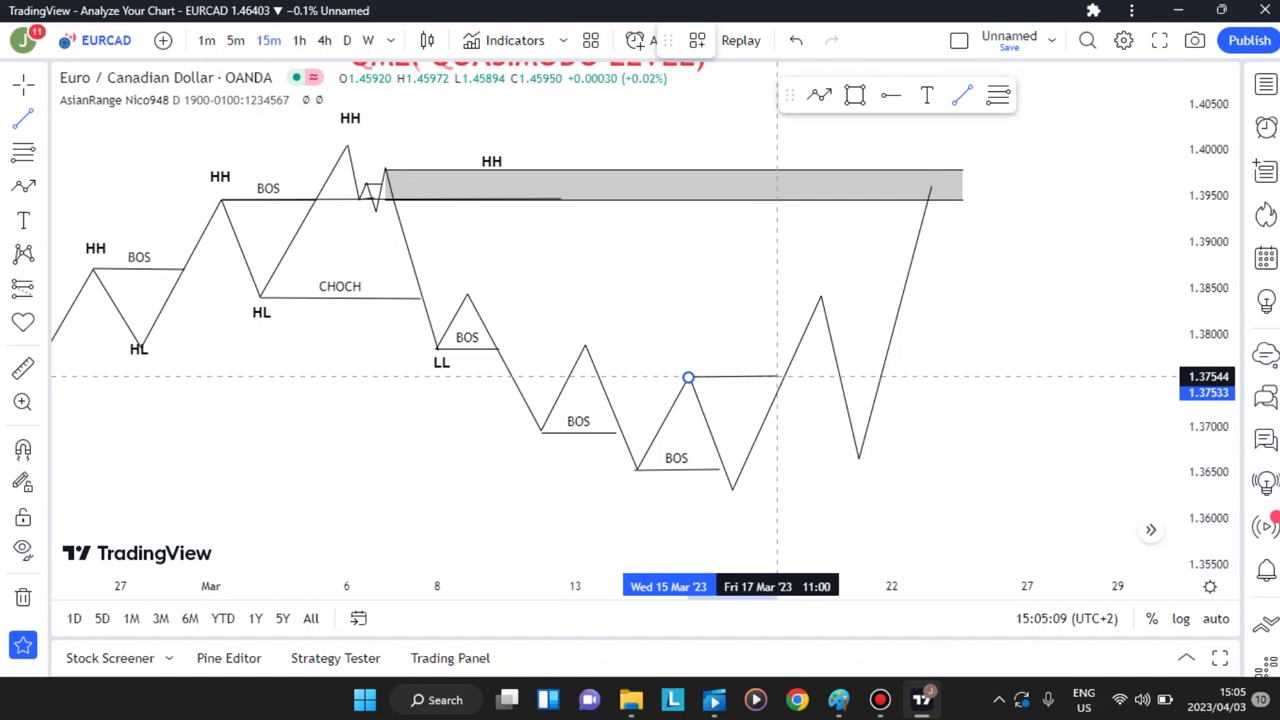
pyautogui.click(784, 378)
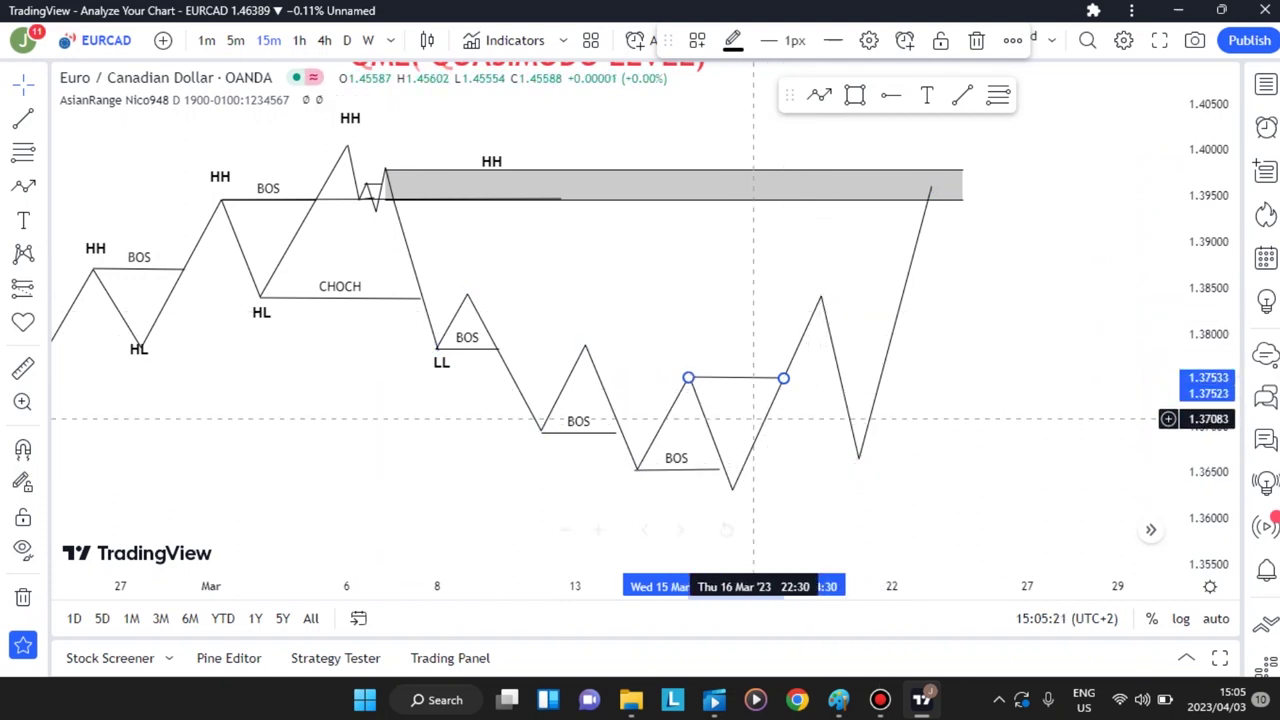
# Step: Extend the lowest BOS line just past the path's last low, and lower that low onto the line at about 1.365
pyautogui.moveTo(719, 470); pyautogui.dragTo(861, 475)
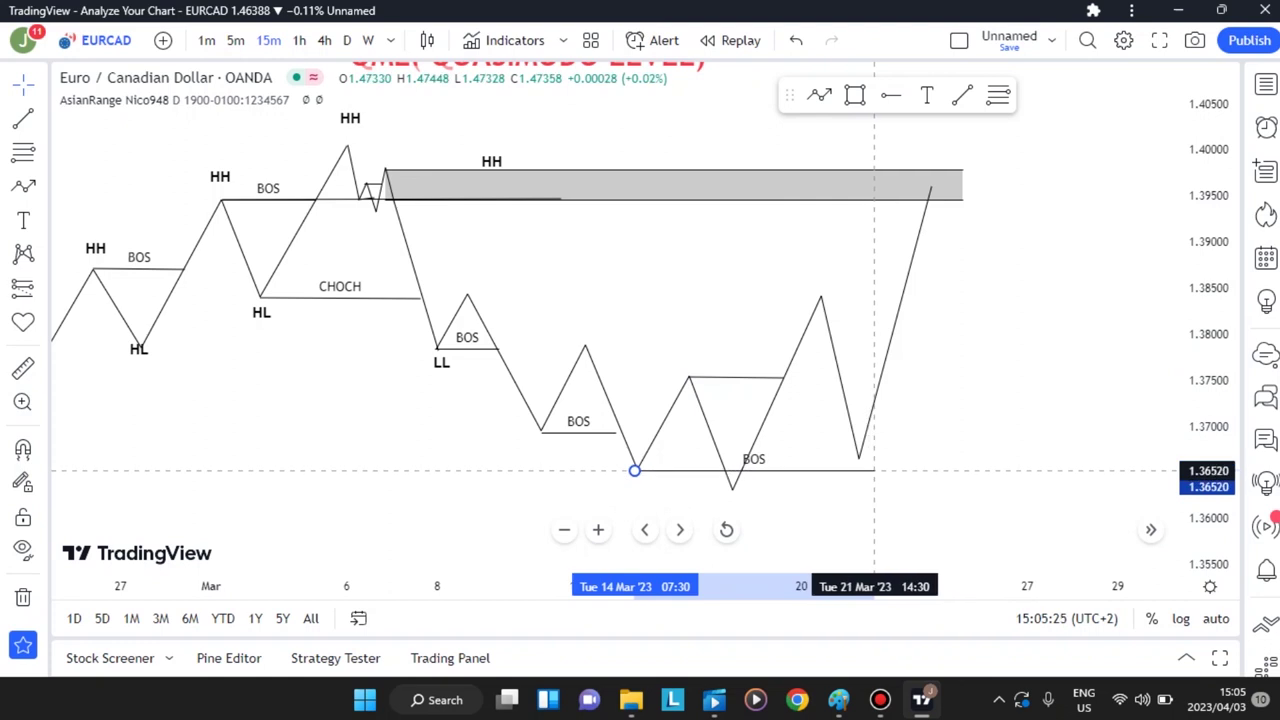
pyautogui.click(862, 462)
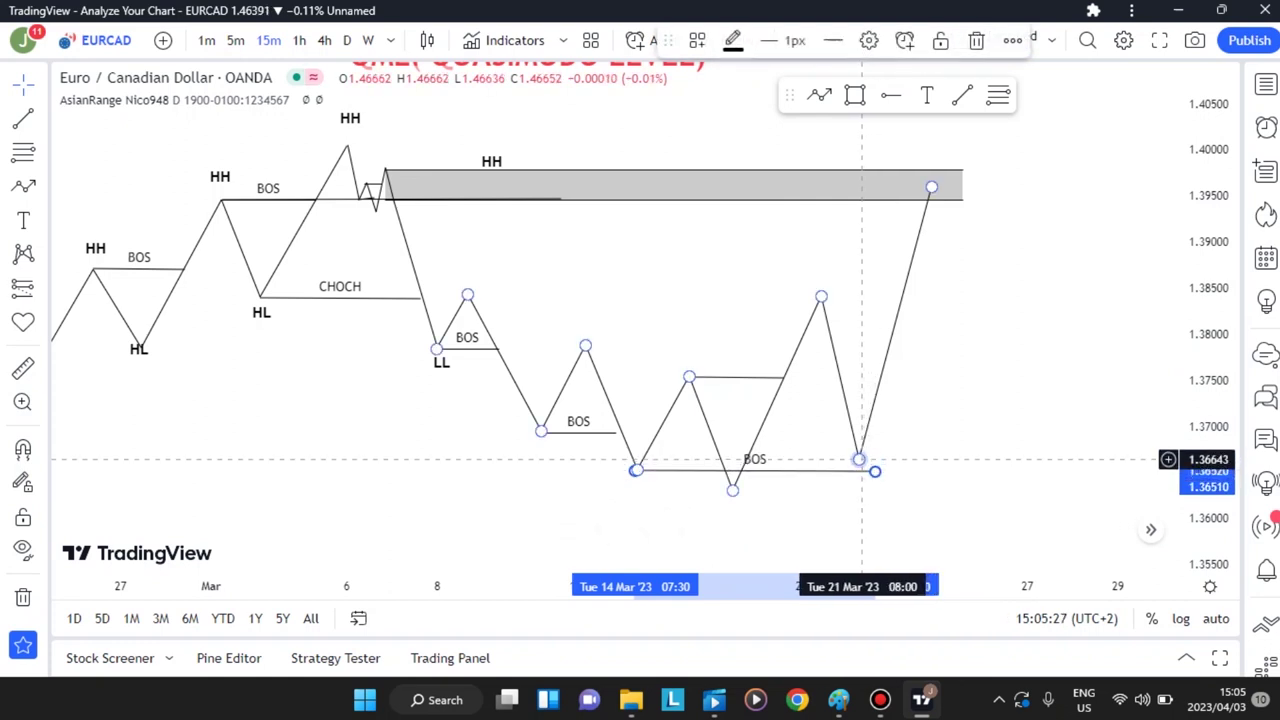
pyautogui.moveTo(862, 460); pyautogui.dragTo(862, 473)
pyautogui.click(857, 495)
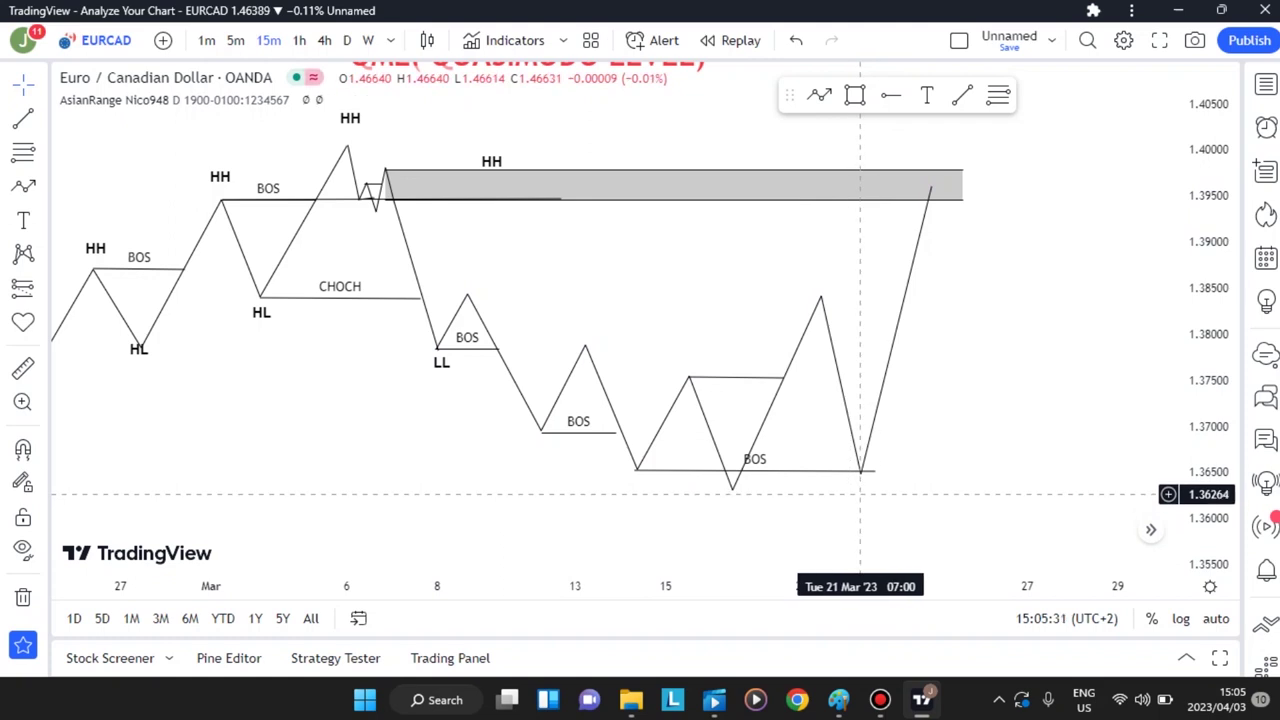
pyautogui.click(746, 465)
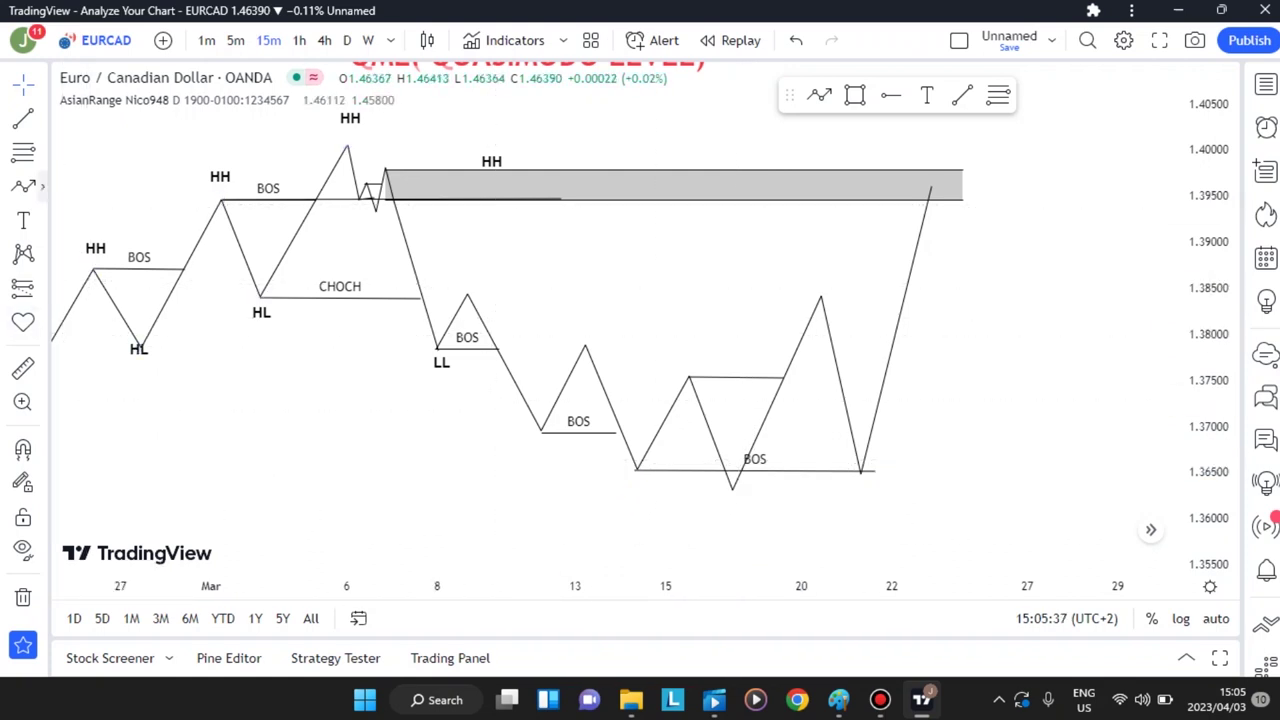
# Step: Add a shaded zone from about 1.3652 to 1.3639 beneath the extended BOS line, from the rising leg to the line's end
pyautogui.click(23, 152)
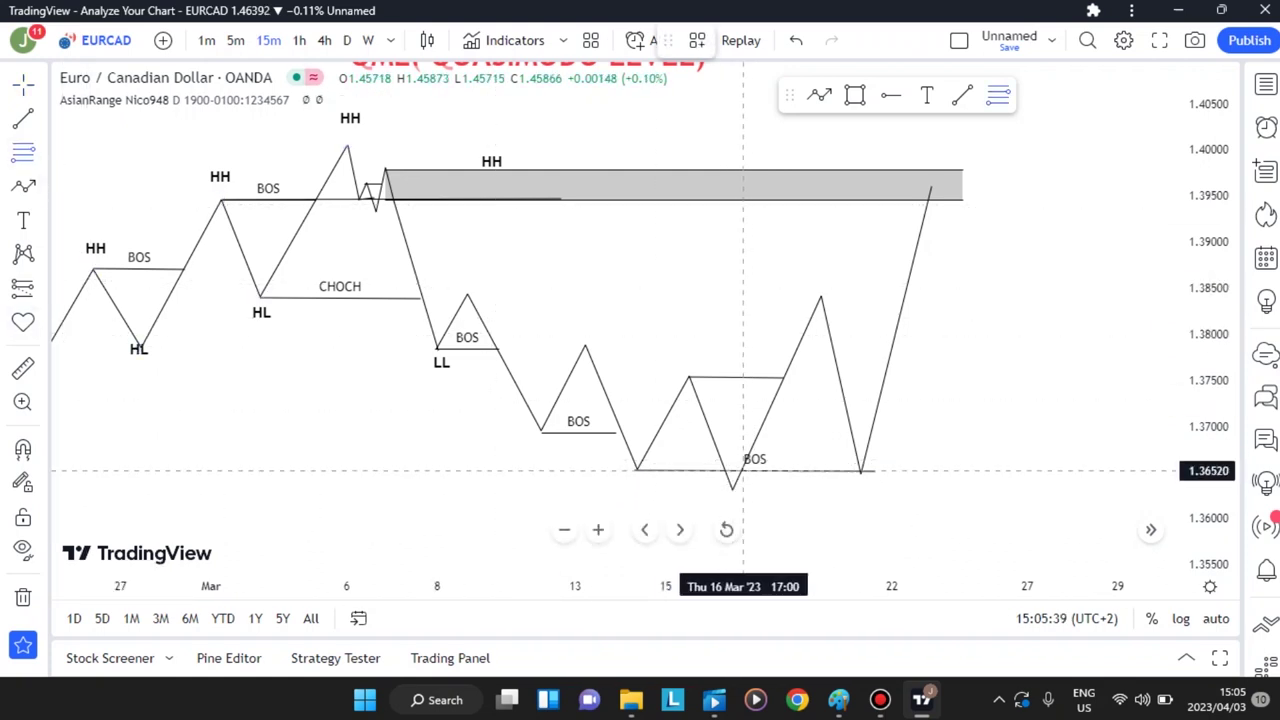
pyautogui.click(743, 470)
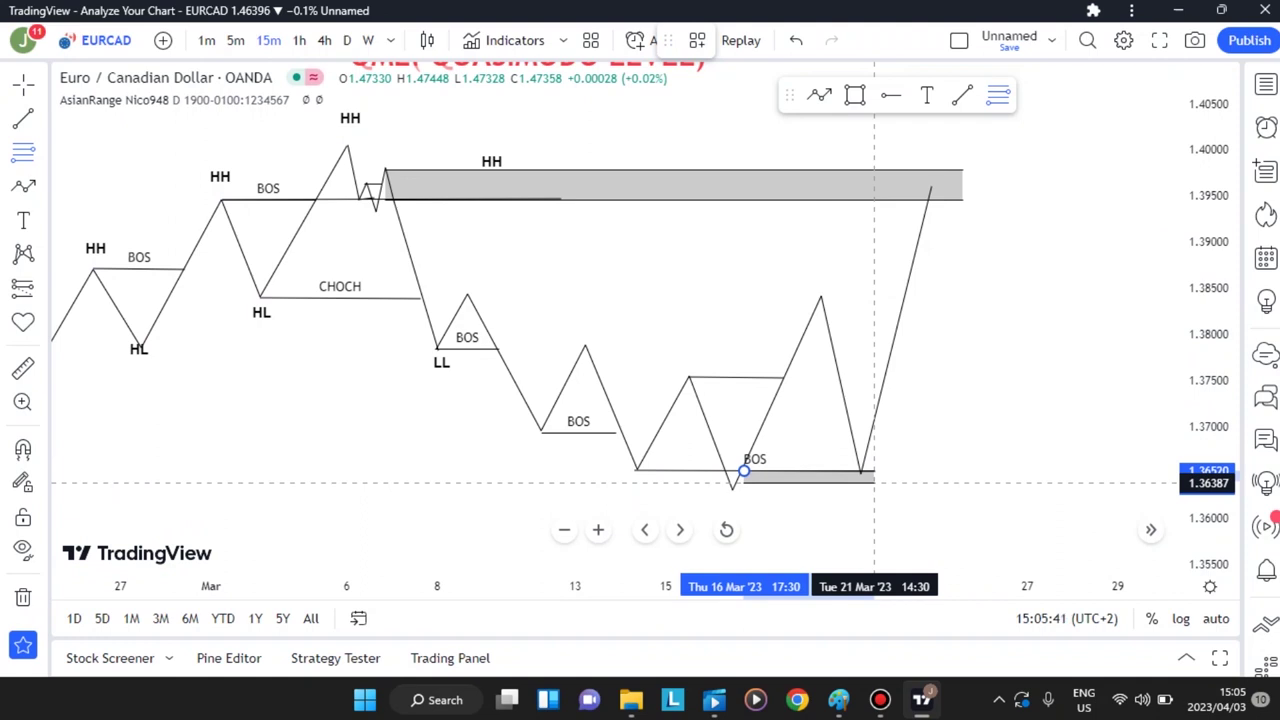
pyautogui.click(874, 482)
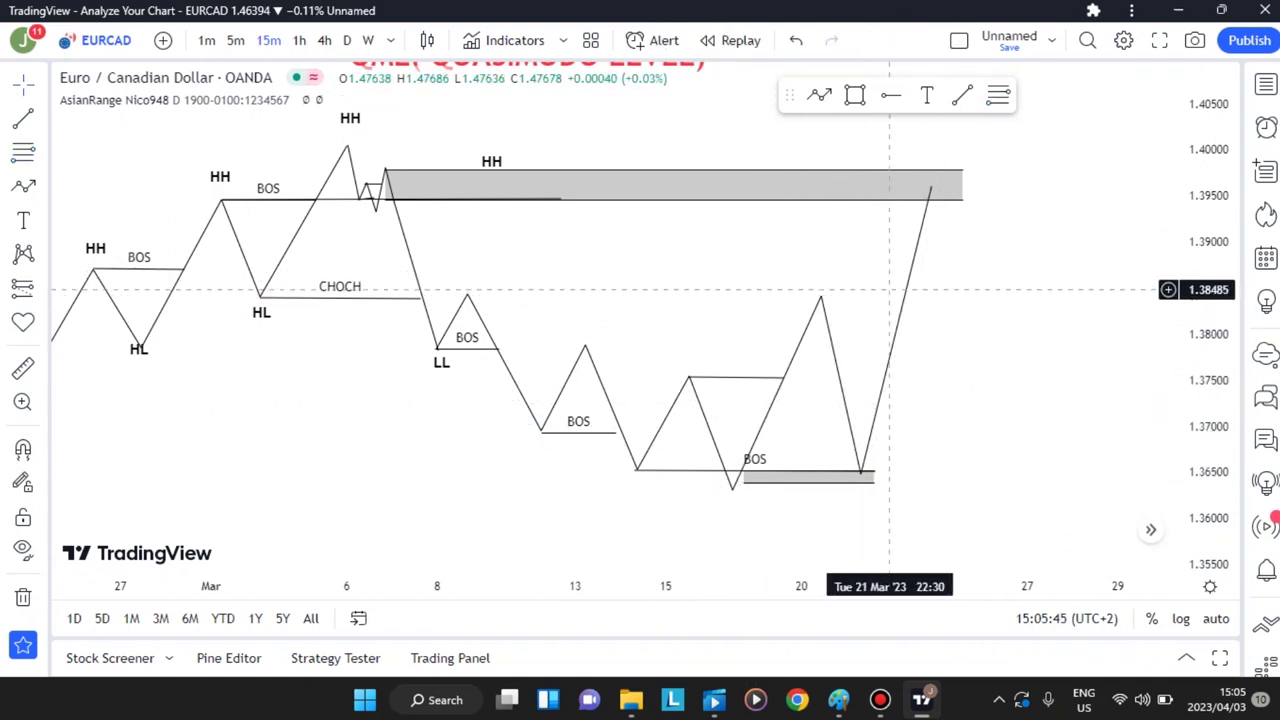
# Step: Draw a horizontal trend line at about 1.385 from the first peak after LL to just past the path's last high
pyautogui.moveTo(634, 288); pyautogui.dragTo(598, 285)
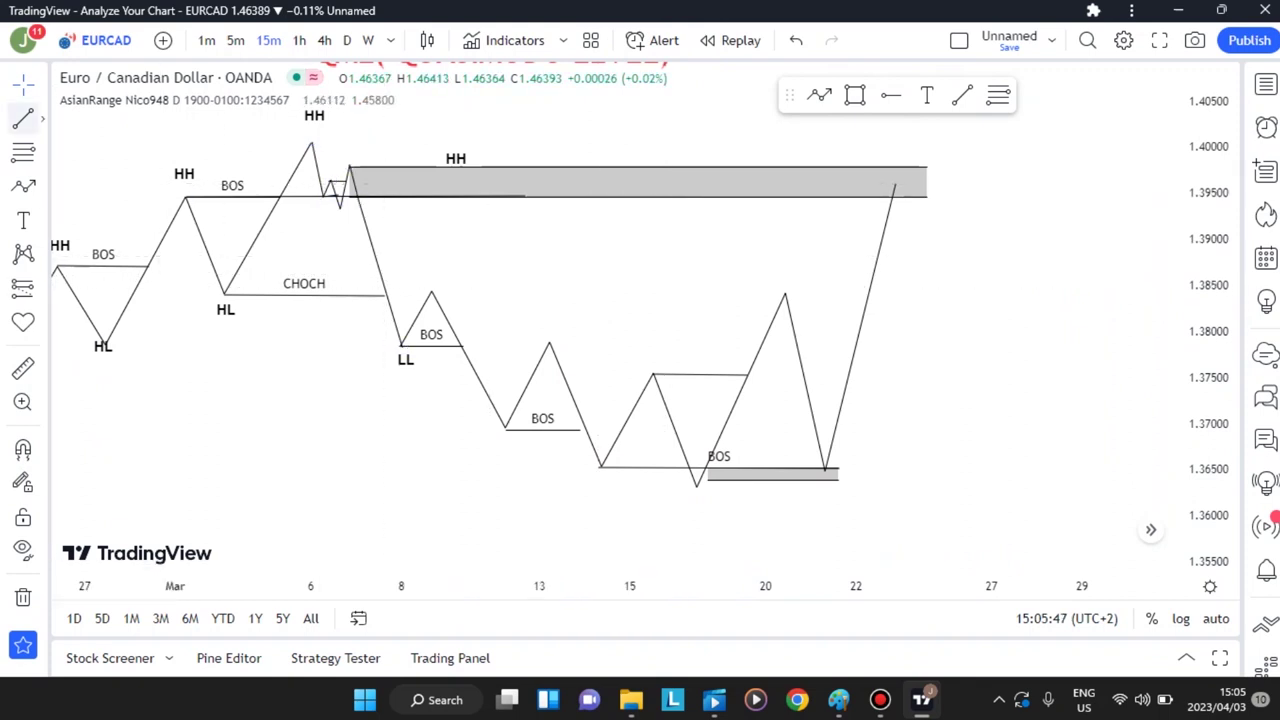
pyautogui.click(427, 289)
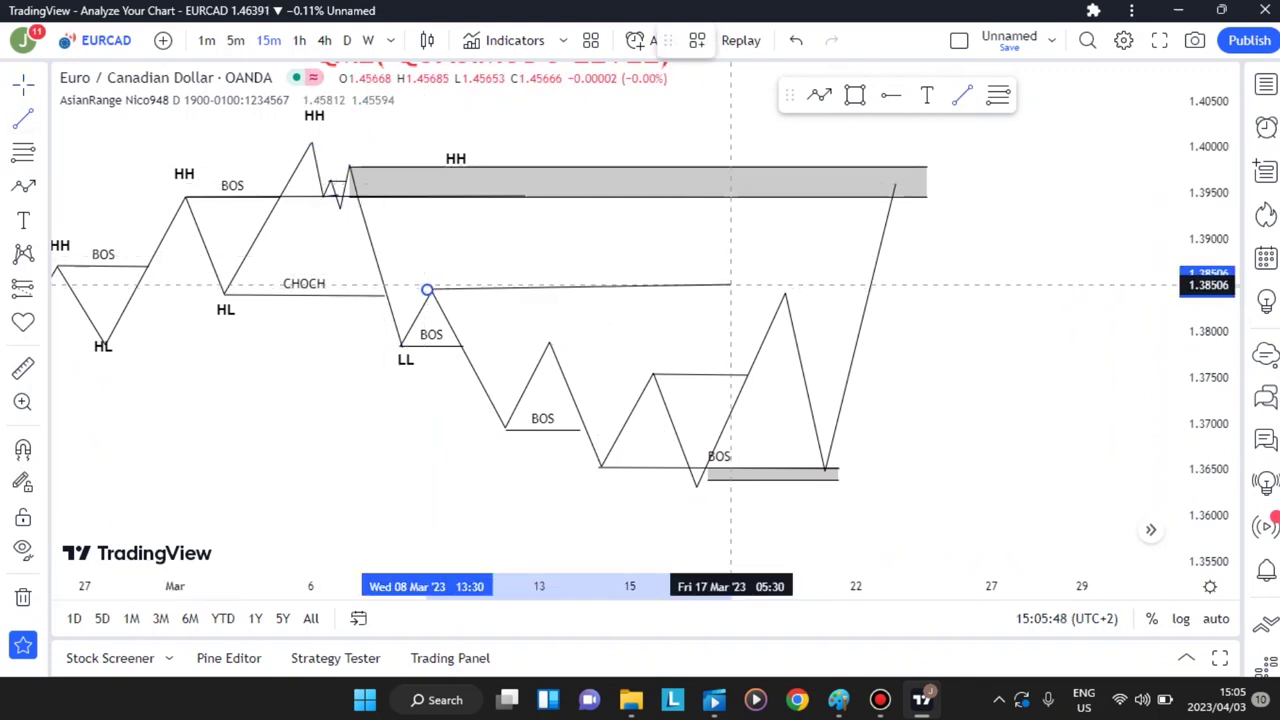
pyautogui.click(798, 291)
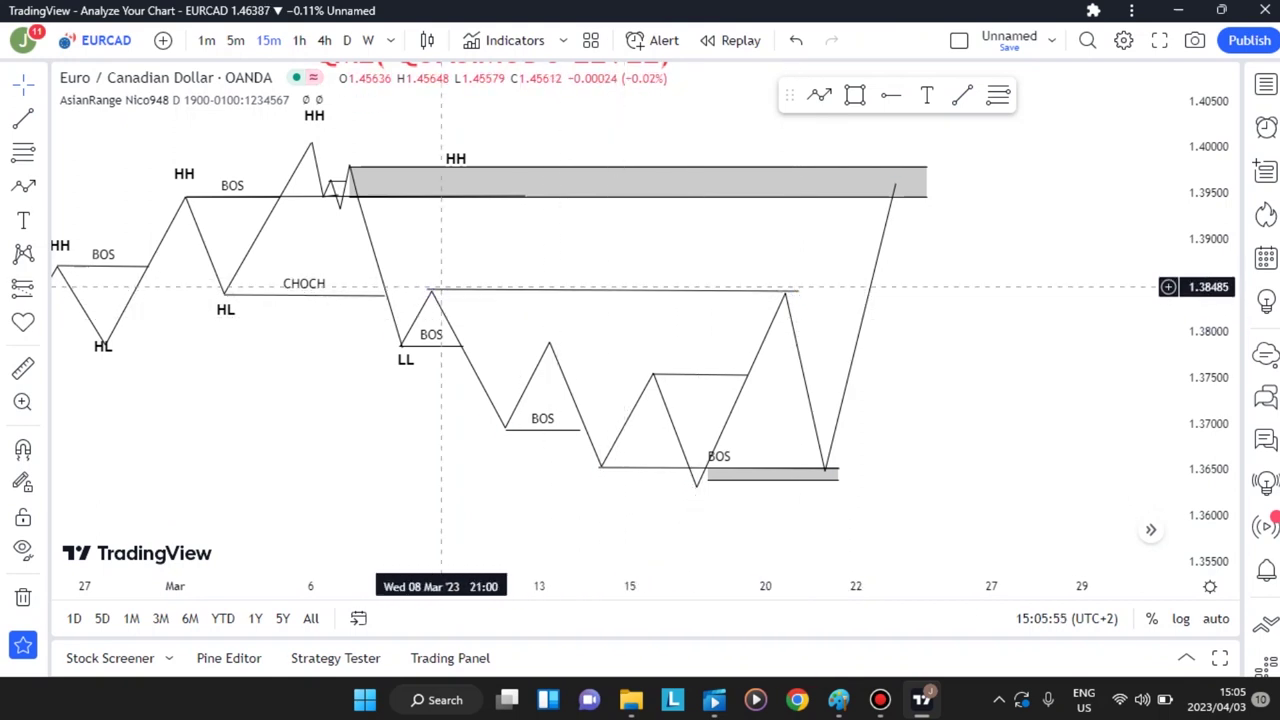
# Step: Label the peak after LL as R1 and the last high as R2, and position R2 just above its peak
pyautogui.click(23, 220)
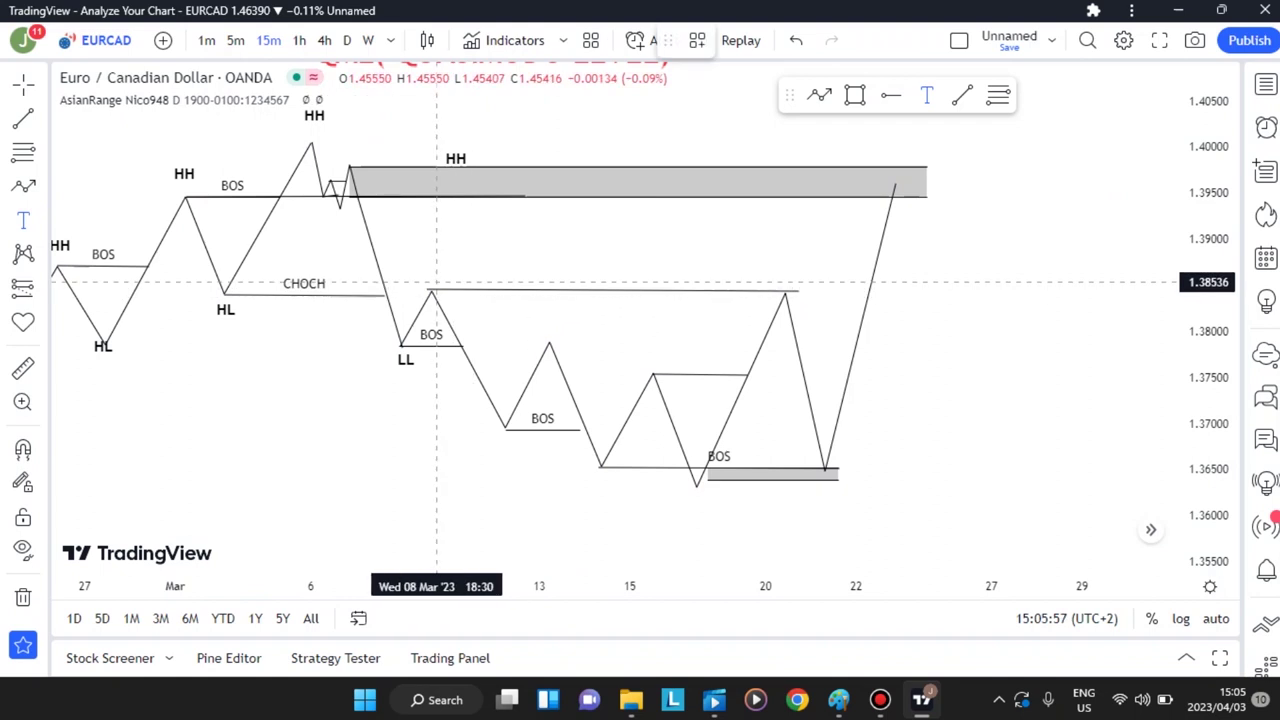
pyautogui.click(433, 274)
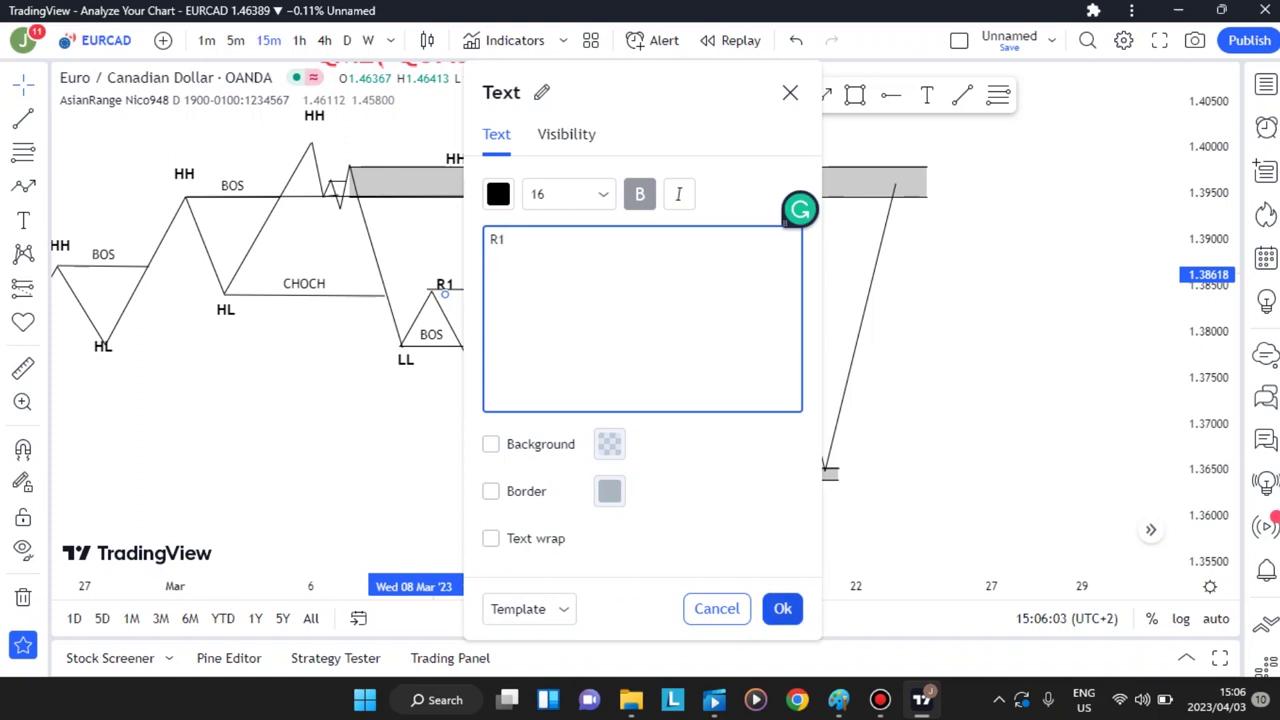
pyautogui.click(782, 608)
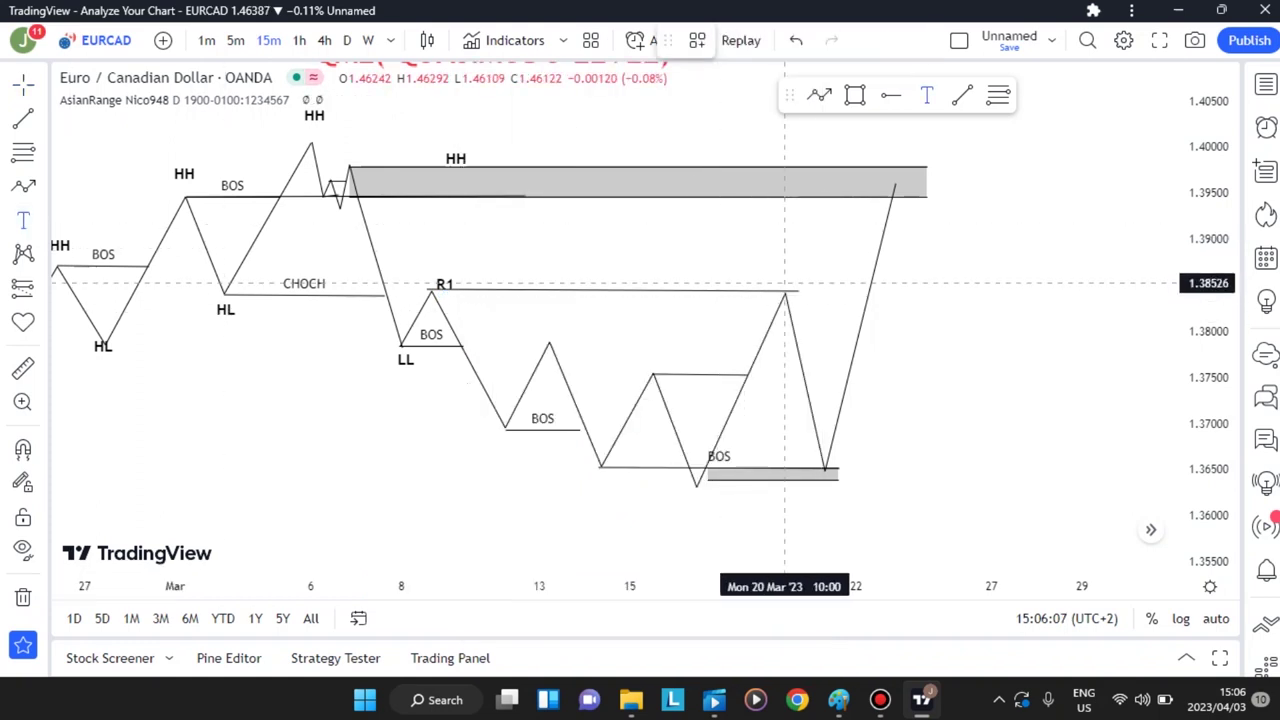
pyautogui.click(785, 283)
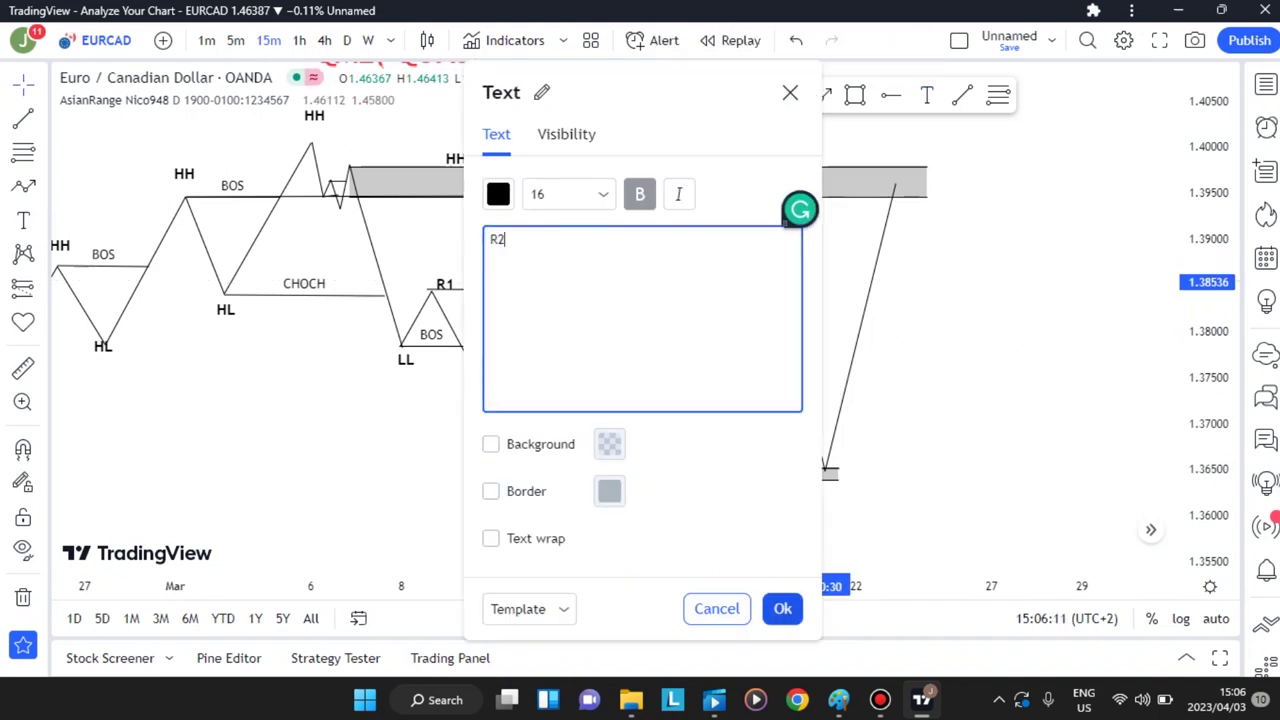
pyautogui.click(782, 608)
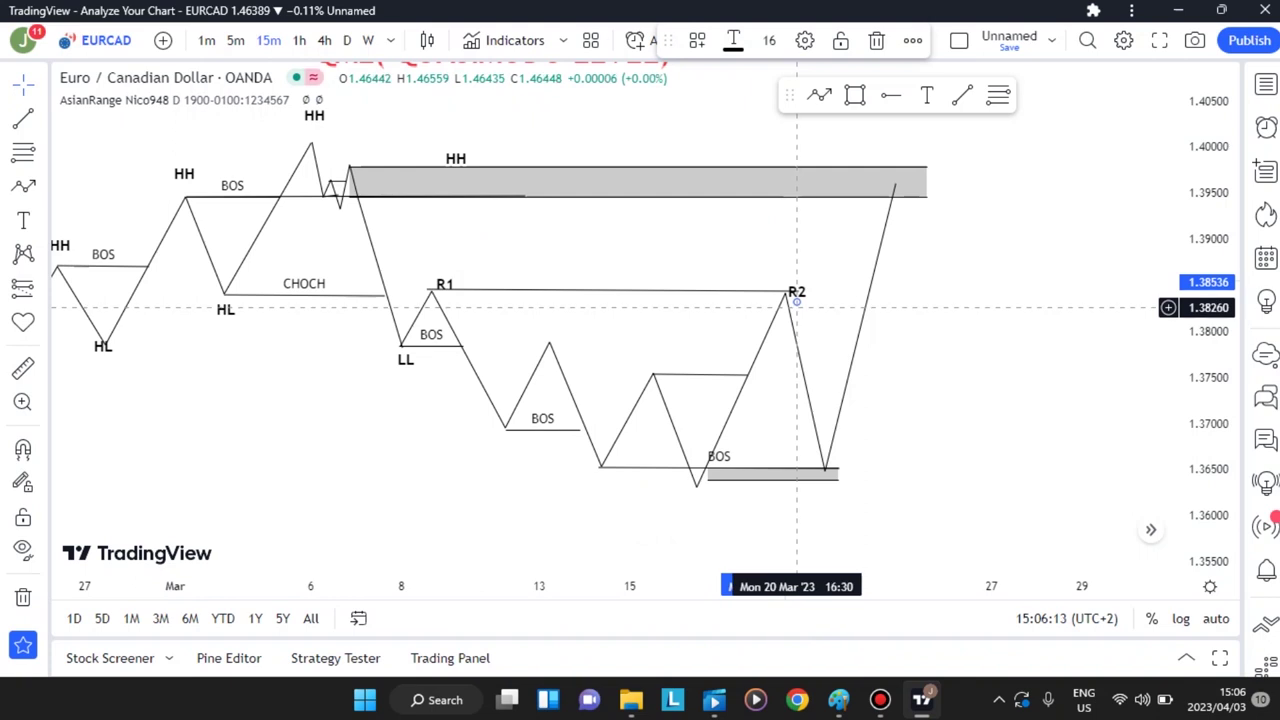
pyautogui.moveTo(797, 300); pyautogui.dragTo(781, 280)
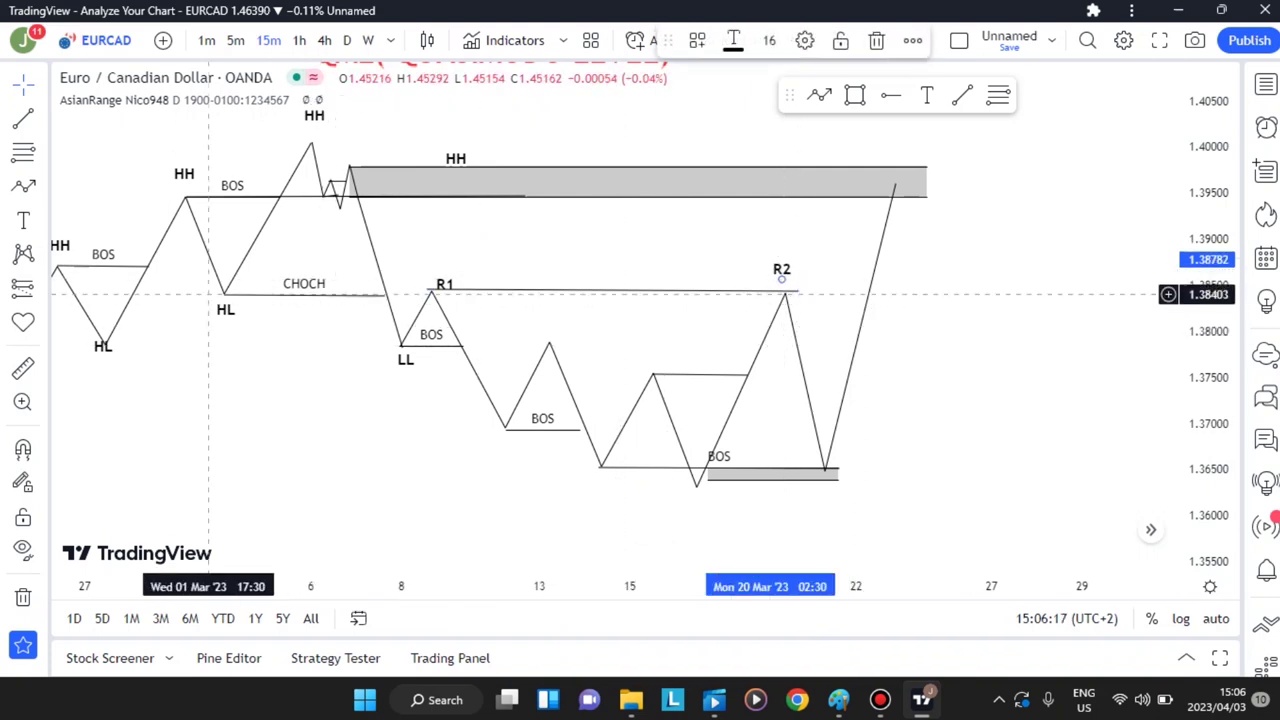
pyautogui.moveTo(231, 366); pyautogui.dragTo(376, 354)
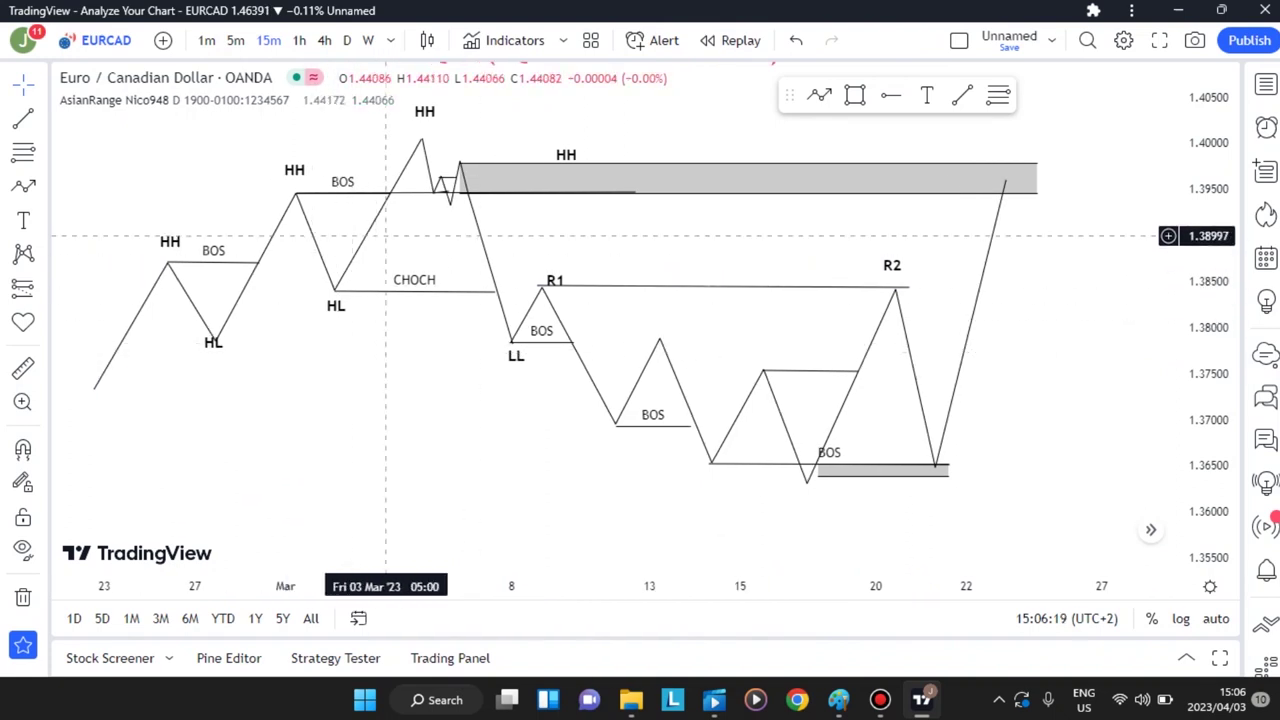
pyautogui.moveTo(528, 428)
pyautogui.mouseDown()
pyautogui.moveTo(479, 415)
pyautogui.moveTo(510, 423)
pyautogui.mouseUp()
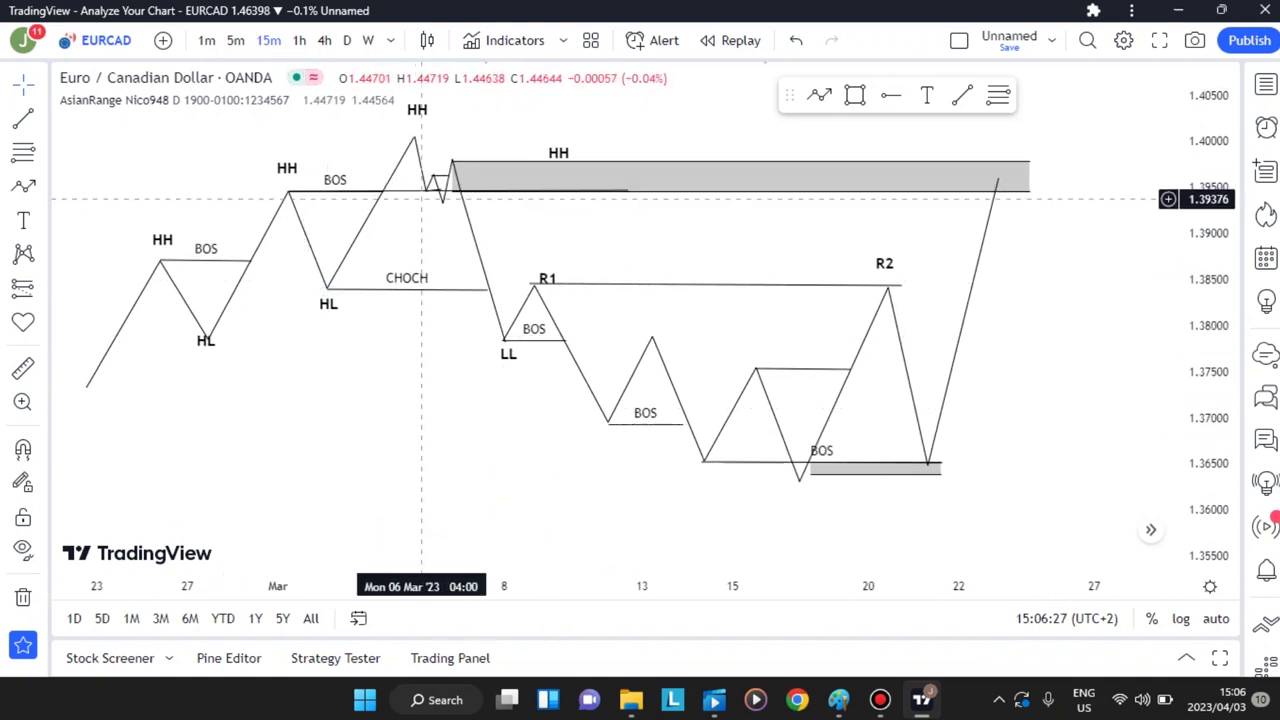
pyautogui.moveTo(729, 231); pyautogui.dragTo(563, 235)
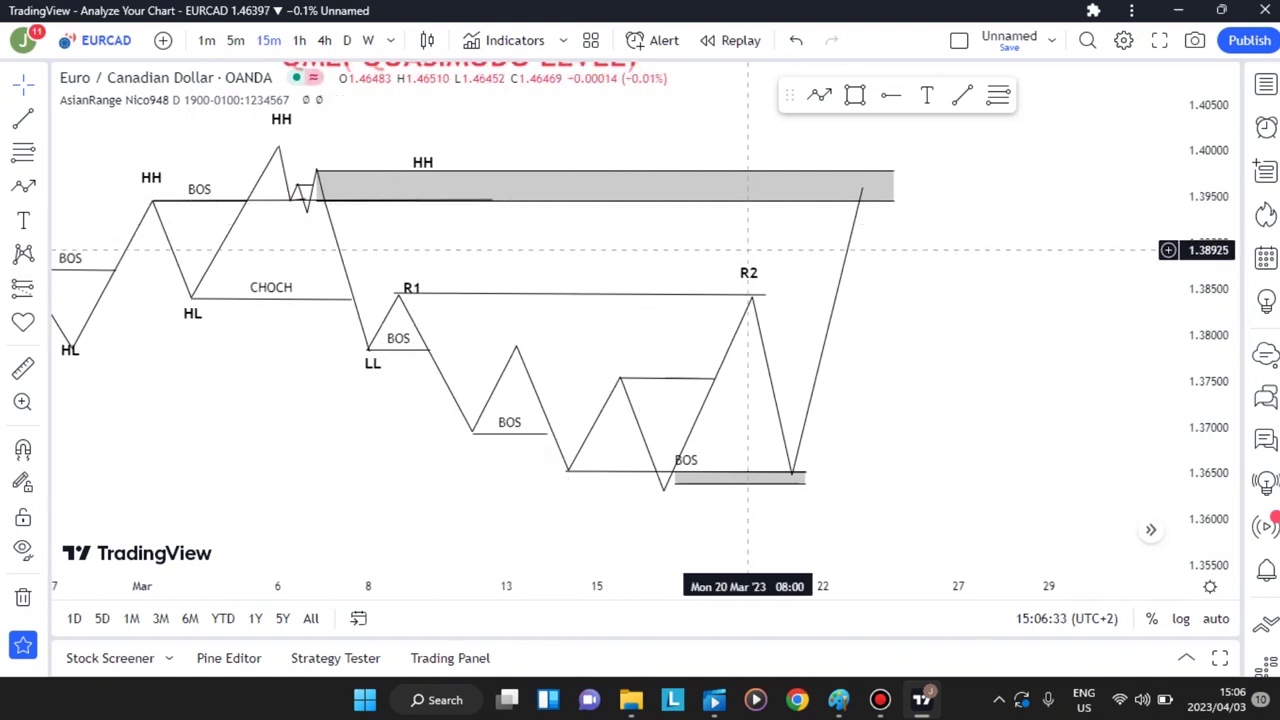
pyautogui.moveTo(717, 242); pyautogui.dragTo(694, 240)
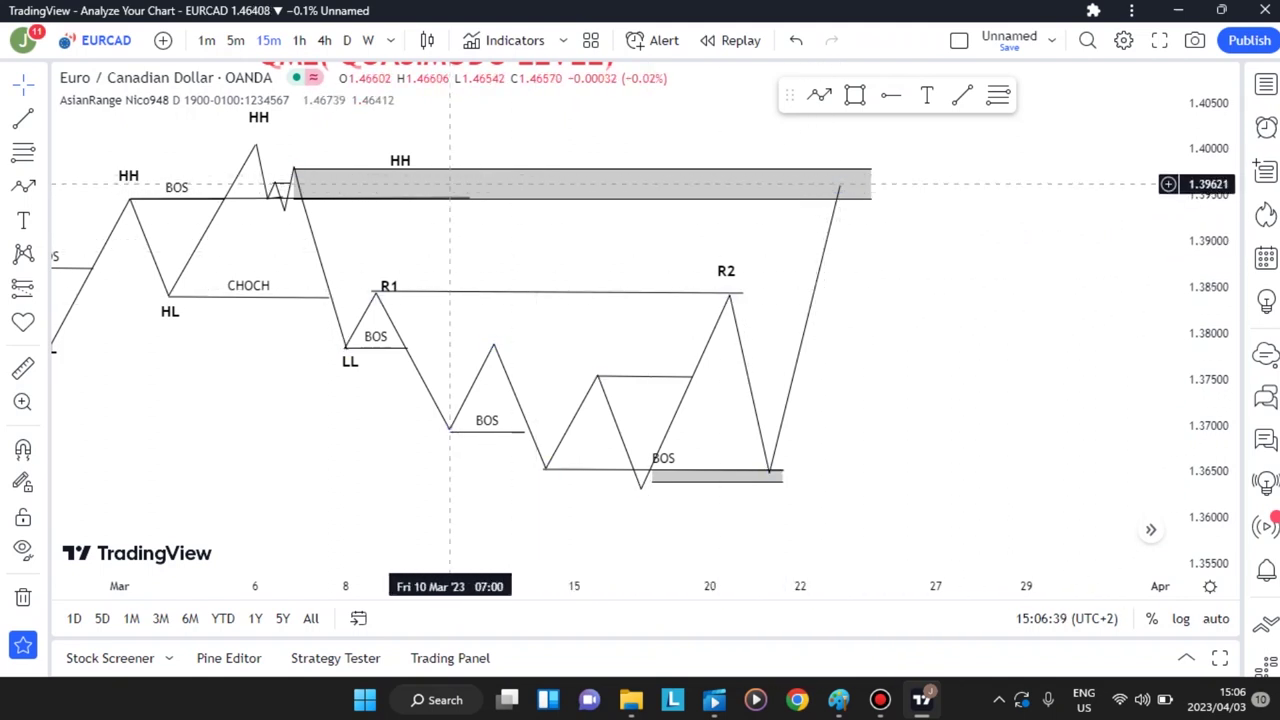
pyautogui.click(451, 183)
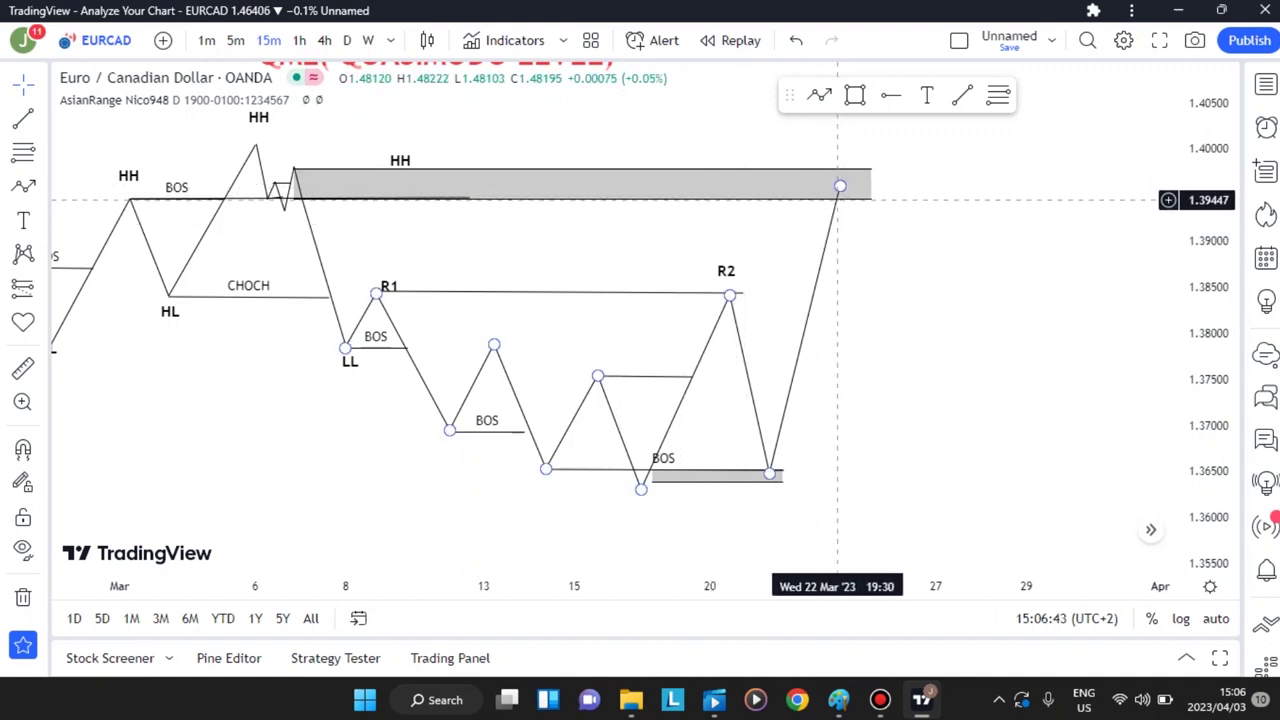
# Step: Draw a path from the low at the lower zone, rising in steps to about 1.3964, forming a lower high near 1.3916, and falling to about 1.3624
pyautogui.click(819, 94)
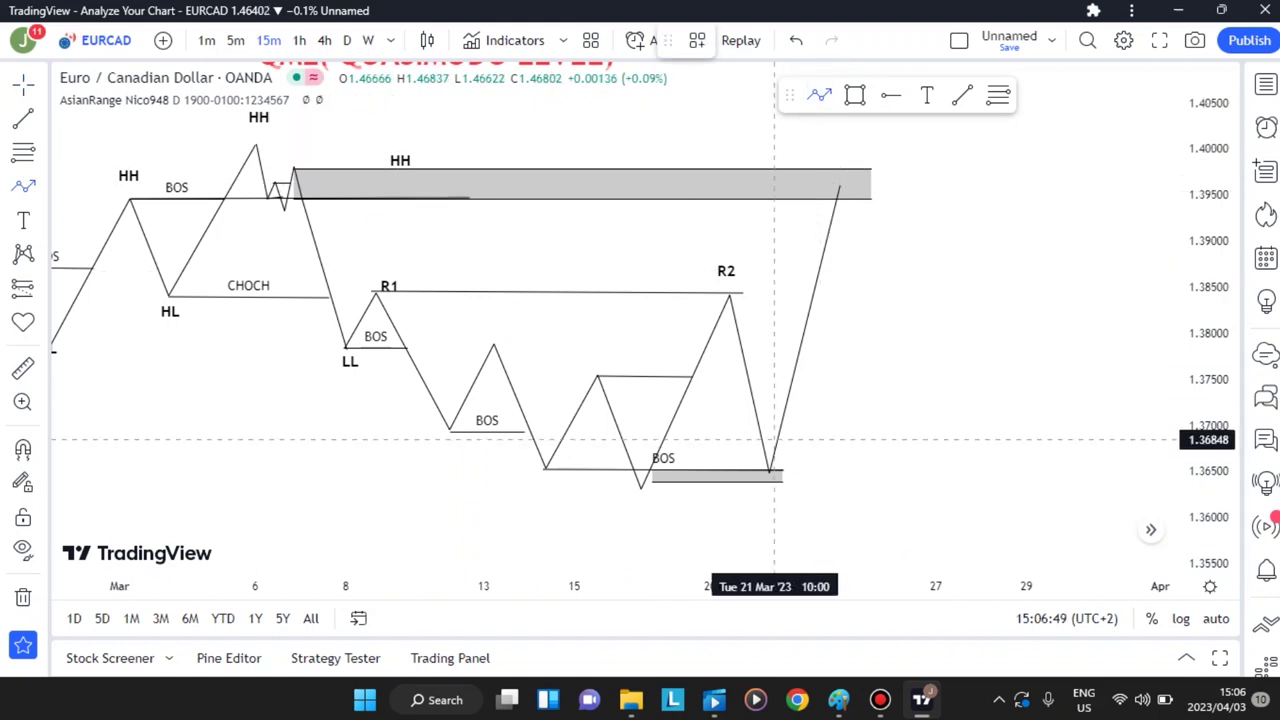
pyautogui.click(770, 468)
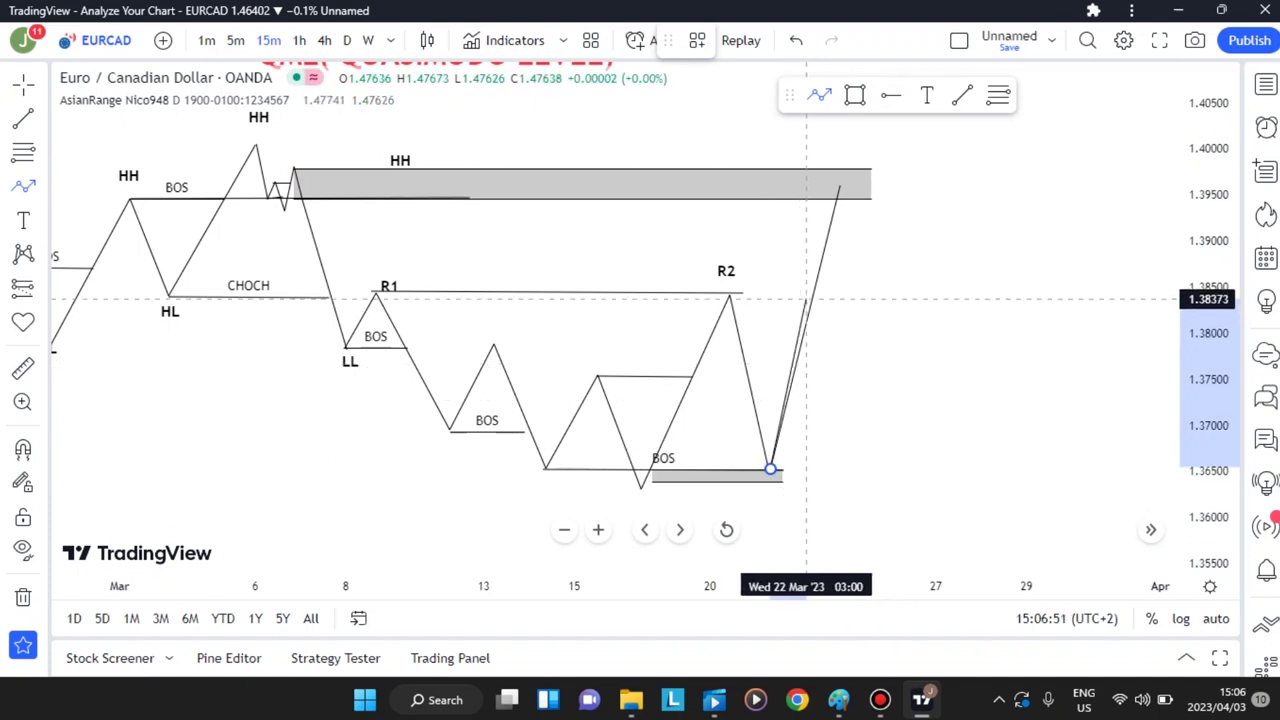
pyautogui.click(814, 286)
pyautogui.click(832, 303)
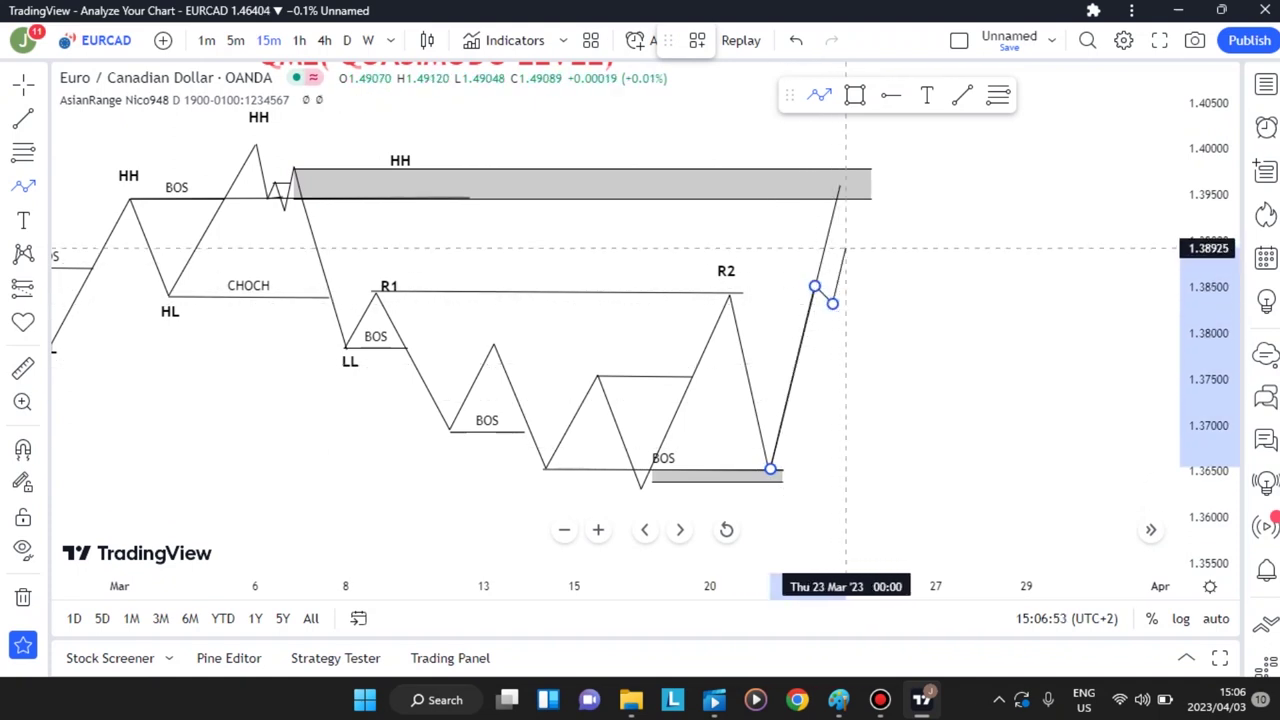
pyautogui.click(846, 248)
pyautogui.click(861, 286)
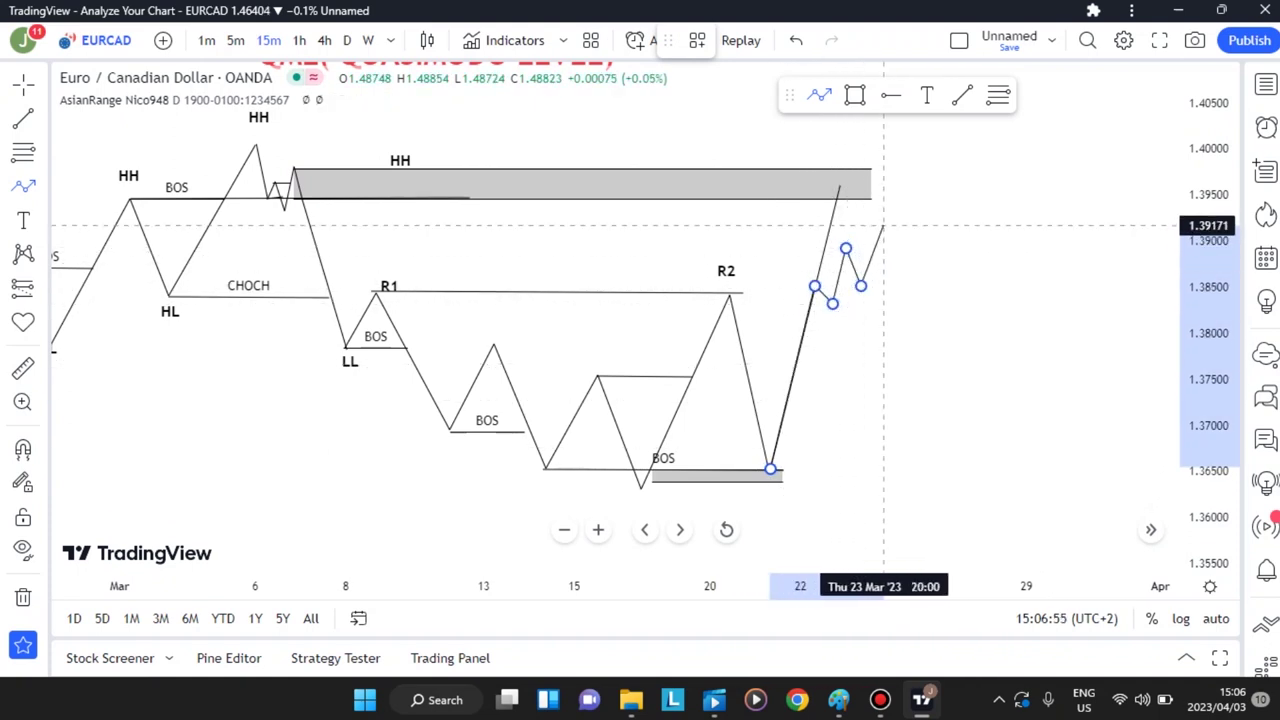
pyautogui.click(883, 226)
pyautogui.click(902, 252)
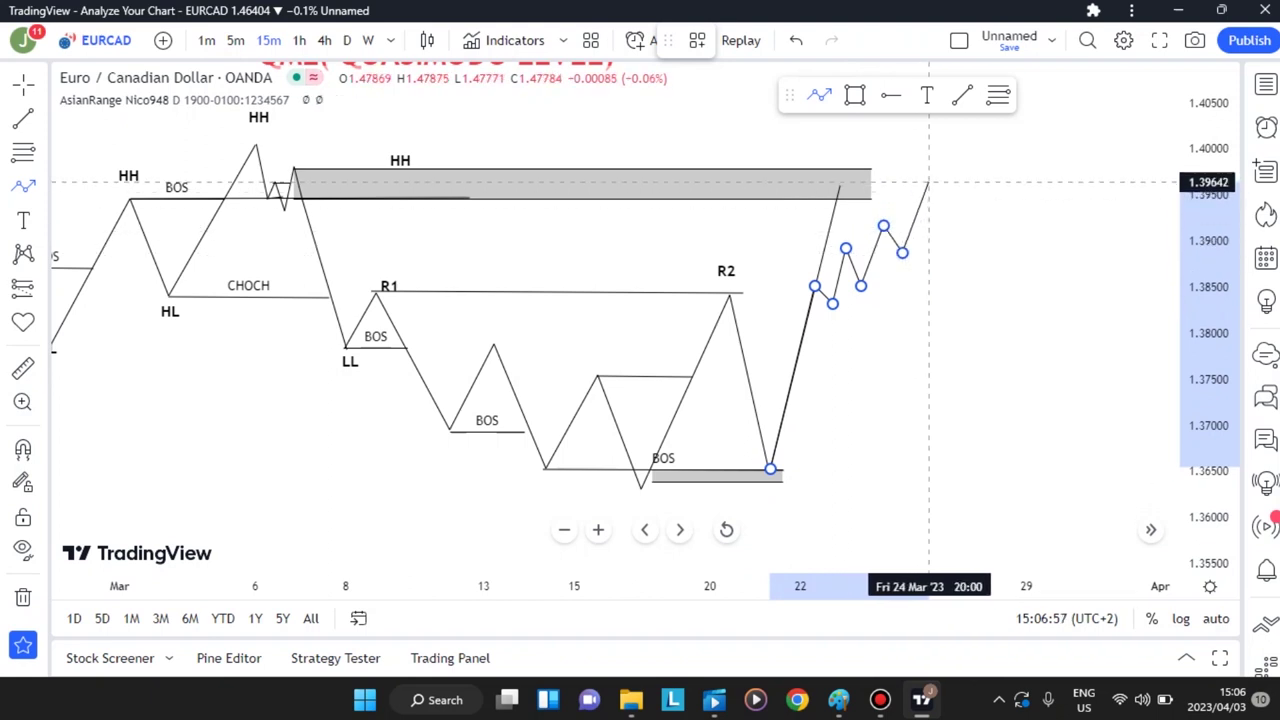
pyautogui.click(929, 183)
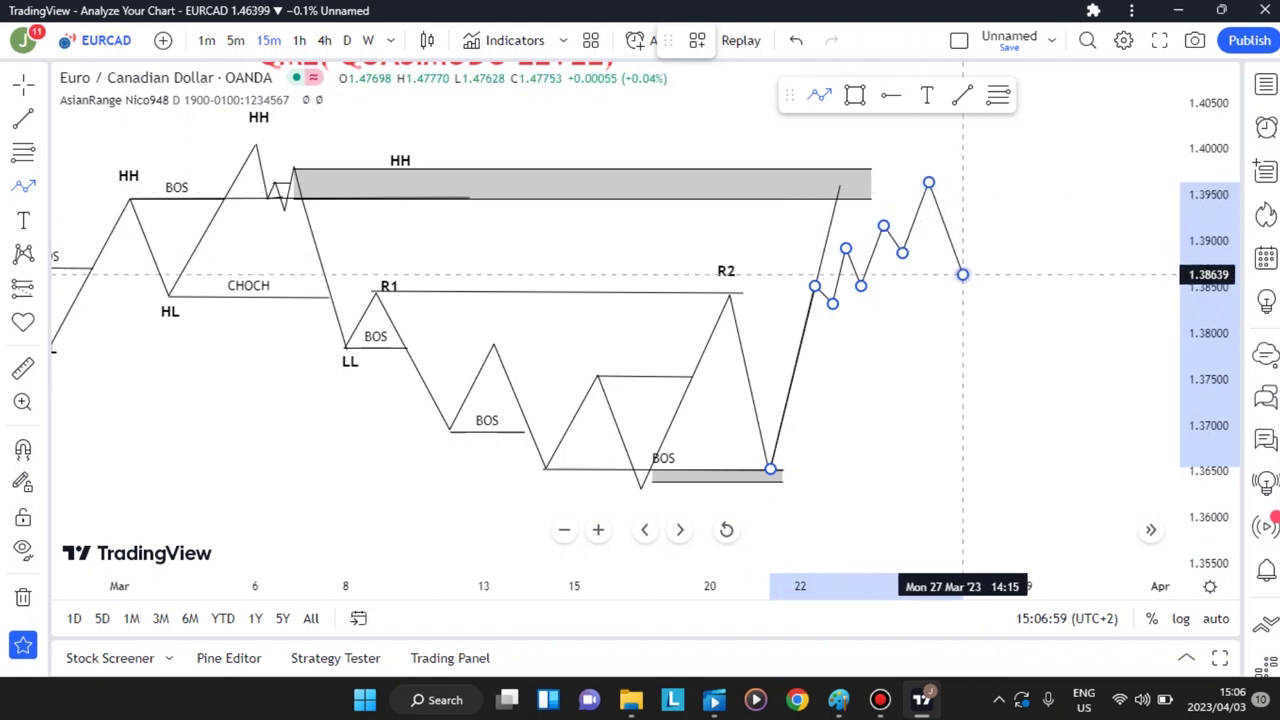
pyautogui.click(962, 274)
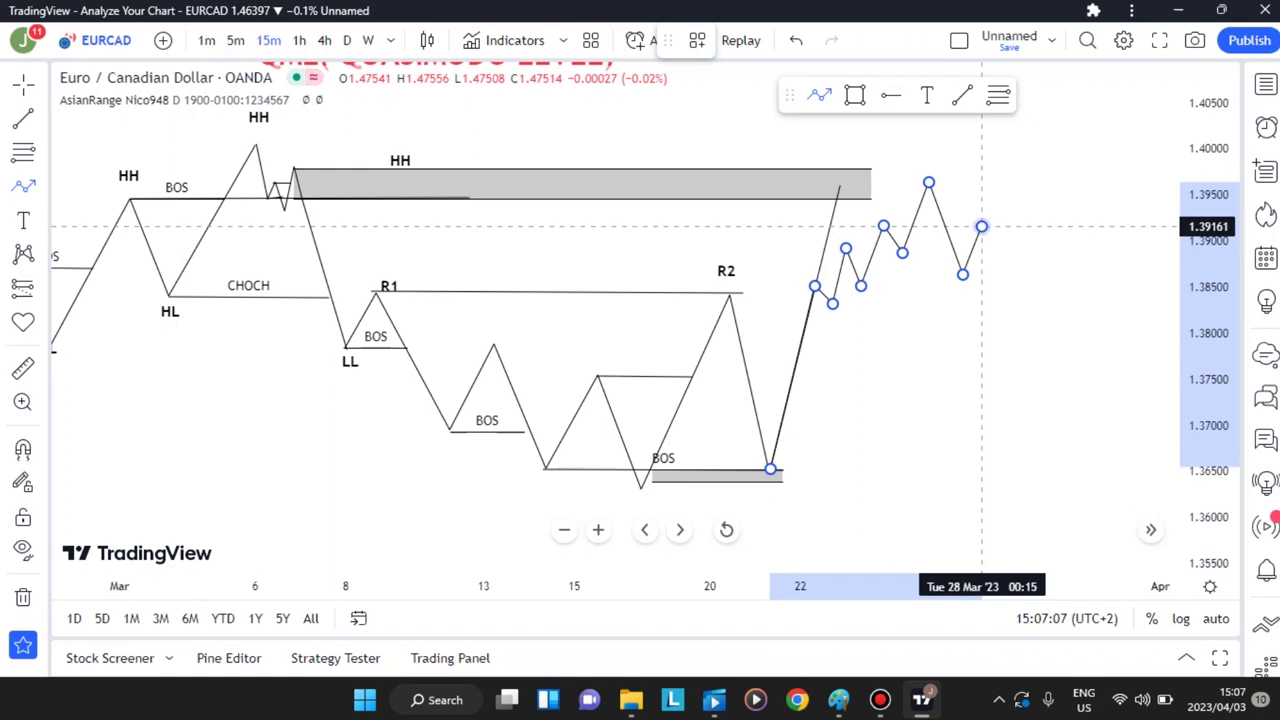
pyautogui.click(981, 226)
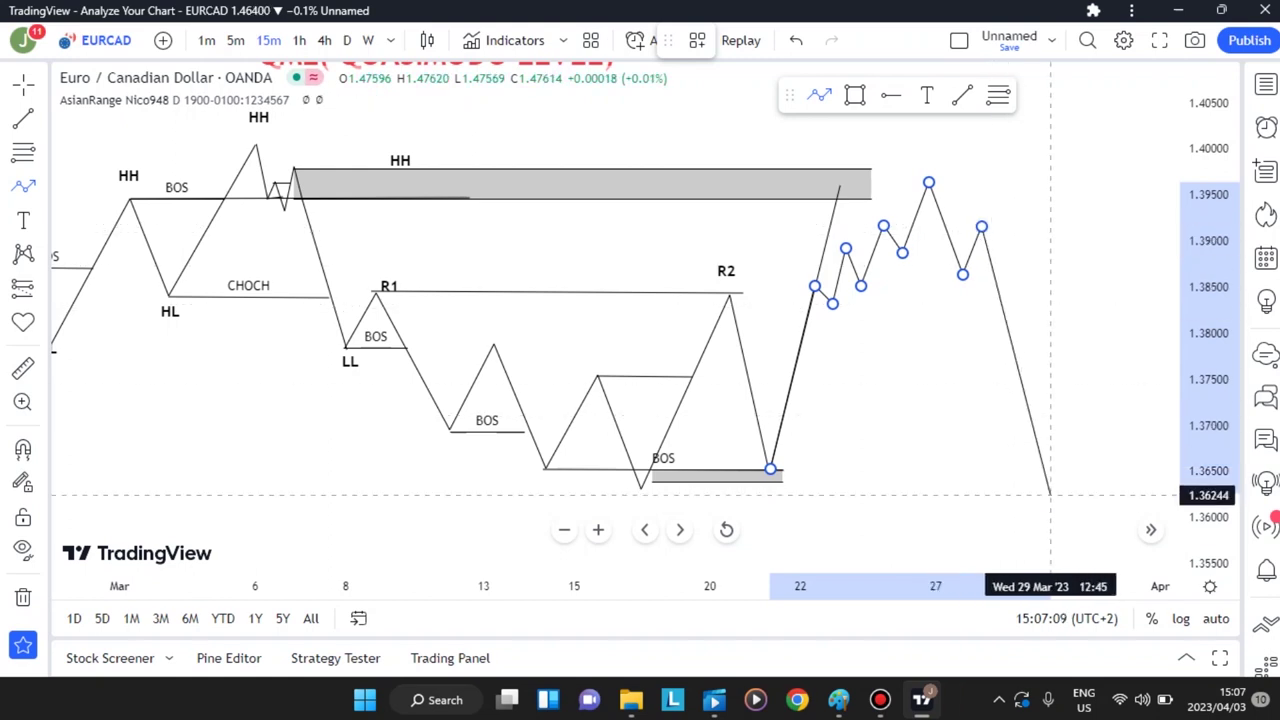
pyautogui.doubleClick(1050, 490)
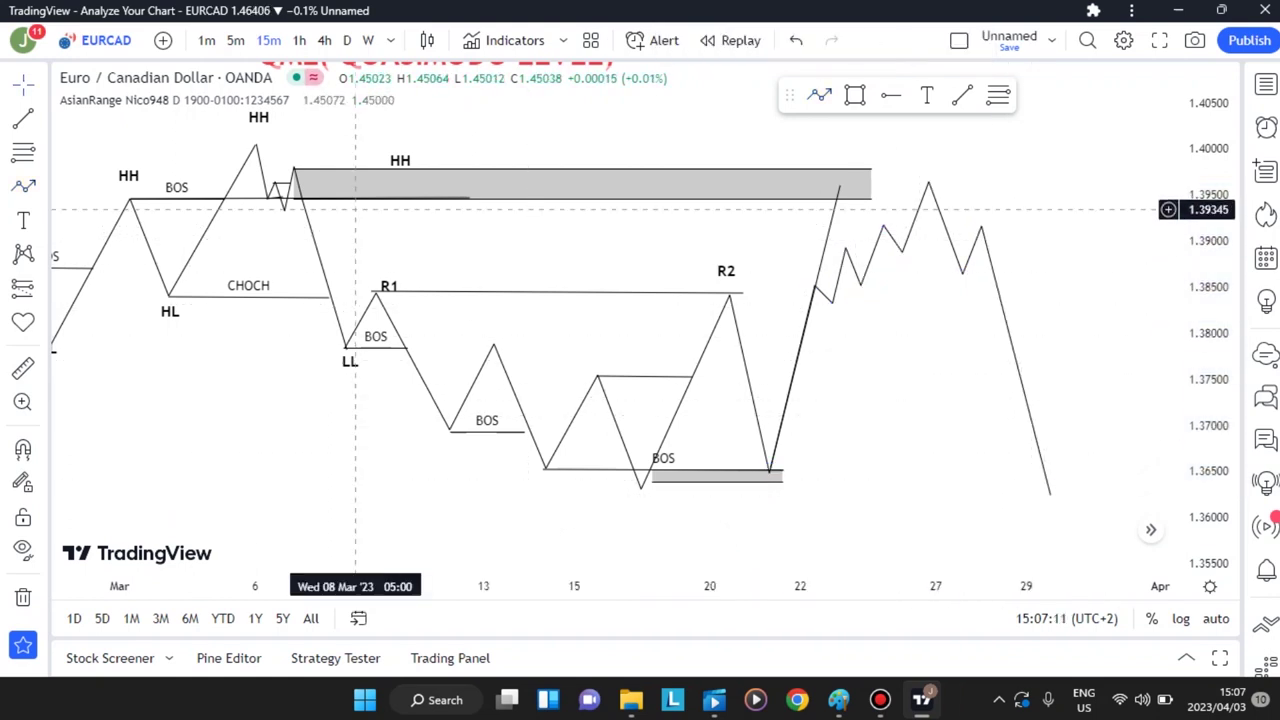
# Step: Draw a horizontal trend line at about 1.3916 from the new path's peak before its top to just past its lower high
pyautogui.click(23, 118)
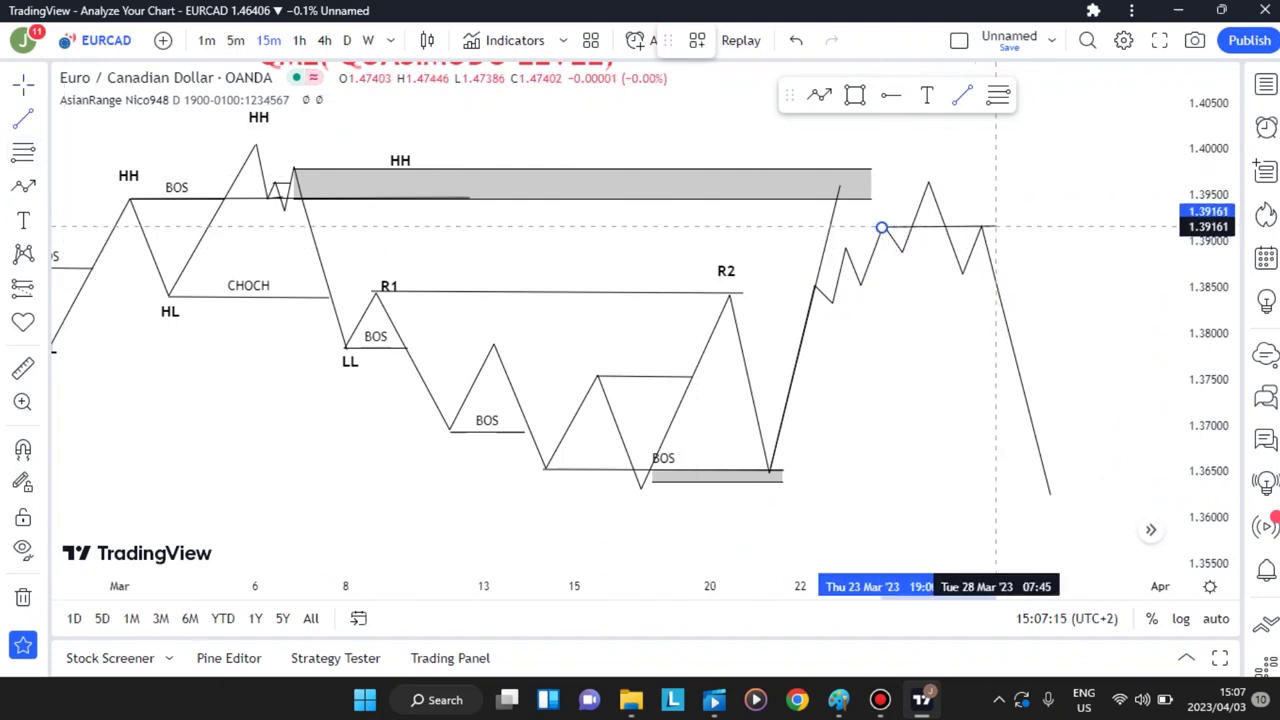
pyautogui.click(992, 227)
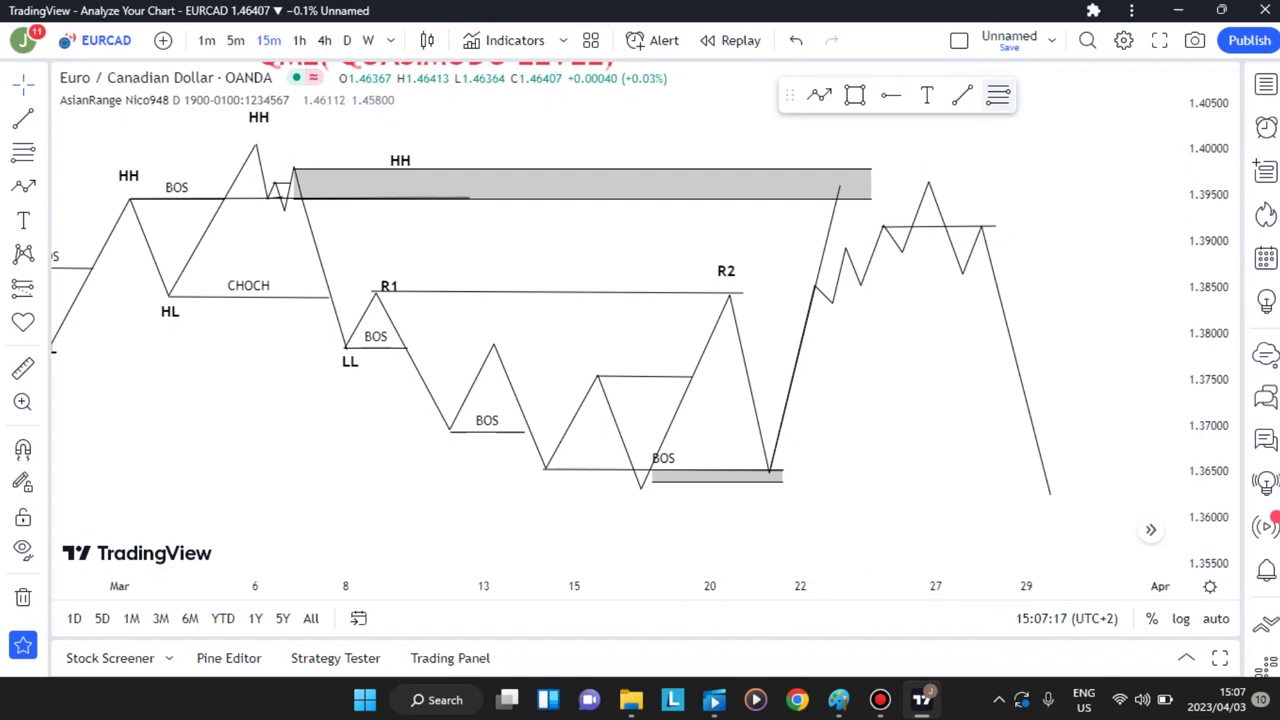
# Step: Draw a small shaded zone from about 1.3927 down to the 1.3916 line, spanning from the top's falling leg to just past the lower high
pyautogui.click(998, 95)
pyautogui.click(947, 216)
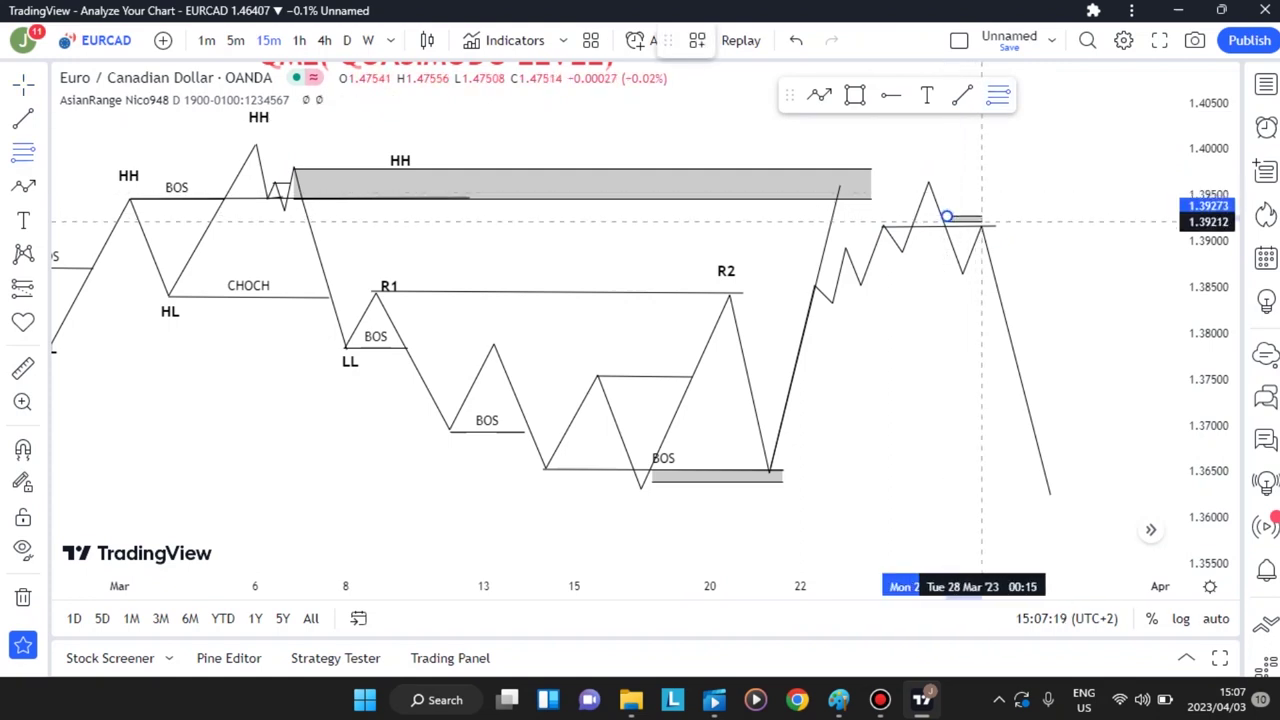
pyautogui.click(999, 226)
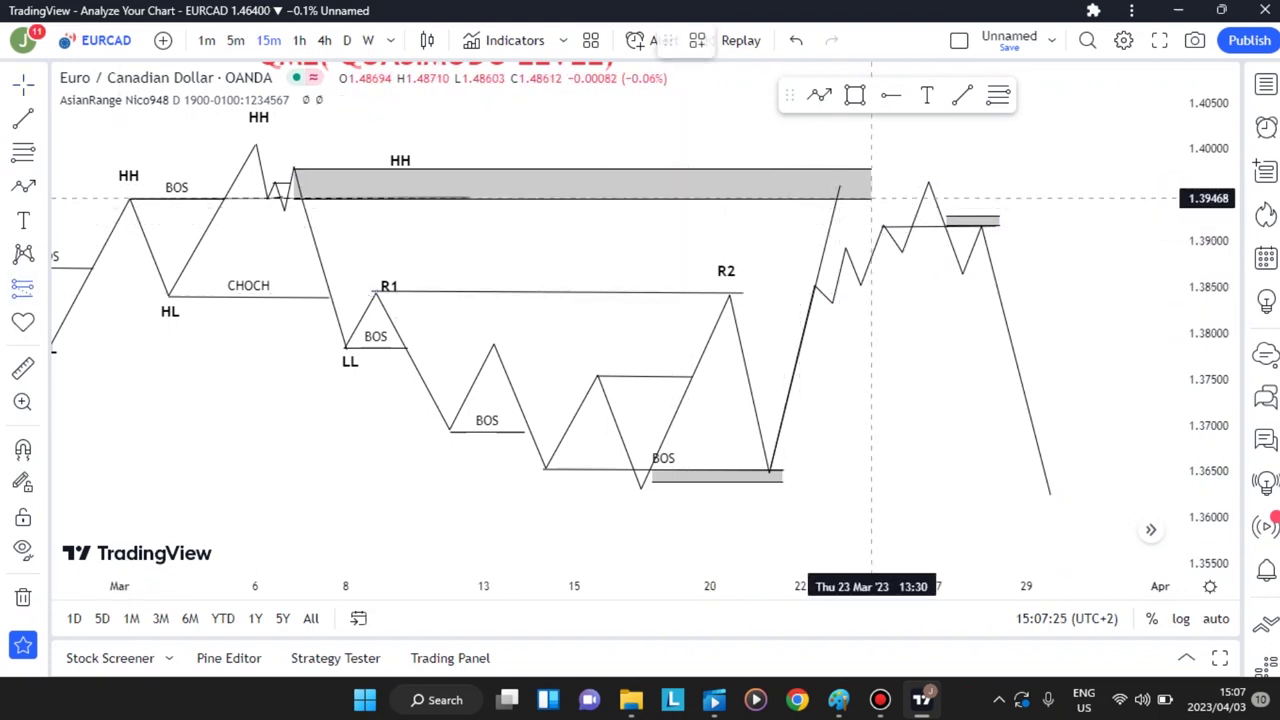
# Step: Place a short position at the end of the upper shaded zone with entry at about 1.3947 and stop about 35.9 pips above, at the zone's upper edge
pyautogui.click(874, 198)
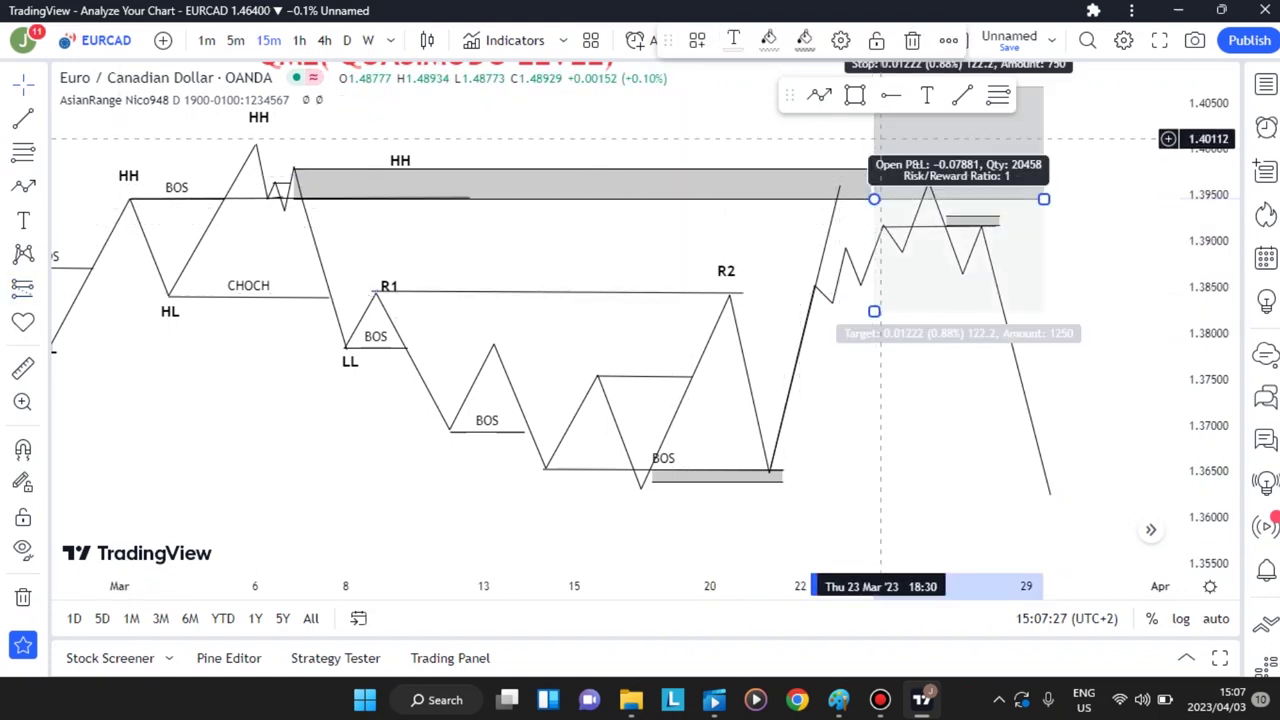
pyautogui.moveTo(789, 157); pyautogui.dragTo(718, 213)
pyautogui.moveTo(803, 143); pyautogui.dragTo(803, 221)
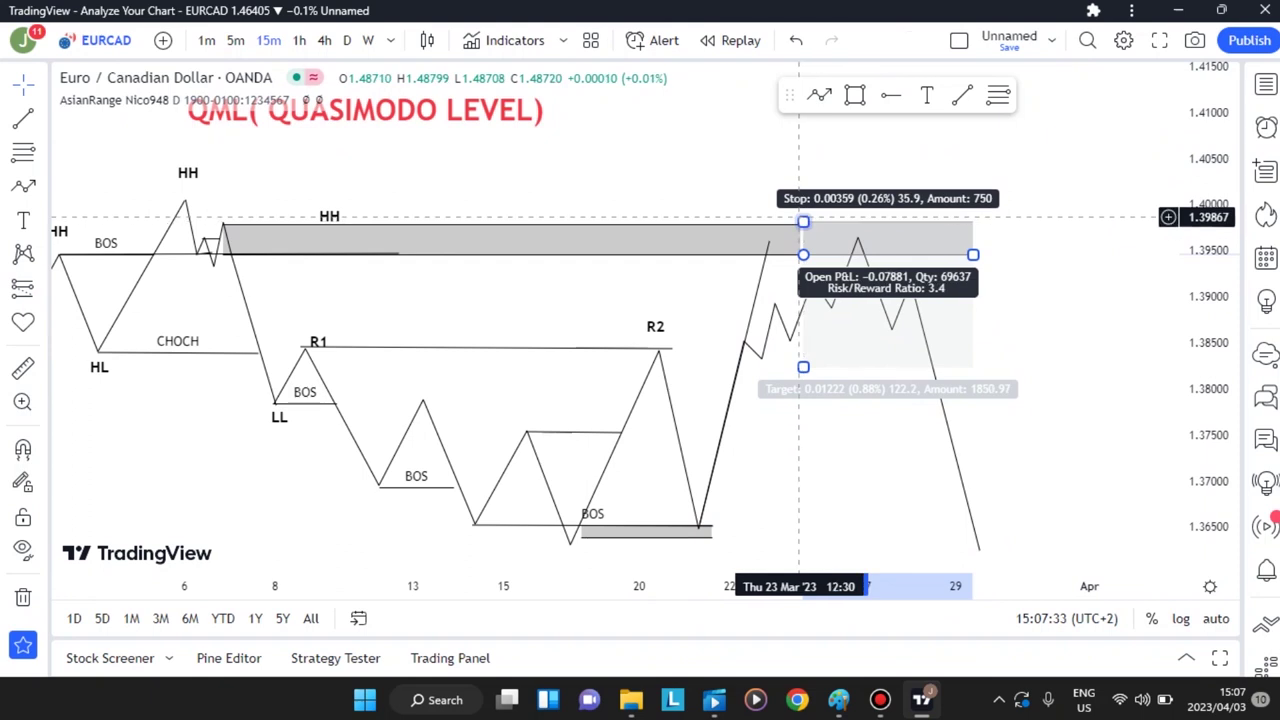
# Step: Place a second short position beside the small zone with entry at about 1.3916, stop about 15.3 pips and target about 281.5 pips
pyautogui.click(22, 288)
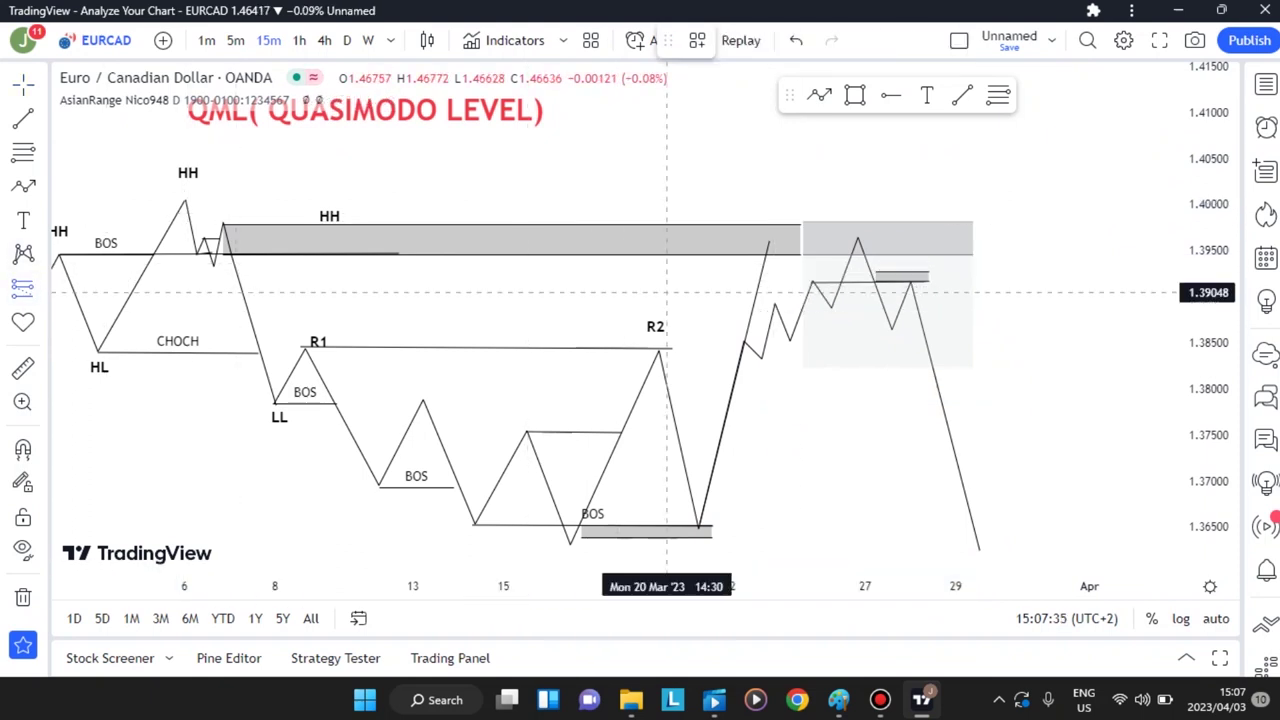
pyautogui.click(940, 282)
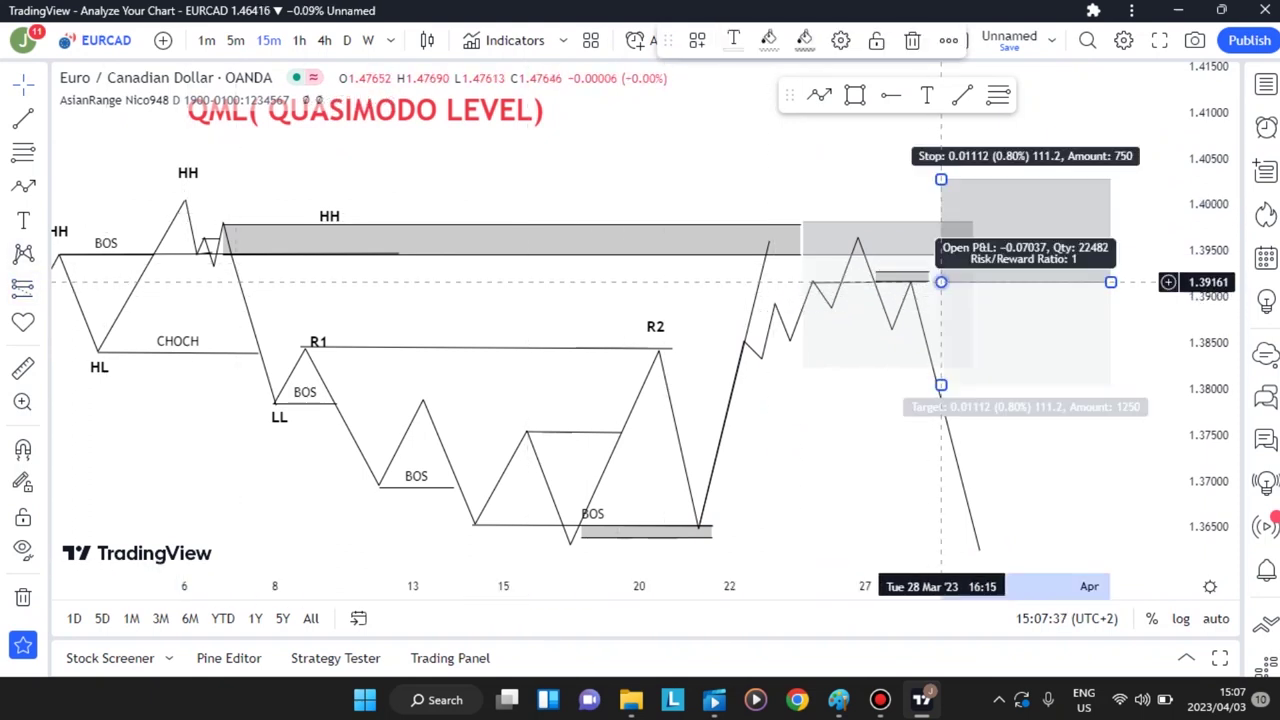
pyautogui.moveTo(940, 177); pyautogui.dragTo(940, 268)
pyautogui.moveTo(940, 383); pyautogui.dragTo(941, 541)
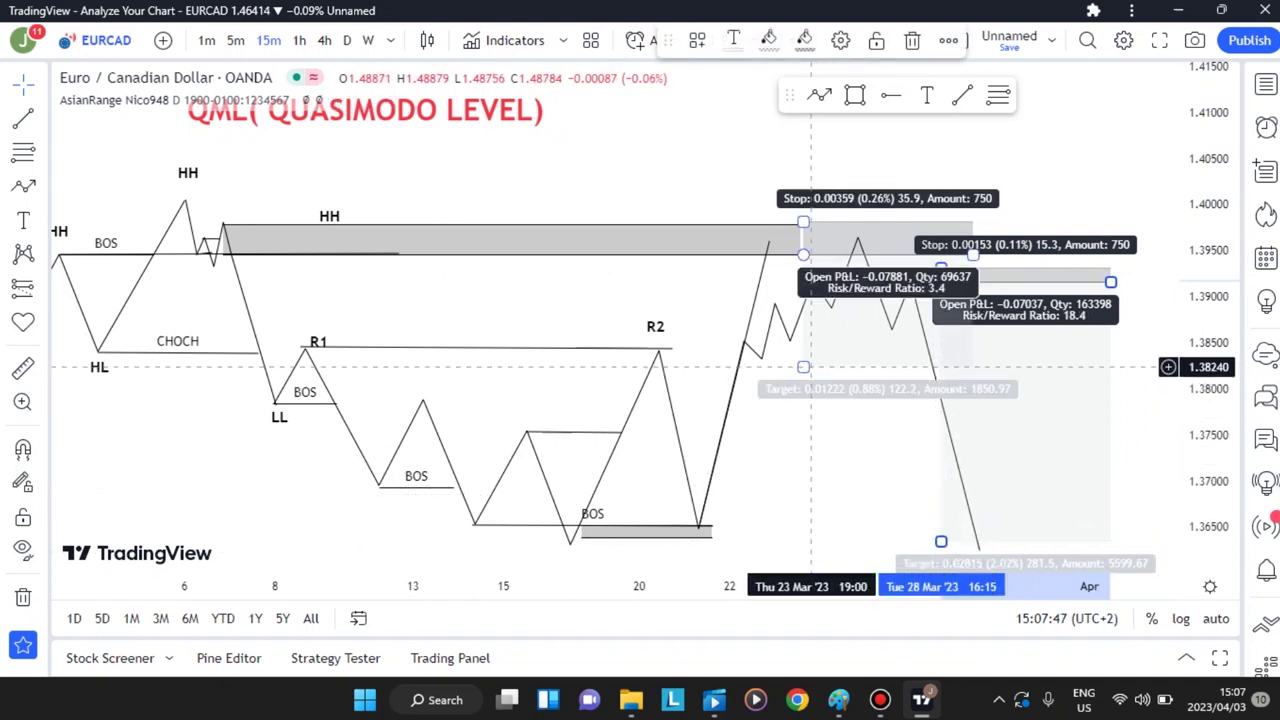
# Step: Extend the first short position's target to about 317.2 pips, near the end of the falling path
pyautogui.moveTo(803, 368); pyautogui.dragTo(803, 531)
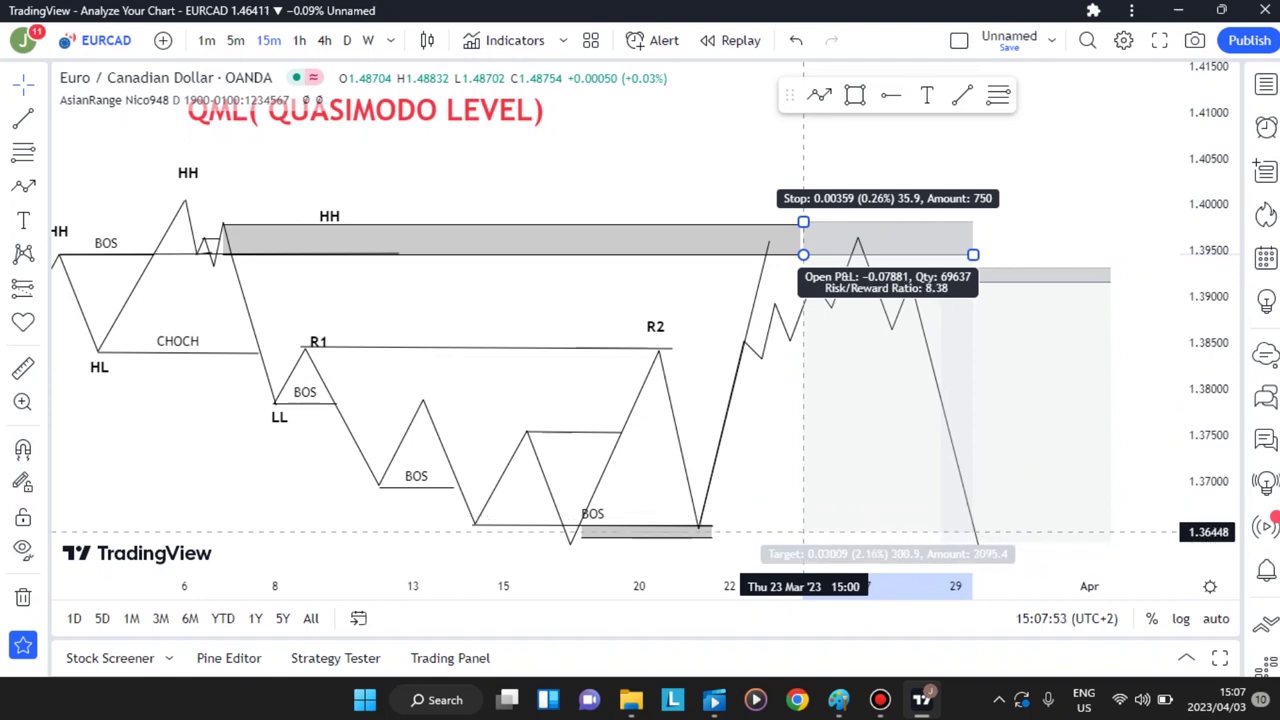
pyautogui.moveTo(803, 531); pyautogui.dragTo(803, 548)
pyautogui.click(749, 500)
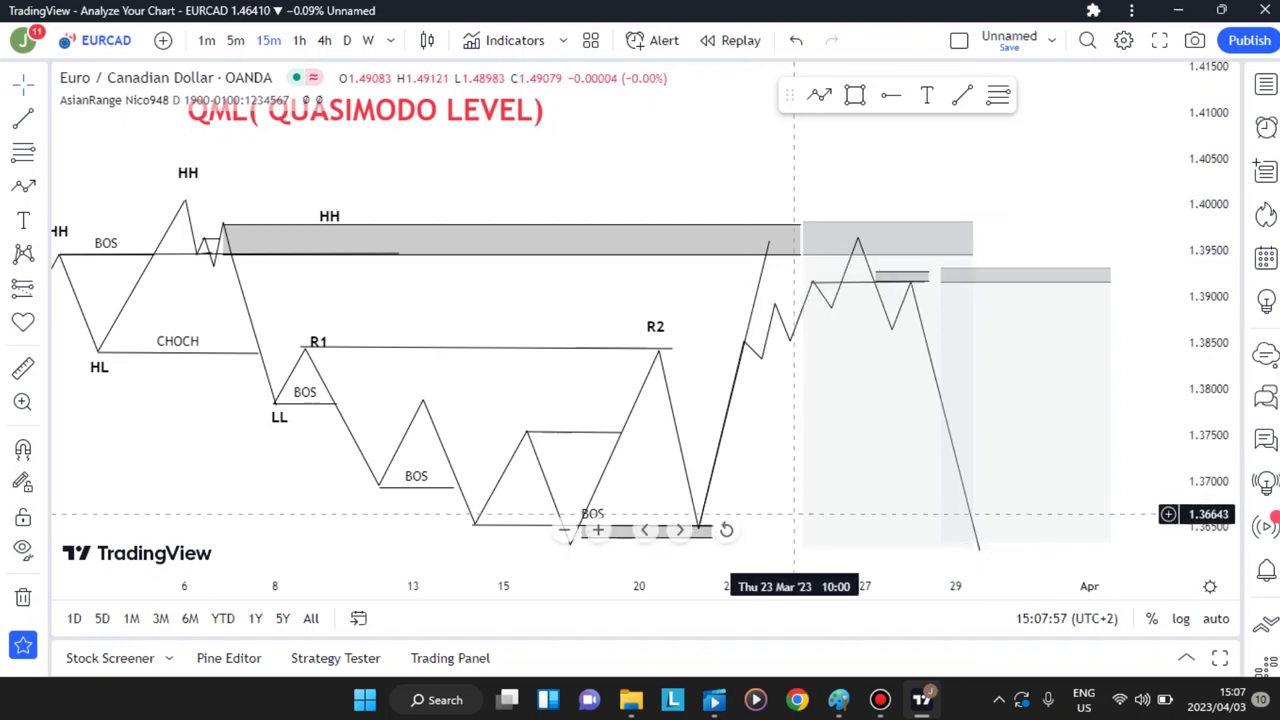
pyautogui.click(1005, 273)
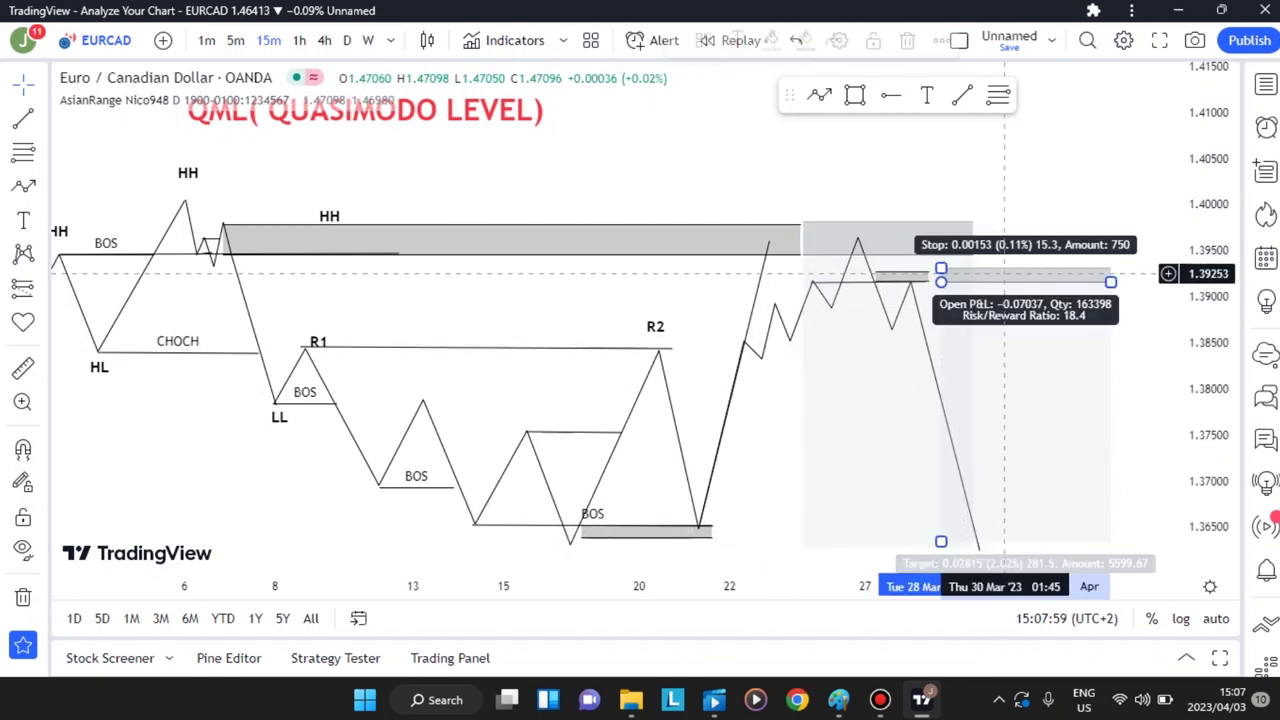
pyautogui.moveTo(1076, 323)
pyautogui.mouseDown()
pyautogui.moveTo(945, 296)
pyautogui.moveTo(823, 300)
pyautogui.moveTo(943, 304)
pyautogui.mouseUp()
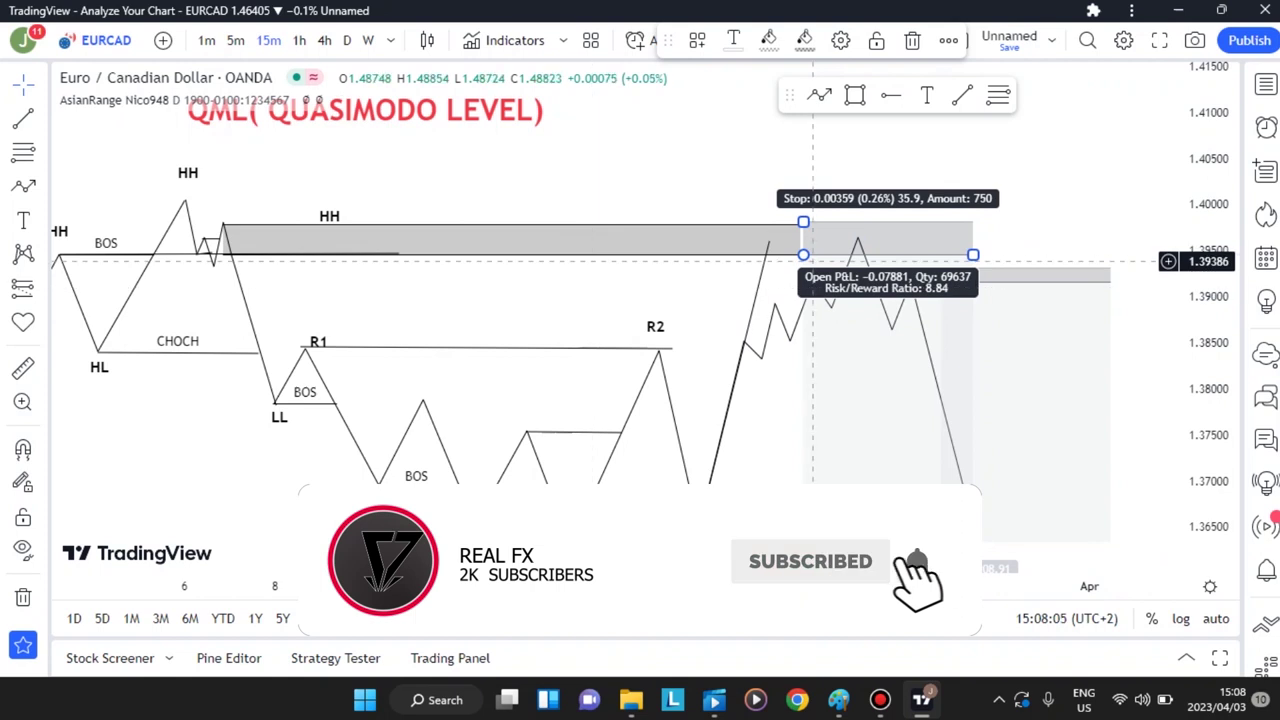
pyautogui.moveTo(560, 289); pyautogui.dragTo(670, 228)
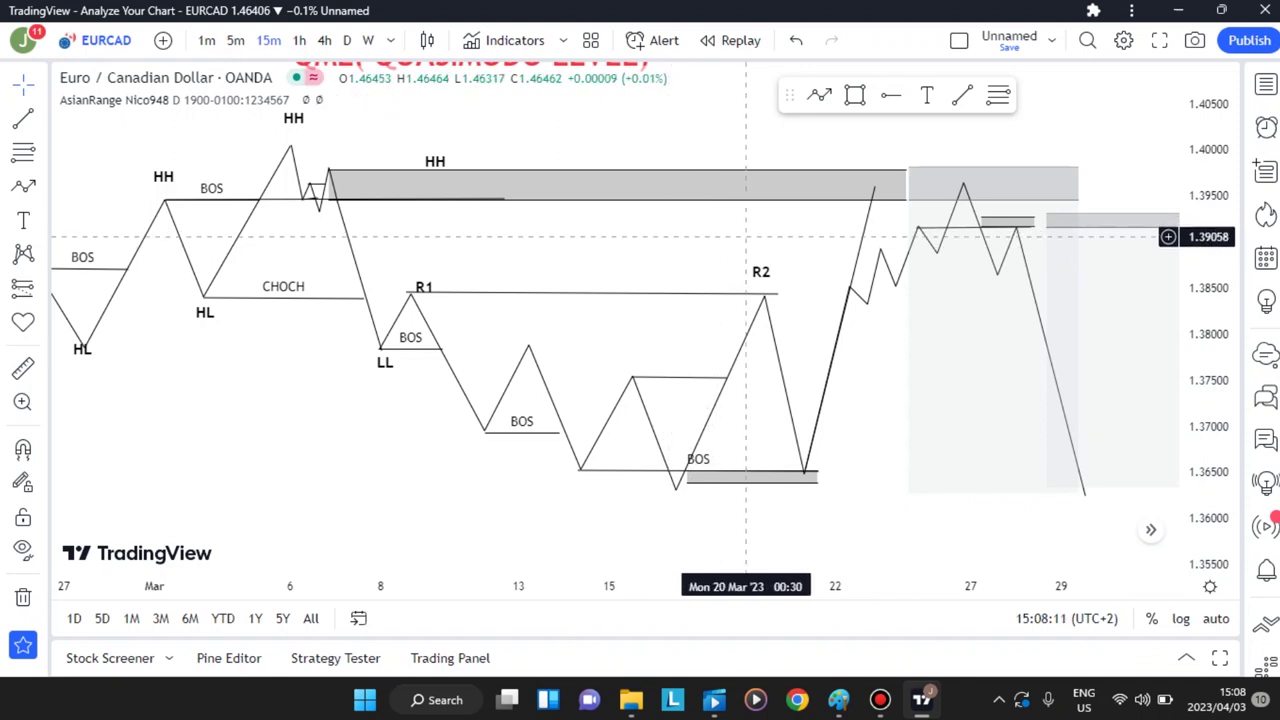
pyautogui.moveTo(746, 234); pyautogui.dragTo(678, 251)
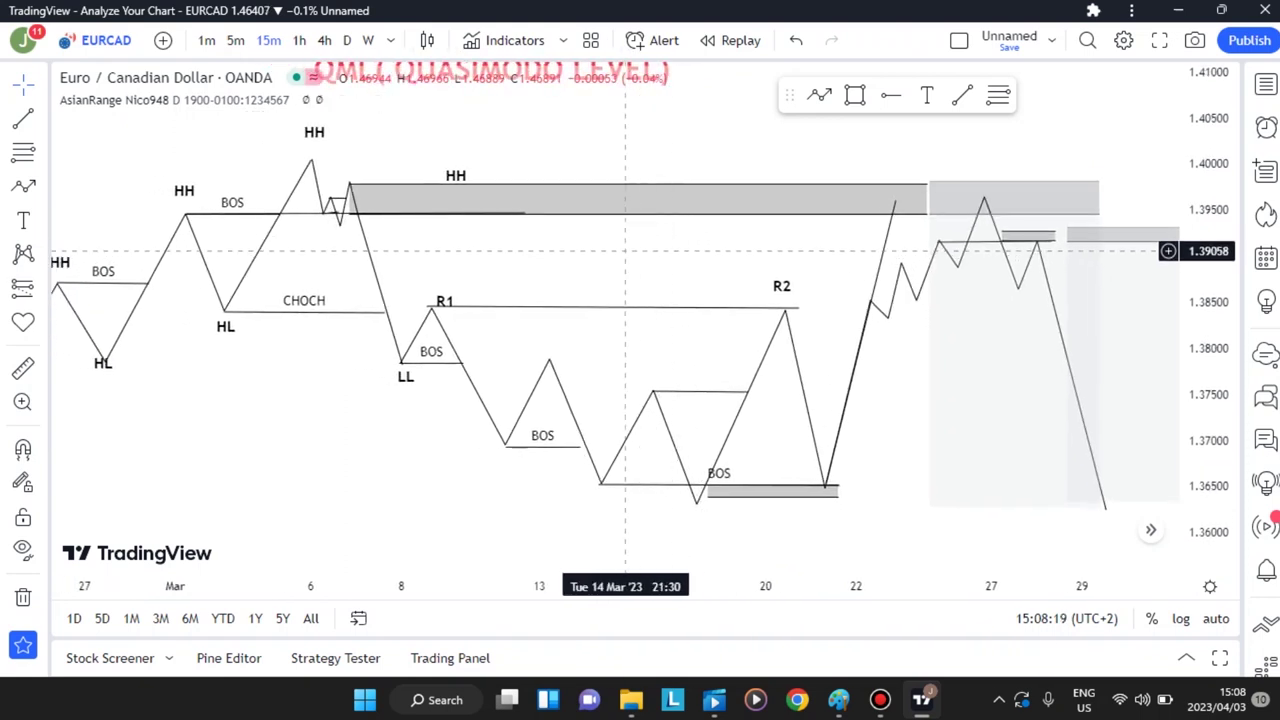
# Step: Draw a rectangle around the initial swings up to LL, from about 1.4051 down to 1.3705, and label it PAST underneath
pyautogui.moveTo(544, 272); pyautogui.dragTo(561, 272)
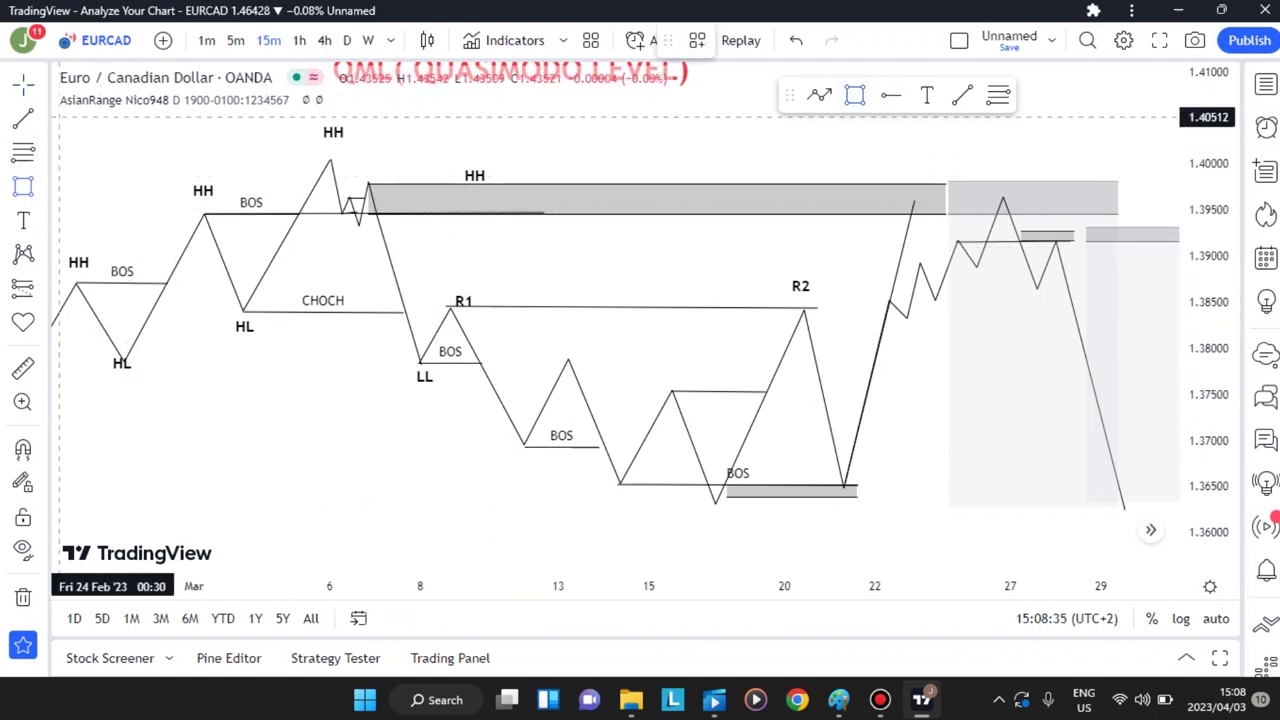
pyautogui.moveTo(59, 117)
pyautogui.mouseDown()
pyautogui.moveTo(326, 152)
pyautogui.moveTo(420, 436)
pyautogui.mouseUp()
pyautogui.click(400, 454)
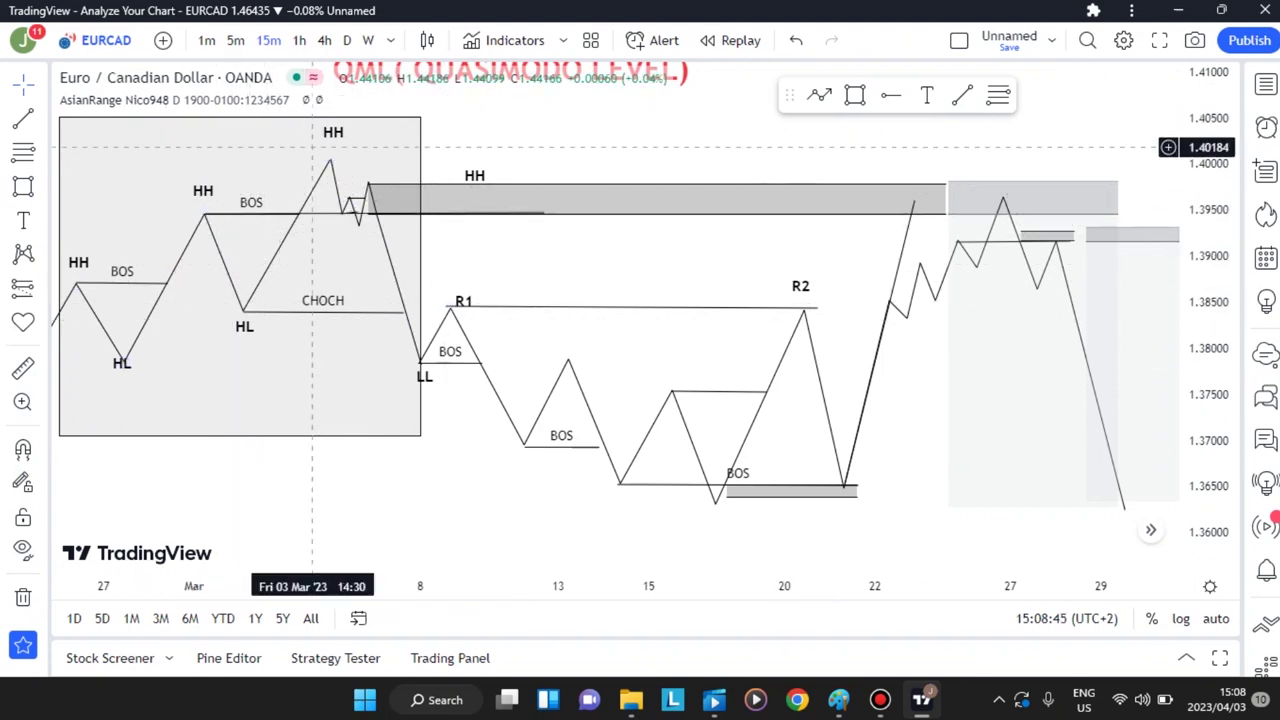
pyautogui.click(23, 220)
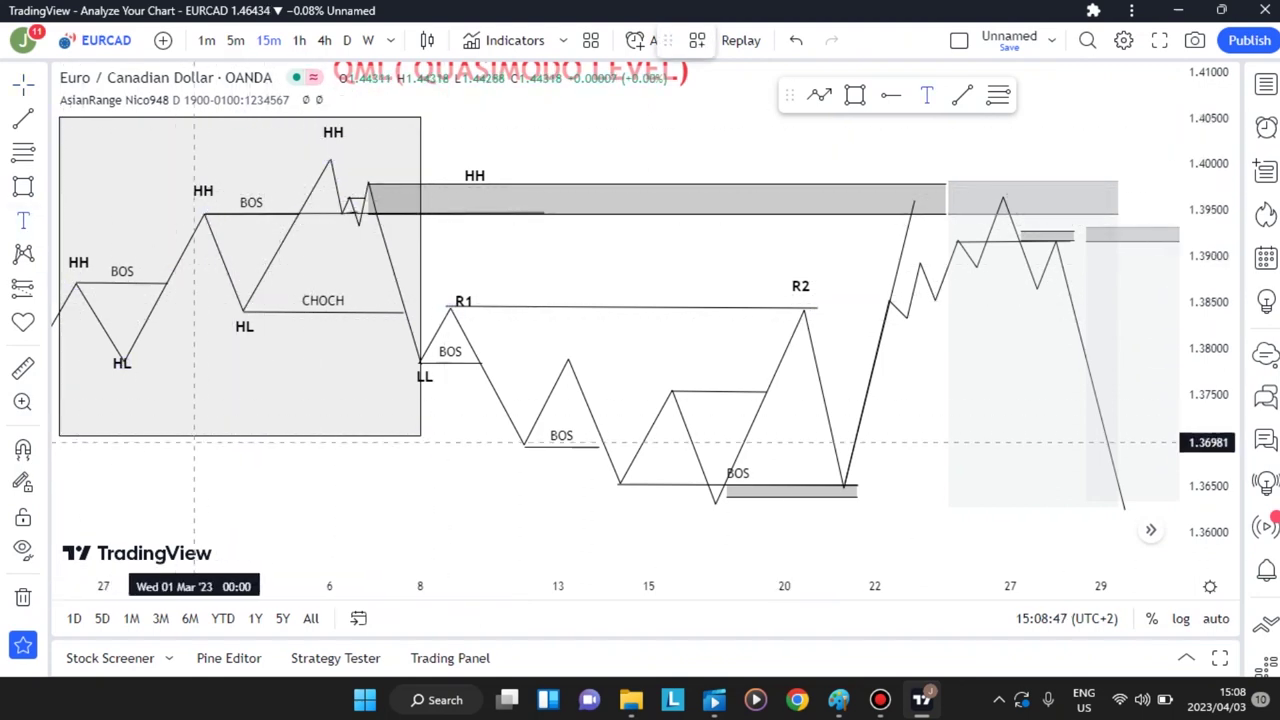
pyautogui.click(204, 457)
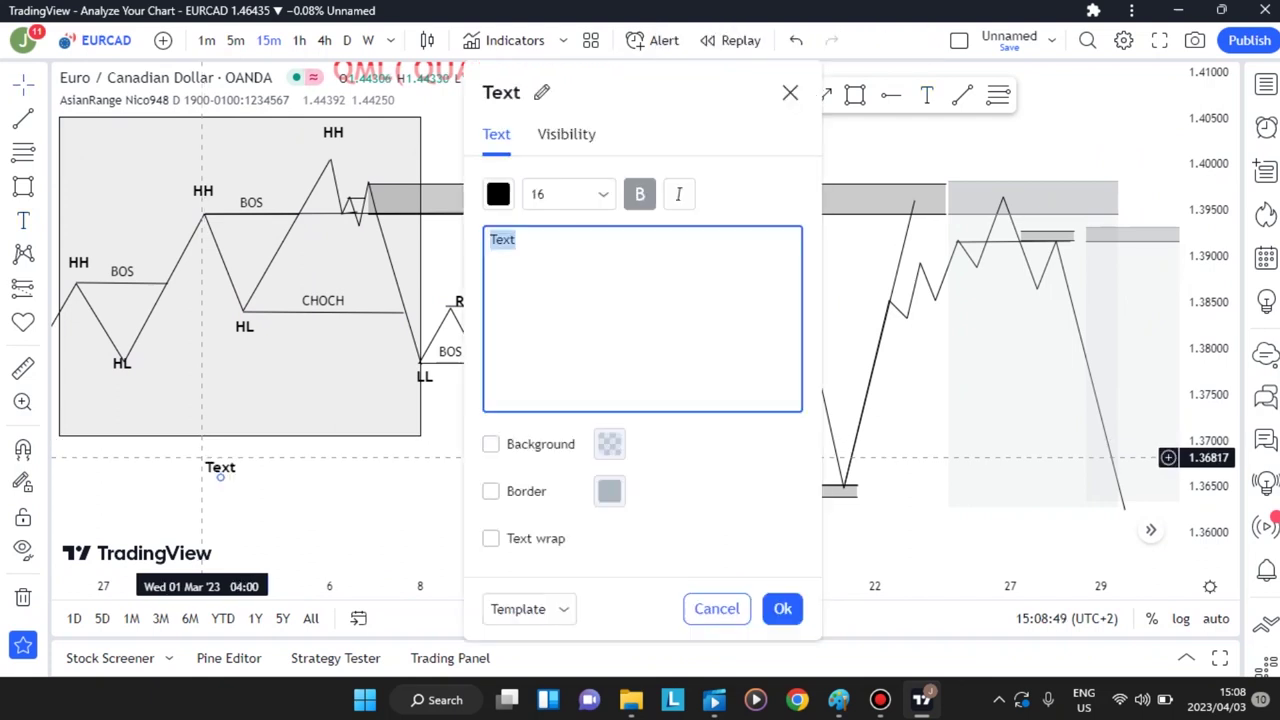
pyautogui.press('BackSpace')
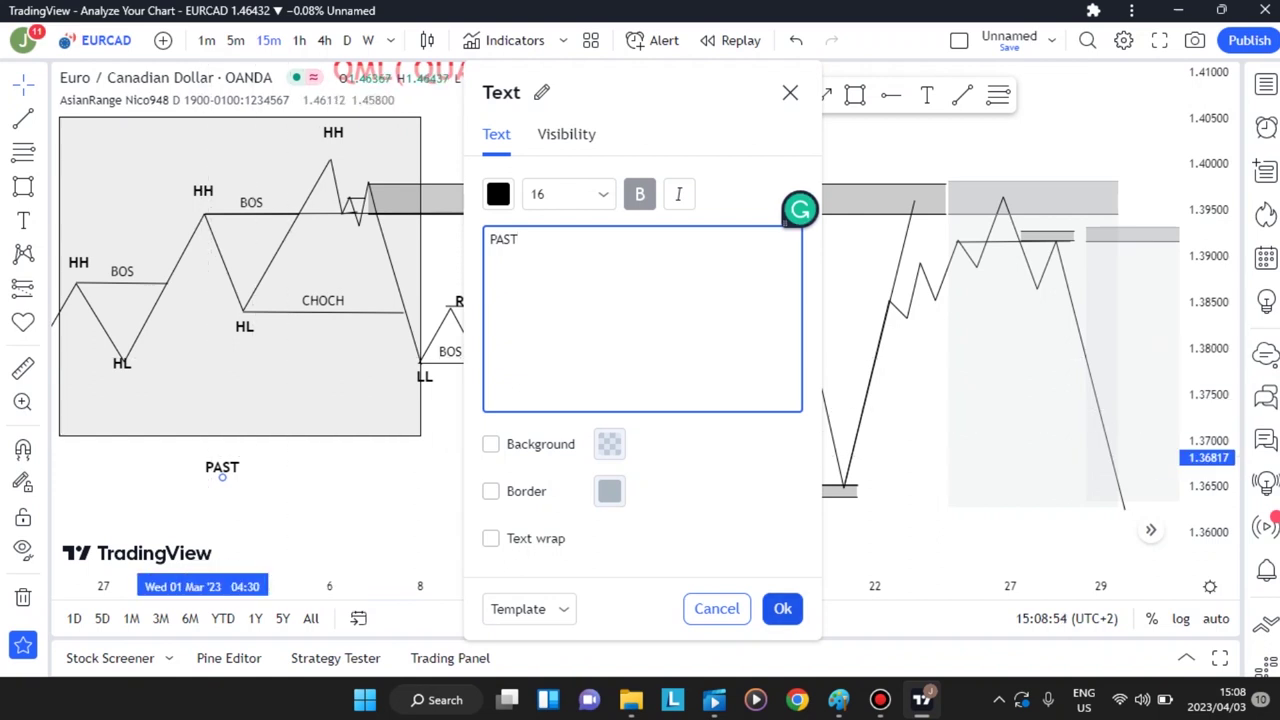
pyautogui.click(782, 608)
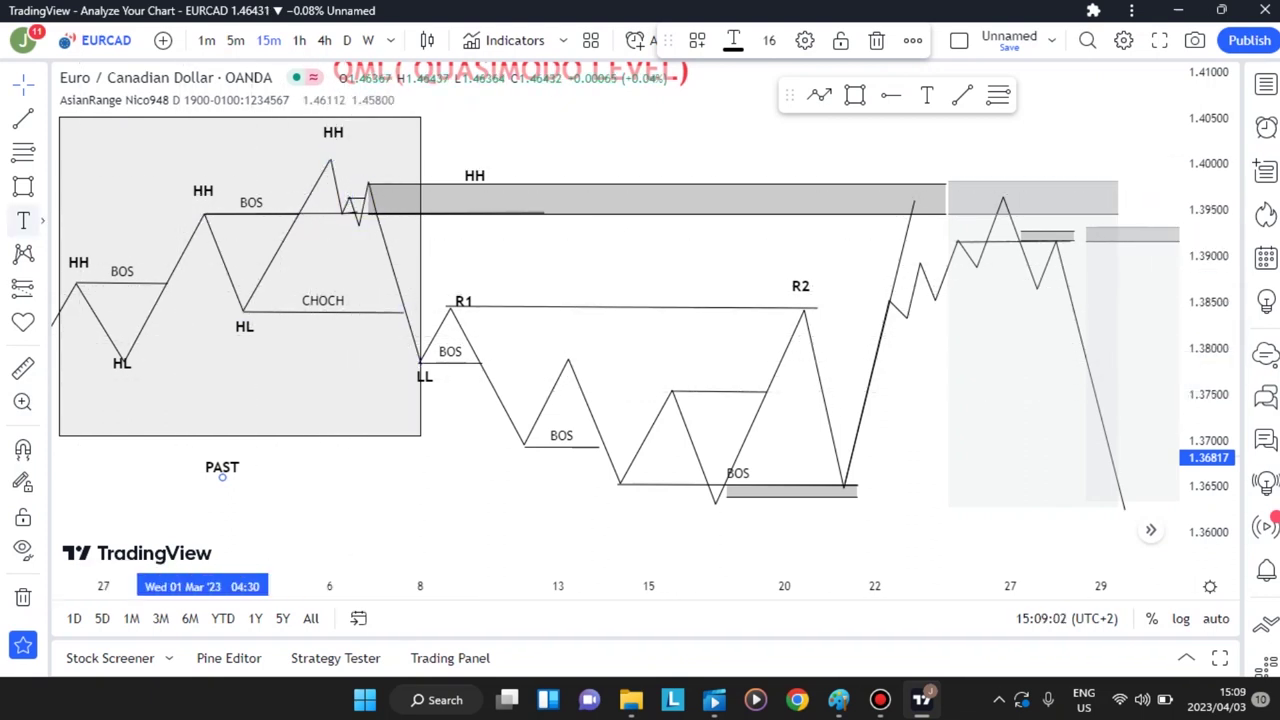
# Step: Draw a rectangle from LL to the start of the return pattern, about 1.4053 down to 1.3586, and label it PROCESS STAGE underneath
pyautogui.click(23, 186)
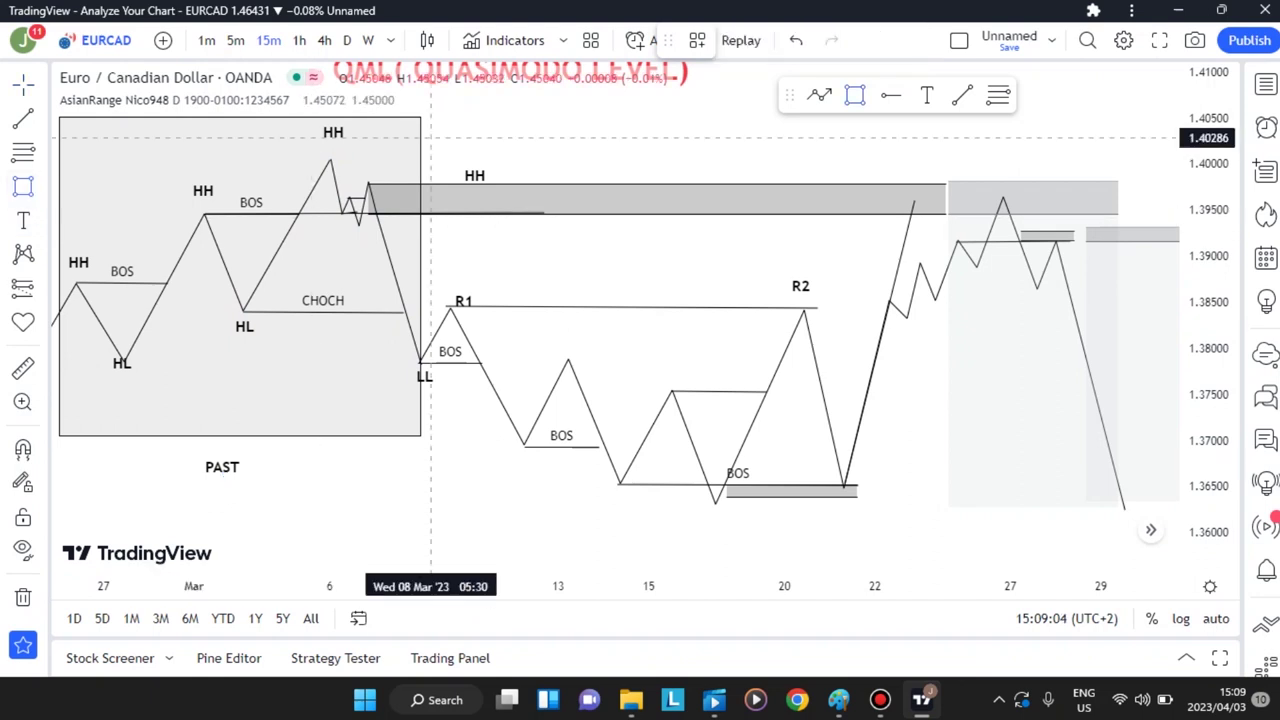
pyautogui.click(423, 117)
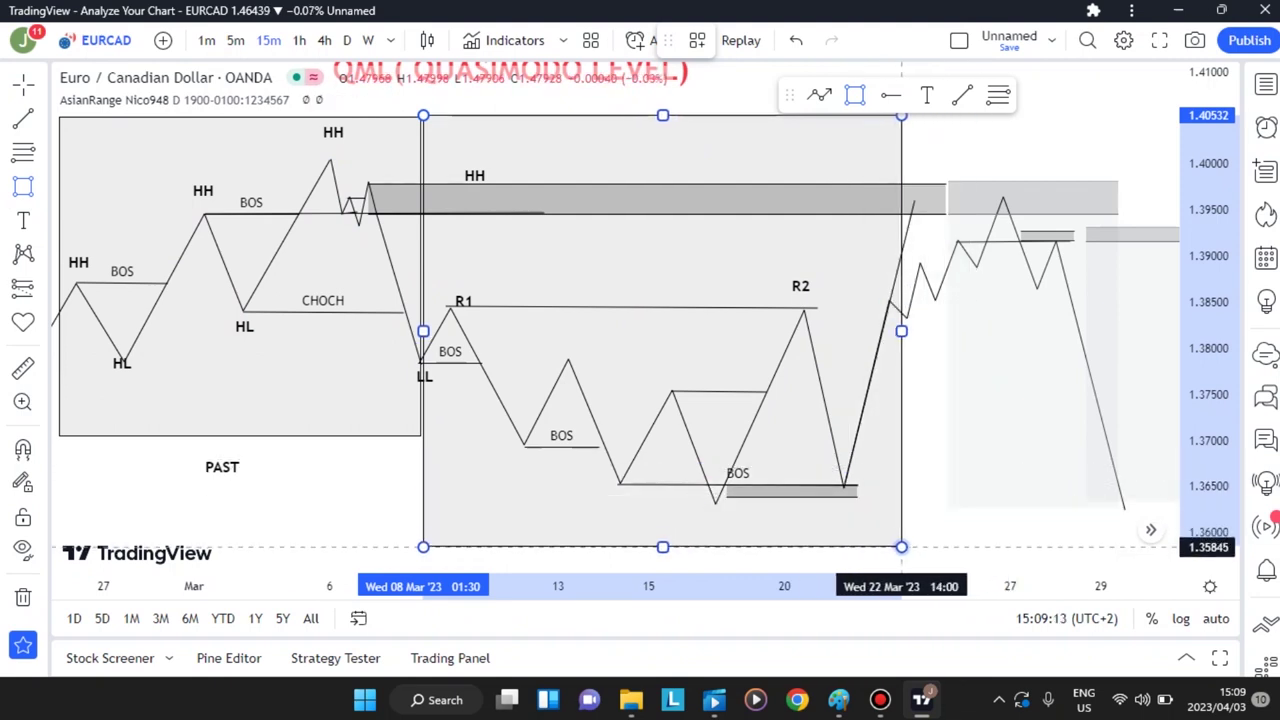
pyautogui.click(900, 546)
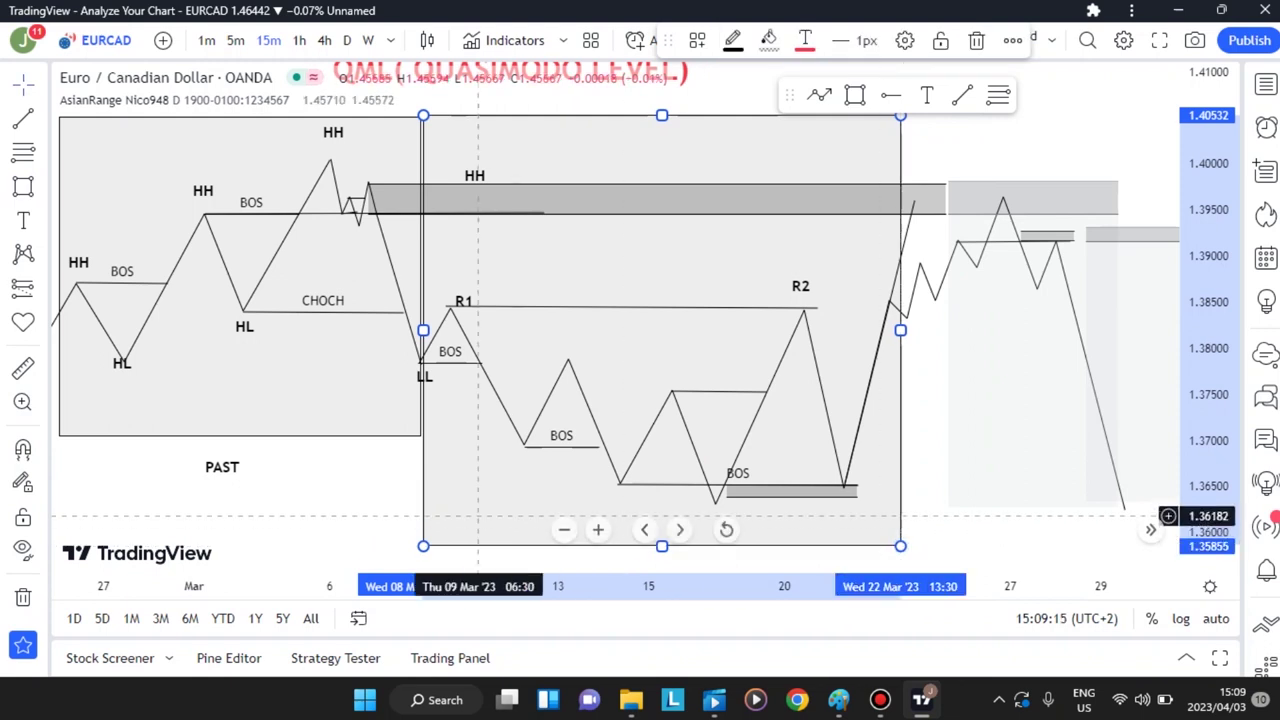
pyautogui.click(413, 507)
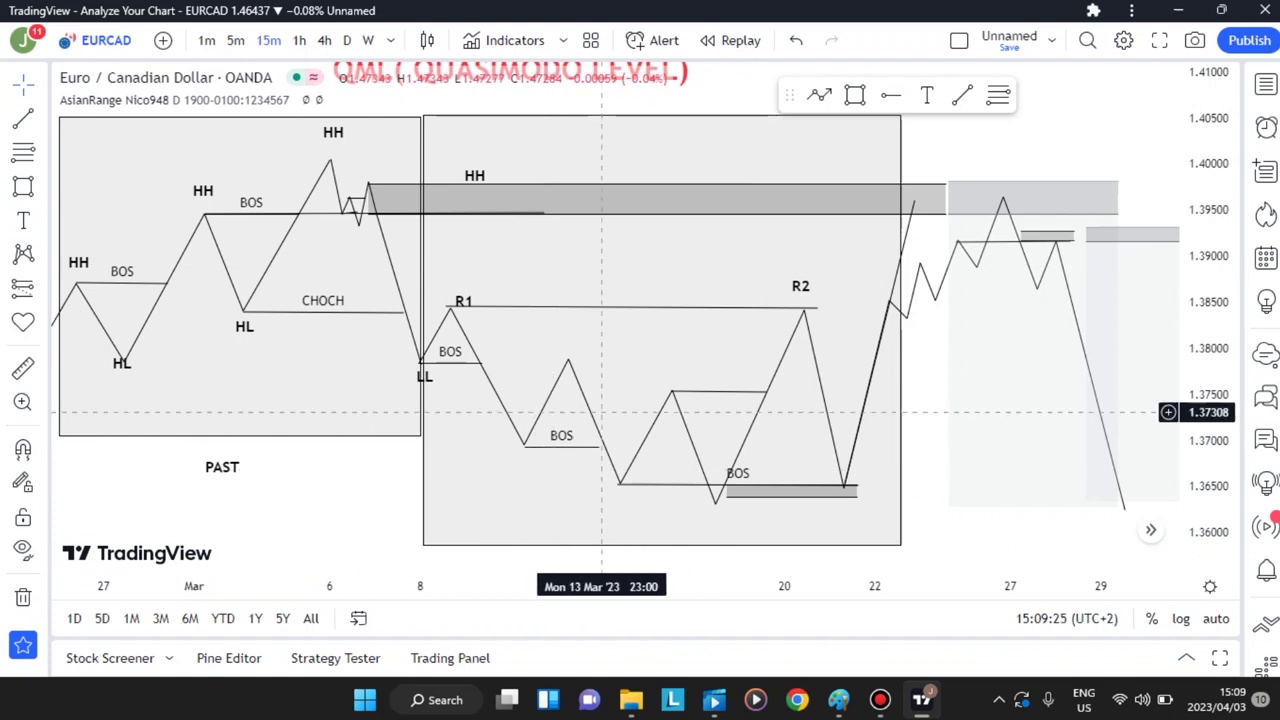
pyautogui.moveTo(346, 472); pyautogui.dragTo(356, 418)
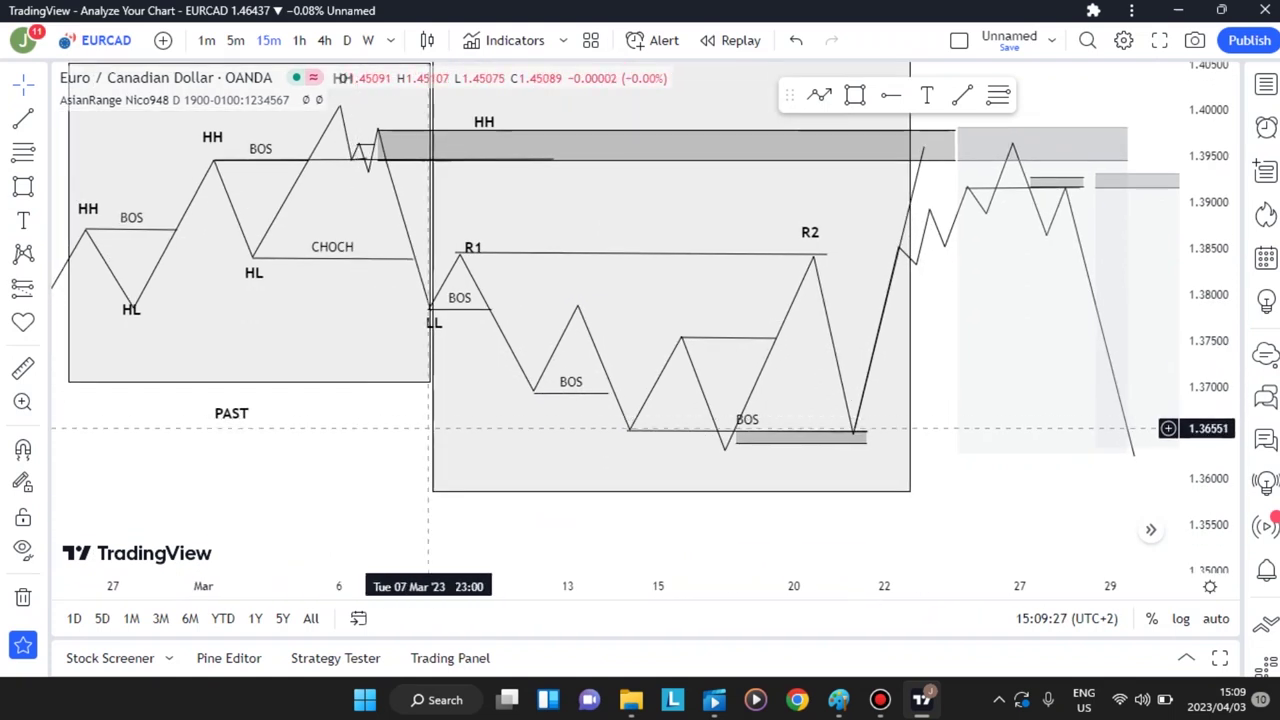
pyautogui.click(926, 95)
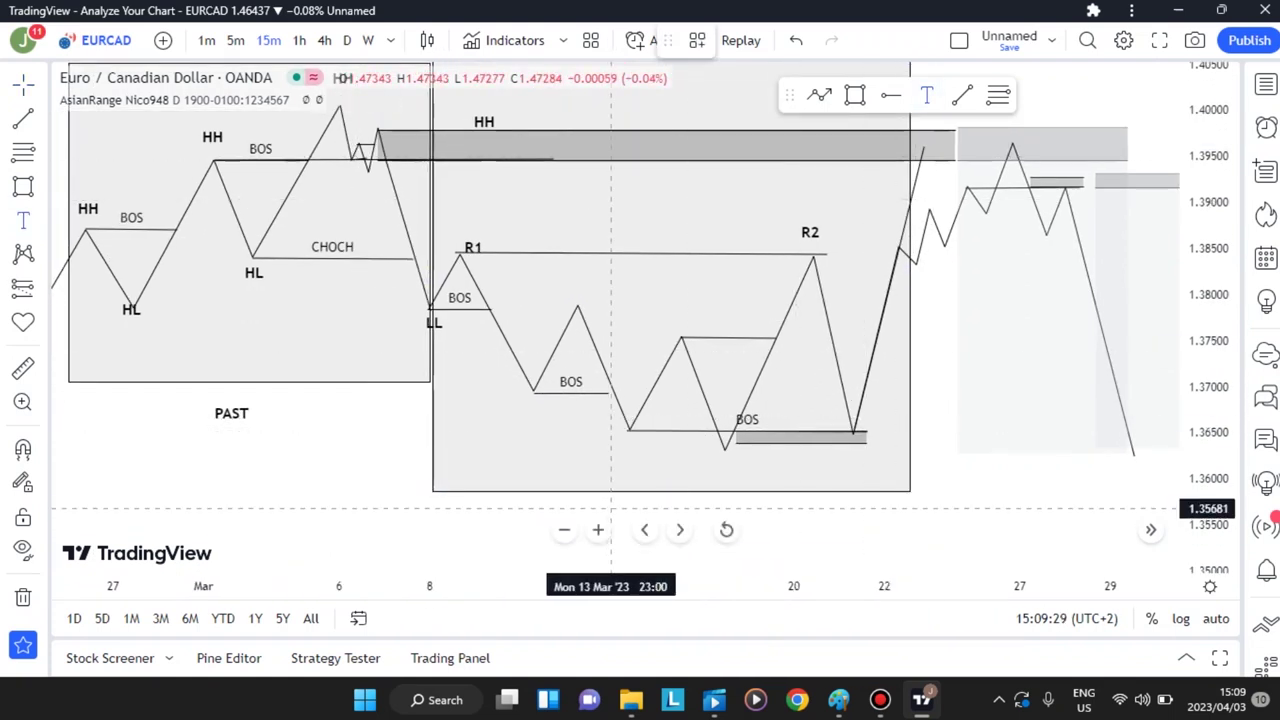
pyautogui.click(612, 508)
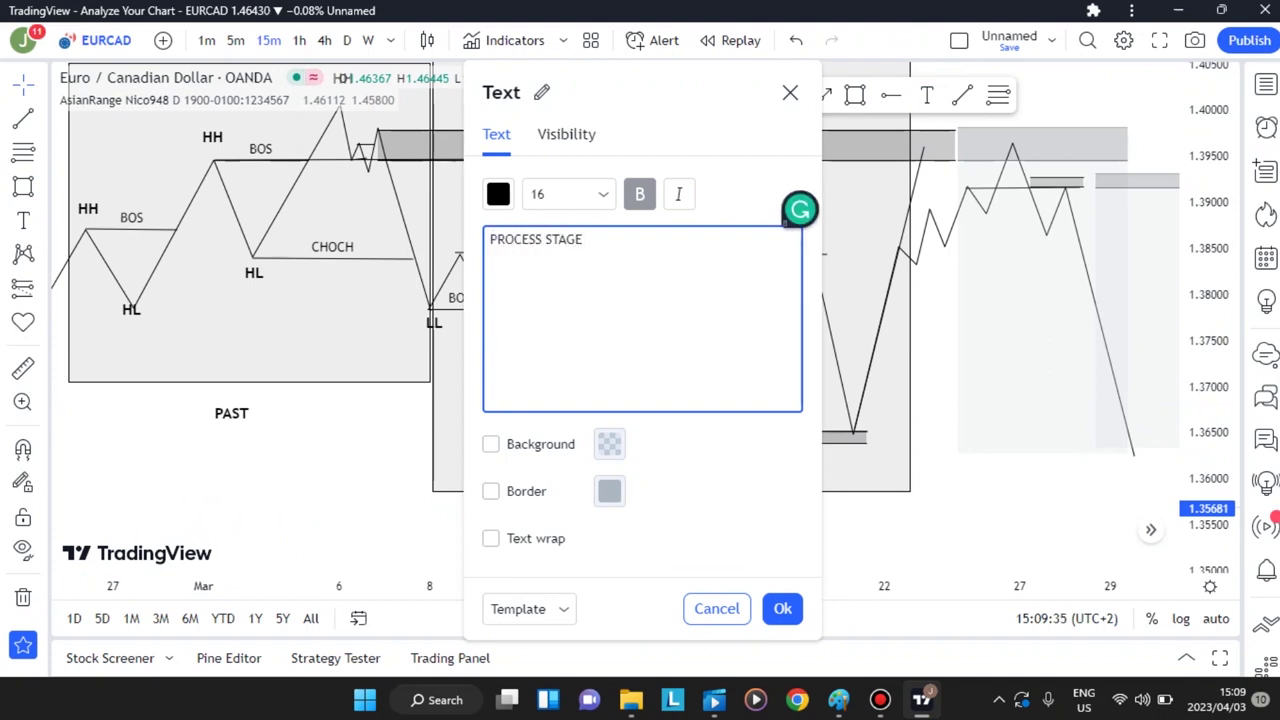
pyautogui.click(782, 608)
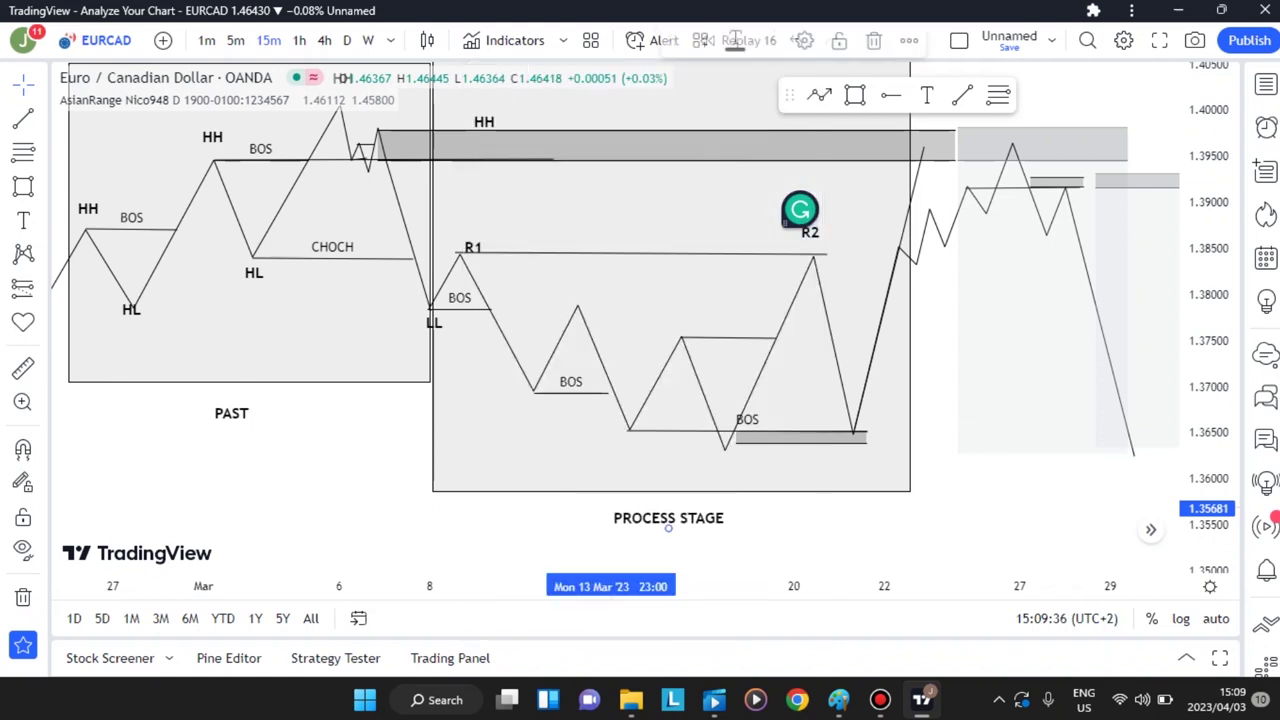
# Step: Move the floating drawing toolbar off the chart and draw a rectangle over the smaller return pattern, from about 1.4055 down to 1.3682
pyautogui.moveTo(929, 419); pyautogui.dragTo(901, 440)
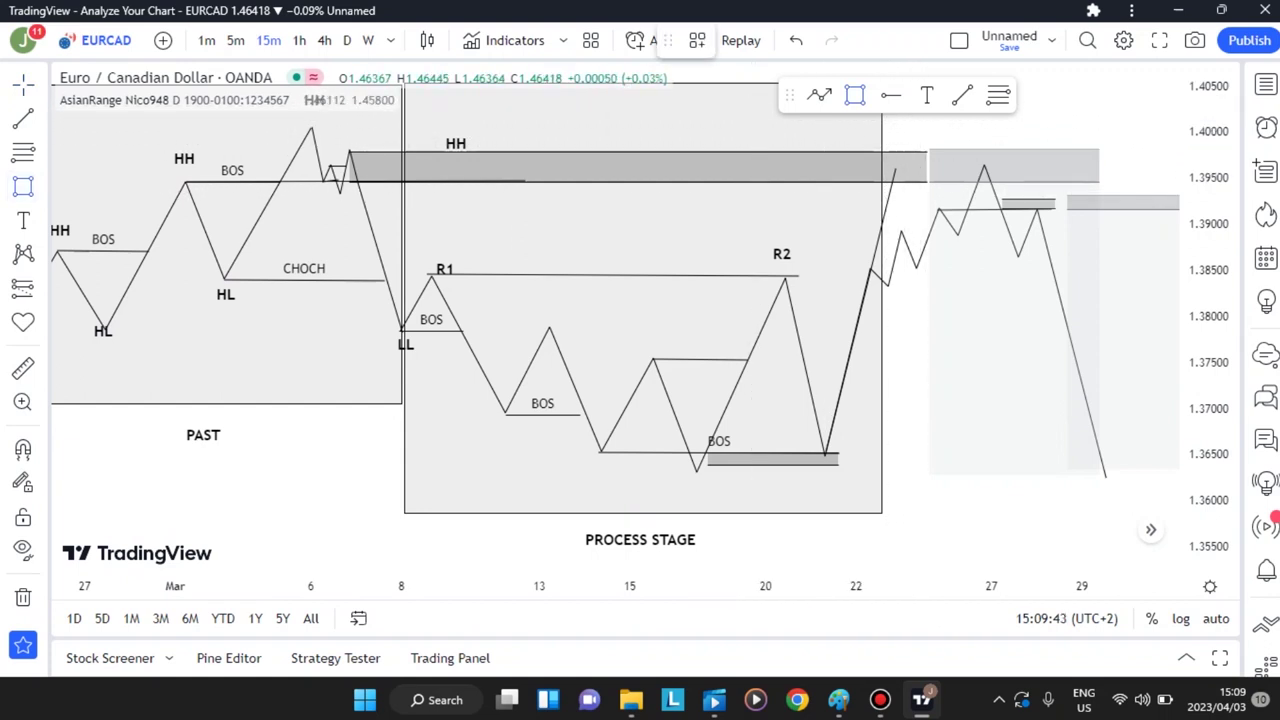
pyautogui.moveTo(790, 95); pyautogui.dragTo(827, 40)
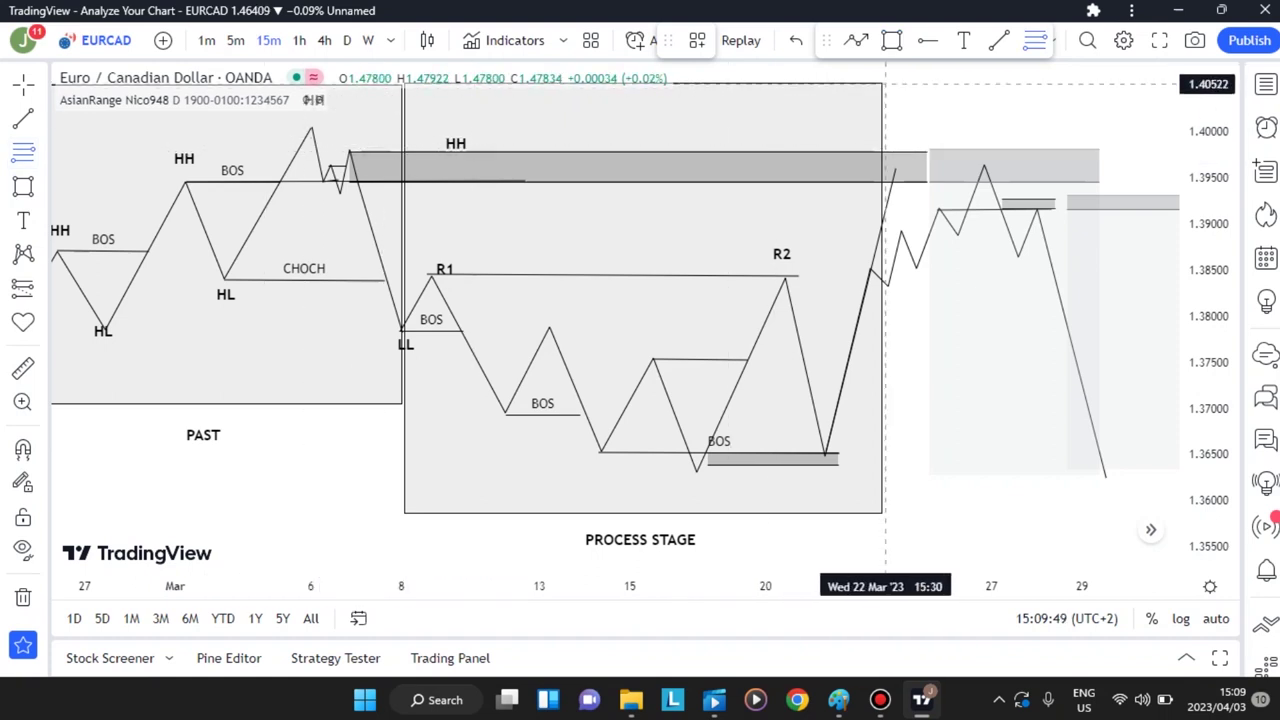
pyautogui.moveTo(885, 84)
pyautogui.mouseDown()
pyautogui.moveTo(960, 95)
pyautogui.moveTo(988, 120)
pyautogui.moveTo(995, 208)
pyautogui.moveTo(986, 146)
pyautogui.mouseUp()
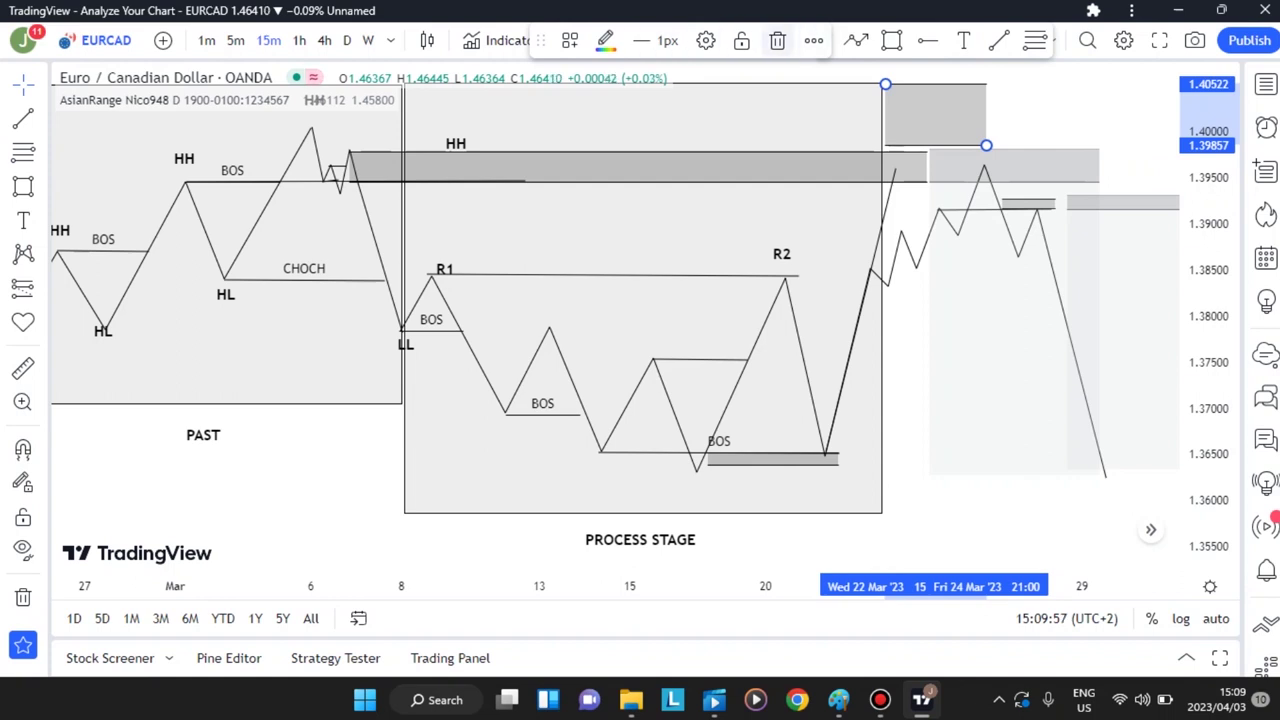
pyautogui.click(778, 40)
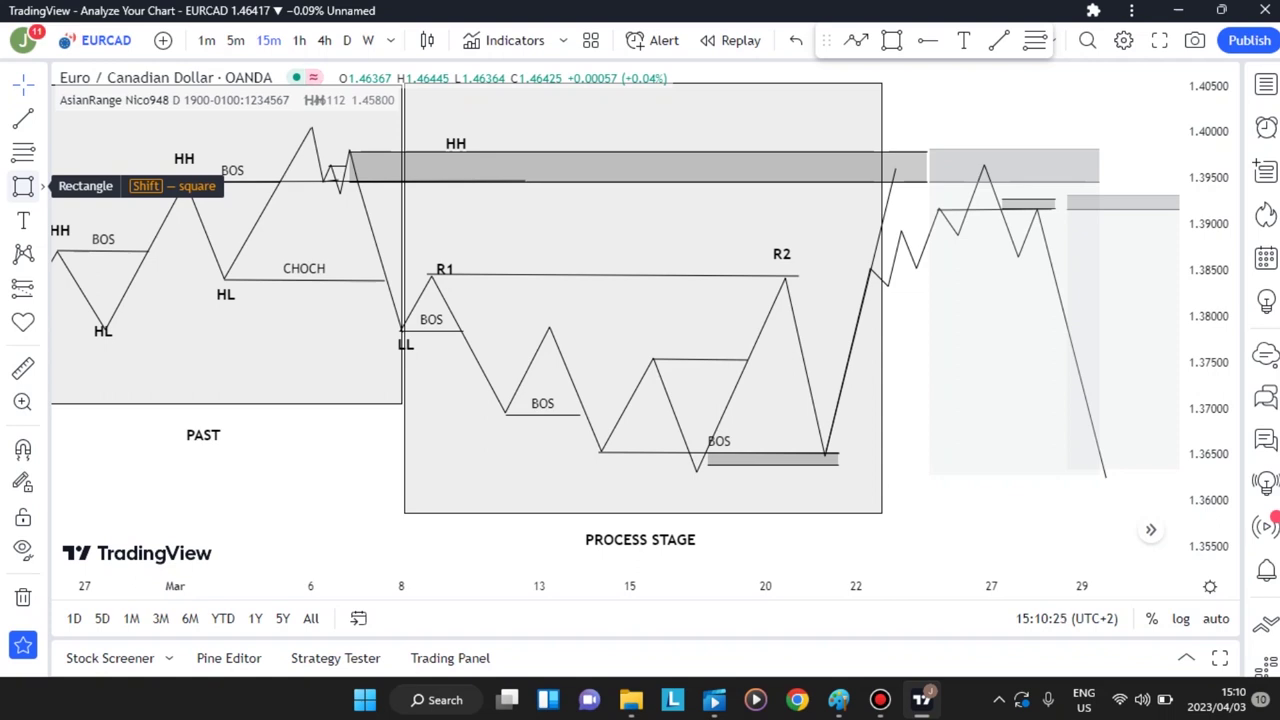
pyautogui.click(23, 186)
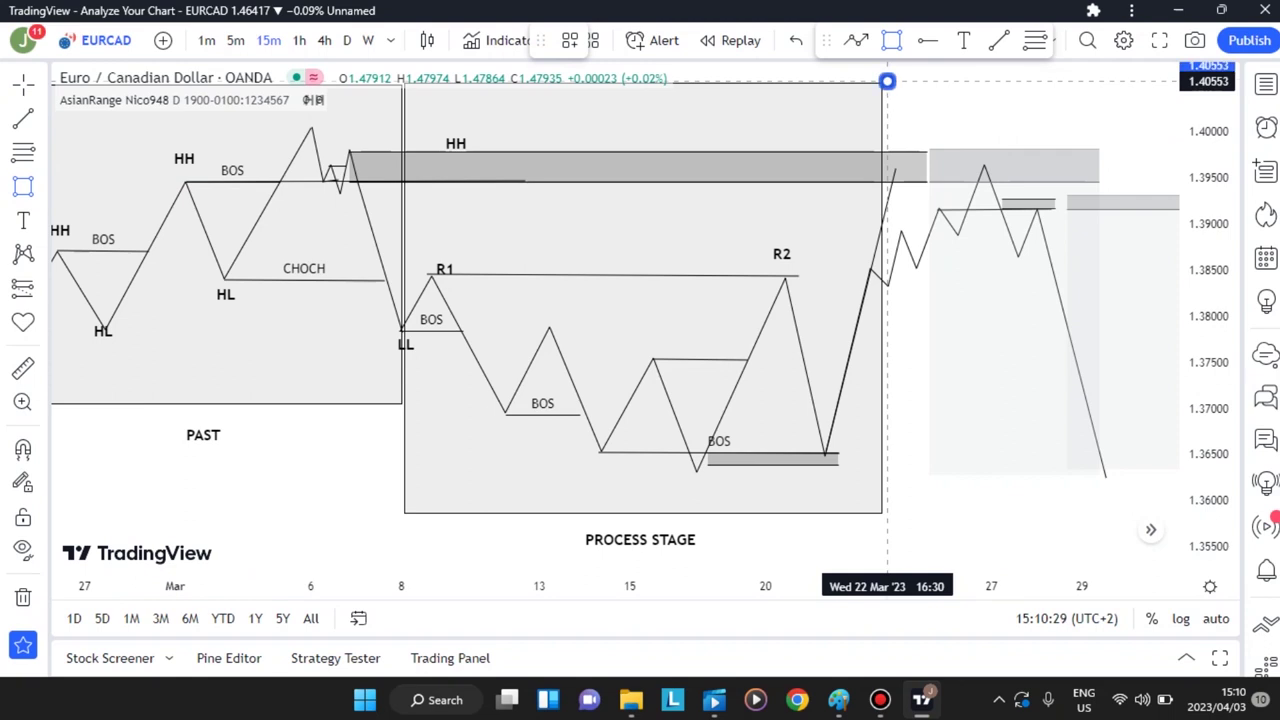
pyautogui.moveTo(887, 81)
pyautogui.mouseDown()
pyautogui.moveTo(1003, 114)
pyautogui.moveTo(1014, 425)
pyautogui.mouseUp()
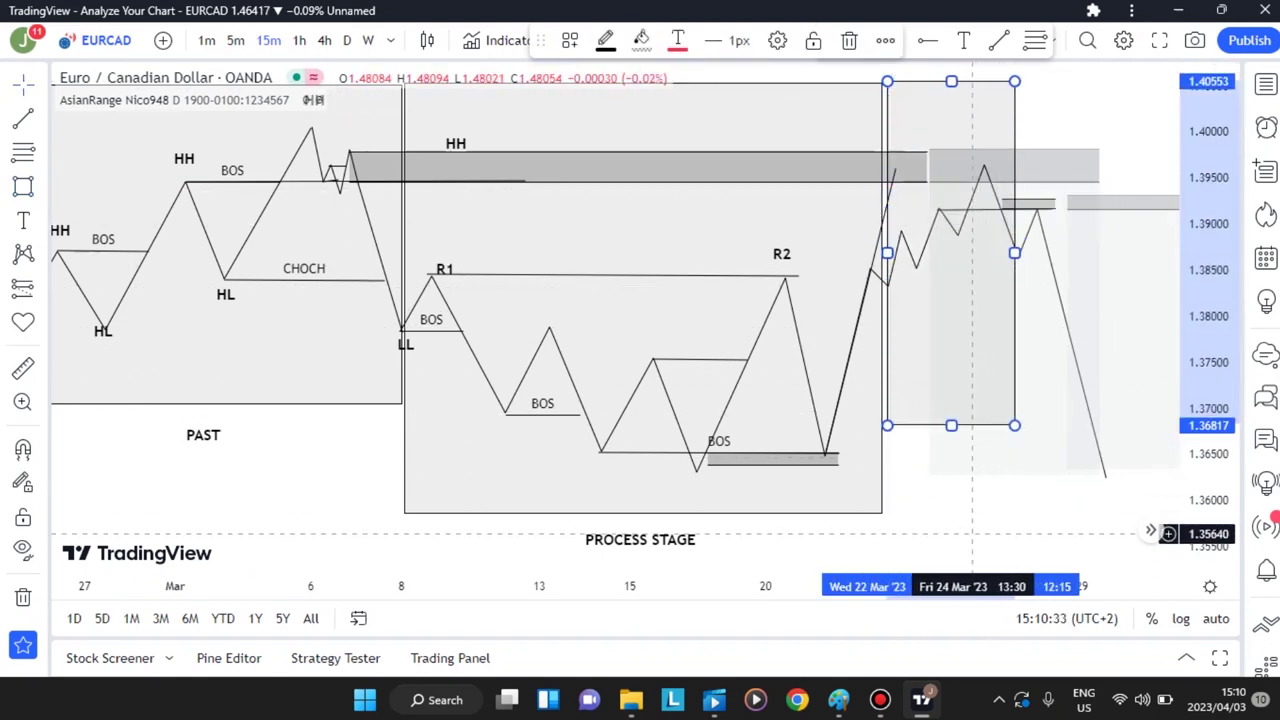
pyautogui.click(972, 532)
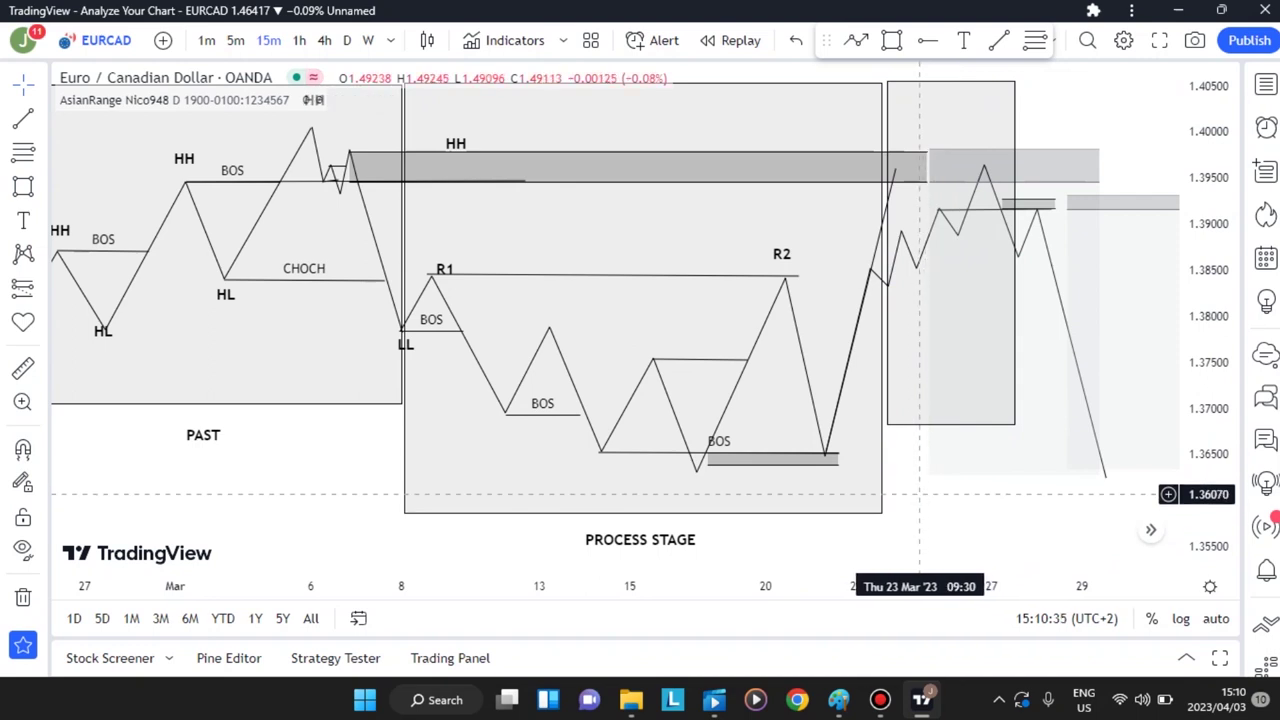
pyautogui.click(930, 476)
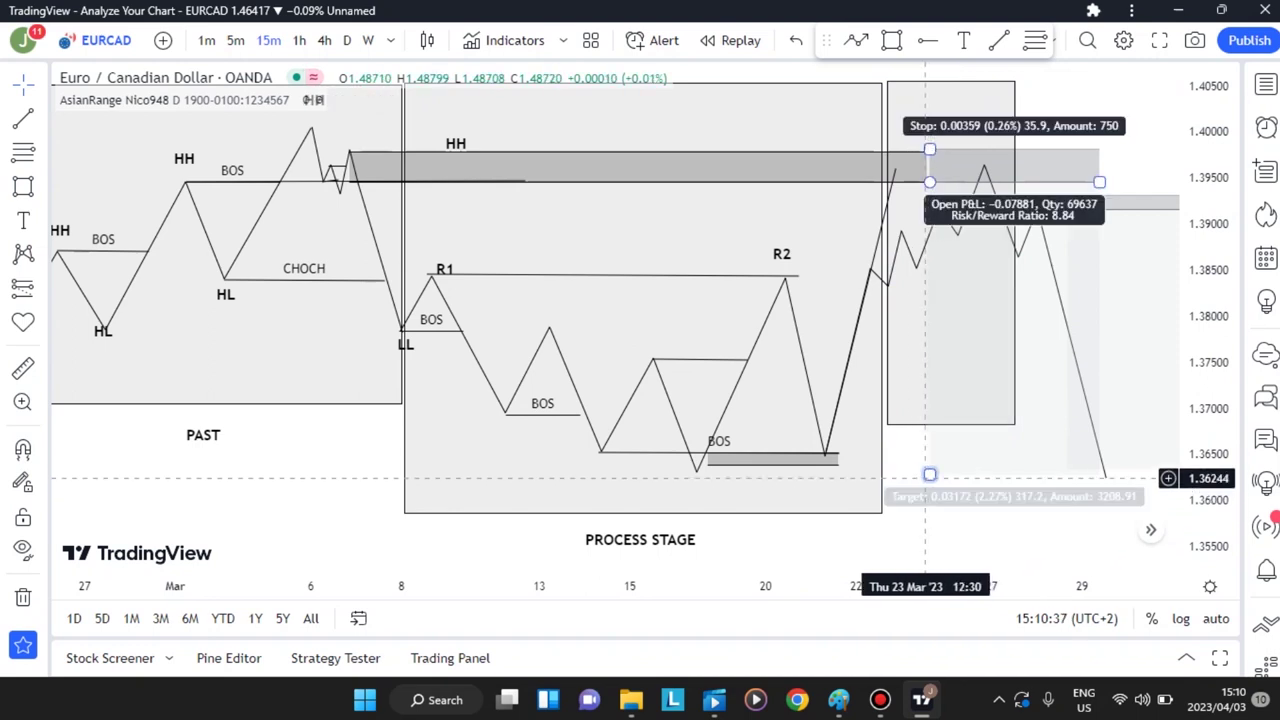
pyautogui.click(771, 380)
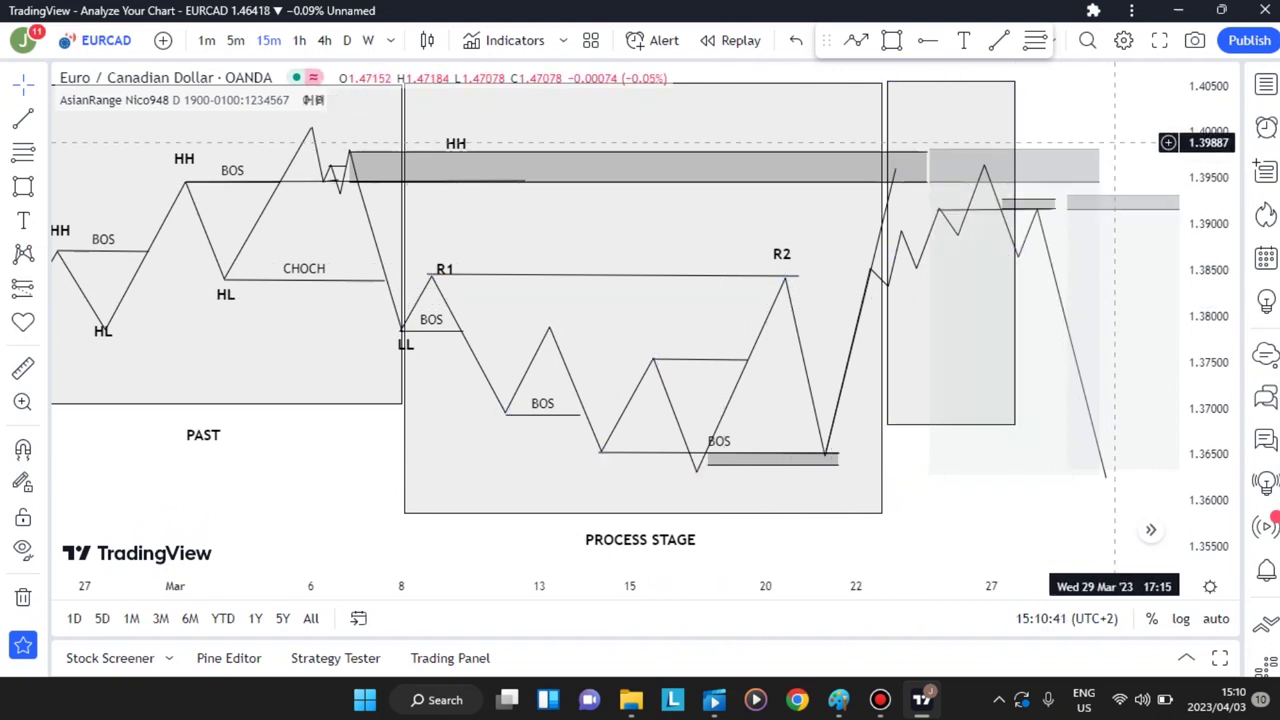
pyautogui.moveTo(1123, 130); pyautogui.dragTo(1086, 136)
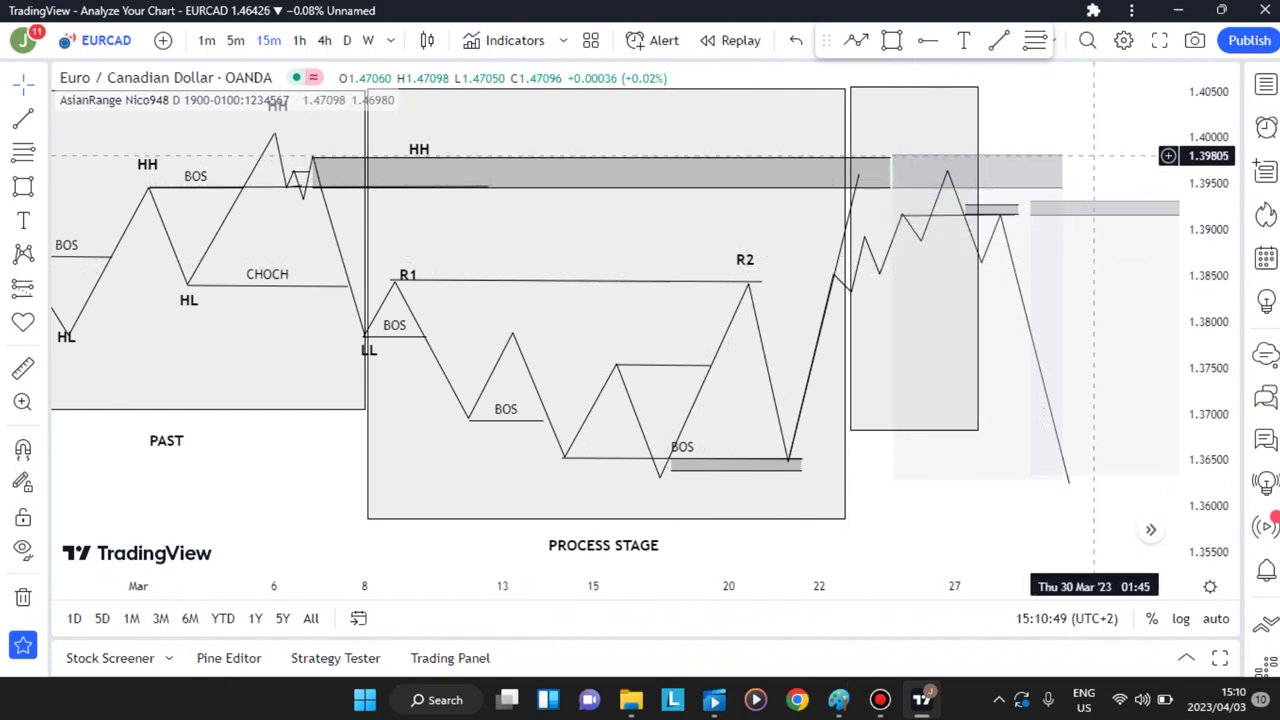
pyautogui.moveTo(1100, 153); pyautogui.dragTo(1111, 149)
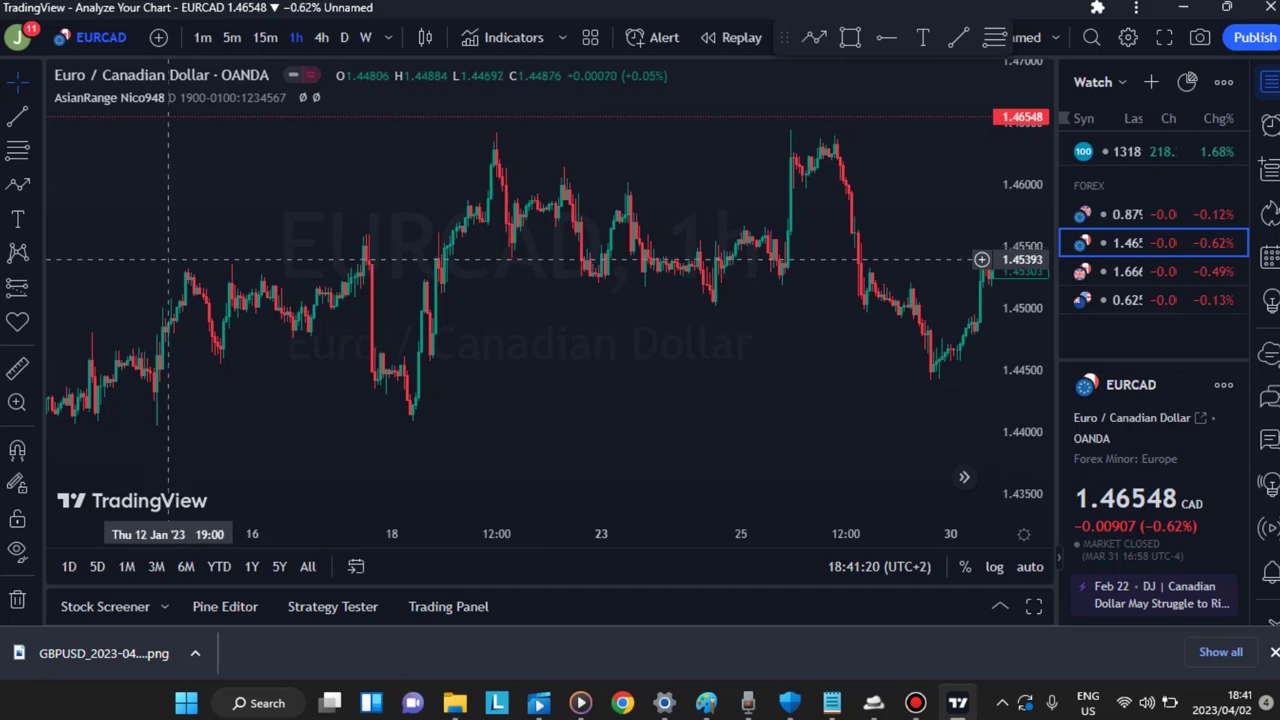
# Step: Trace the hourly EURCAD swings with a path from the 12 January low to the low before 30 January, and remove it
pyautogui.click(18, 185)
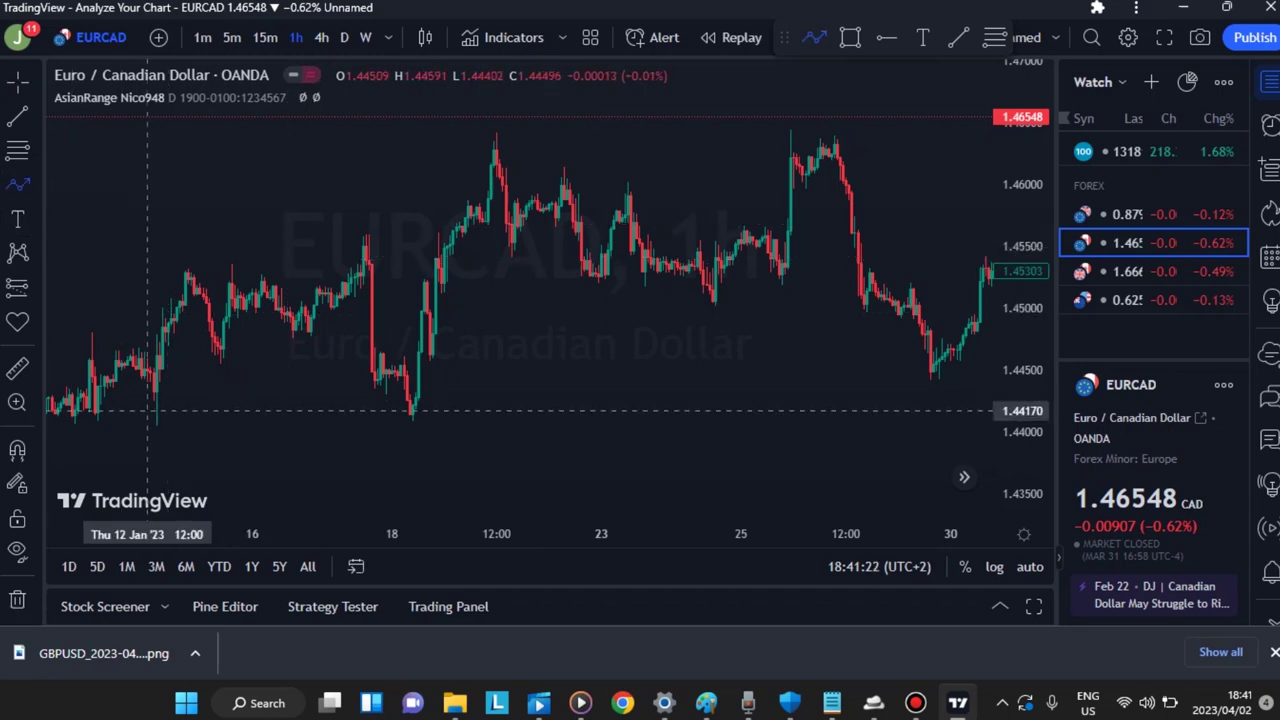
pyautogui.click(157, 424)
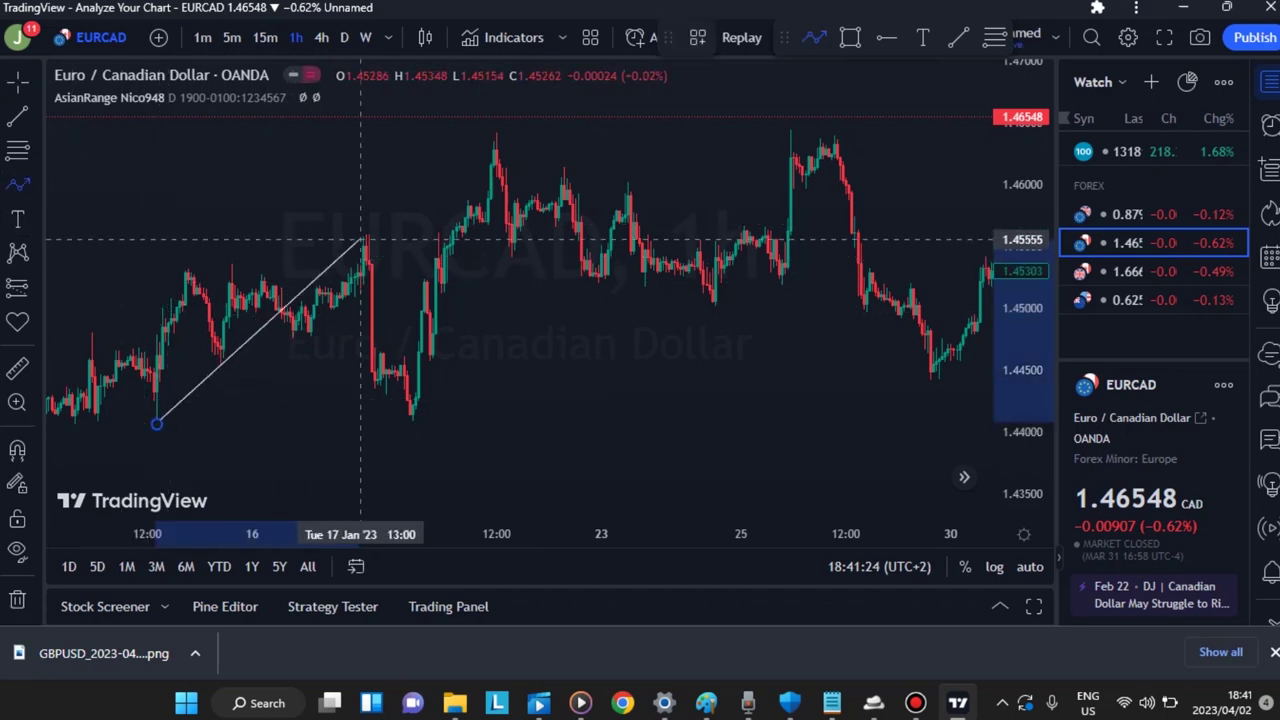
pyautogui.click(366, 236)
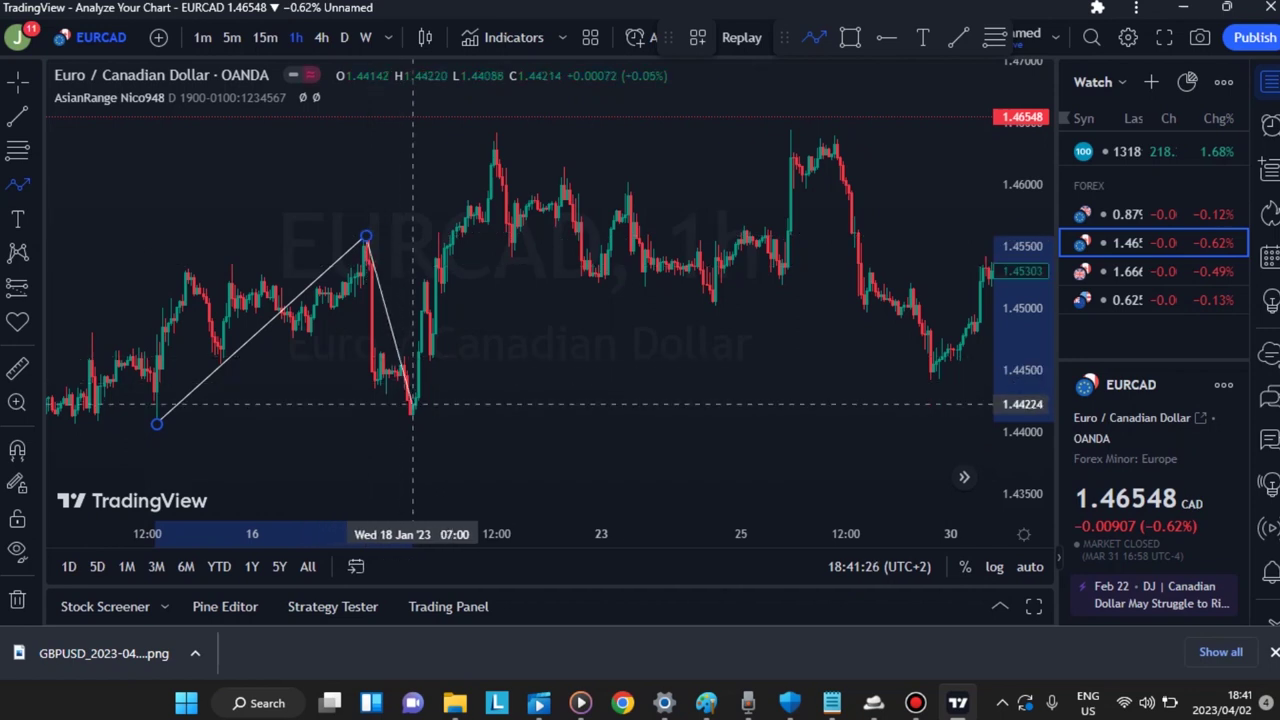
pyautogui.click(412, 410)
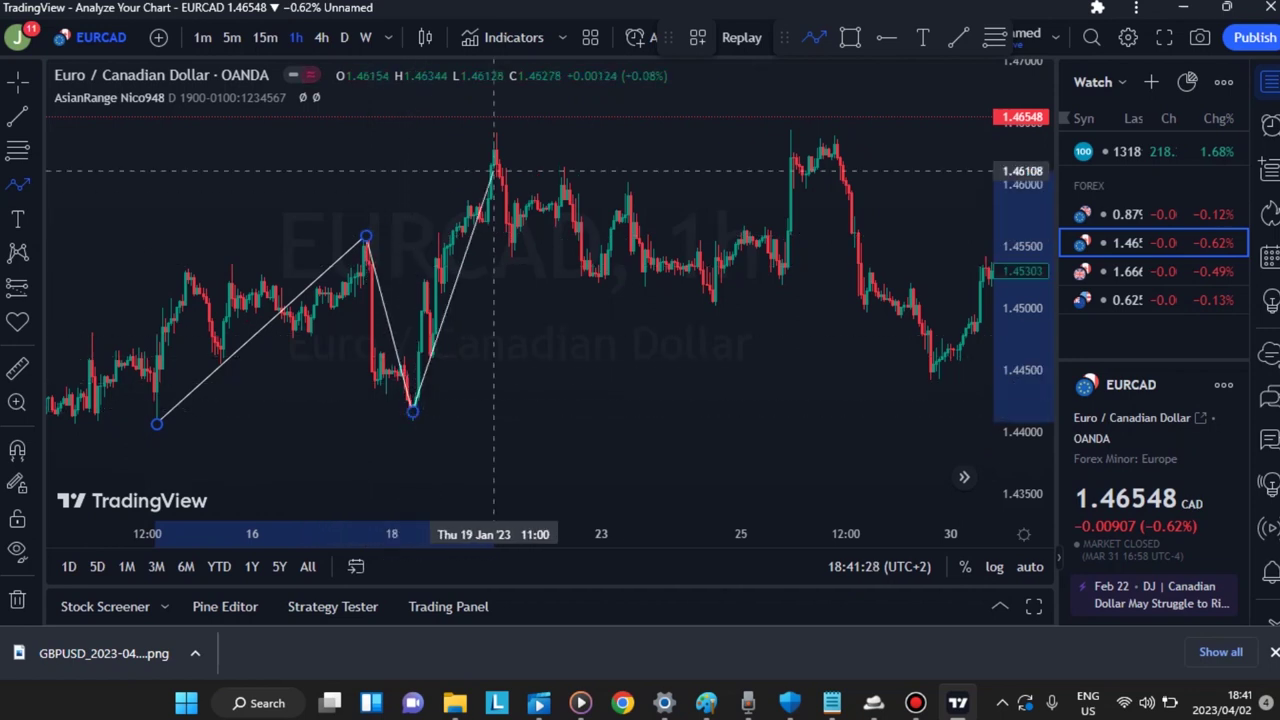
pyautogui.click(498, 145)
pyautogui.click(715, 298)
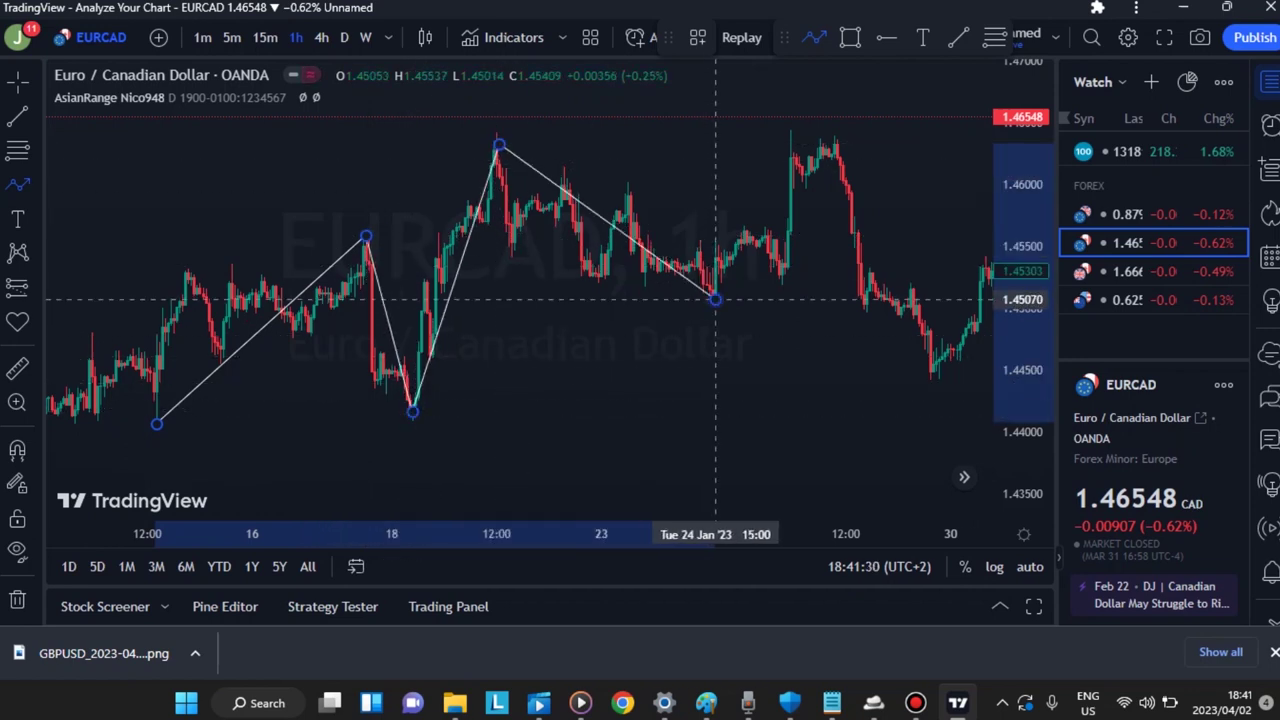
pyautogui.click(793, 122)
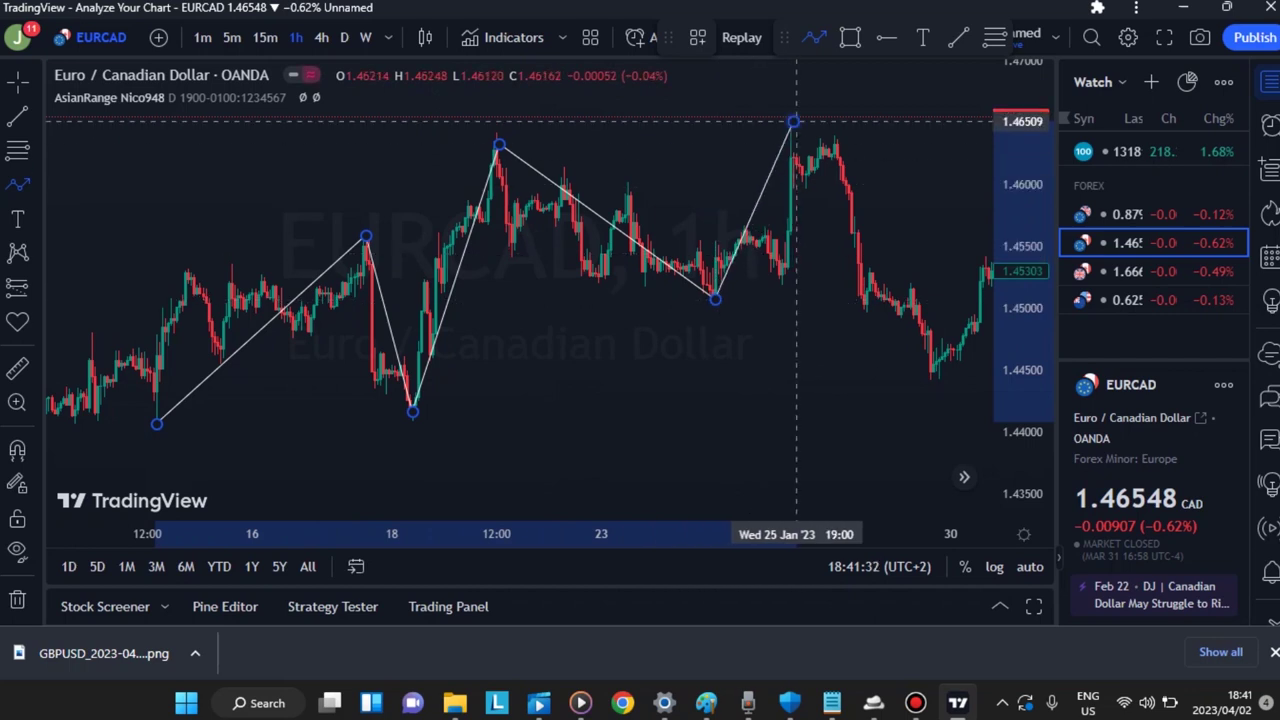
pyautogui.click(934, 372)
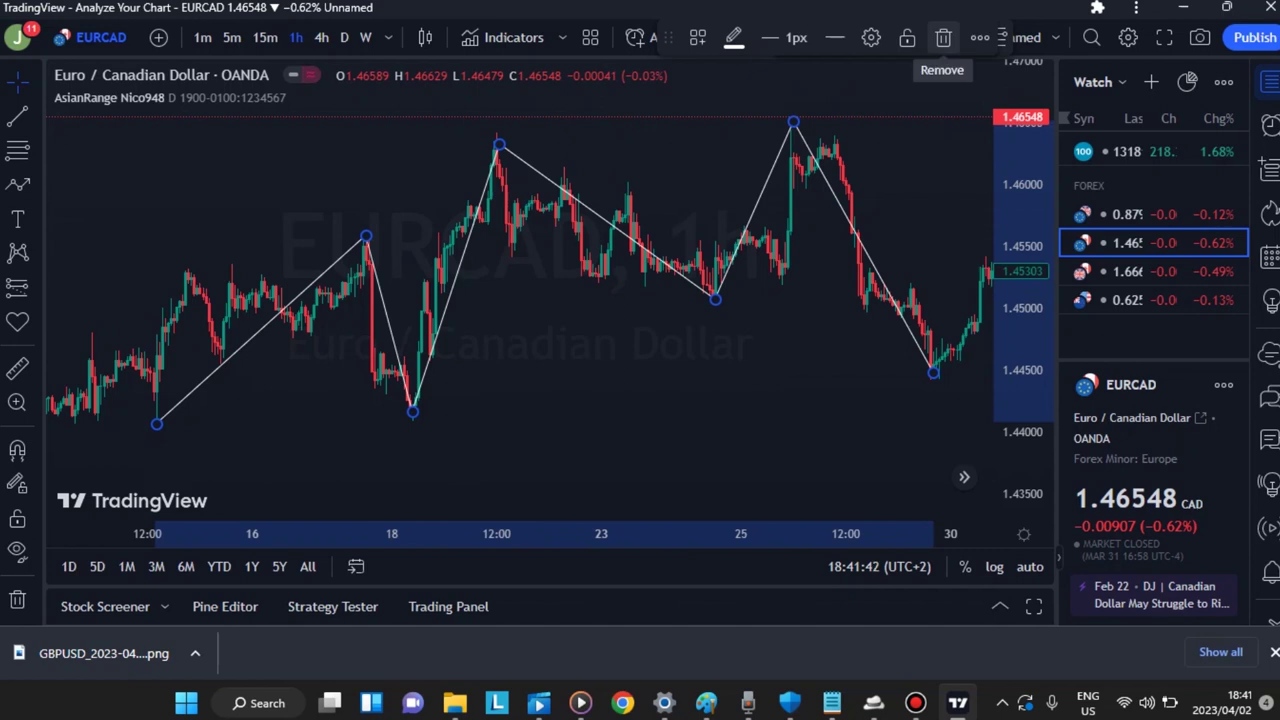
pyautogui.click(943, 37)
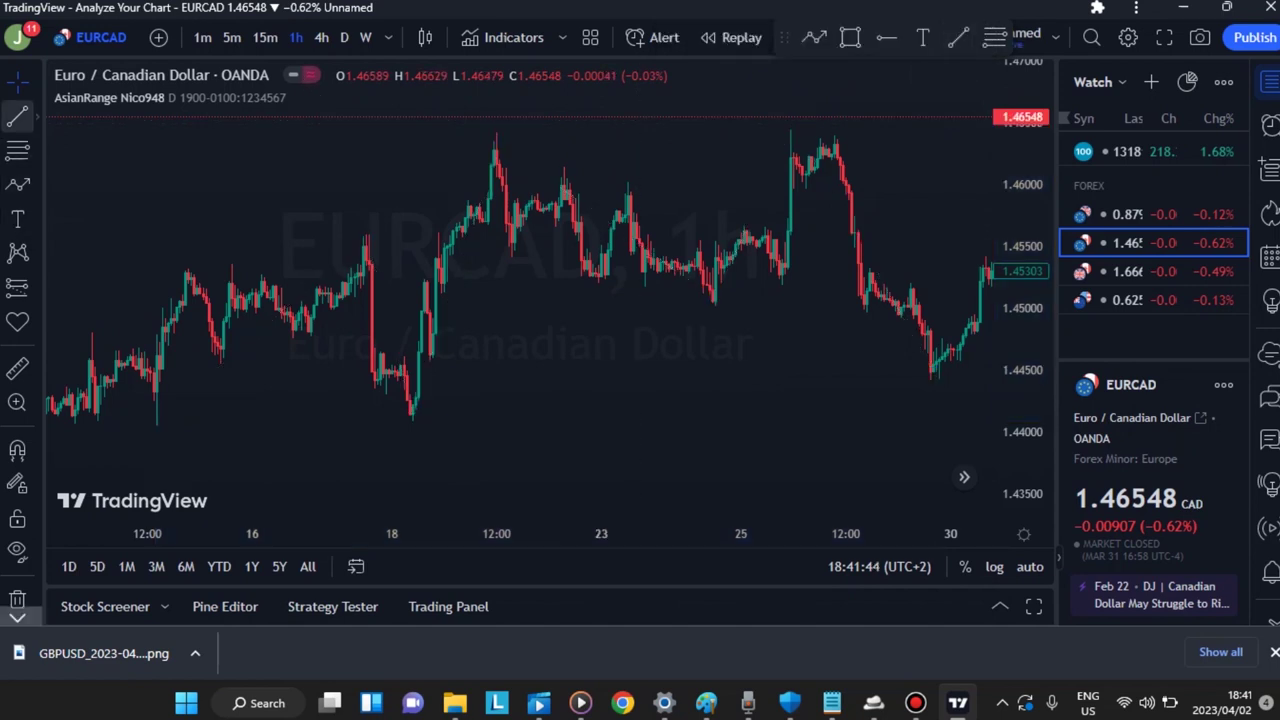
# Step: Draw trend lines from the 17 January high at about 1.4558 to 18 January and from the 19 January high at about 1.4638 to 25 January
pyautogui.click(17, 116)
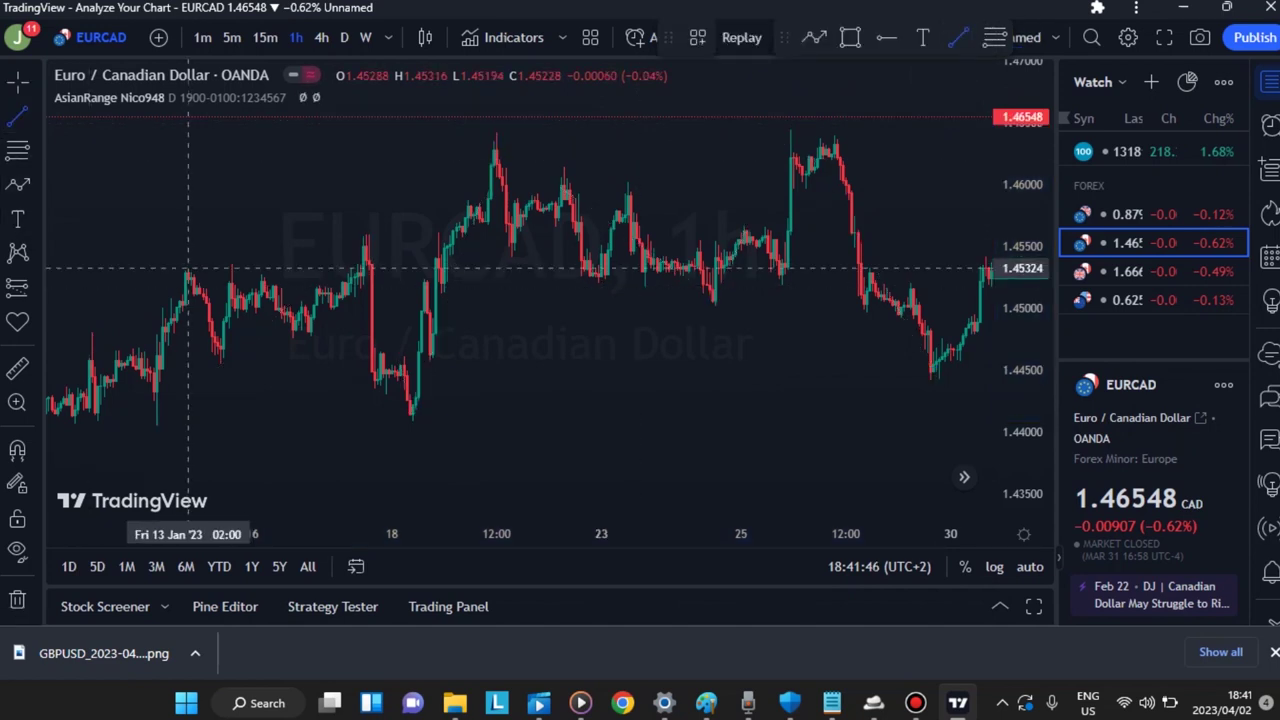
pyautogui.click(372, 237)
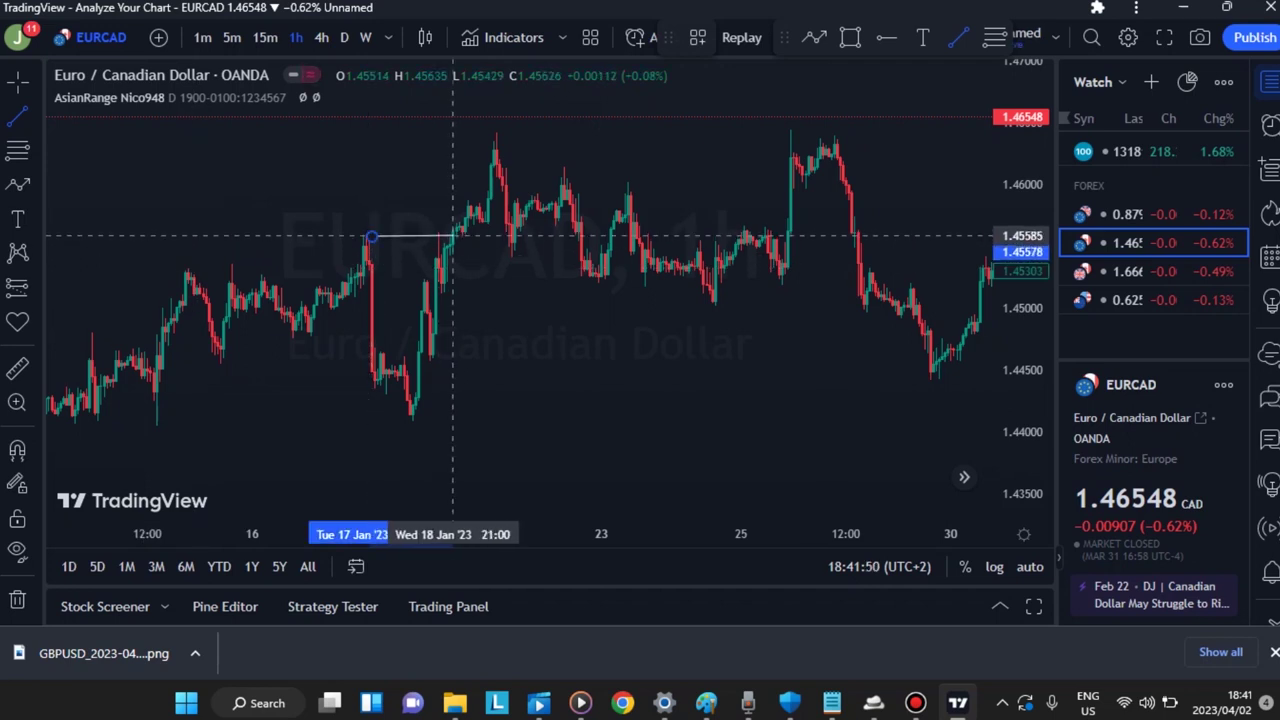
pyautogui.click(453, 237)
pyautogui.click(17, 116)
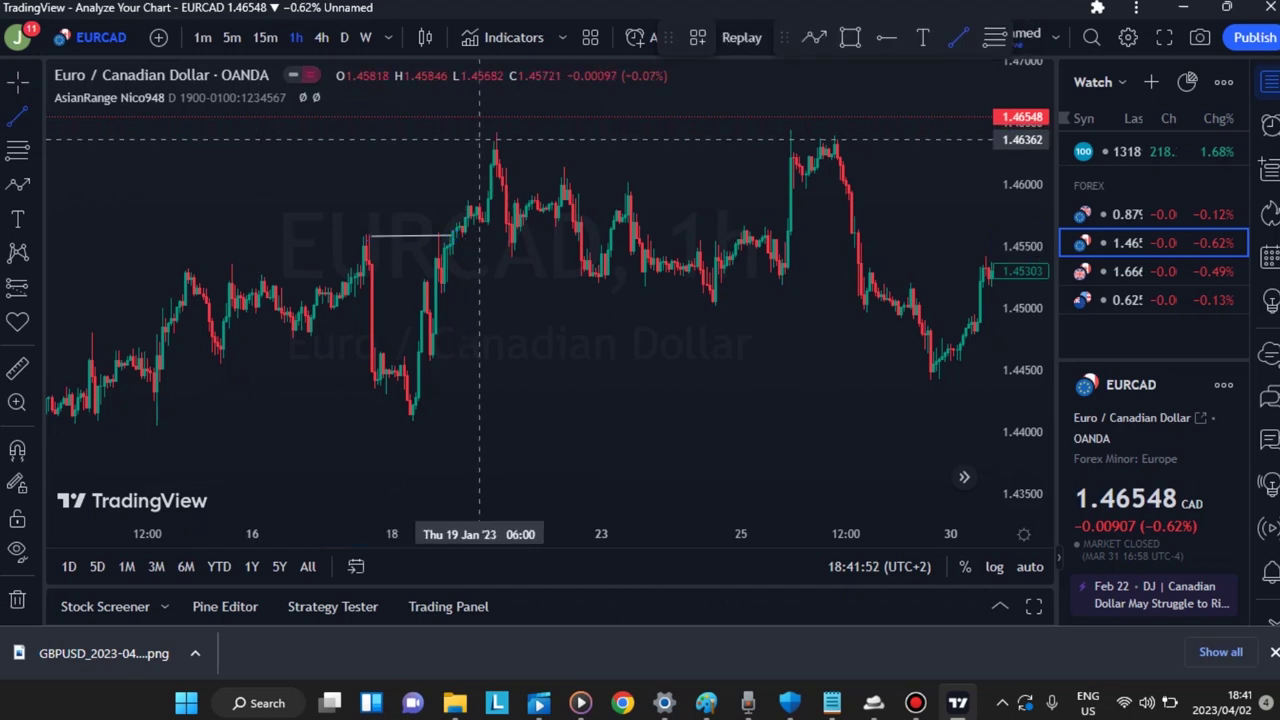
pyautogui.click(497, 135)
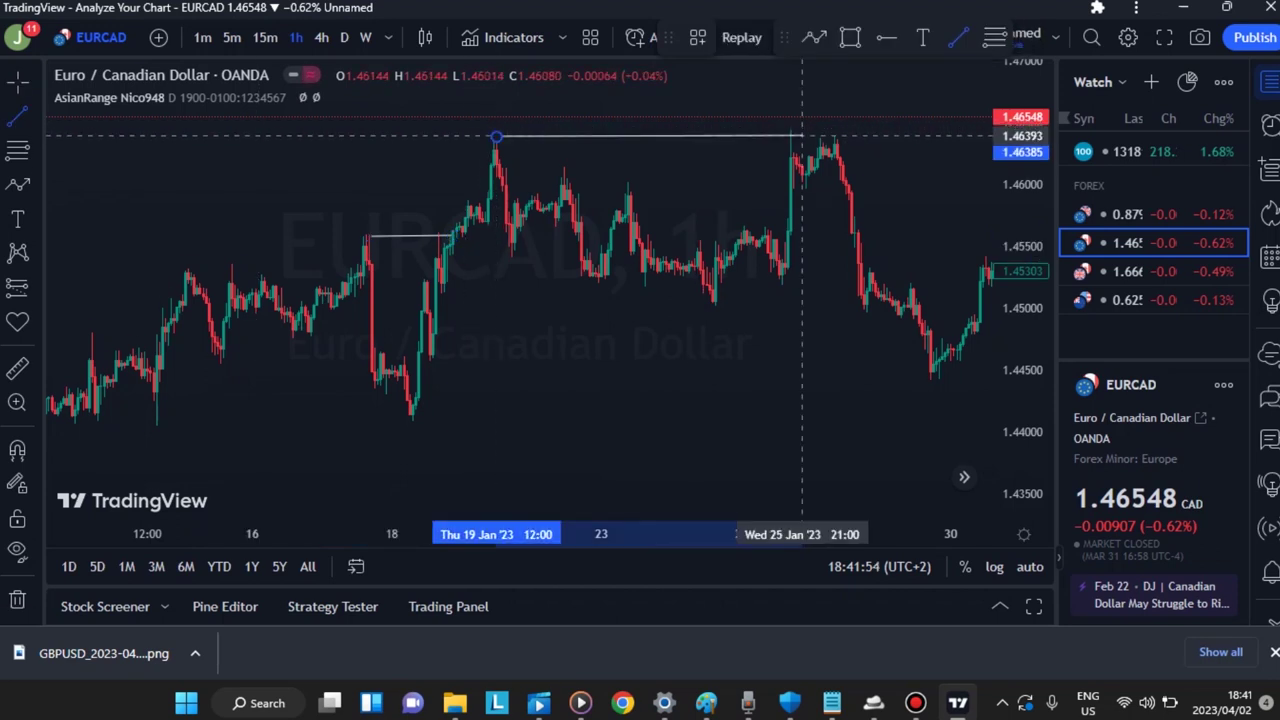
pyautogui.click(797, 137)
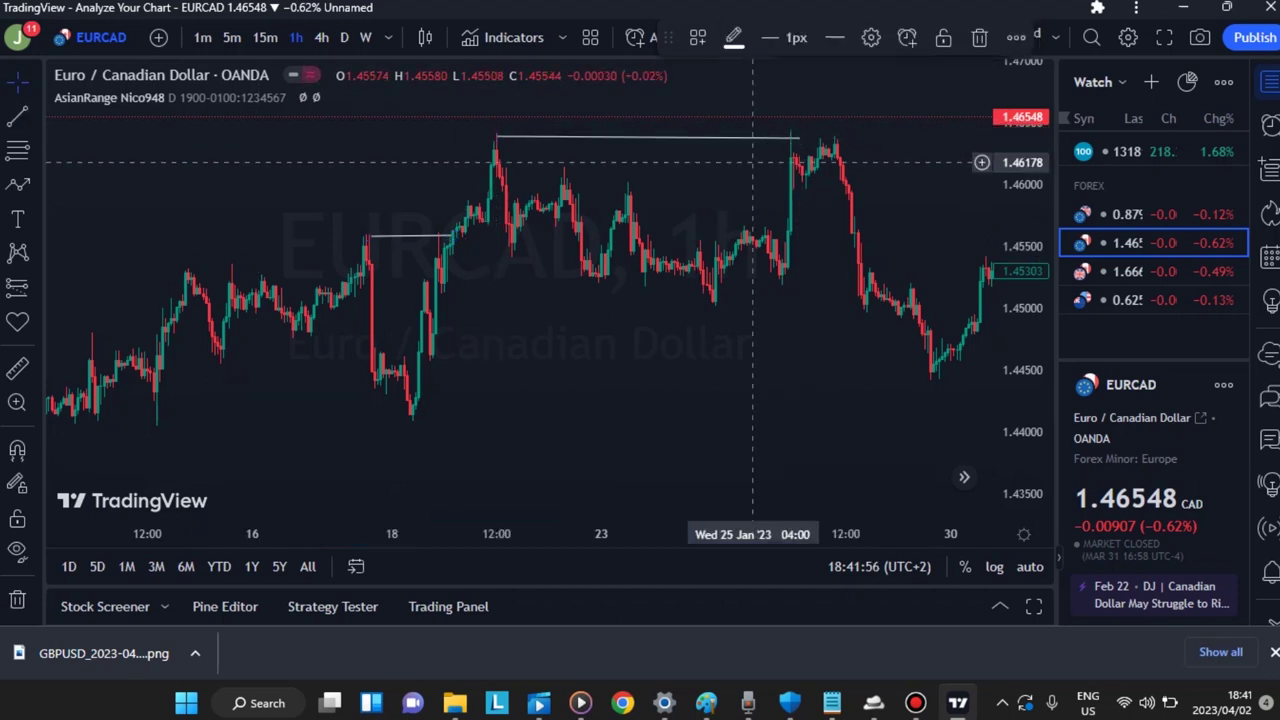
# Step: Draw a near-horizontal trend line from the 24 January low at about 1.4503 to where price breaks it on 27 January
pyautogui.moveTo(790, 304); pyautogui.dragTo(737, 312)
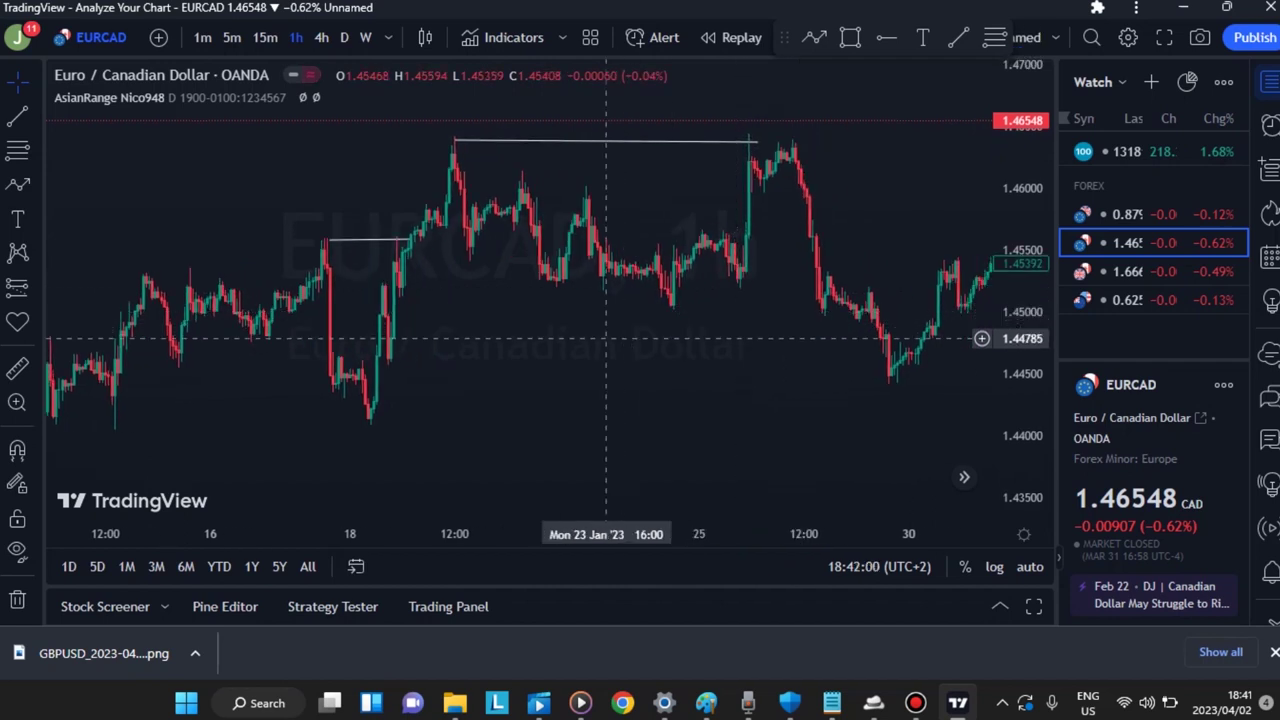
pyautogui.hotkey('alt', 't')
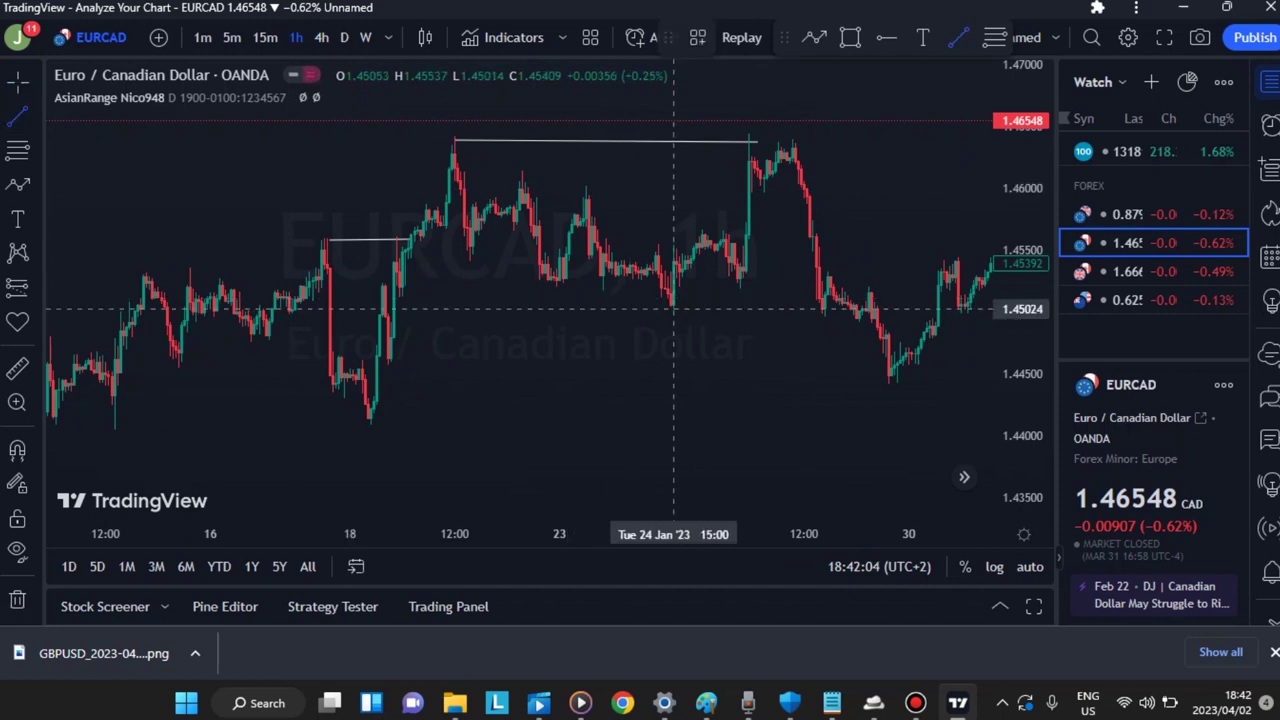
pyautogui.click(673, 308)
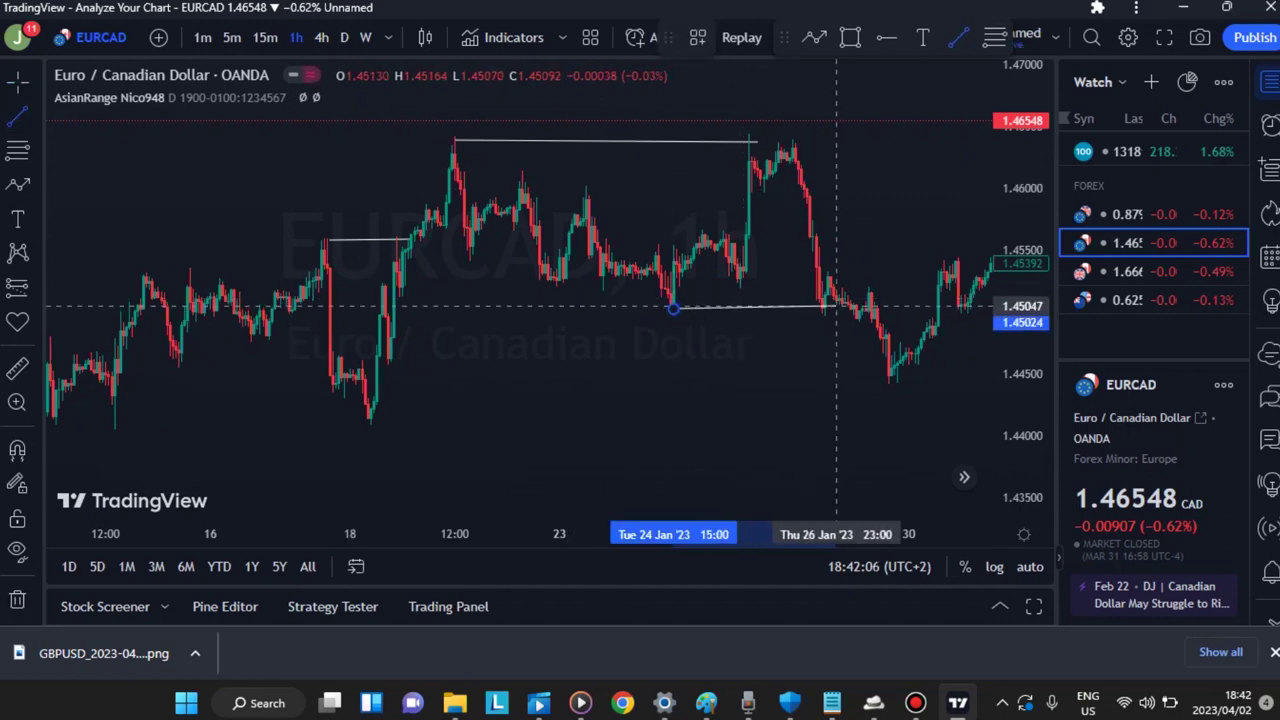
pyautogui.click(838, 308)
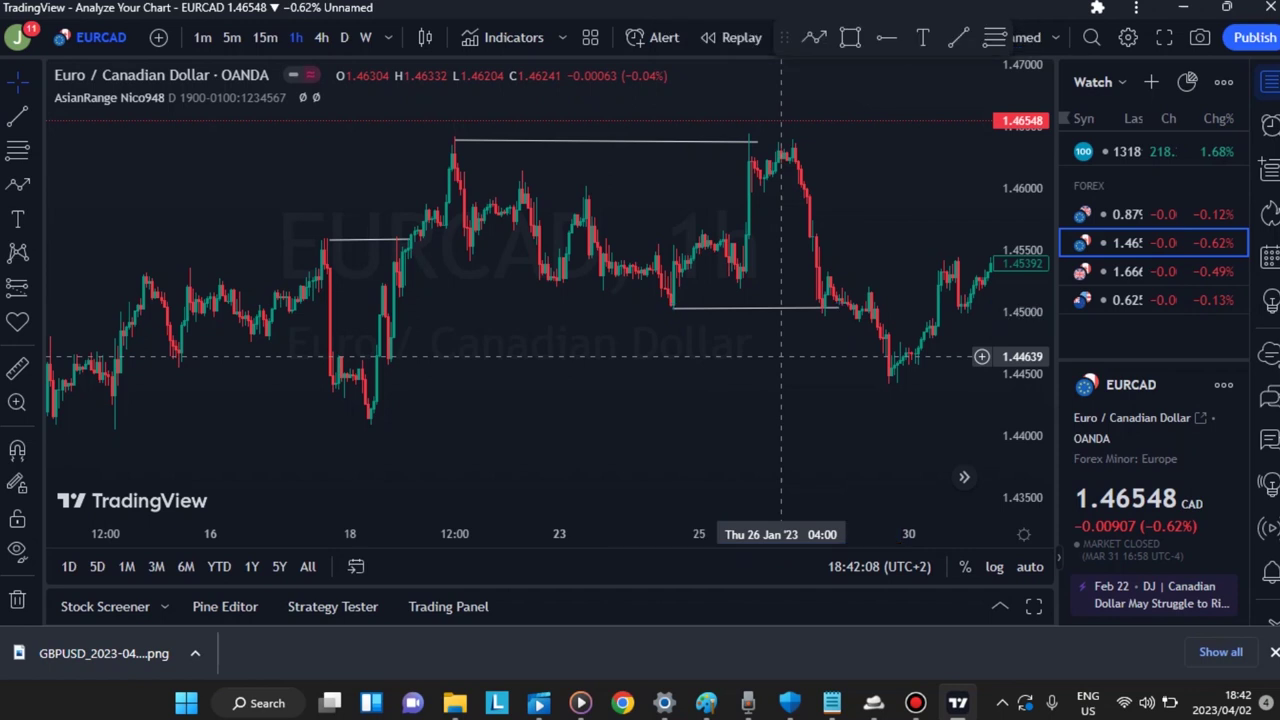
# Step: Label the trend line at the 17 January high BOS in red text
pyautogui.moveTo(788, 354); pyautogui.dragTo(711, 367)
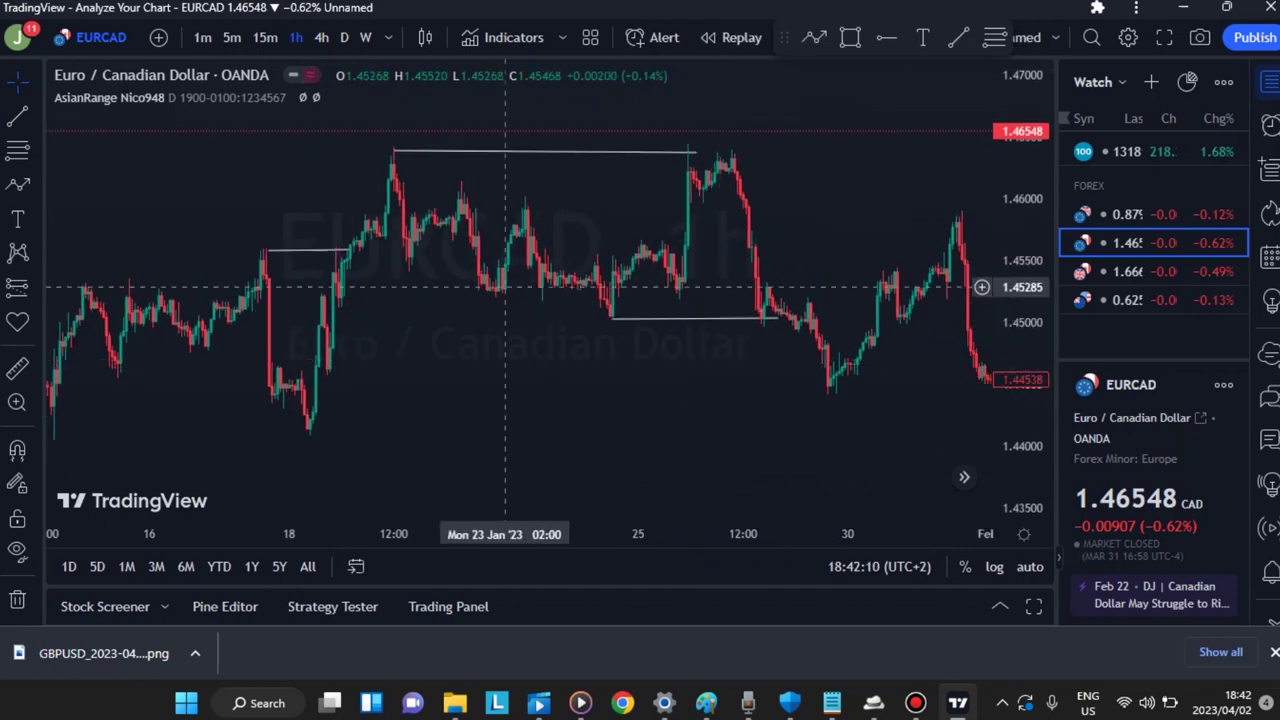
pyautogui.click(301, 250)
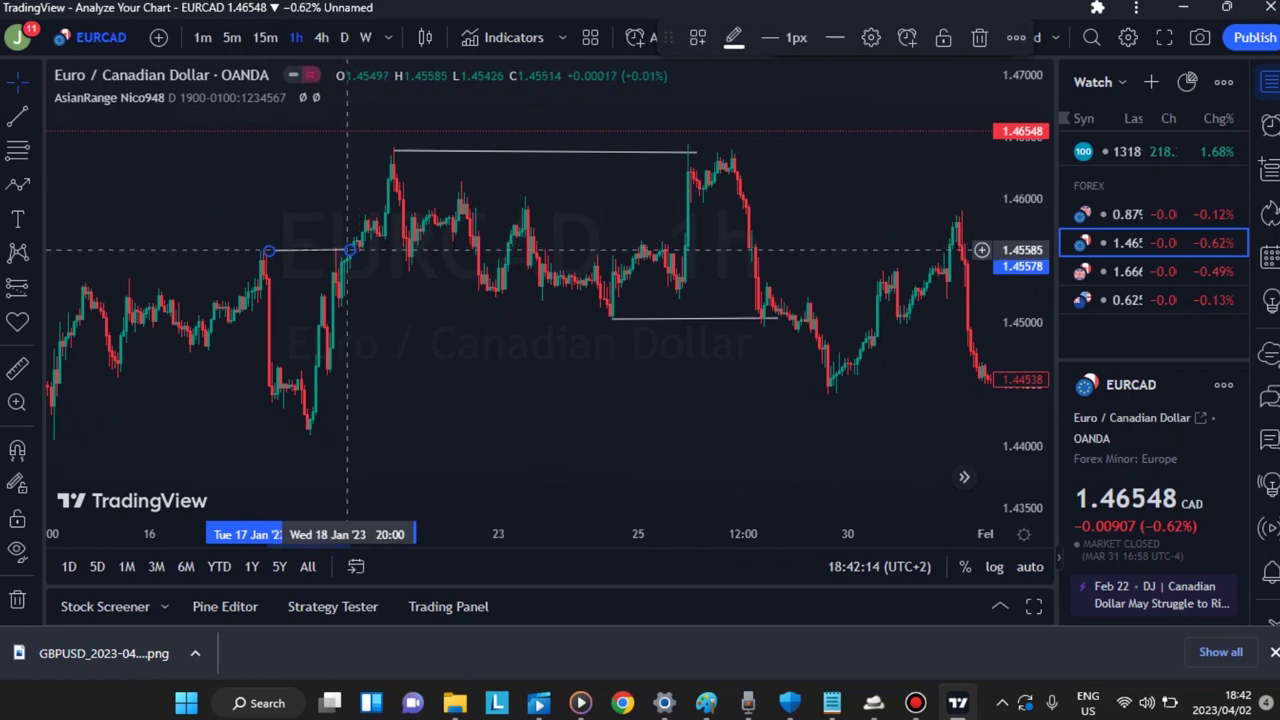
pyautogui.doubleClick(350, 250)
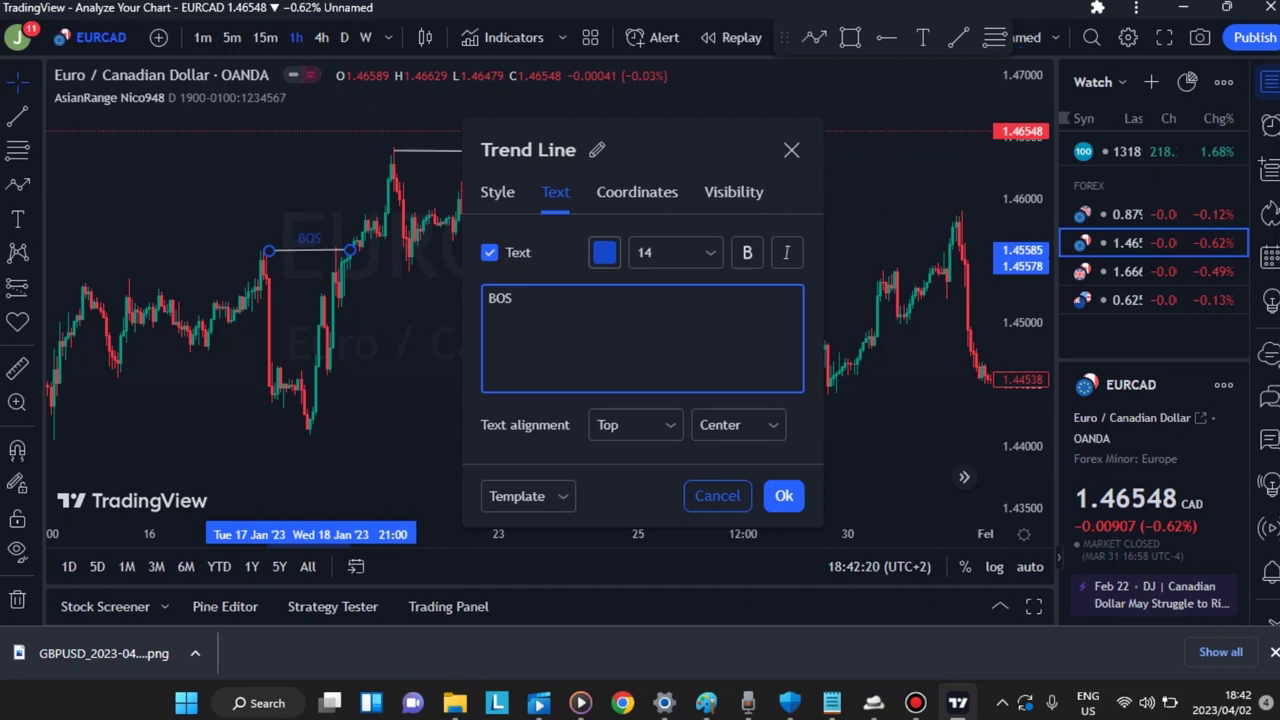
pyautogui.click(604, 252)
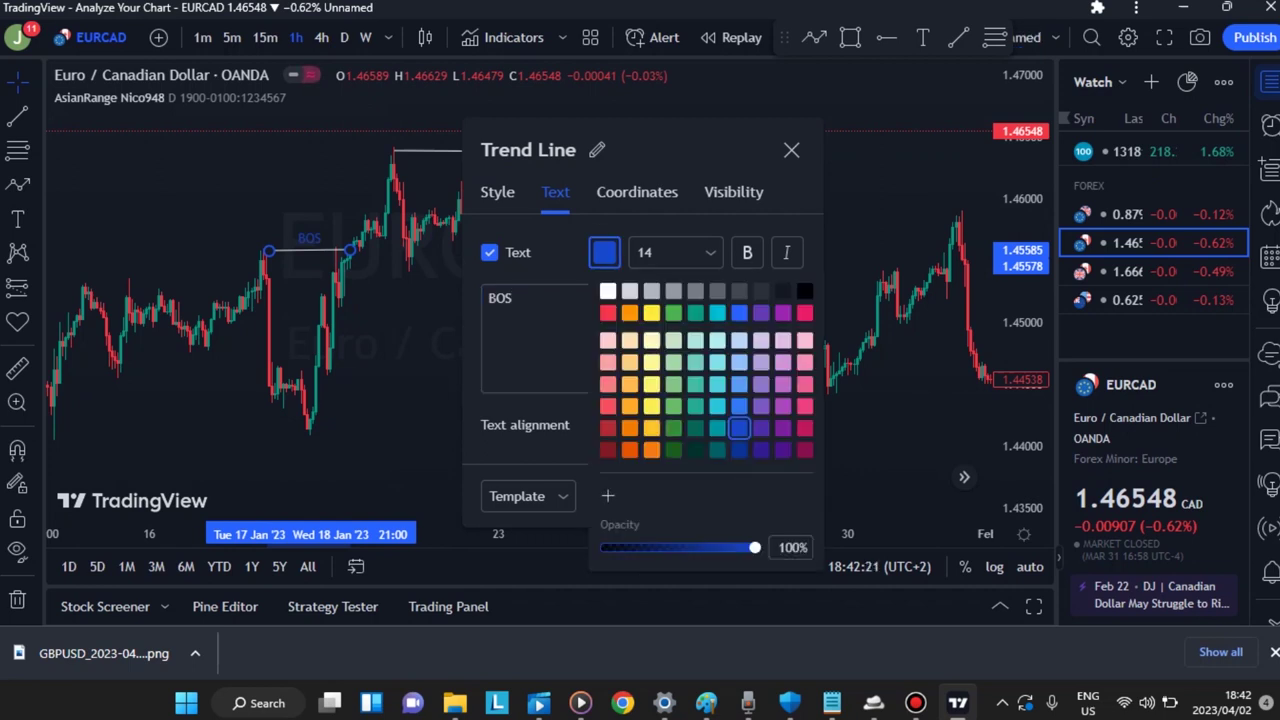
pyautogui.click(607, 312)
pyautogui.press('Escape')
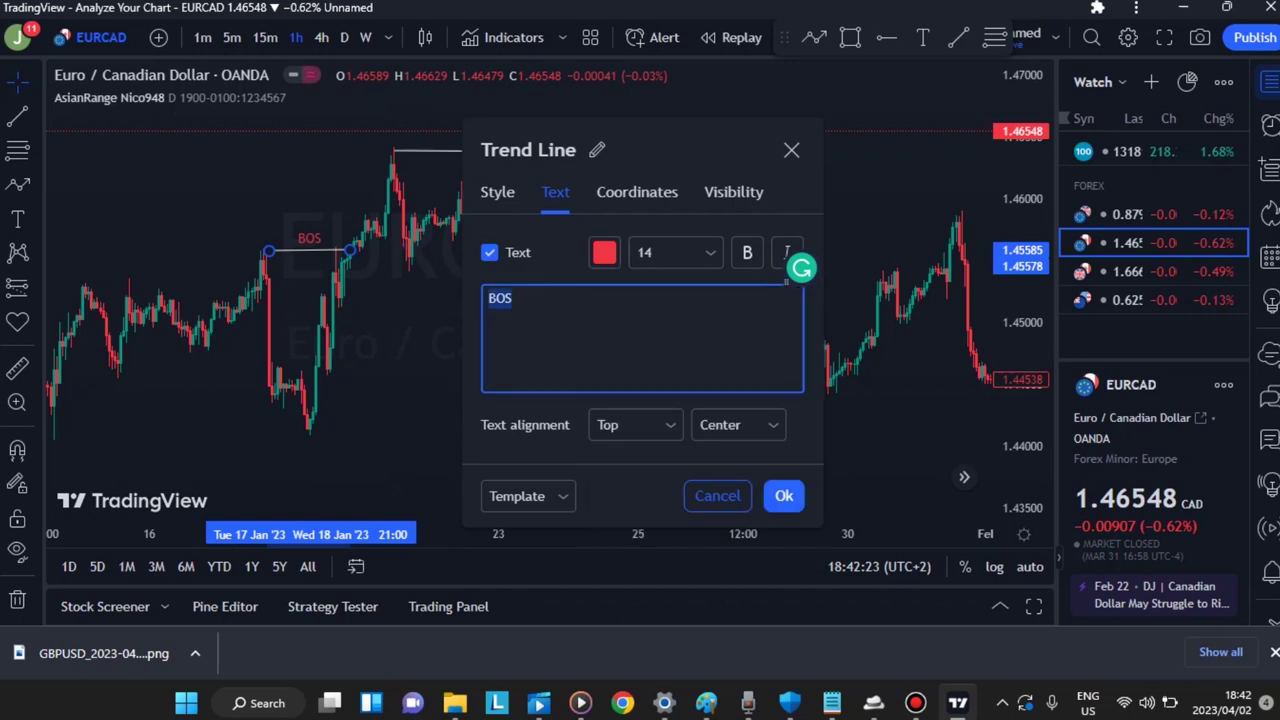
pyautogui.click(783, 496)
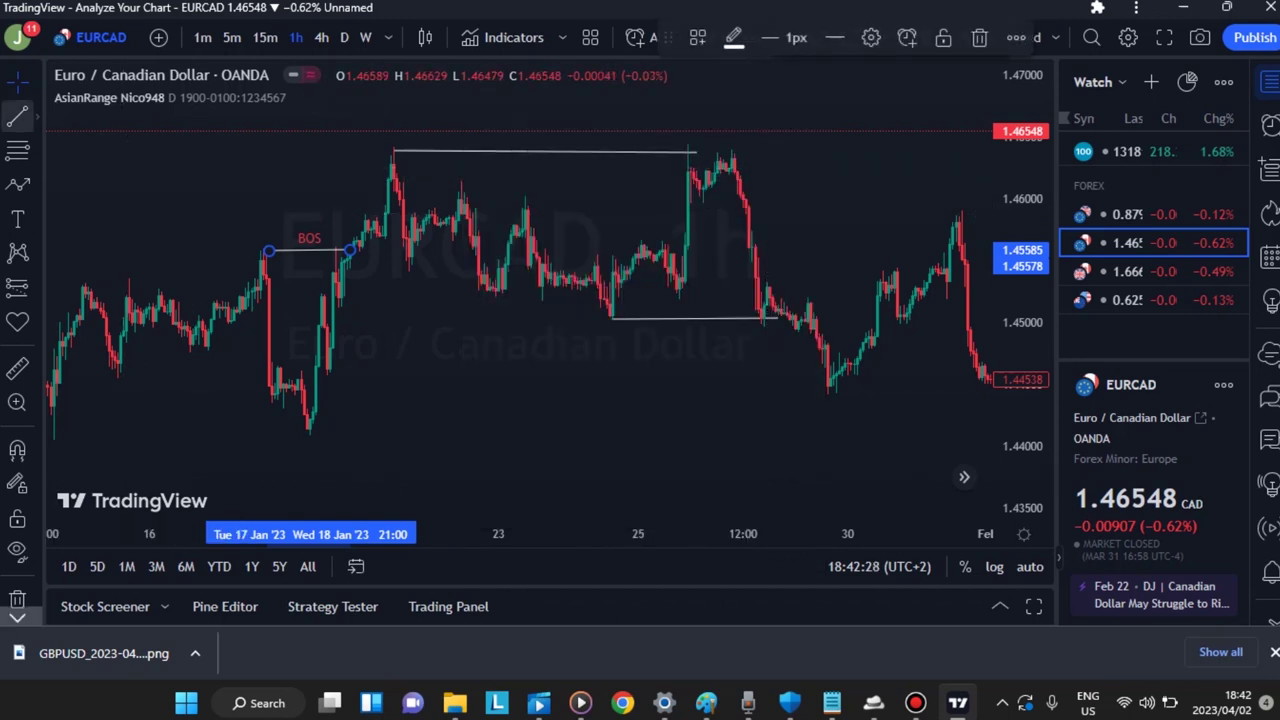
# Step: Label the long trend line from the 19 January high BOS in red text
pyautogui.click(514, 163)
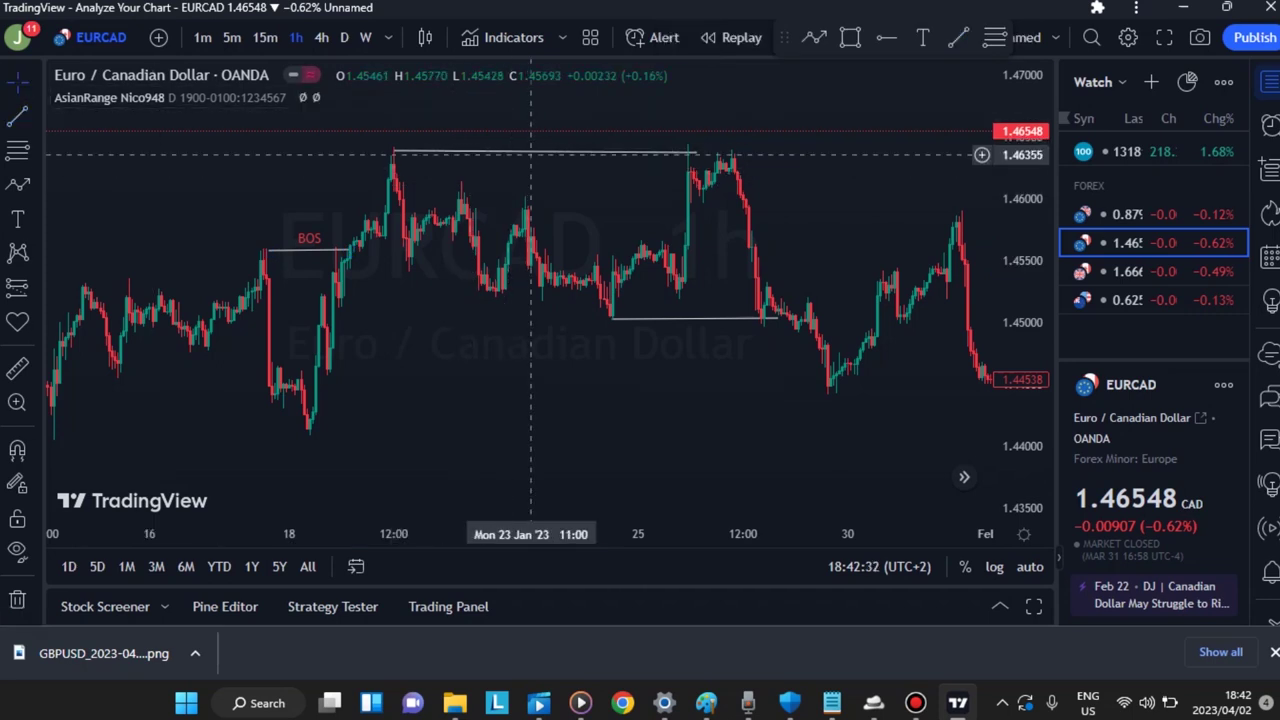
pyautogui.doubleClick(531, 152)
pyautogui.click(642, 338)
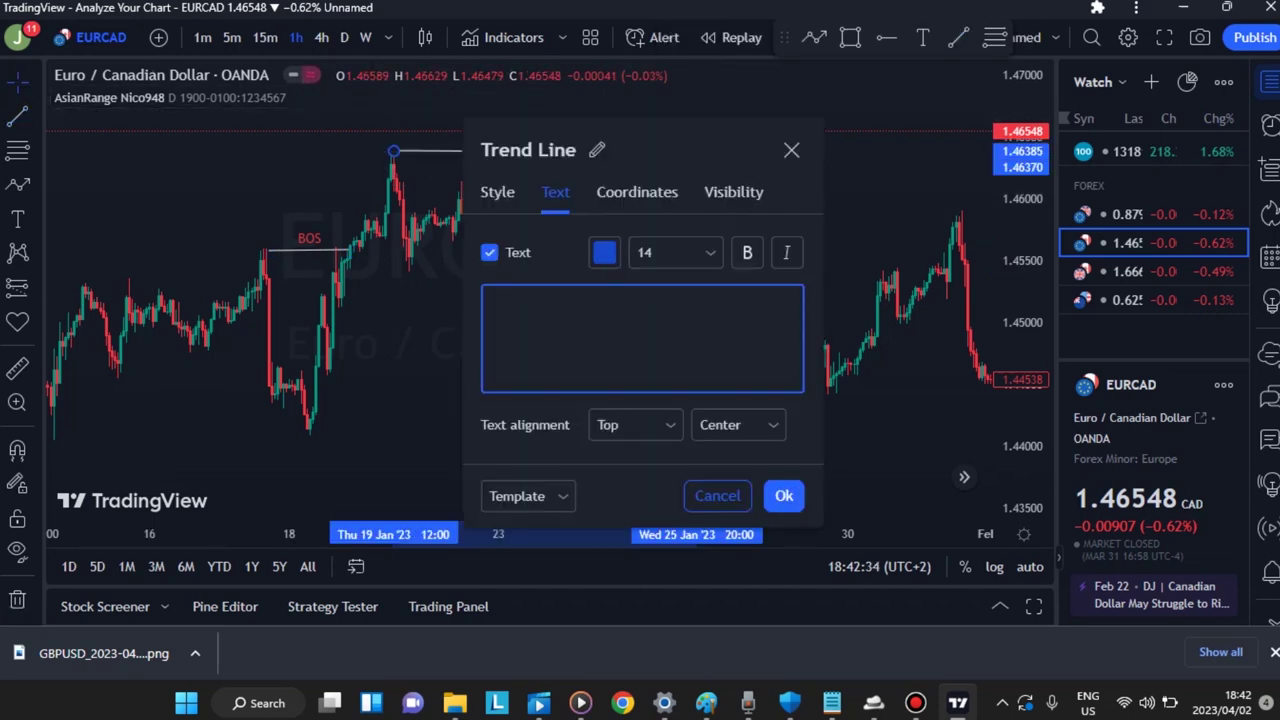
pyautogui.click(604, 252)
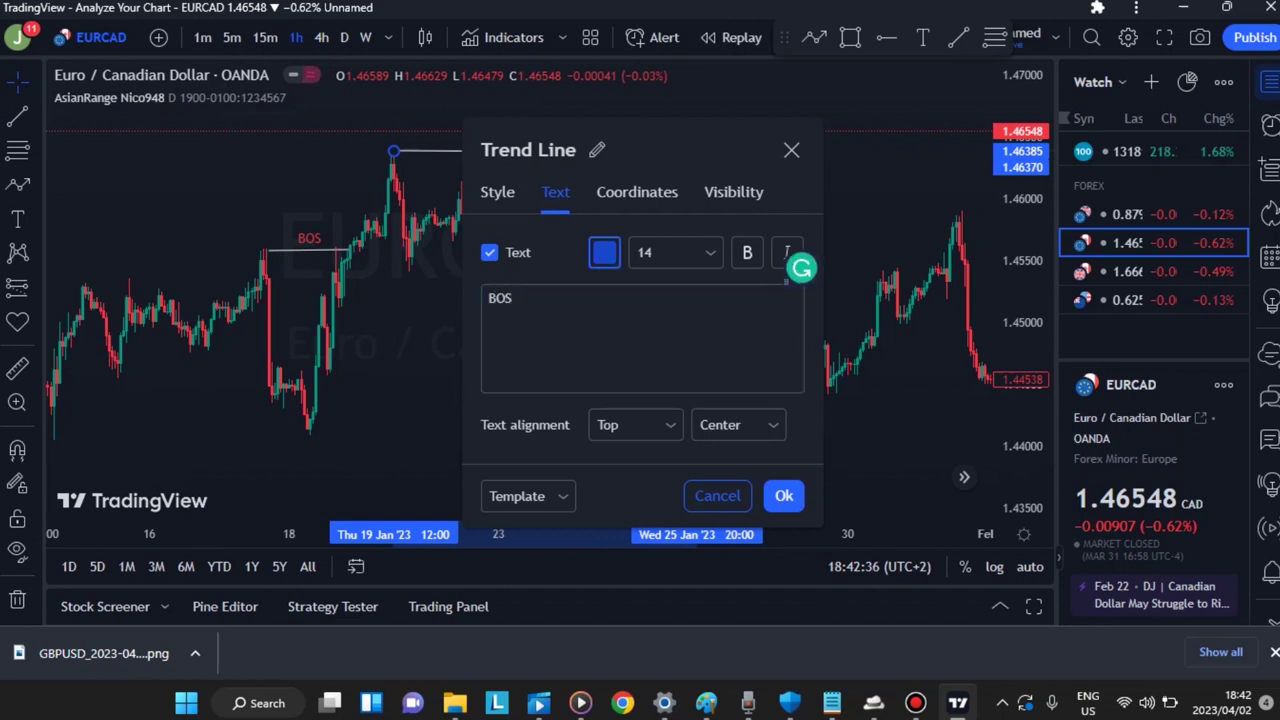
pyautogui.press('Return')
pyautogui.click(607, 312)
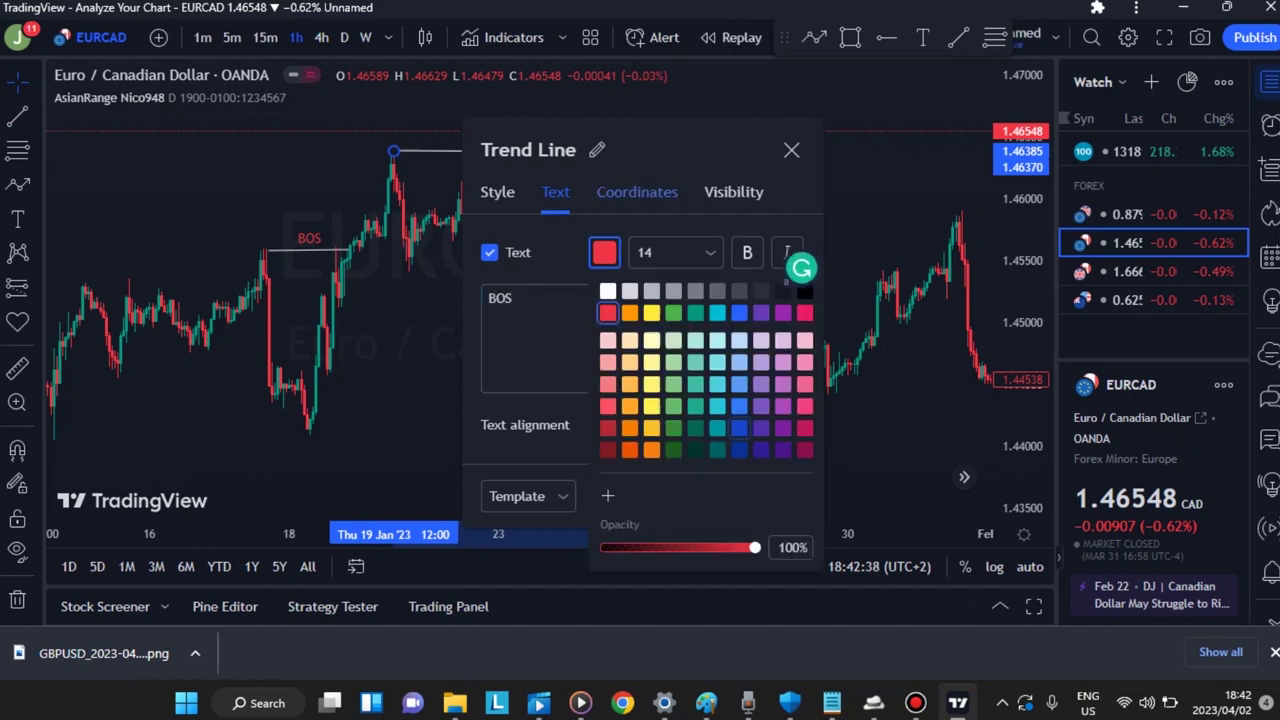
pyautogui.press('Escape')
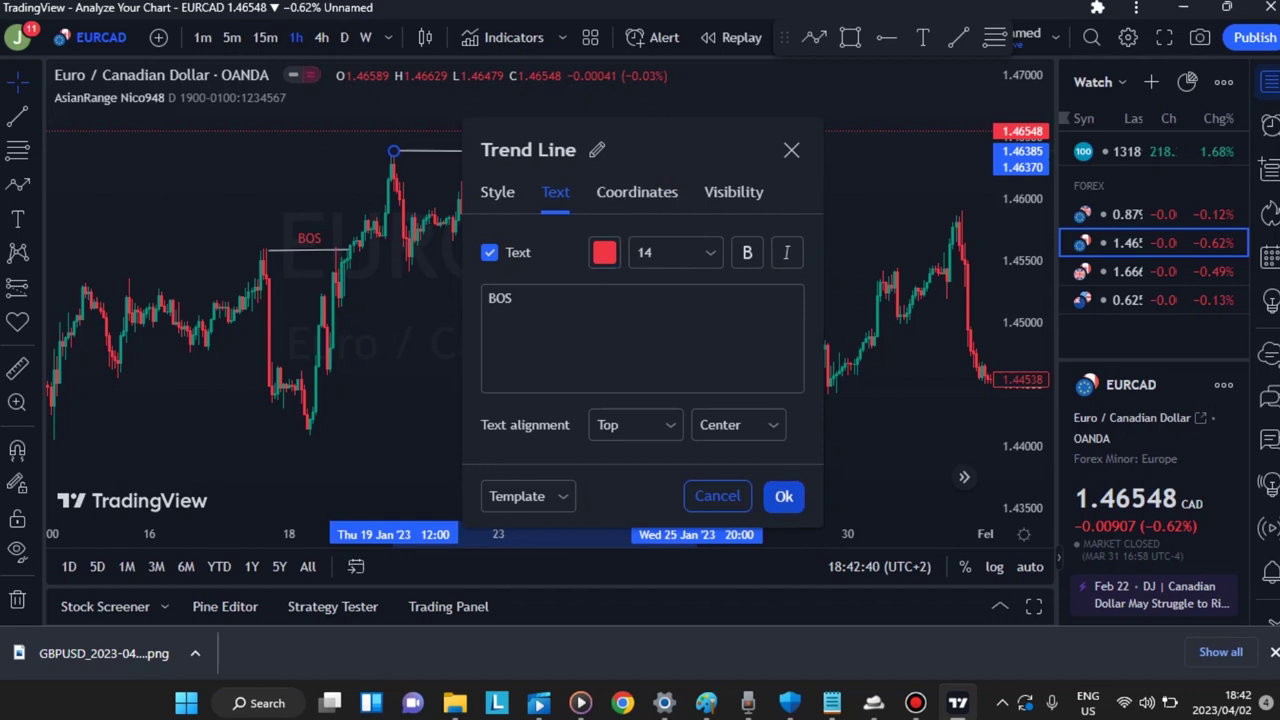
pyautogui.click(783, 496)
# Step: Label the trend line at the 24 January low CHOCH
pyautogui.click(697, 320)
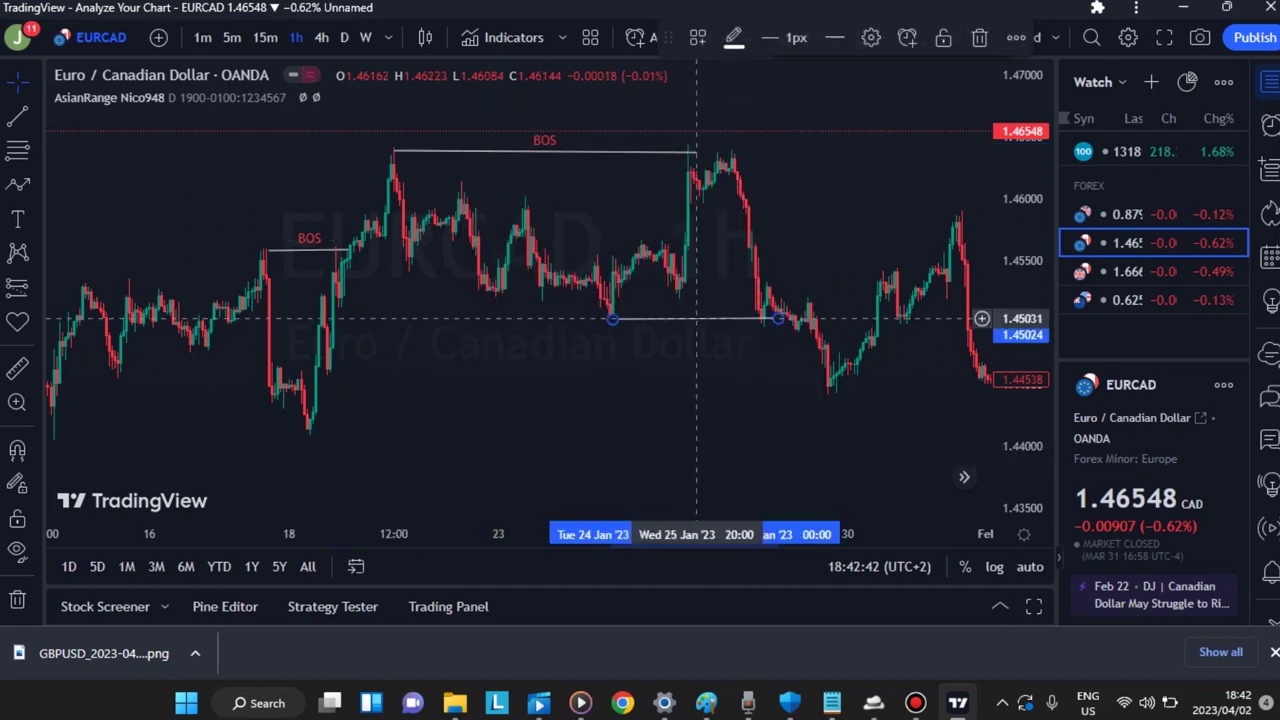
pyautogui.doubleClick(697, 320)
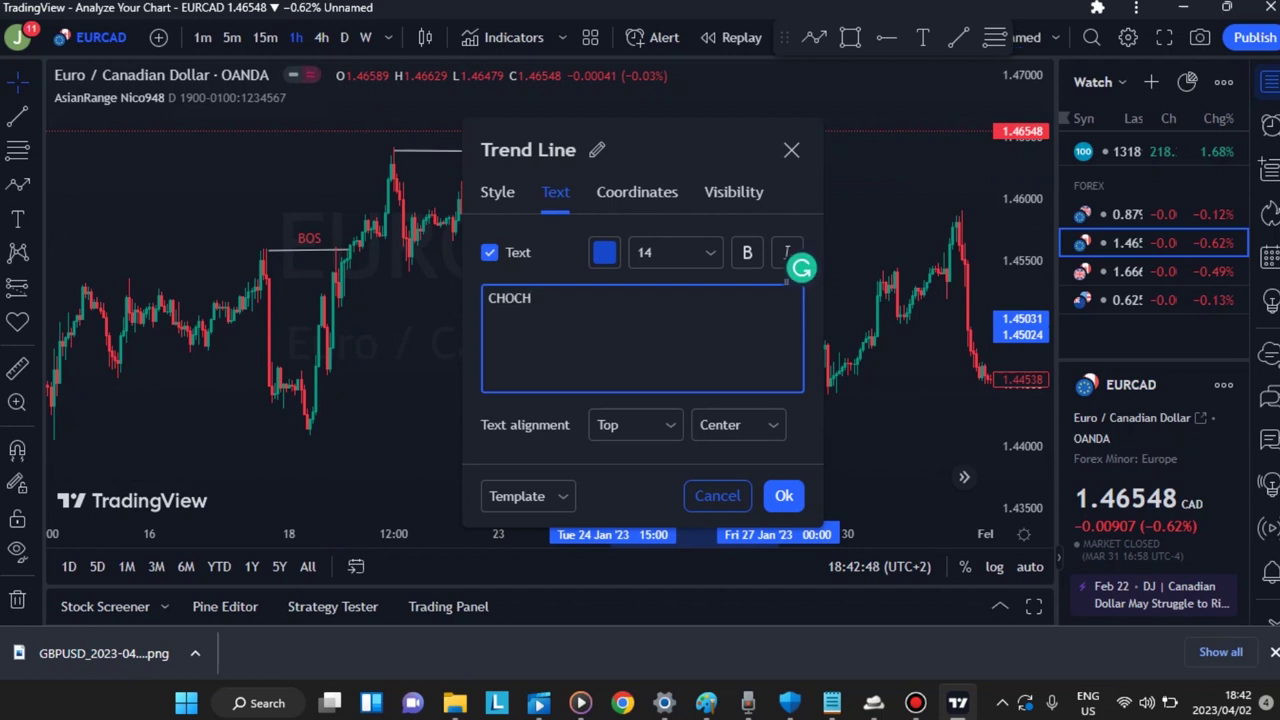
pyautogui.click(783, 496)
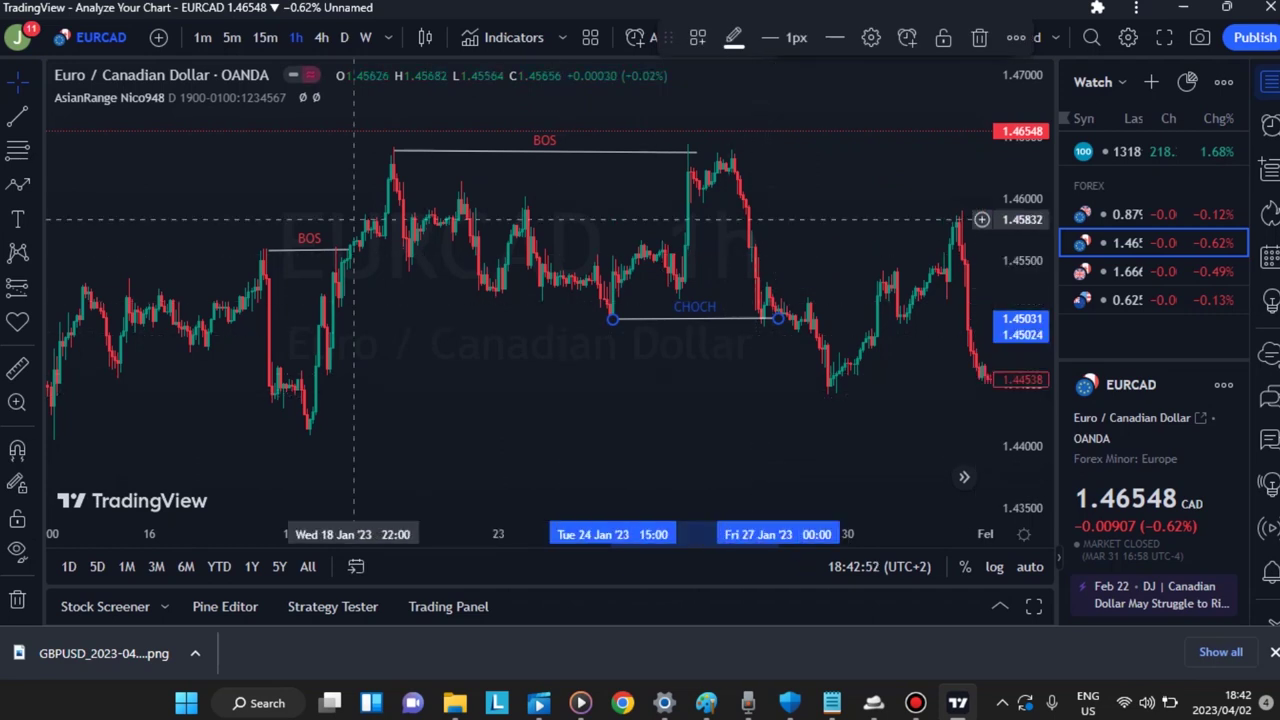
# Step: Lower the 19 January high BOS line to start at about 1.4628 and extend its end to 31 January at about 1.4622
pyautogui.moveTo(697, 150); pyautogui.dragTo(903, 151)
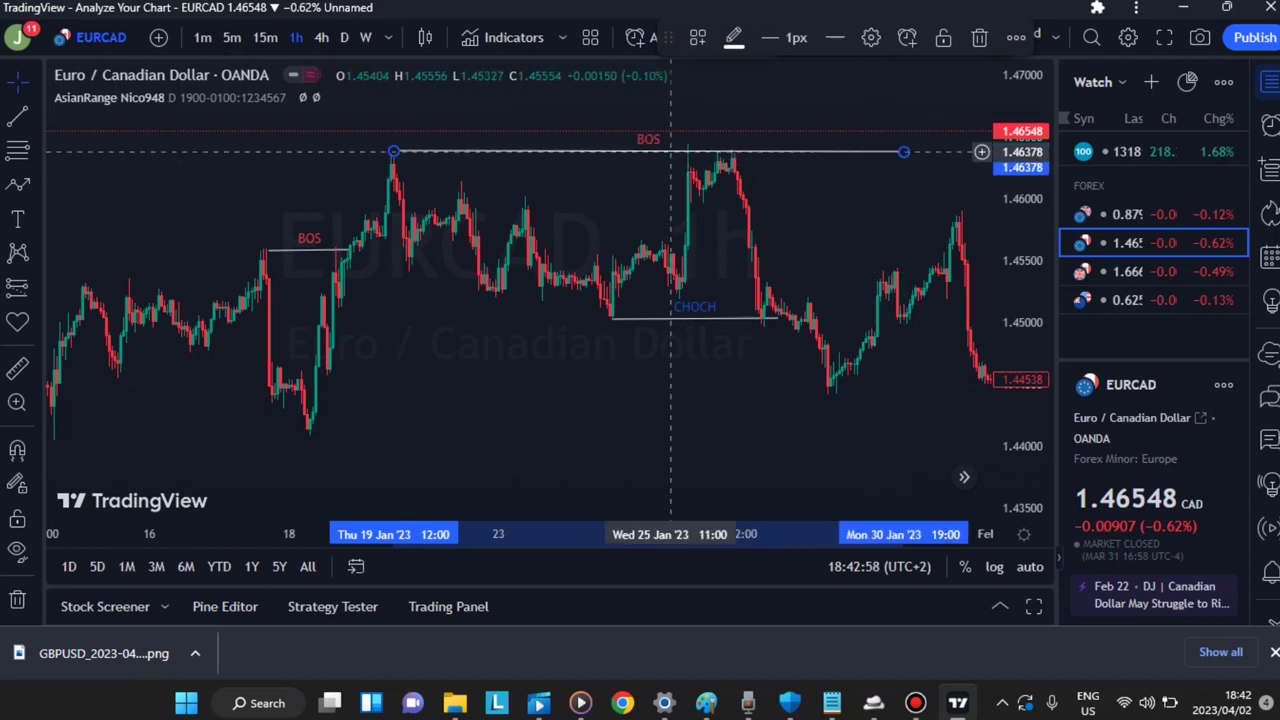
pyautogui.moveTo(671, 151); pyautogui.dragTo(662, 164)
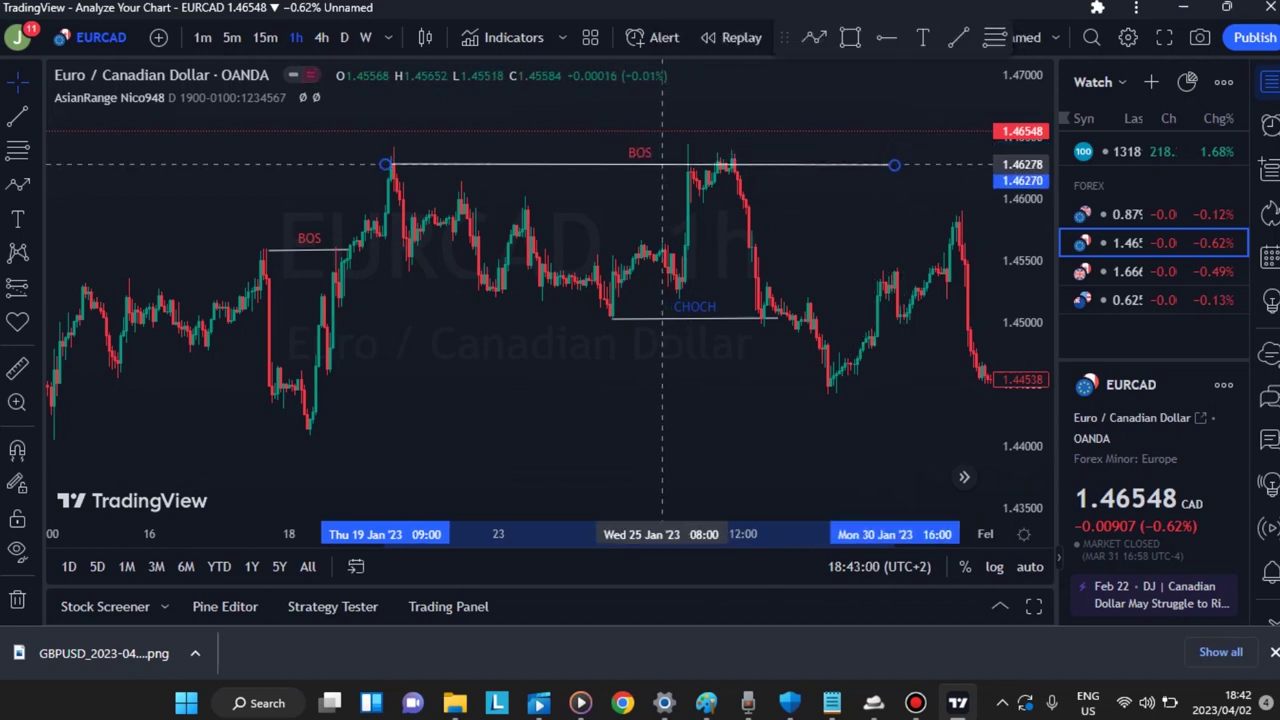
pyautogui.moveTo(894, 164); pyautogui.dragTo(930, 172)
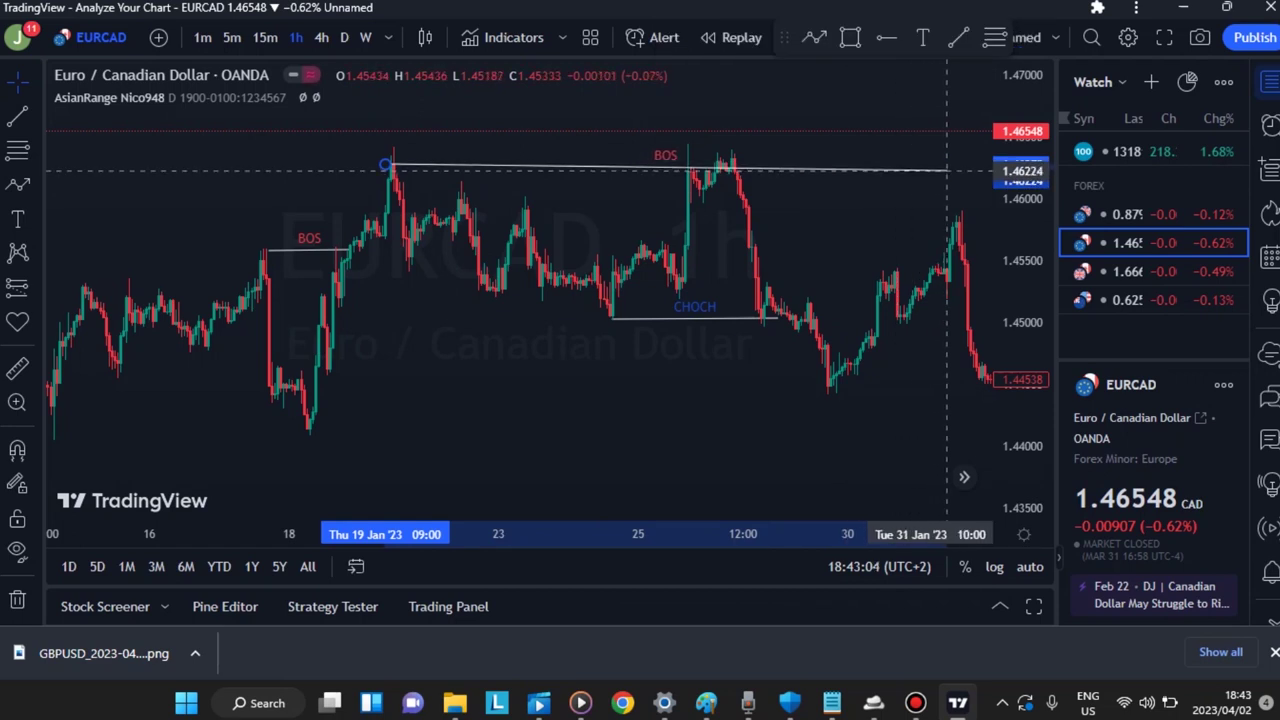
pyautogui.click(947, 170)
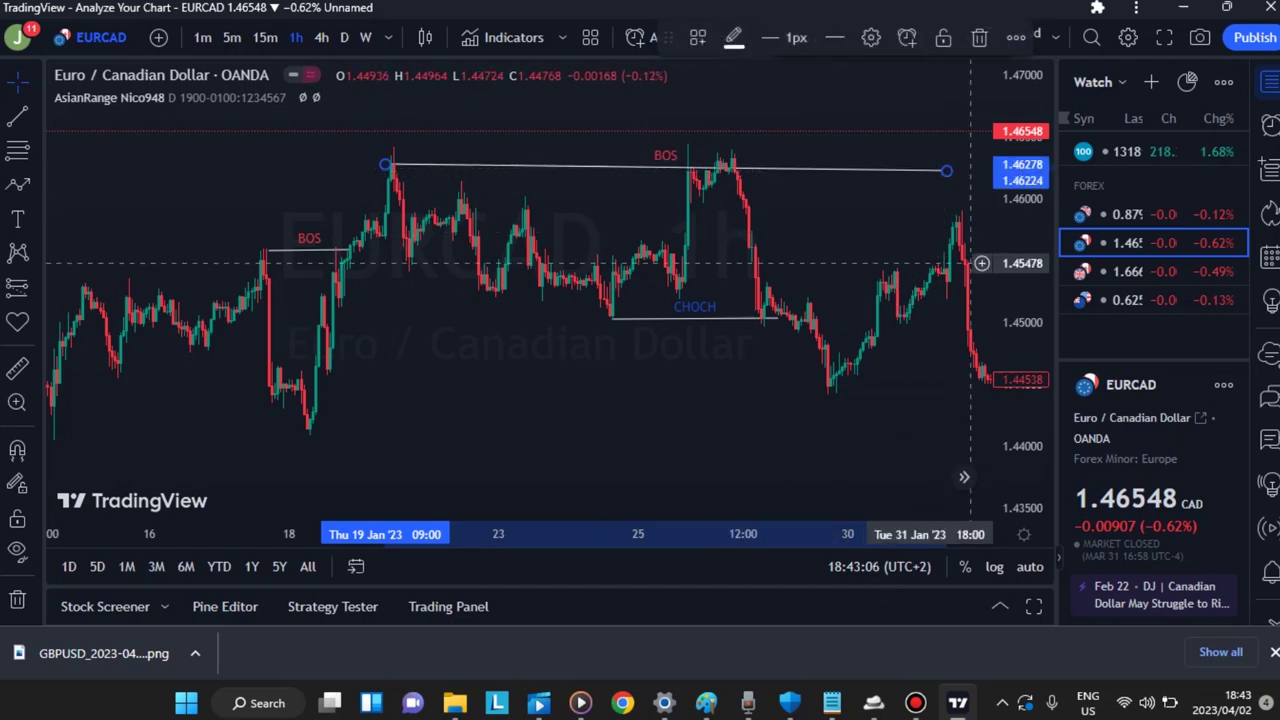
# Step: Draw a Fib retracement zone from the 26 January 08:00 candle at about 1.4626 to 1 February at about 1.4642
pyautogui.moveTo(792, 231); pyautogui.dragTo(757, 239)
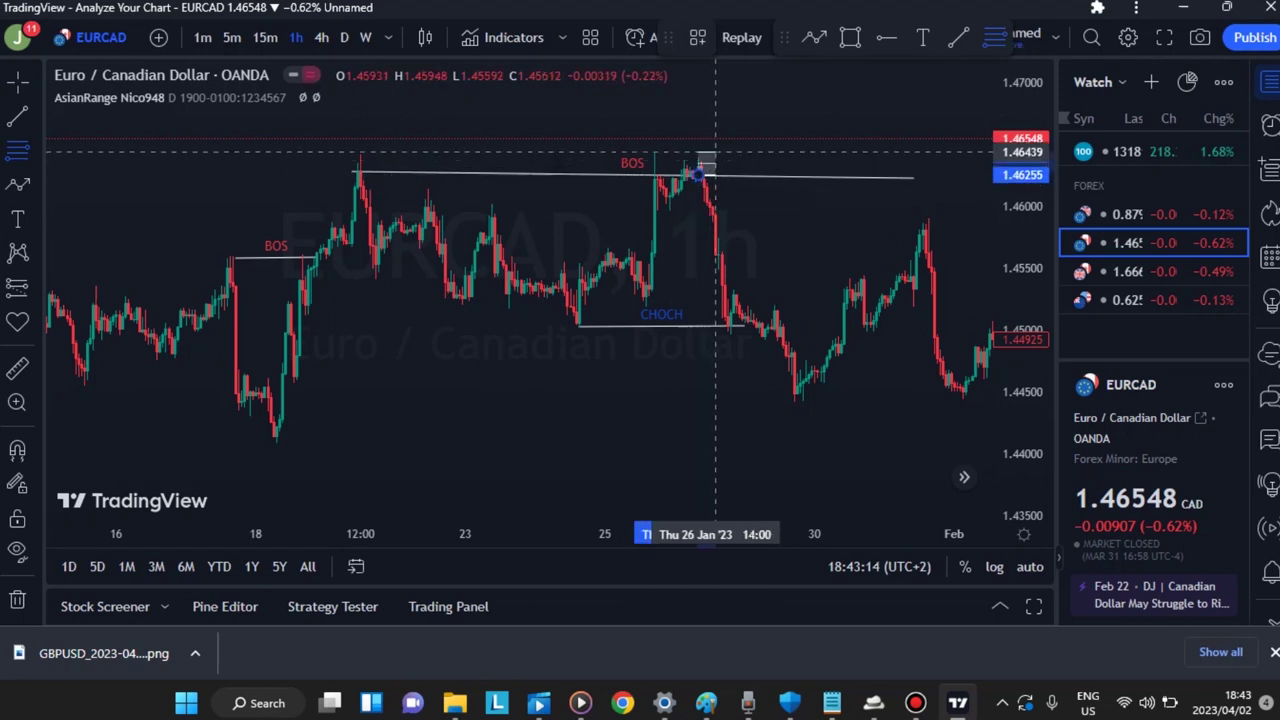
pyautogui.moveTo(715, 152); pyautogui.dragTo(964, 154)
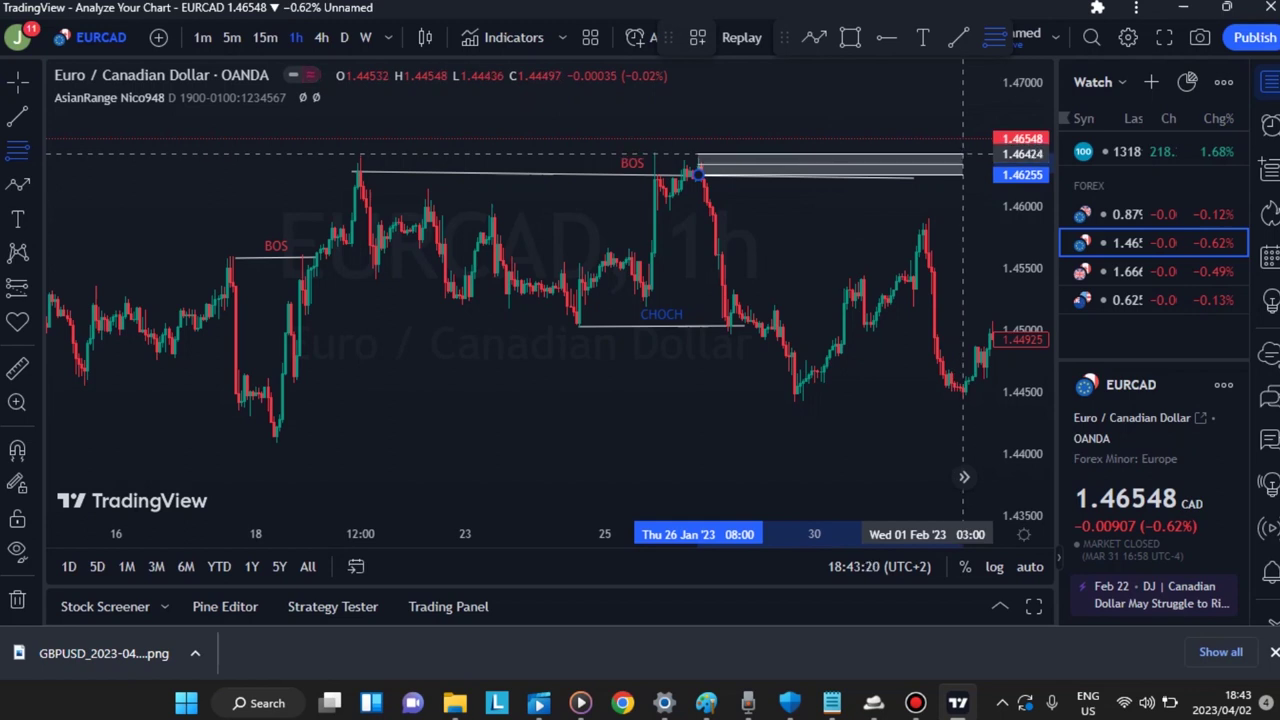
pyautogui.click(963, 154)
pyautogui.click(867, 242)
# Step: Examine the BOS, the CHOCH and the marked zone, following how price moves back towards the zone through early February
pyautogui.moveTo(809, 239); pyautogui.dragTo(757, 244)
pyautogui.scroll(2, 615, 247)
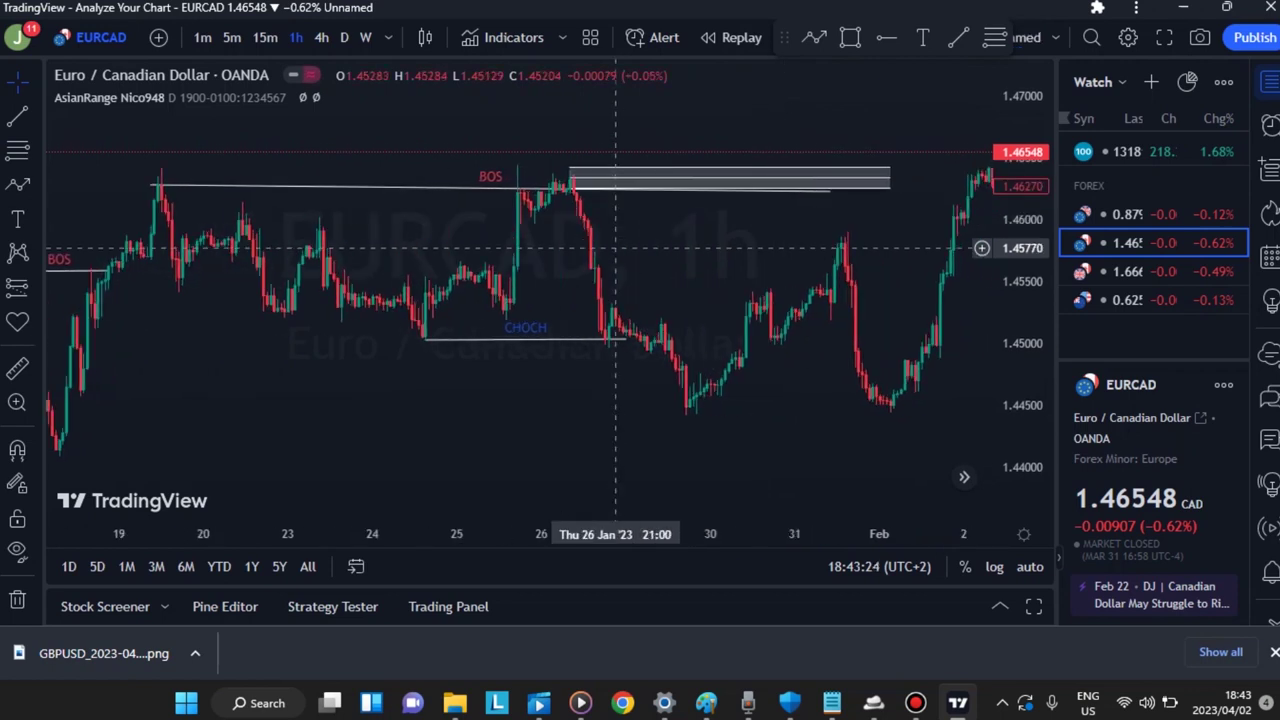
pyautogui.scroll(5, 615, 247)
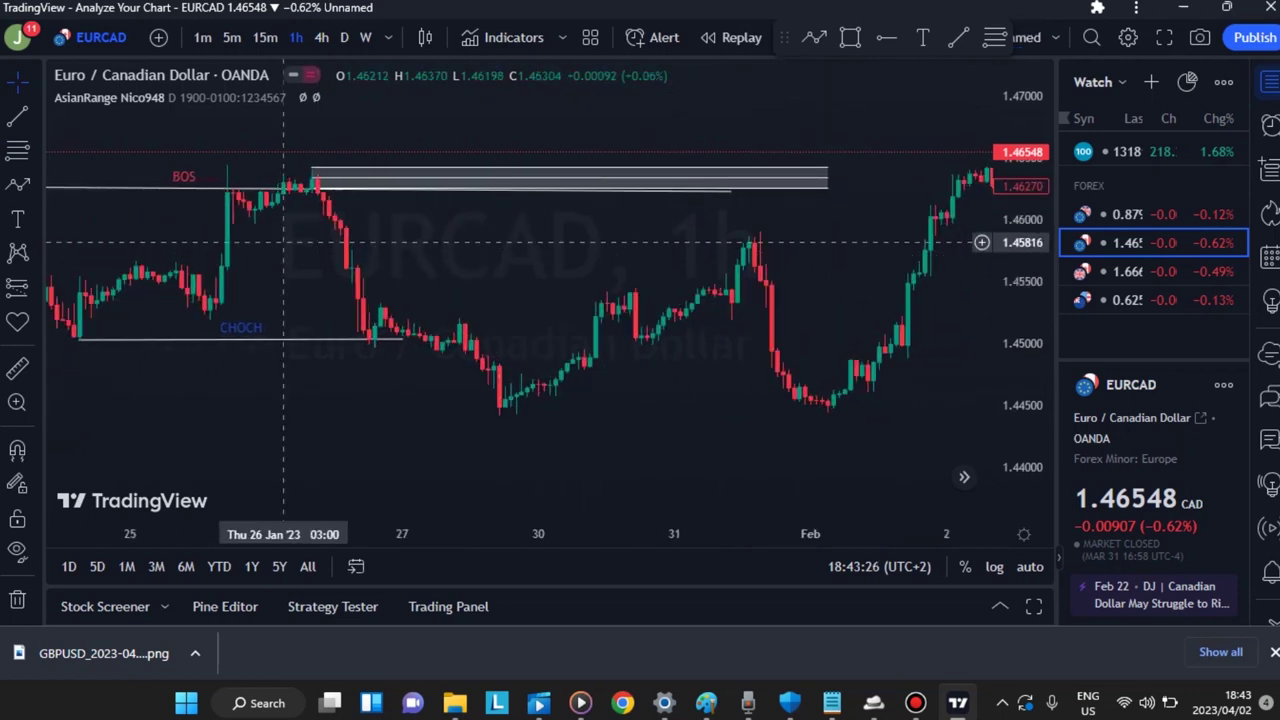
pyautogui.moveTo(283, 242); pyautogui.dragTo(384, 250)
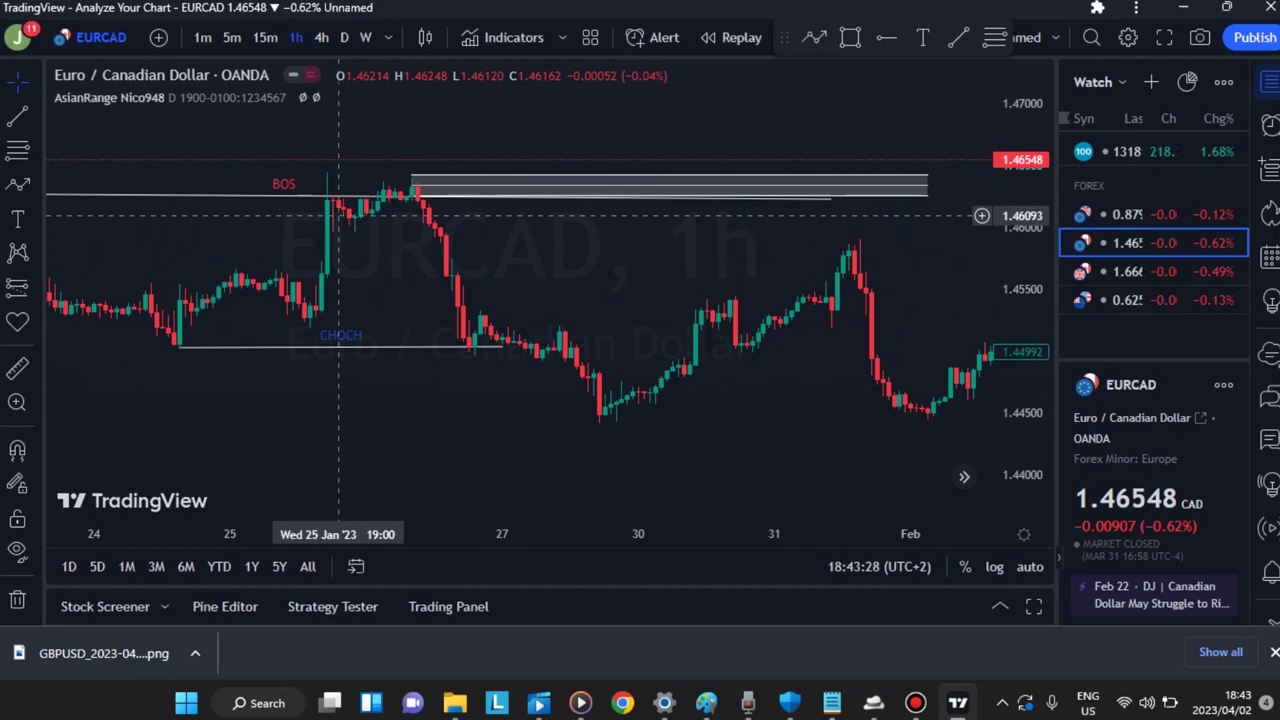
pyautogui.moveTo(325, 217); pyautogui.dragTo(435, 232)
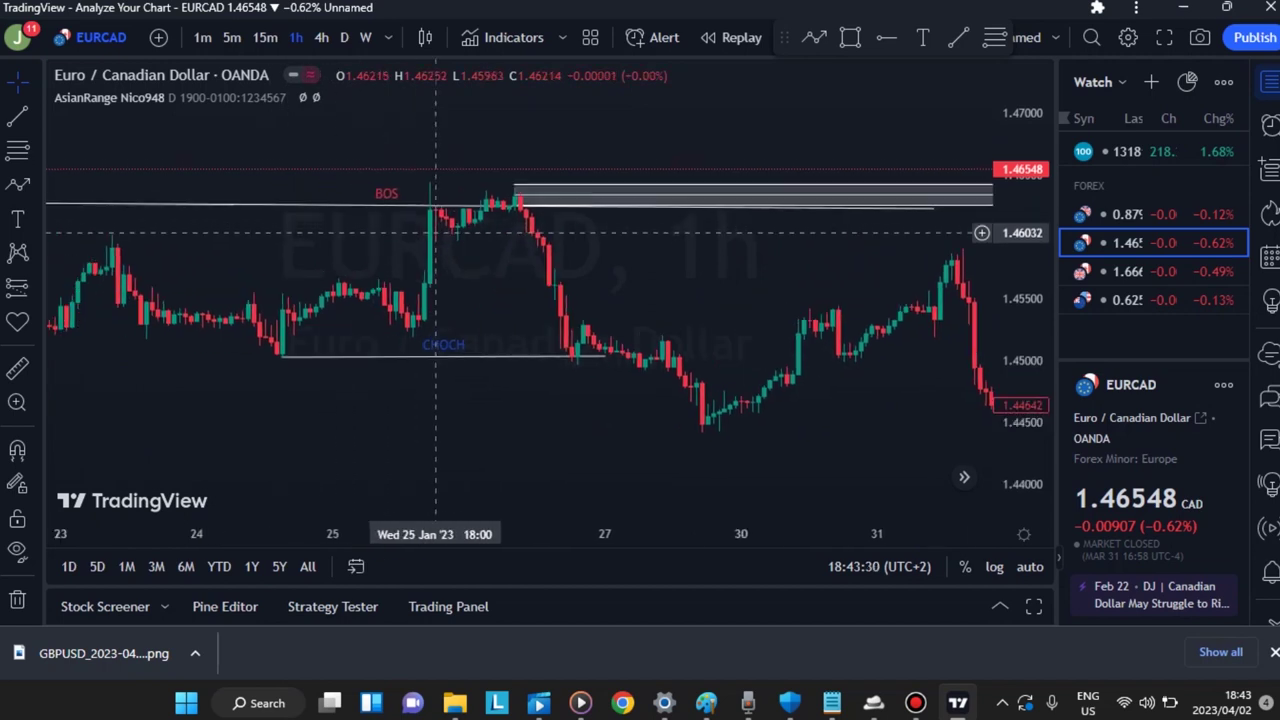
pyautogui.moveTo(323, 240); pyautogui.dragTo(518, 237)
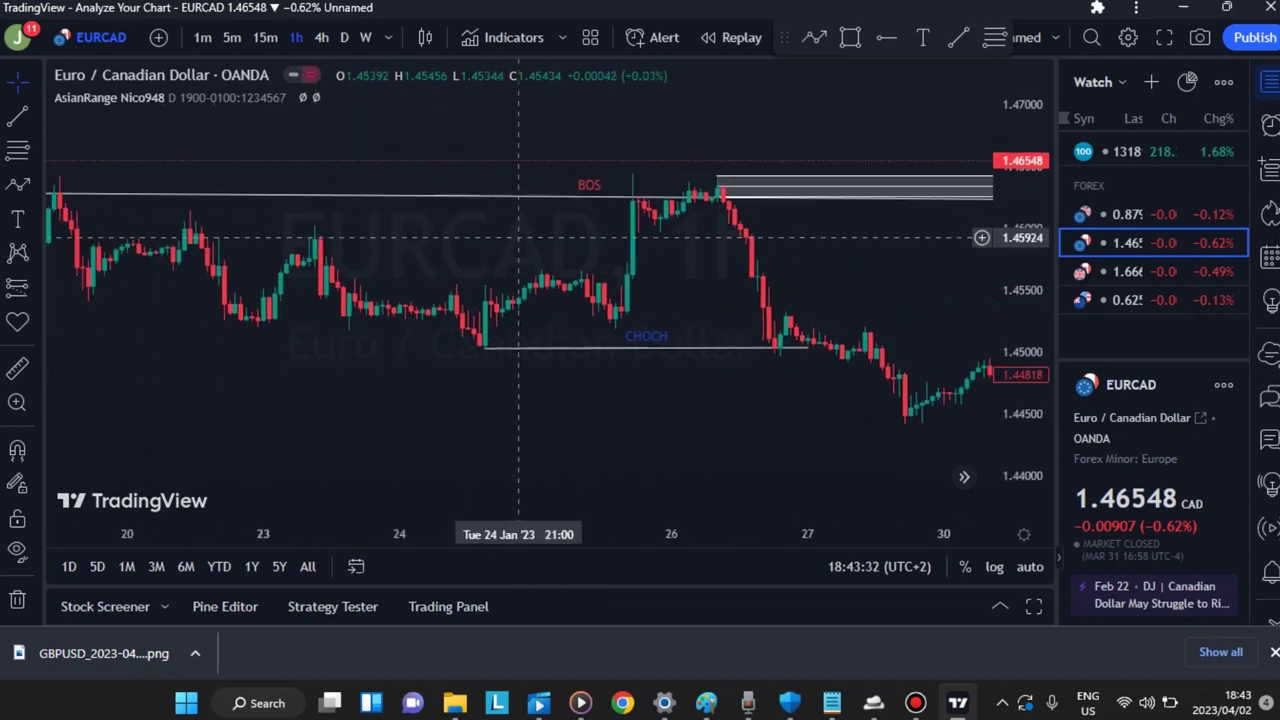
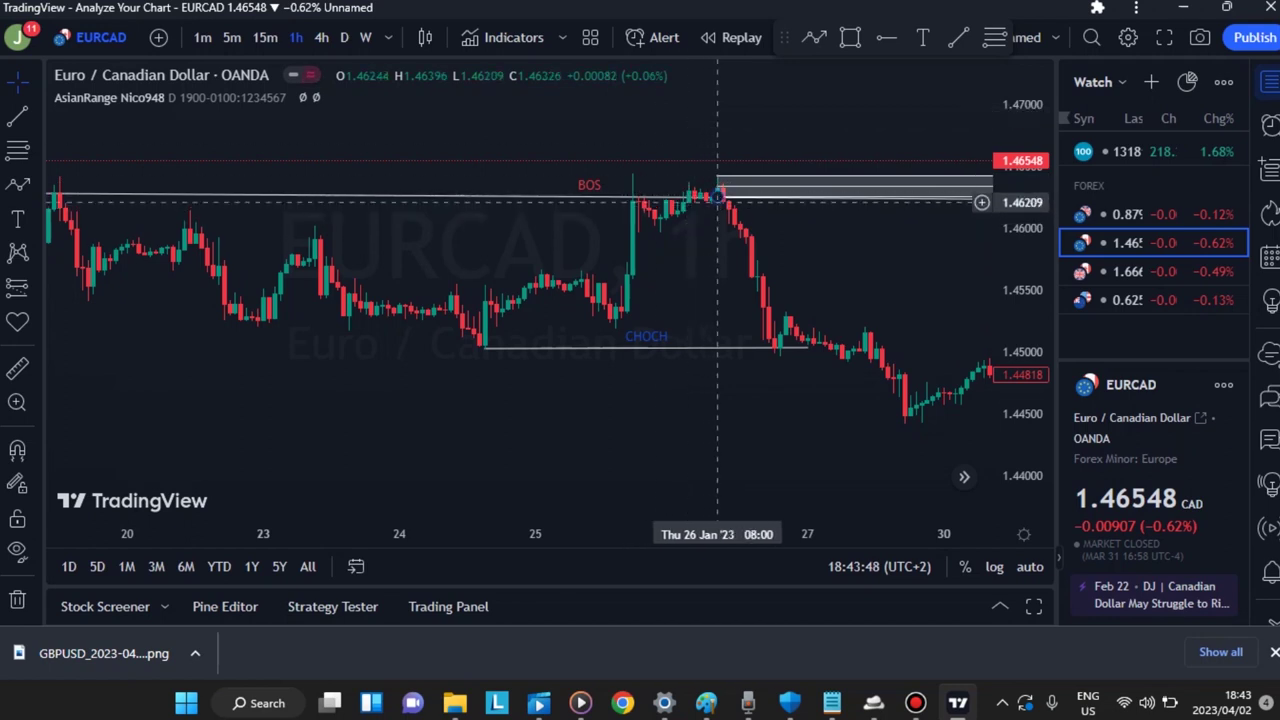
pyautogui.moveTo(683, 225); pyautogui.dragTo(490, 246)
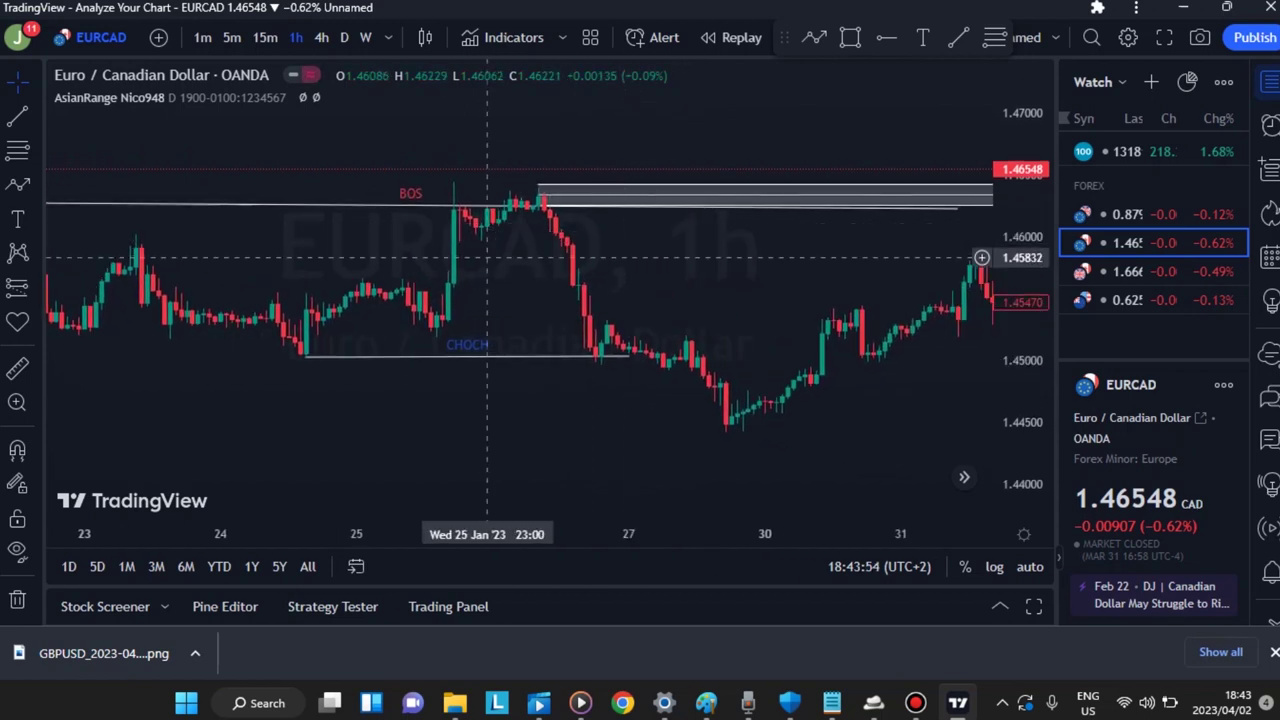
pyautogui.moveTo(595, 266); pyautogui.dragTo(521, 269)
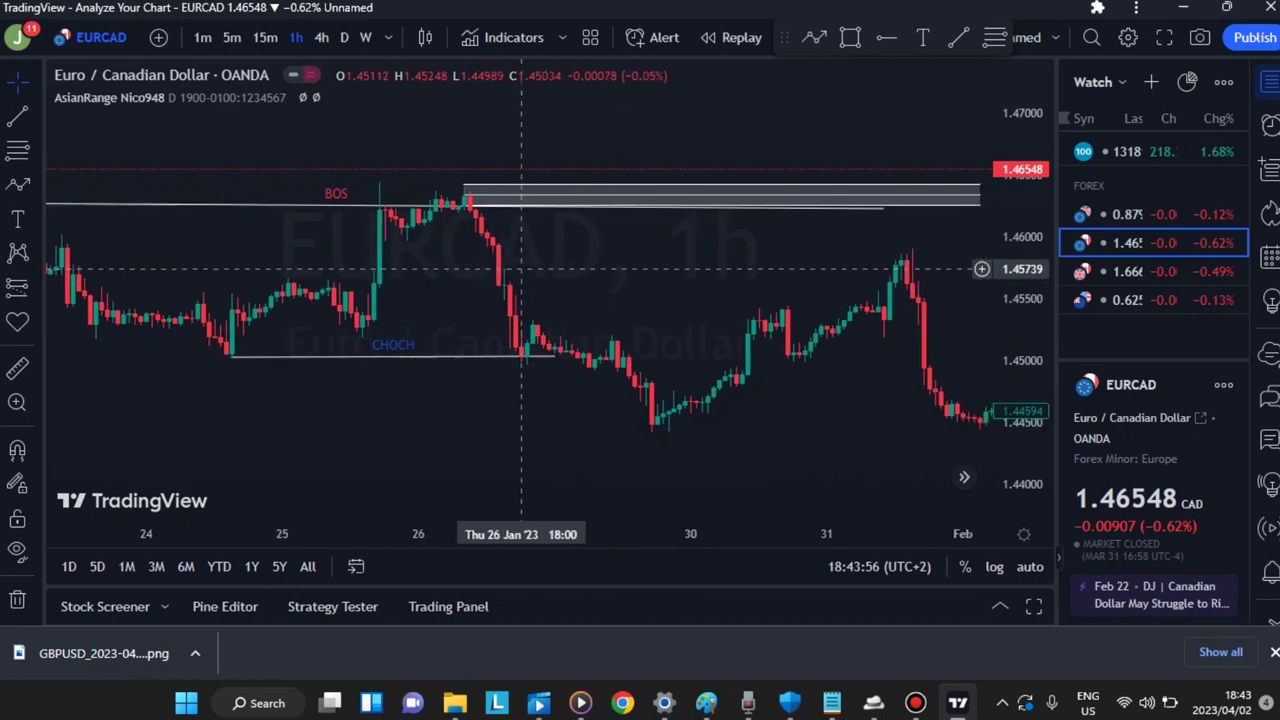
pyautogui.moveTo(617, 285); pyautogui.dragTo(518, 289)
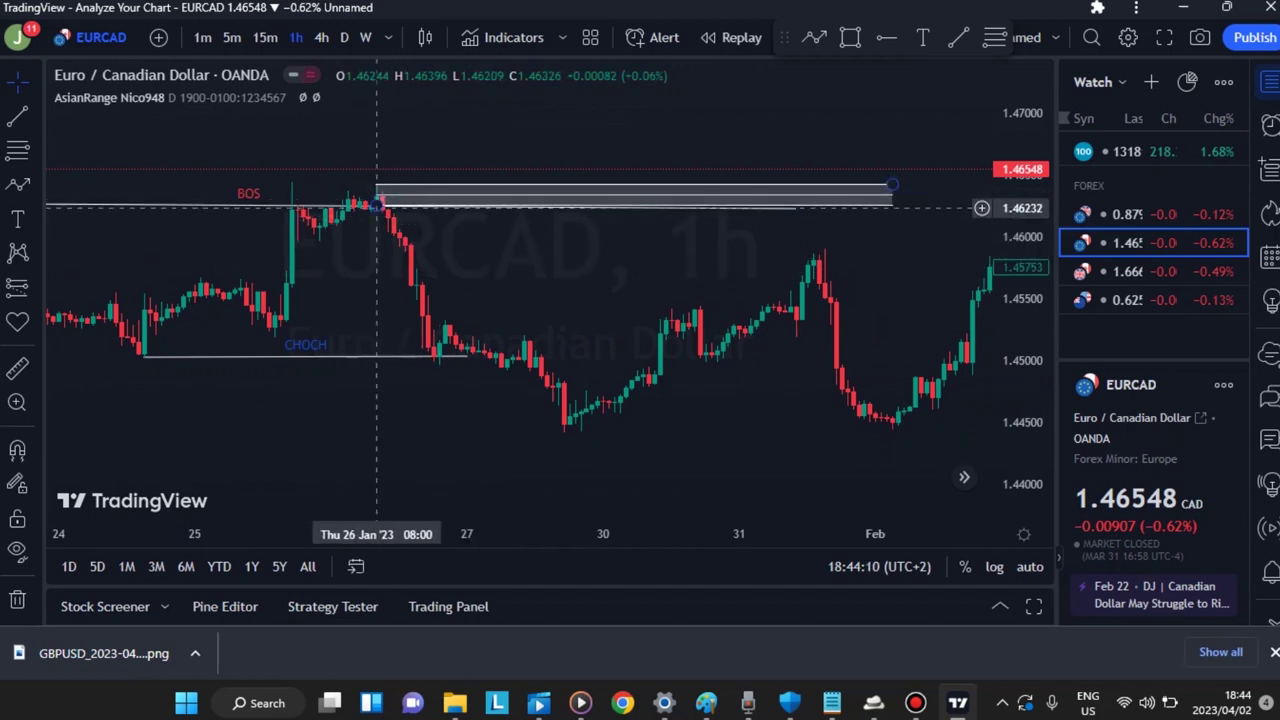
pyautogui.moveTo(553, 314); pyautogui.dragTo(534, 312)
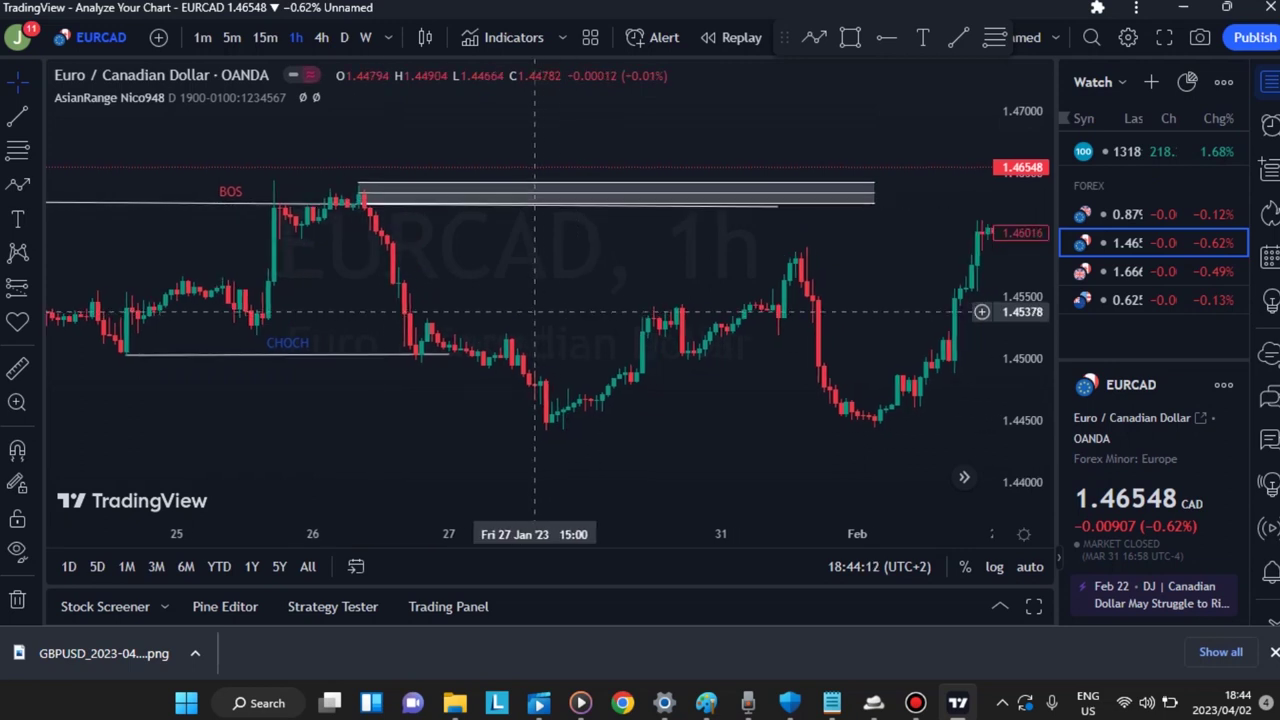
pyautogui.moveTo(629, 287); pyautogui.dragTo(574, 289)
pyautogui.moveTo(671, 273); pyautogui.dragTo(625, 273)
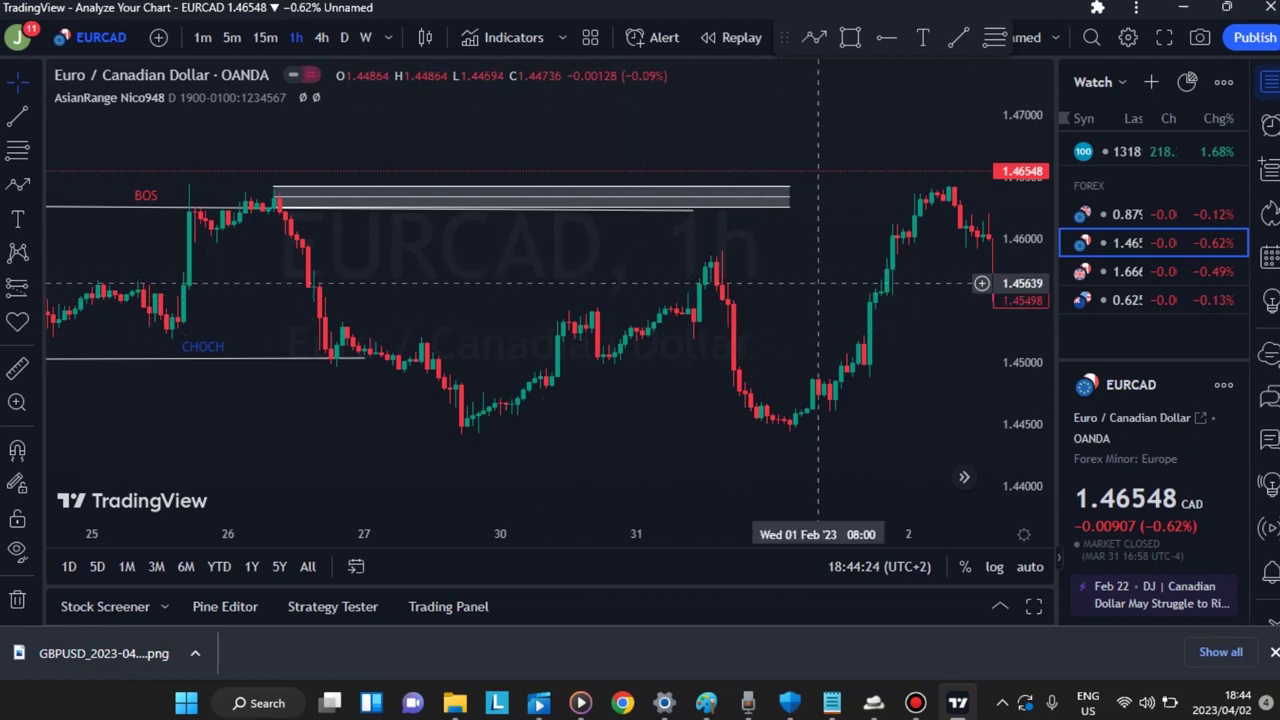
pyautogui.moveTo(818, 281); pyautogui.dragTo(680, 245)
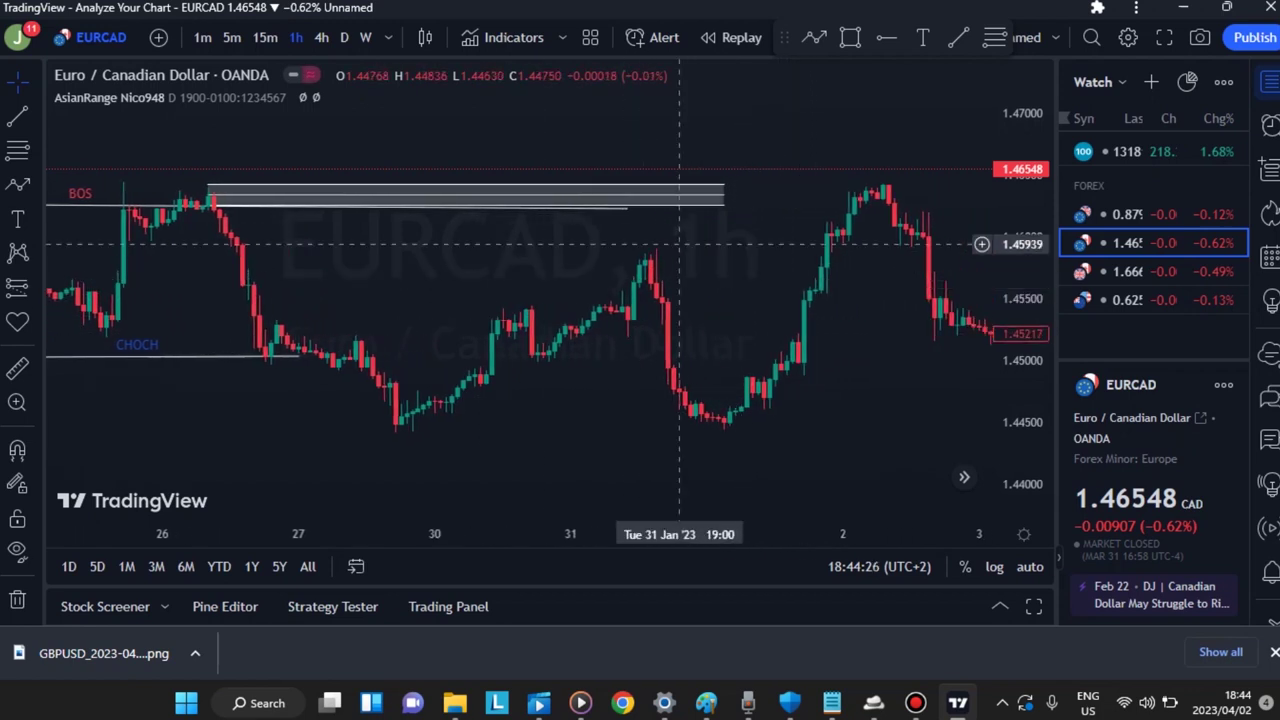
# Step: Extend the grey supply zone beneath 1.46548 forward in time so it covers the 2 Feb highs
pyautogui.moveTo(736, 192); pyautogui.dragTo(929, 182)
pyautogui.click(741, 259)
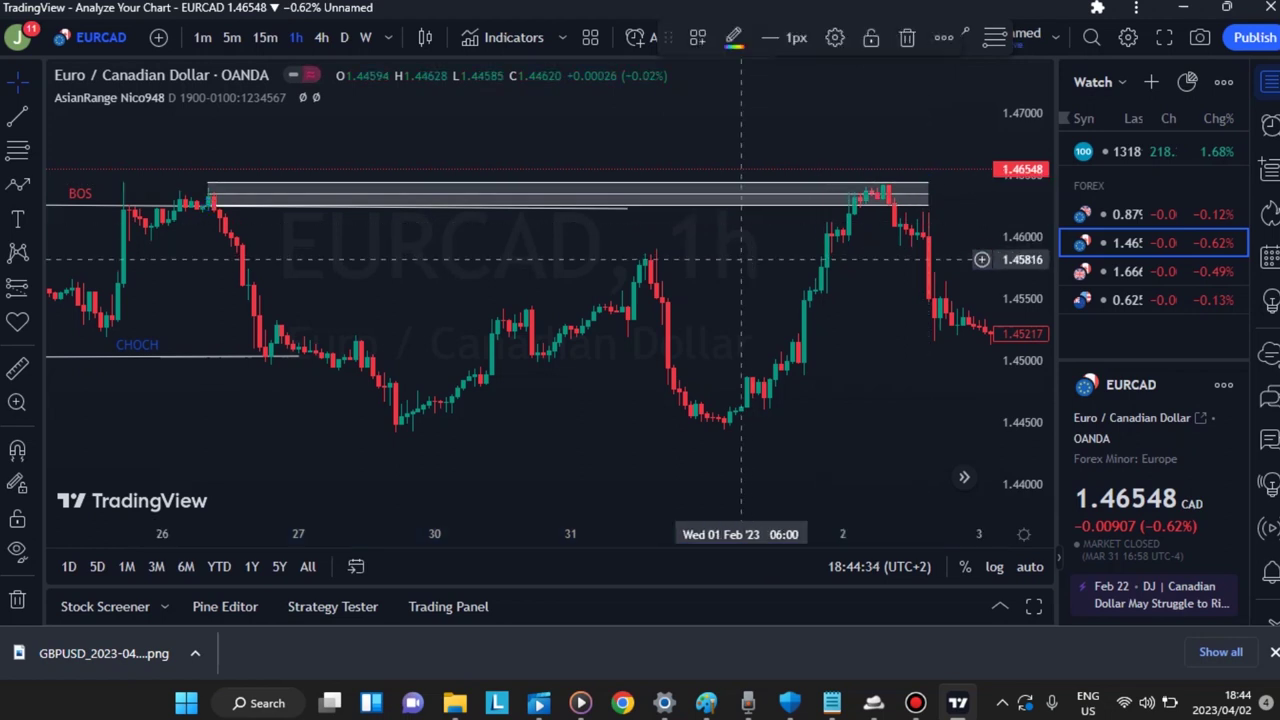
# Step: Place a short position at about 1.46232 on 2 Feb 16:00 with a stop of 0.00239 and a target of 0.01815
pyautogui.moveTo(736, 258); pyautogui.dragTo(696, 258)
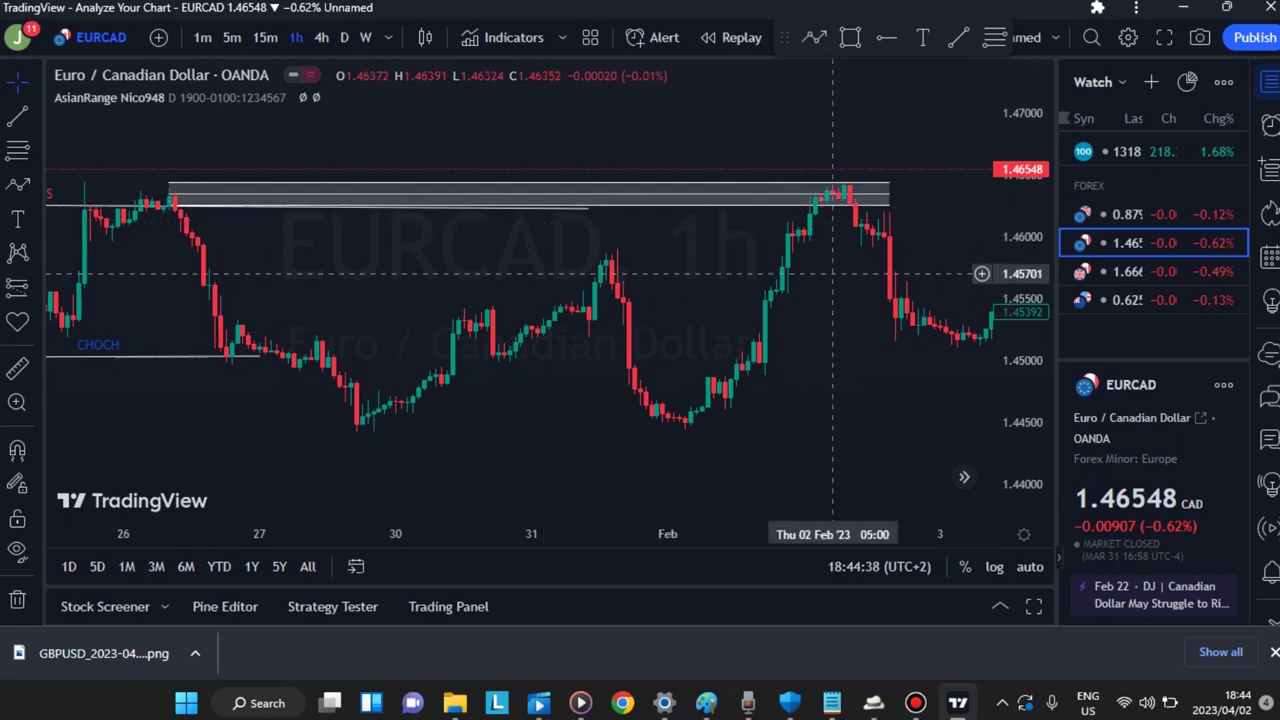
pyautogui.moveTo(829, 217); pyautogui.dragTo(773, 260)
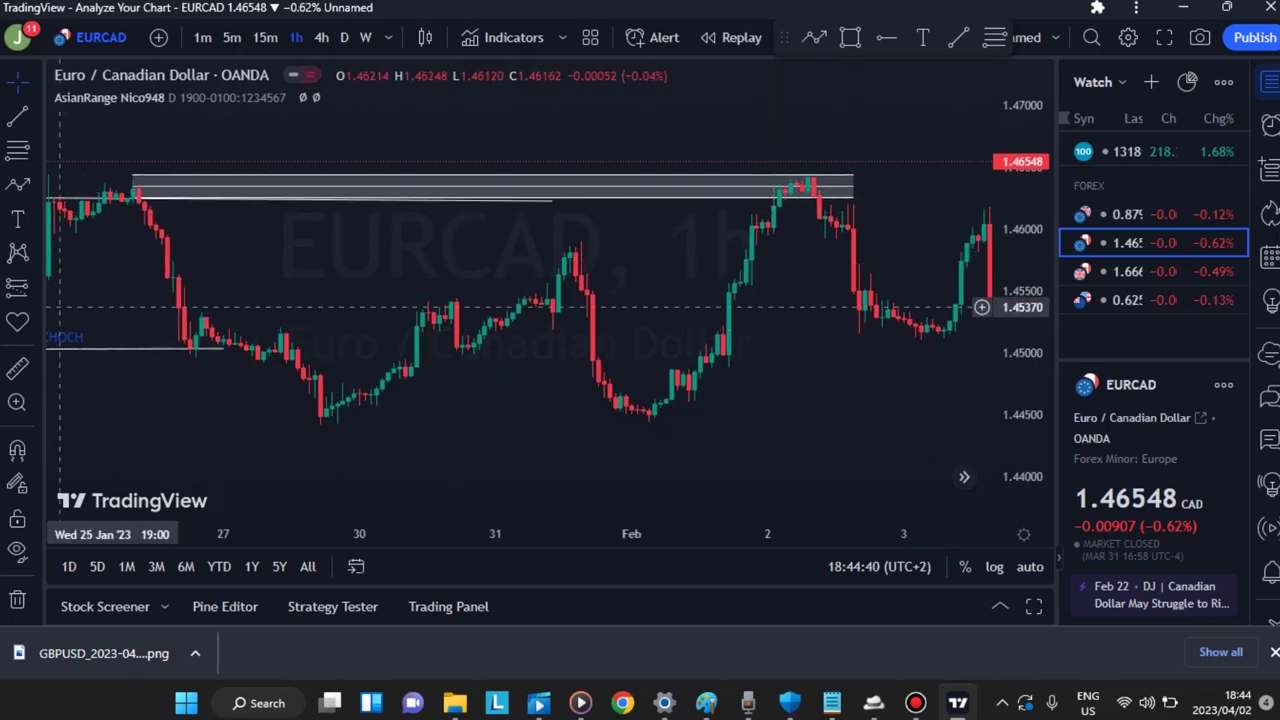
pyautogui.click(17, 288)
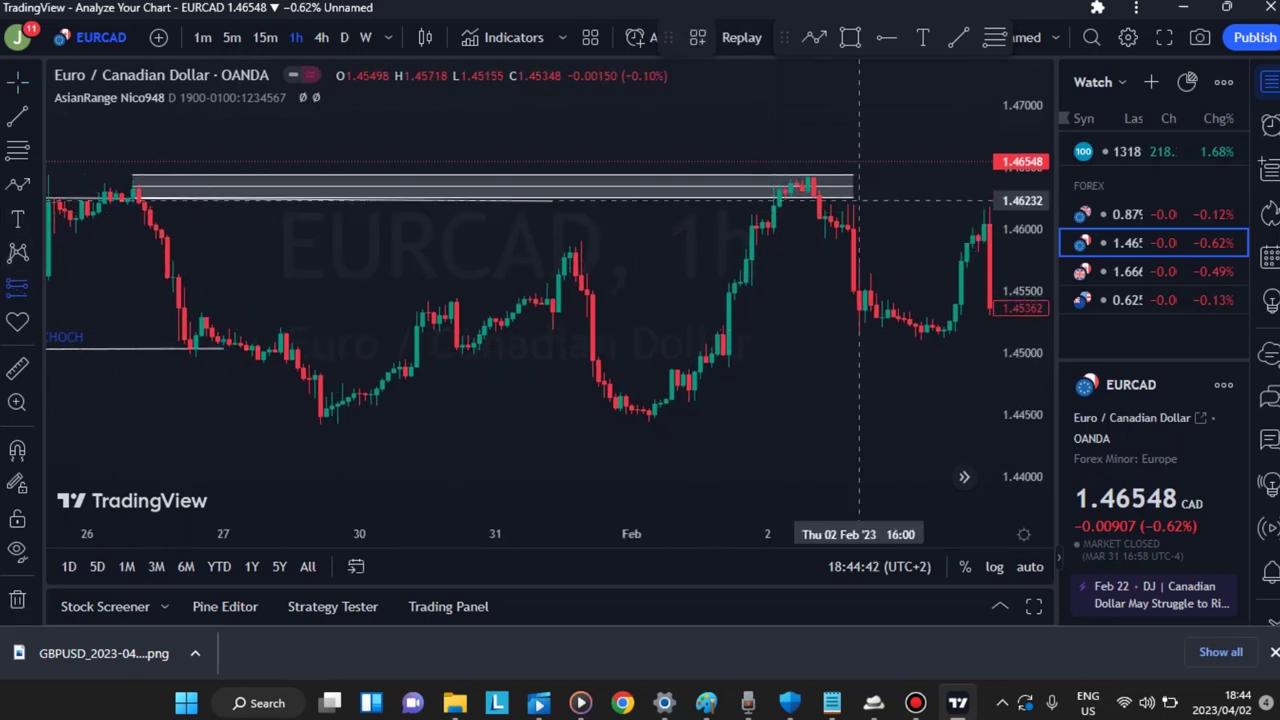
pyautogui.click(858, 200)
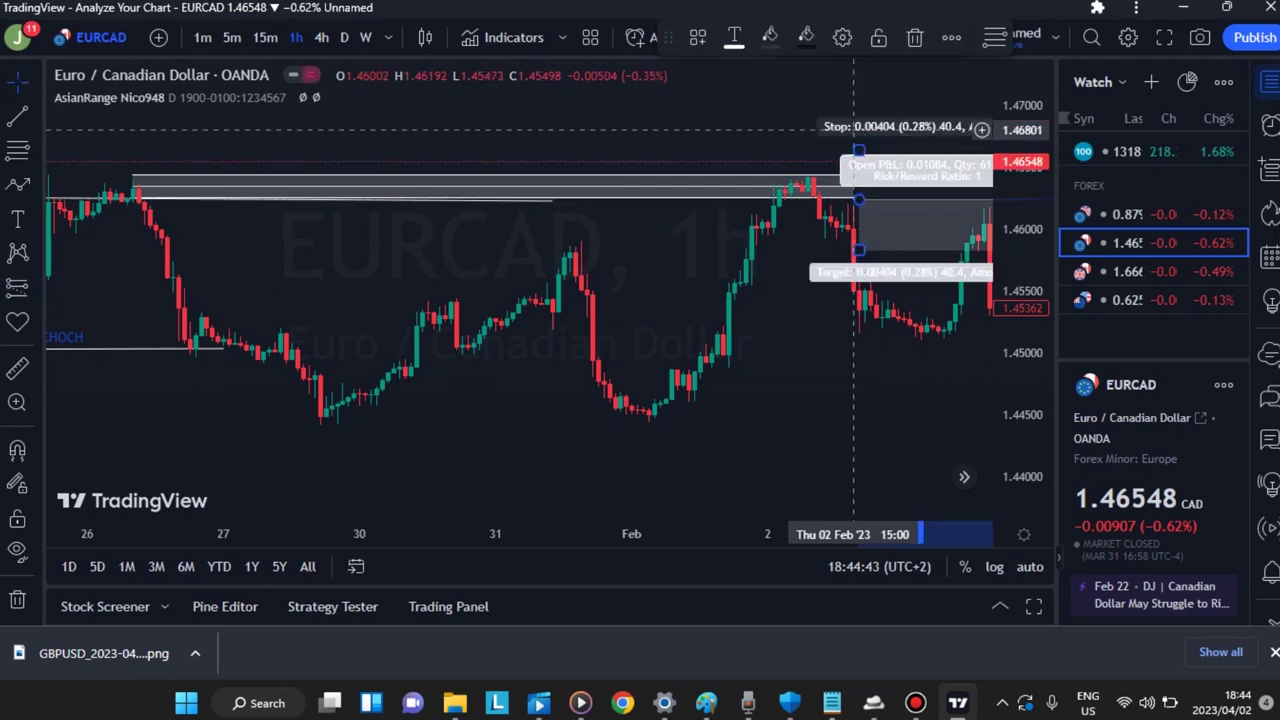
pyautogui.moveTo(865, 150); pyautogui.dragTo(858, 170)
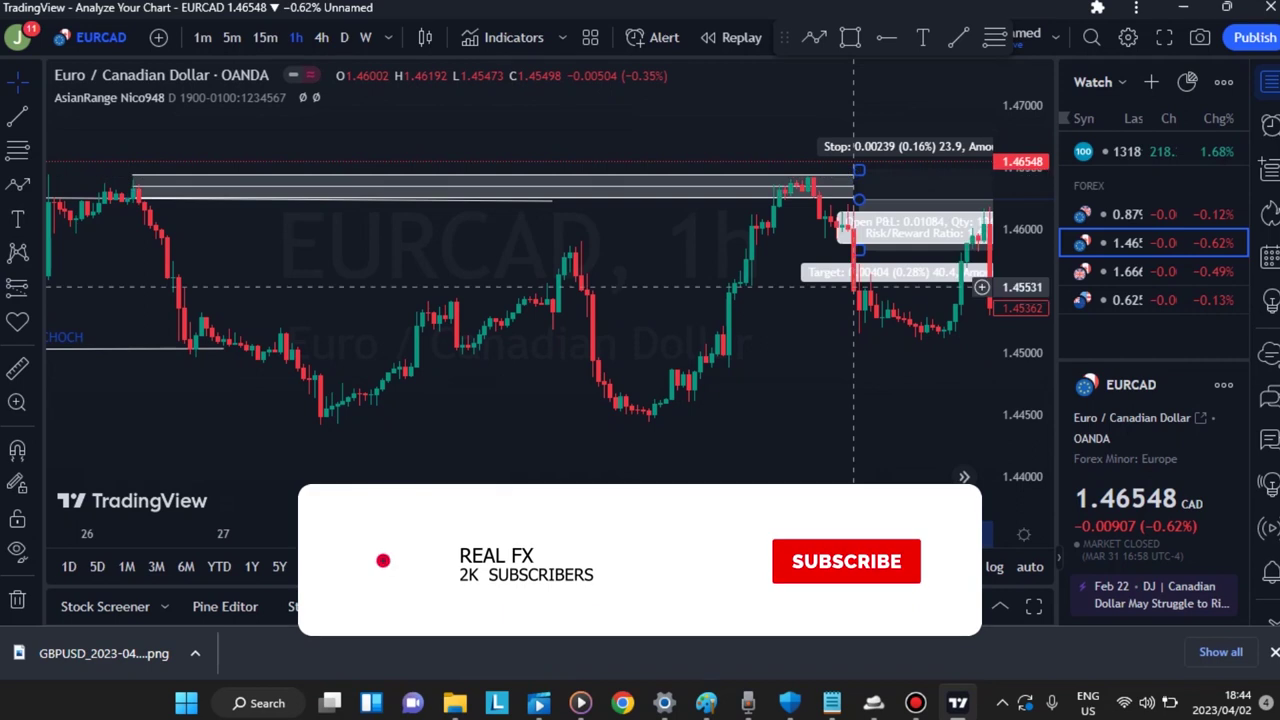
pyautogui.moveTo(865, 250); pyautogui.dragTo(858, 424)
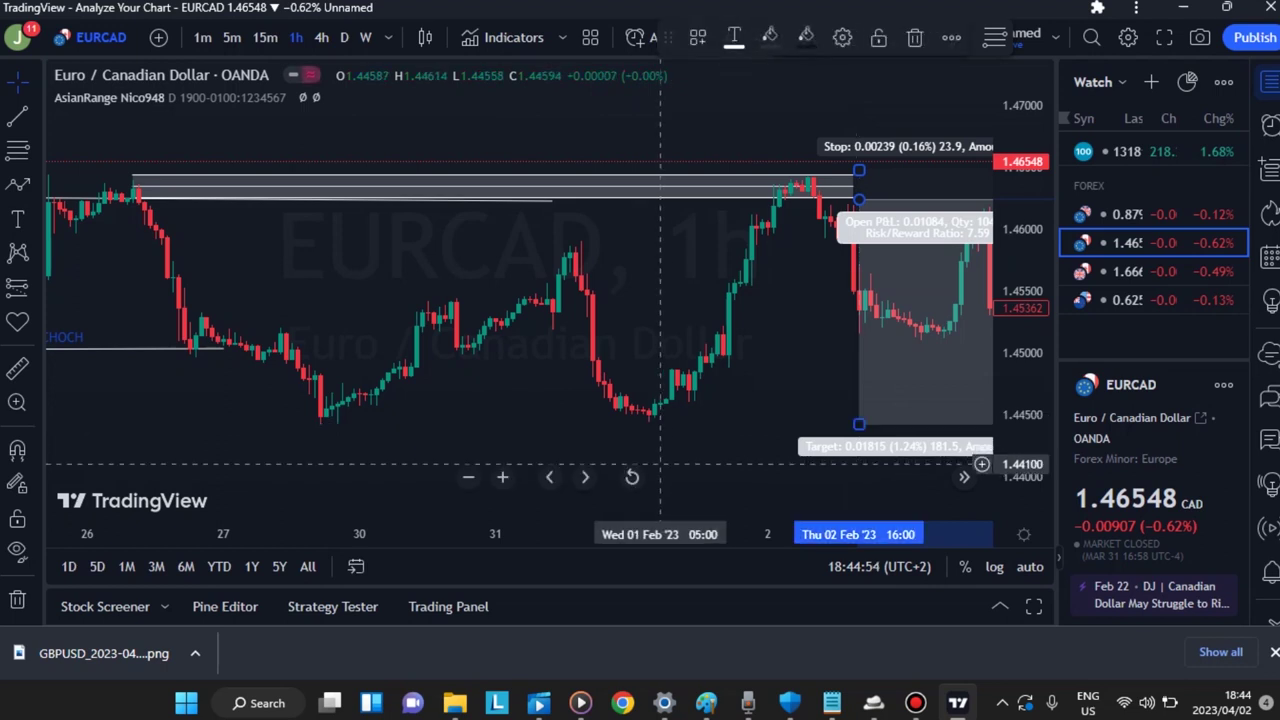
# Step: Widen the short position through 6 Feb so it spans the candles falling to its target level
pyautogui.moveTo(686, 449); pyautogui.dragTo(524, 444)
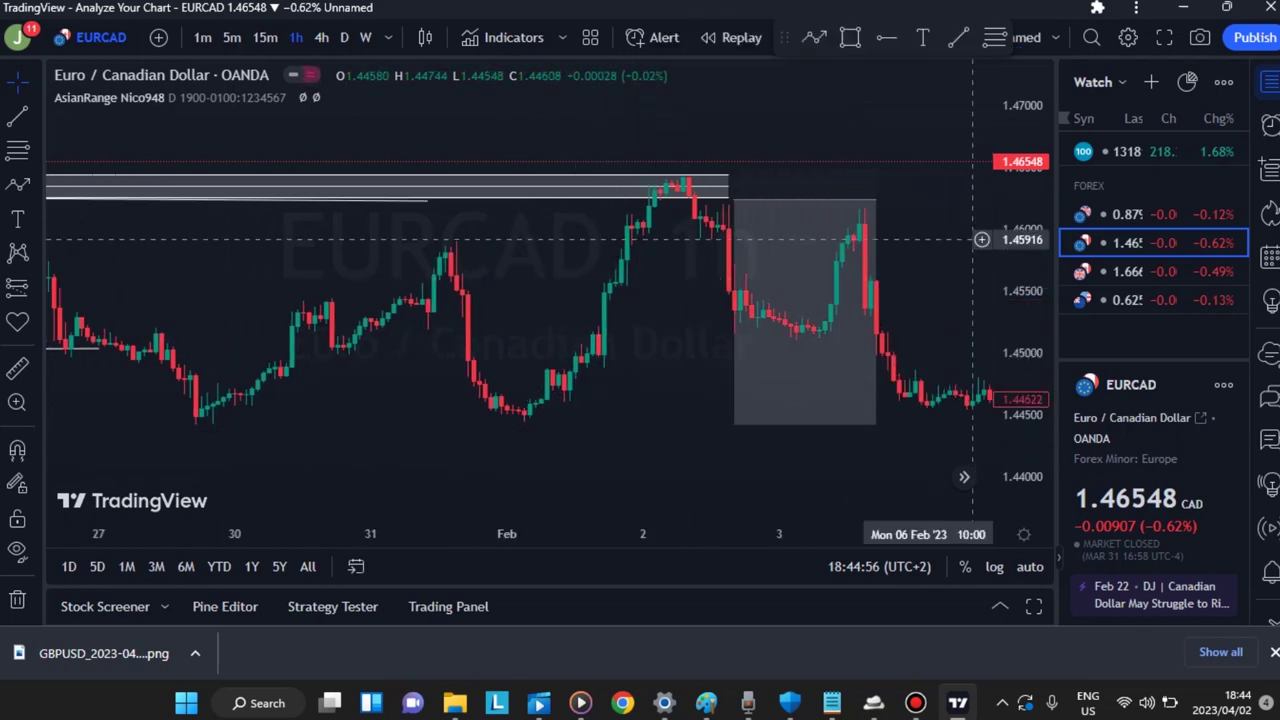
pyautogui.moveTo(872, 199); pyautogui.dragTo(961, 199)
pyautogui.click(672, 408)
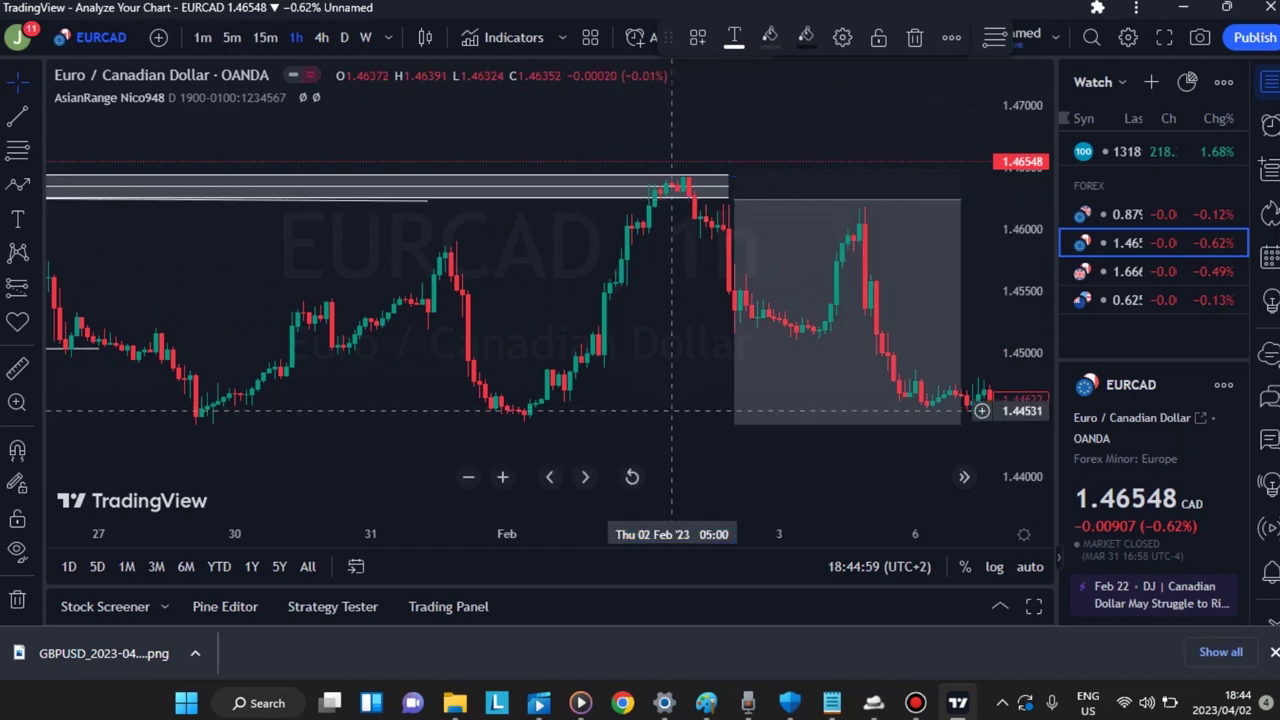
pyautogui.moveTo(570, 398); pyautogui.dragTo(489, 397)
pyautogui.click(872, 199)
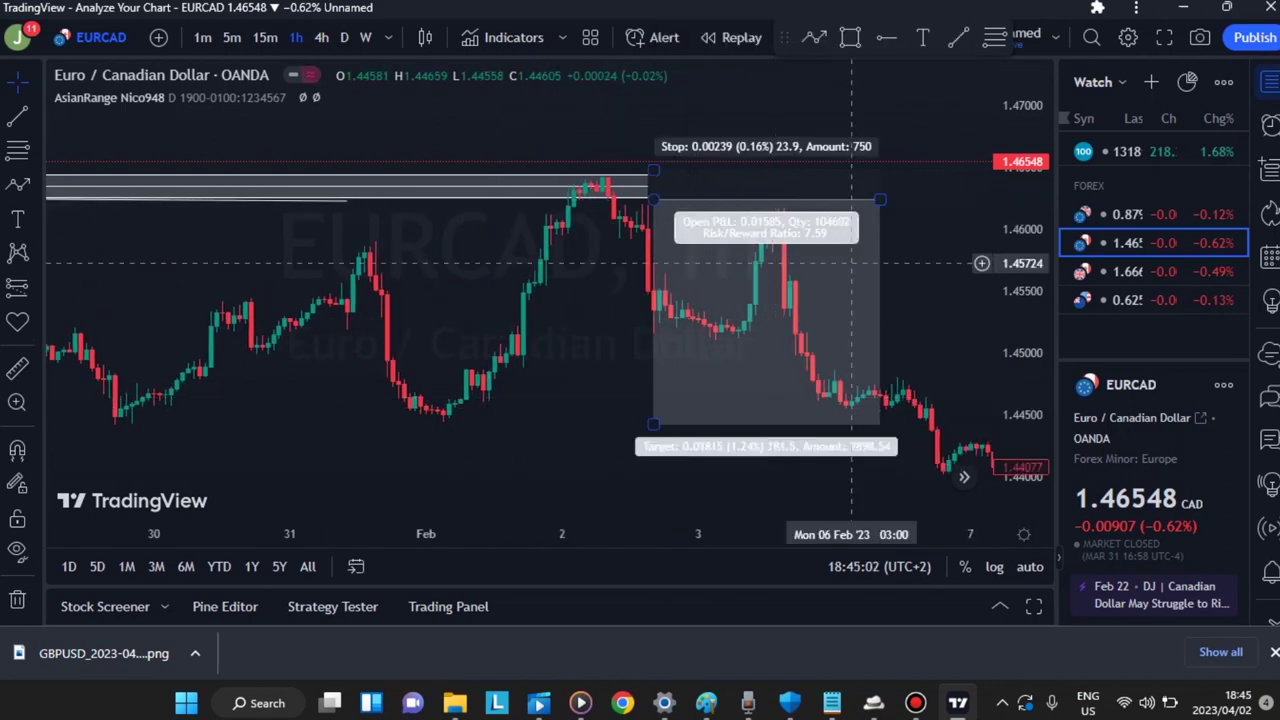
pyautogui.moveTo(880, 199); pyautogui.dragTo(931, 199)
pyautogui.click(568, 335)
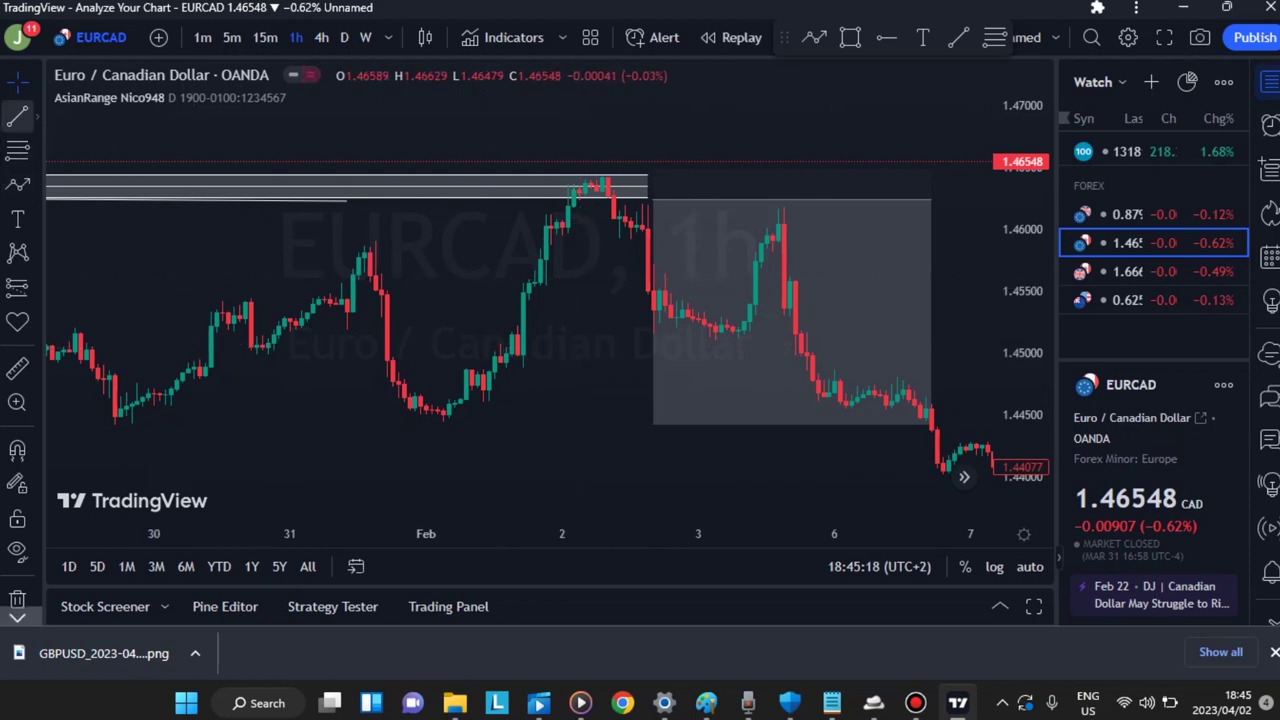
# Step: Draw a path from the 1 Feb rally through its swing high, pullback low and supply-zone high to about 1.45139 on 2 Feb 16:00
pyautogui.click(17, 116)
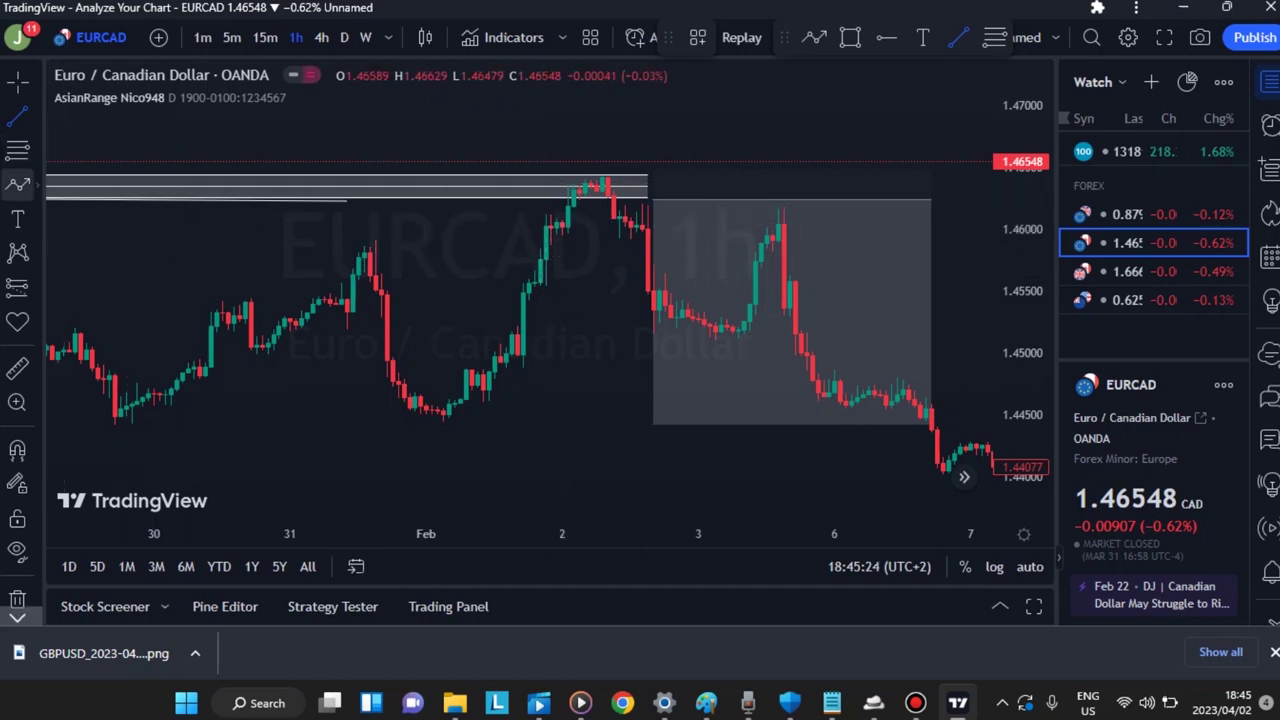
pyautogui.click(17, 184)
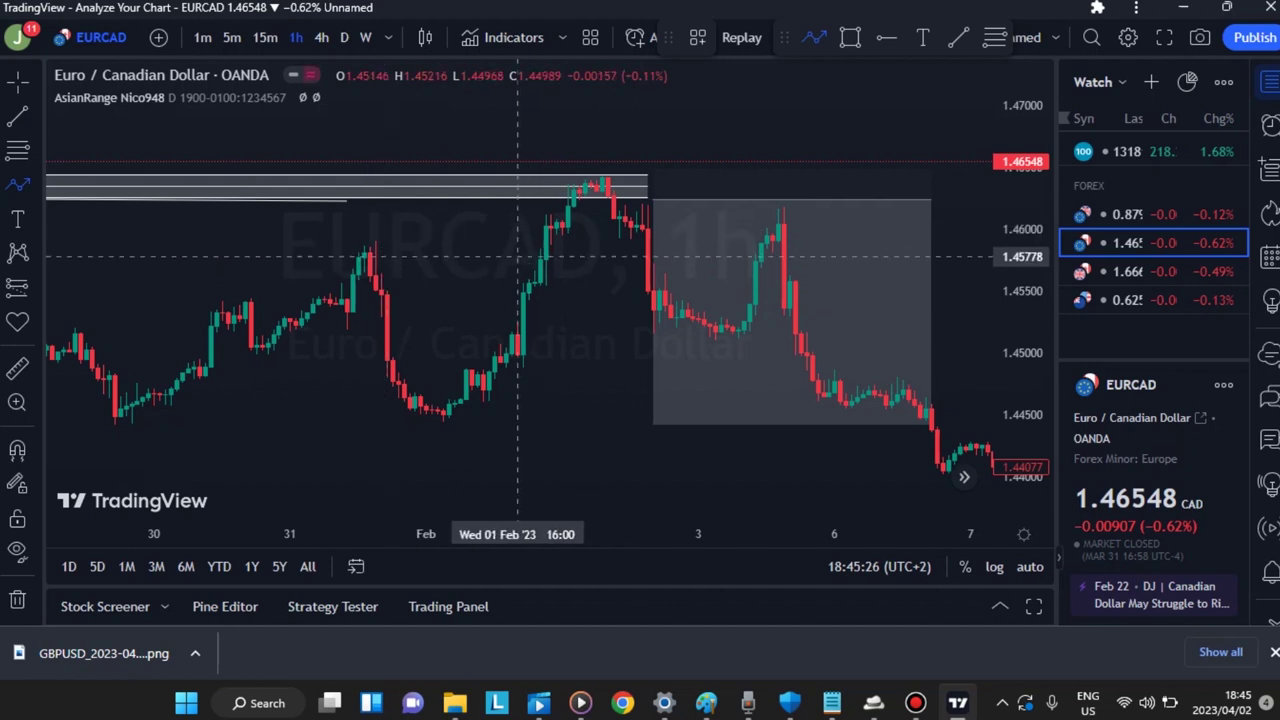
pyautogui.click(522, 338)
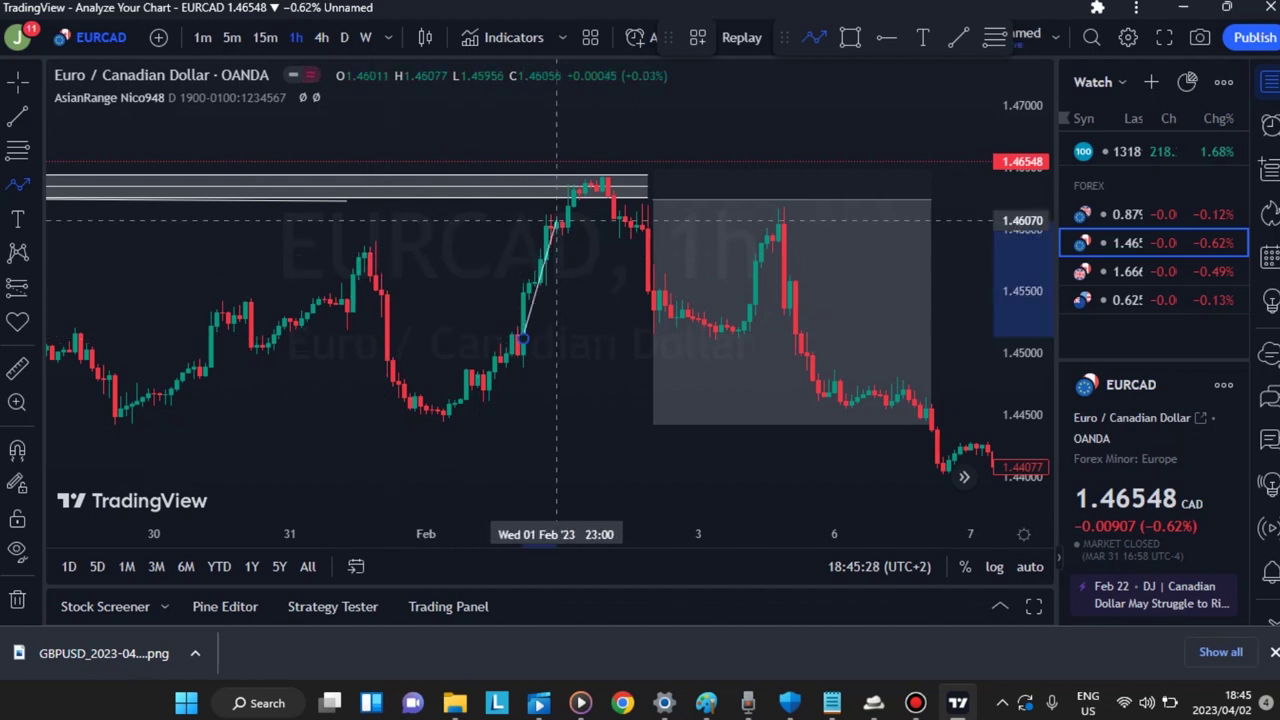
pyautogui.click(551, 216)
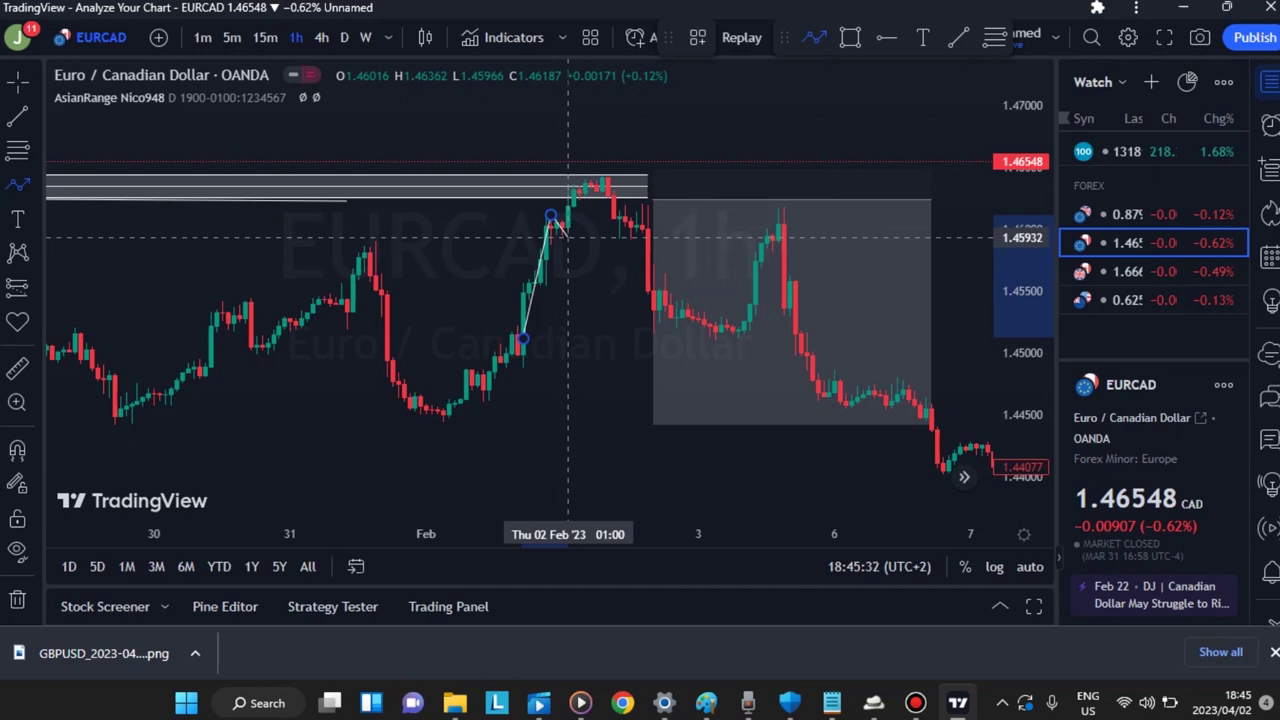
pyautogui.click(568, 237)
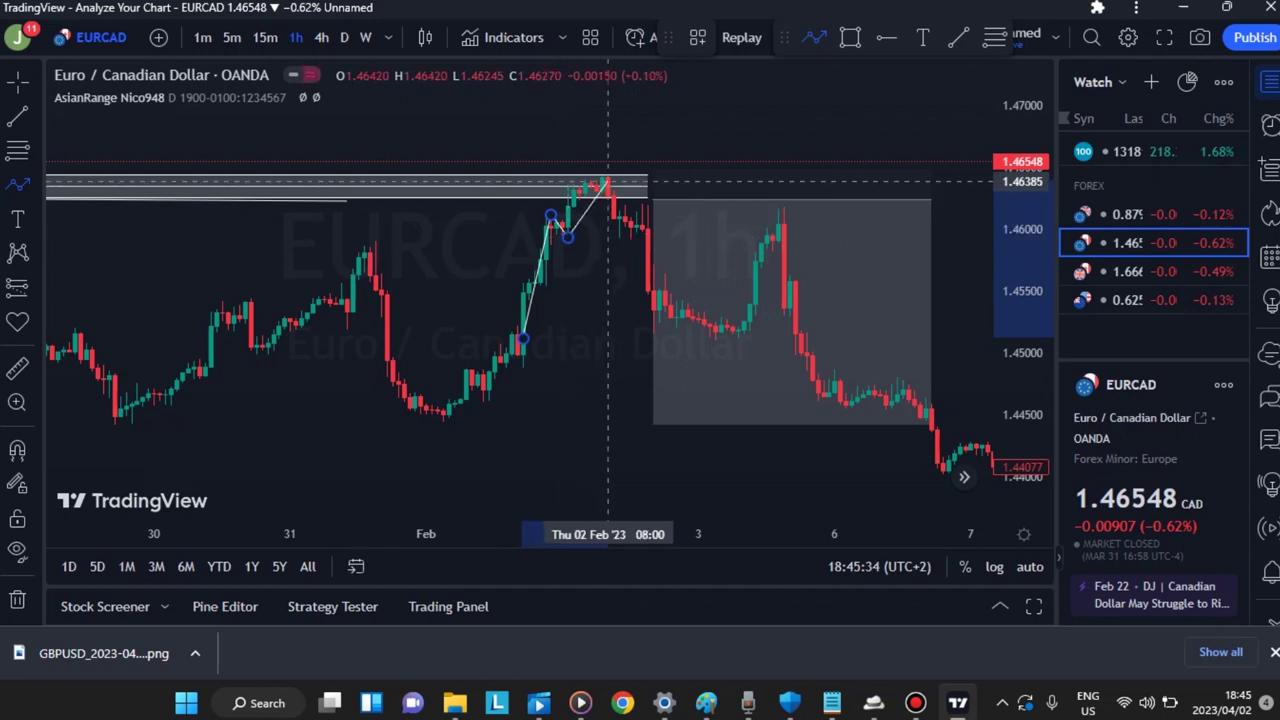
pyautogui.click(607, 183)
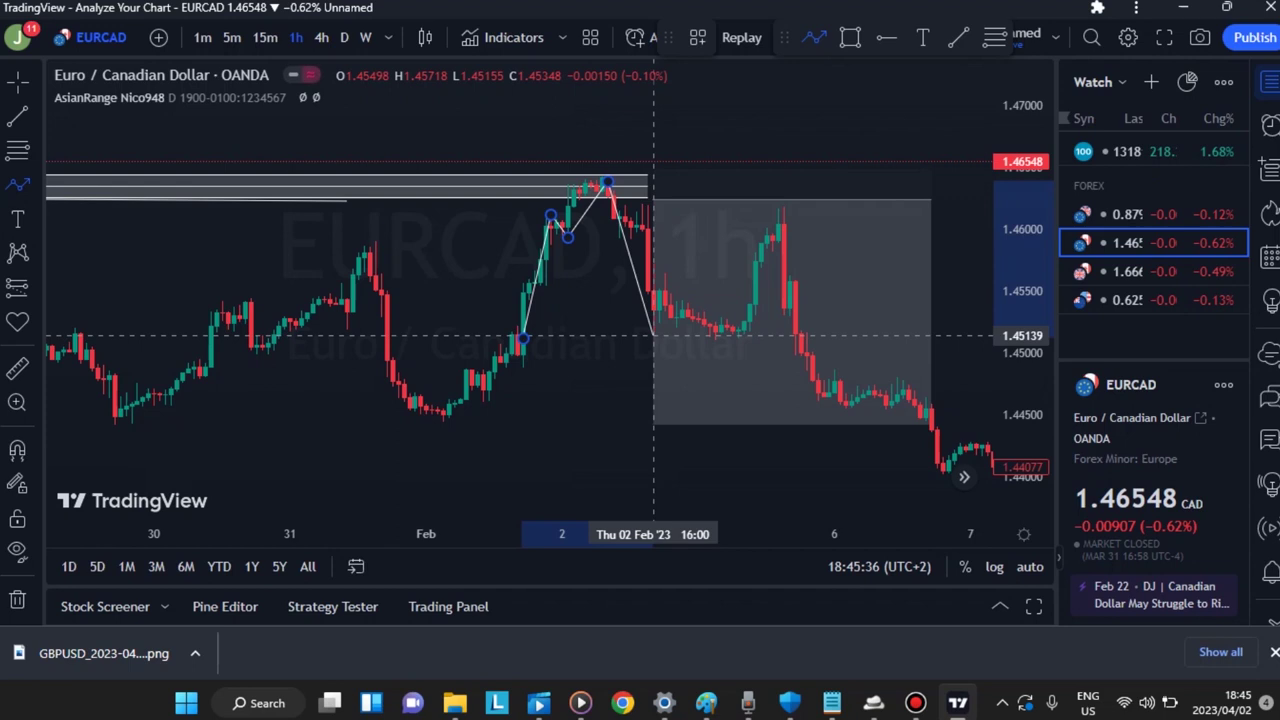
pyautogui.doubleClick(653, 336)
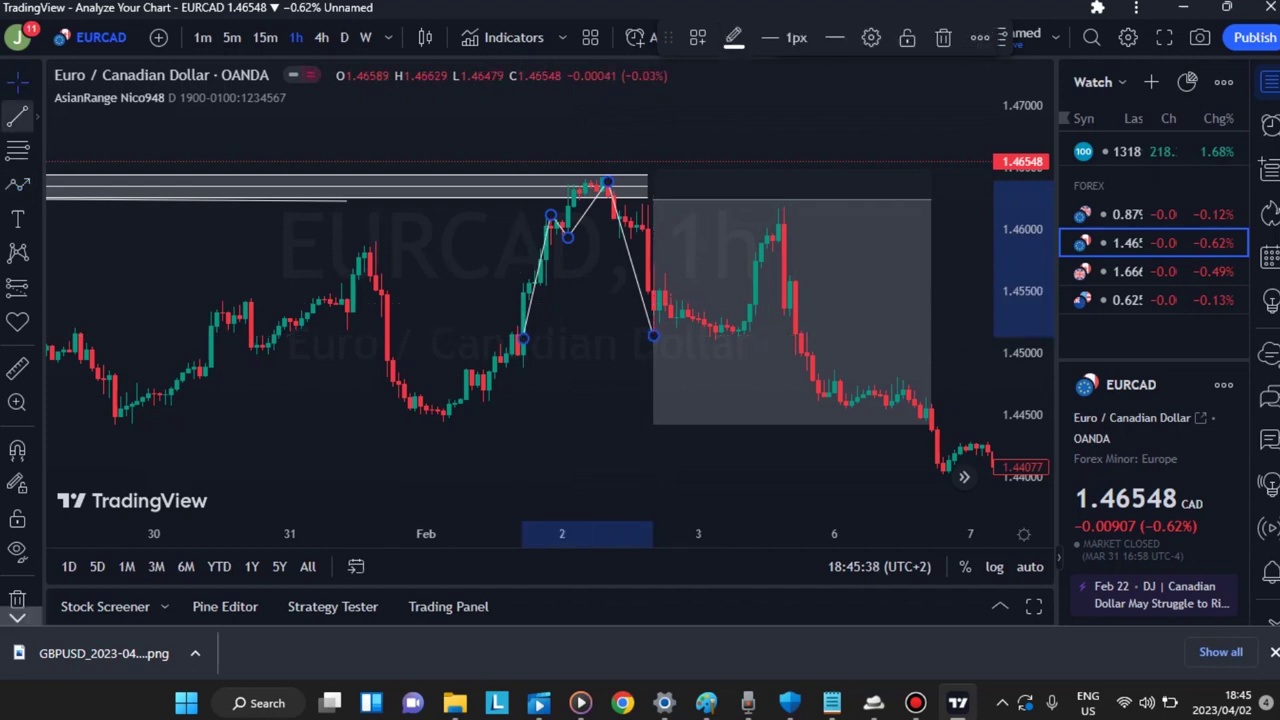
# Step: Draw horizontal trend lines at 1.45939 from the pullback low to 2 Feb 16:00, and at 1.46070 from 1 Feb 21:00 to 3 Feb 07:00
pyautogui.click(17, 116)
pyautogui.click(568, 237)
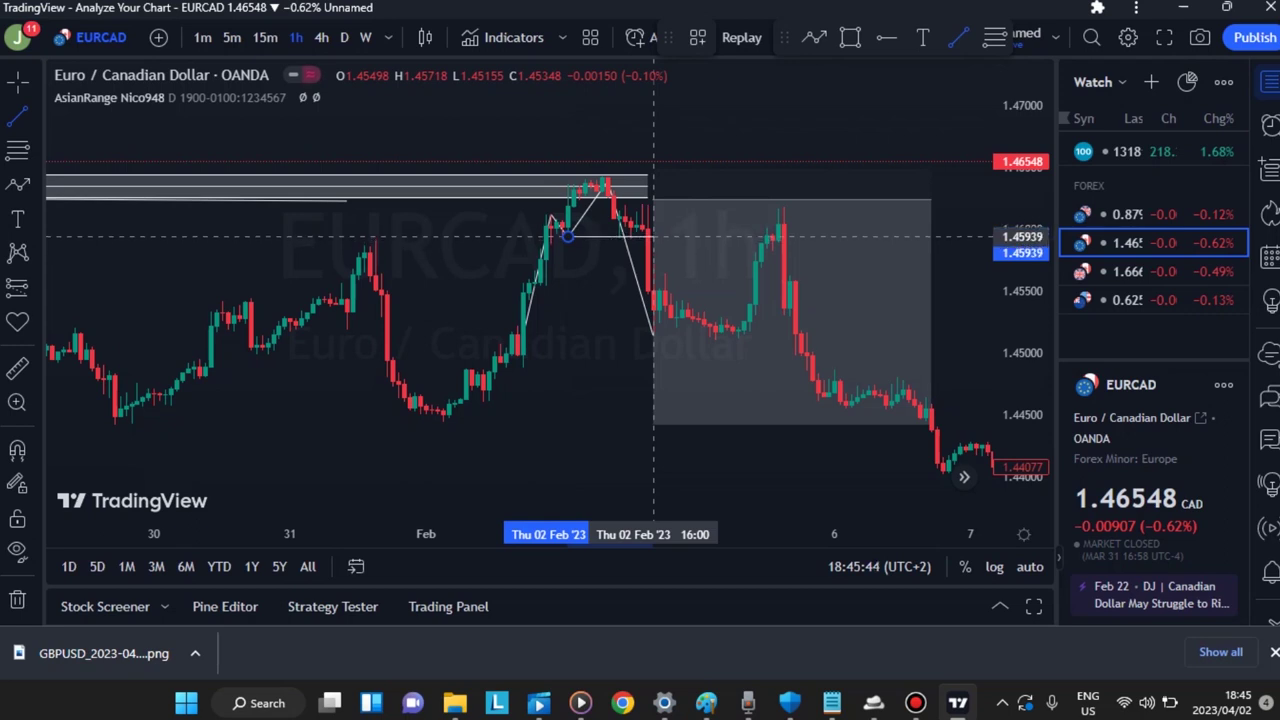
pyautogui.click(654, 237)
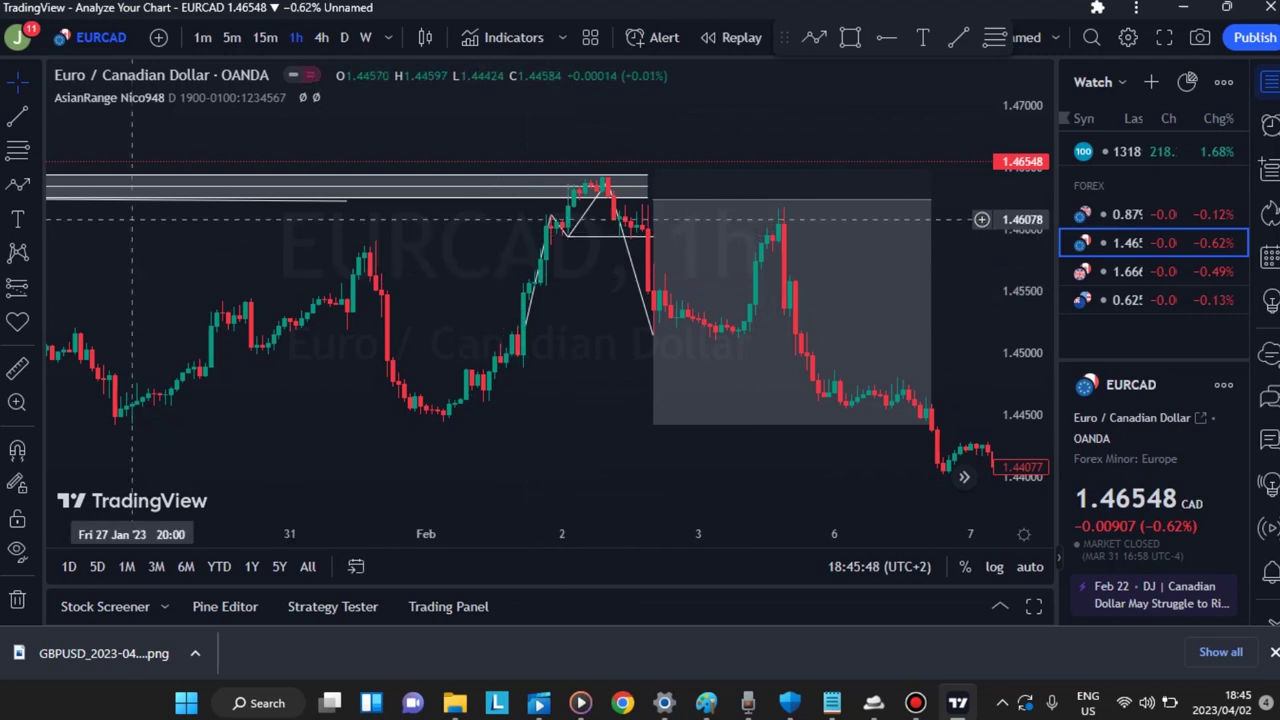
pyautogui.hotkey('alt', 't')
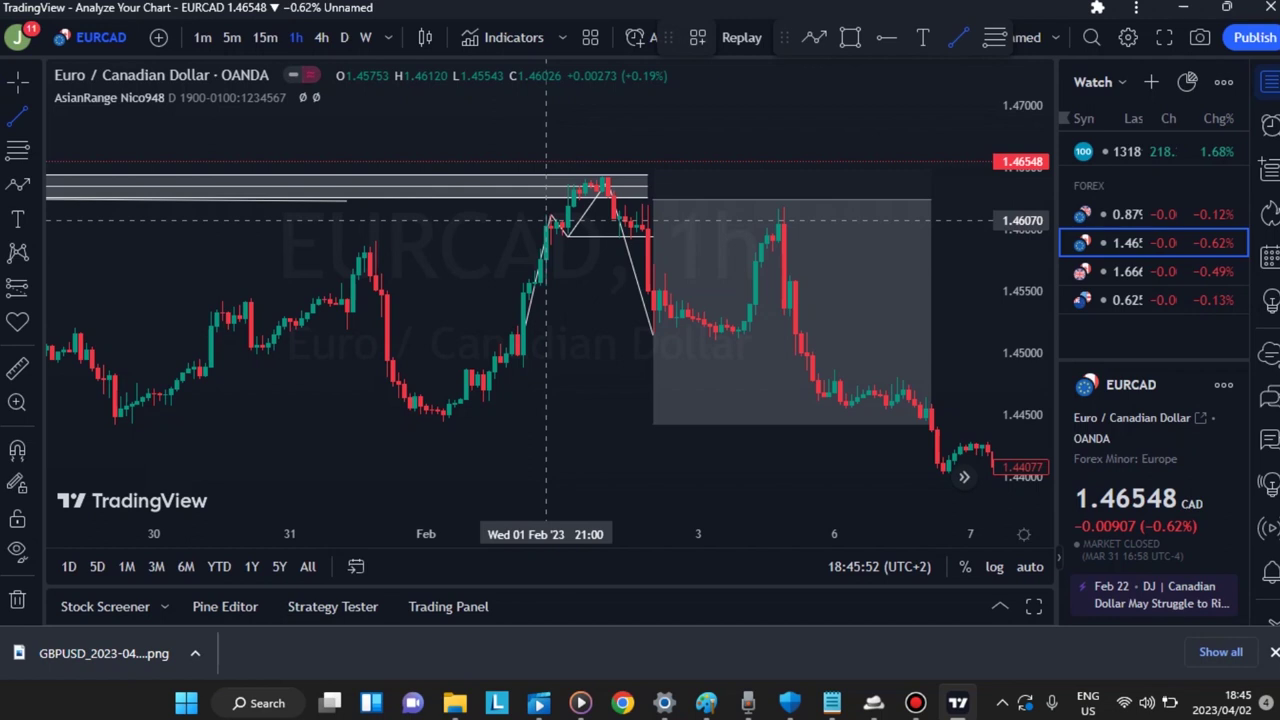
pyautogui.click(547, 220)
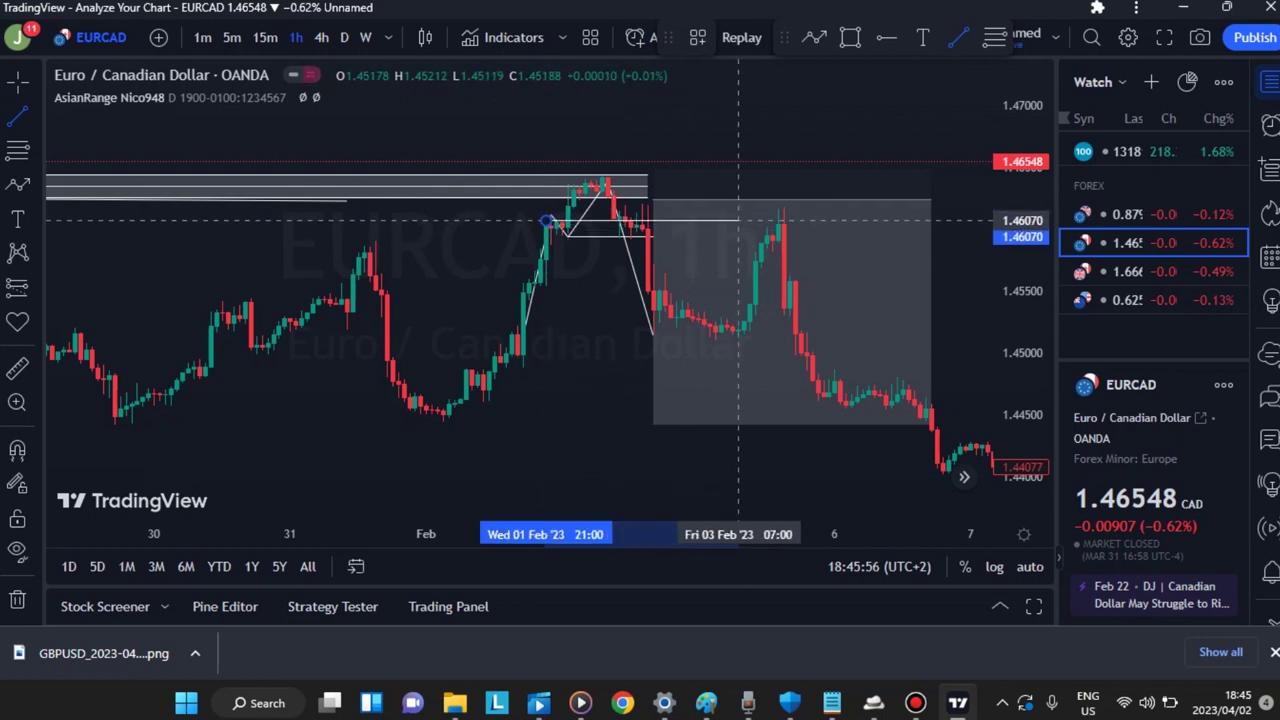
pyautogui.click(739, 220)
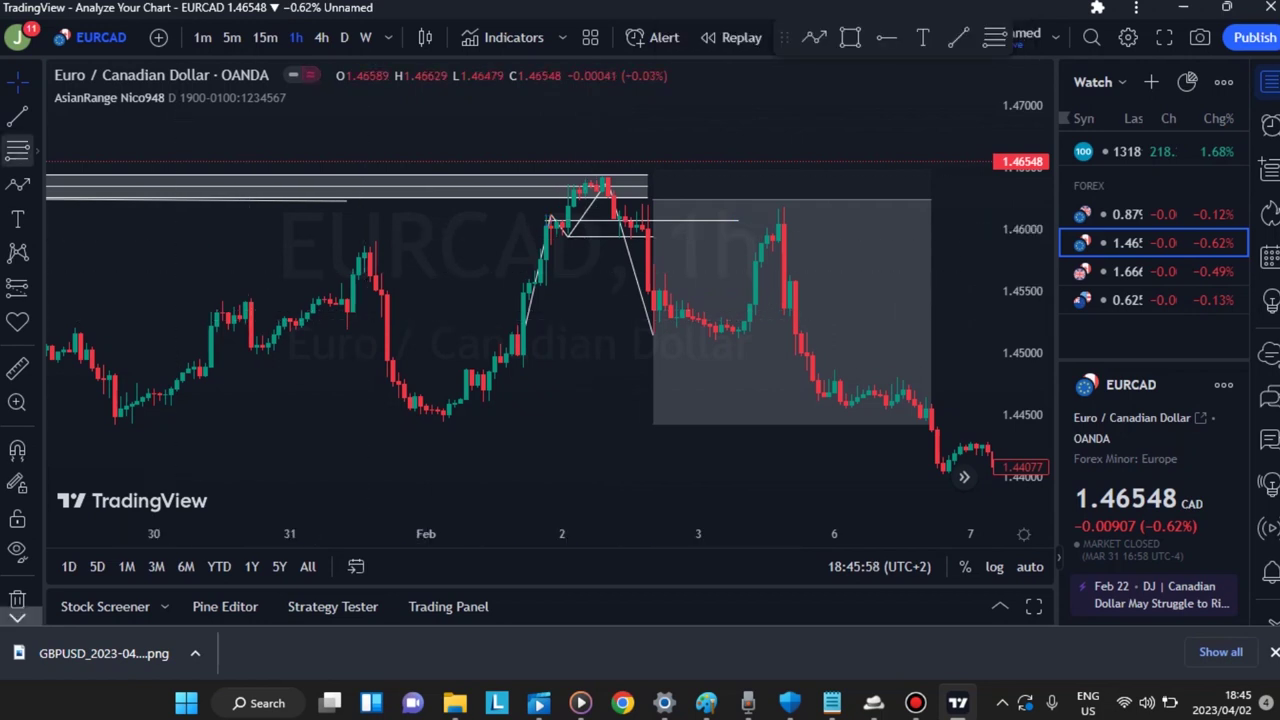
# Step: Draw a Fib retracement zone from 1.46070 on 2 Feb 15:00 to 1.46201 on 3 Feb 19:00
pyautogui.click(17, 150)
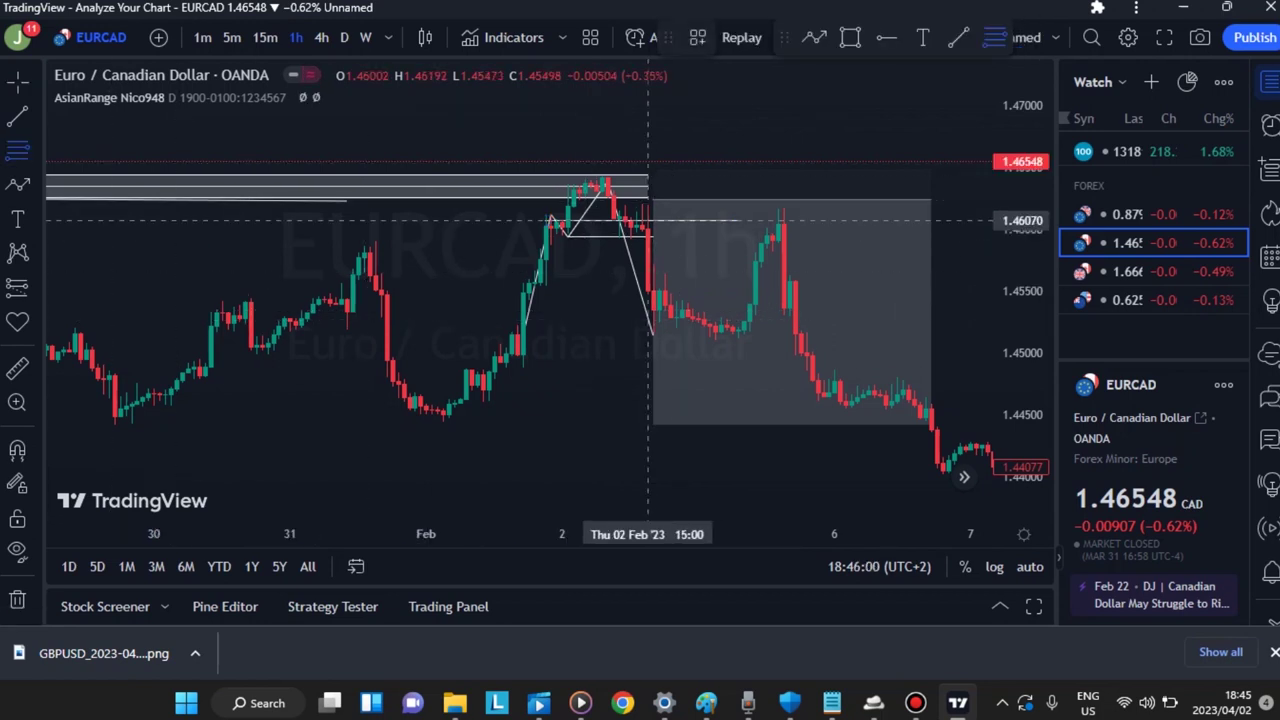
pyautogui.click(648, 222)
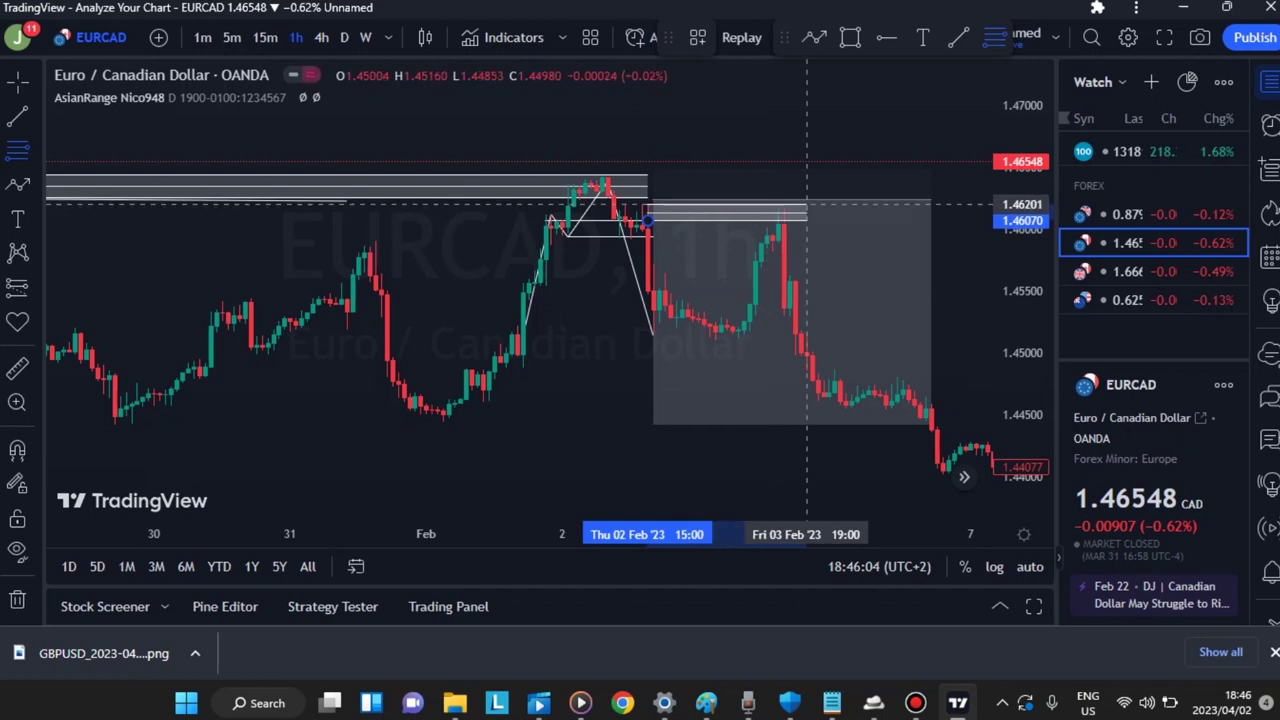
pyautogui.click(807, 204)
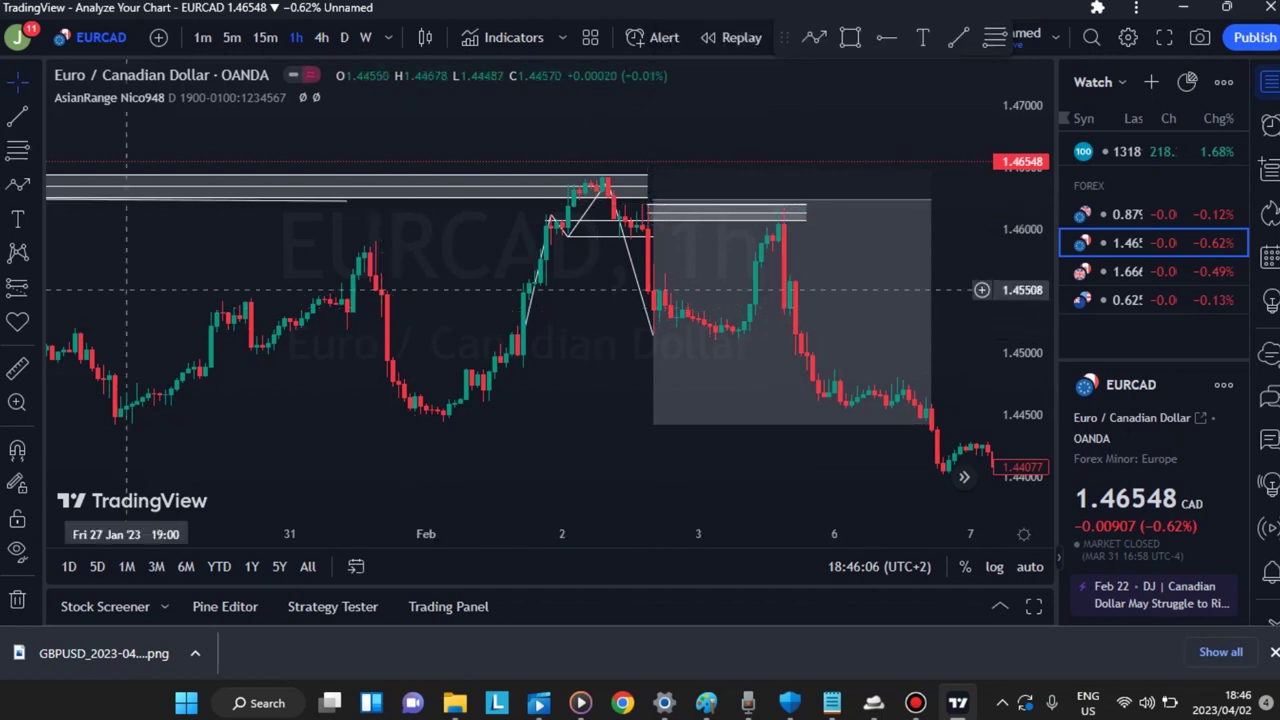
# Step: Place a second short position at about 1.46062 on 3 Feb 20:00 and tighten its stop to 0.00193
pyautogui.click(17, 287)
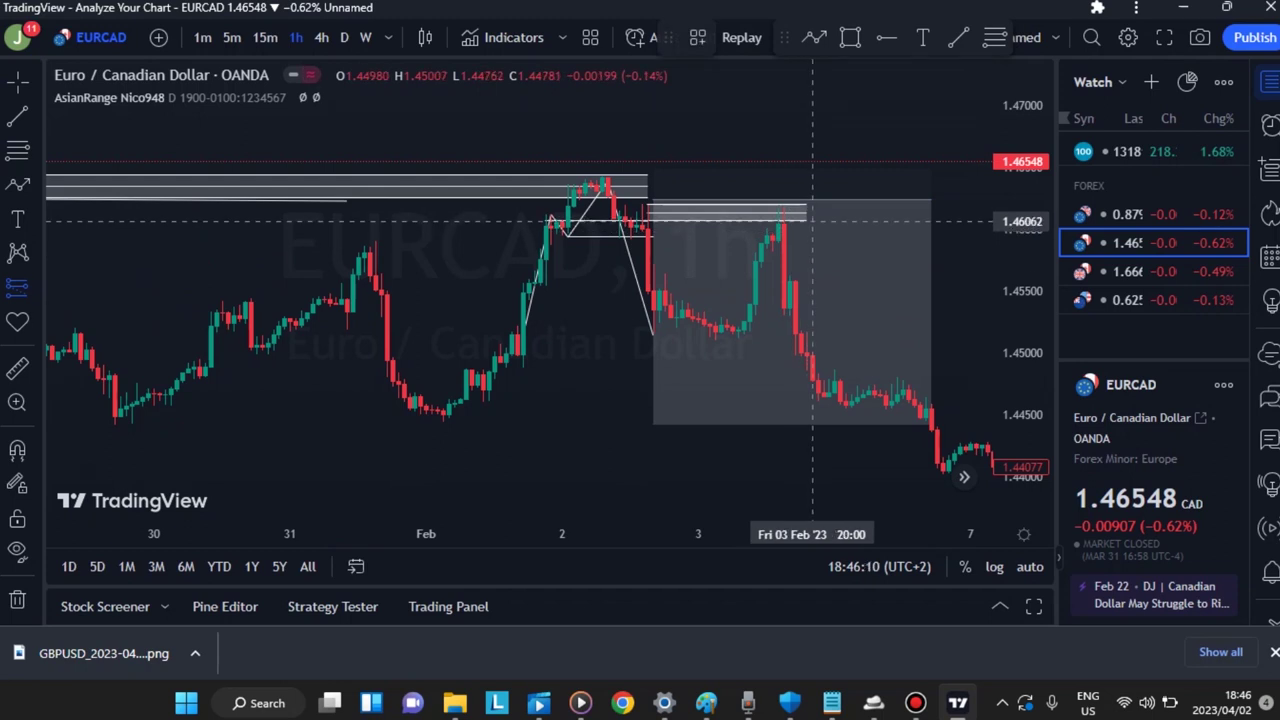
pyautogui.click(812, 221)
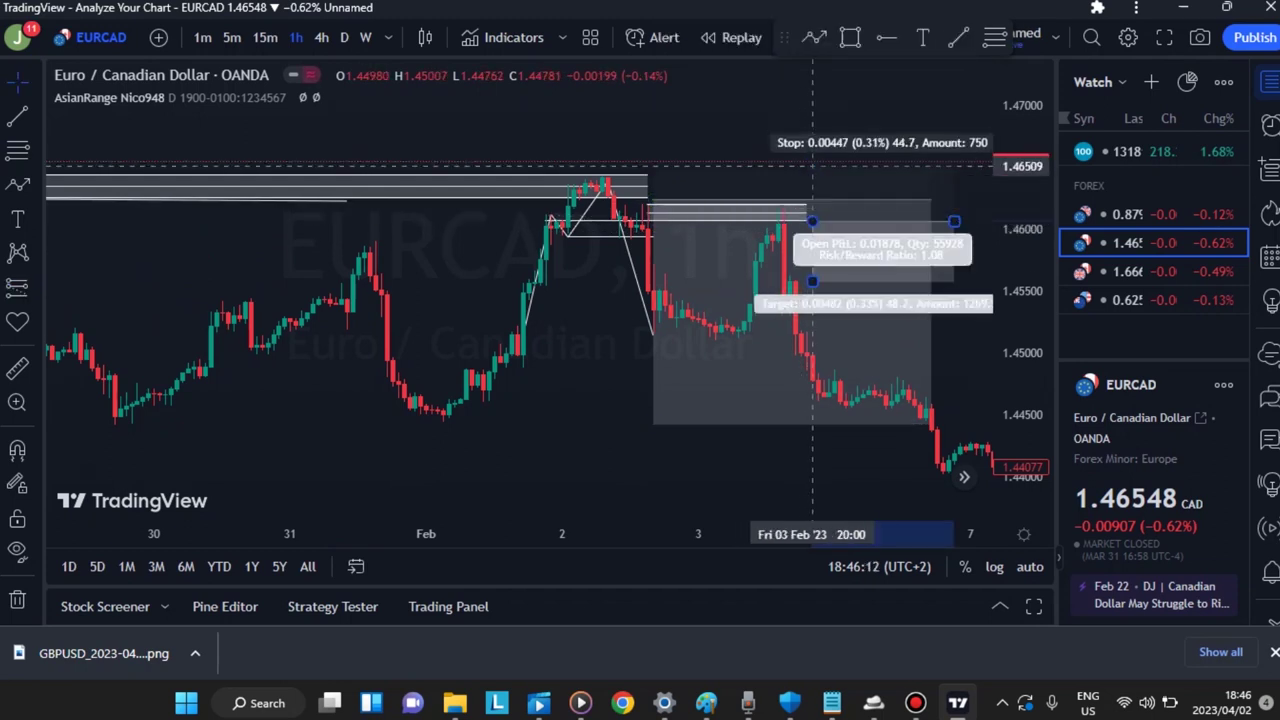
pyautogui.moveTo(812, 166); pyautogui.dragTo(812, 198)
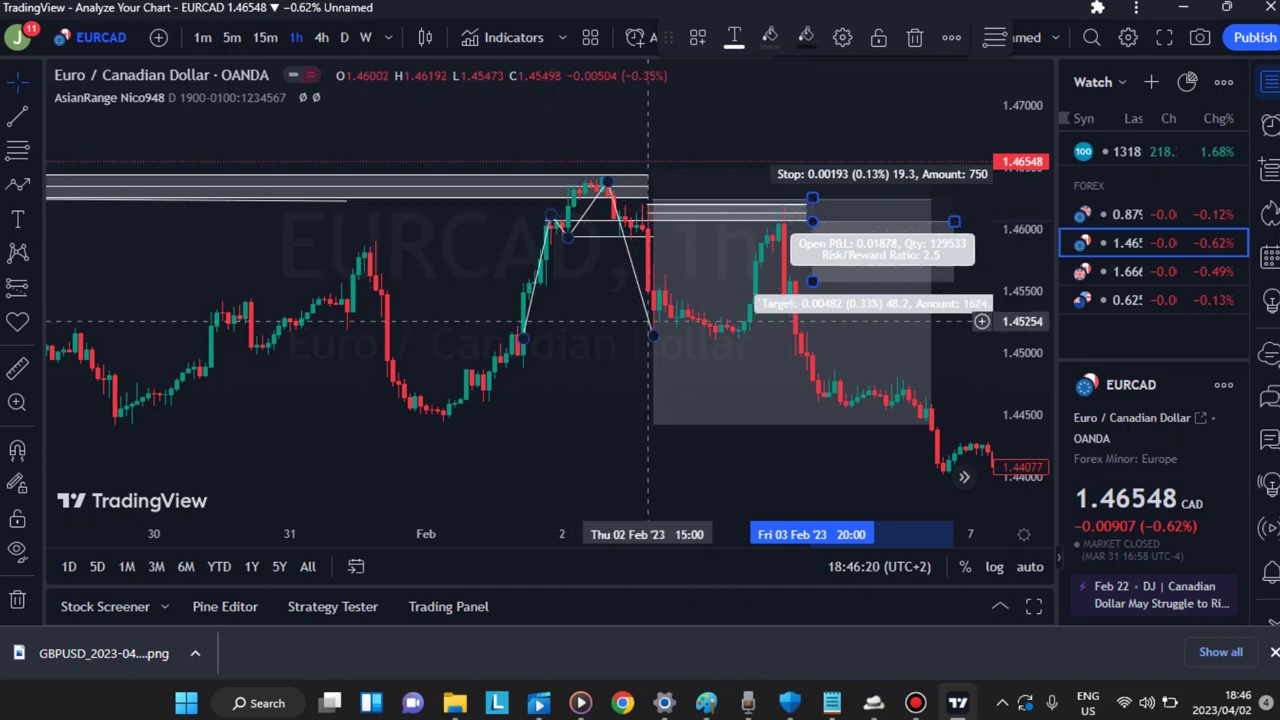
# Step: Reduce the first short position's stop to 0.00001, at its entry level
pyautogui.click(653, 170)
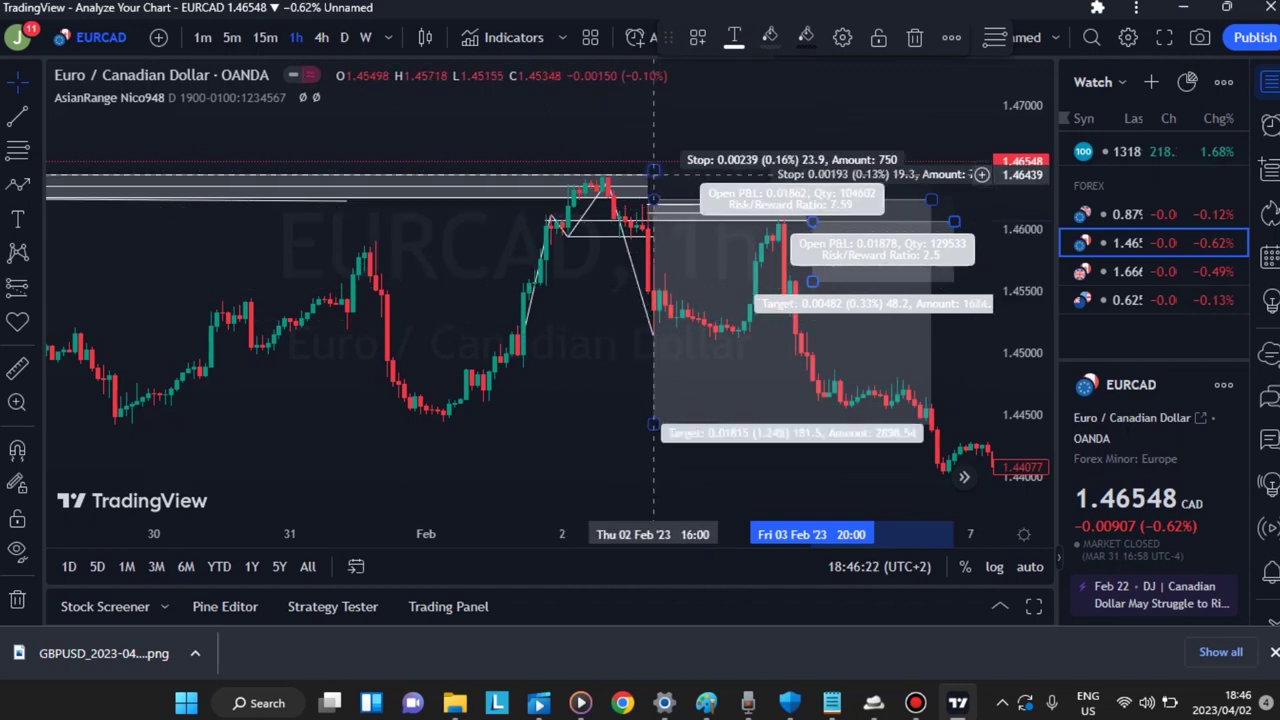
pyautogui.moveTo(653, 170); pyautogui.dragTo(653, 193)
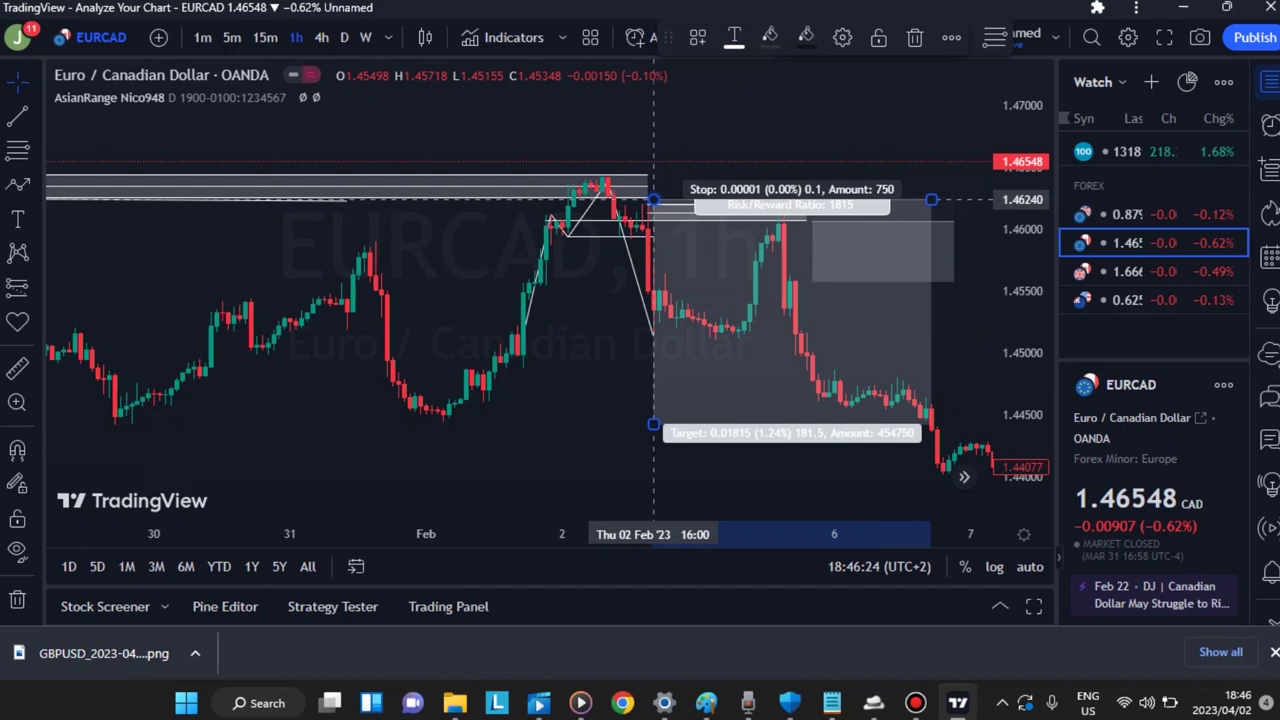
pyautogui.click(602, 326)
# Step: Lower the second short position's target to the late-January lows, a distance of 0.01631
pyautogui.click(663, 229)
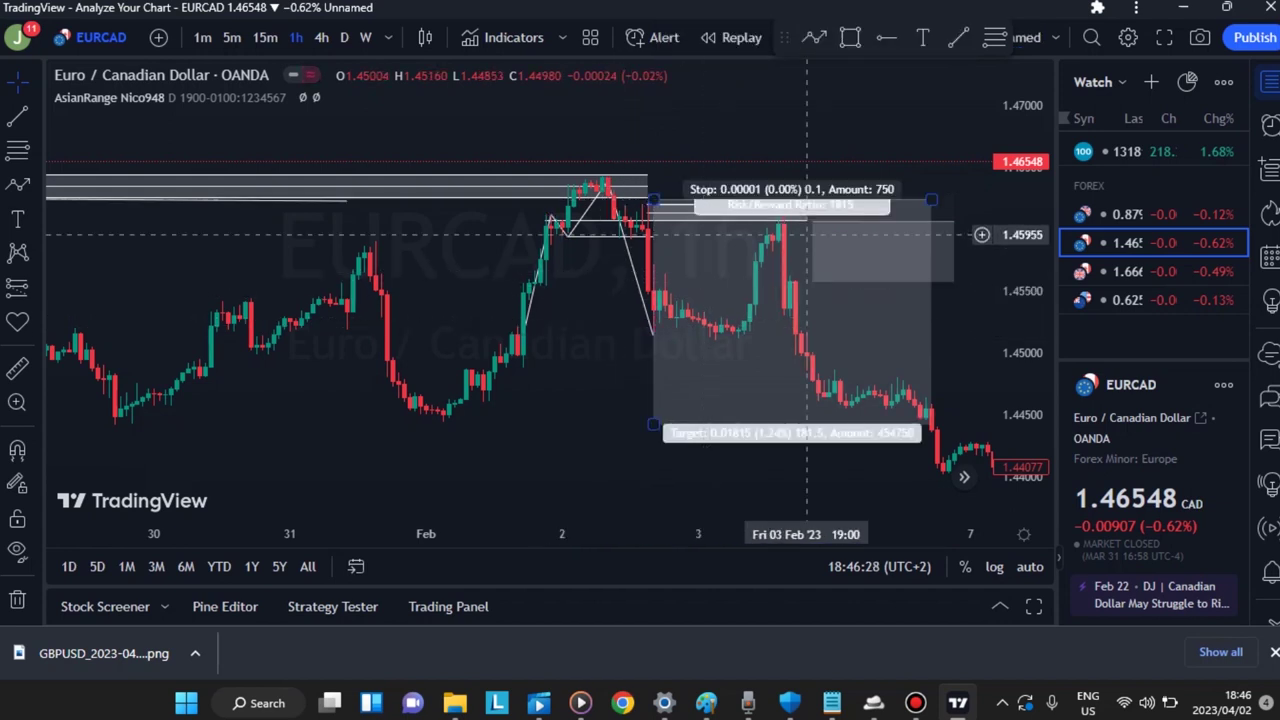
pyautogui.moveTo(813, 281); pyautogui.dragTo(812, 423)
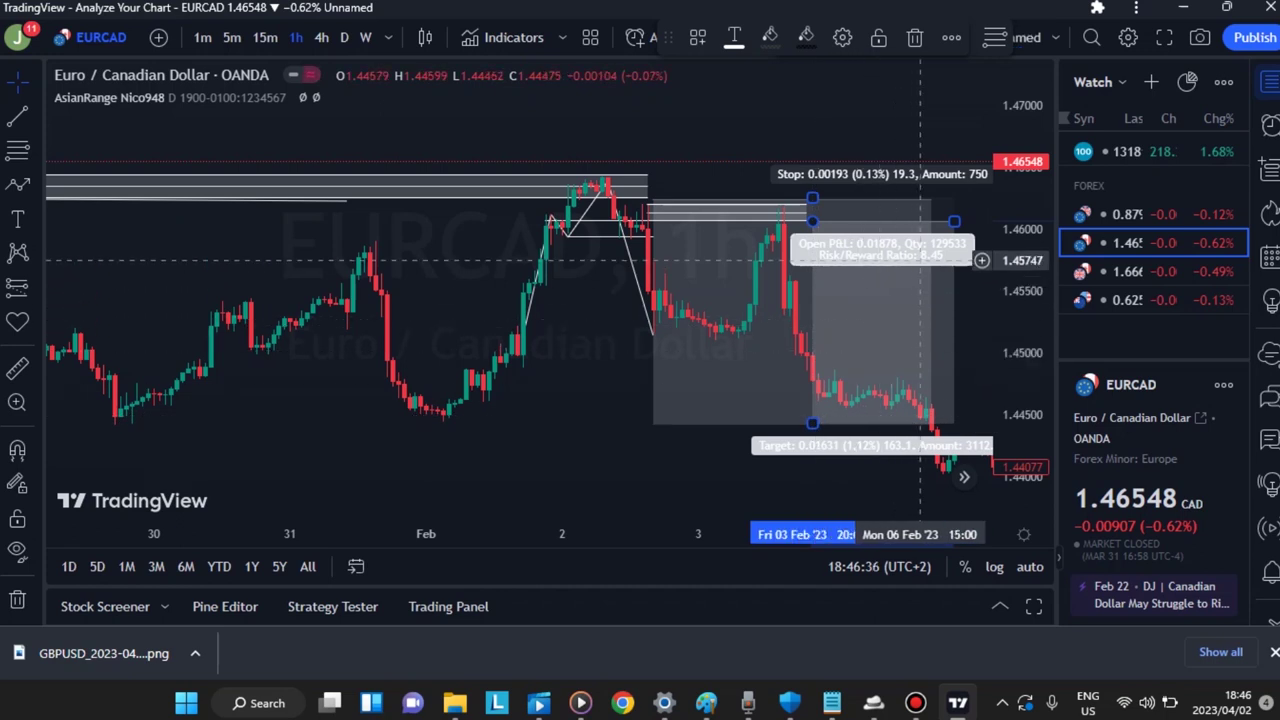
pyautogui.click(654, 199)
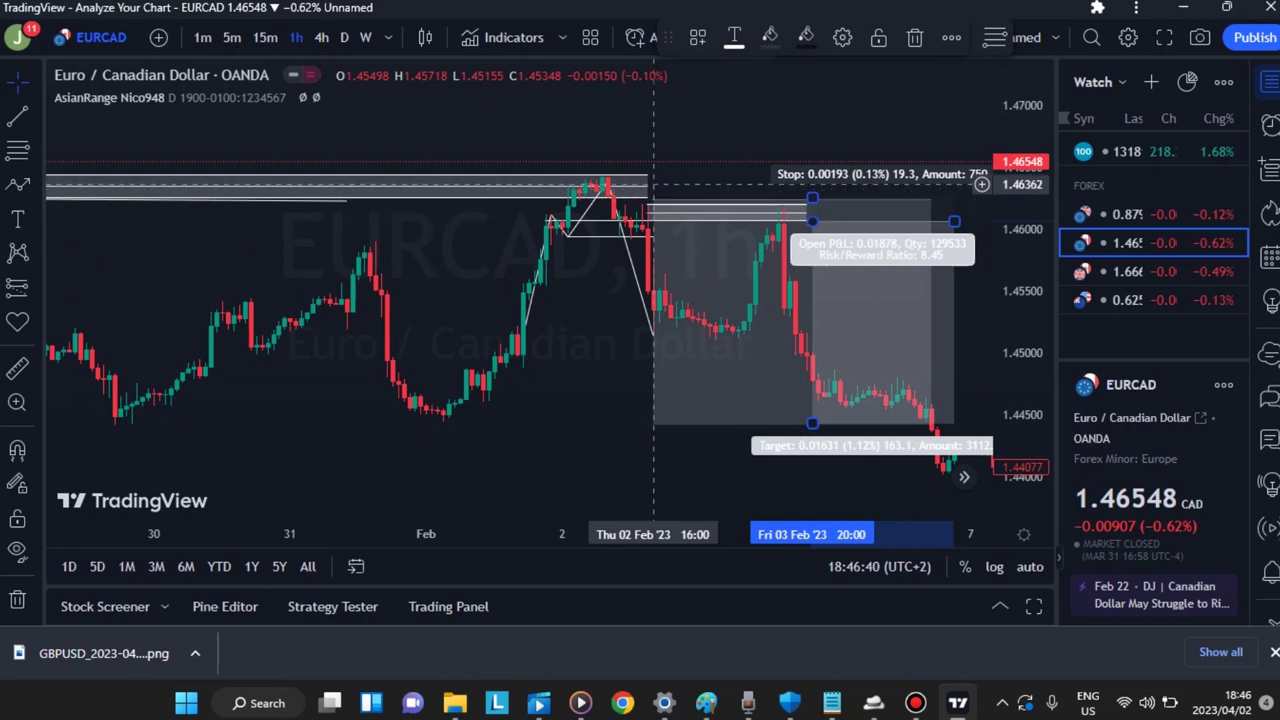
pyautogui.press('Delete')
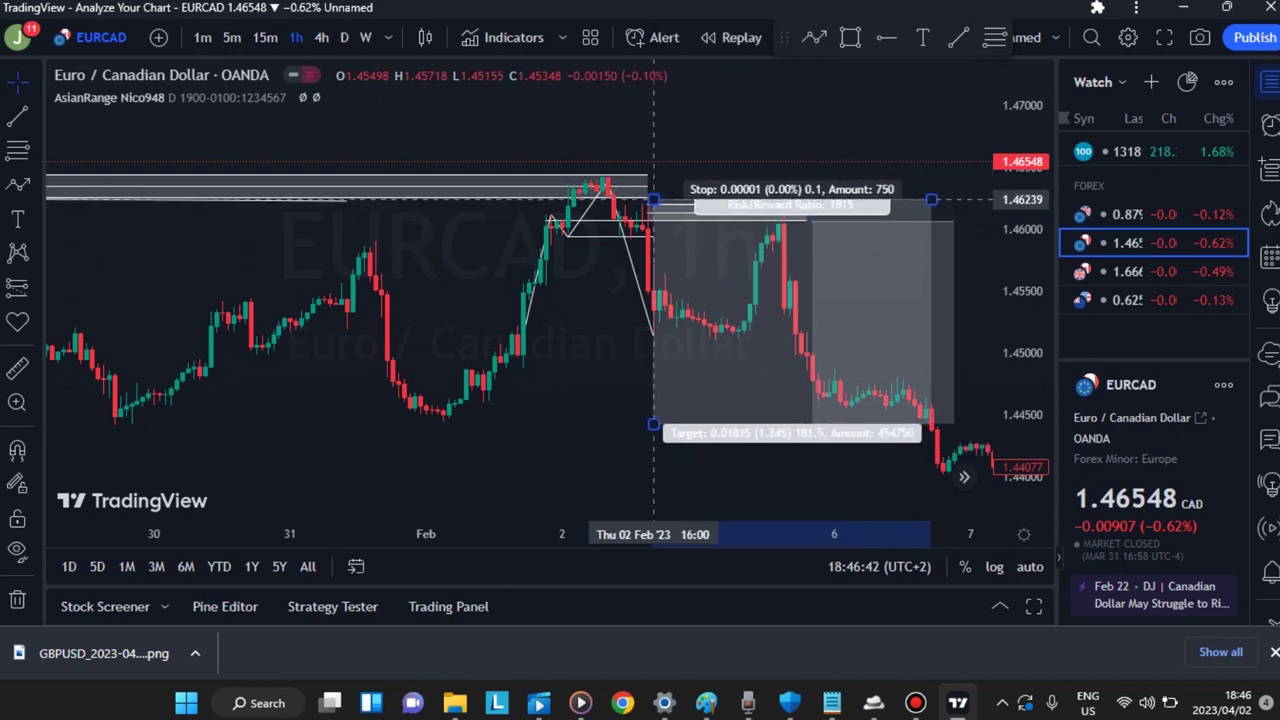
pyautogui.hotkey('ctrl', 'z')
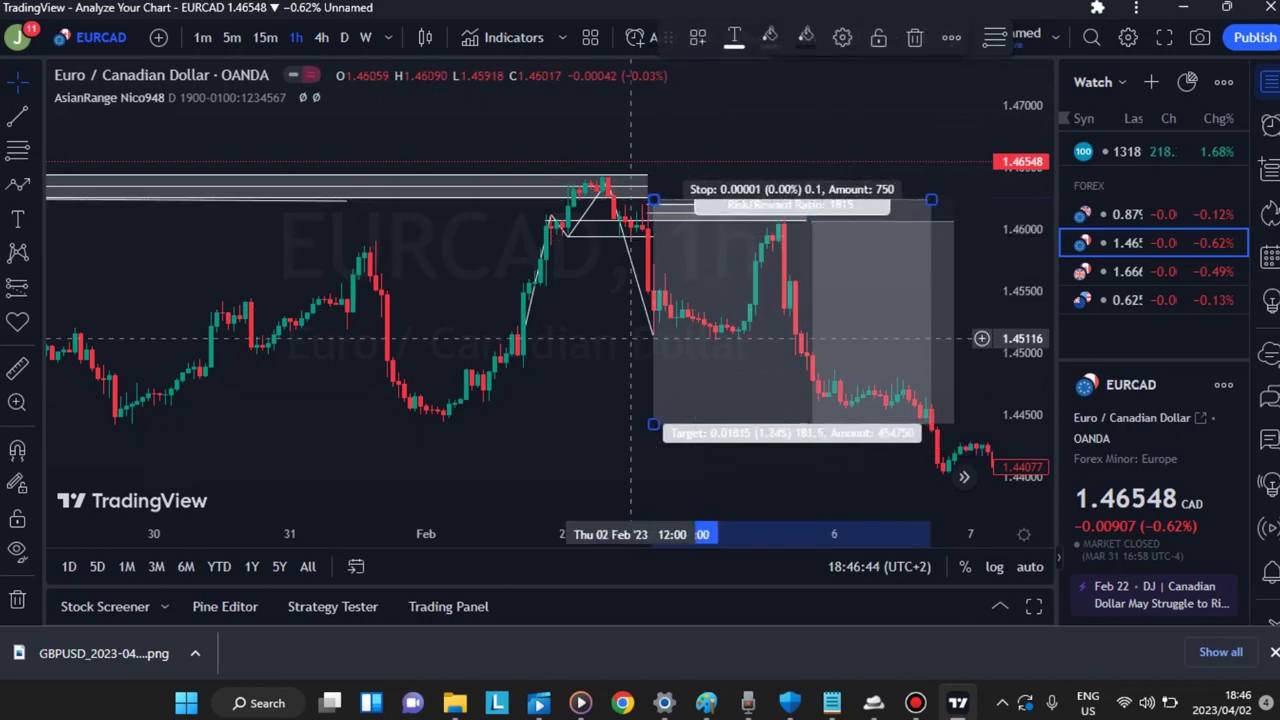
pyautogui.press('Delete')
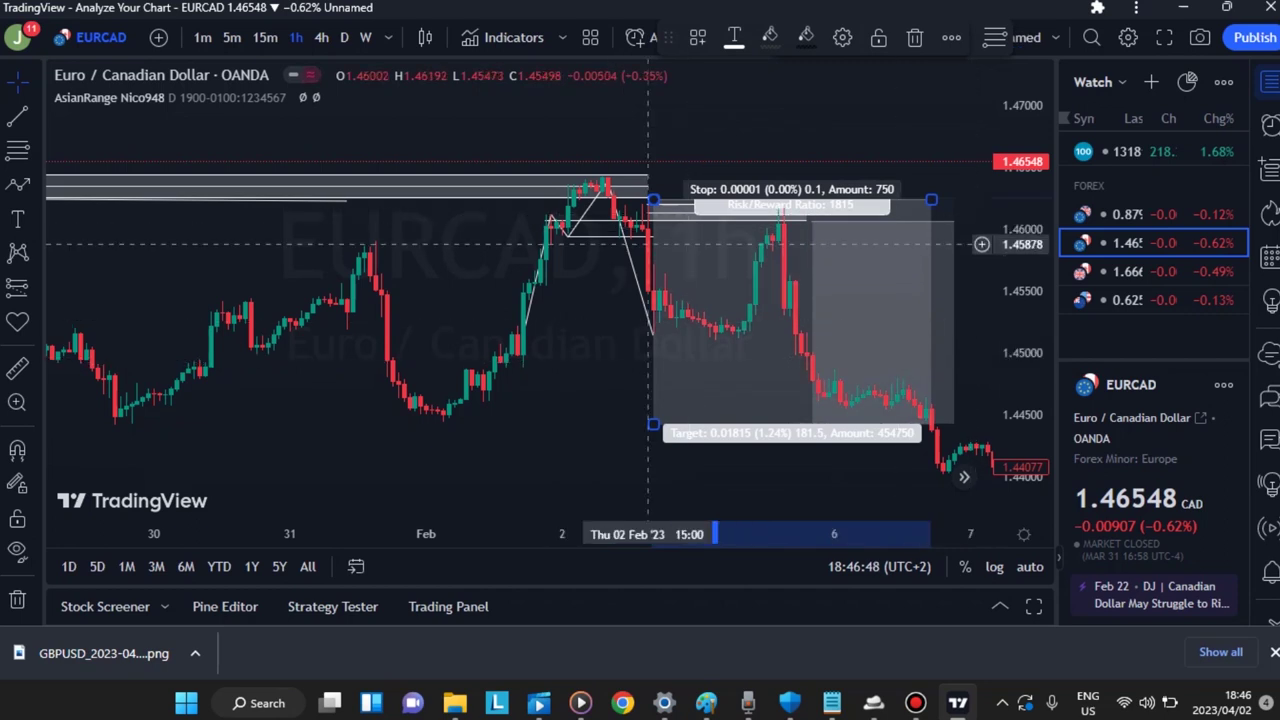
pyautogui.click(613, 309)
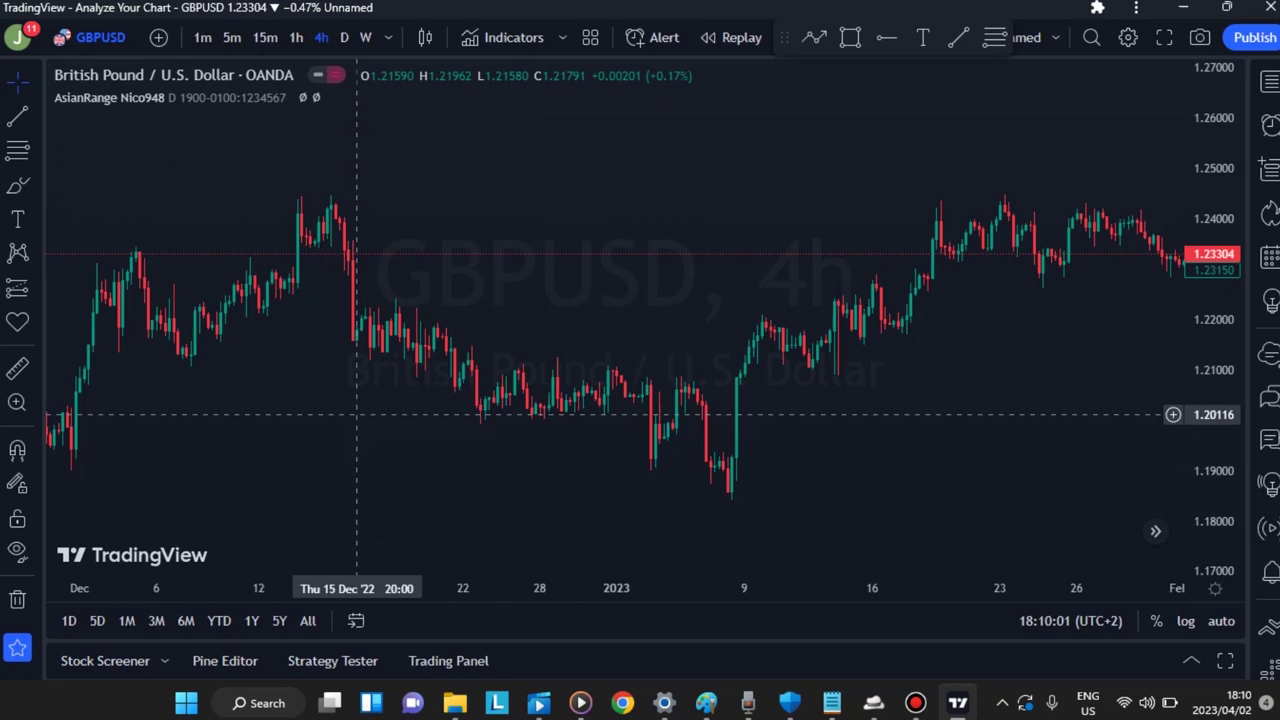
# Step: Trace the GBPUSD 4h uptrend with a path through the swing highs and lows from mid-November to about 1.24441 on 14 Dec
pyautogui.moveTo(343, 410); pyautogui.dragTo(506, 408)
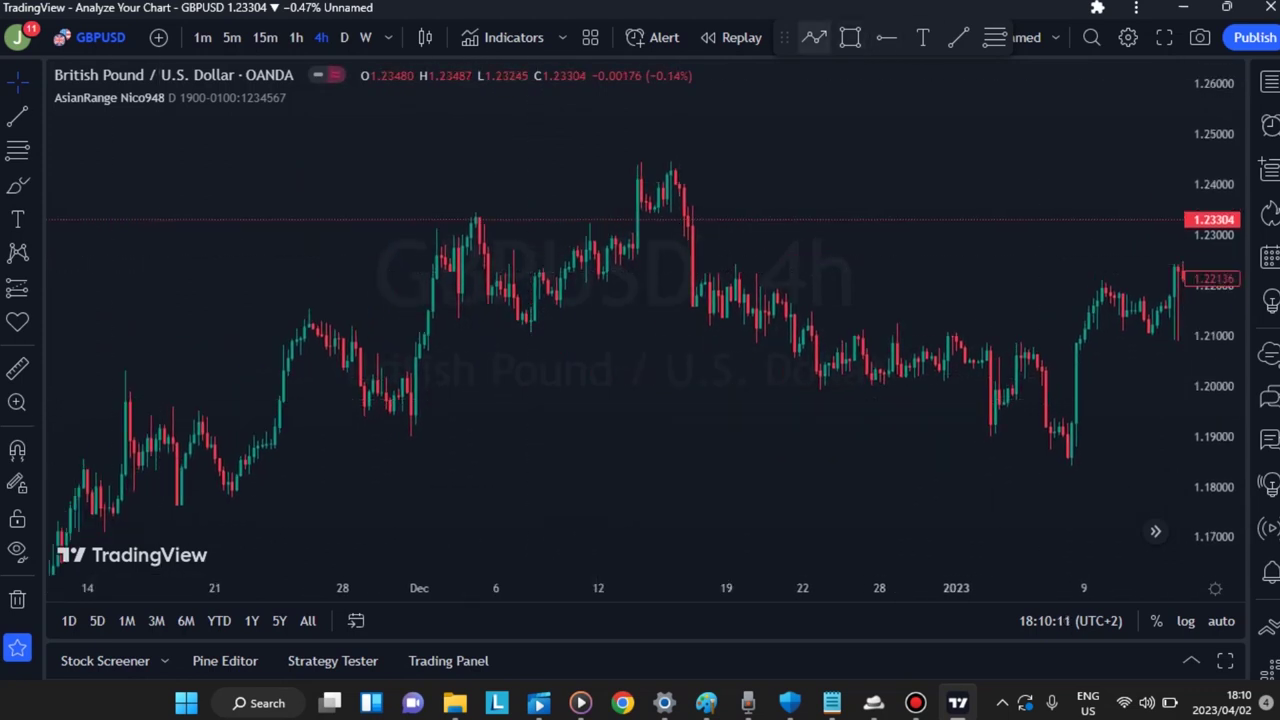
pyautogui.click(814, 37)
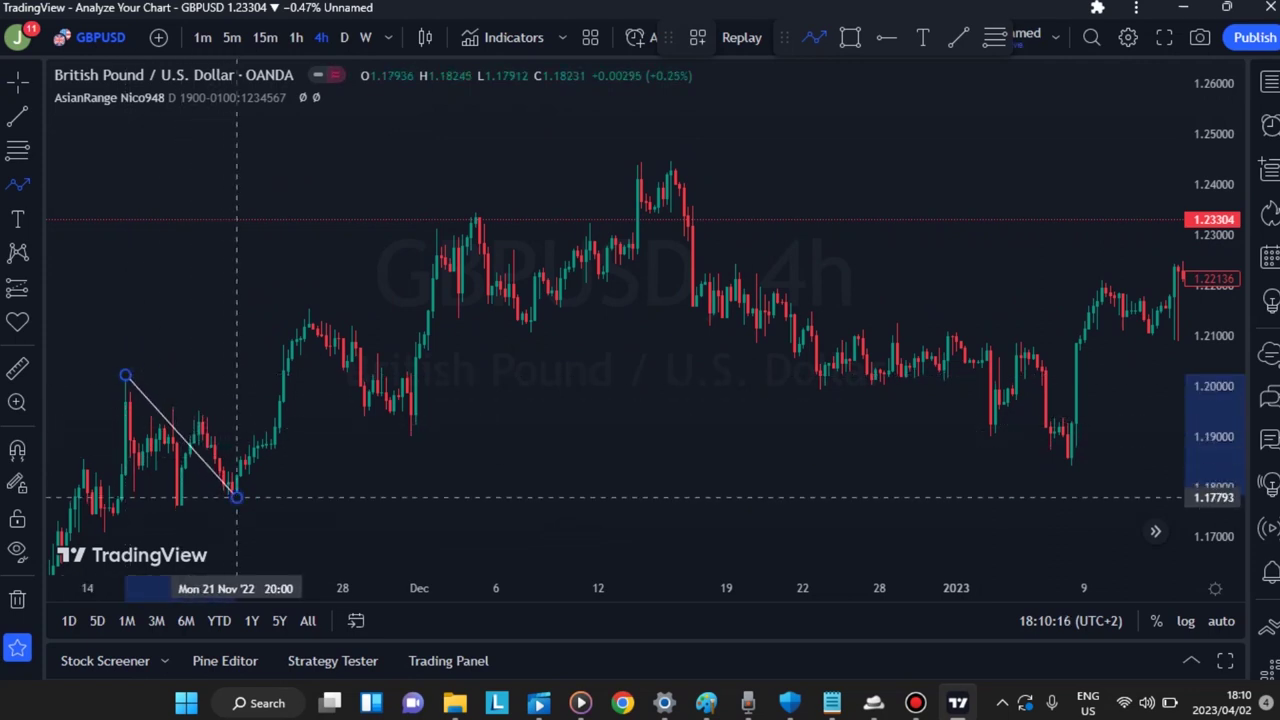
pyautogui.click(236, 497)
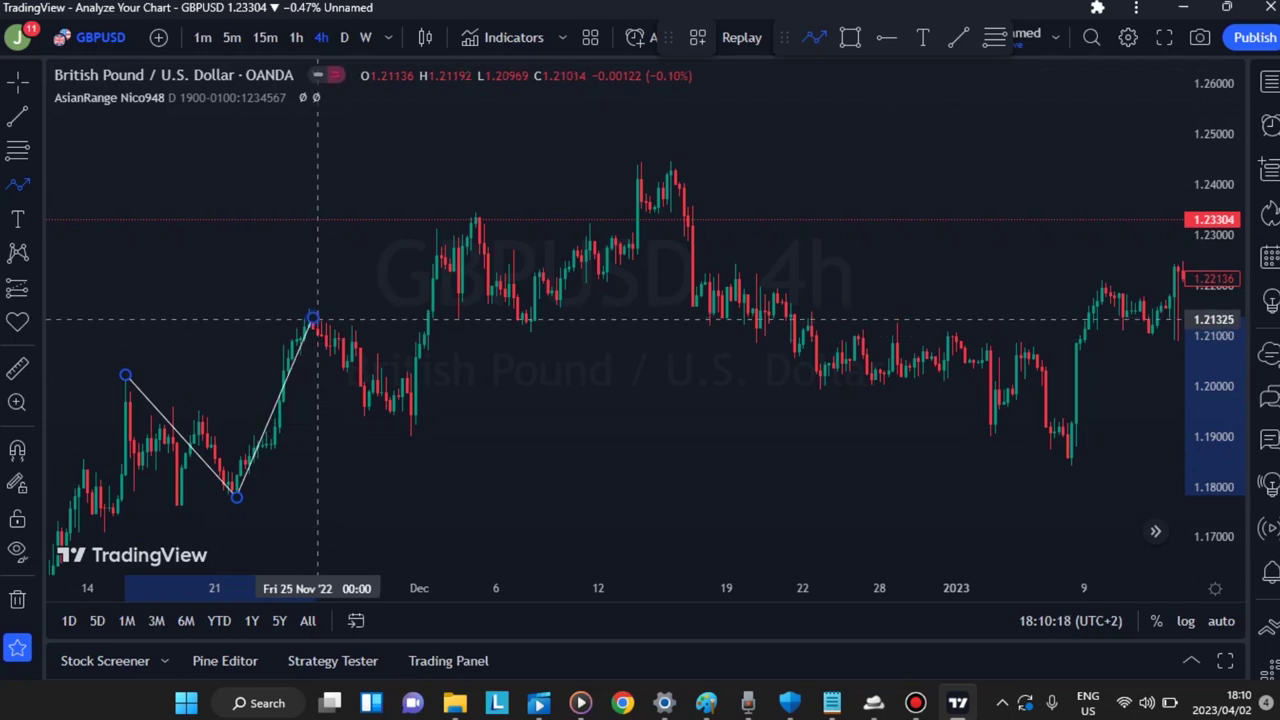
pyautogui.click(415, 433)
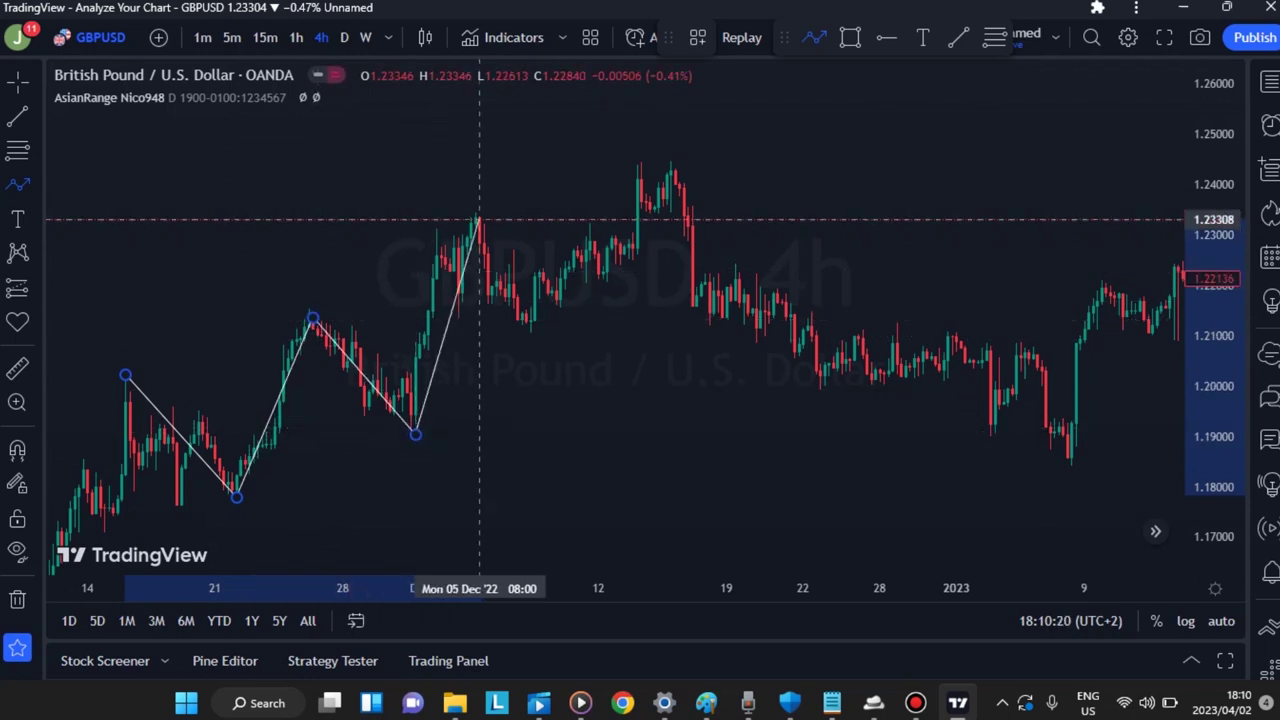
pyautogui.click(479, 219)
pyautogui.click(538, 331)
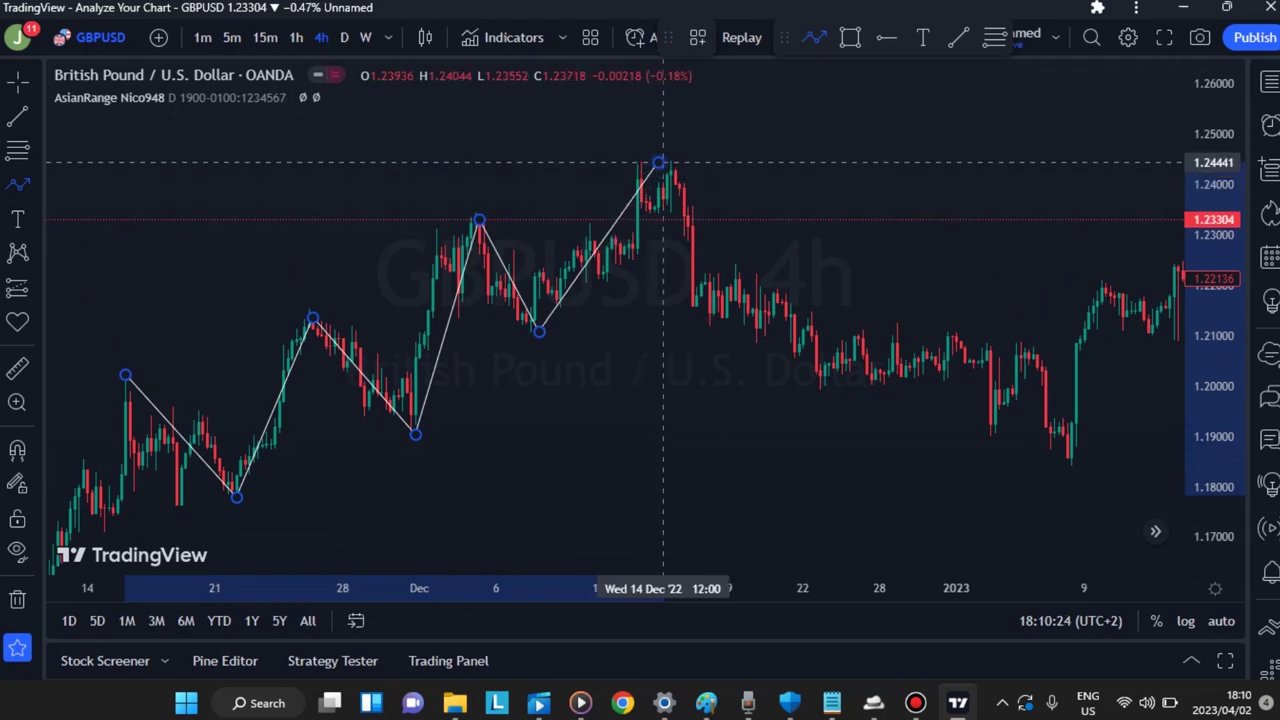
pyautogui.click(659, 162)
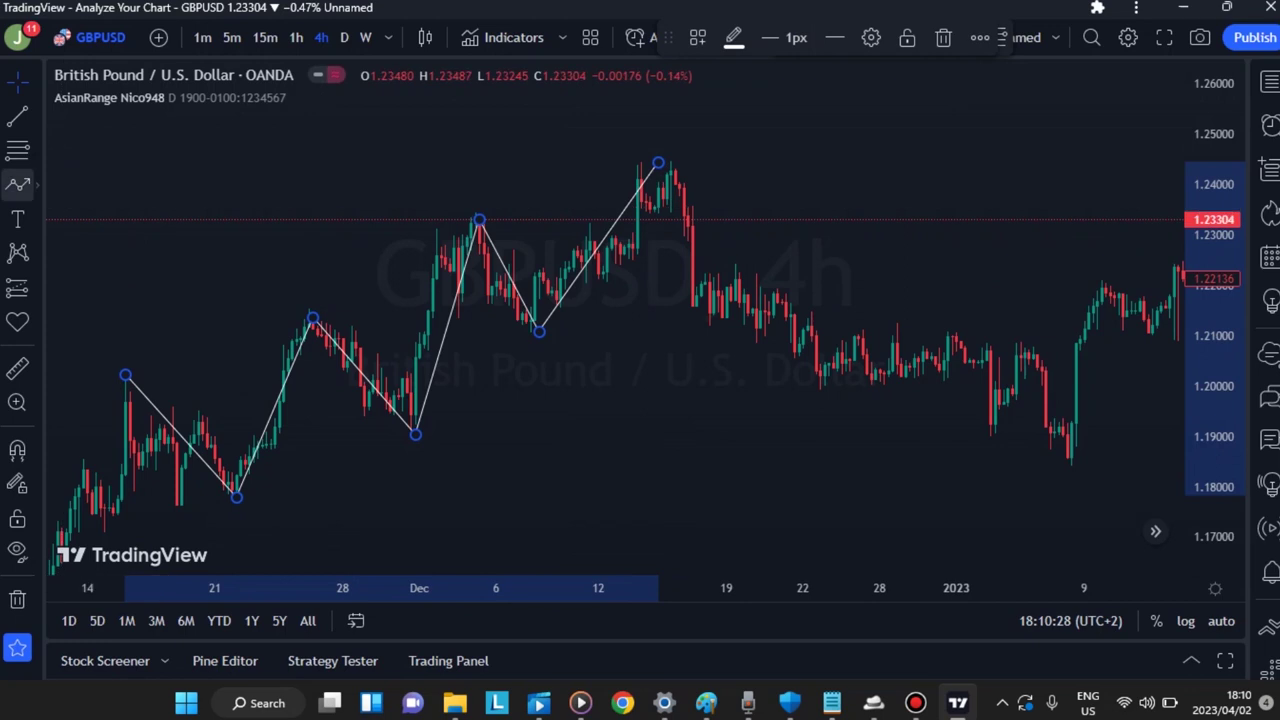
# Step: Draw a path from the mid-December peak down to about 1.18435 on 6 Jan 16:00
pyautogui.click(18, 184)
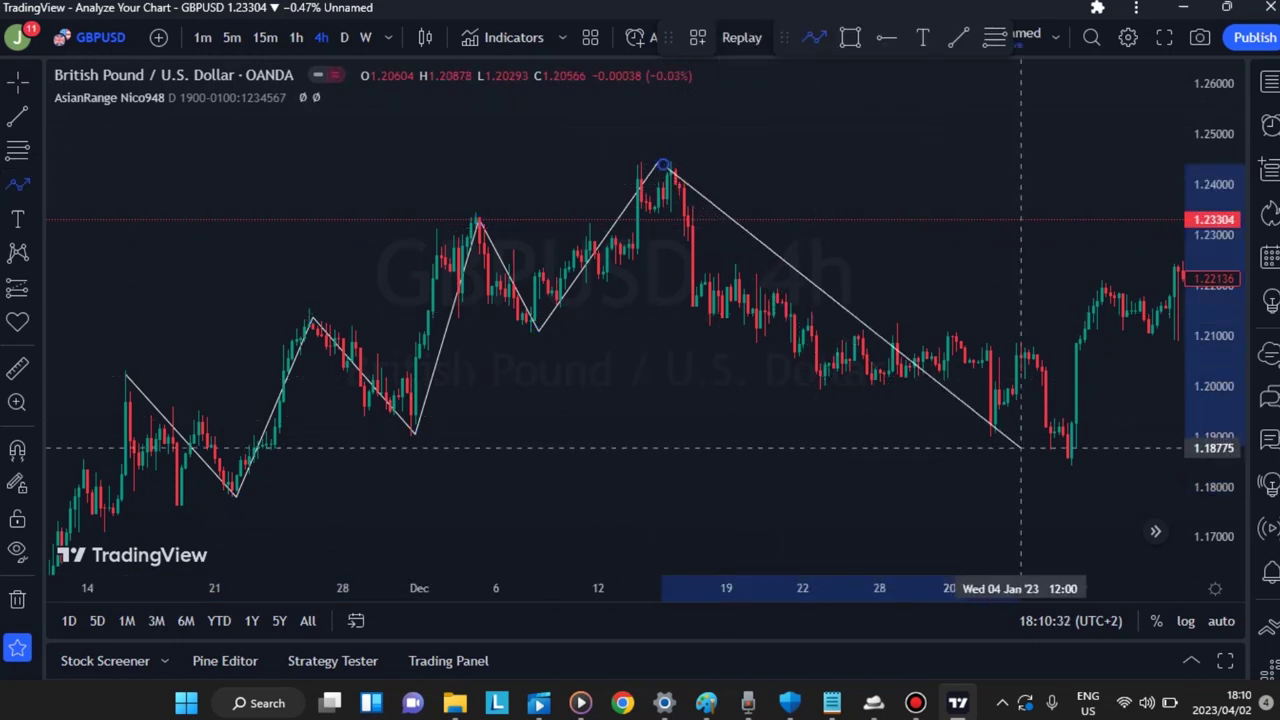
pyautogui.click(1075, 465)
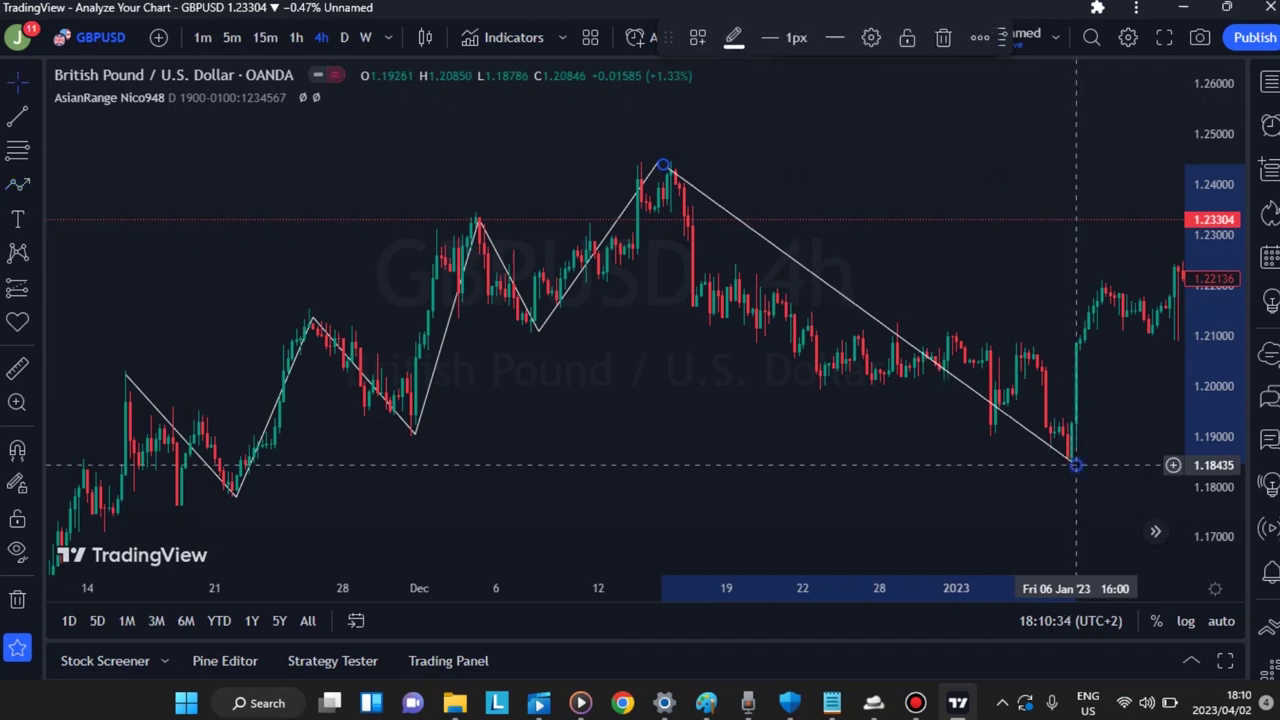
pyautogui.click(978, 440)
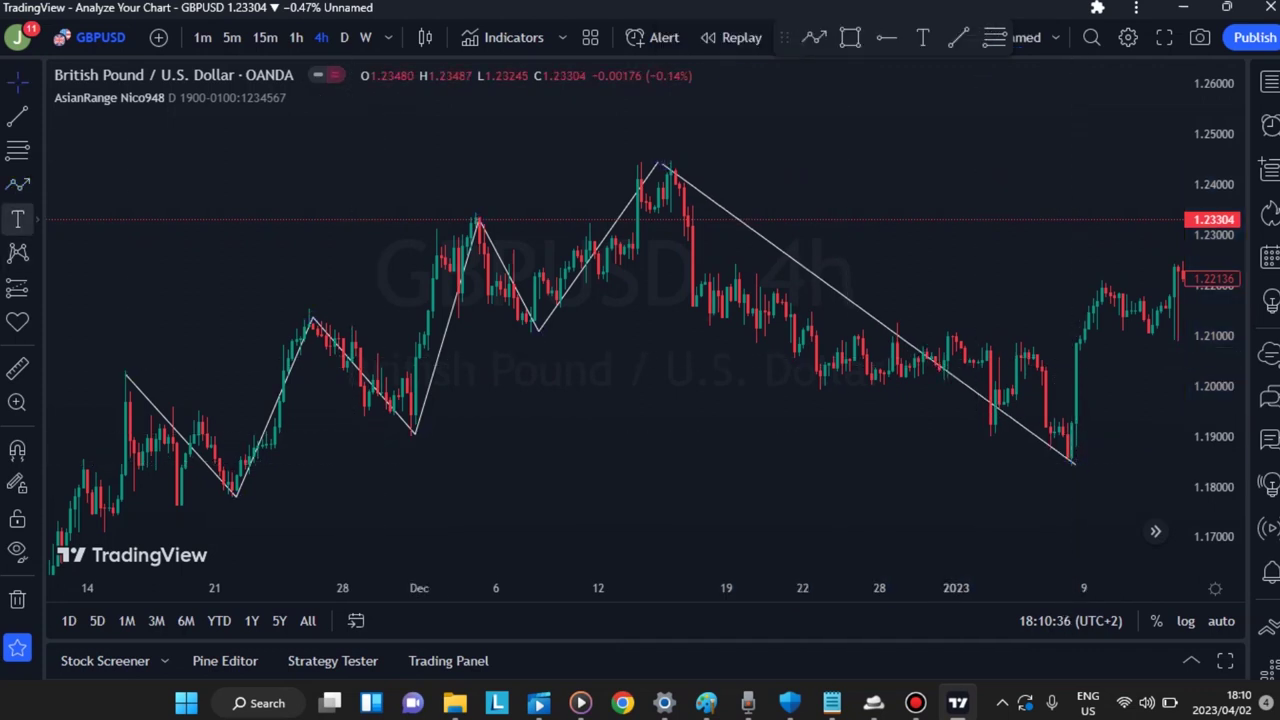
# Step: Label the first swing high of the uptrend "HH" at text size 20 and copy the label above the other three swing highs
pyautogui.click(17, 218)
pyautogui.click(123, 353)
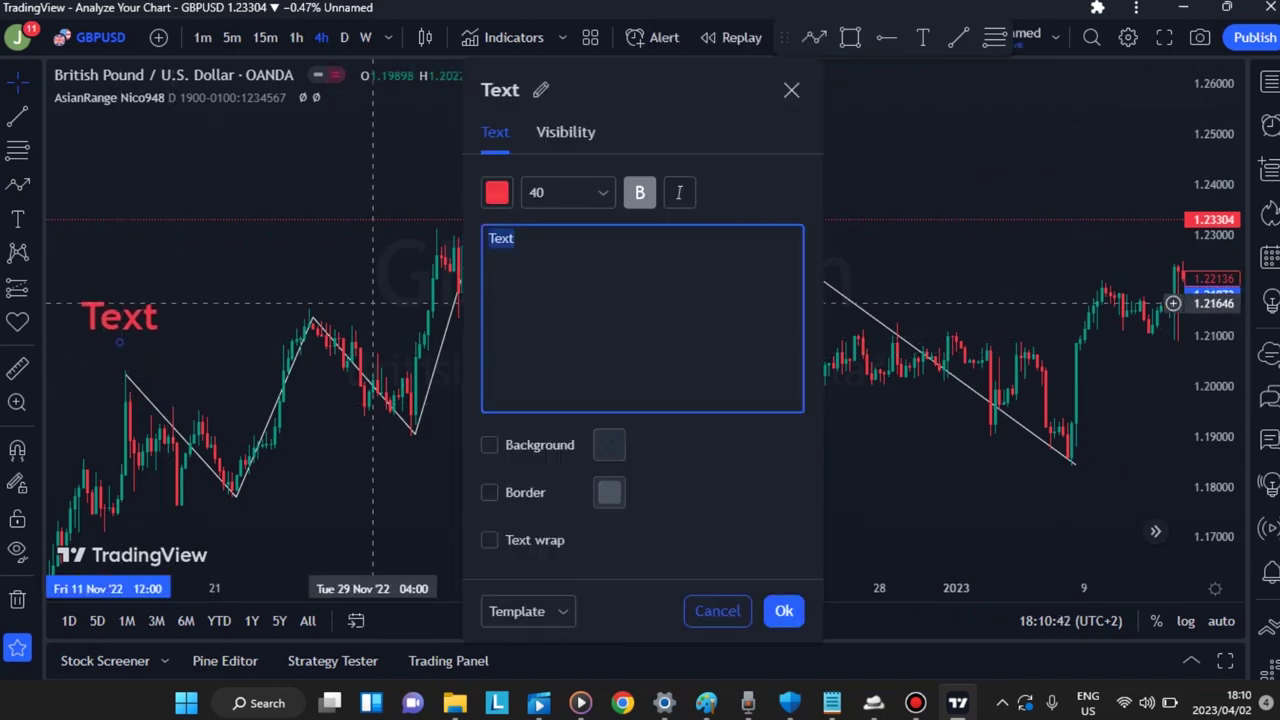
pyautogui.press('BackSpace')
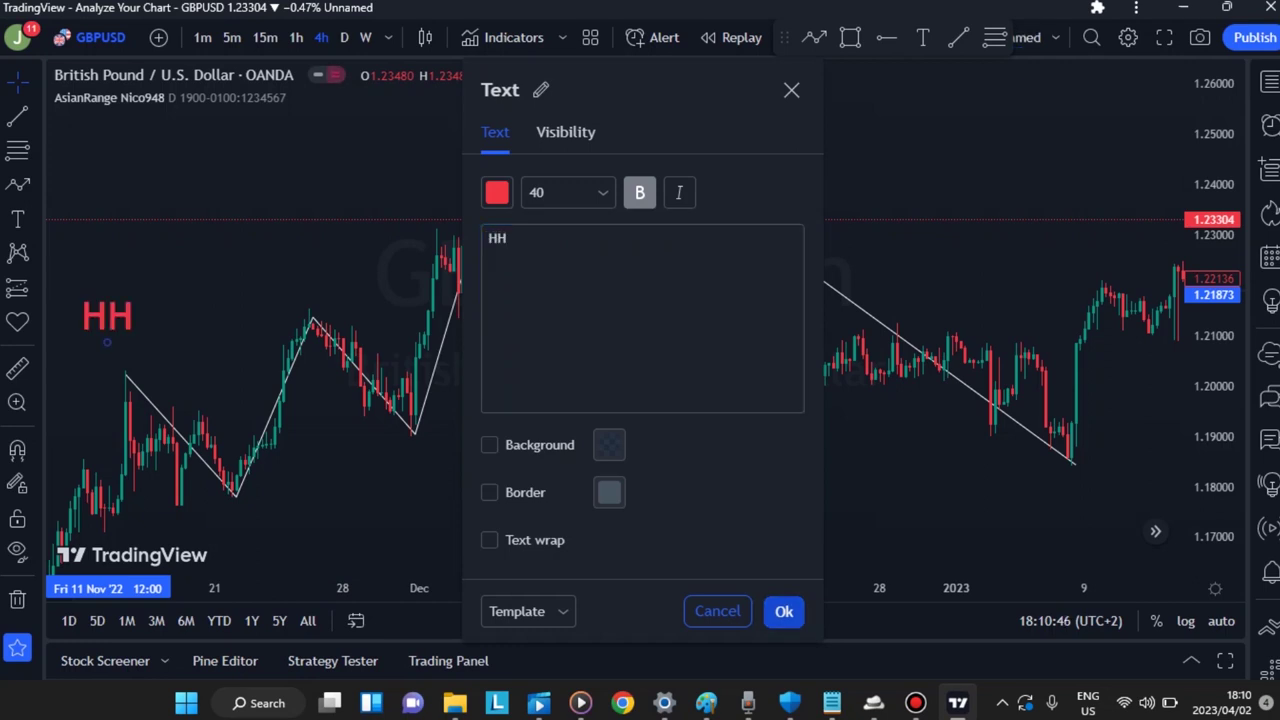
pyautogui.click(783, 611)
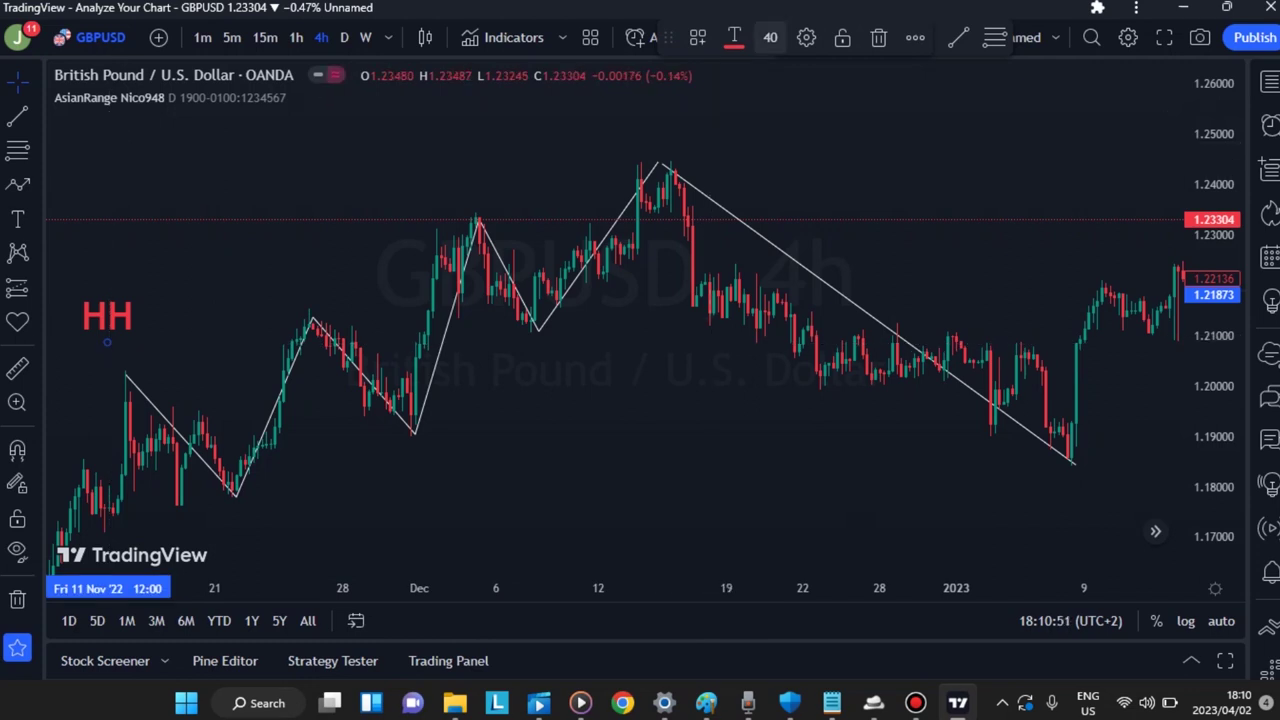
pyautogui.click(770, 37)
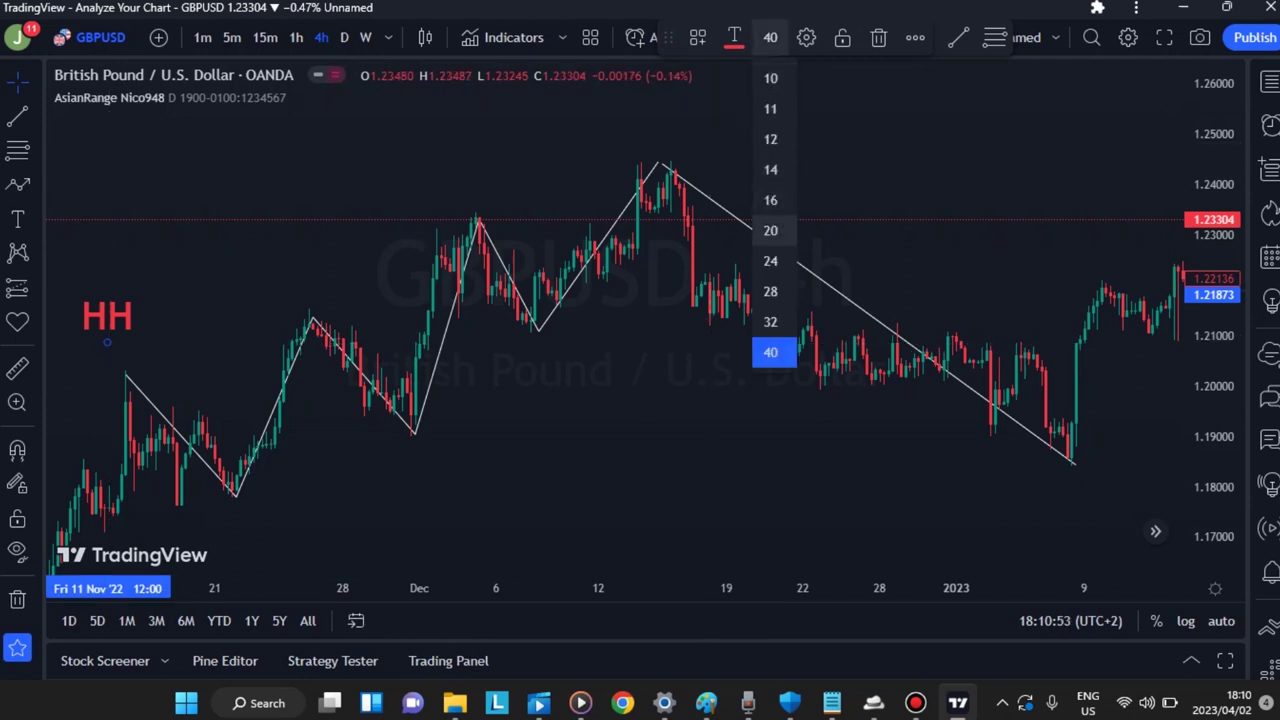
pyautogui.click(770, 230)
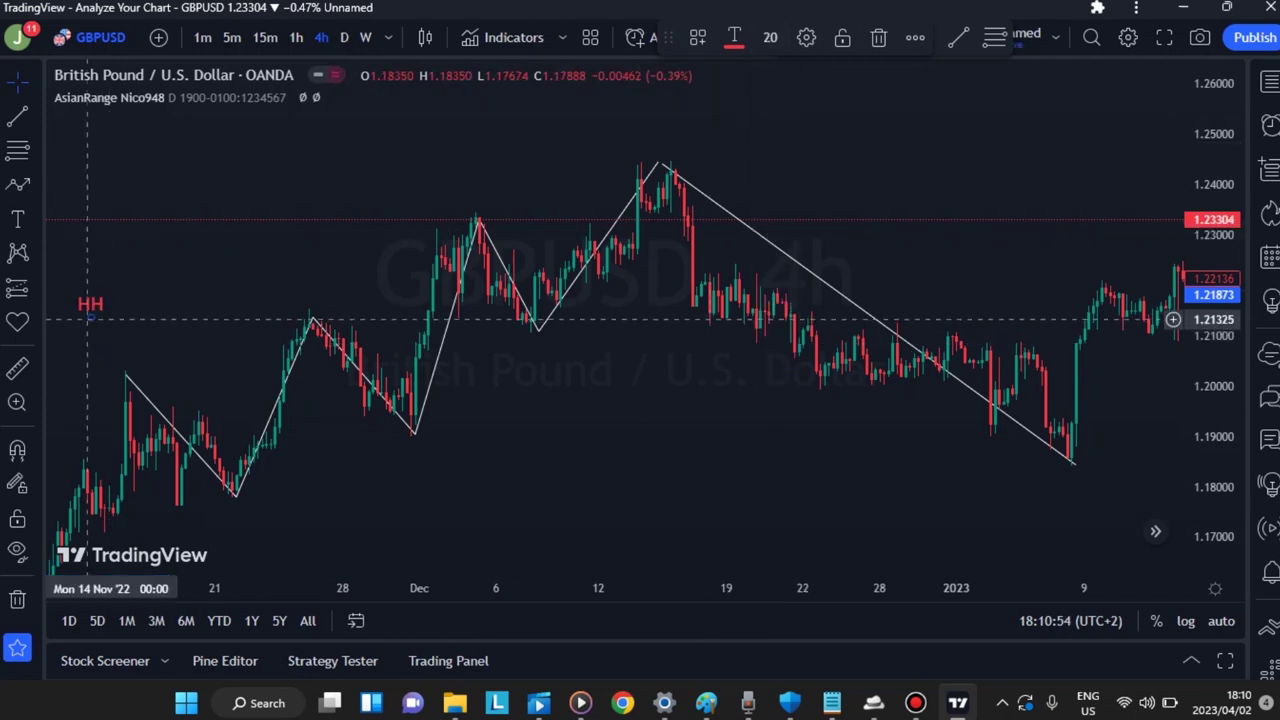
pyautogui.moveTo(90, 316)
pyautogui.mouseDown()
pyautogui.moveTo(118, 352)
pyautogui.moveTo(257, 312)
pyautogui.moveTo(318, 290)
pyautogui.moveTo(365, 245)
pyautogui.moveTo(455, 200)
pyautogui.moveTo(670, 143)
pyautogui.mouseUp()
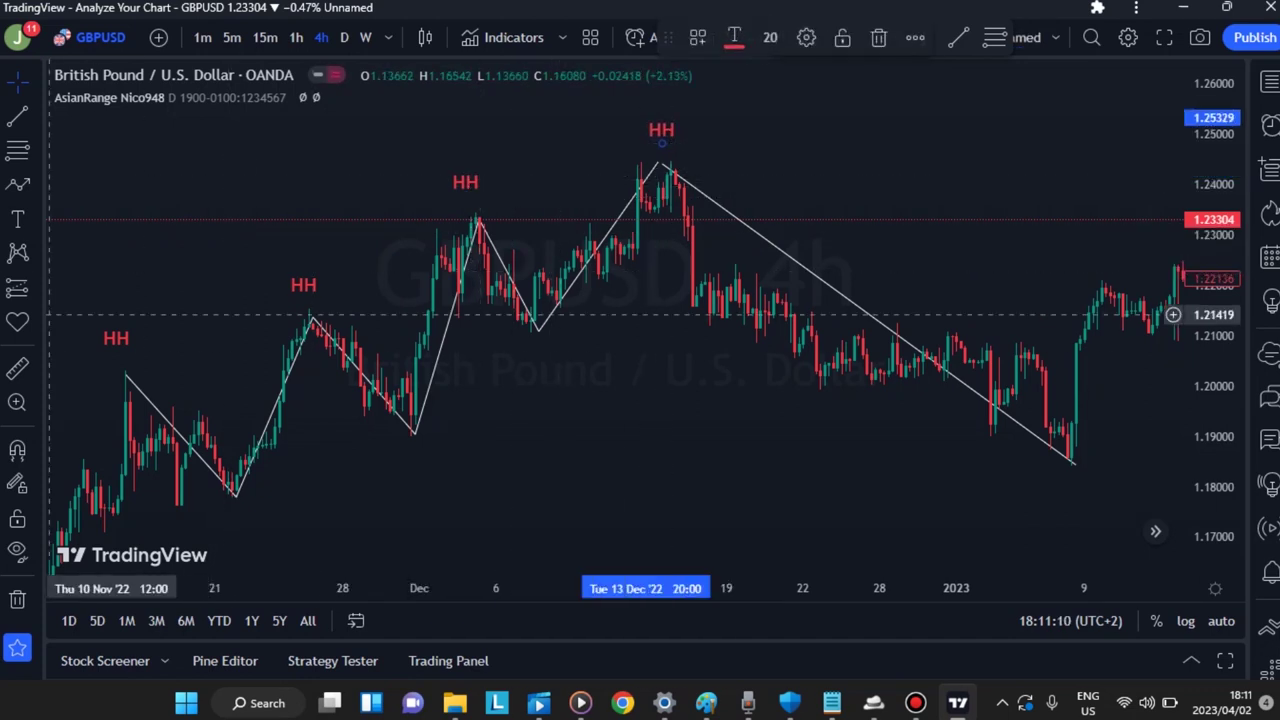
# Step: Label the 21 Nov swing low "HL" and copy the label below the next two swing lows of the uptrend
pyautogui.click(17, 218)
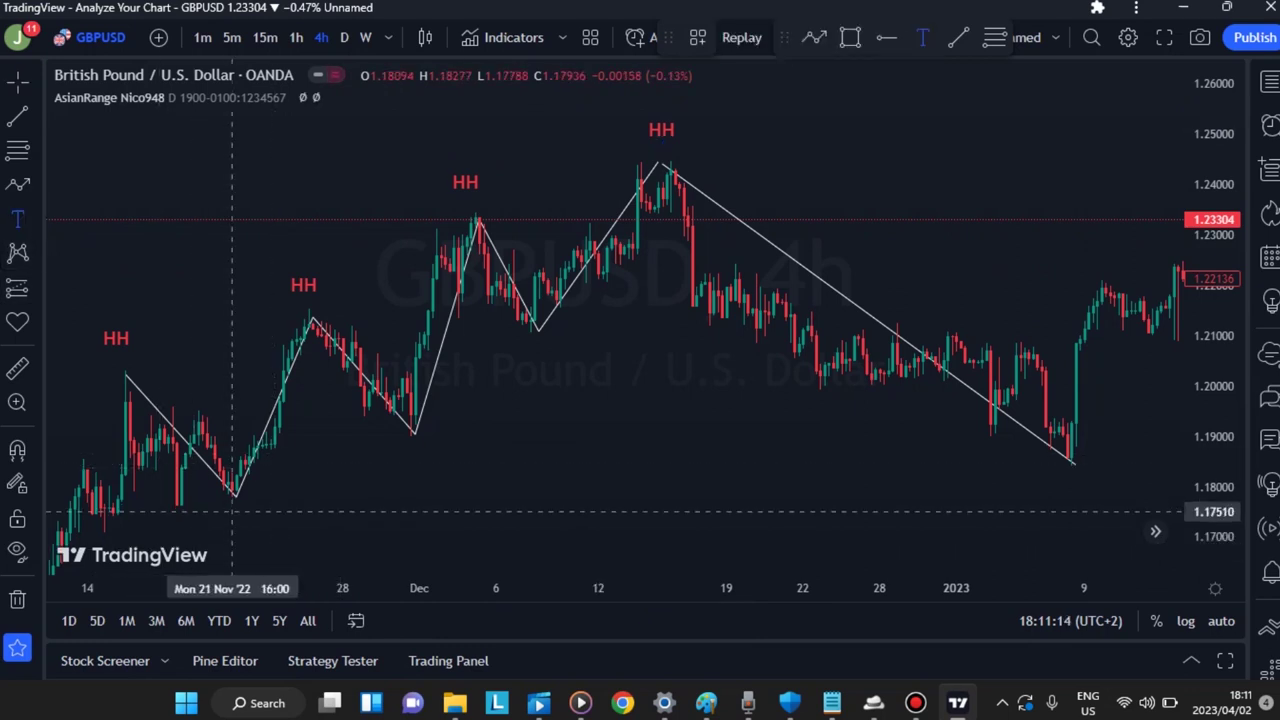
pyautogui.click(231, 512)
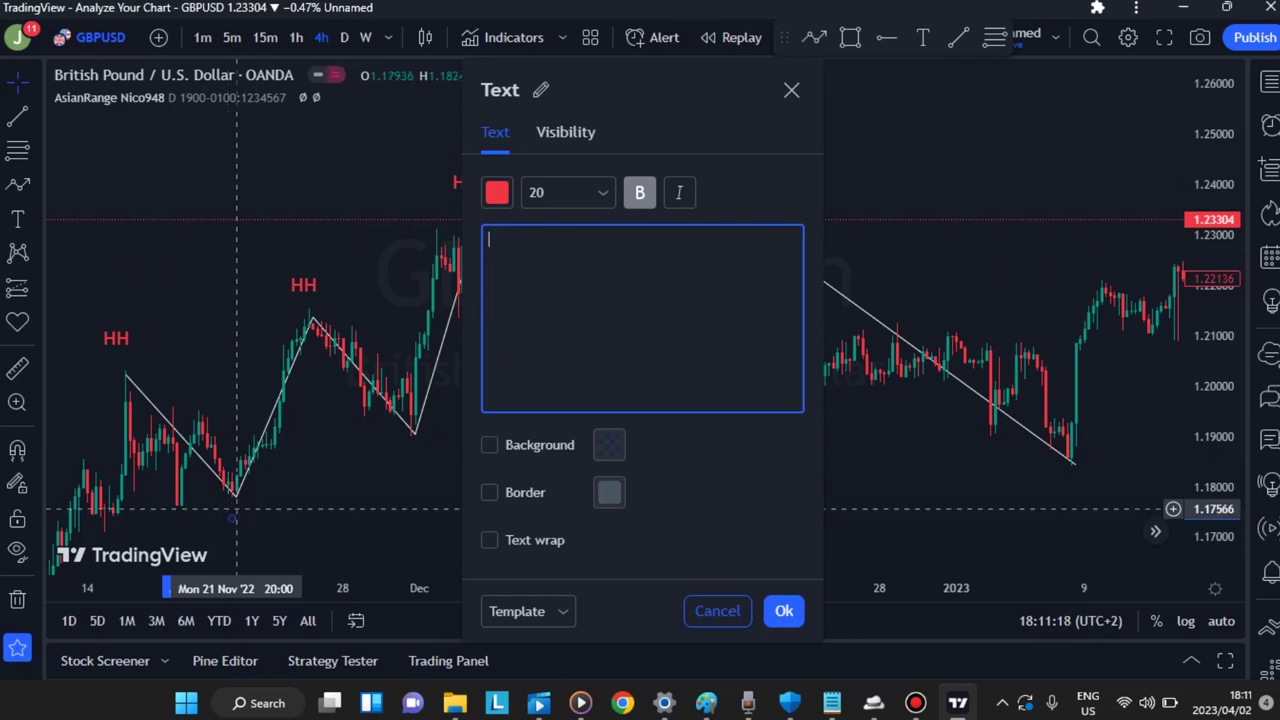
pyautogui.write('L')
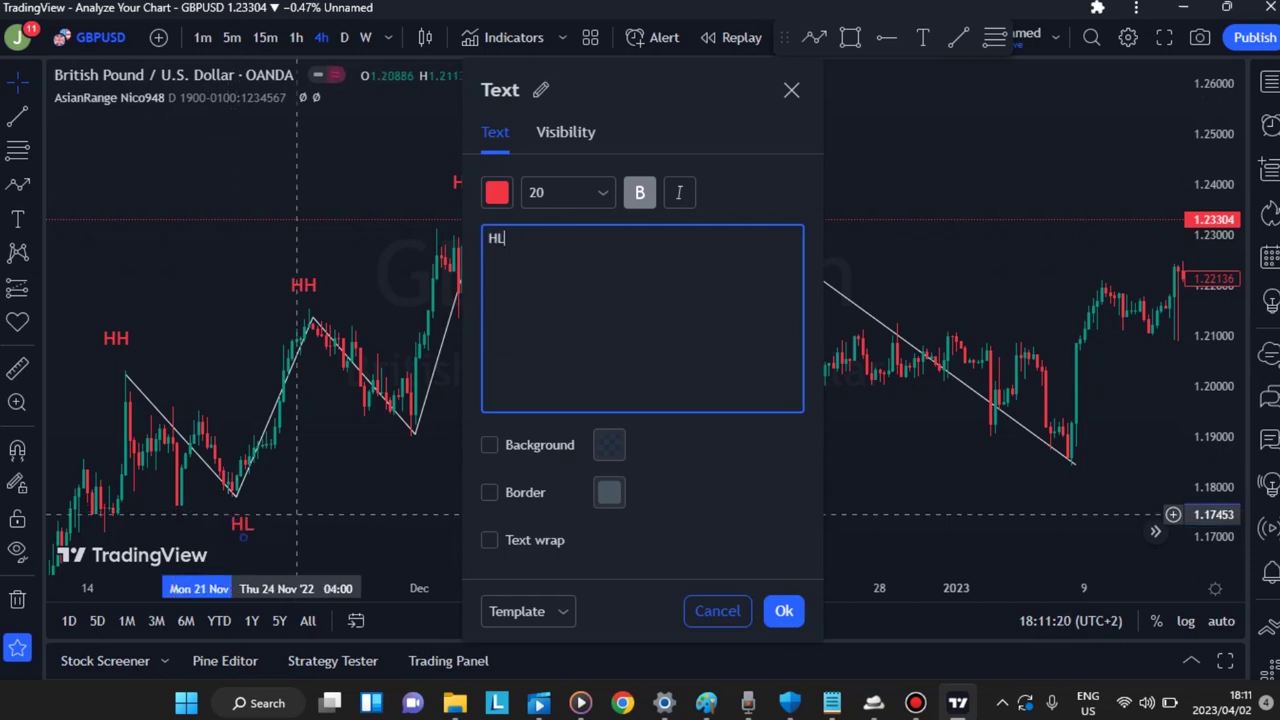
pyautogui.click(784, 611)
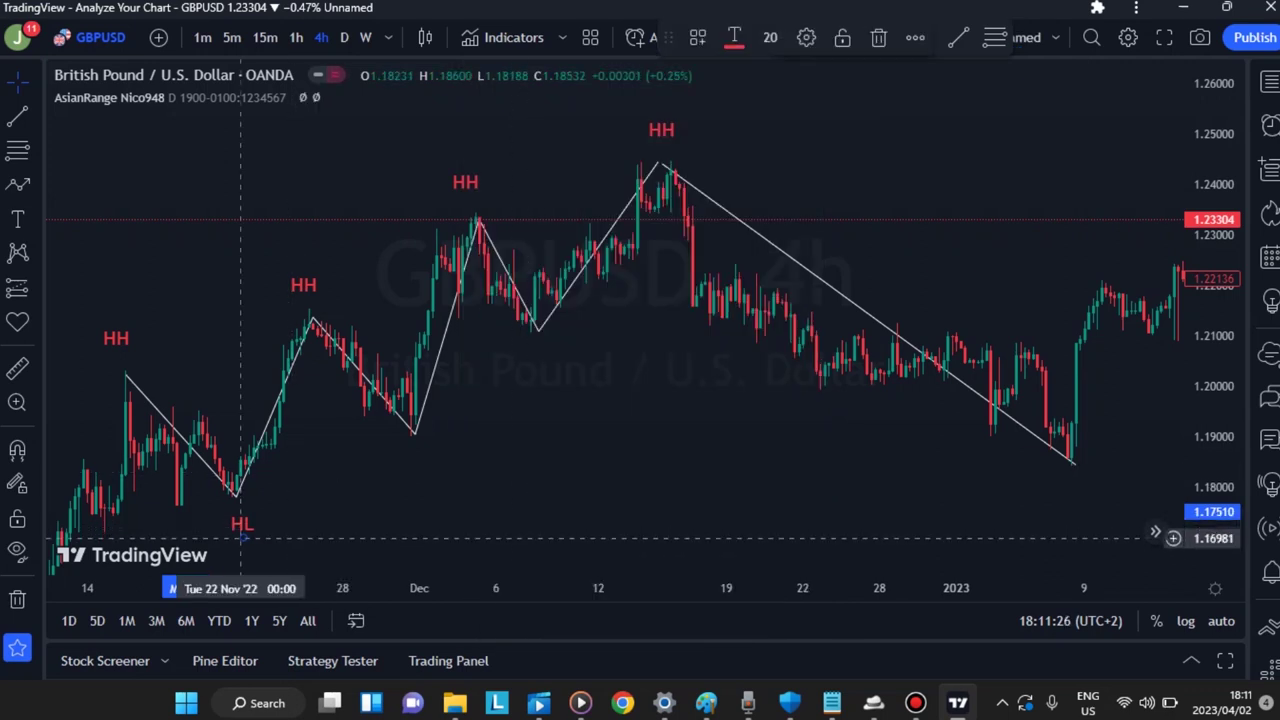
pyautogui.moveTo(241, 538); pyautogui.dragTo(485, 431)
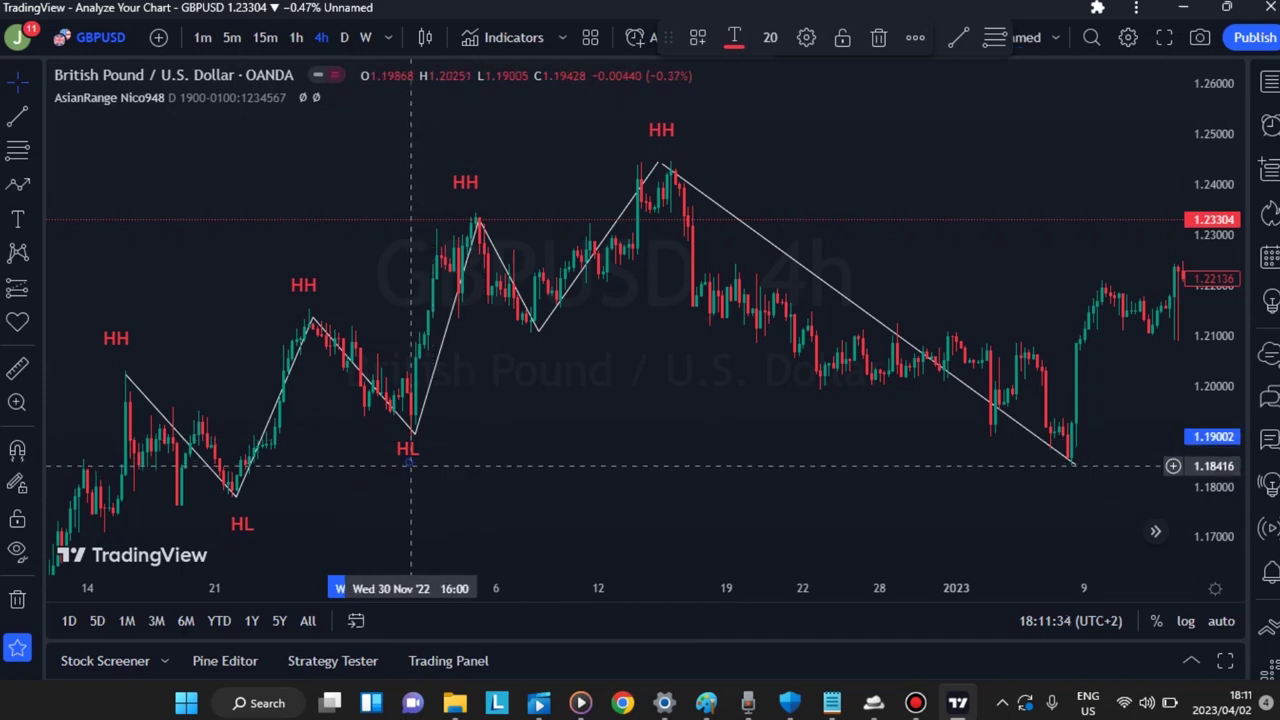
pyautogui.moveTo(410, 465); pyautogui.dragTo(543, 363)
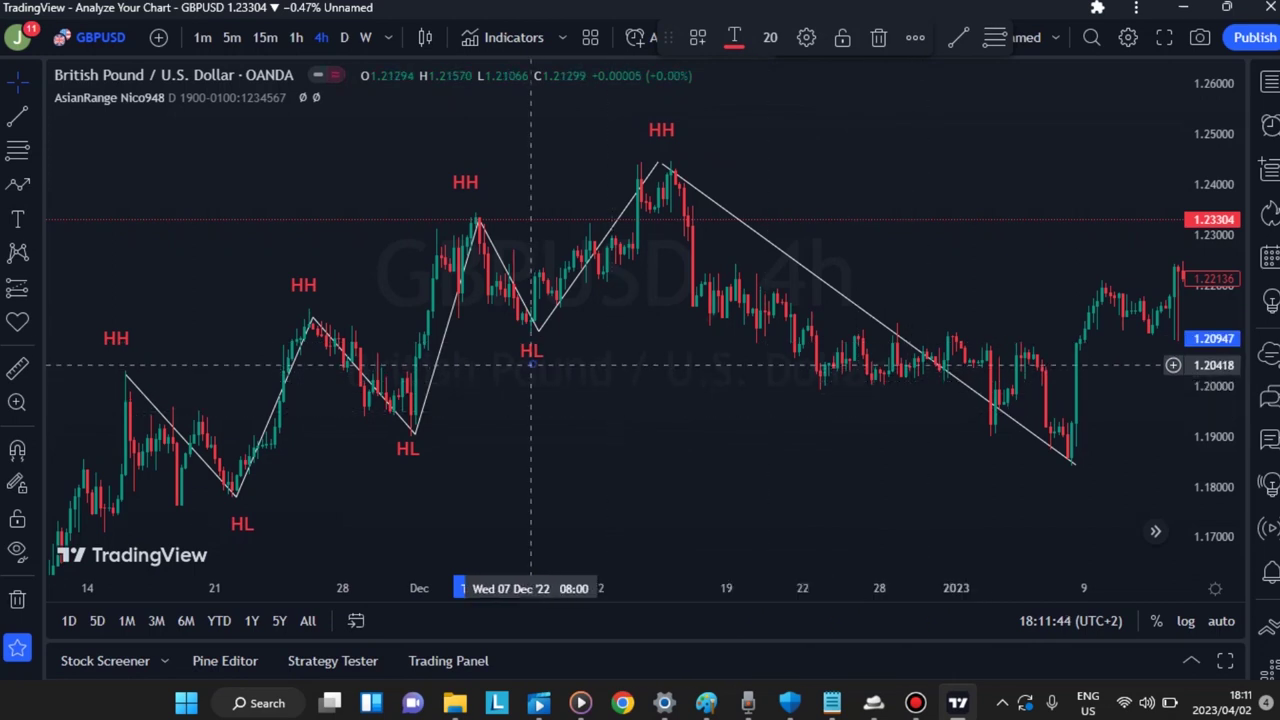
# Step: Label the 3 Jan low of the downtrend "LL" and copy the label below the 6 Jan low
pyautogui.click(17, 218)
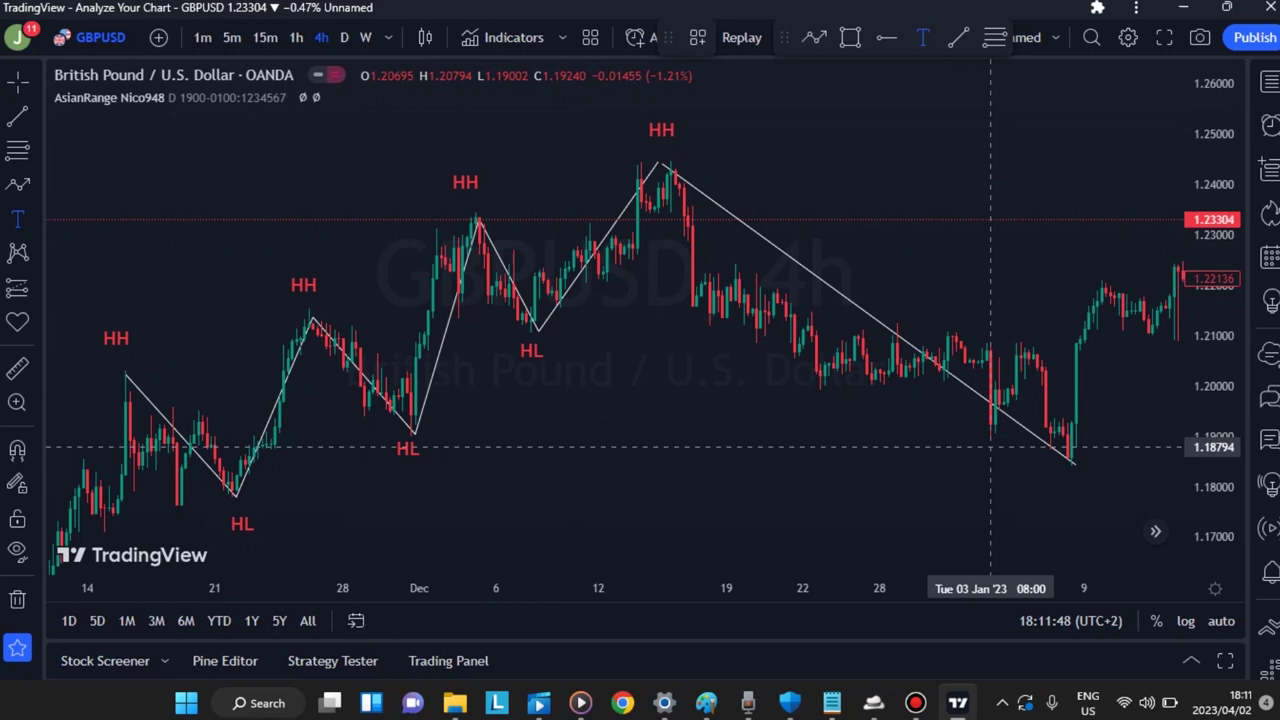
pyautogui.click(991, 446)
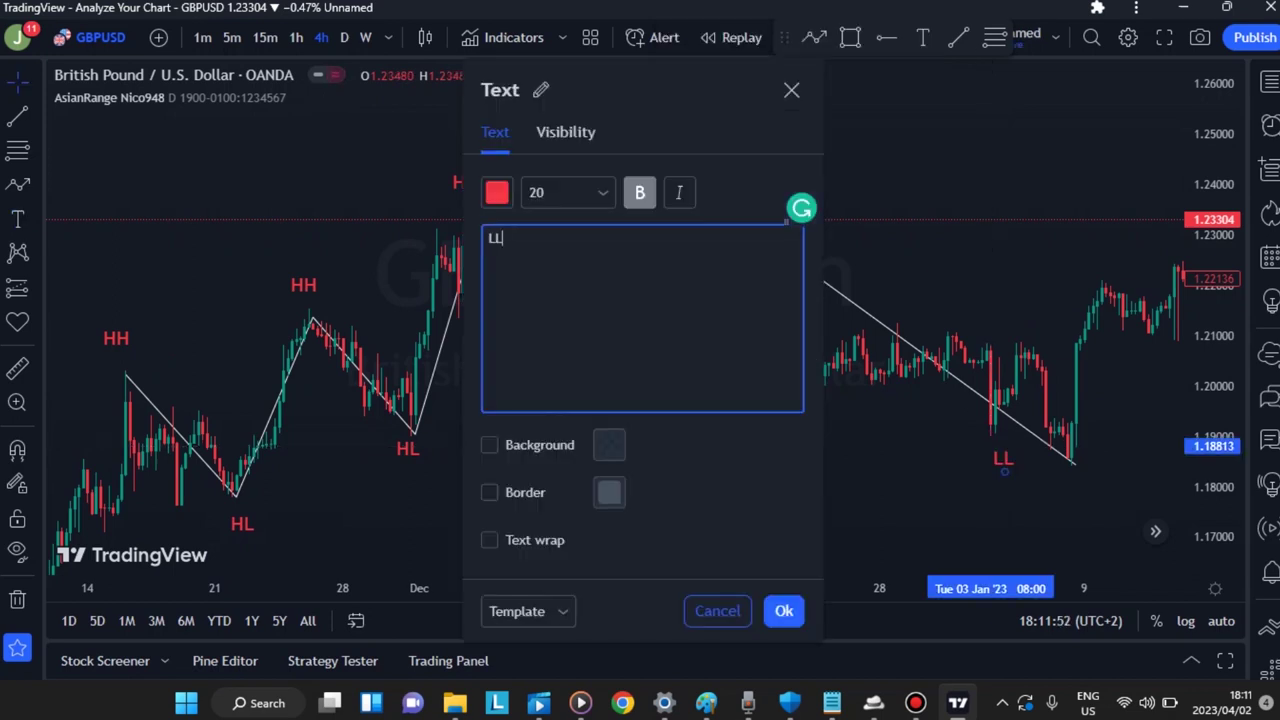
pyautogui.click(783, 610)
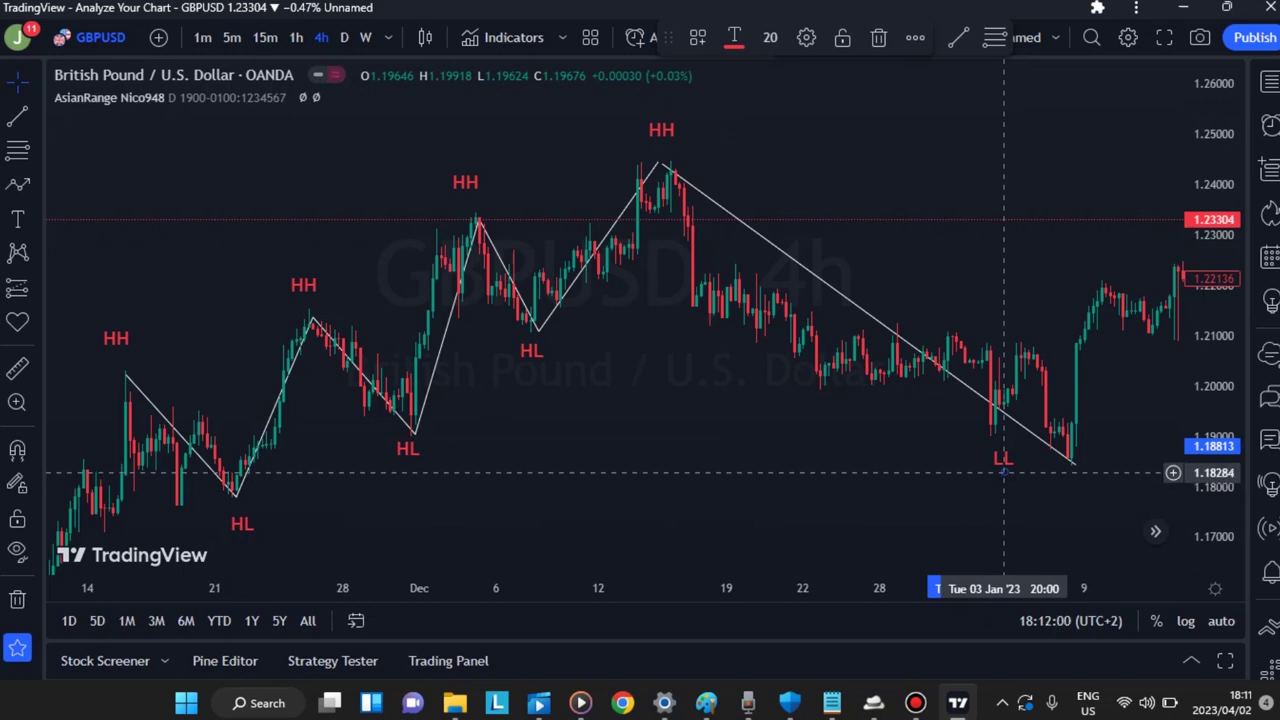
pyautogui.keyDown('ctrl'); pyautogui.moveTo(1006, 470); pyautogui.dragTo(1110, 491); pyautogui.keyUp('ctrl')
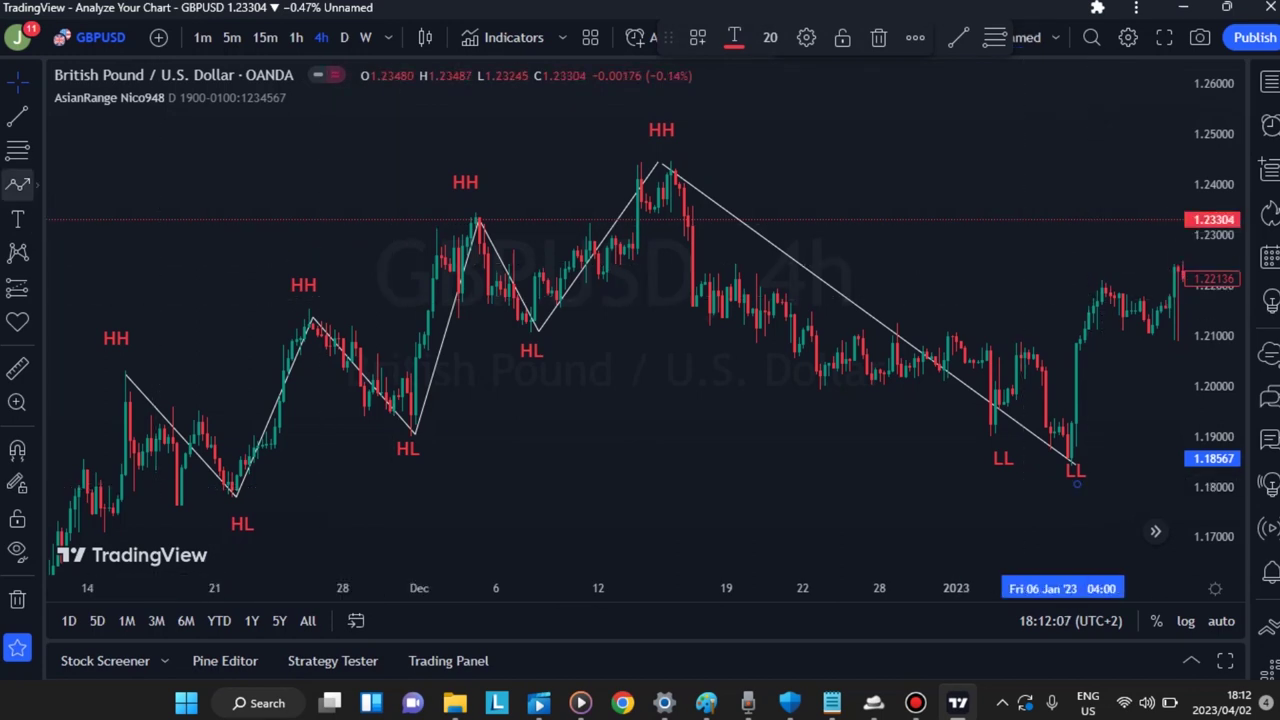
# Step: Add an "LH" label above the 4 Jan swing high between the two LL labels
pyautogui.click(17, 218)
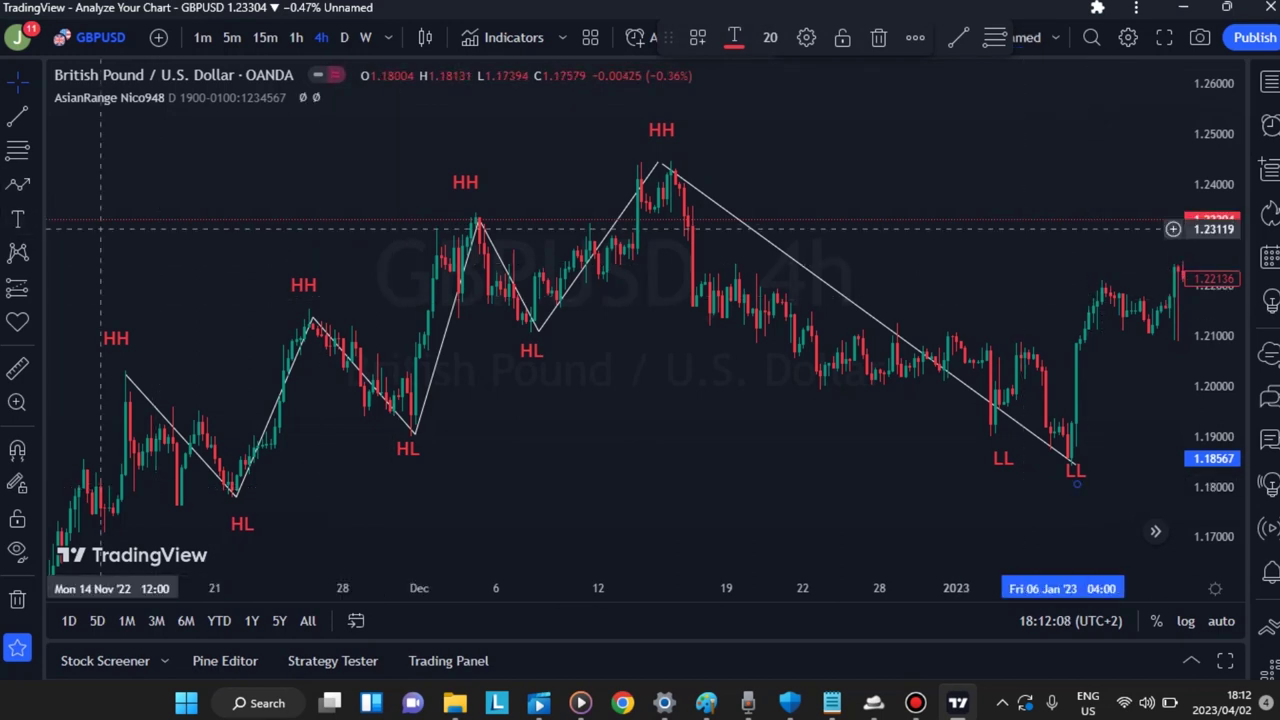
pyautogui.click(1028, 340)
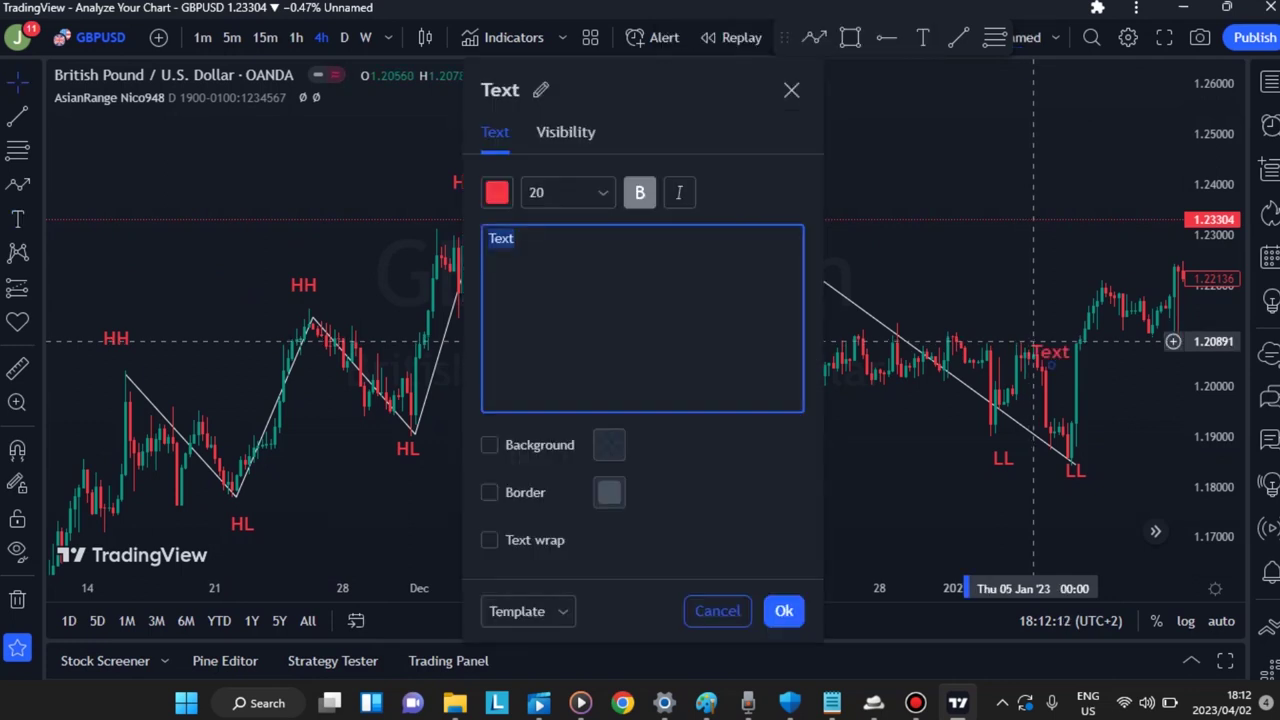
pyautogui.write('LH')
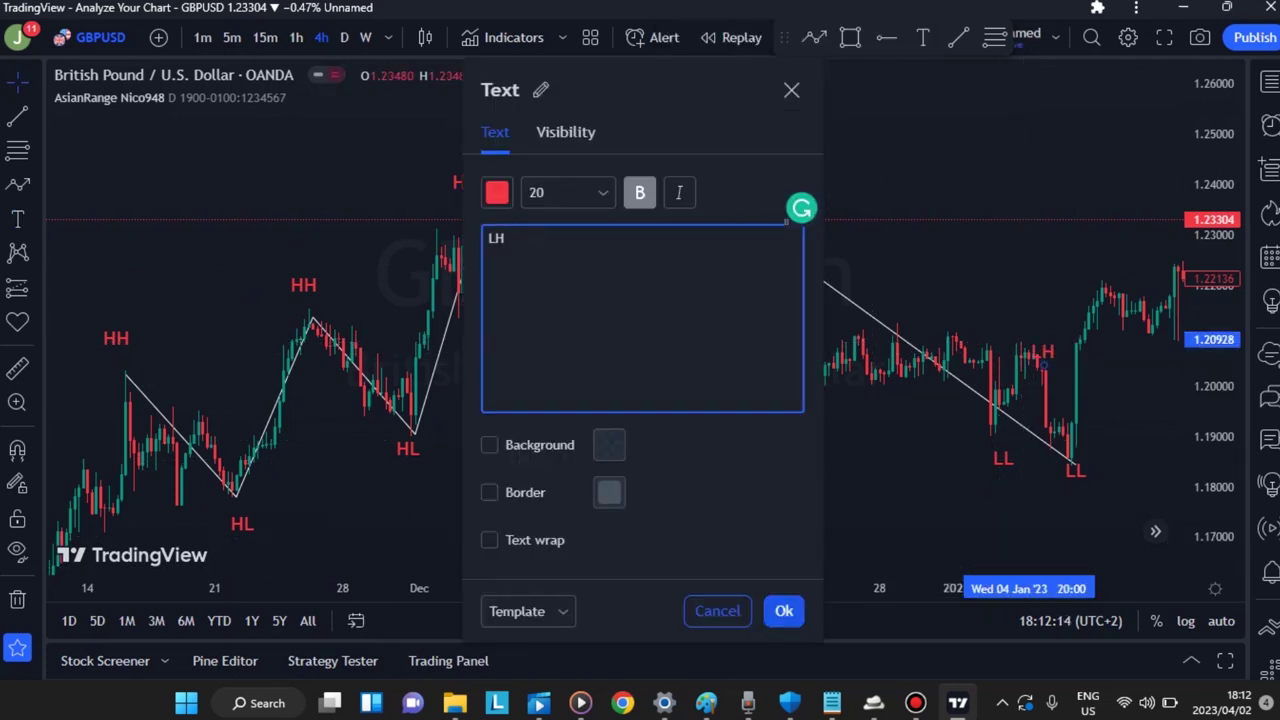
pyautogui.click(783, 611)
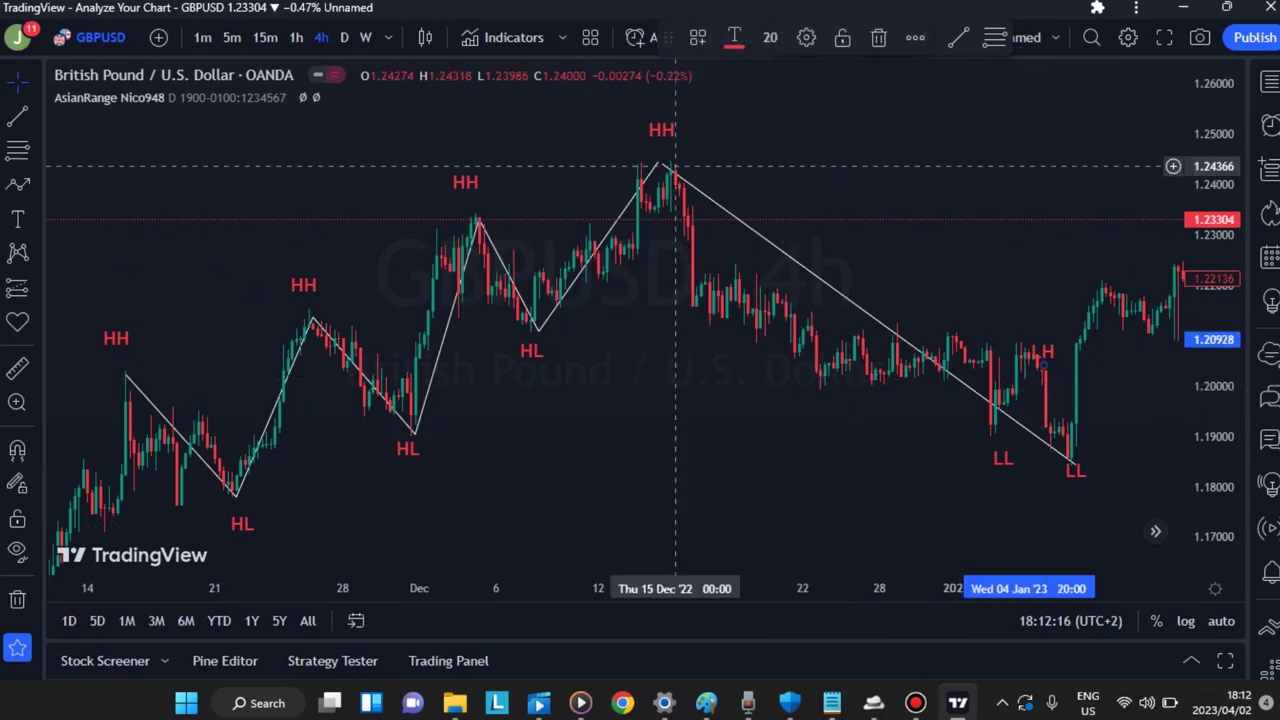
pyautogui.moveTo(1045, 364); pyautogui.dragTo(1023, 331)
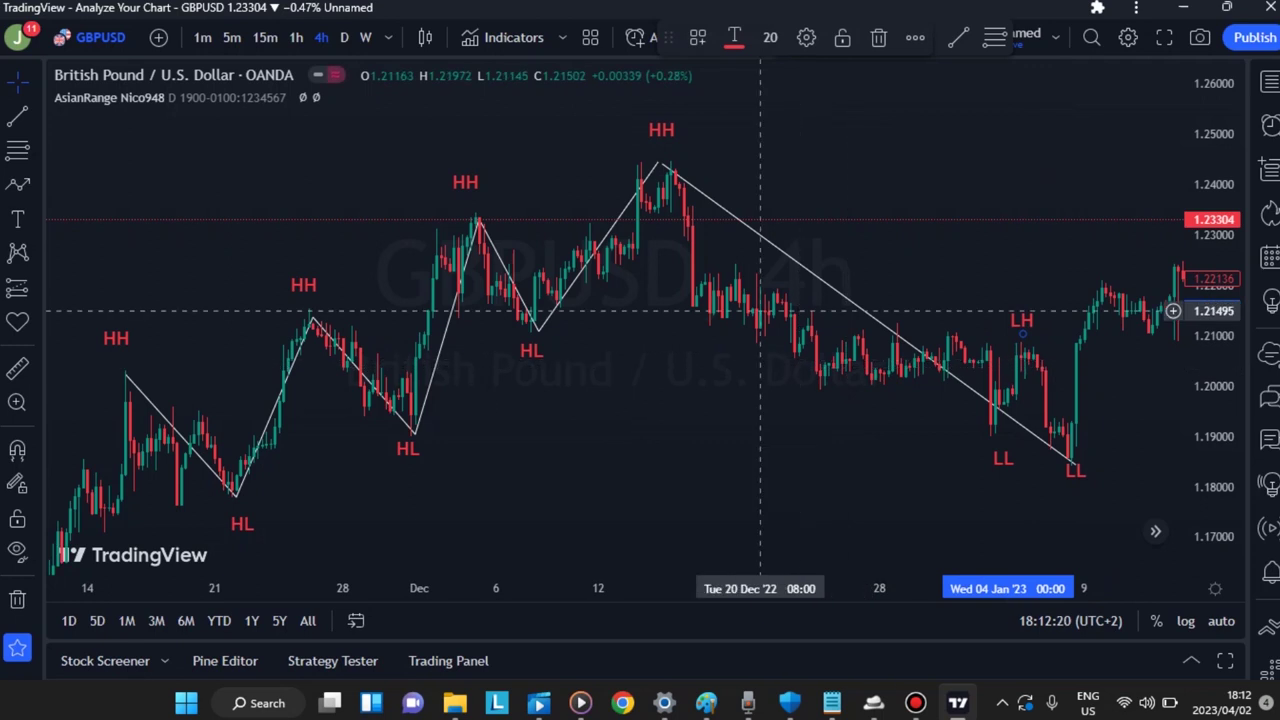
# Step: Delete the descending trend line and the zigzag path drawn through the uptrend swings
pyautogui.click(765, 238)
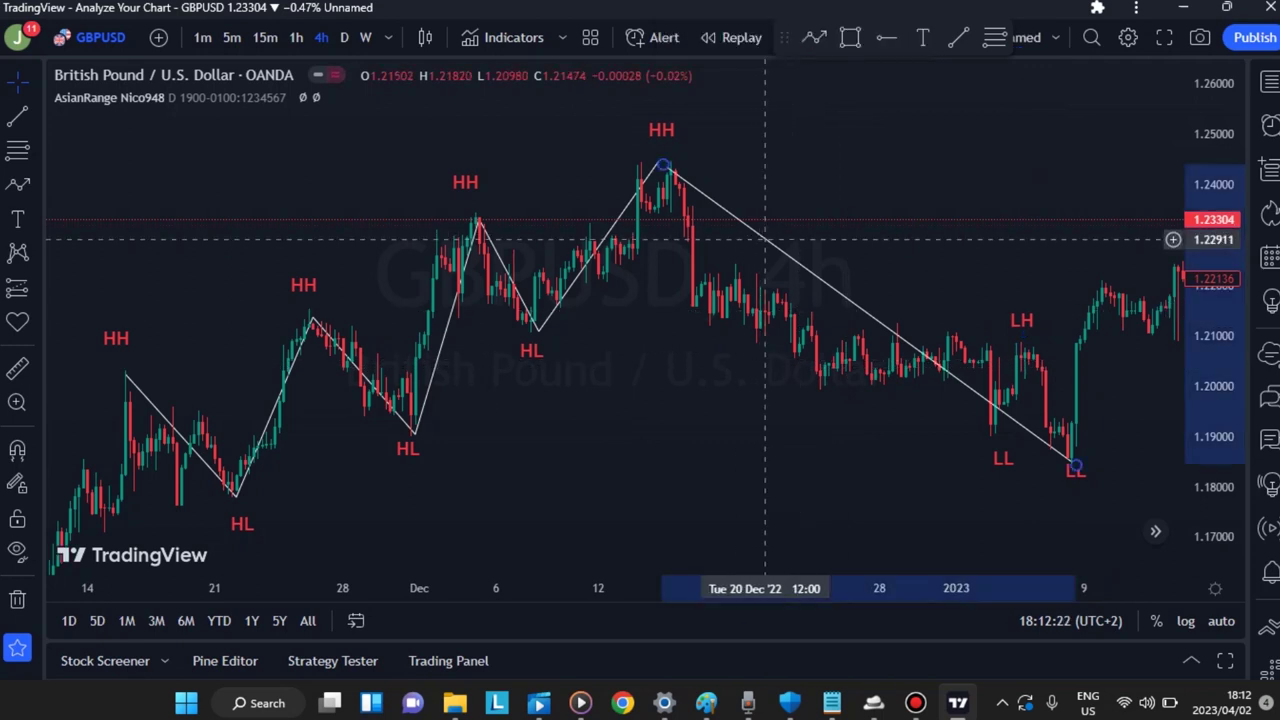
pyautogui.click(943, 37)
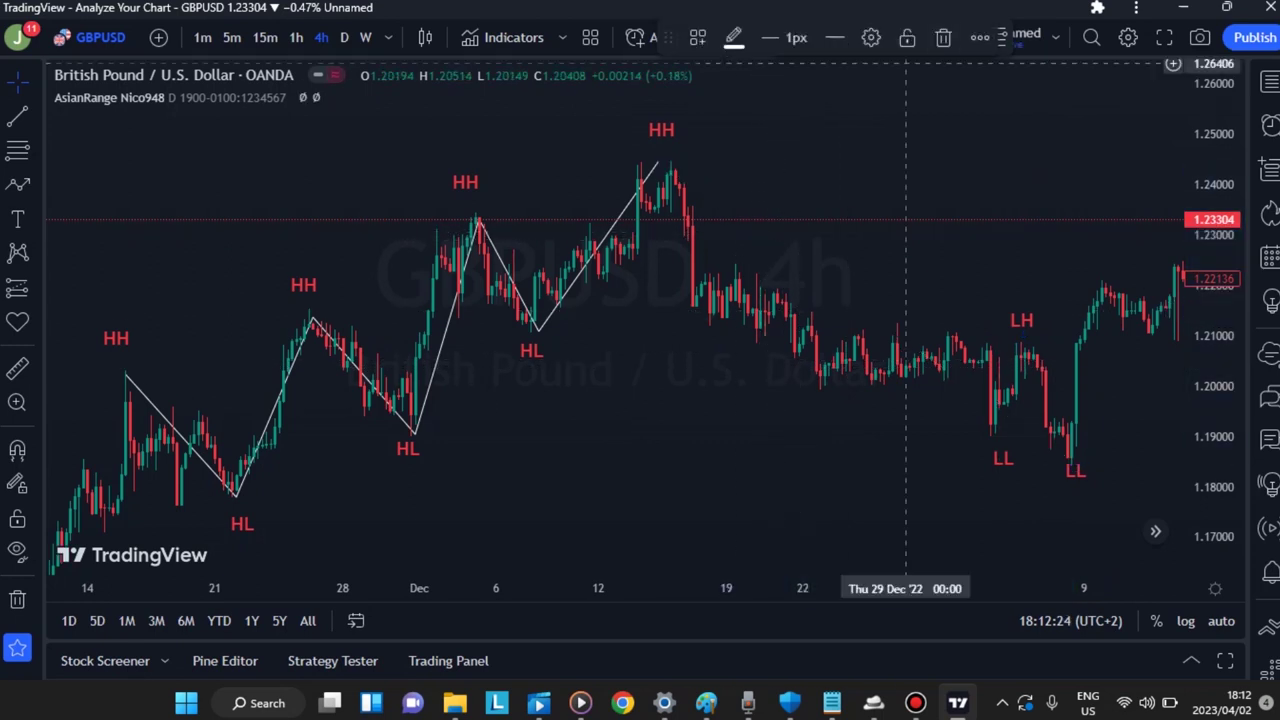
pyautogui.click(586, 261)
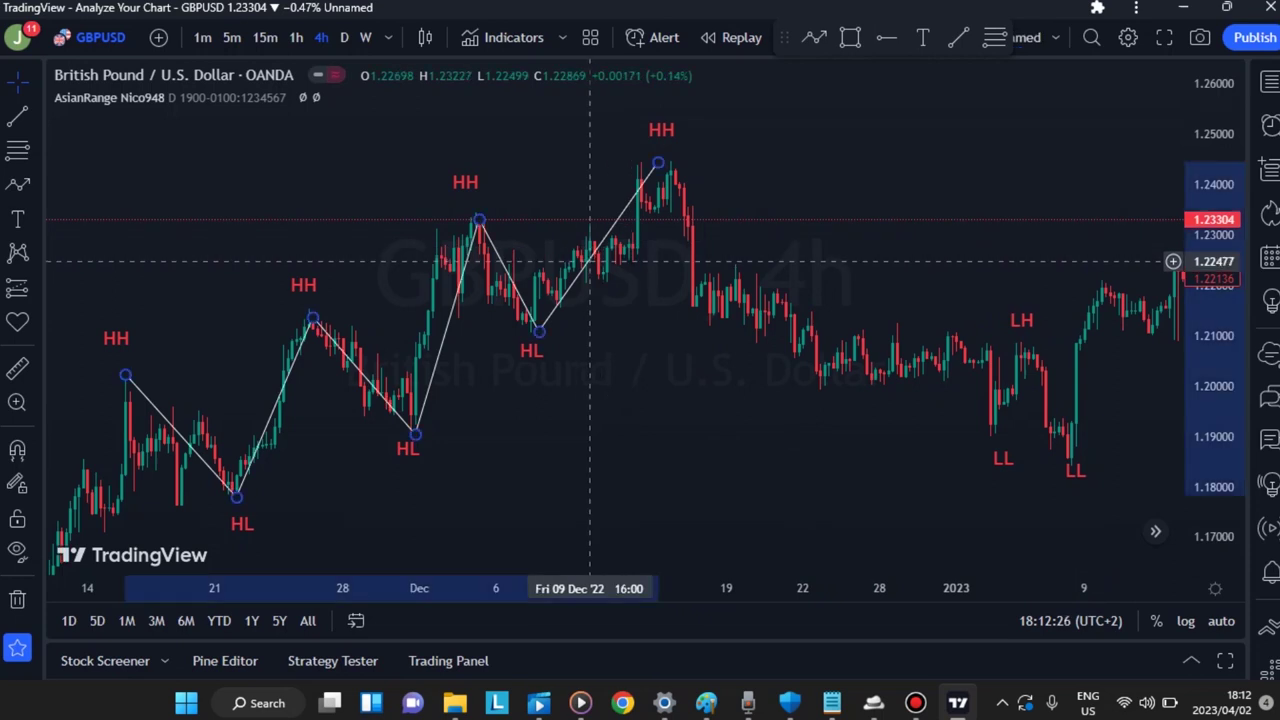
pyautogui.click(943, 37)
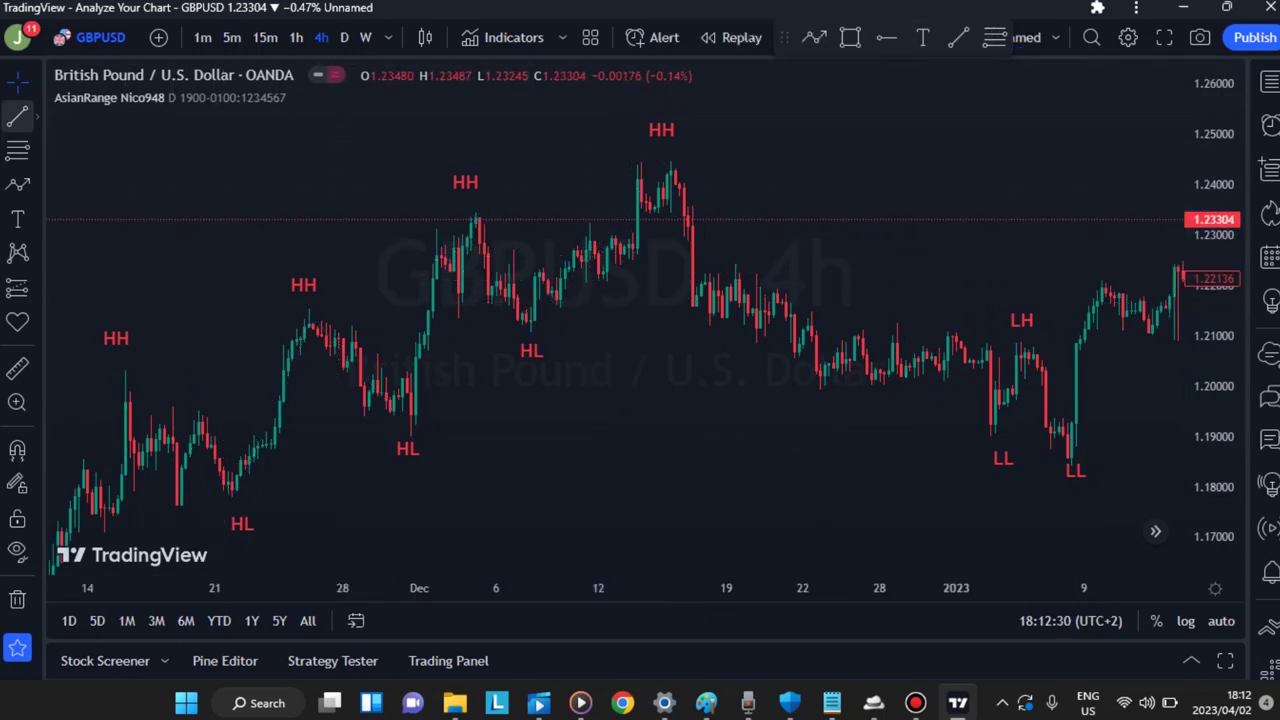
# Step: Draw roughly horizontal trend lines from each of the first three HH swing highs to the candles that break above them
pyautogui.click(17, 117)
pyautogui.click(130, 369)
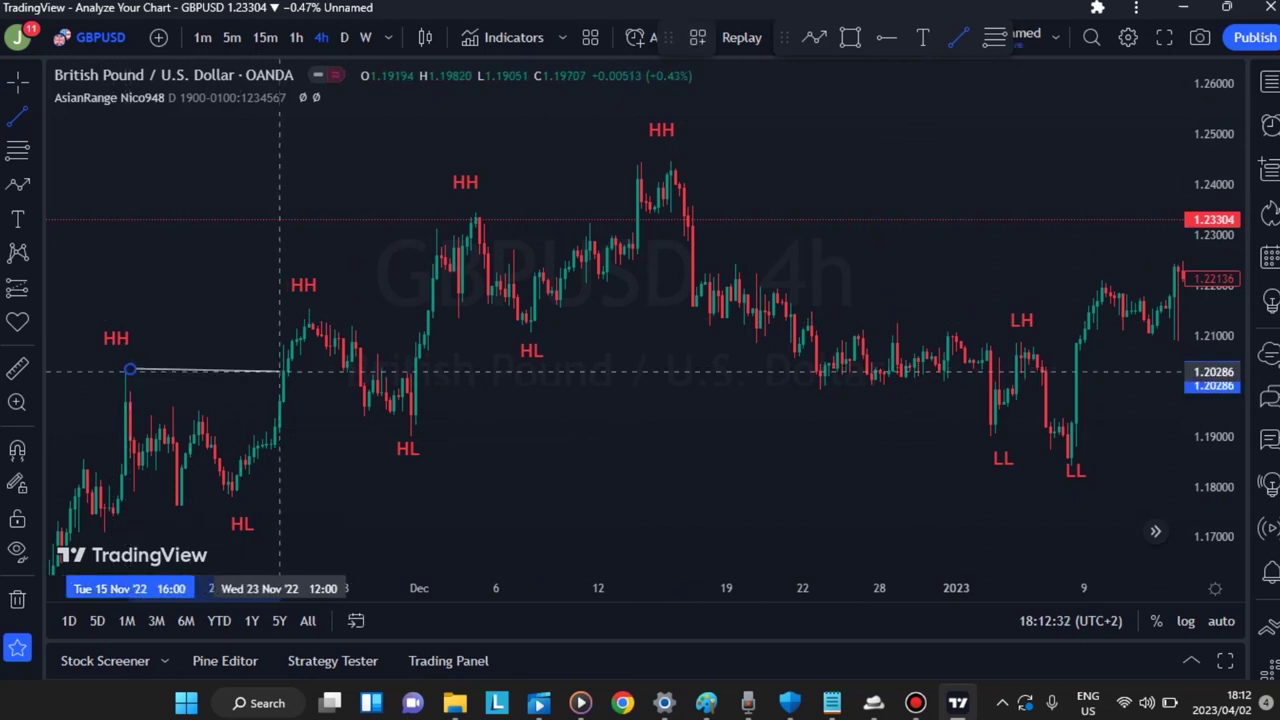
pyautogui.click(288, 369)
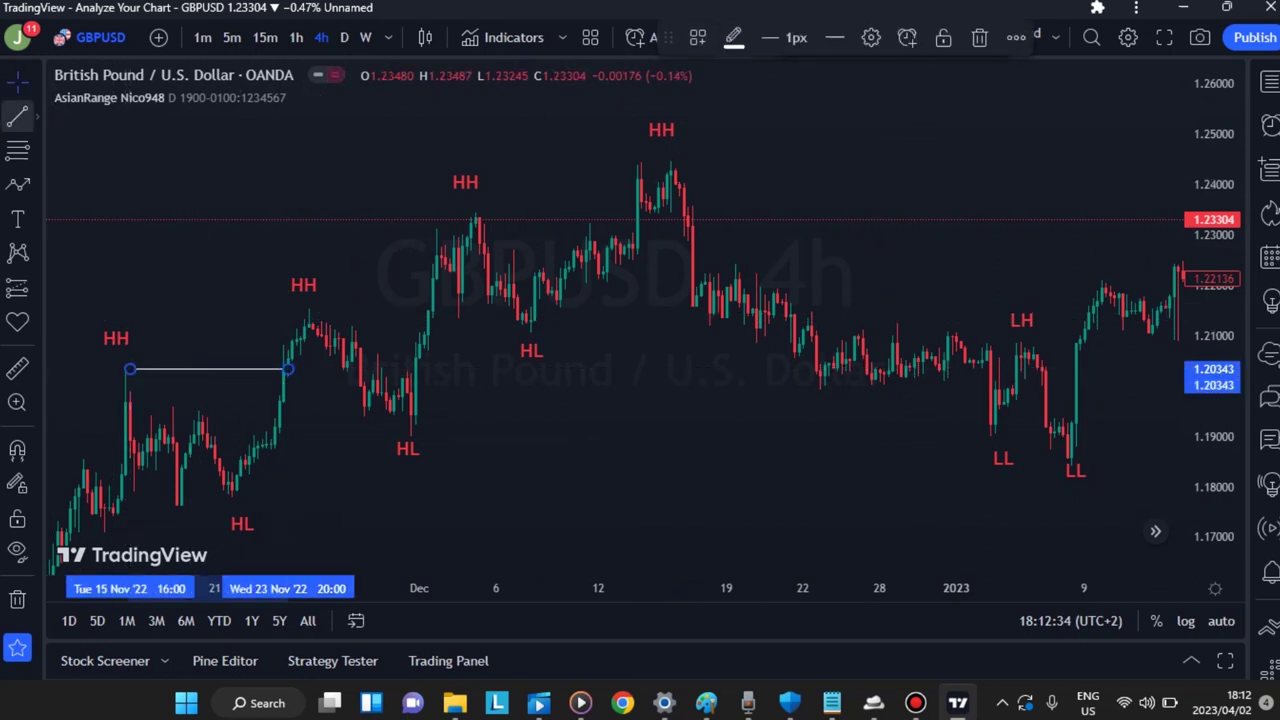
pyautogui.click(17, 117)
pyautogui.click(313, 313)
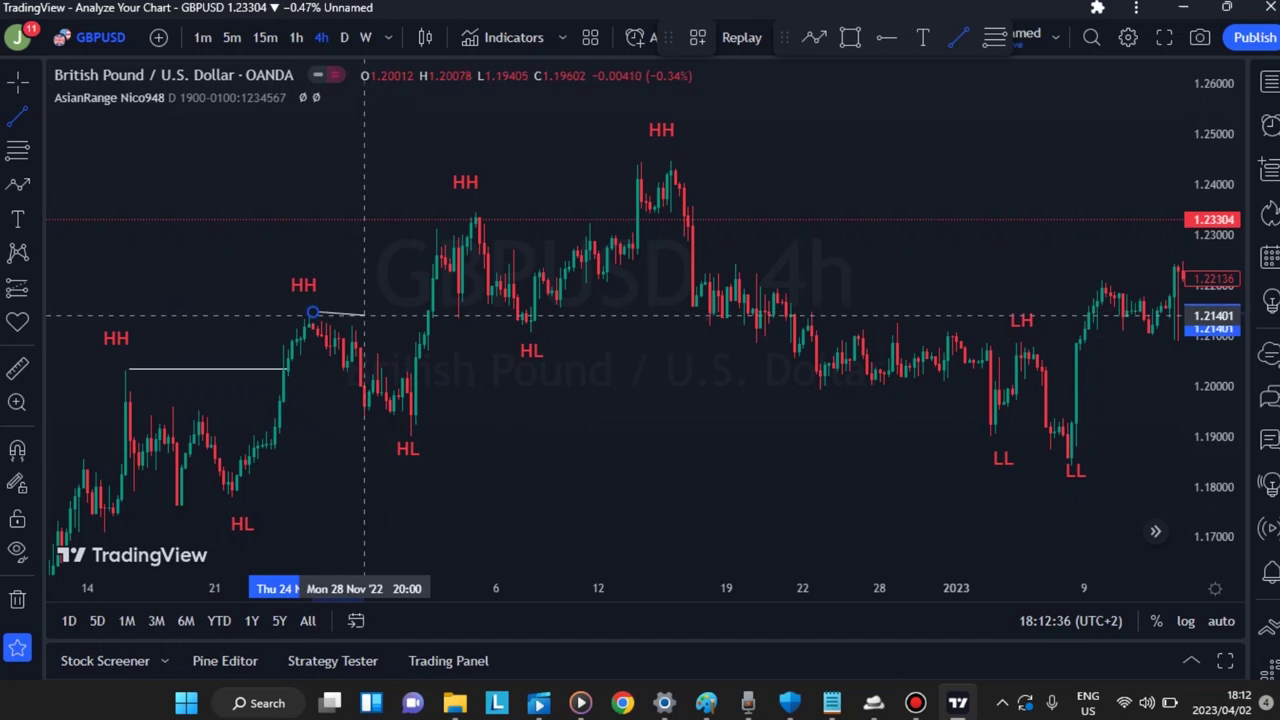
pyautogui.click(432, 312)
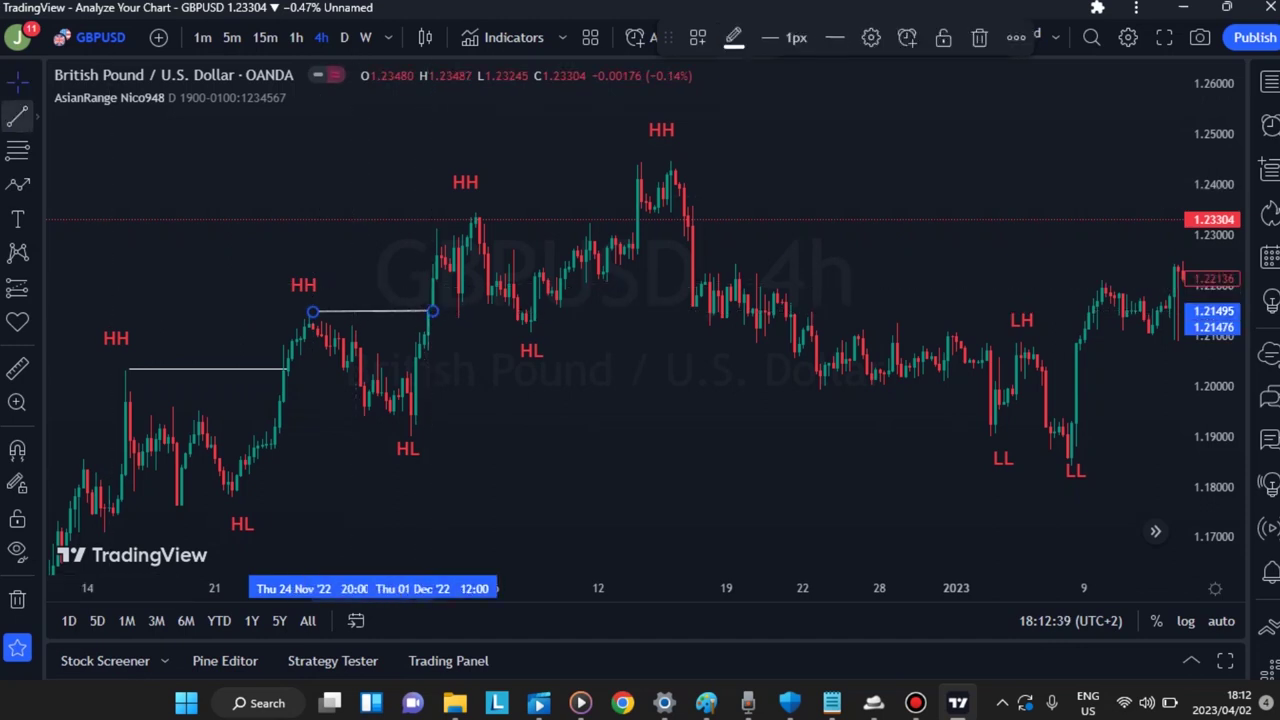
pyautogui.click(480, 215)
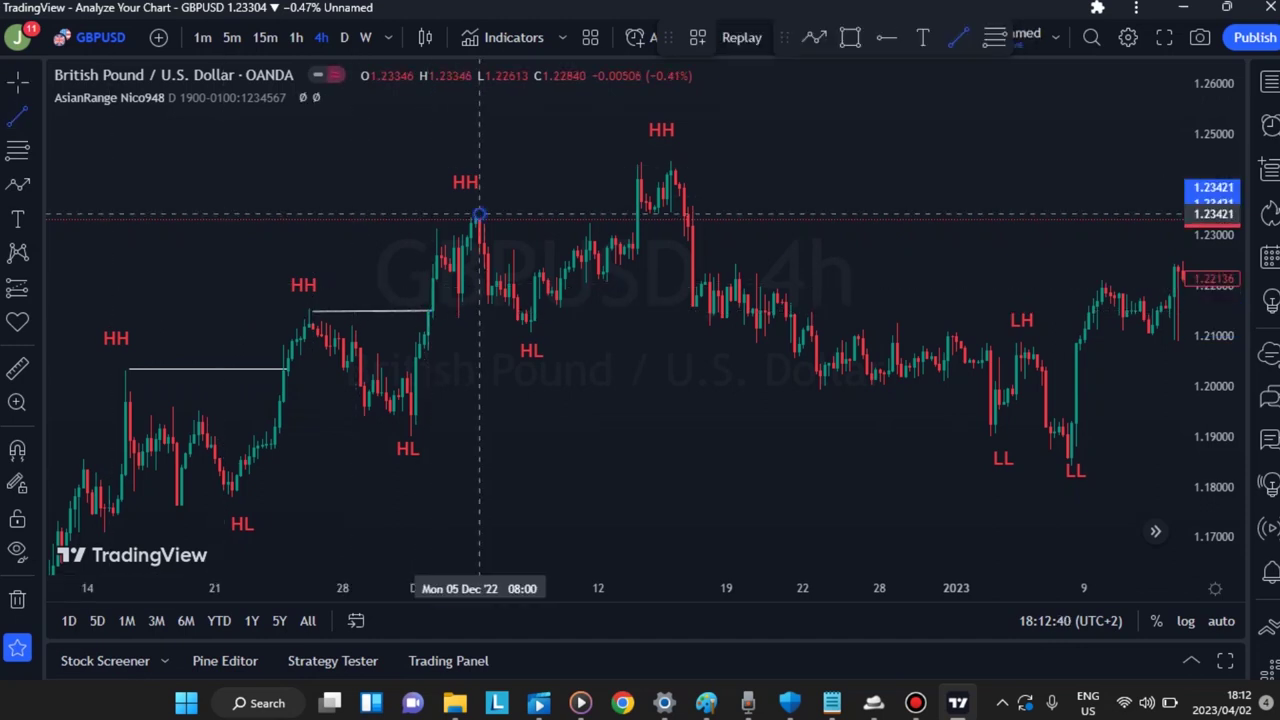
pyautogui.click(645, 214)
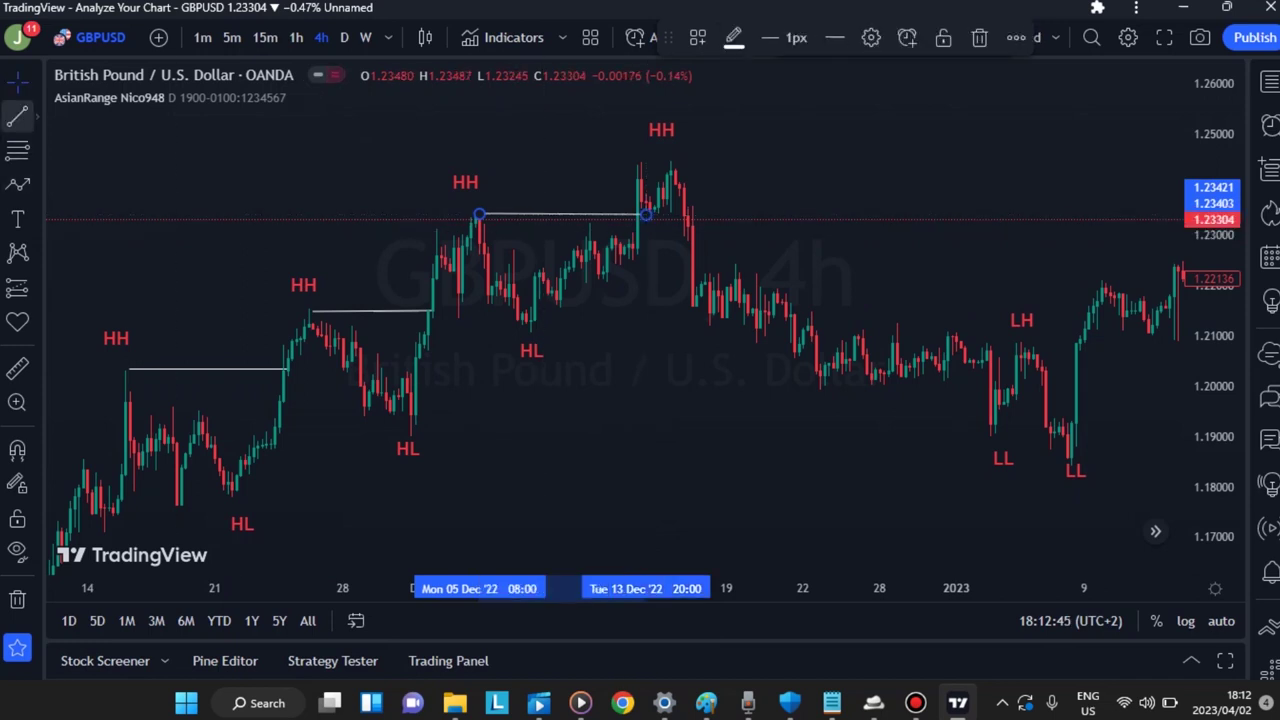
# Step: Draw roughly horizontal trend lines from the 7 Dec HL low to 21 Dec and from the 3 Jan LL low to 6 Jan
pyautogui.click(17, 116)
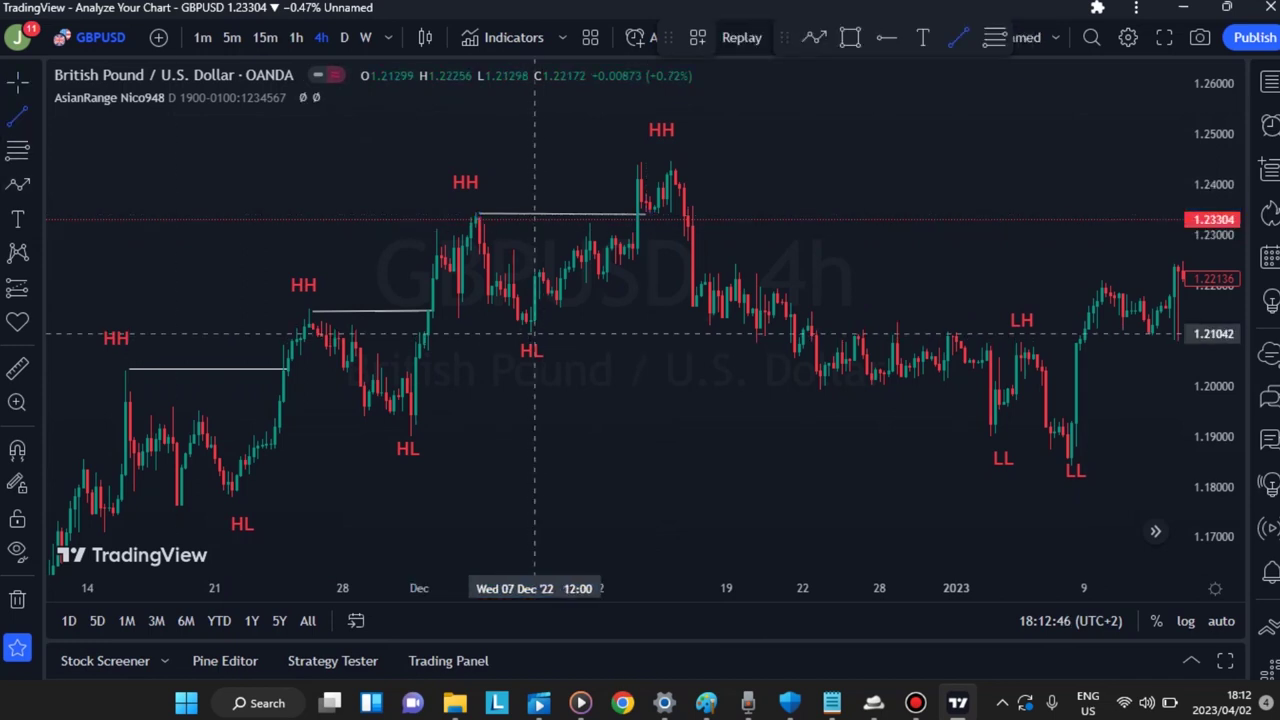
pyautogui.click(535, 333)
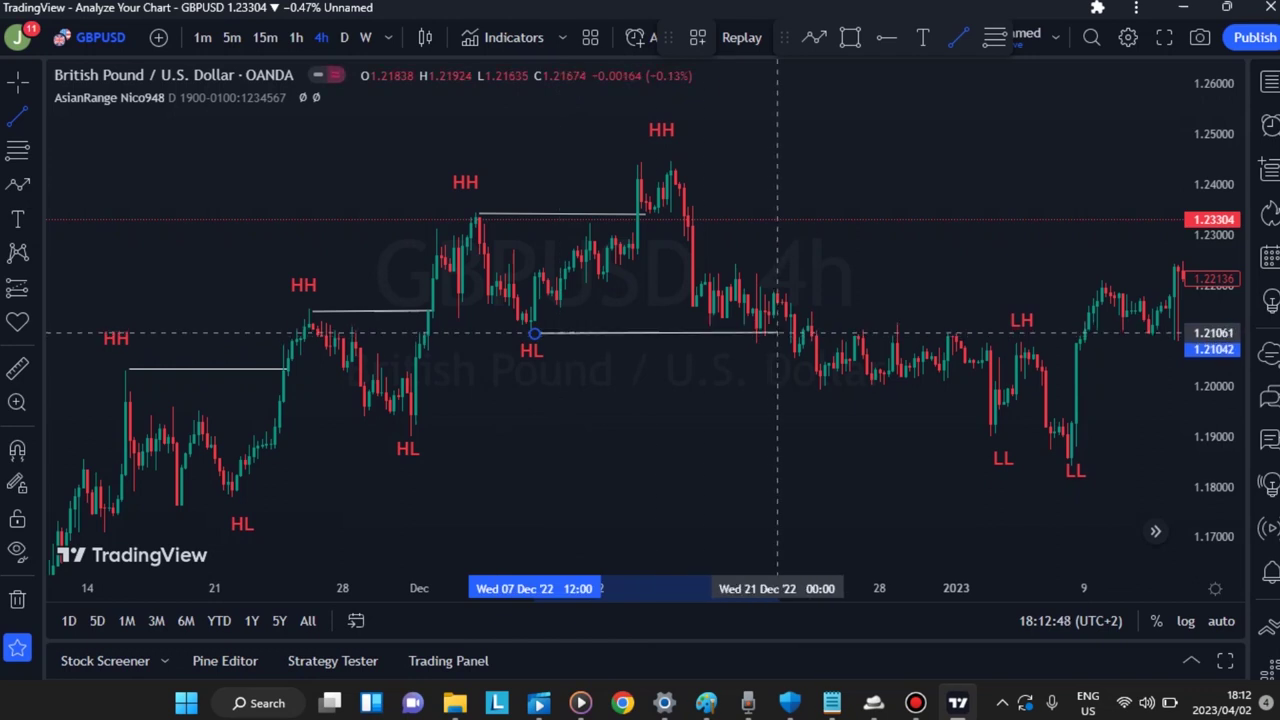
pyautogui.click(777, 333)
pyautogui.press('Escape')
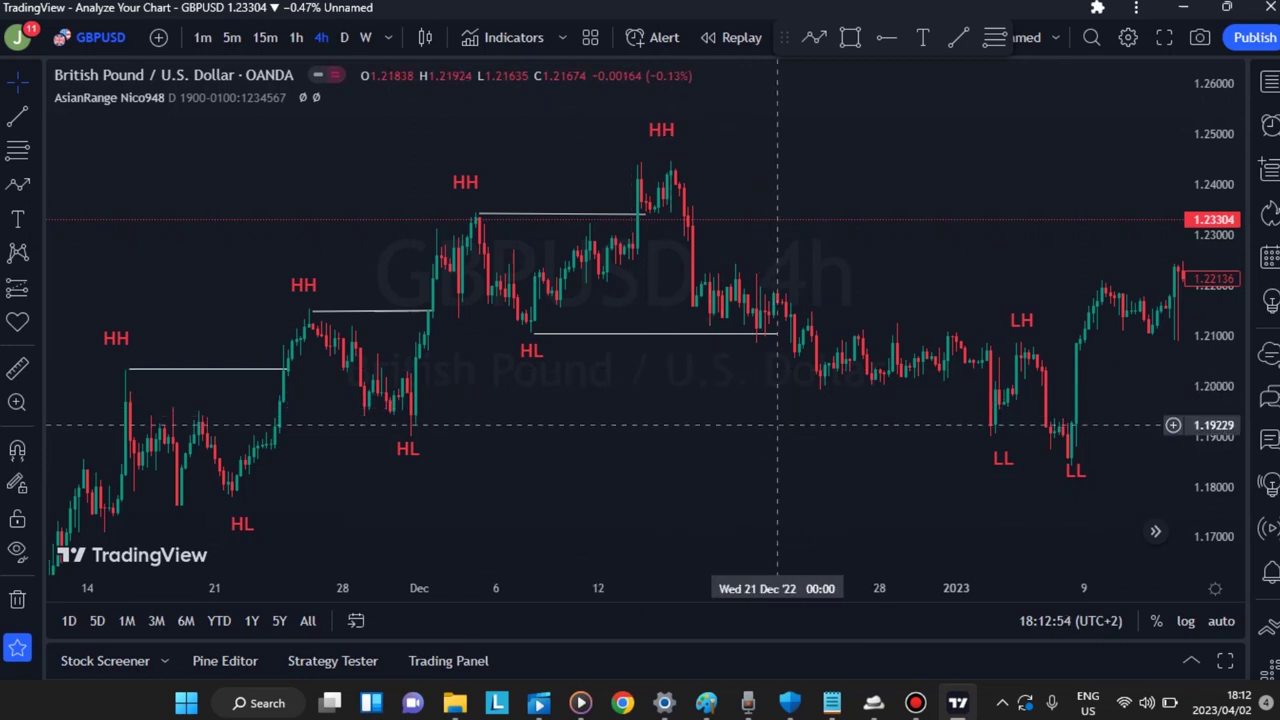
pyautogui.click(17, 116)
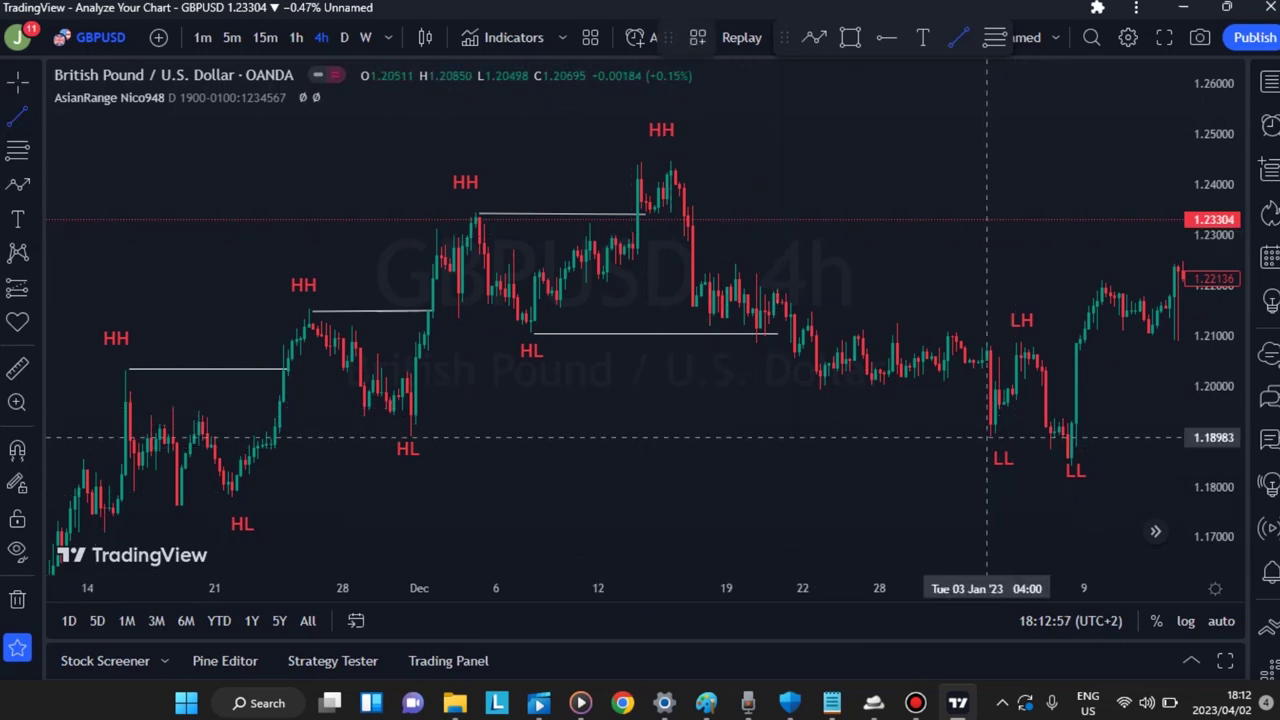
pyautogui.click(989, 437)
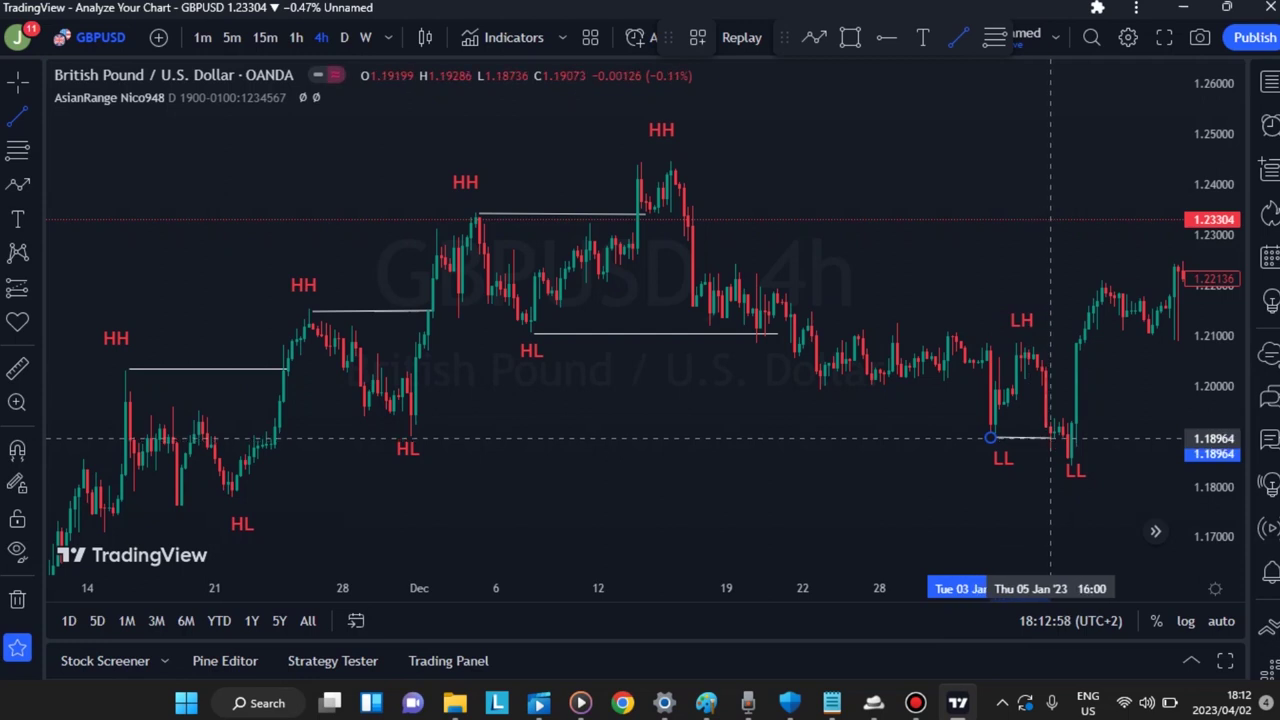
pyautogui.click(1059, 437)
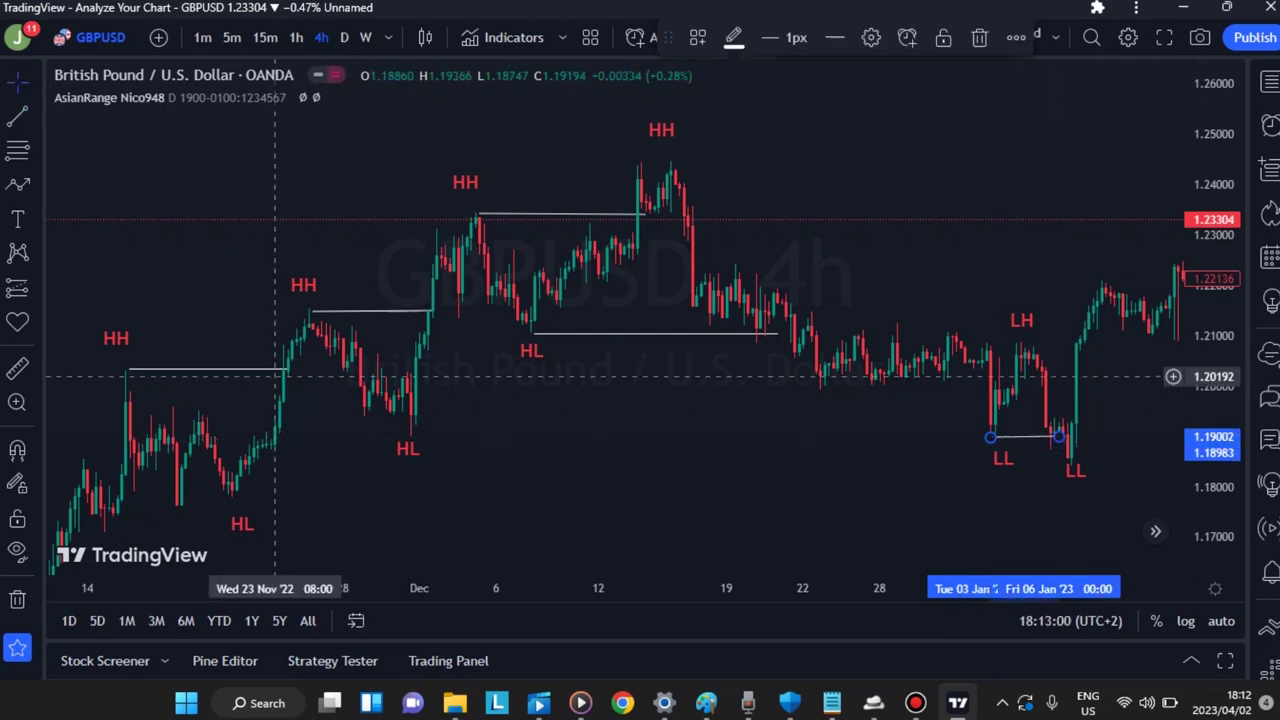
# Step: Add the text "BOS" to the trend line running from the first HH swing high
pyautogui.click(240, 367)
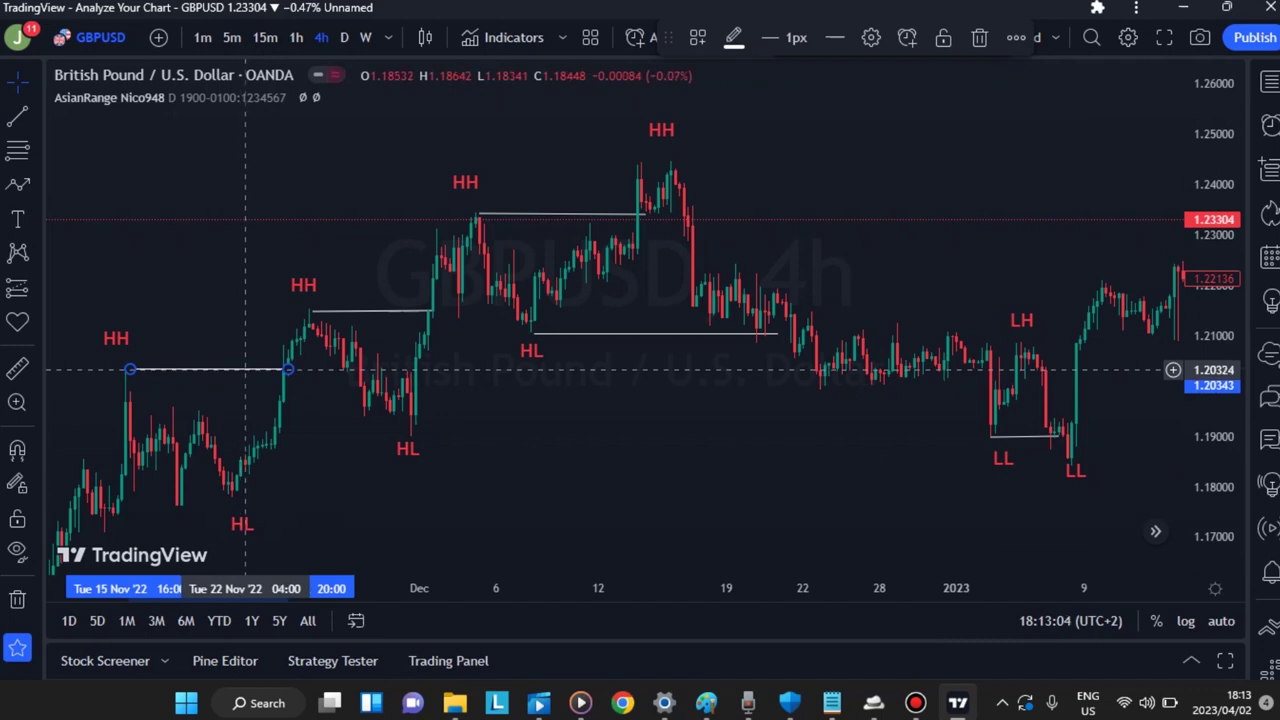
pyautogui.doubleClick(245, 369)
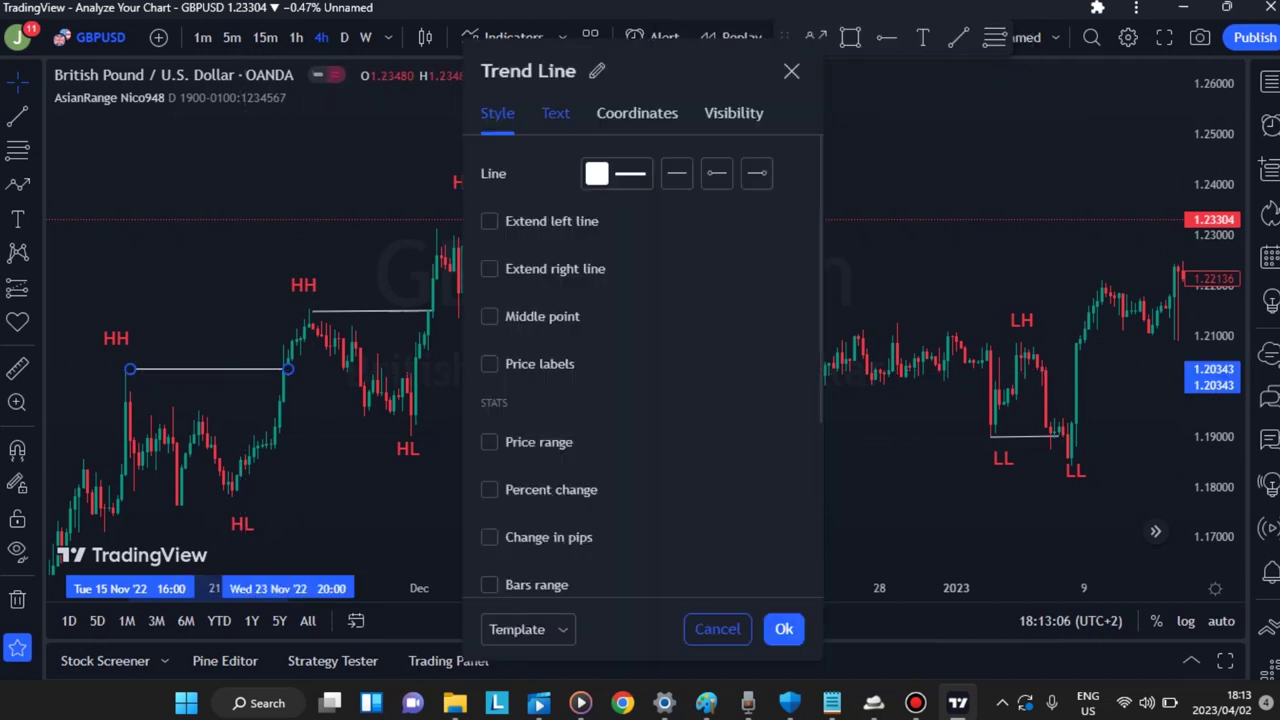
pyautogui.click(555, 113)
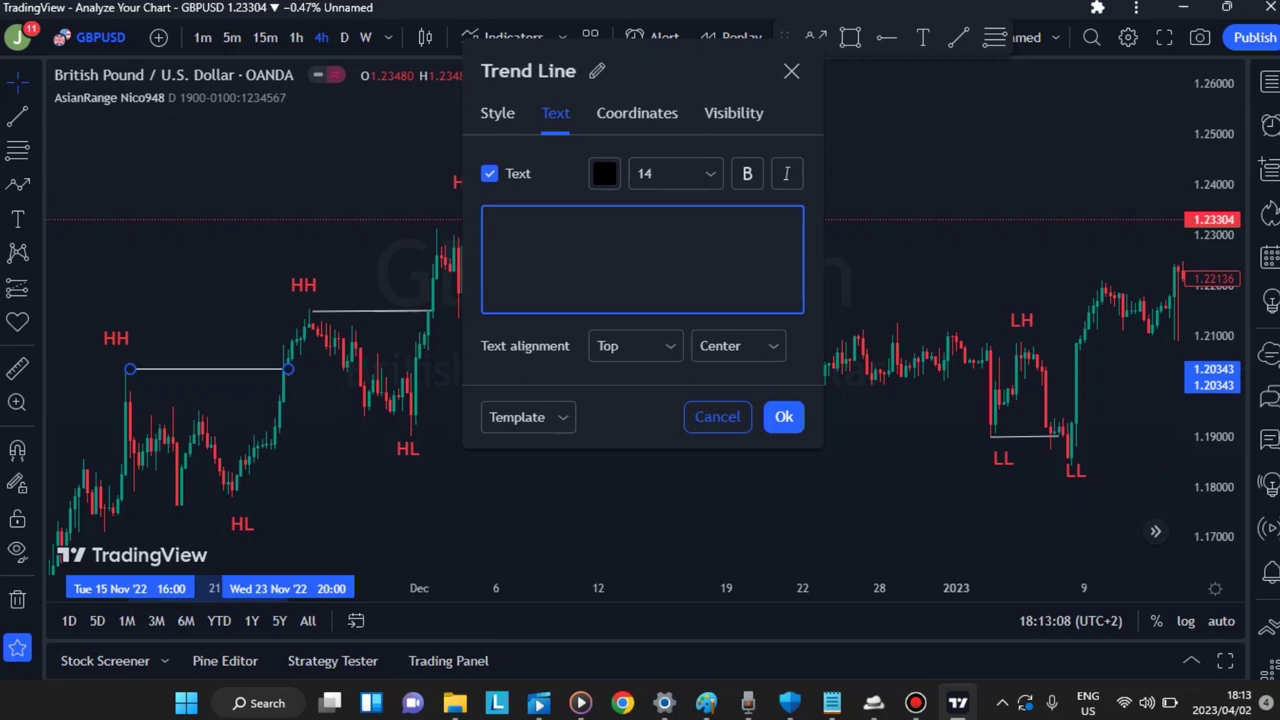
pyautogui.write('BO')
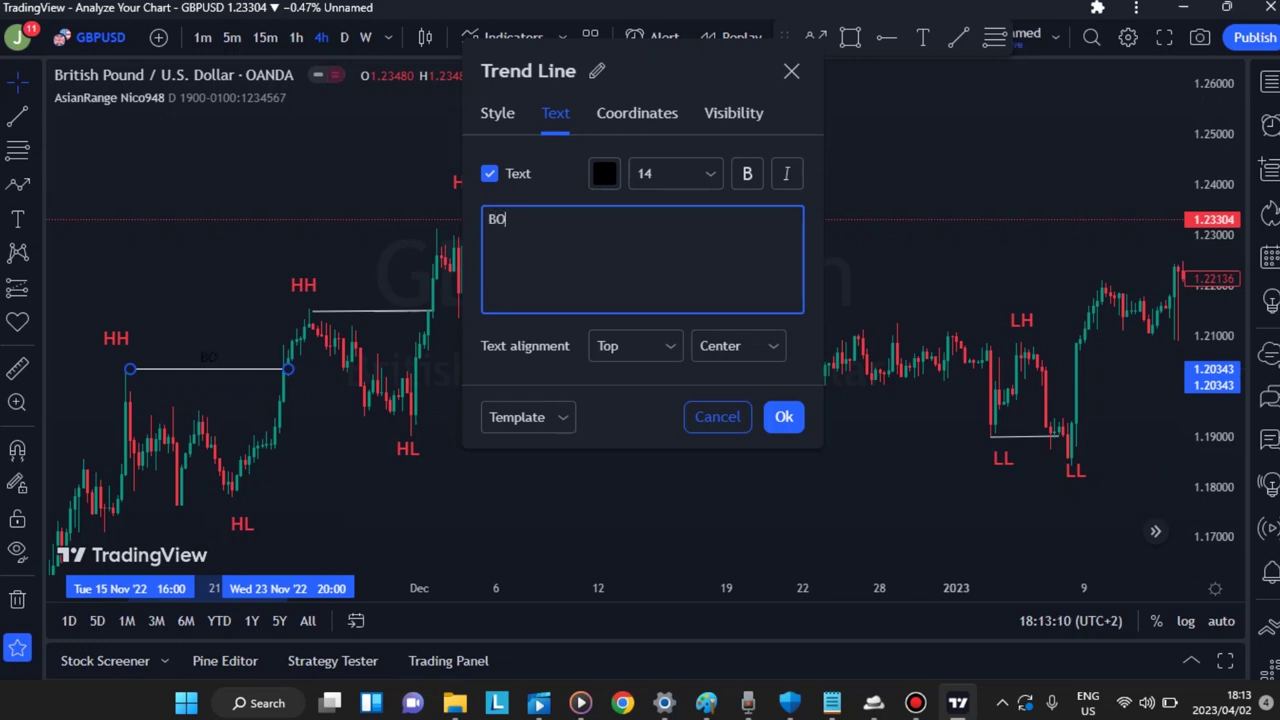
pyautogui.write('S')
pyautogui.press('Return')
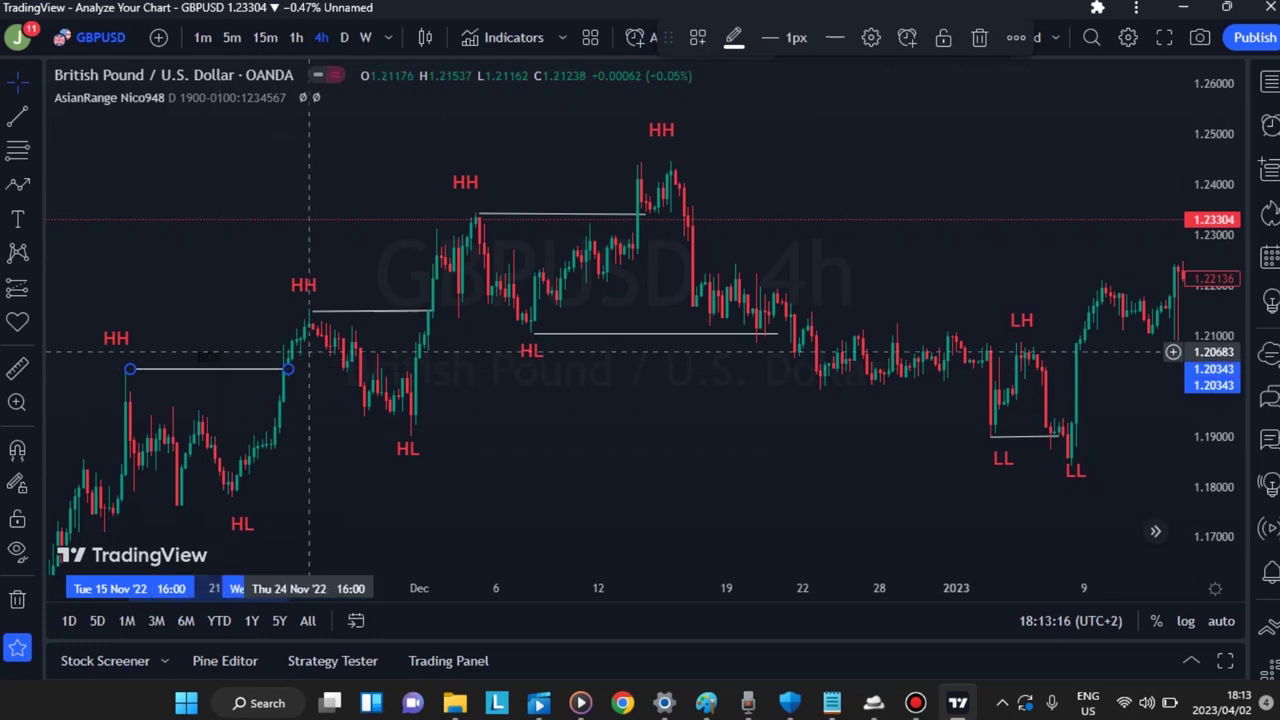
# Step: Add the text "BOS" in red to the trend line running from the second HH swing high
pyautogui.click(17, 115)
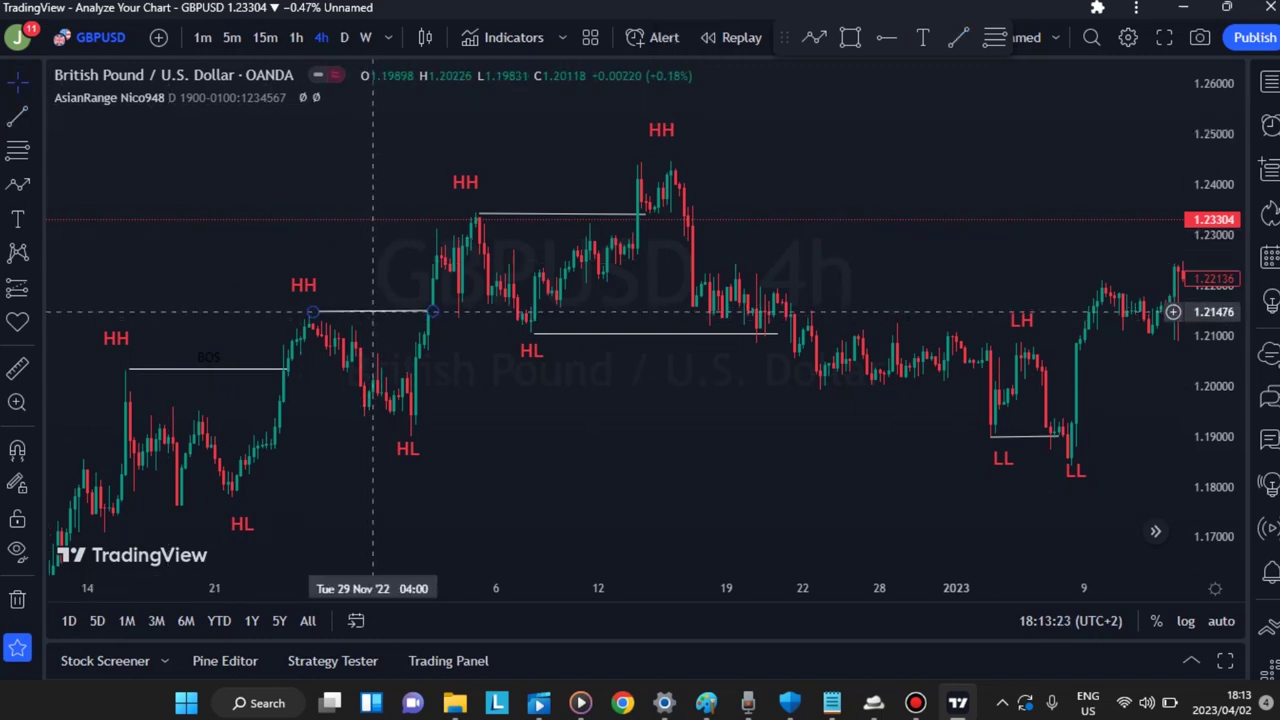
pyautogui.doubleClick(375, 313)
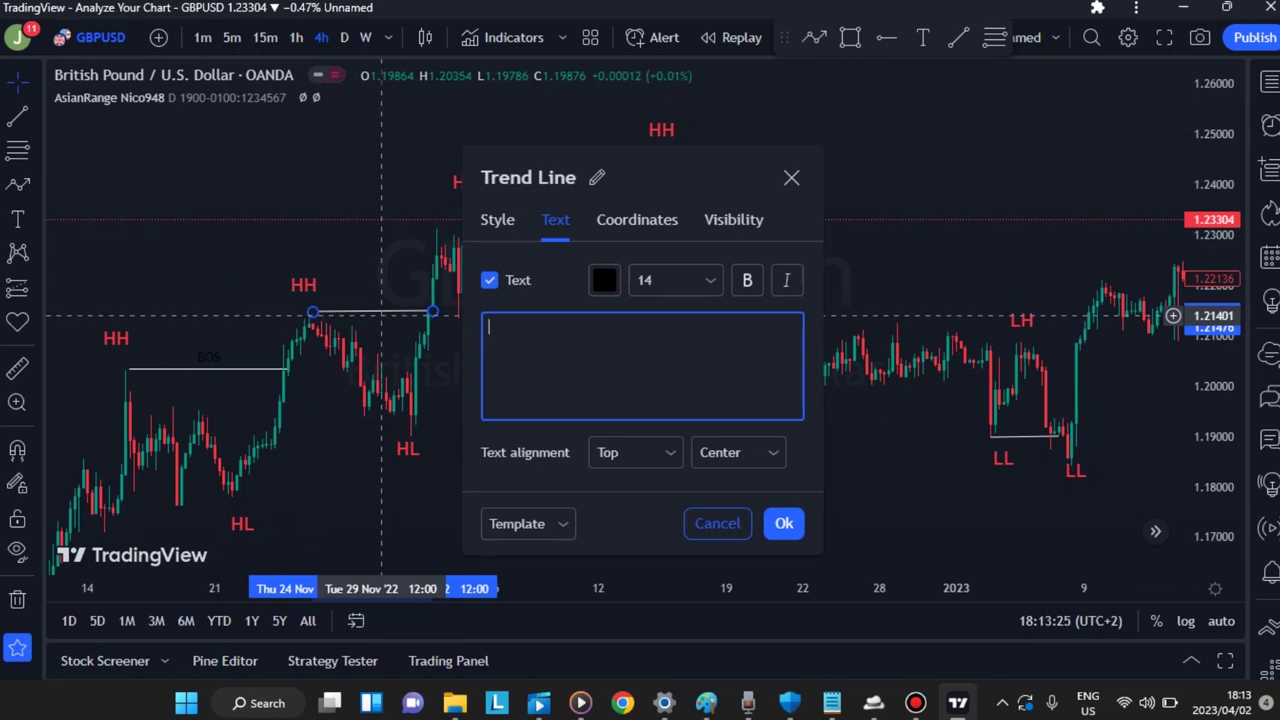
pyautogui.write('BOS')
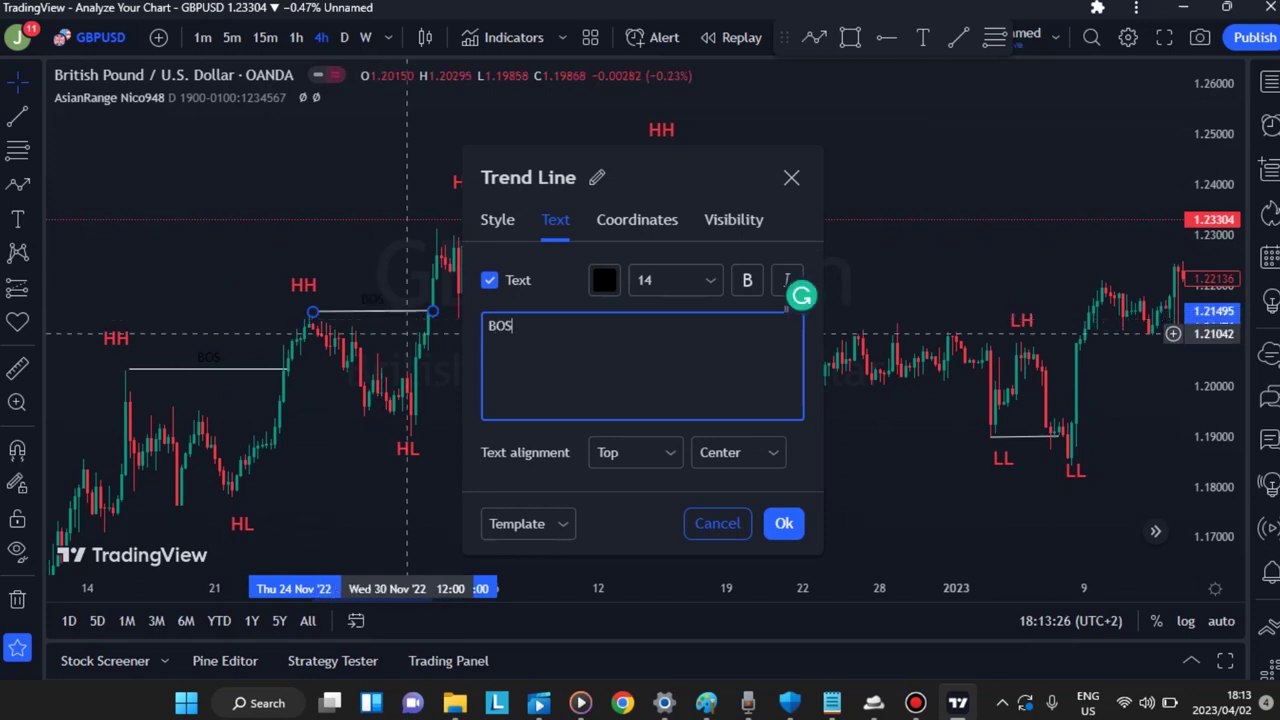
pyautogui.click(604, 280)
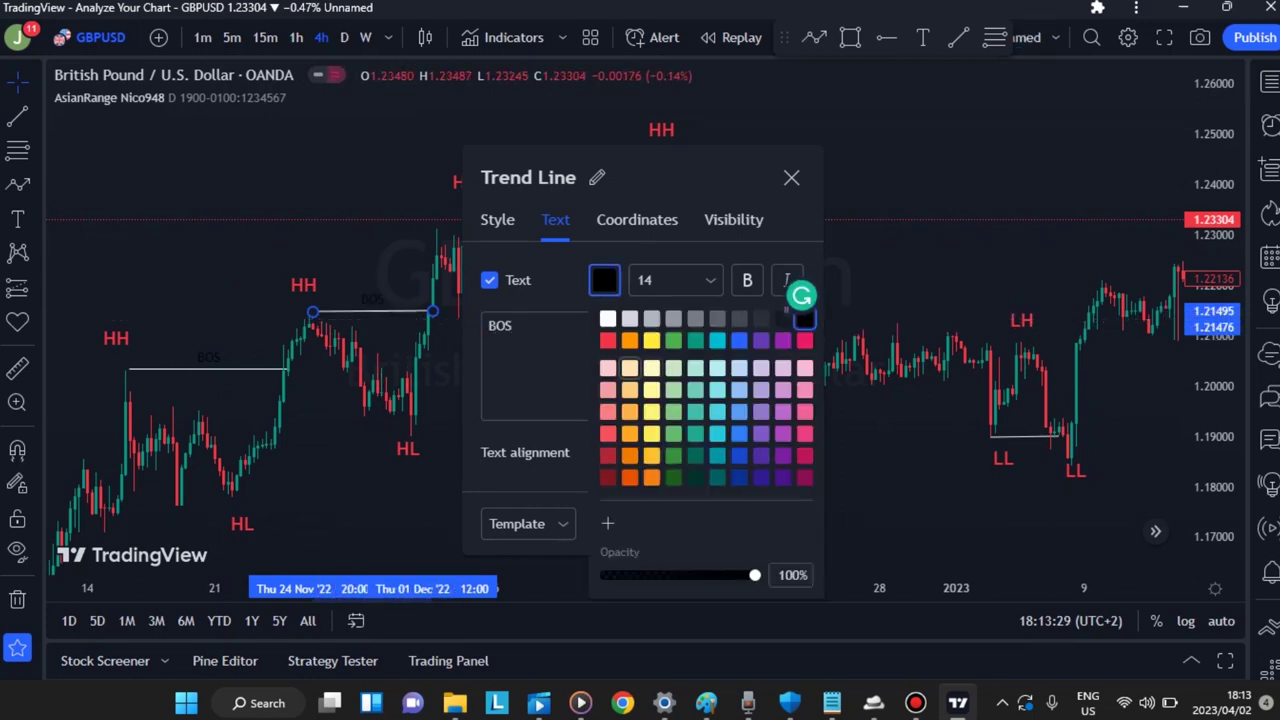
pyautogui.click(607, 340)
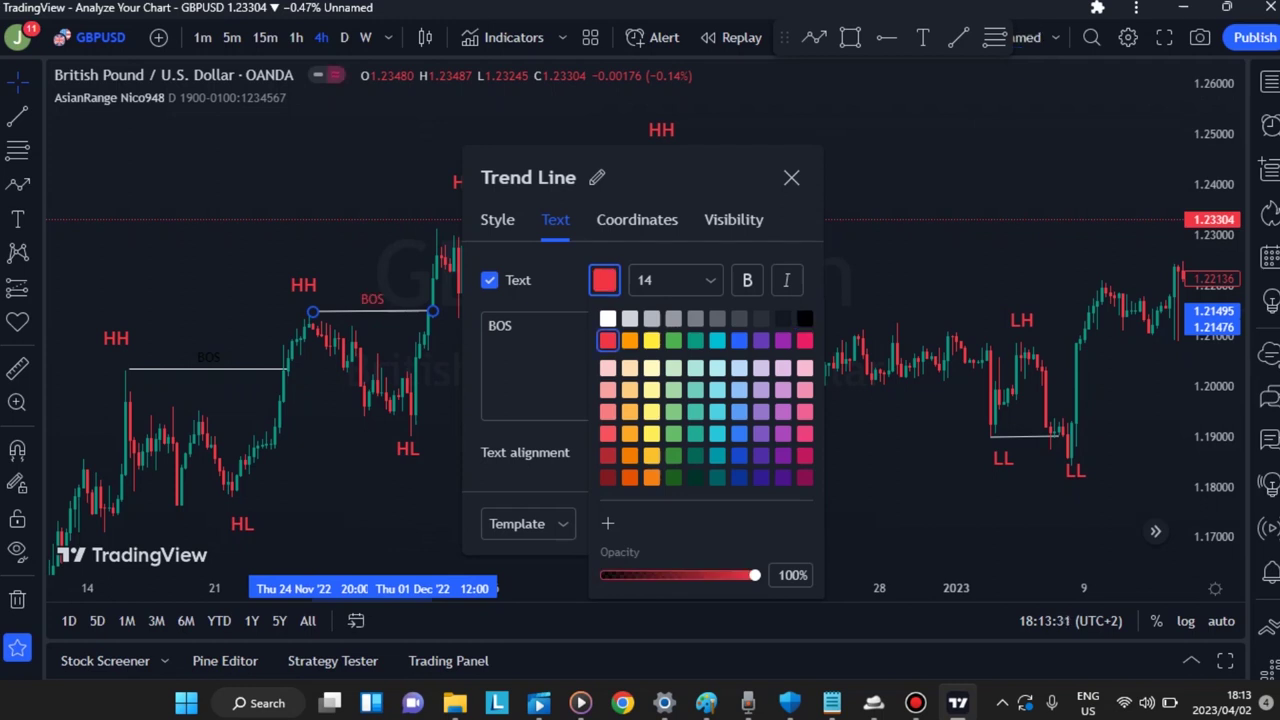
pyautogui.click(499, 325)
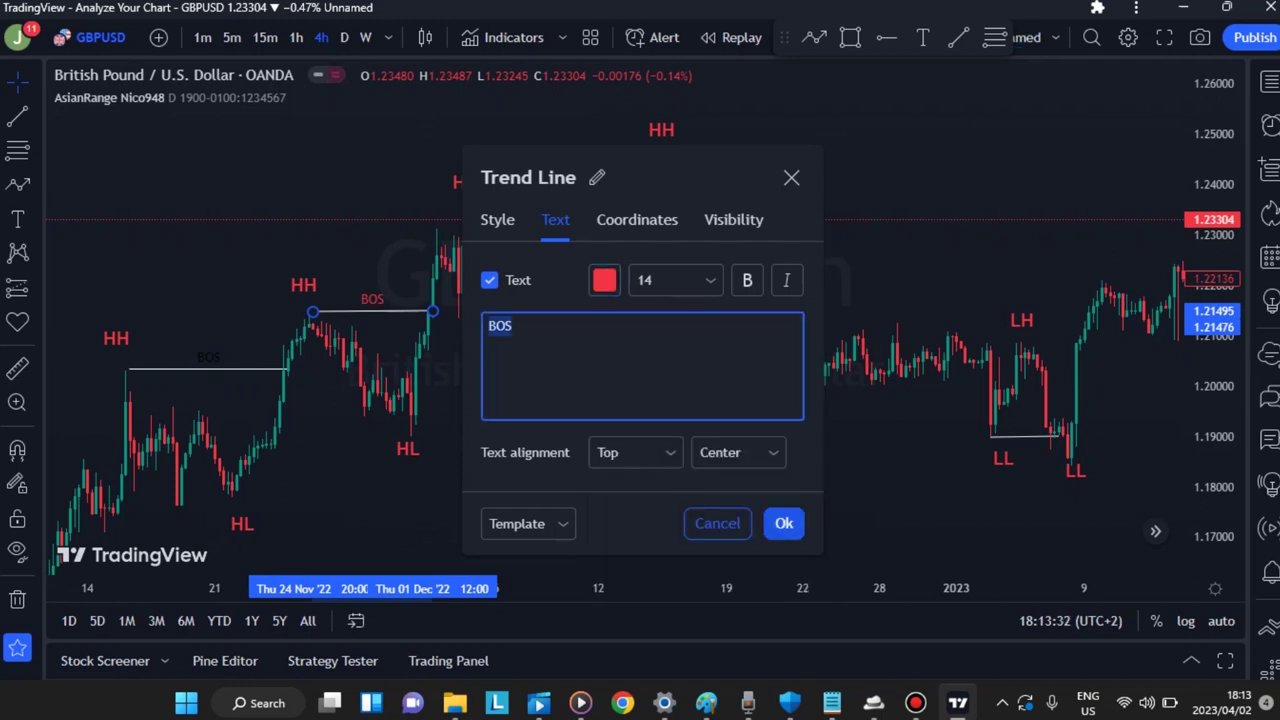
pyautogui.click(783, 523)
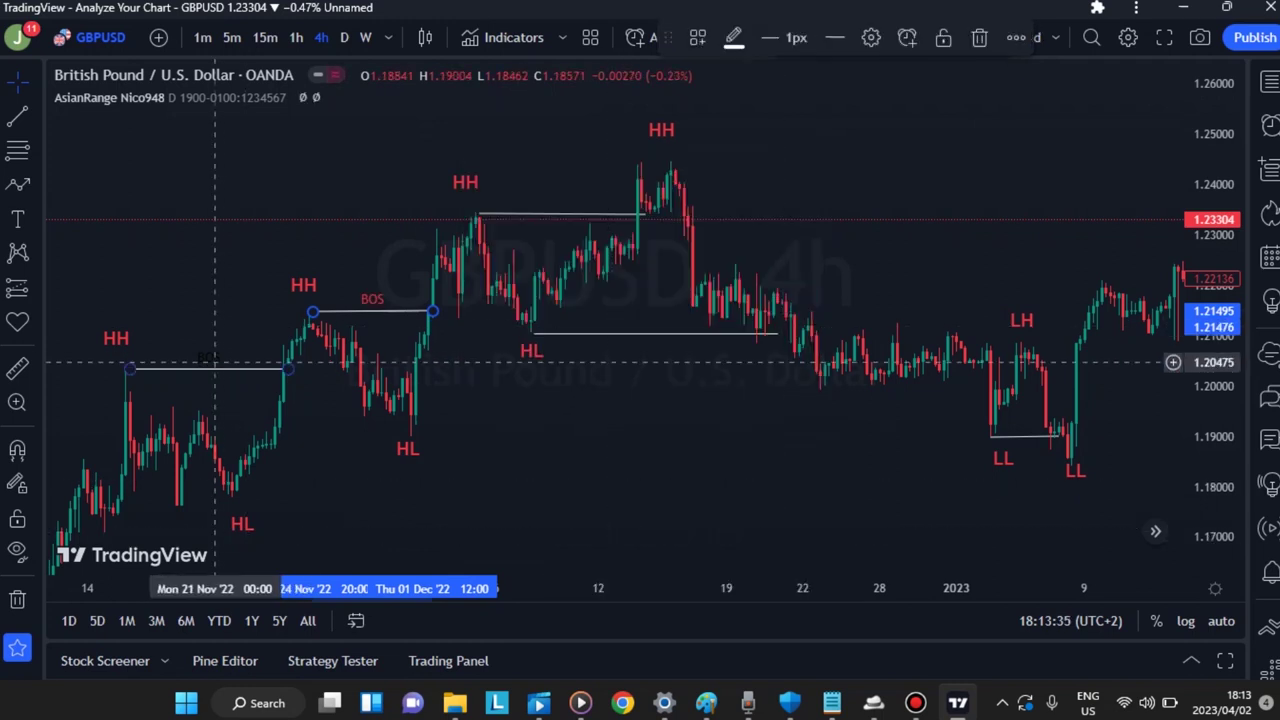
# Step: Change the "BOS" text colour on the first HH trend line to red
pyautogui.doubleClick(223, 368)
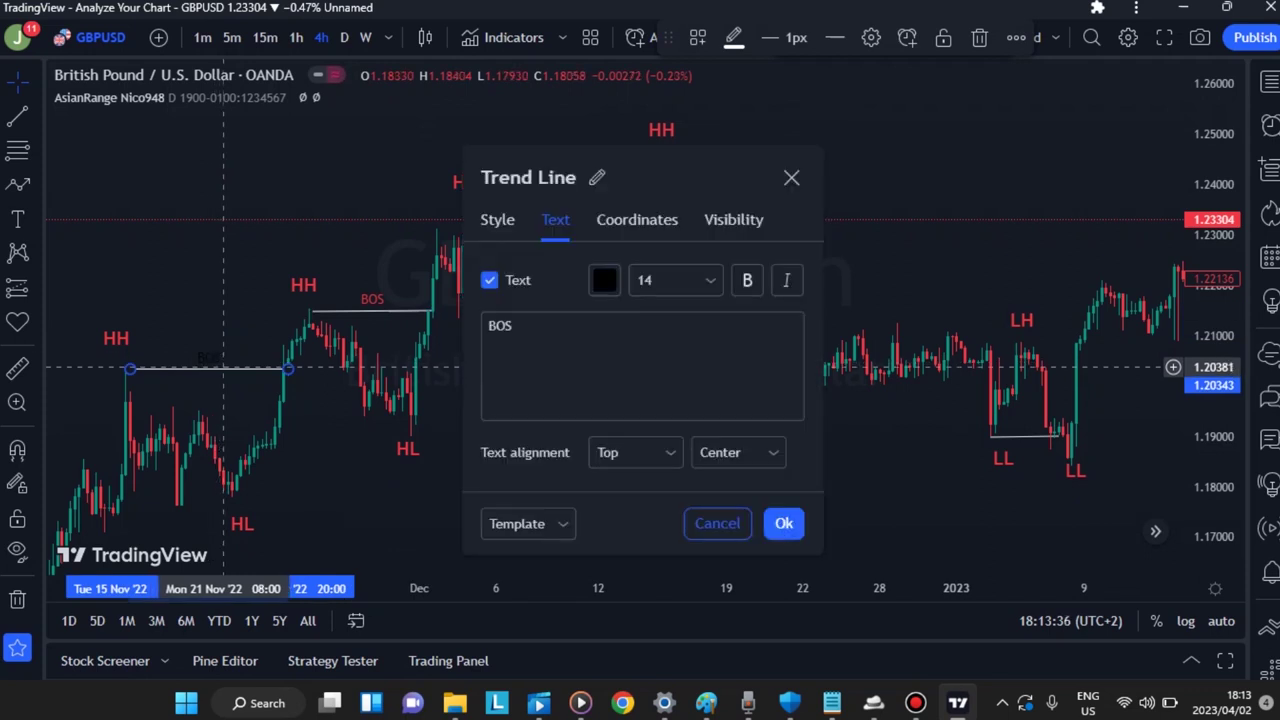
pyautogui.click(604, 280)
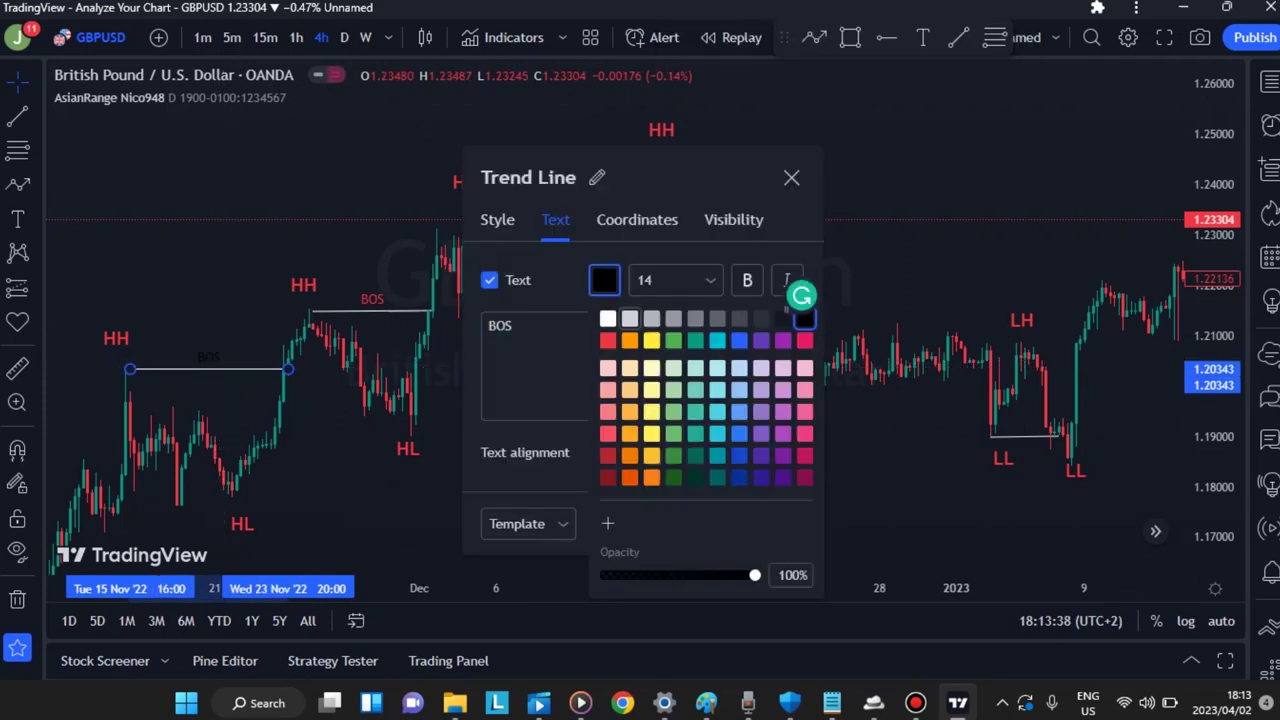
pyautogui.click(607, 340)
pyautogui.click(514, 326)
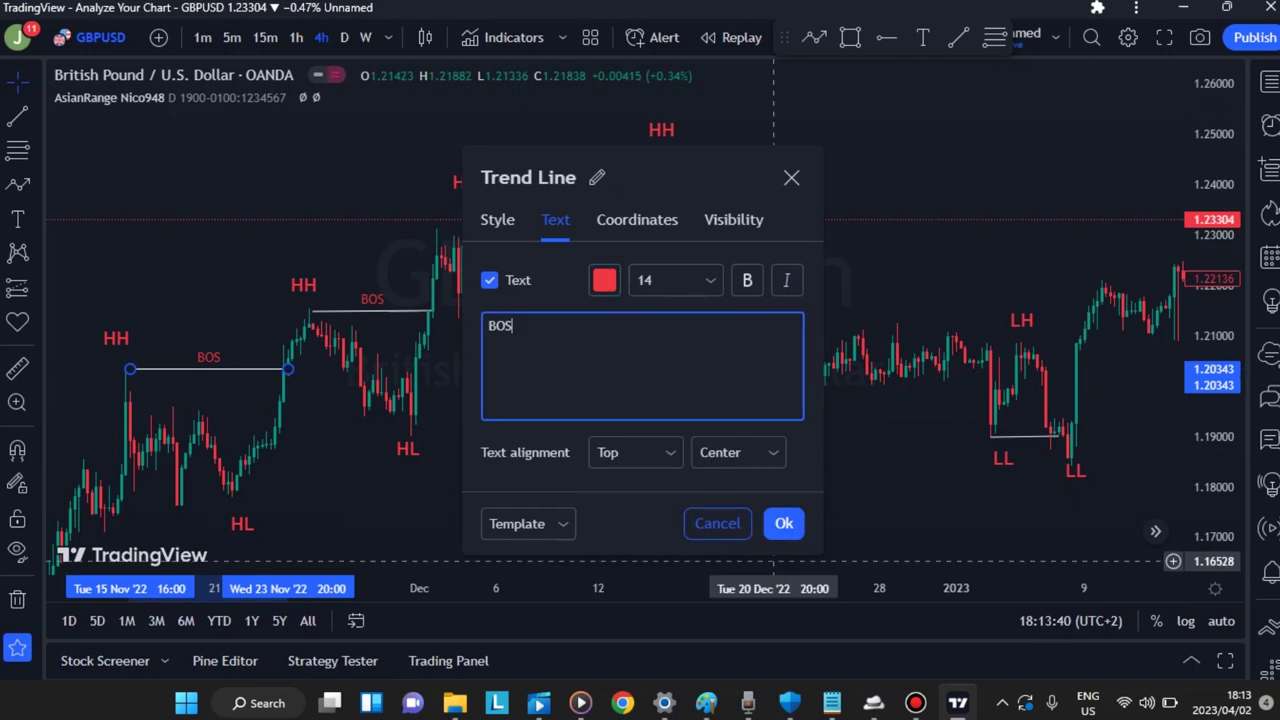
pyautogui.click(783, 523)
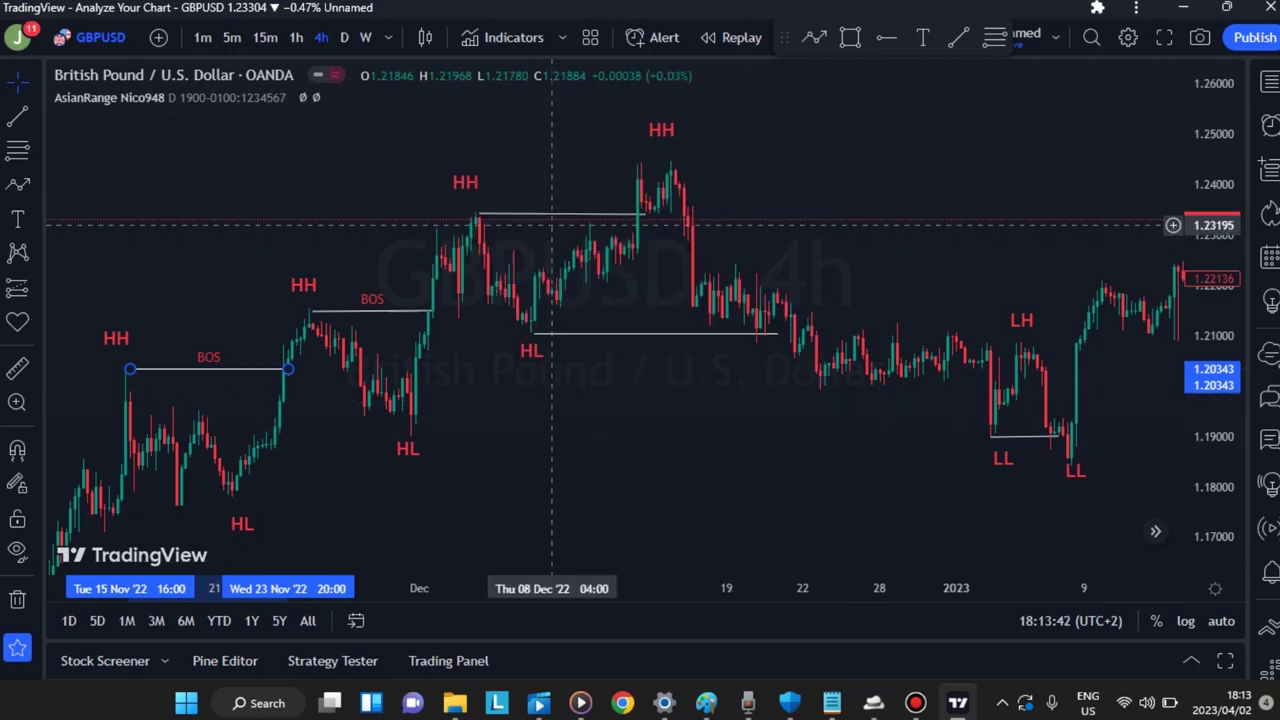
# Step: Add the text "BOS" in red to the trend line running from the third HH swing high
pyautogui.click(566, 213)
pyautogui.doubleClick(566, 213)
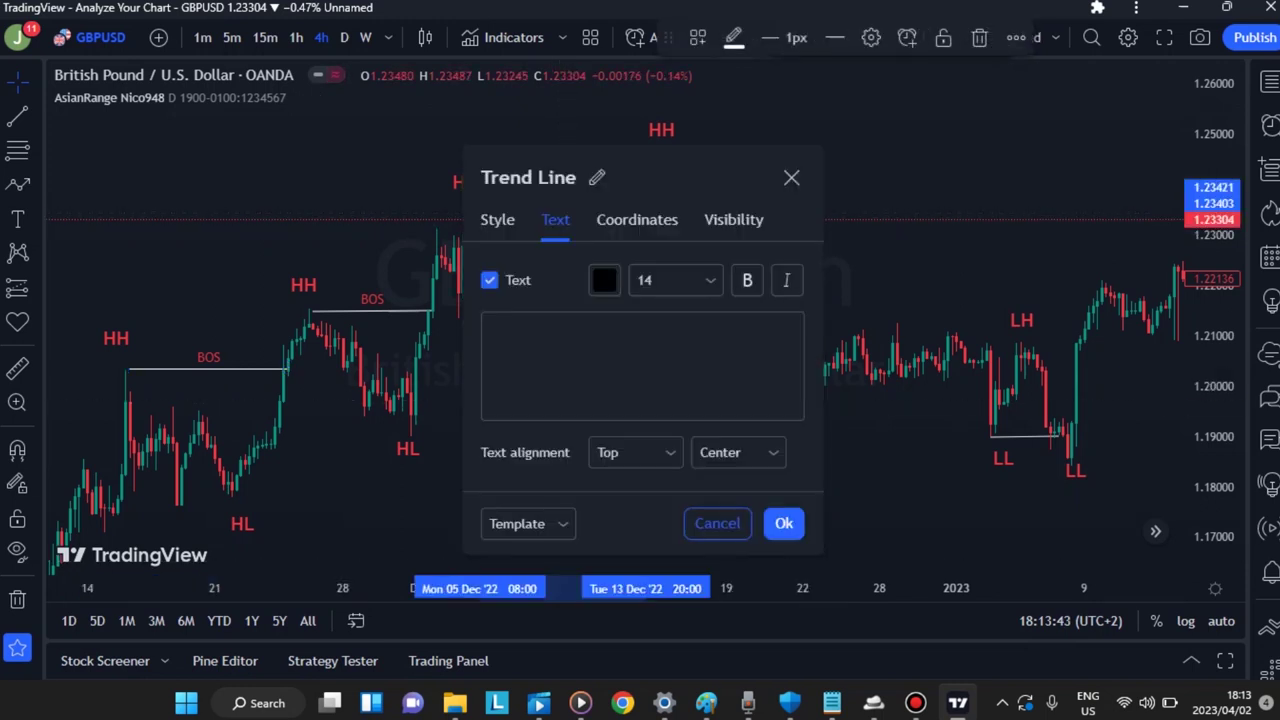
pyautogui.click(604, 280)
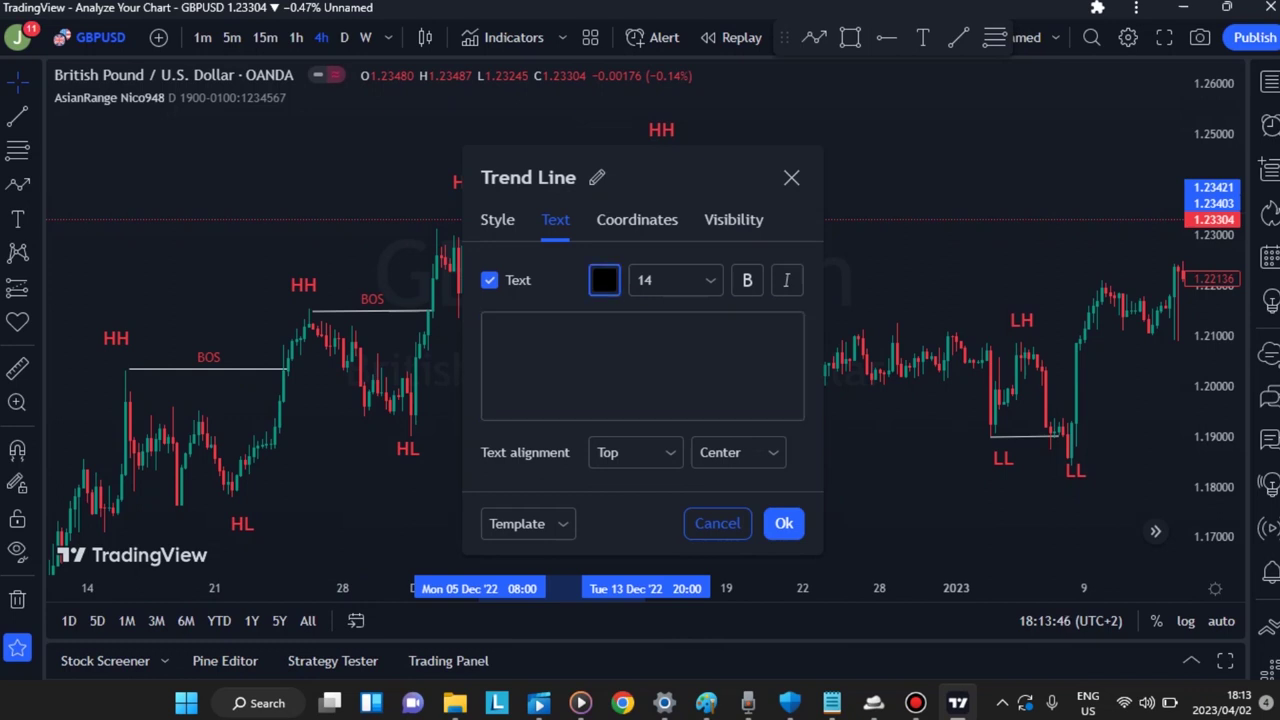
pyautogui.click(607, 340)
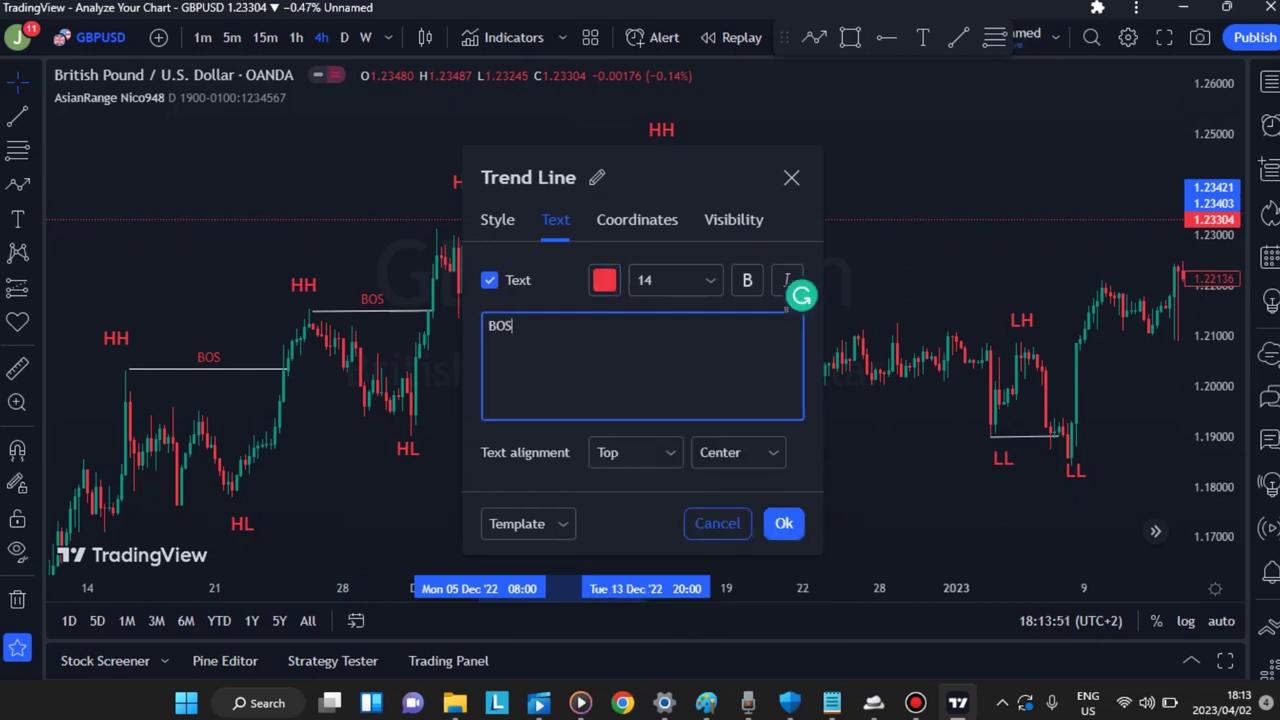
pyautogui.click(783, 523)
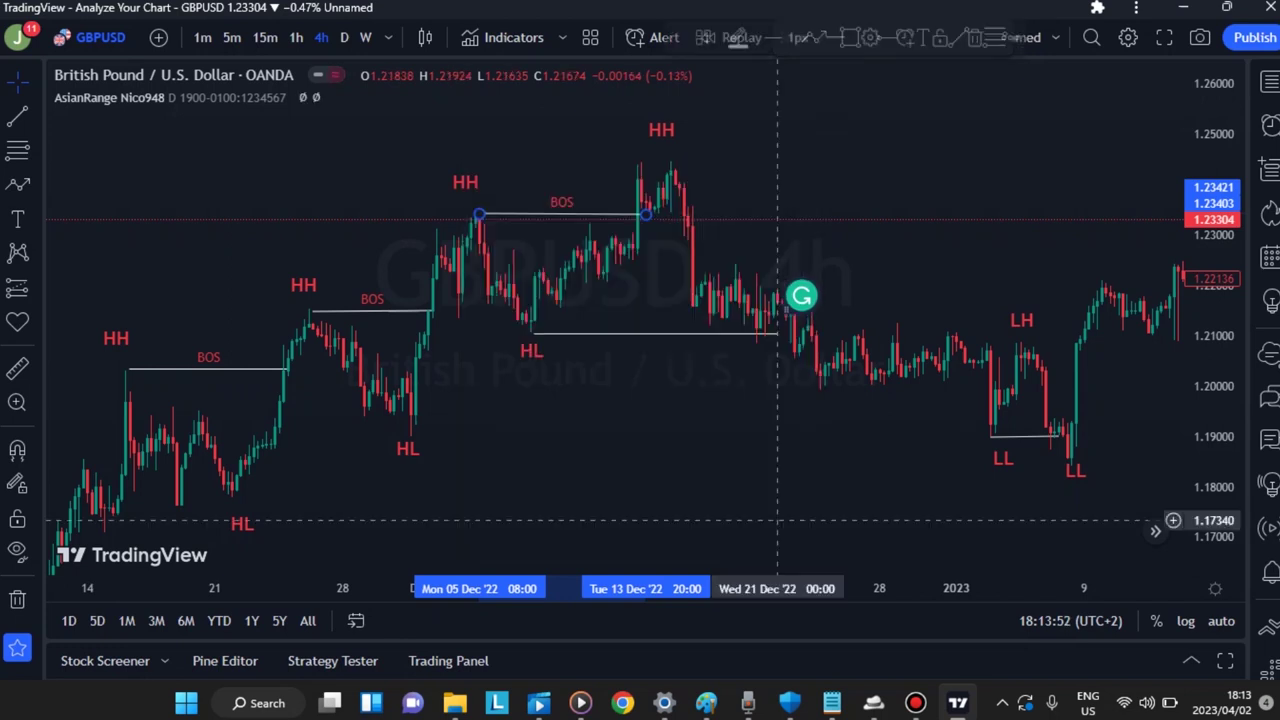
# Step: Add the text "CHOCH" in dark blue to the trend line running from the 7 Dec HL low
pyautogui.doubleClick(655, 335)
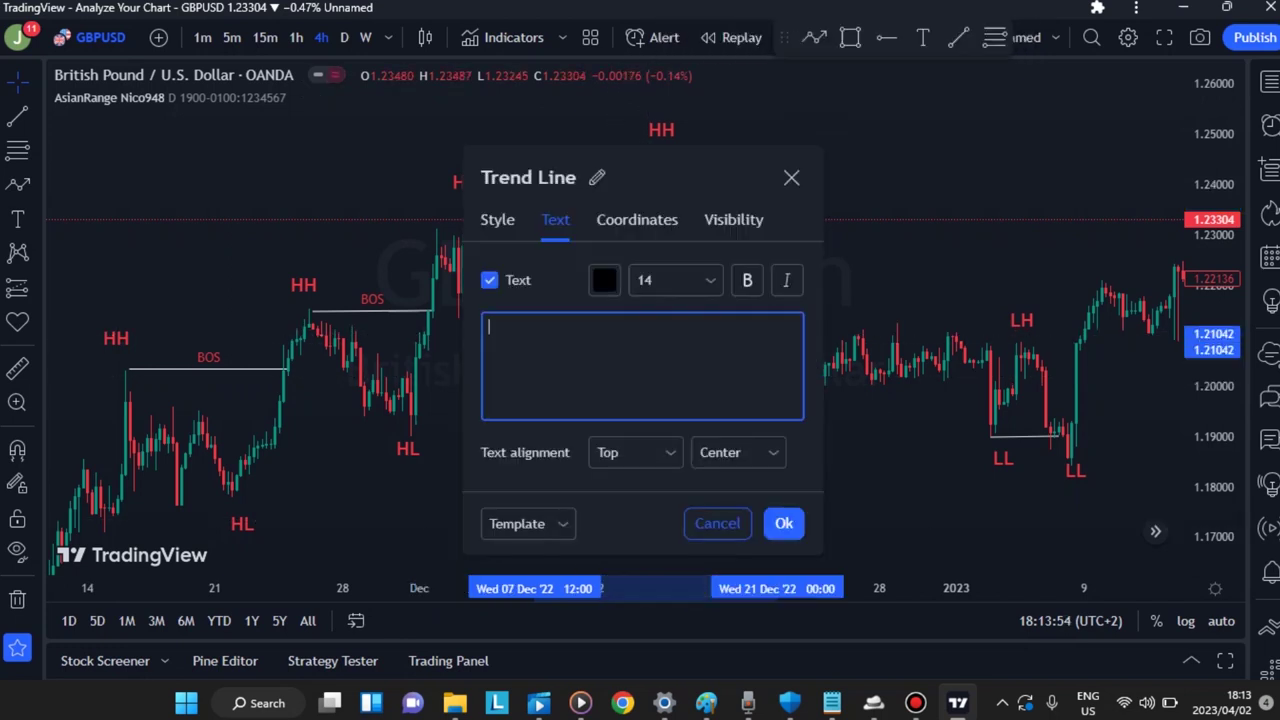
pyautogui.click(604, 280)
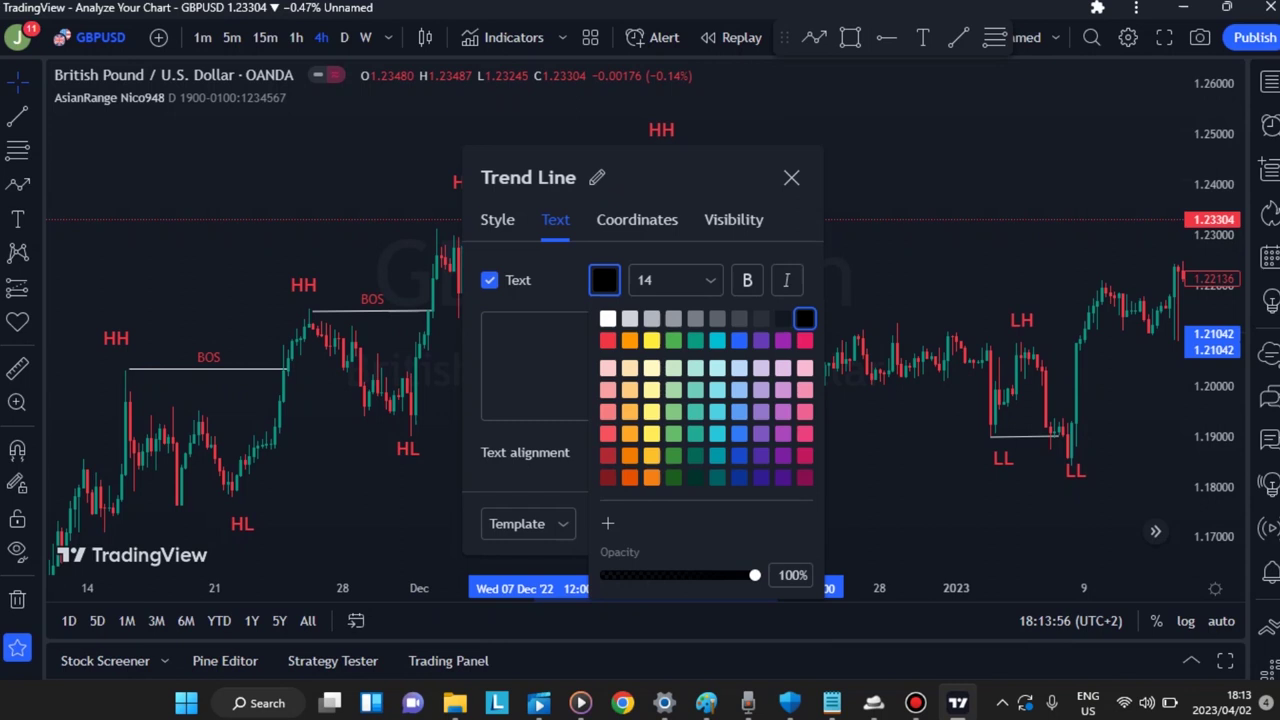
pyautogui.click(739, 455)
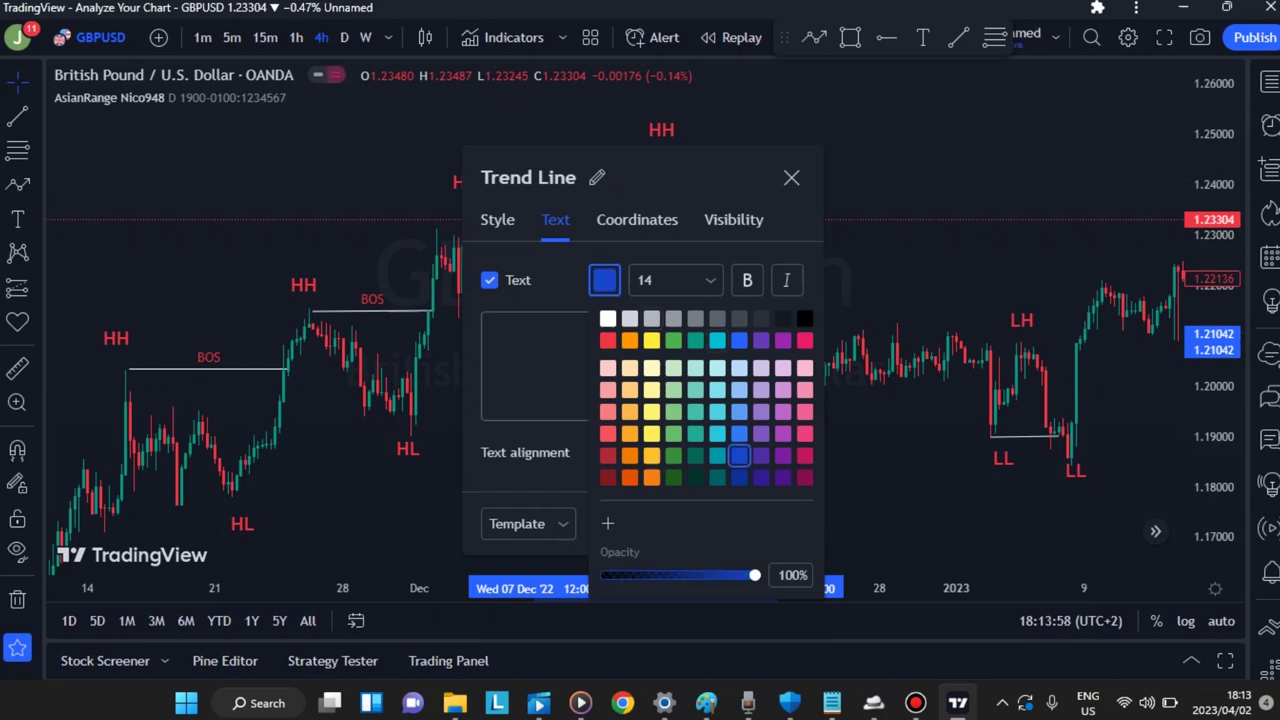
pyautogui.click(530, 362)
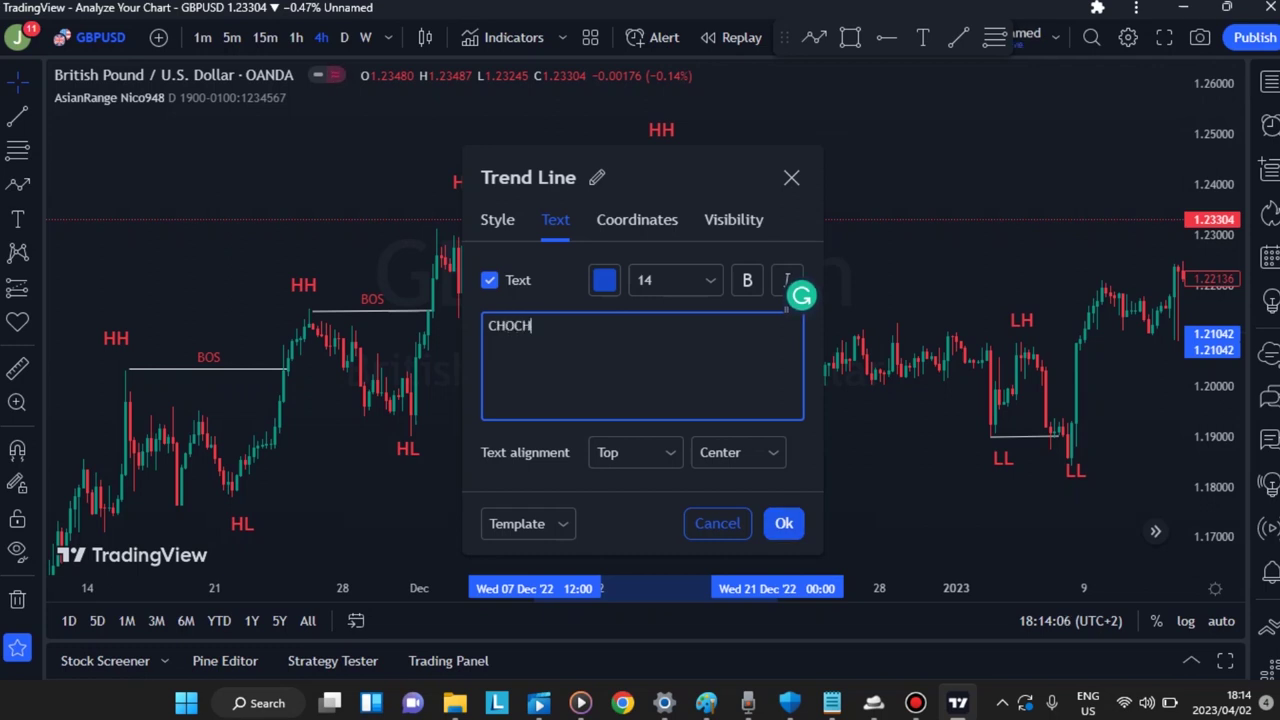
pyautogui.click(783, 523)
pyautogui.click(691, 421)
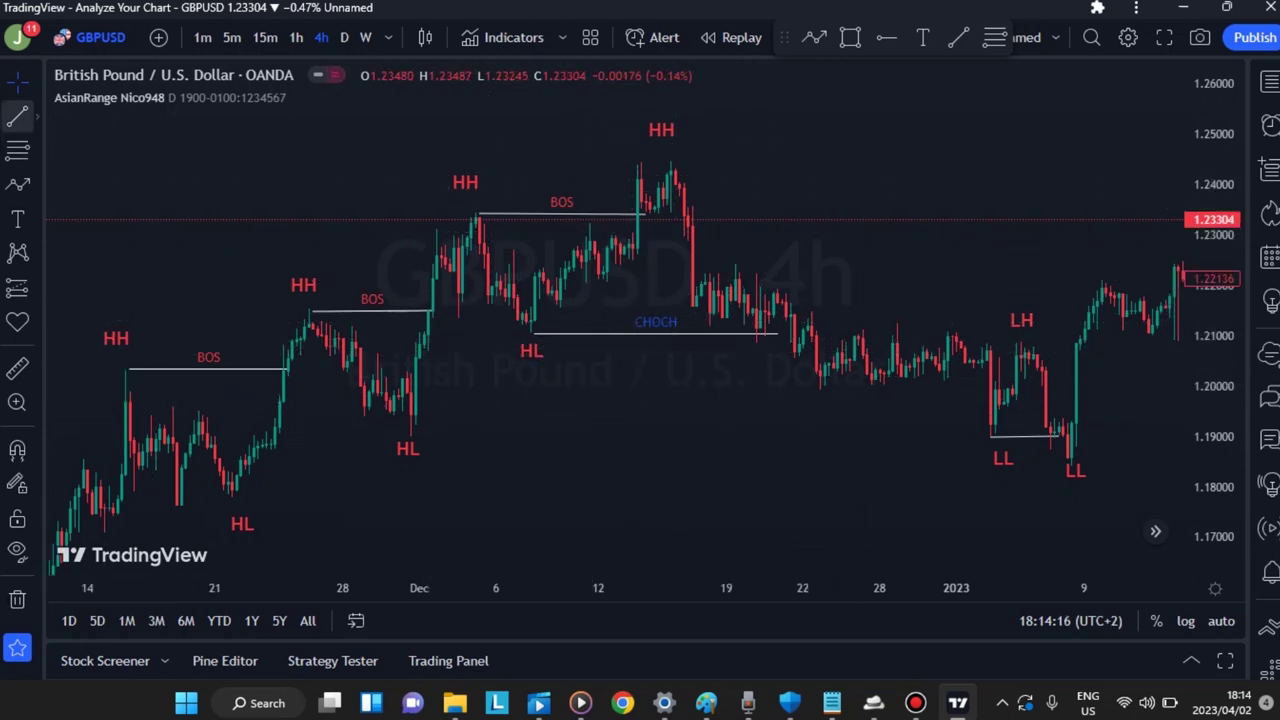
# Step: Extend the BOS trend line from the third HH swing high roughly horizontally to about 5 Jan 2023
pyautogui.click(17, 116)
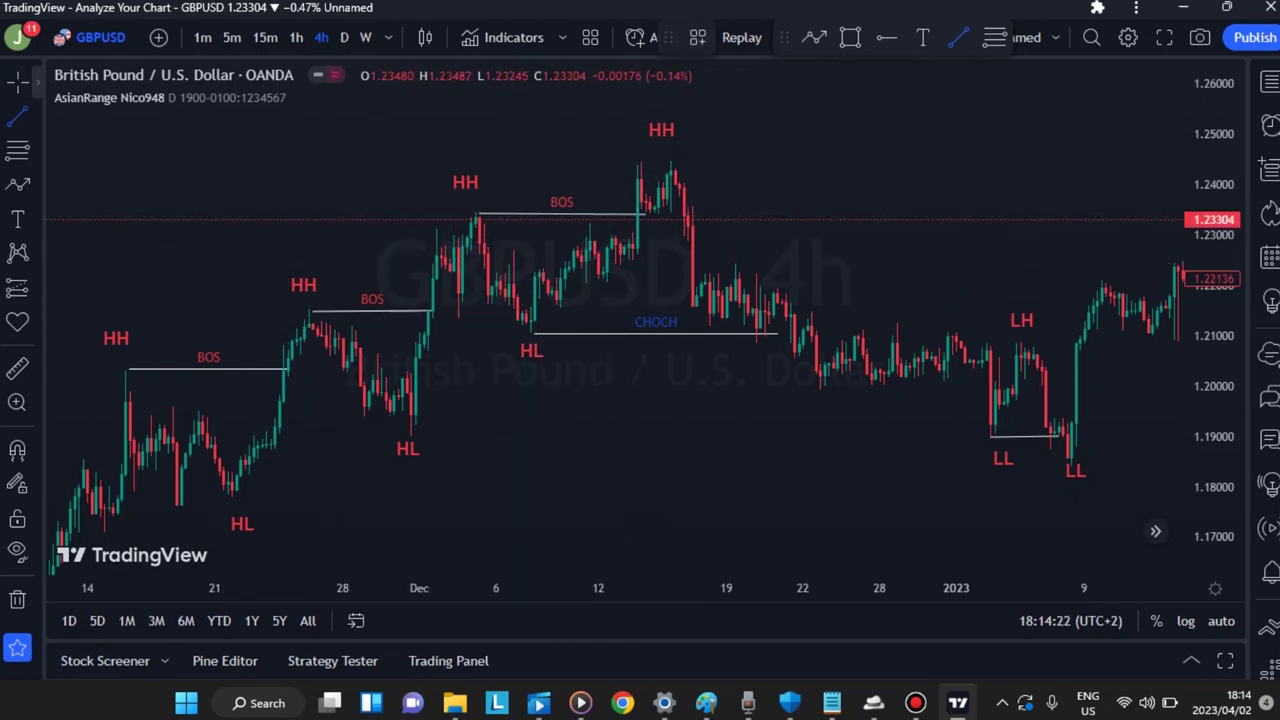
pyautogui.click(480, 214)
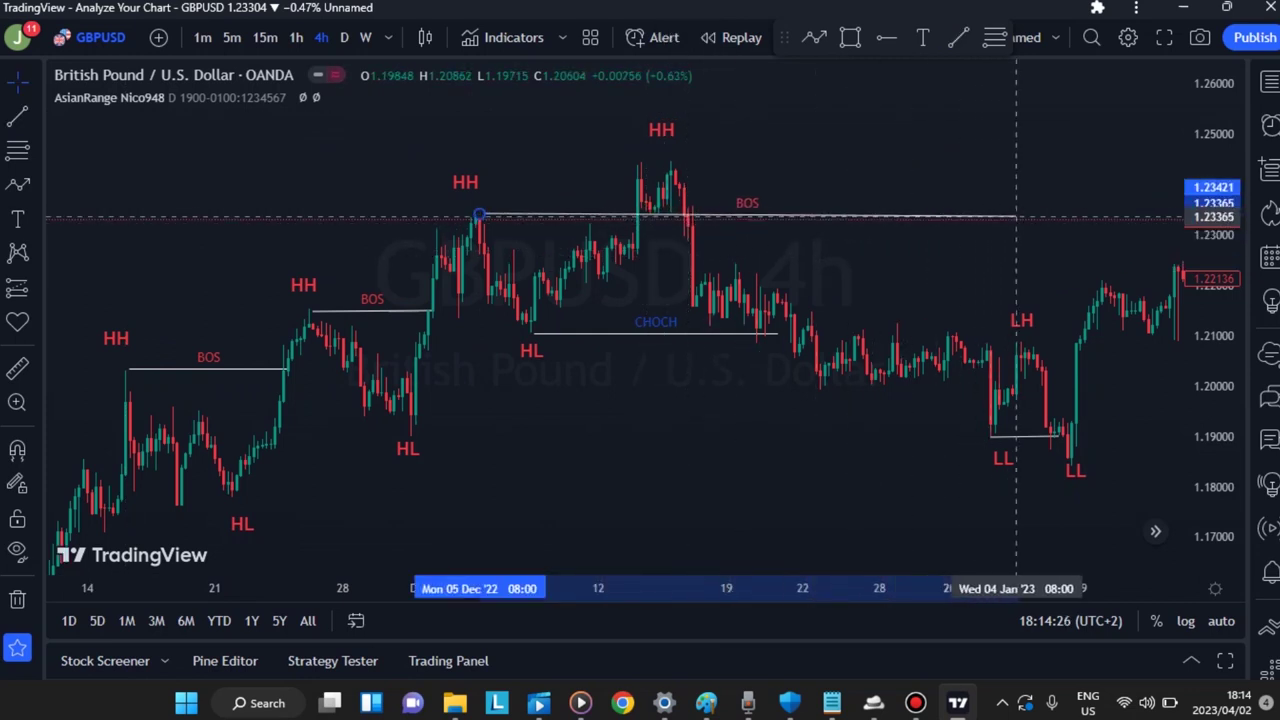
pyautogui.click(1024, 214)
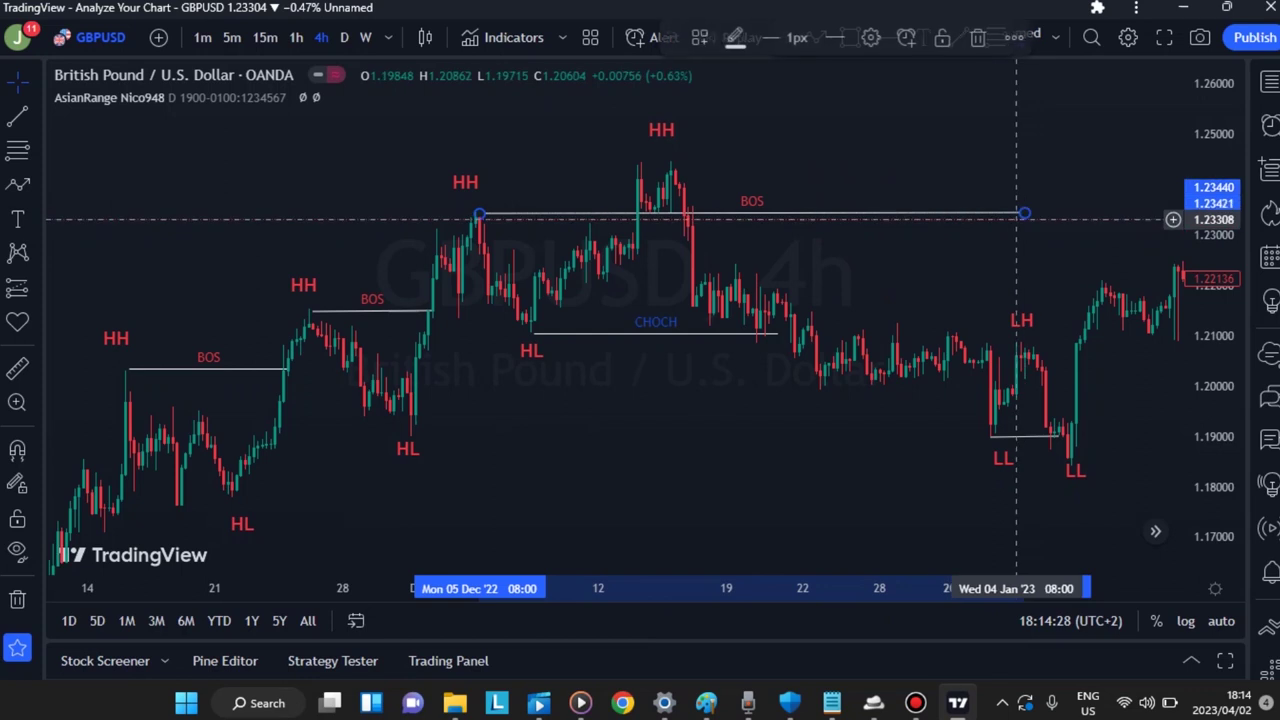
pyautogui.click(757, 214)
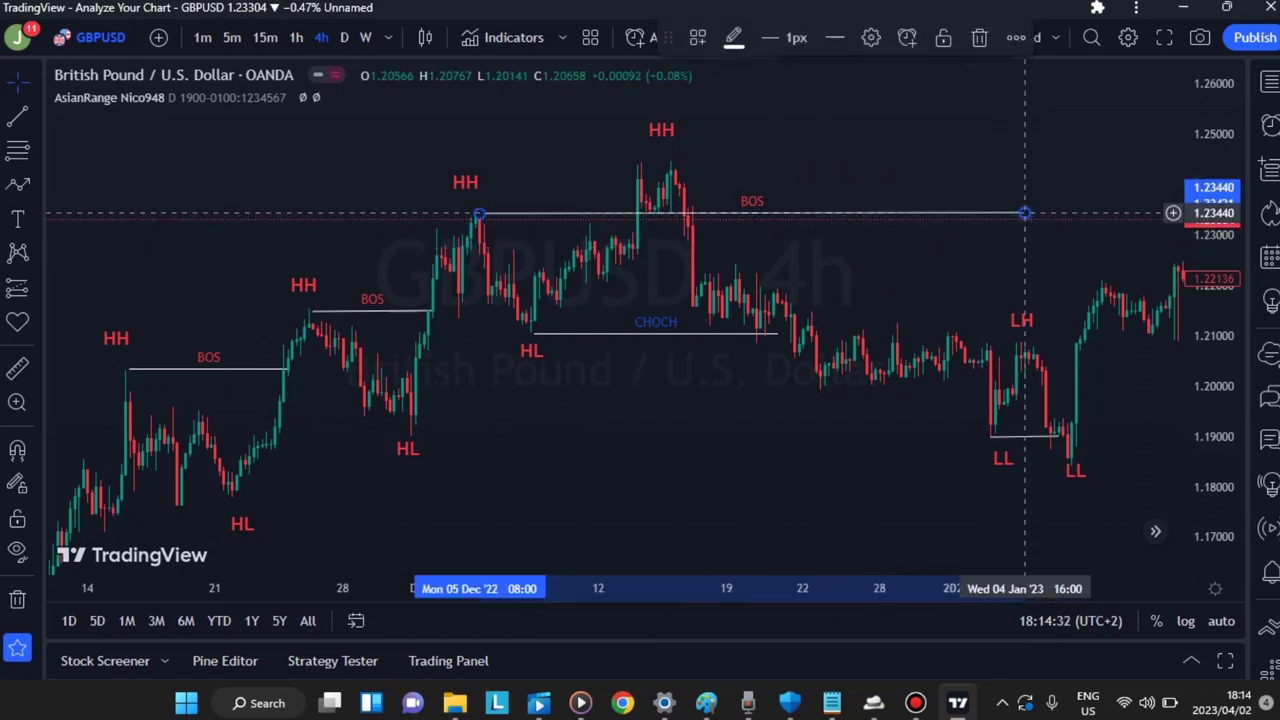
pyautogui.moveTo(1024, 214); pyautogui.dragTo(1050, 214)
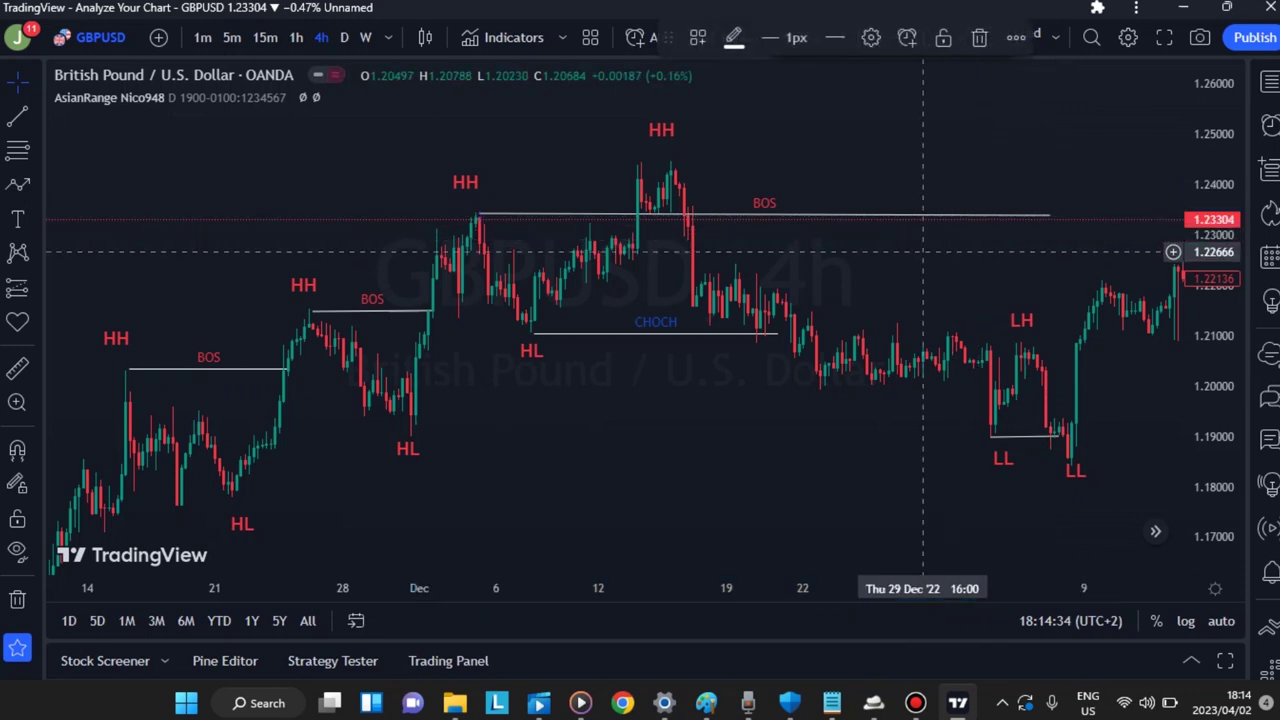
pyautogui.click(922, 252)
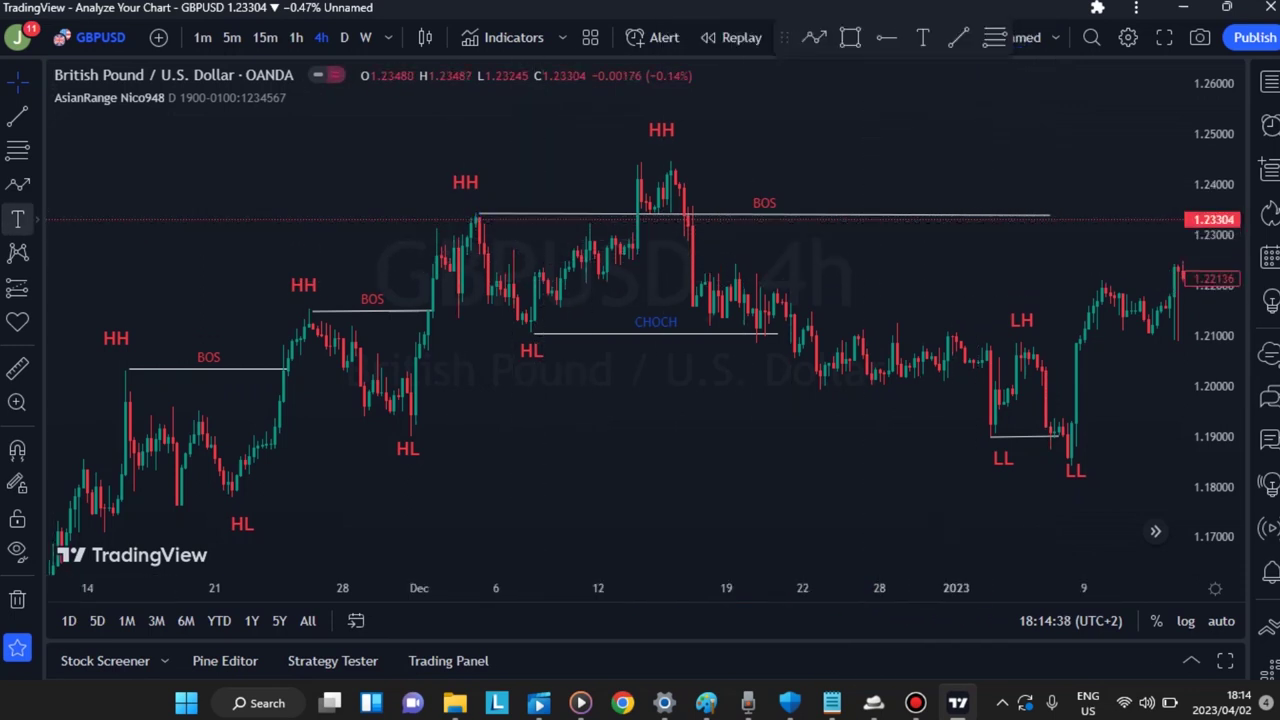
# Step: Add the text label "R2" and place it just above the long BOS line at about 9 Dec
pyautogui.click(17, 219)
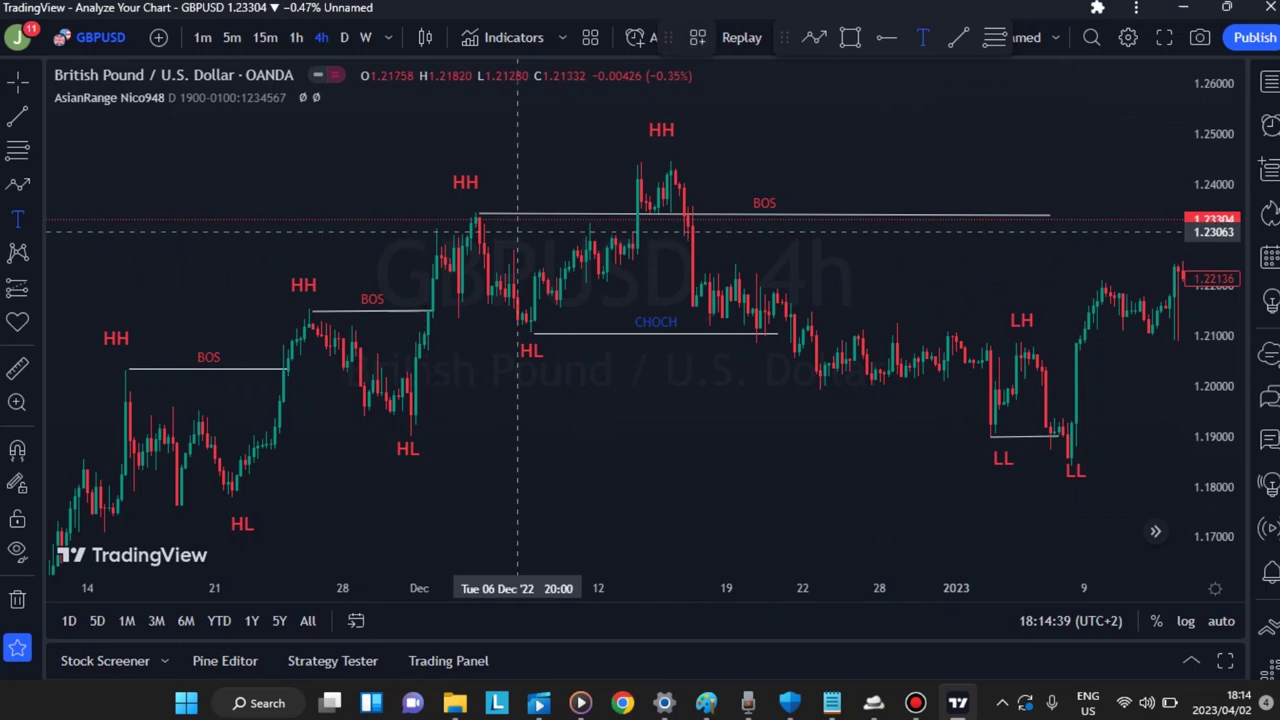
pyautogui.click(590, 208)
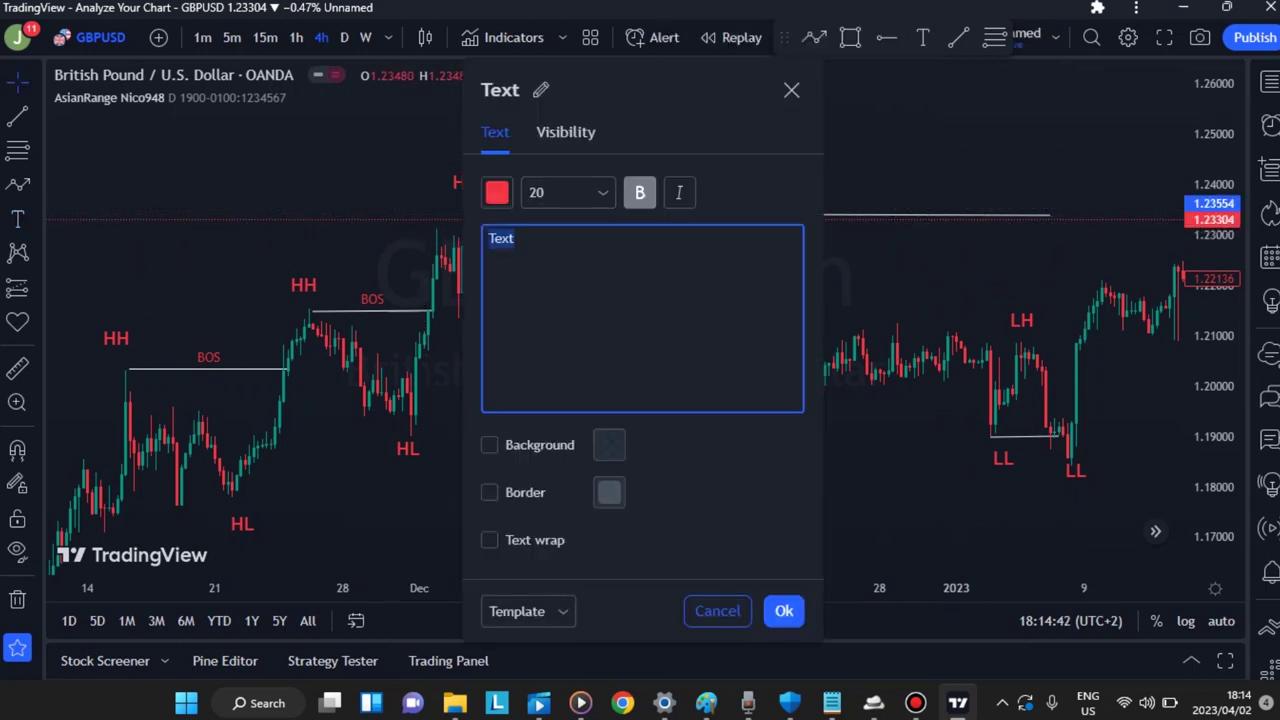
pyautogui.press('BackSpace')
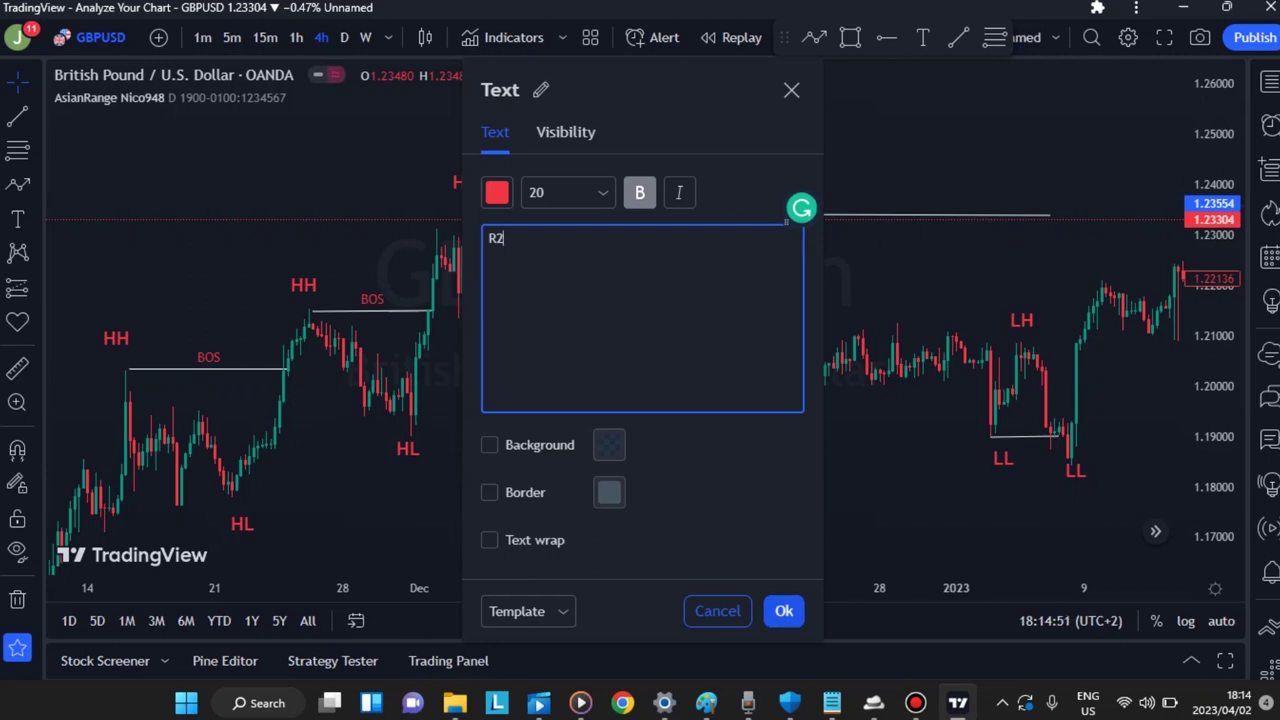
pyautogui.click(783, 610)
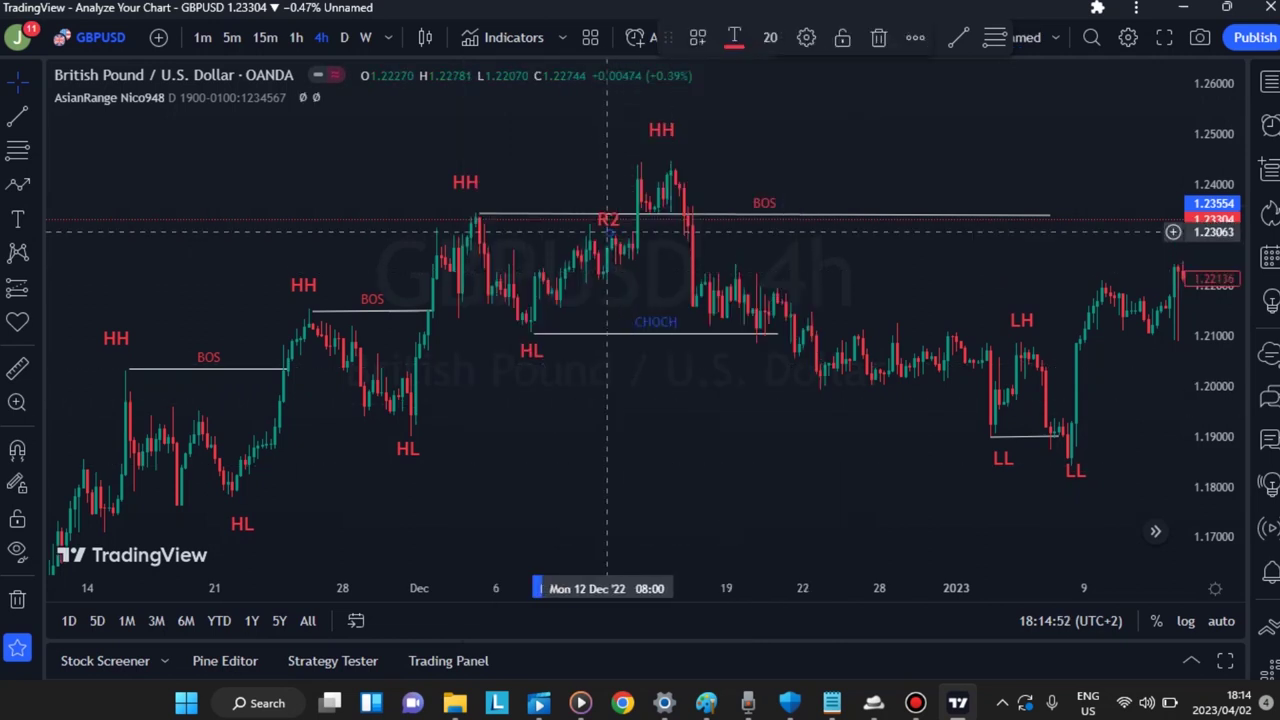
pyautogui.moveTo(606, 229); pyautogui.dragTo(590, 216)
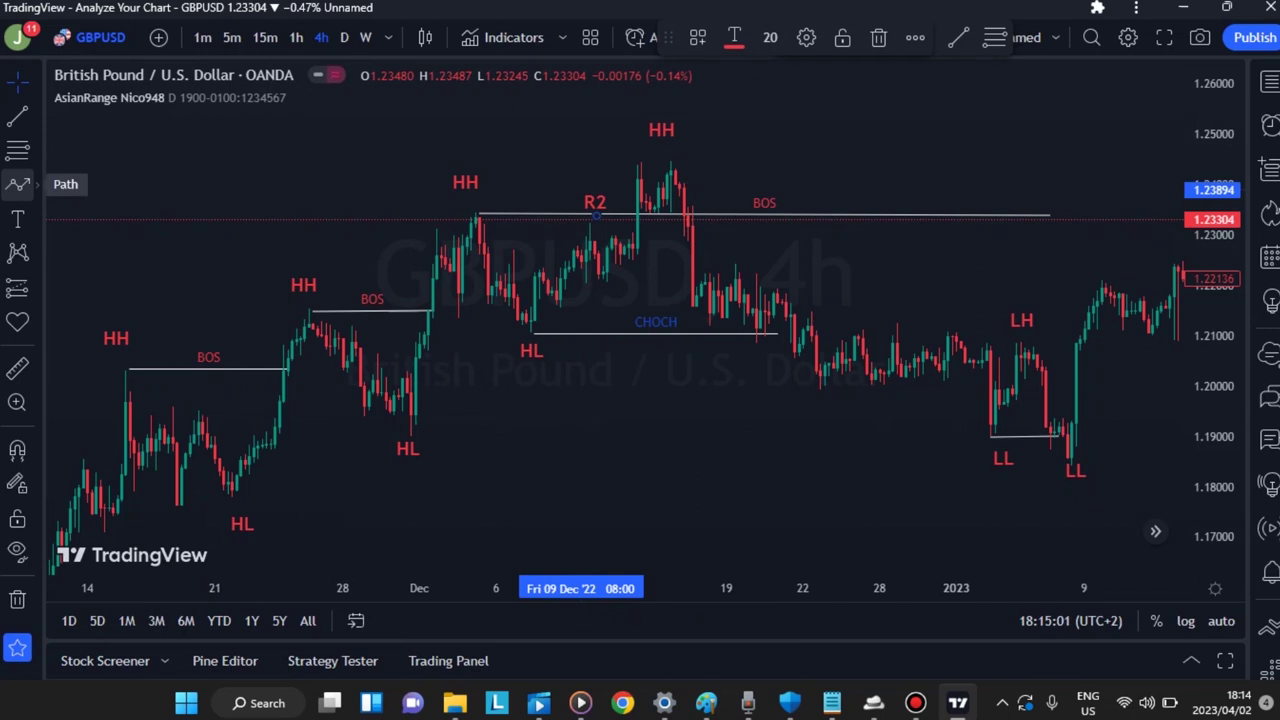
# Step: Add the text label "R1" and place it above the 5 Dec swing high, beside the HH label
pyautogui.click(17, 218)
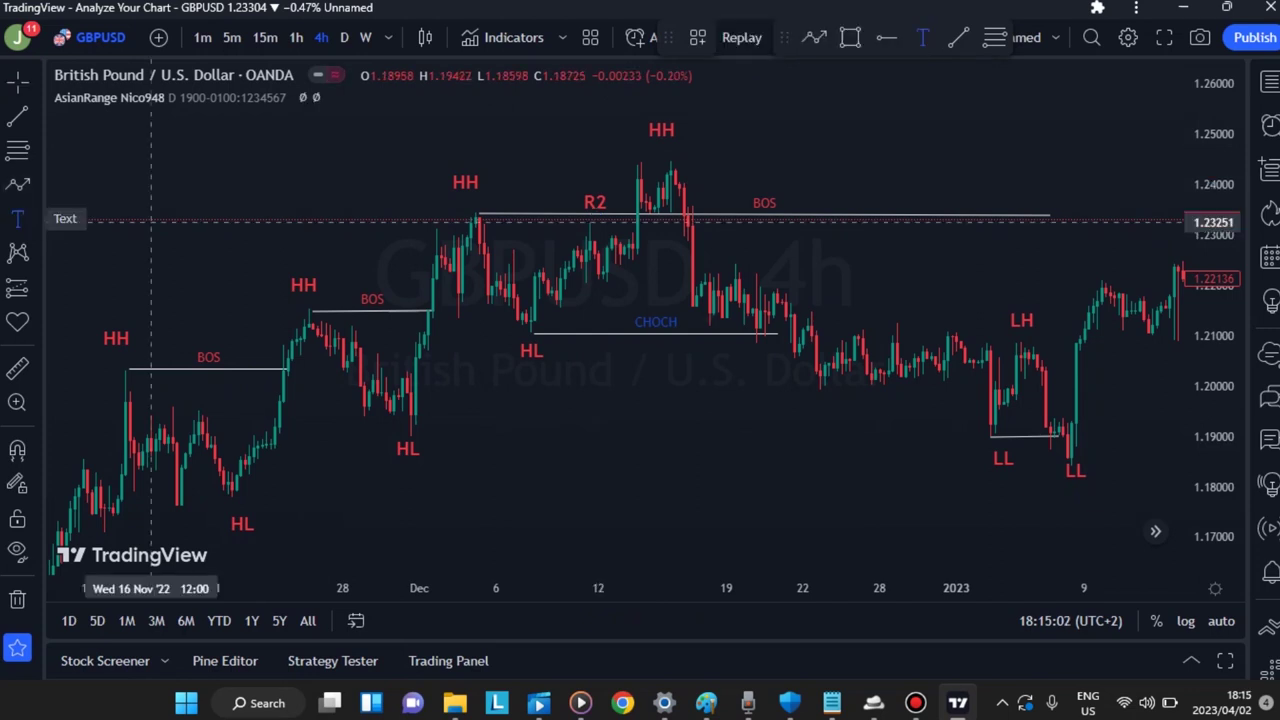
pyautogui.click(479, 205)
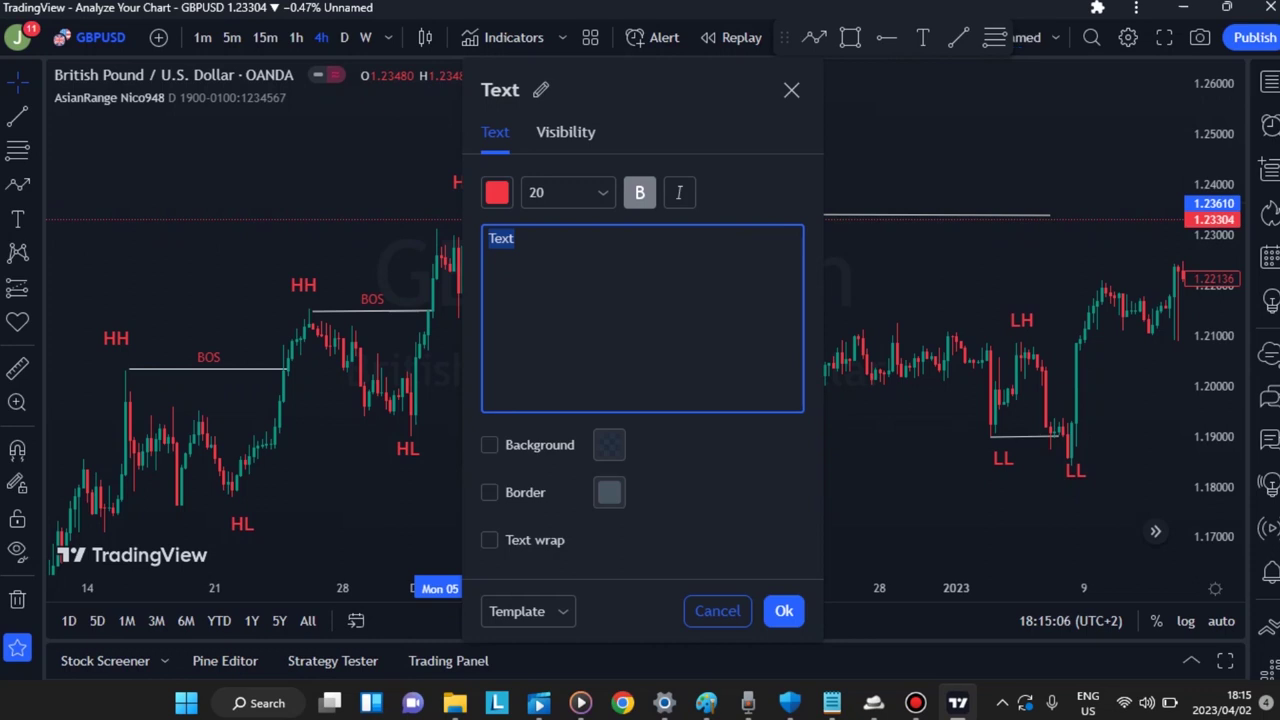
pyautogui.press('BackSpace')
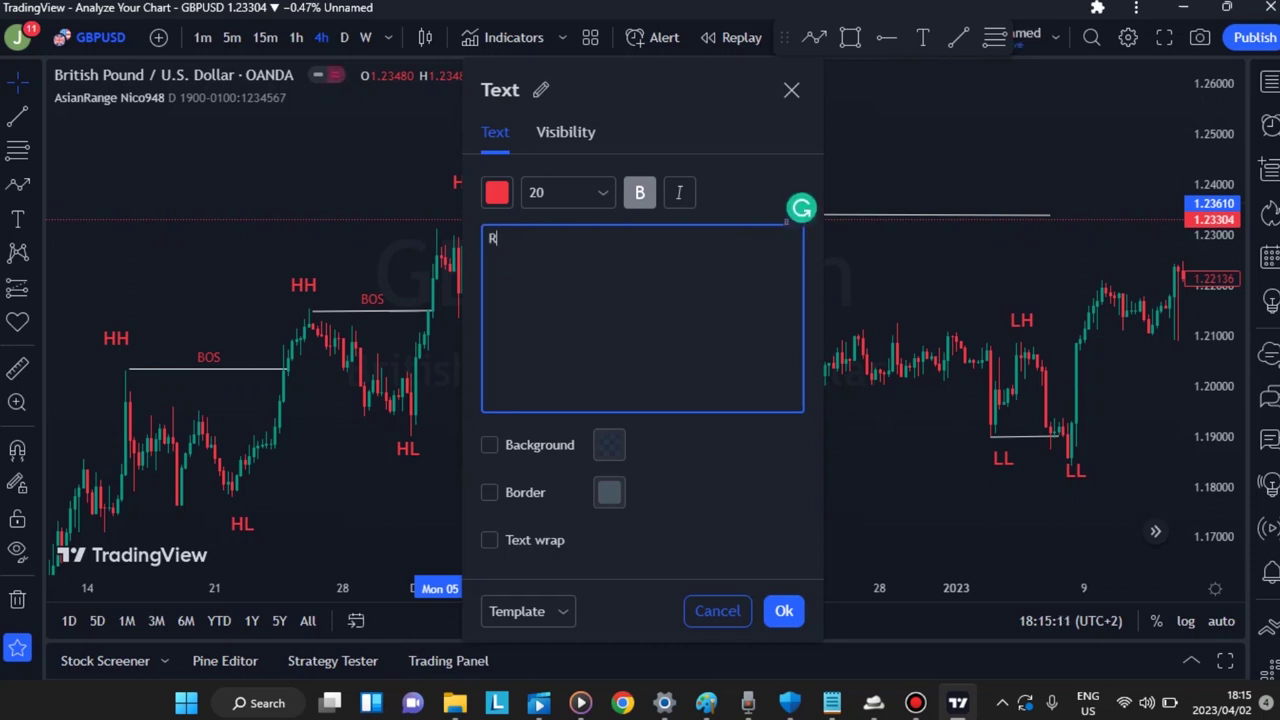
pyautogui.write('R1')
pyautogui.click(784, 611)
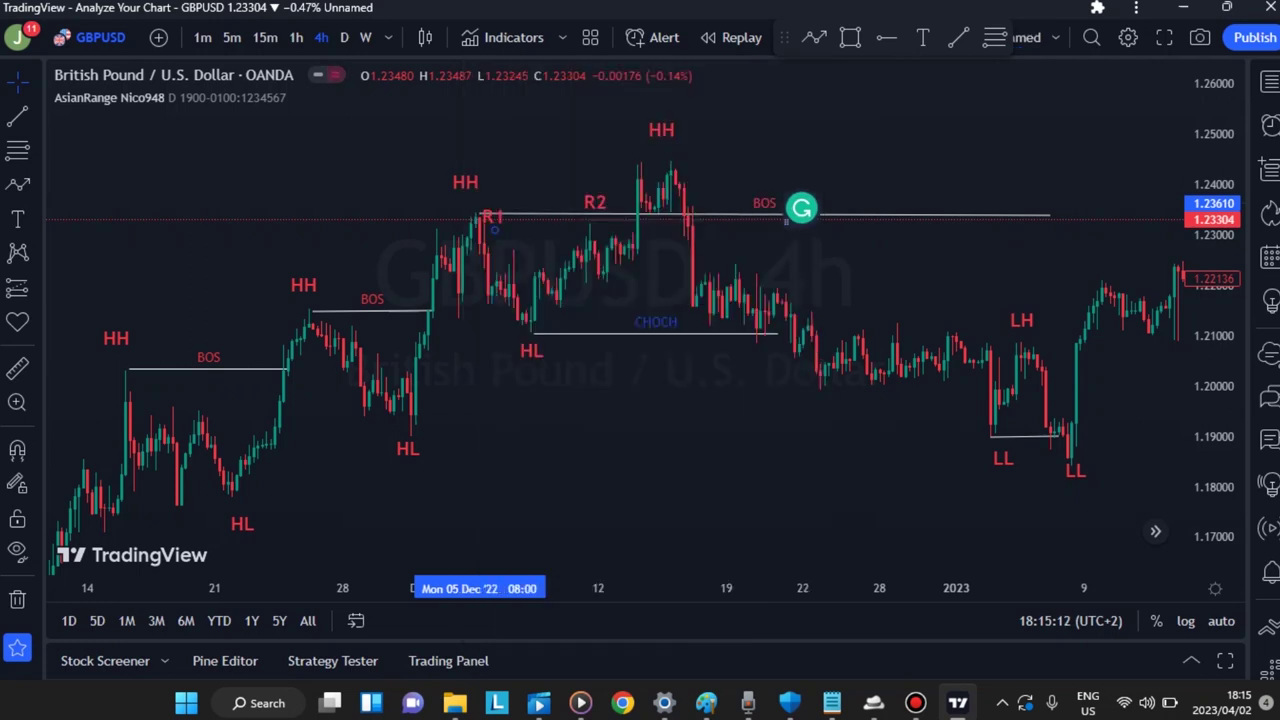
pyautogui.moveTo(493, 230); pyautogui.dragTo(495, 207)
pyautogui.click(665, 452)
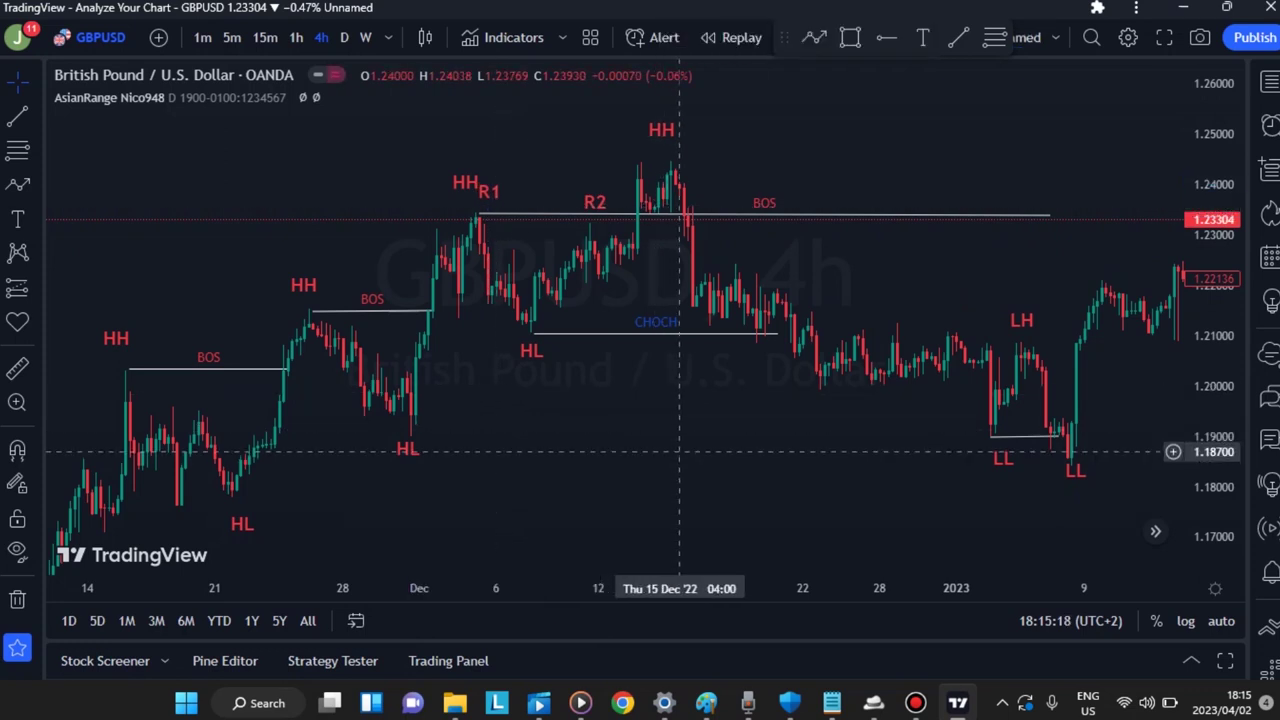
# Step: Draw a rectangle over the uptrend from about 18 Nov at 1.25235 to 14 Dec at 1.17906
pyautogui.moveTo(679, 452); pyautogui.dragTo(606, 471)
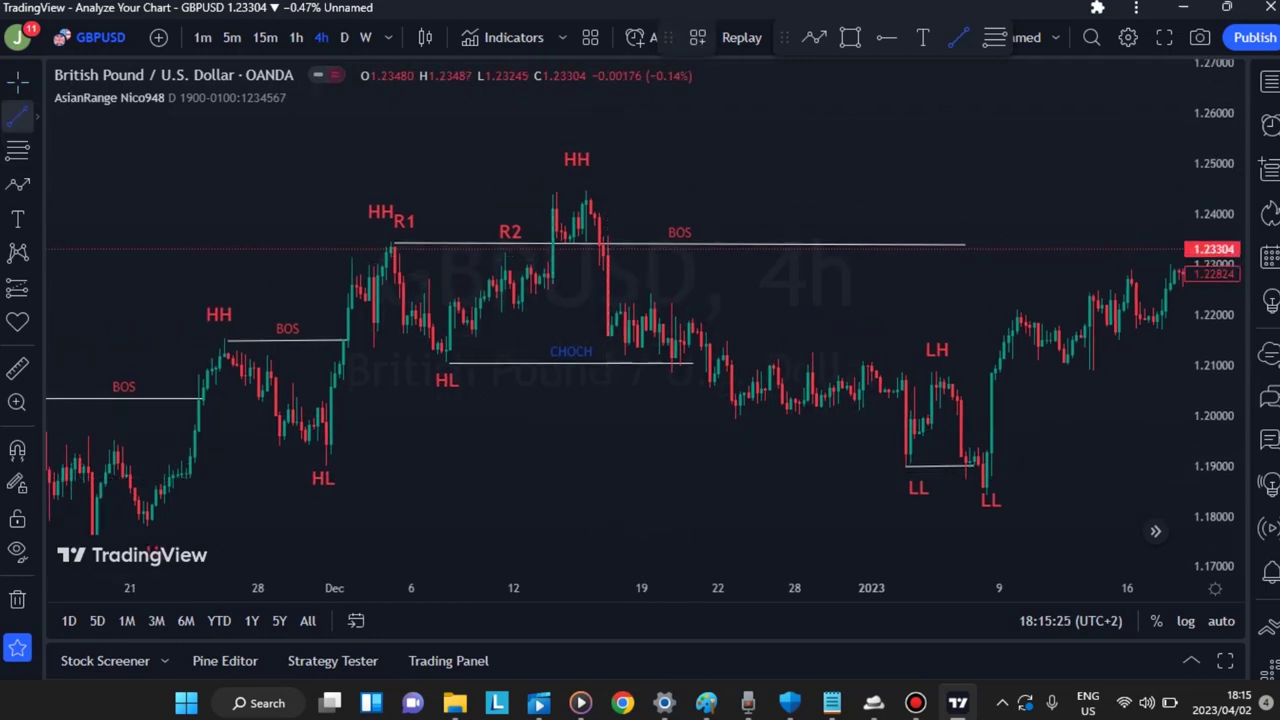
pyautogui.click(850, 37)
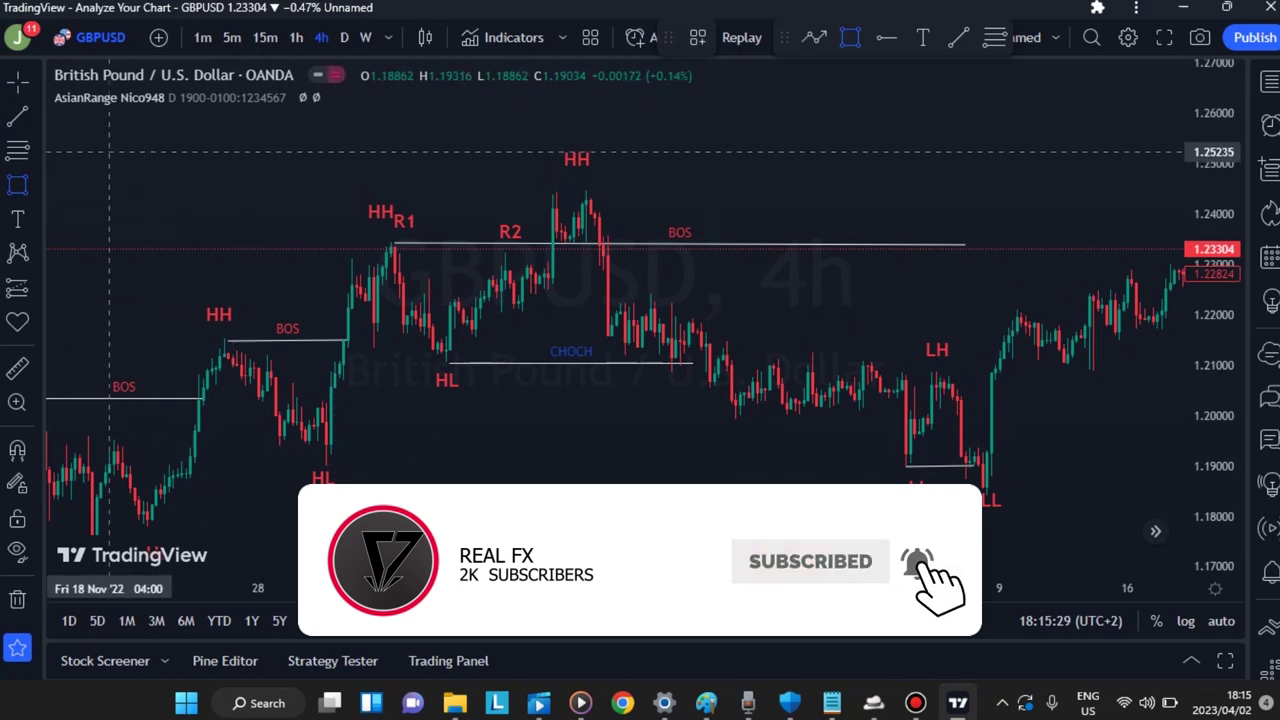
pyautogui.moveTo(109, 149)
pyautogui.mouseDown()
pyautogui.moveTo(557, 164)
pyautogui.moveTo(597, 423)
pyautogui.moveTo(586, 521)
pyautogui.mouseUp()
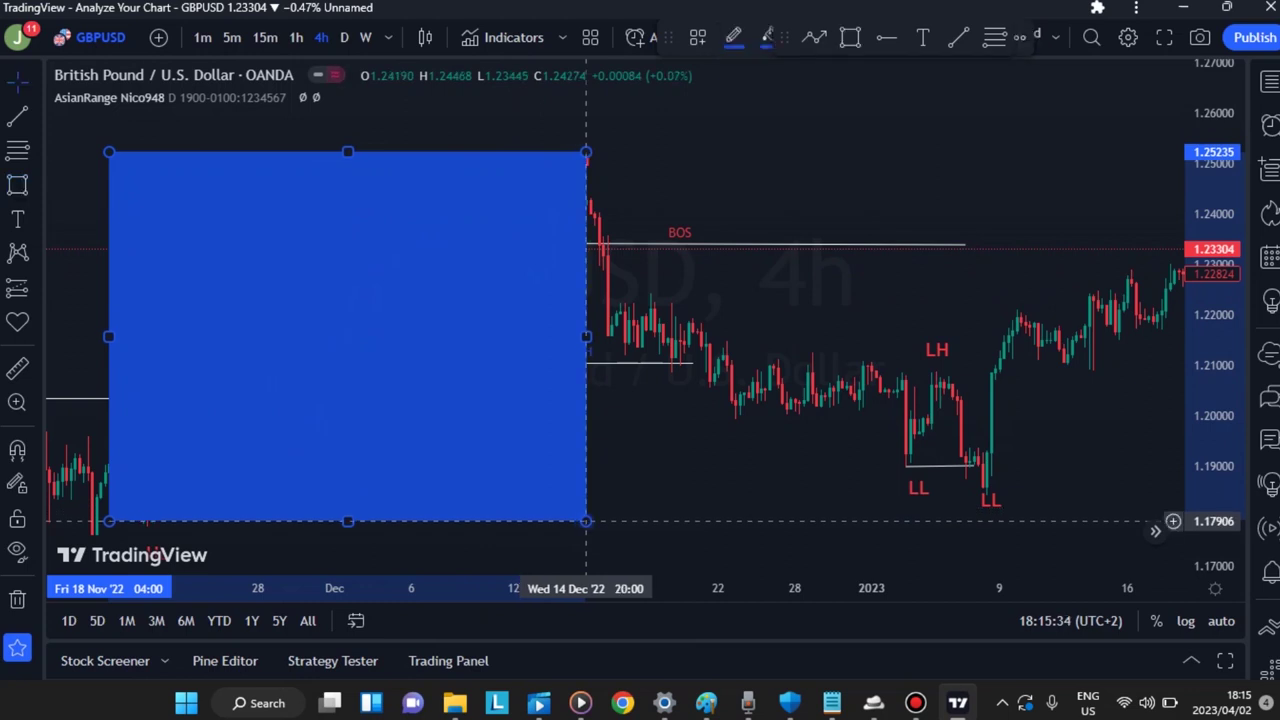
# Step: Set the rectangle's background opacity to 7%
pyautogui.doubleClick(586, 521)
pyautogui.click(604, 280)
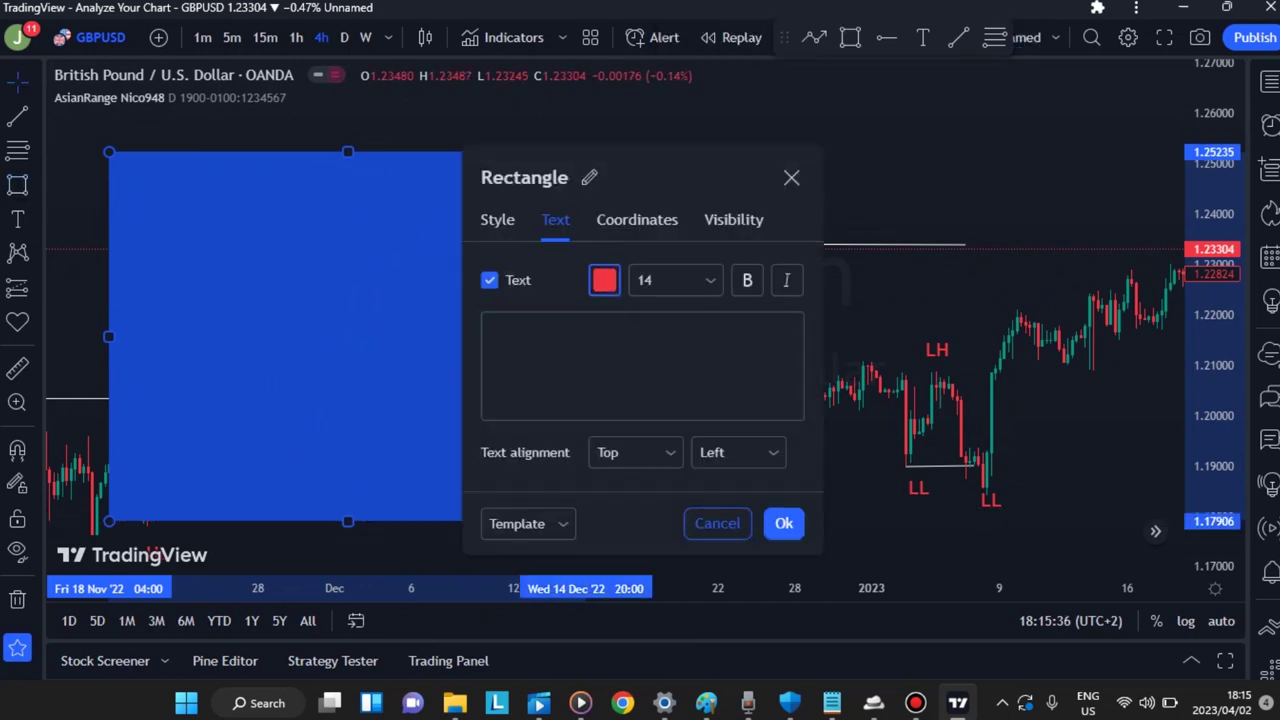
pyautogui.click(534, 365)
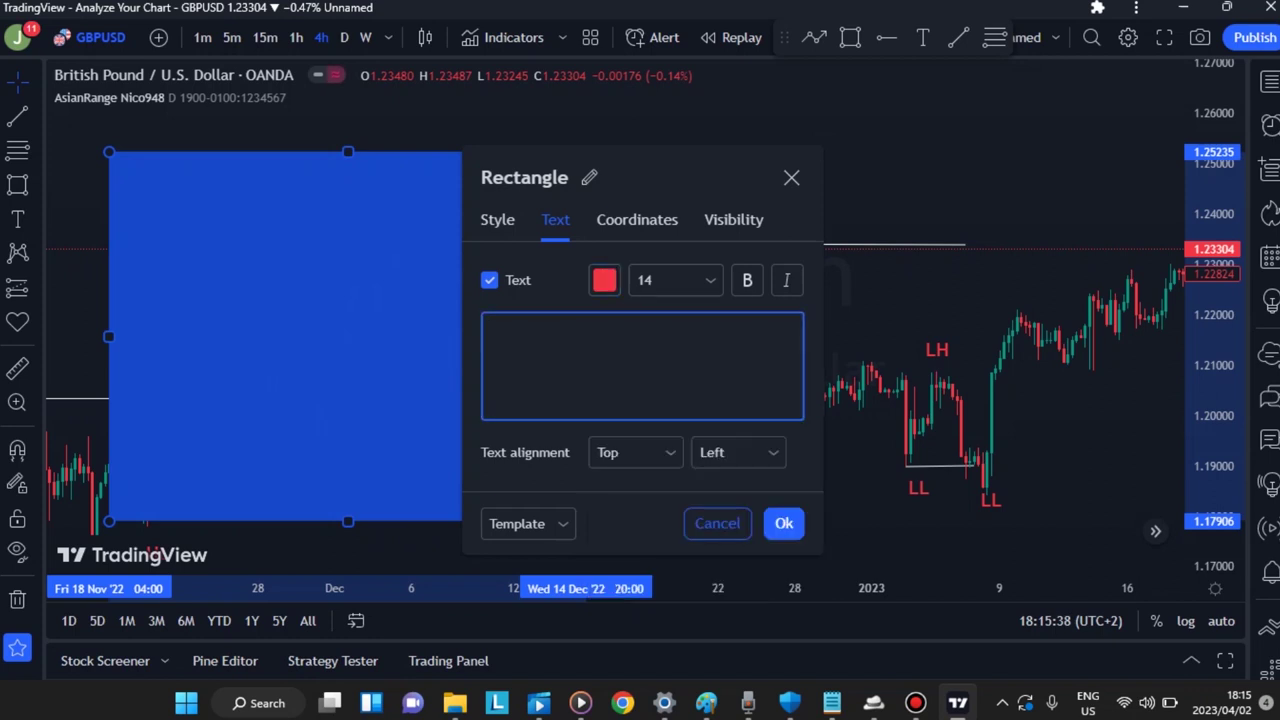
pyautogui.click(497, 219)
pyautogui.click(609, 327)
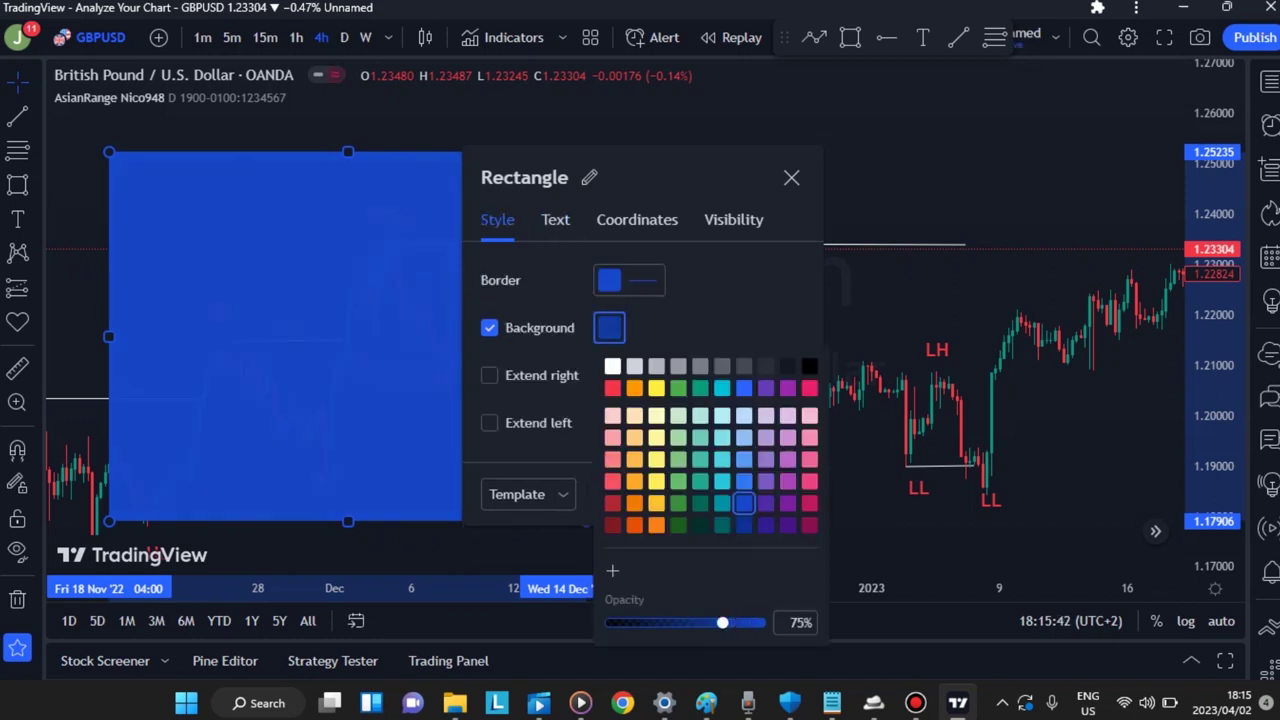
pyautogui.moveTo(722, 622); pyautogui.dragTo(610, 622)
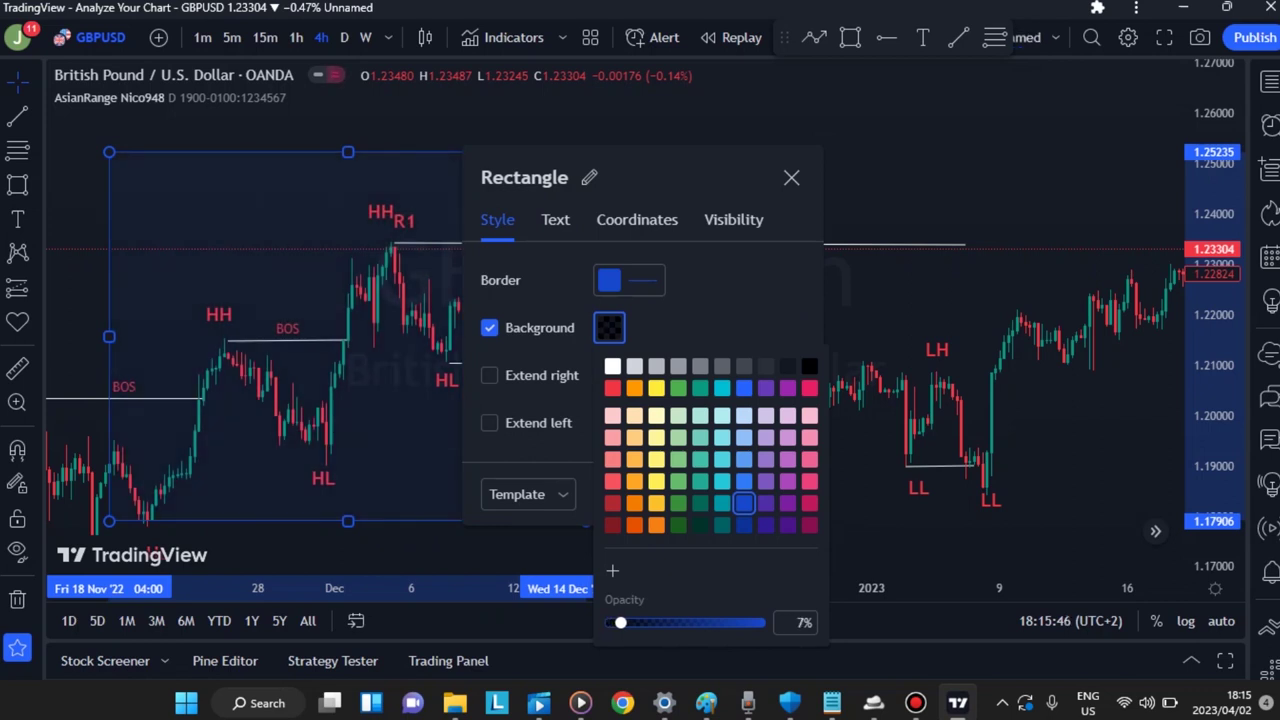
pyautogui.press('Escape')
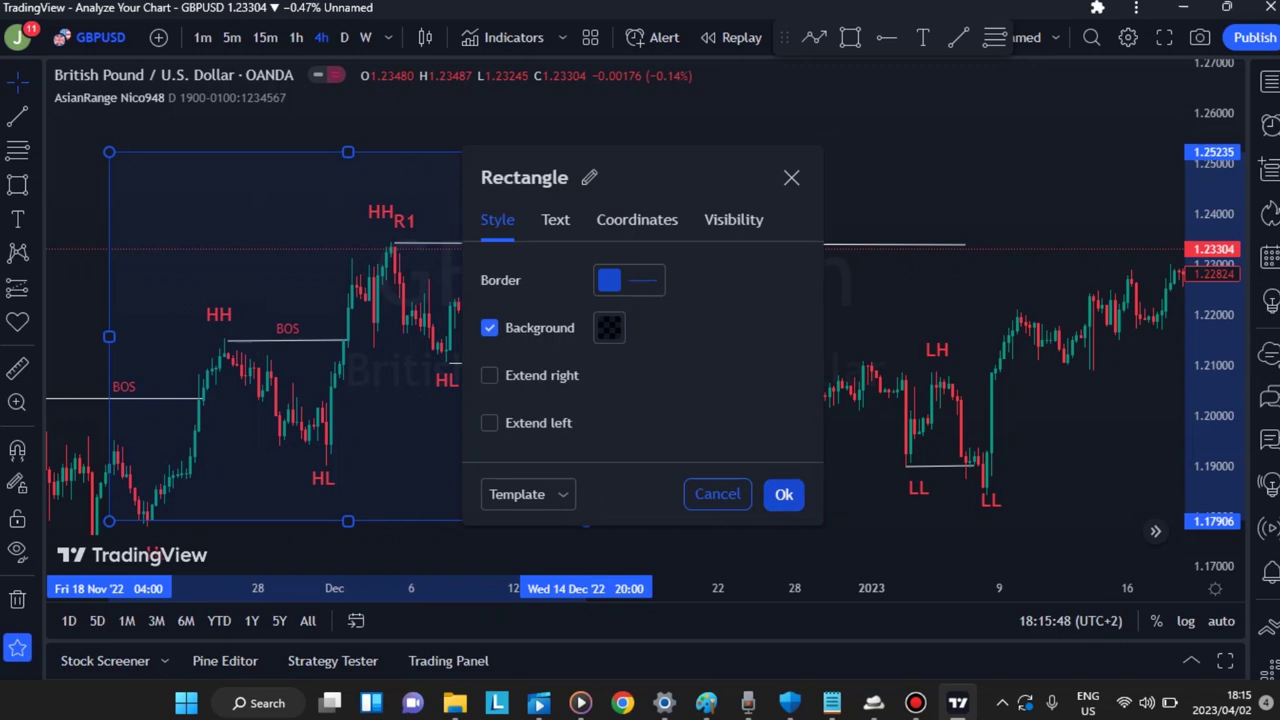
pyautogui.click(783, 494)
pyautogui.click(789, 276)
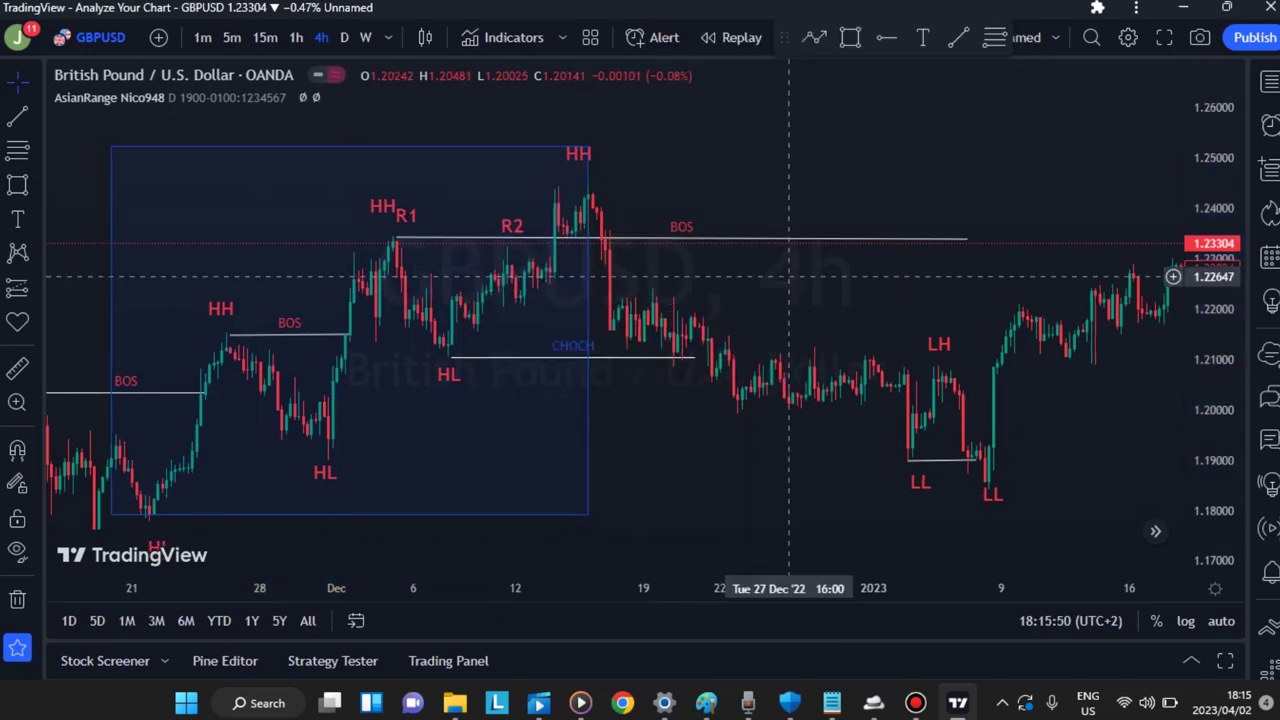
pyautogui.moveTo(789, 276); pyautogui.dragTo(804, 245)
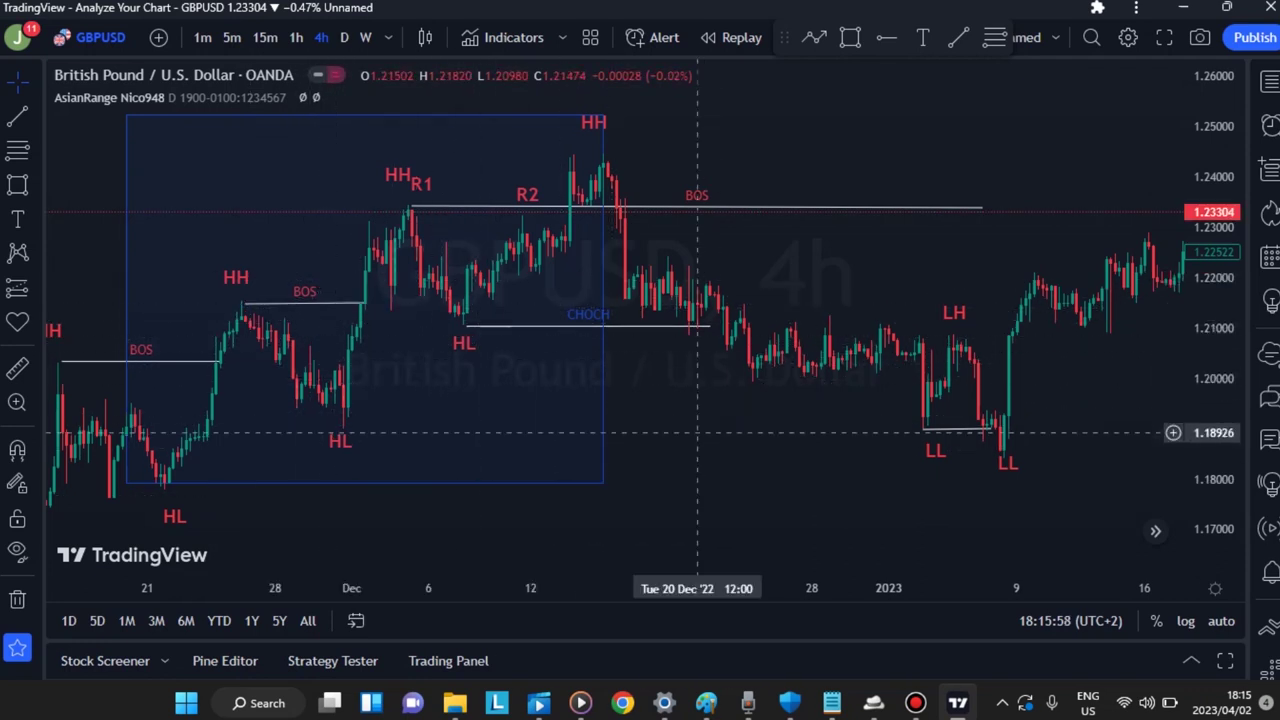
# Step: Draw a second rectangle over the price action from 15 Dec at 1.25008 to about 13 Jan at 1.179
pyautogui.moveTo(650, 410); pyautogui.dragTo(655, 448)
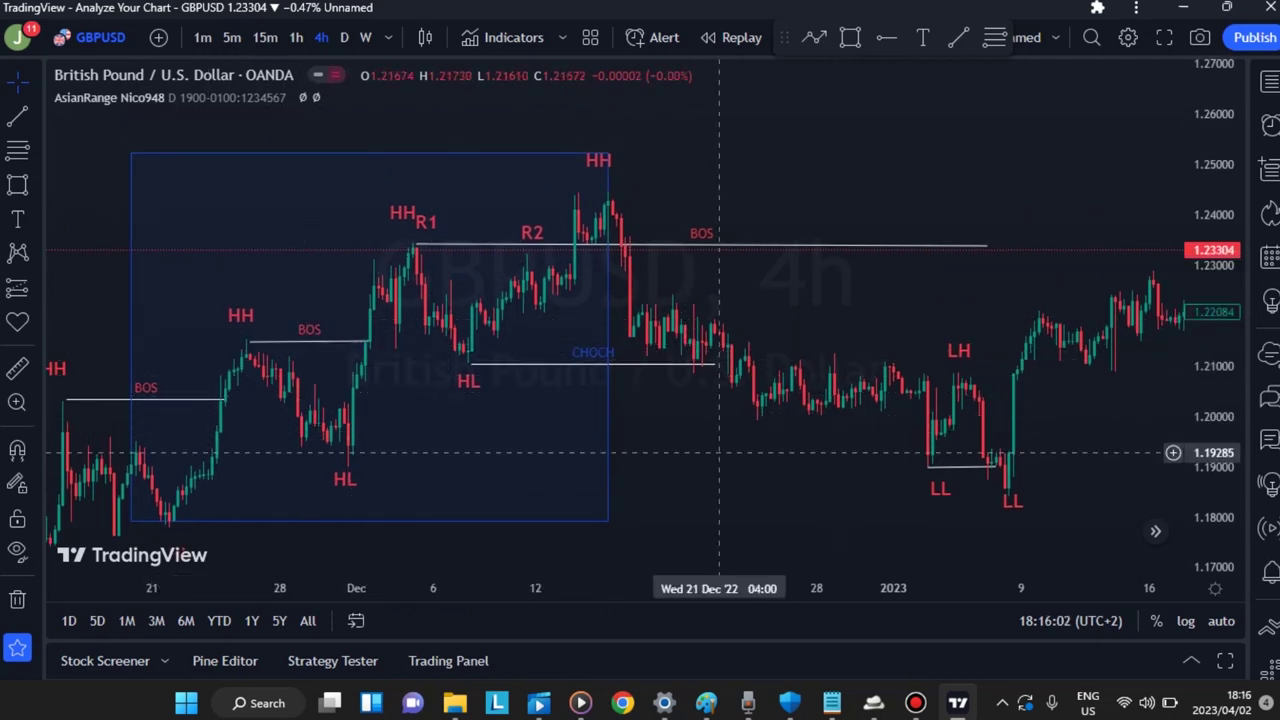
pyautogui.moveTo(639, 430); pyautogui.dragTo(631, 431)
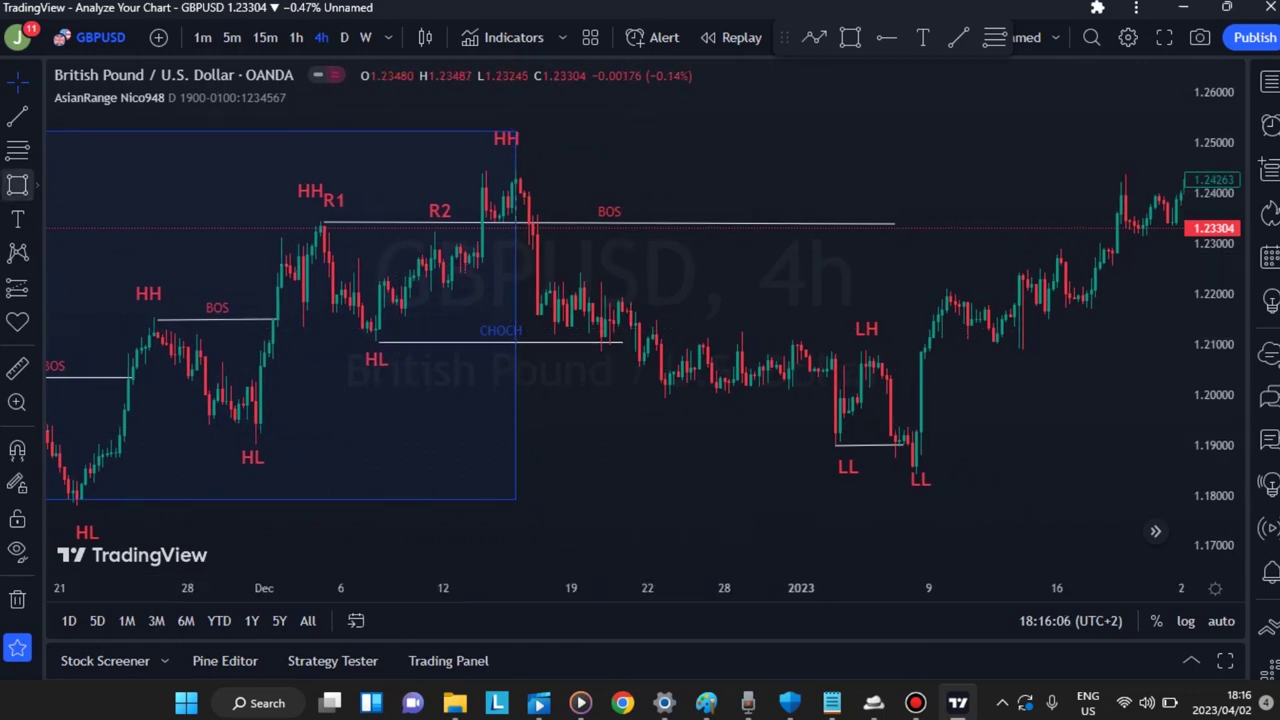
pyautogui.click(17, 184)
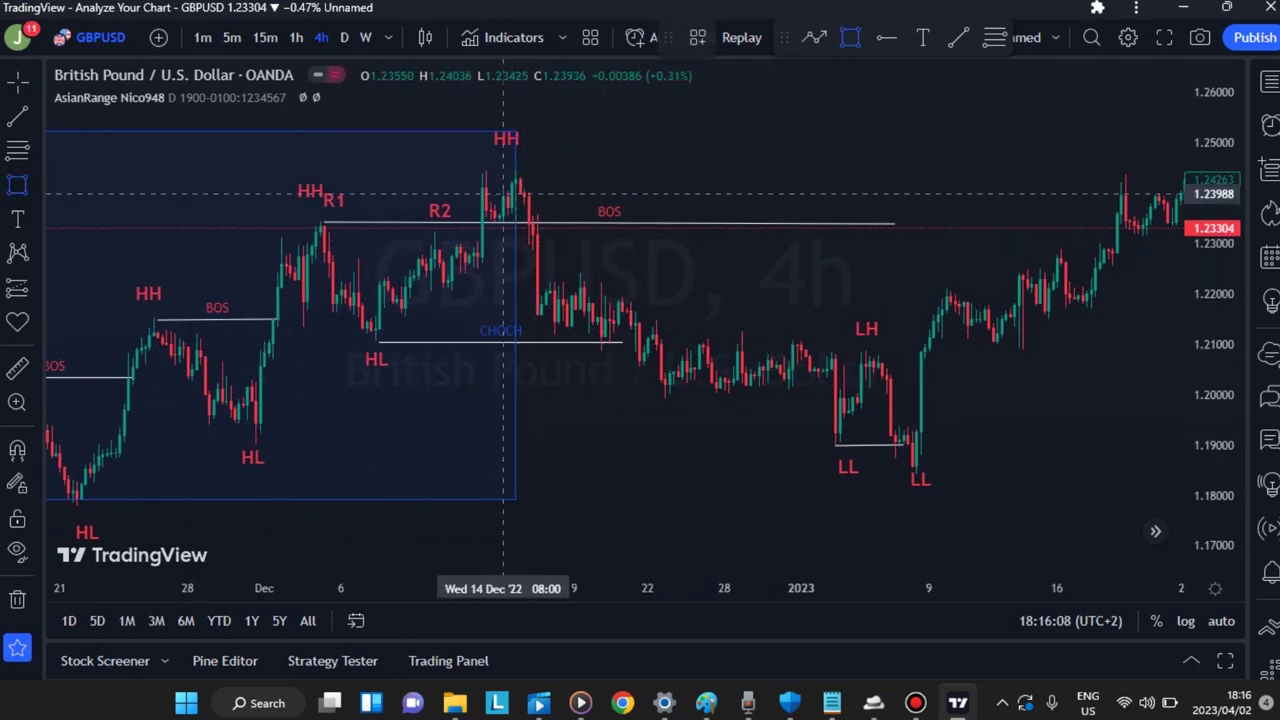
pyautogui.click(520, 142)
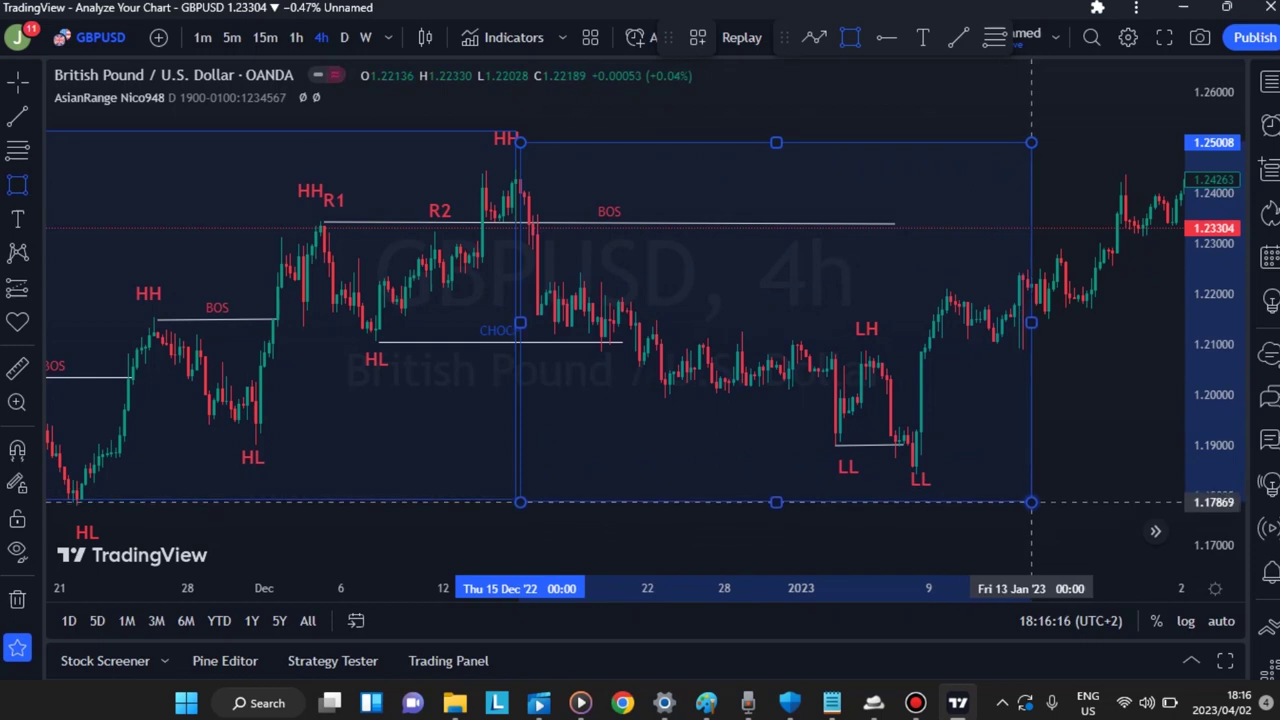
pyautogui.click(1034, 500)
pyautogui.click(1092, 447)
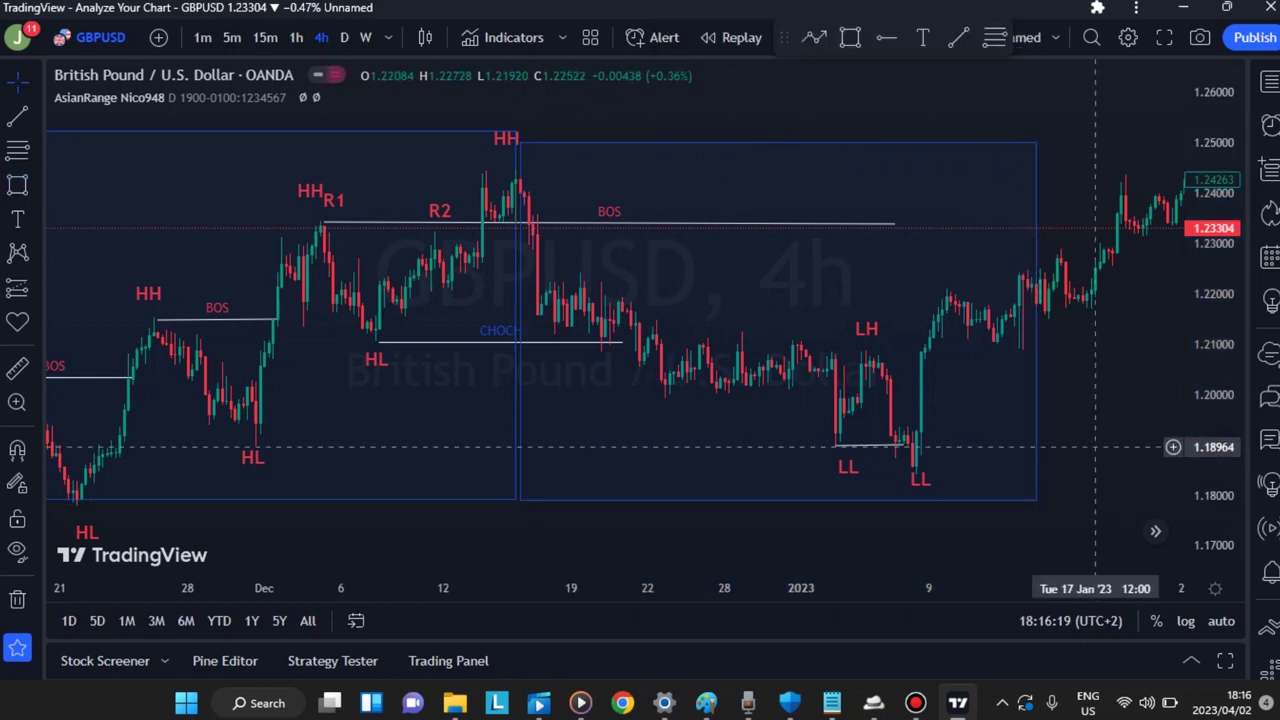
# Step: Delete both large rectangles covering the uptrend and the price action after it
pyautogui.moveTo(1095, 447); pyautogui.dragTo(1043, 463)
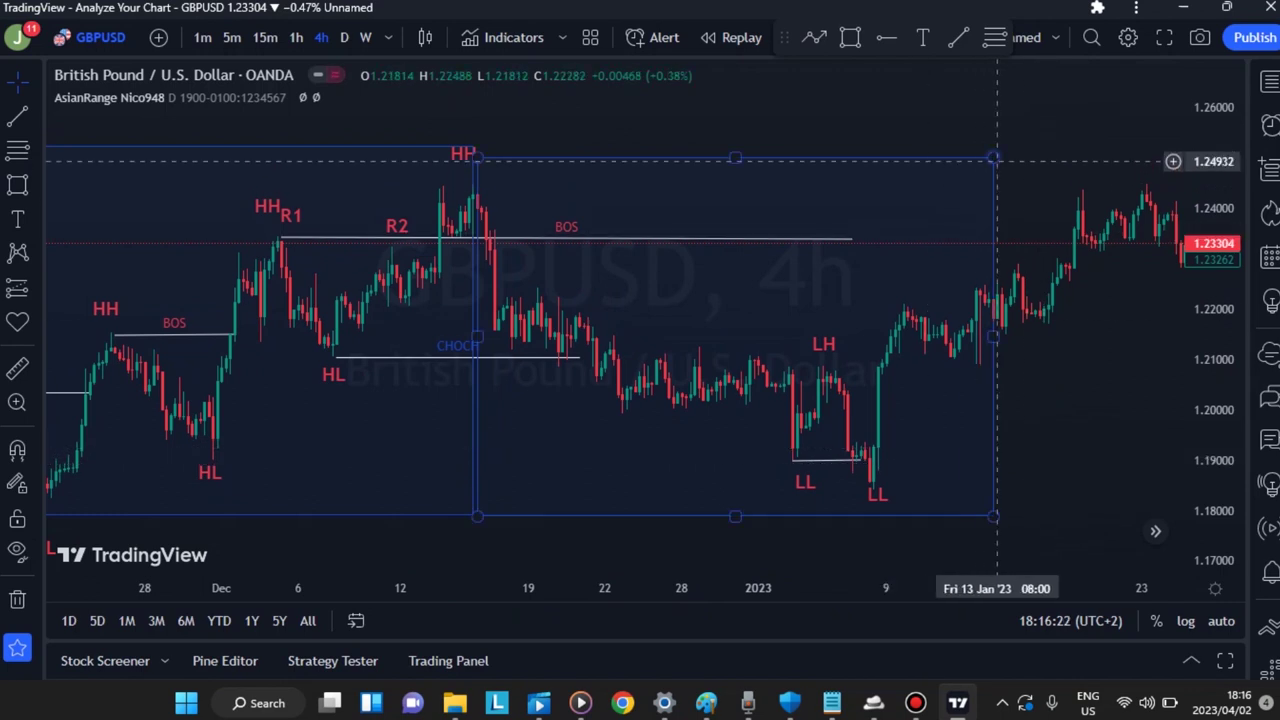
pyautogui.click(472, 147)
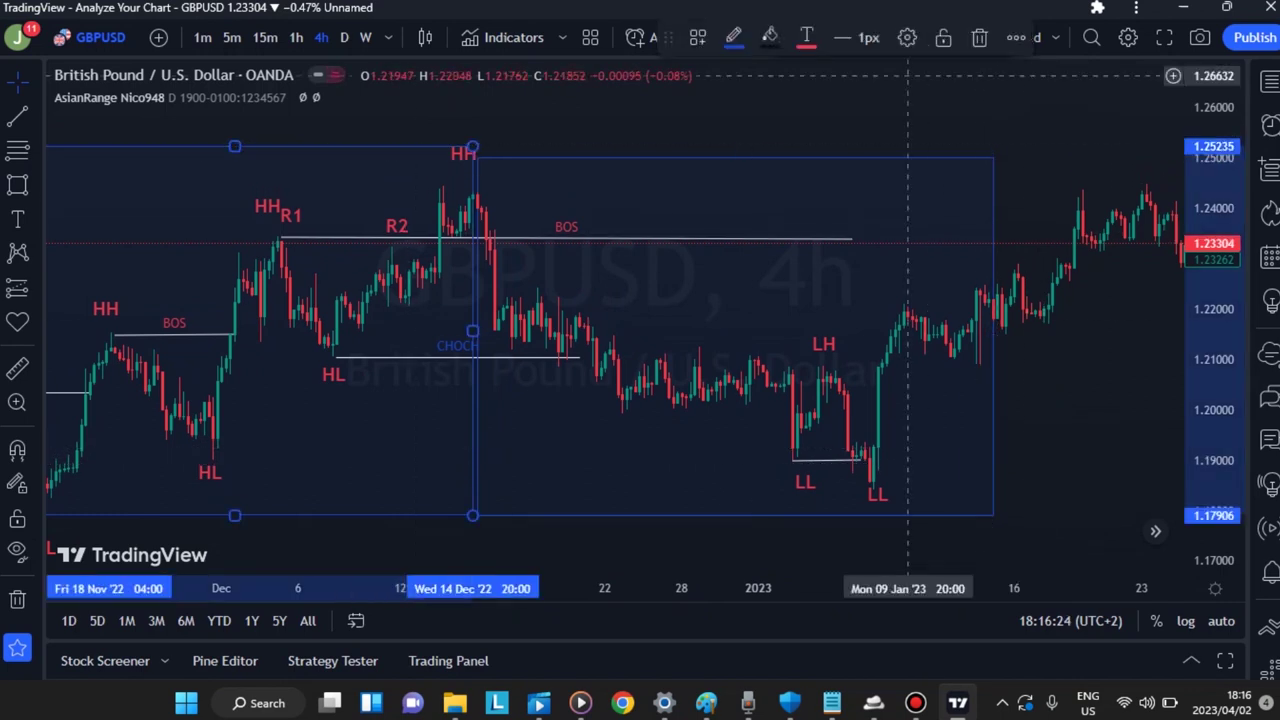
pyautogui.click(835, 158)
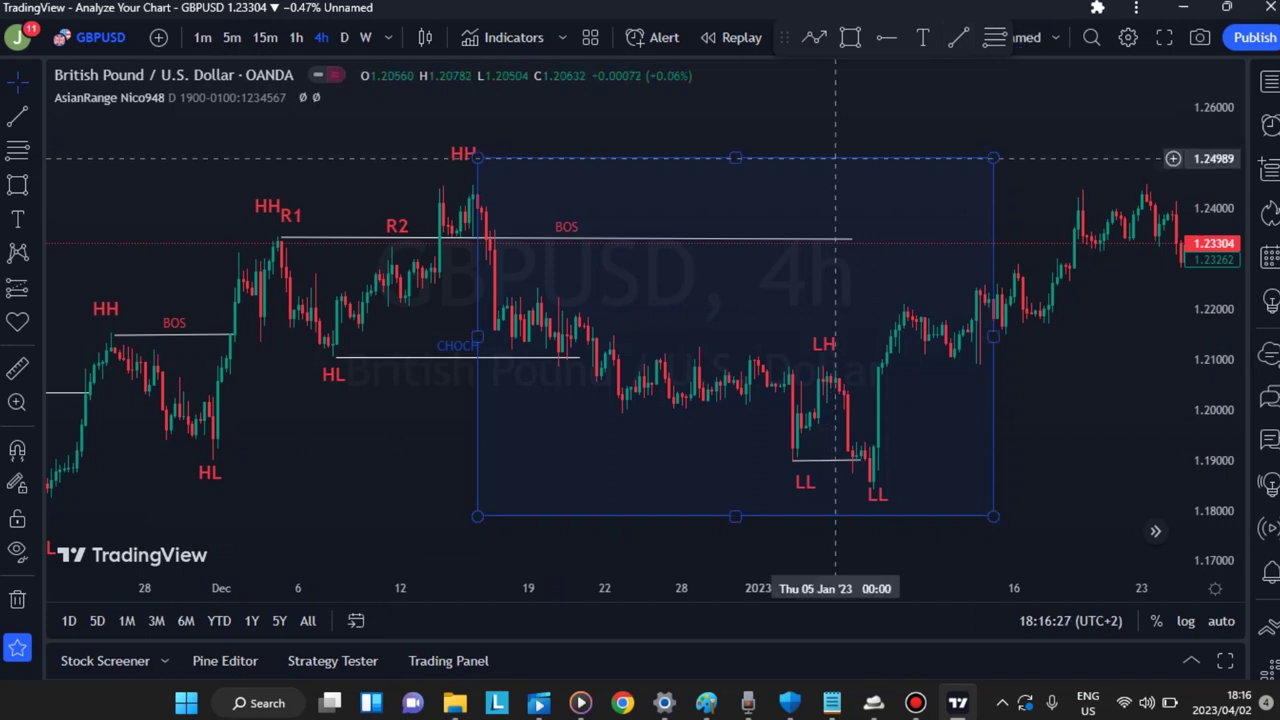
pyautogui.click(979, 37)
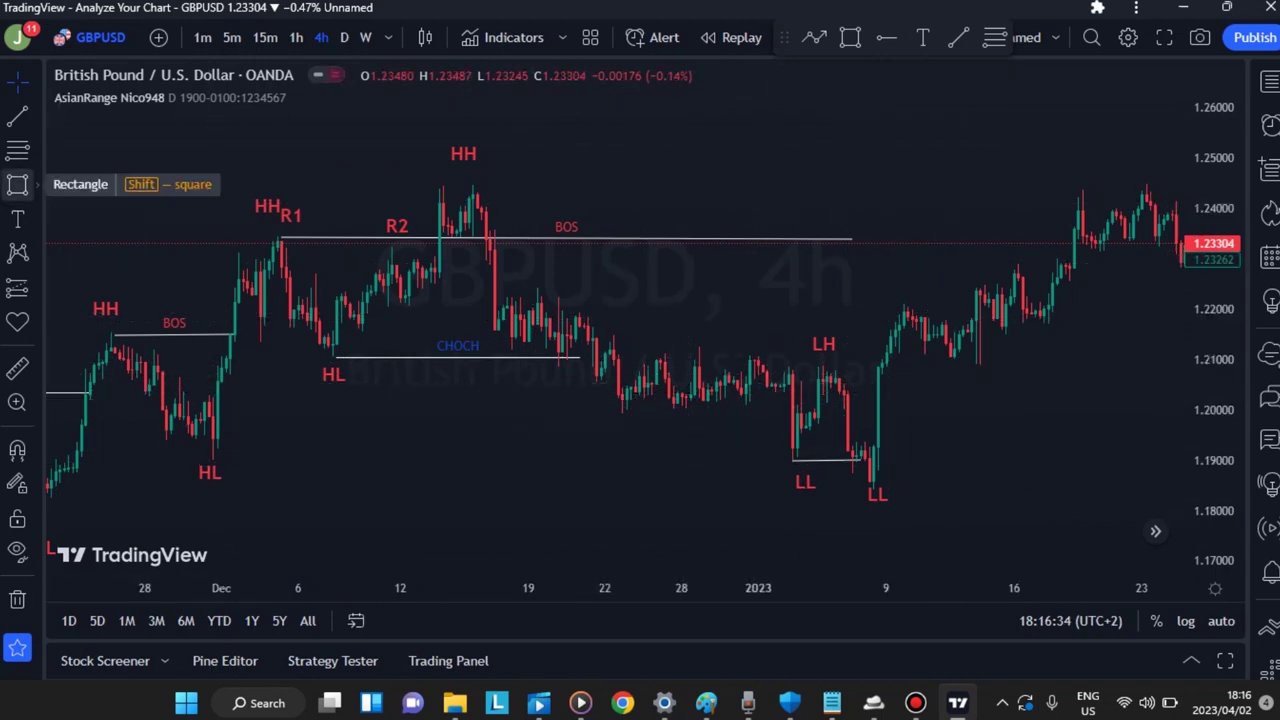
# Step: Draw a nearly horizontal trend line at about 1.222 from 15 Dec to about 11 Jan
pyautogui.click(17, 117)
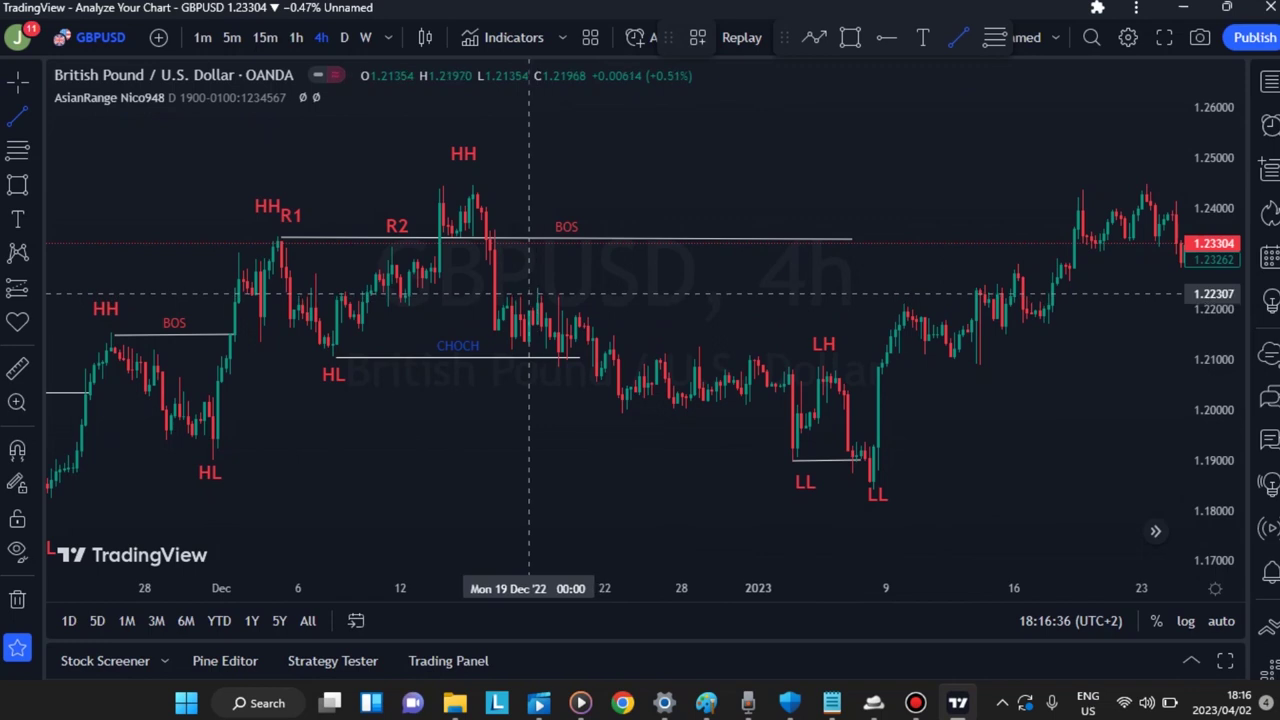
pyautogui.click(512, 294)
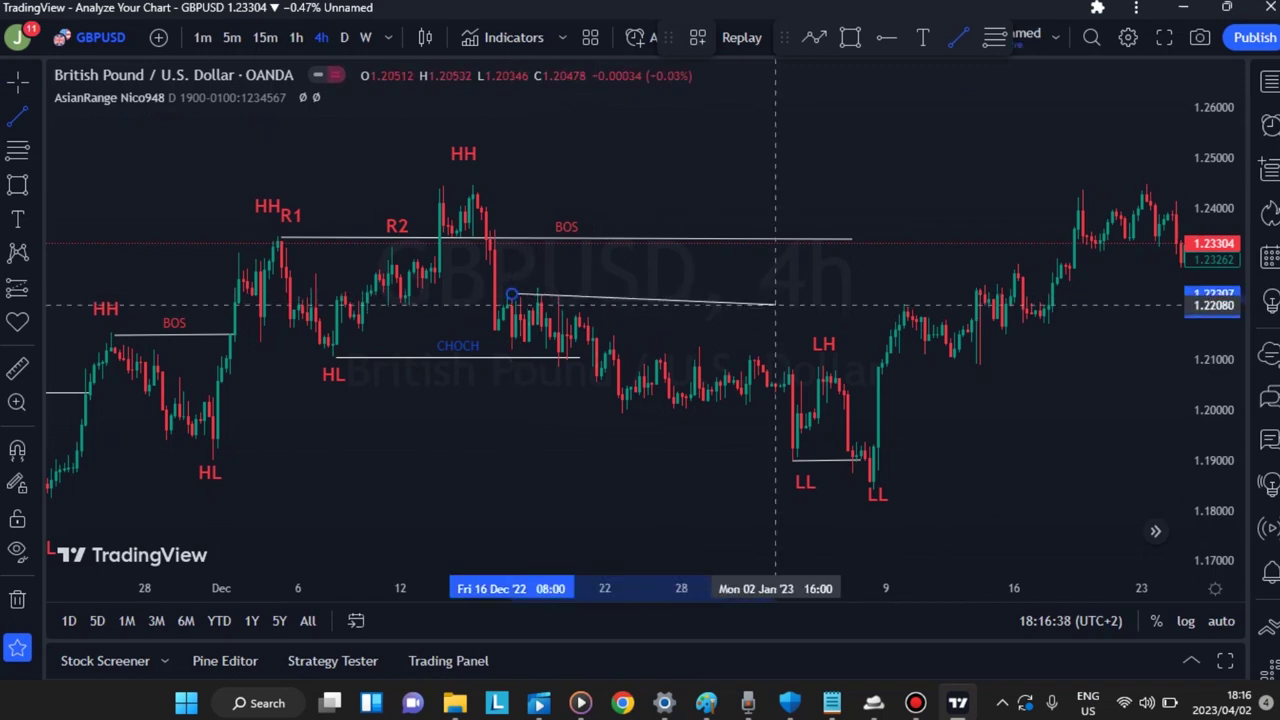
pyautogui.click(924, 296)
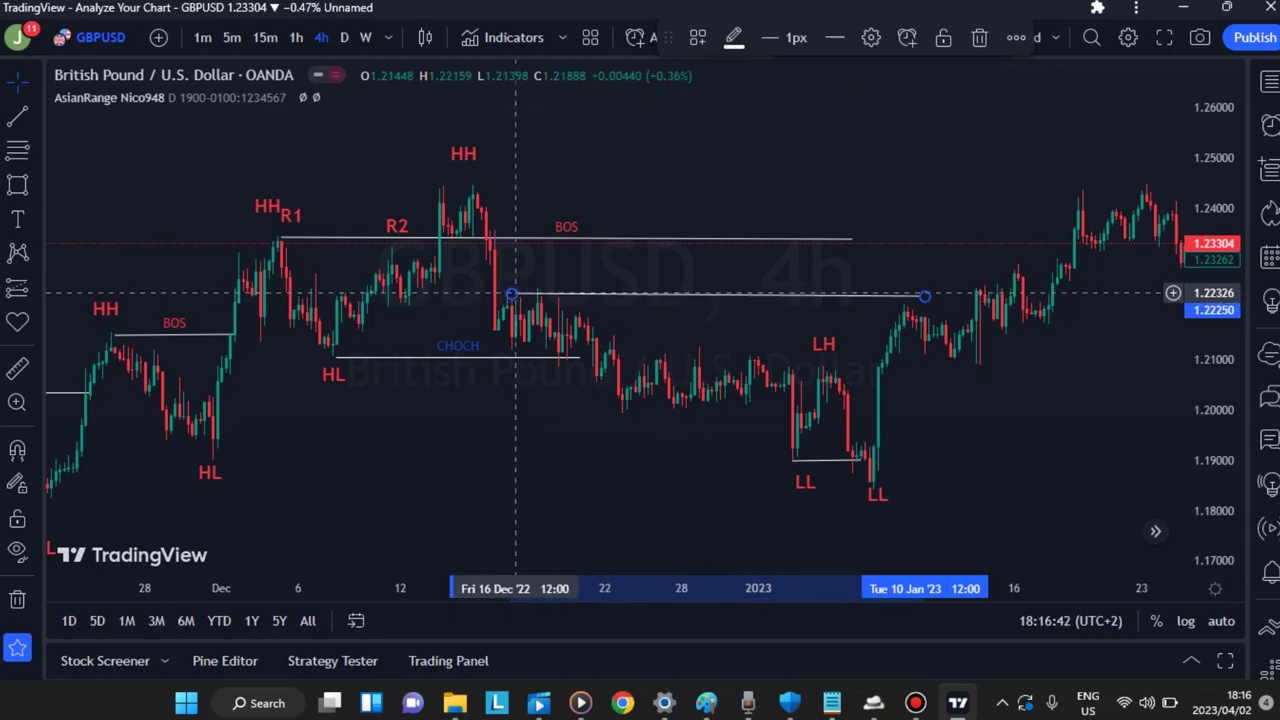
pyautogui.moveTo(516, 294); pyautogui.dragTo(503, 295)
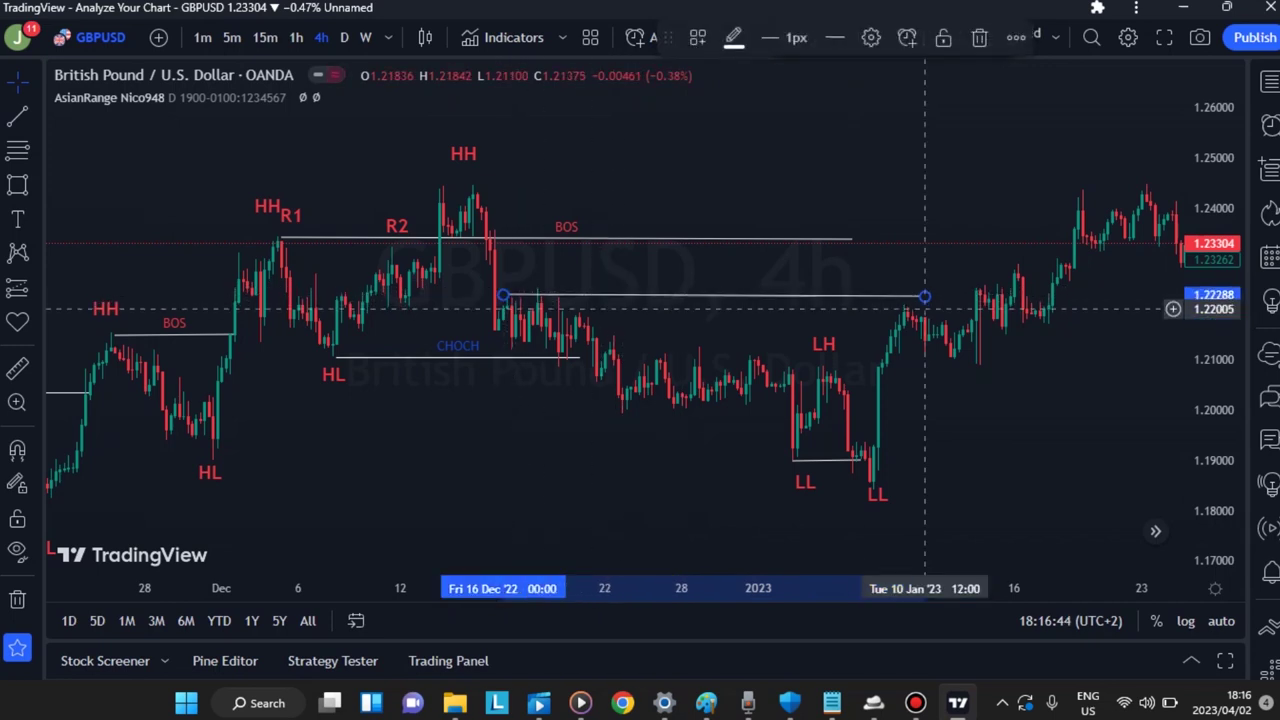
pyautogui.moveTo(924, 296); pyautogui.dragTo(940, 300)
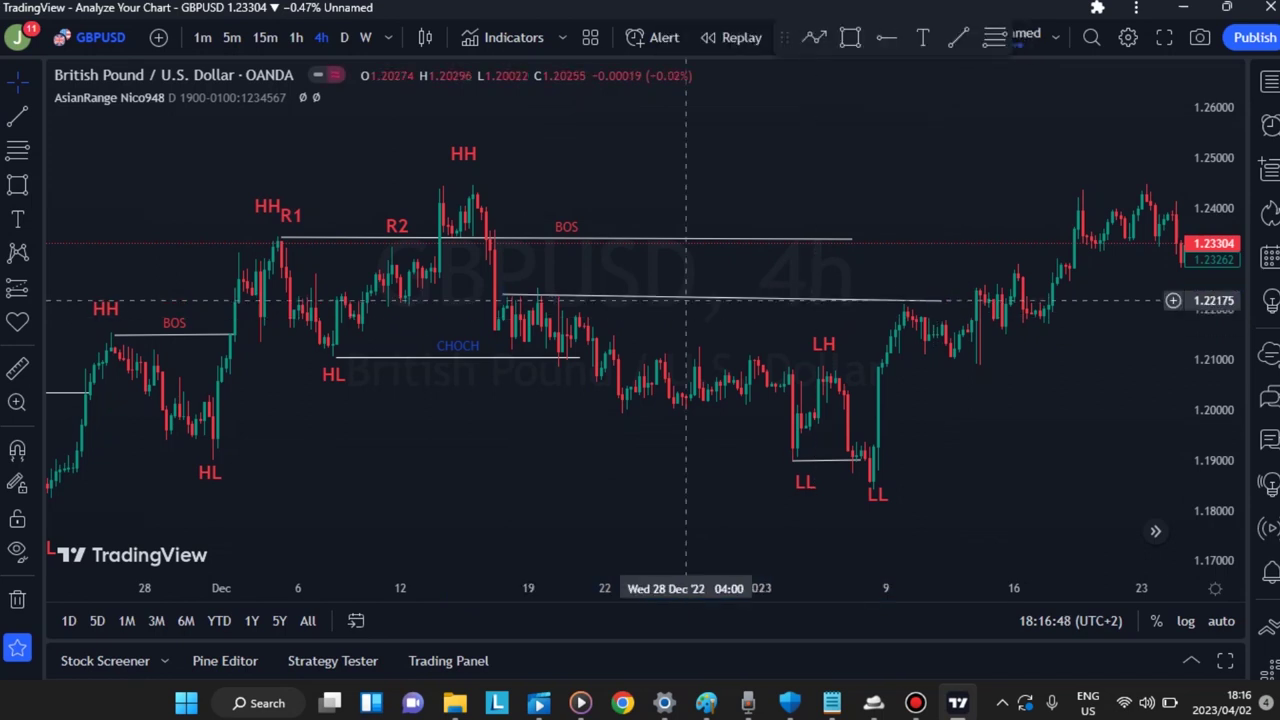
pyautogui.moveTo(504, 295); pyautogui.dragTo(502, 302)
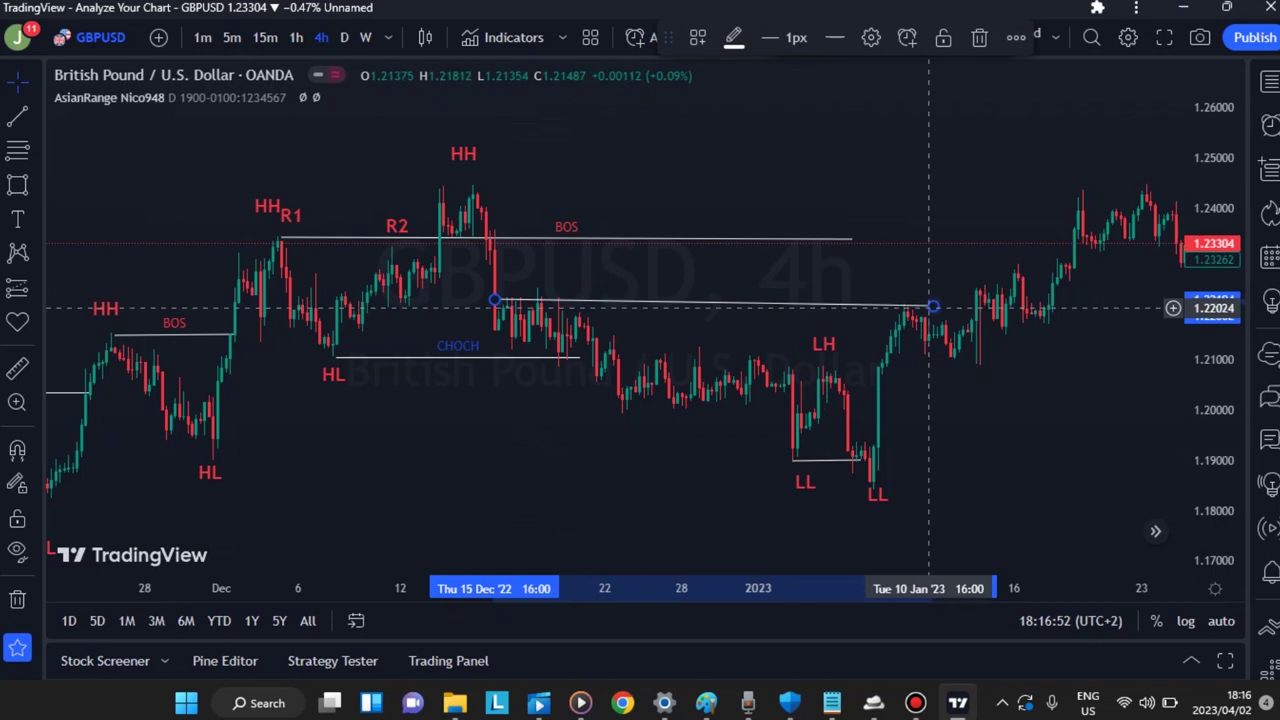
pyautogui.moveTo(933, 306); pyautogui.dragTo(941, 300)
pyautogui.click(843, 321)
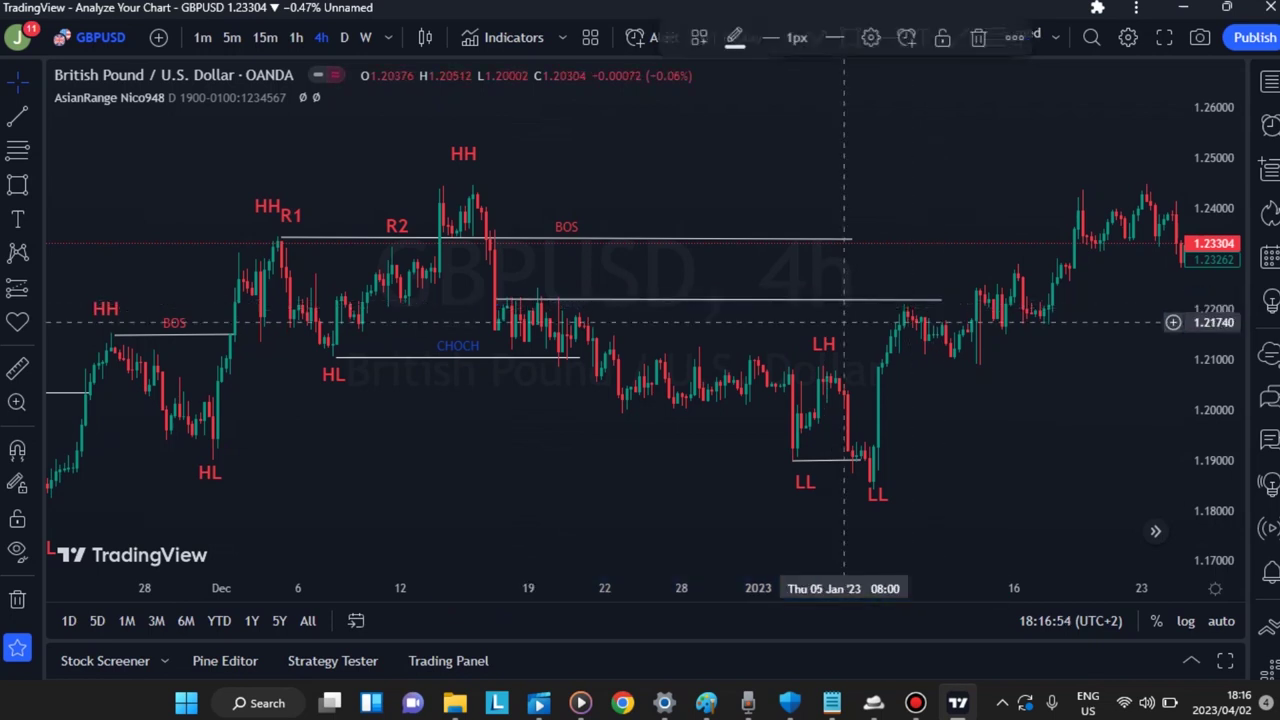
# Step: Add the text label "R1" just above the new line at about 19 Dec
pyautogui.click(922, 37)
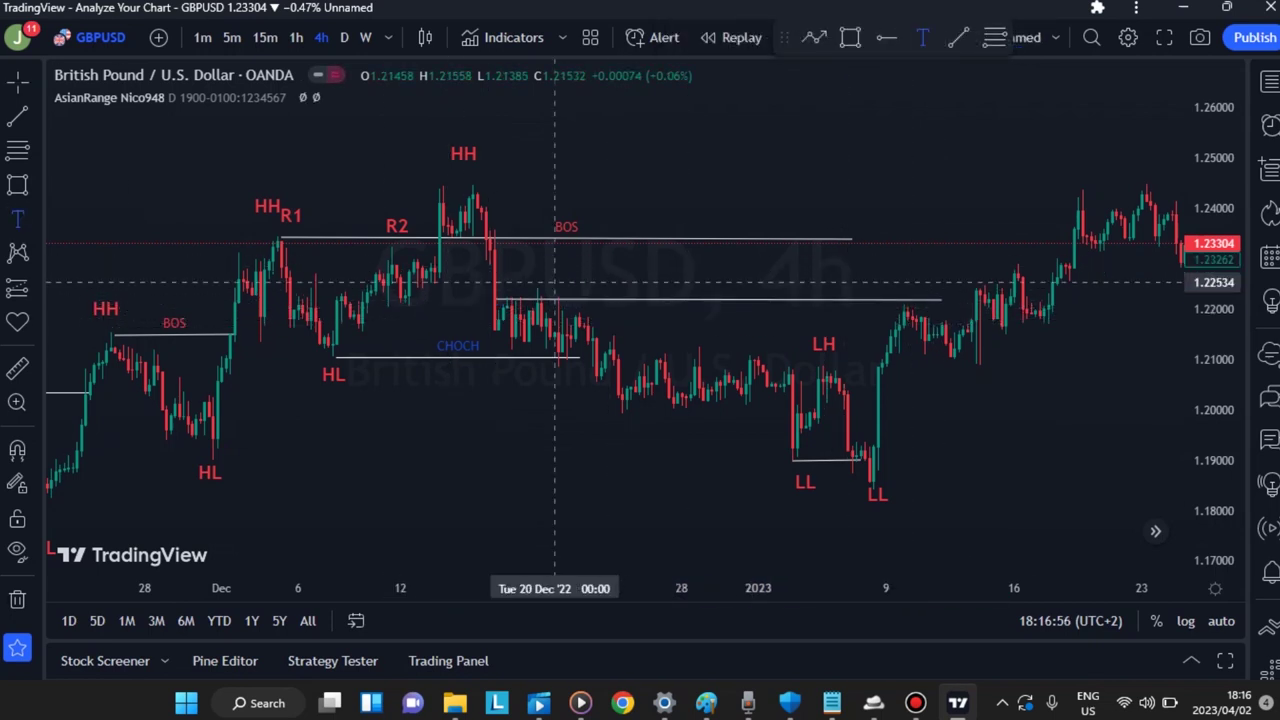
pyautogui.click(541, 276)
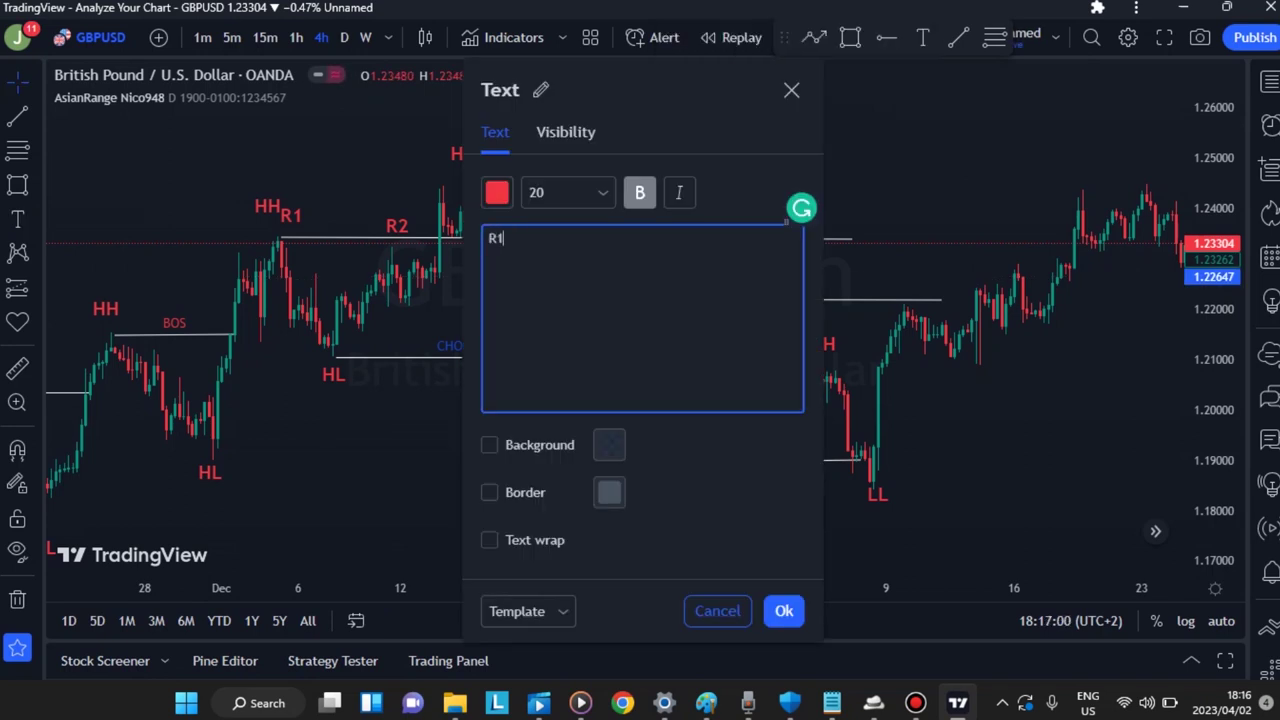
pyautogui.click(783, 611)
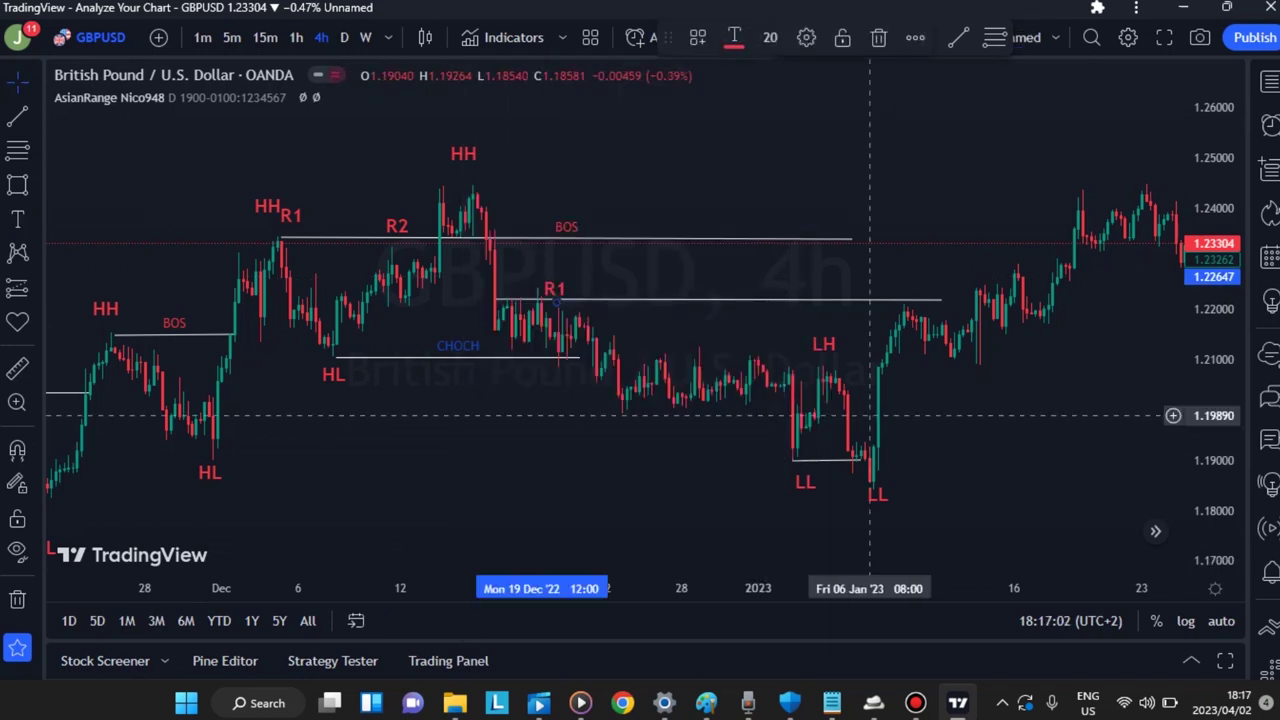
# Step: Add the text label "R2" and place it just above the new line at about 9 Jan
pyautogui.click(17, 219)
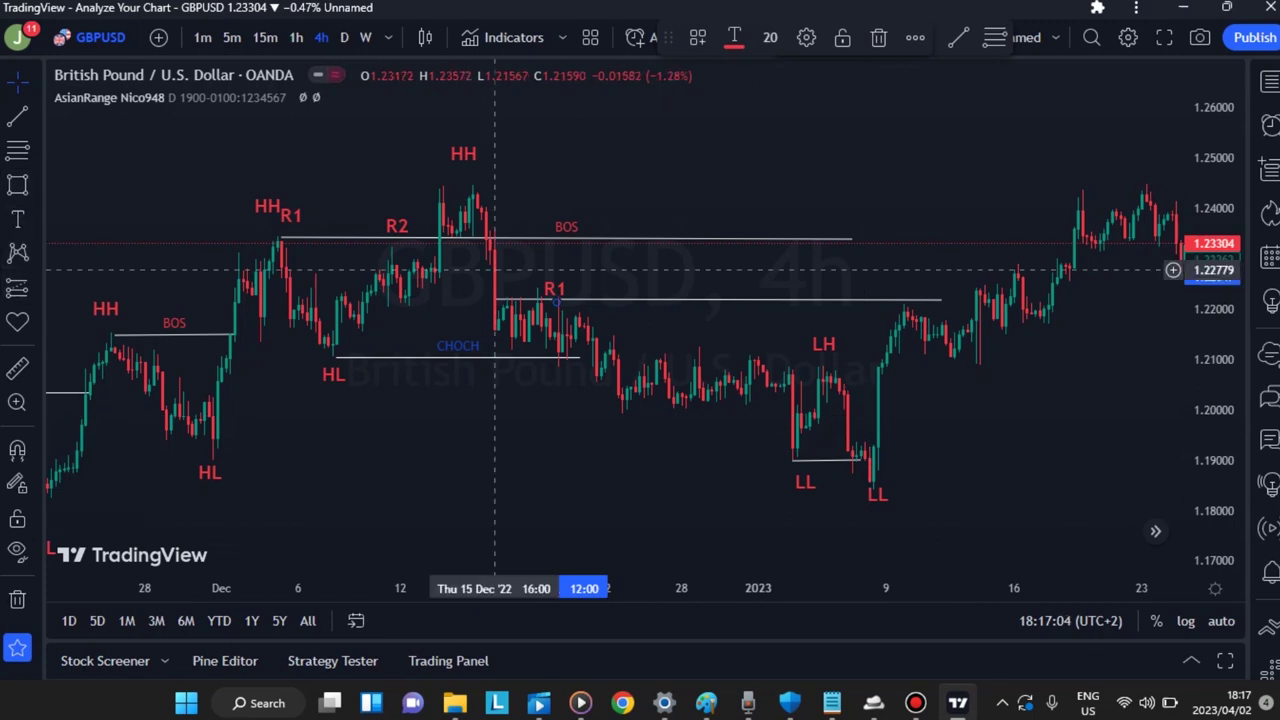
pyautogui.click(904, 291)
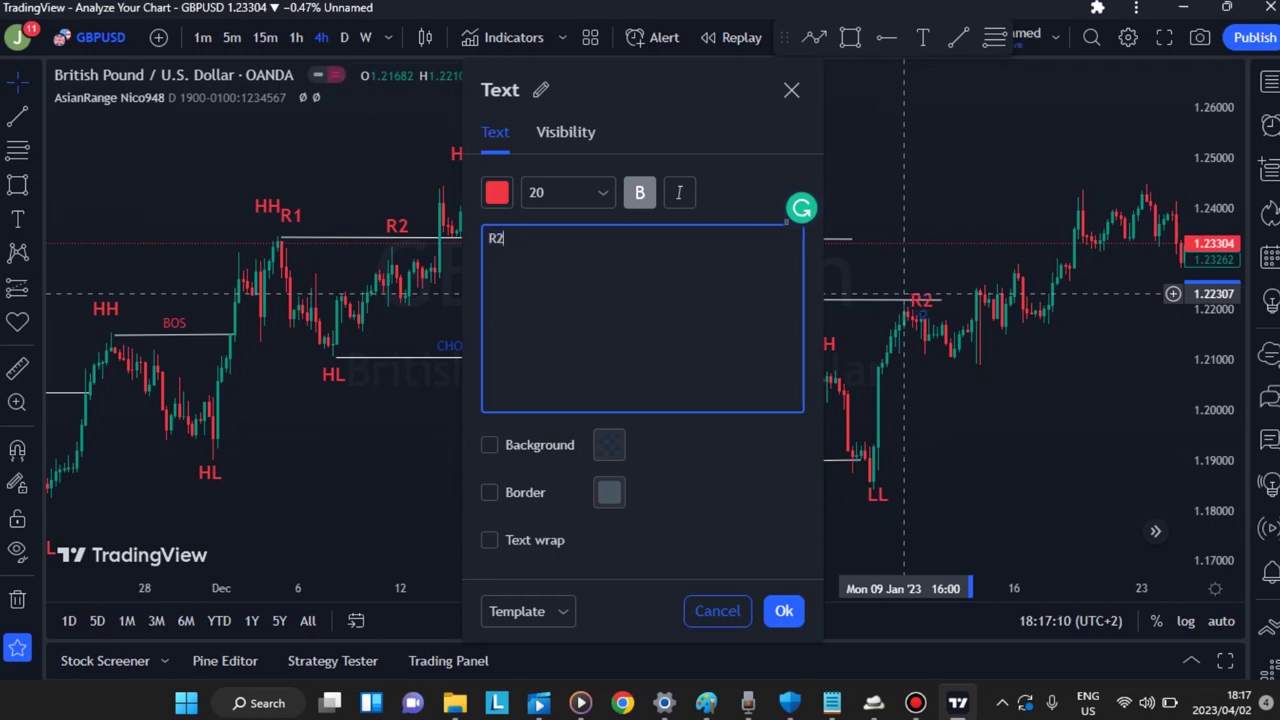
pyautogui.click(783, 611)
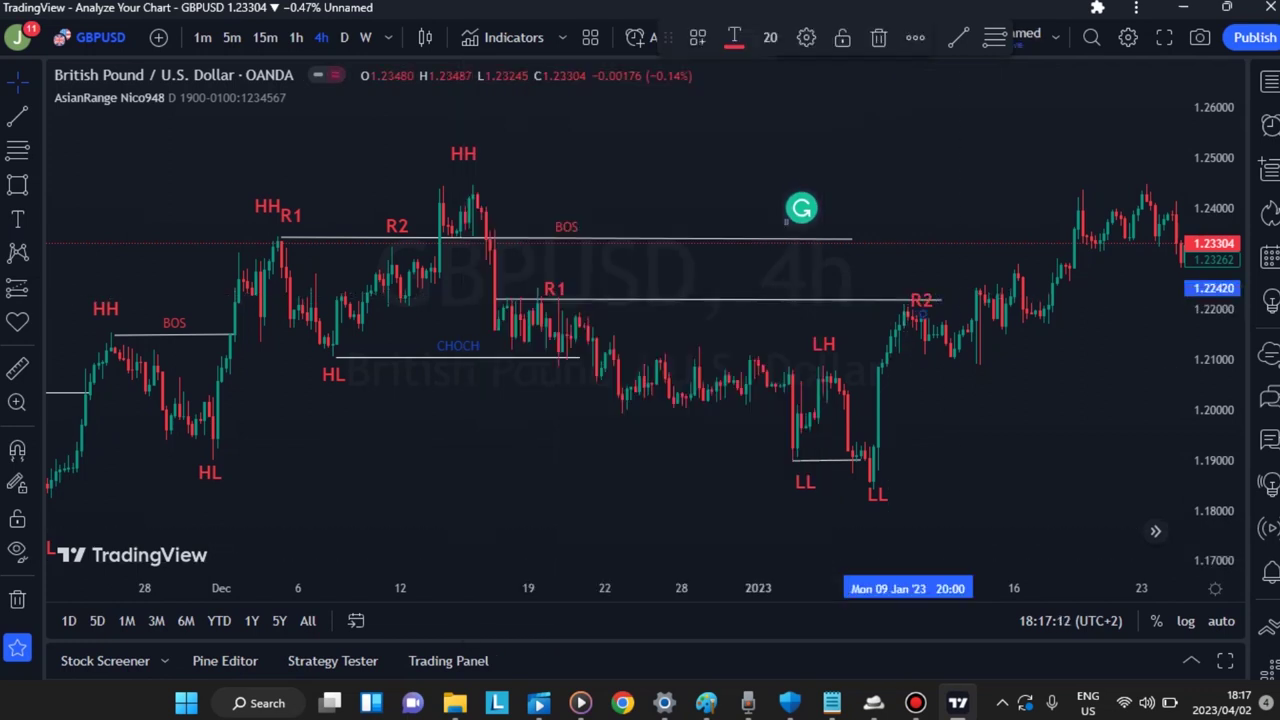
pyautogui.moveTo(921, 312); pyautogui.dragTo(903, 291)
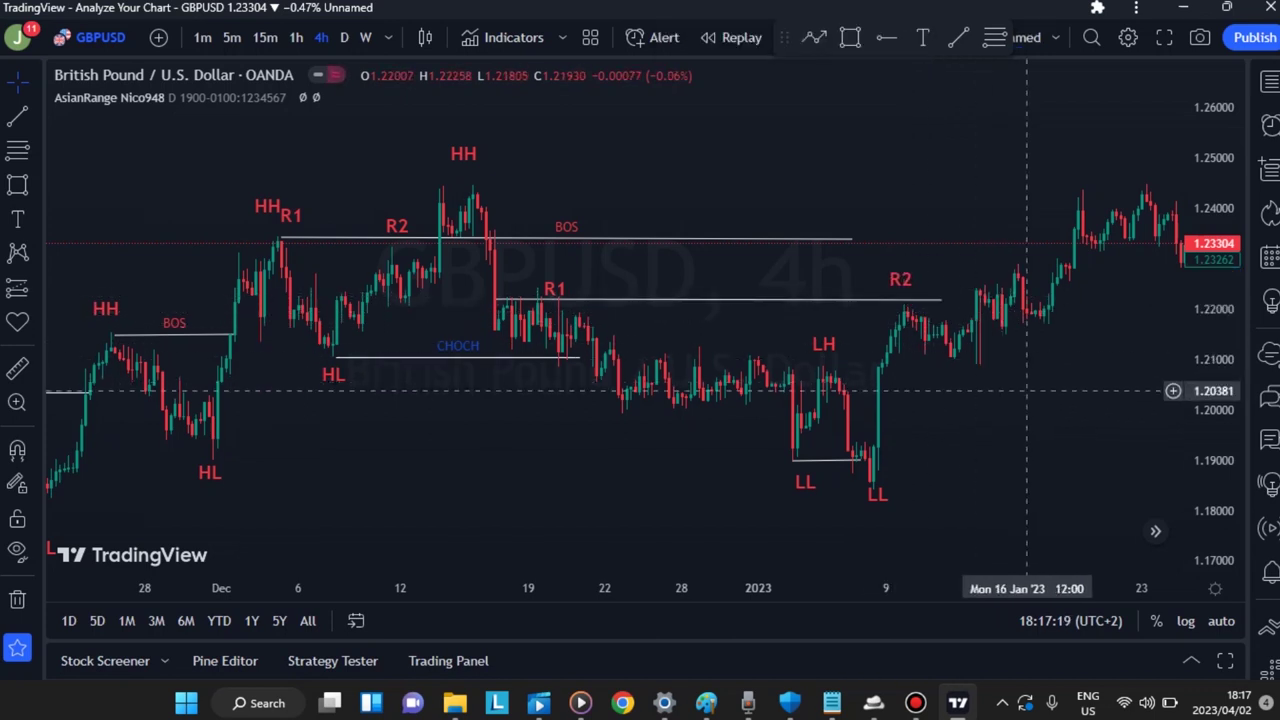
# Step: Draw a rectangle from the 14 Dec swing high at 1.24441 down to 1.23402 at about 10 Jan
pyautogui.moveTo(1026, 390); pyautogui.dragTo(994, 400)
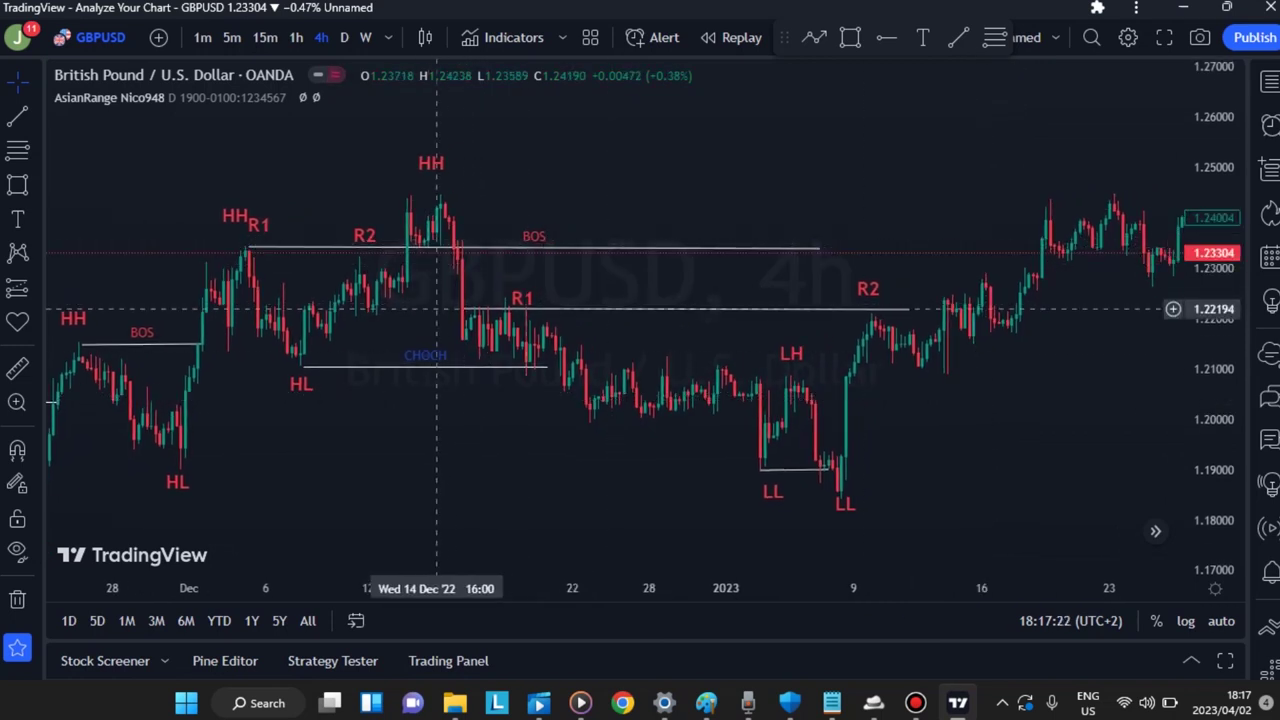
pyautogui.moveTo(436, 309); pyautogui.dragTo(457, 323)
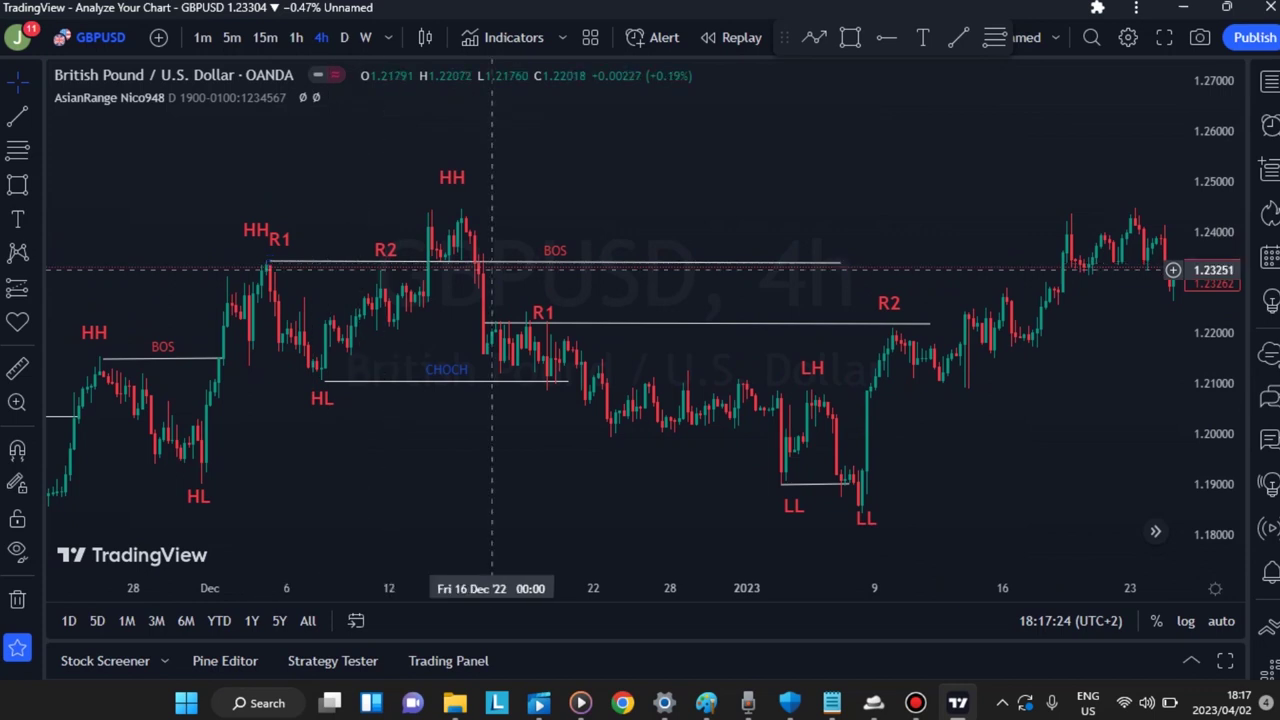
pyautogui.moveTo(1211, 428); pyautogui.dragTo(1211, 366)
pyautogui.moveTo(628, 294); pyautogui.dragTo(735, 334)
pyautogui.moveTo(624, 256); pyautogui.dragTo(622, 273)
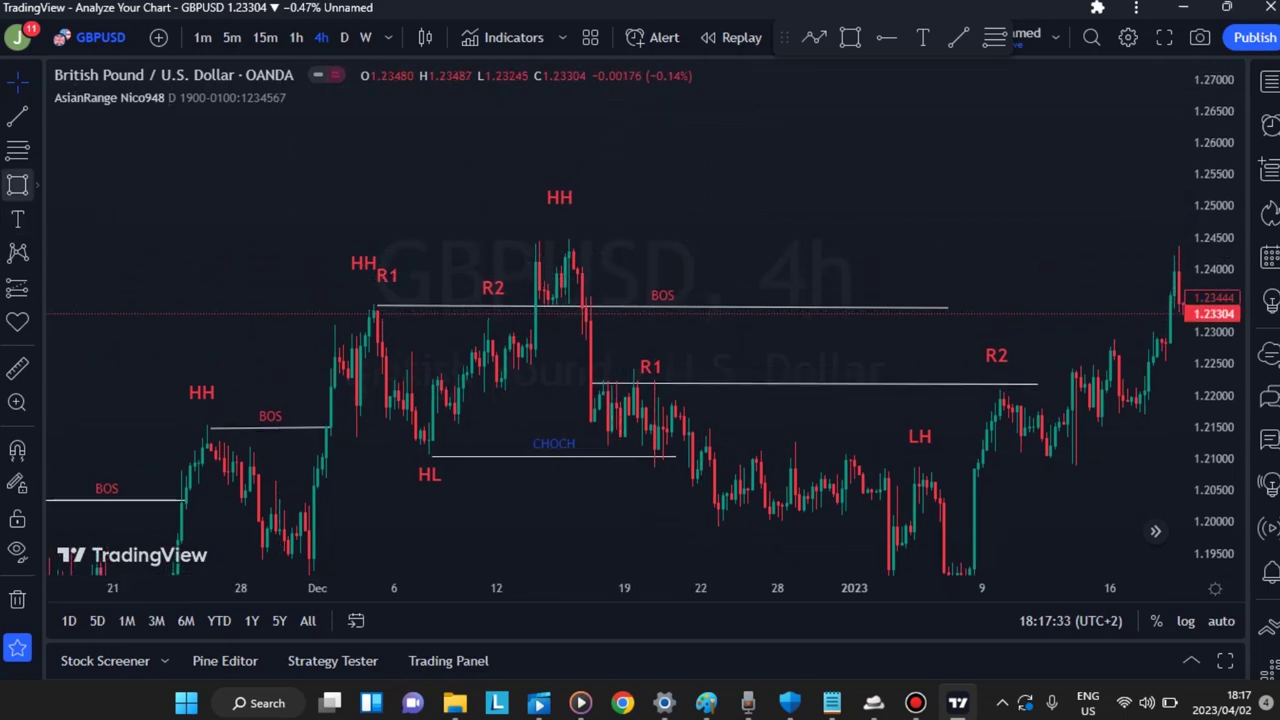
pyautogui.click(17, 184)
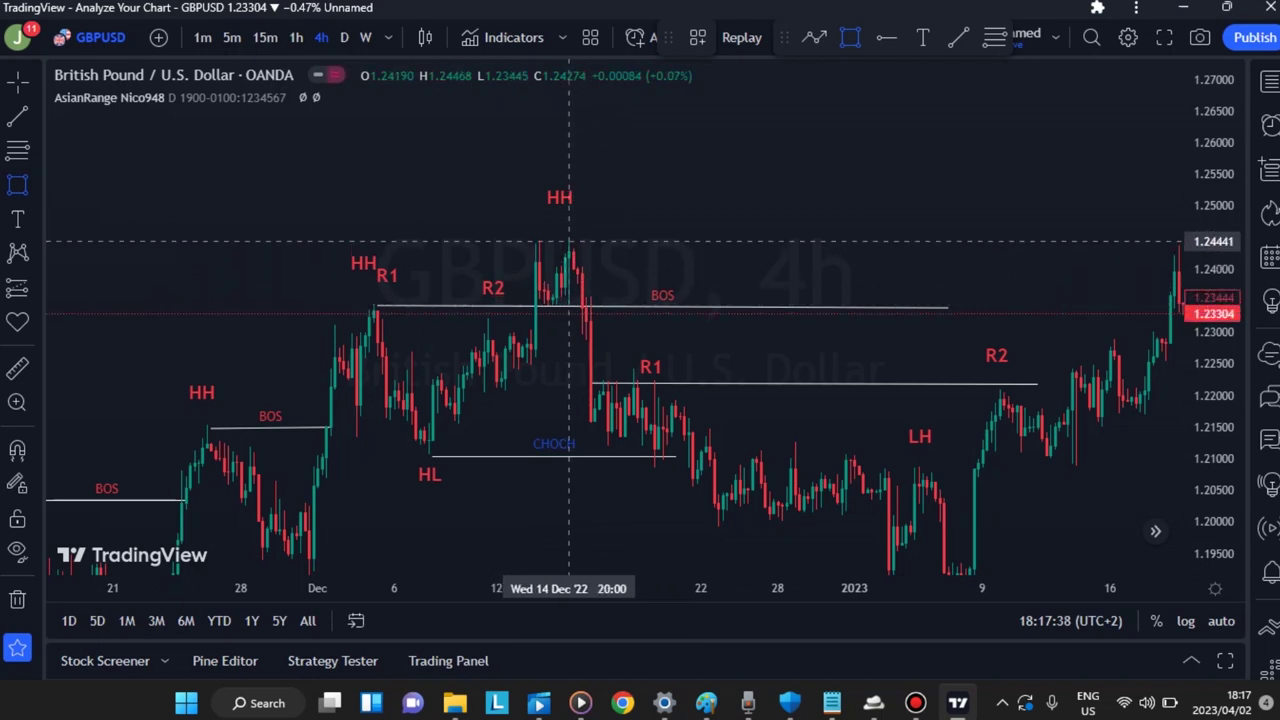
pyautogui.moveTo(568, 241)
pyautogui.mouseDown()
pyautogui.moveTo(594, 300)
pyautogui.moveTo(623, 306)
pyautogui.moveTo(1020, 307)
pyautogui.mouseUp()
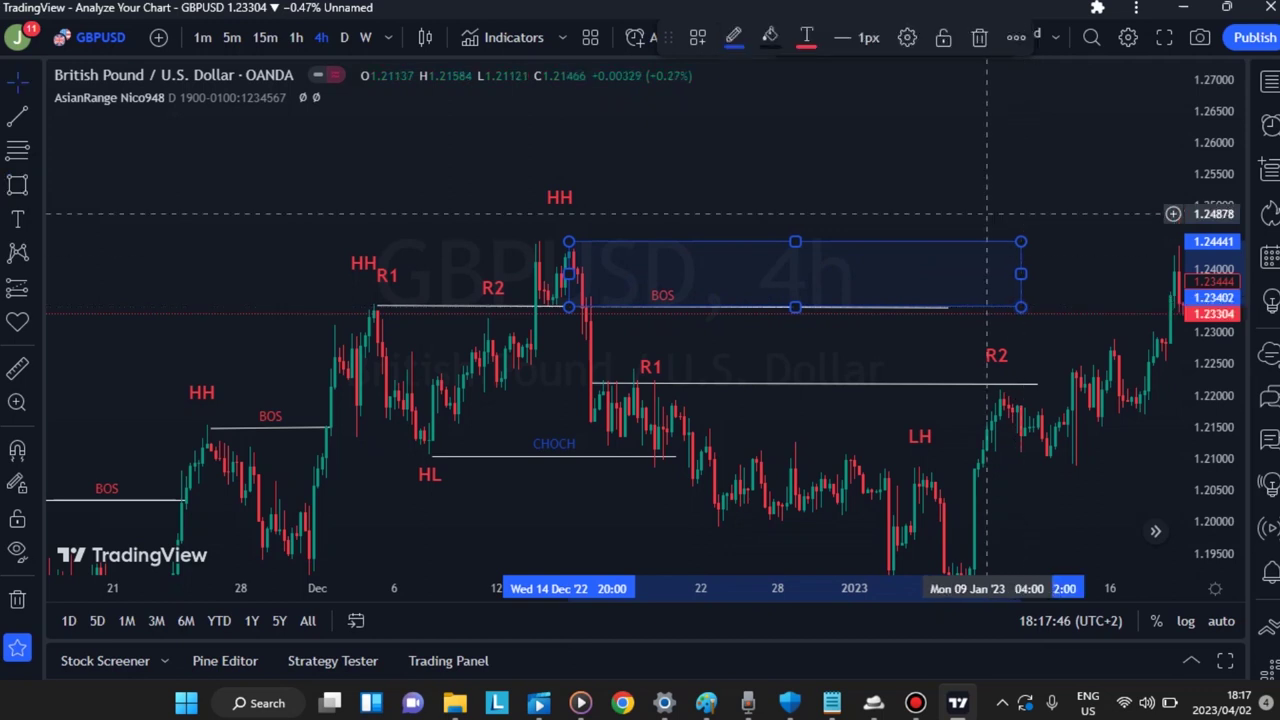
# Step: Extend the supply-zone rectangle's right edge to 18 Jan, where price reaches the zone
pyautogui.moveTo(987, 209); pyautogui.dragTo(726, 195)
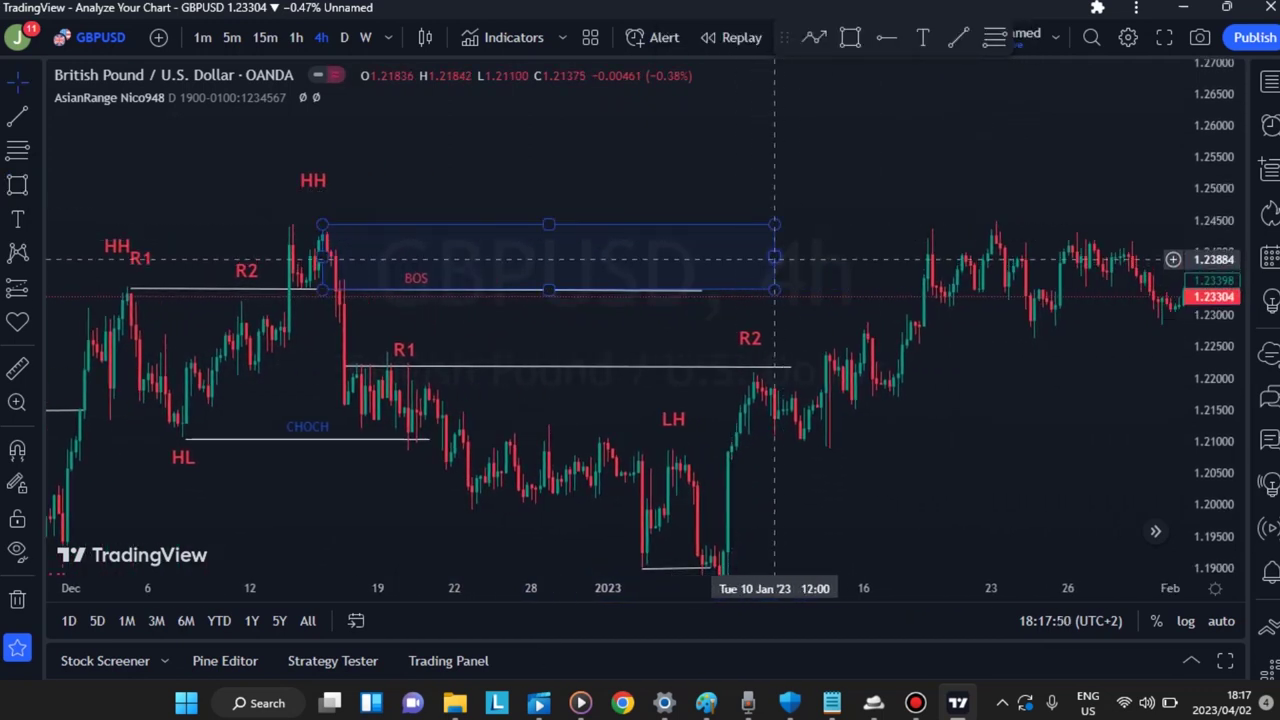
pyautogui.moveTo(775, 258); pyautogui.dragTo(936, 257)
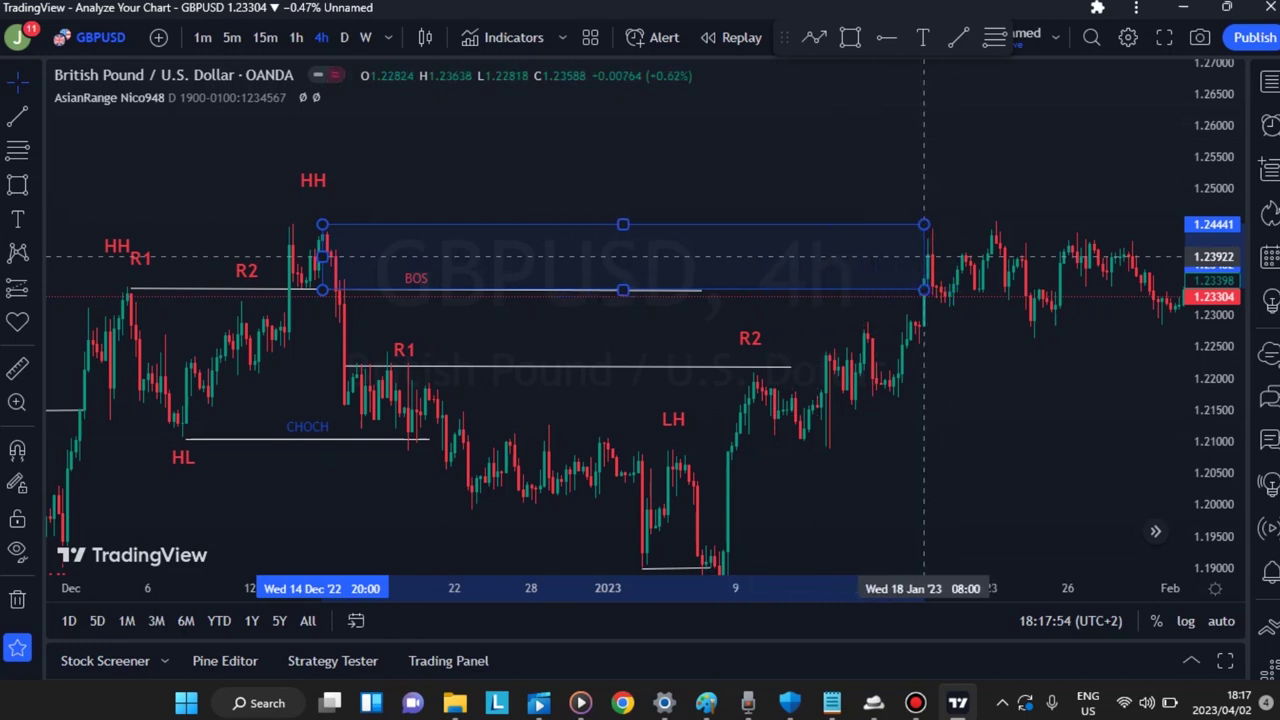
pyautogui.click(923, 367)
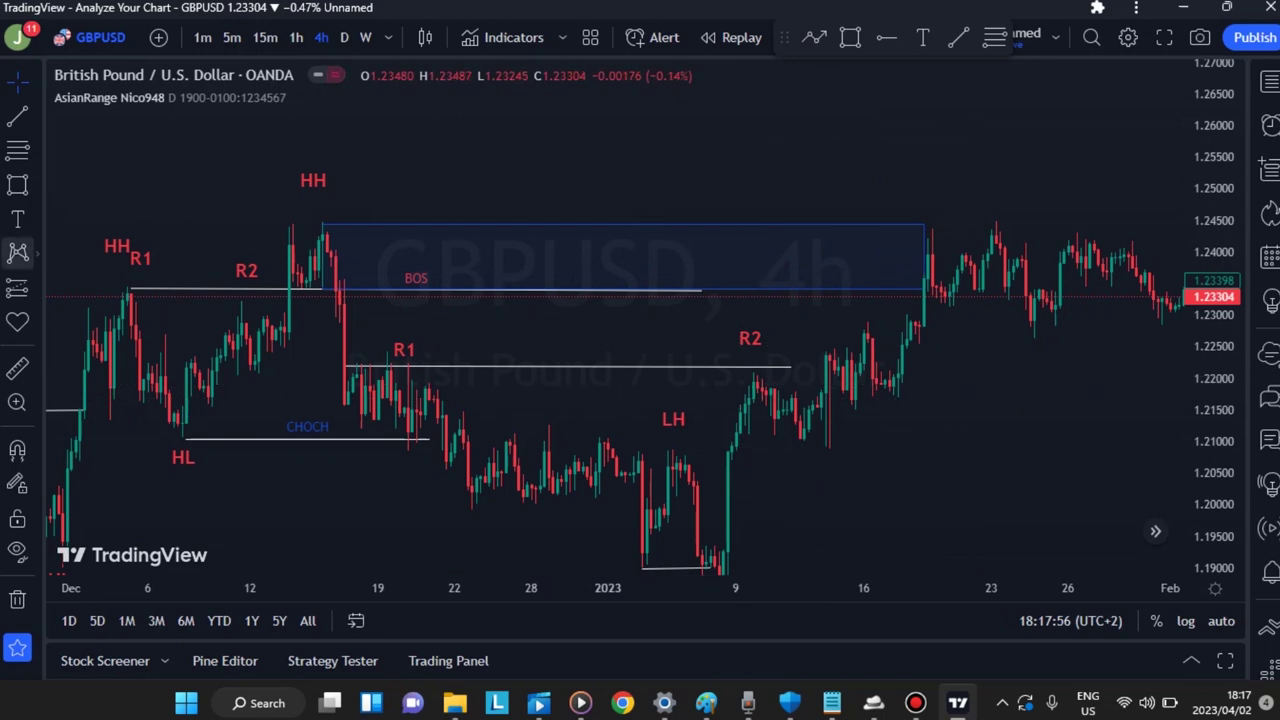
# Step: Draw a tall rectangle from 13 Jan at 1.24802 to 18 Jan at 1.19006 and delete it
pyautogui.click(17, 184)
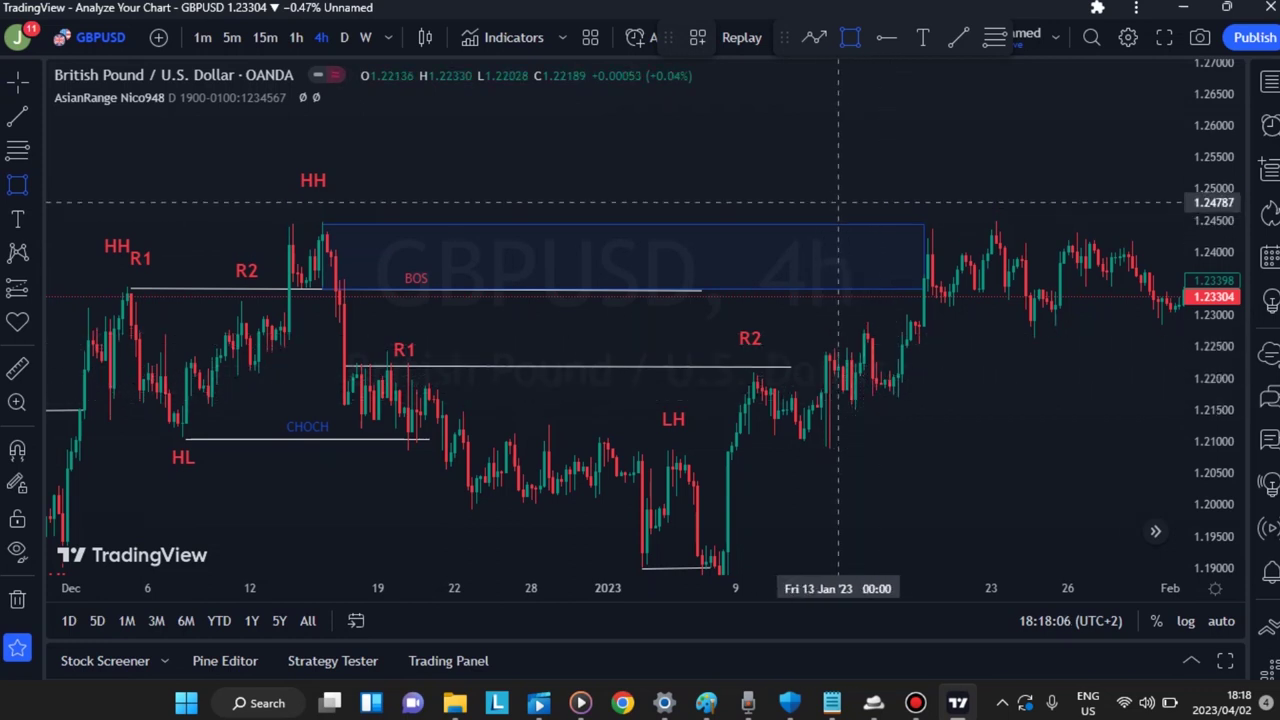
pyautogui.moveTo(838, 202)
pyautogui.mouseDown()
pyautogui.moveTo(943, 202)
pyautogui.moveTo(1094, 343)
pyautogui.moveTo(1069, 429)
pyautogui.moveTo(957, 506)
pyautogui.moveTo(962, 526)
pyautogui.moveTo(936, 566)
pyautogui.mouseUp()
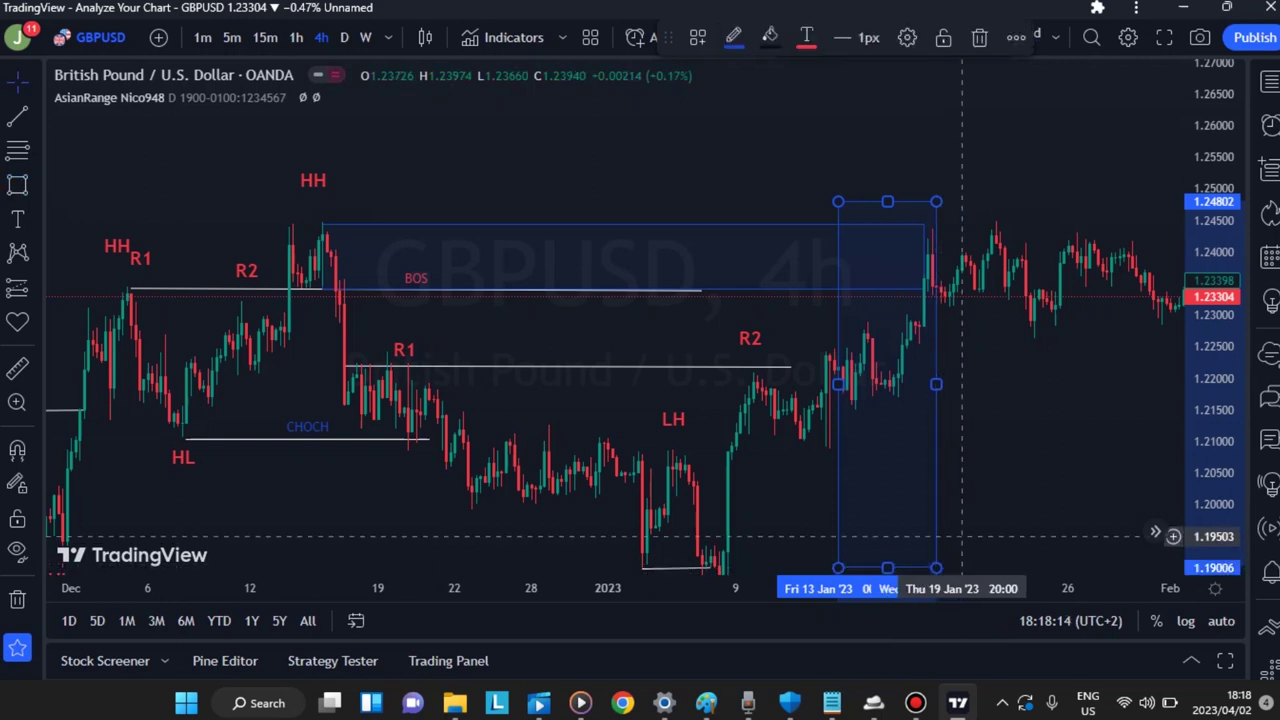
pyautogui.click(961, 534)
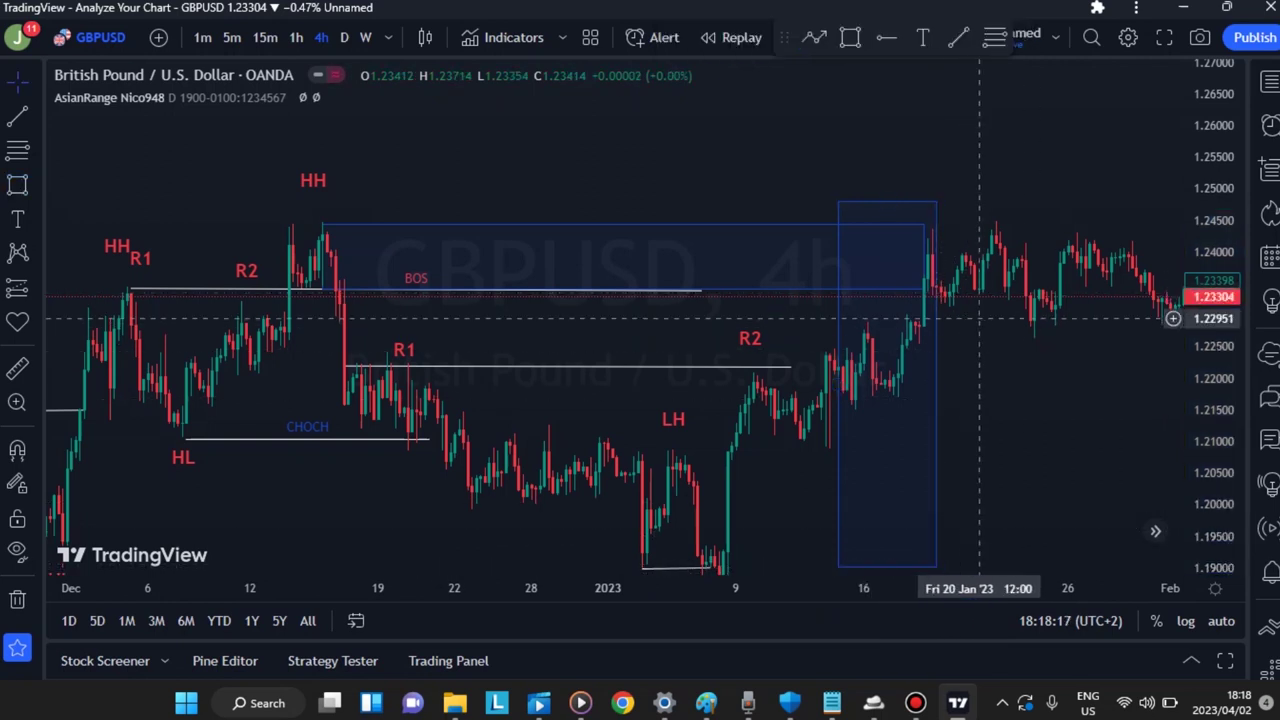
pyautogui.click(838, 203)
# Step: Draw a zigzag path along the price swings from the 12 Jan low at about 1.2105 to the 24 Jan low at 1.22665
pyautogui.click(958, 37)
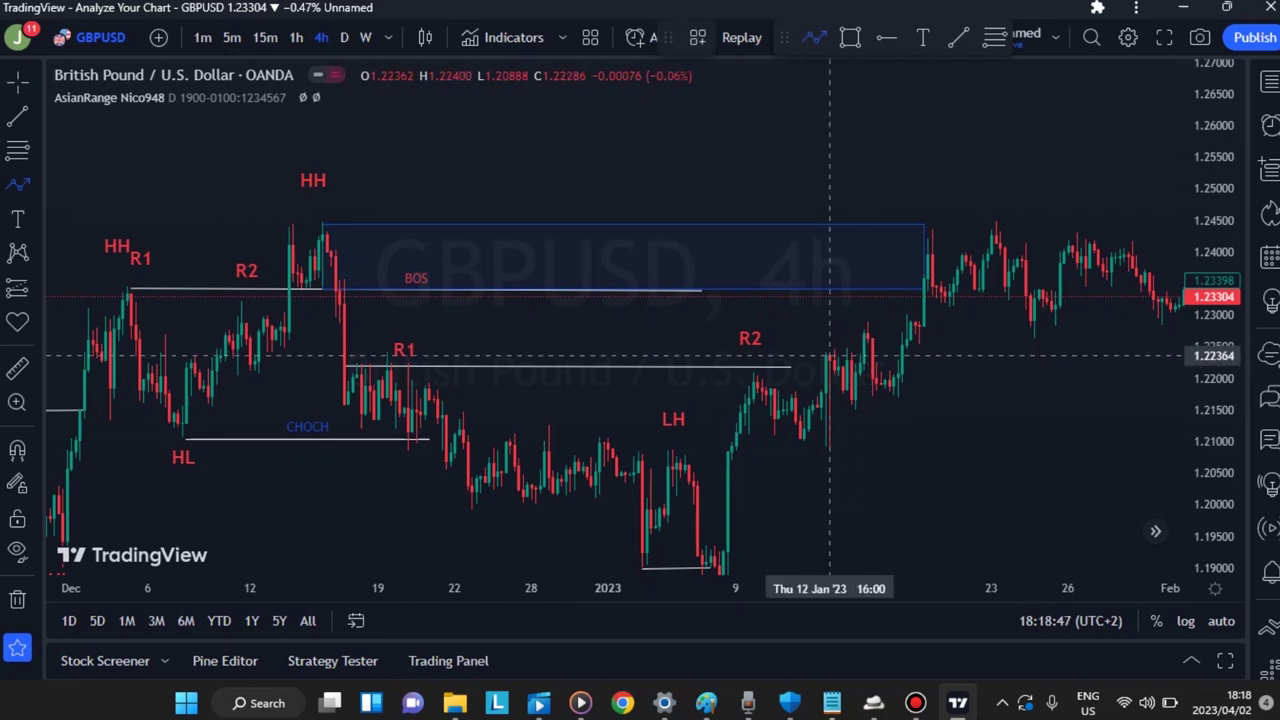
pyautogui.click(829, 438)
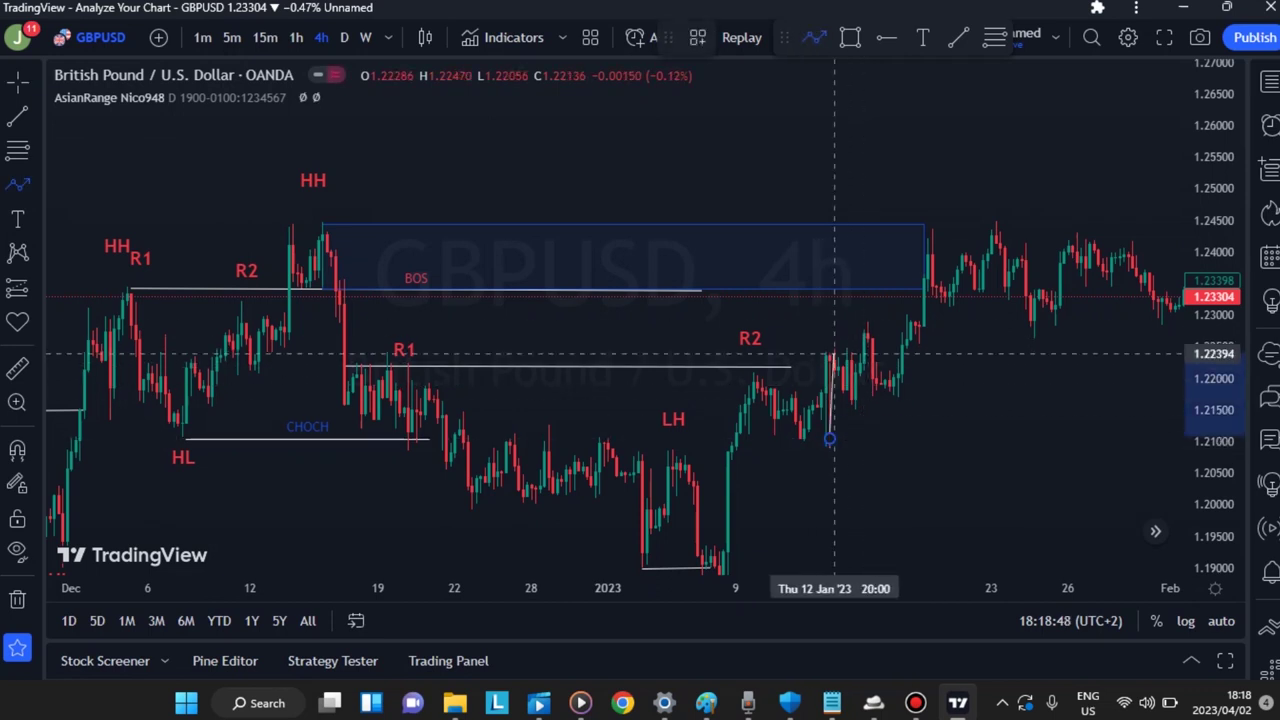
pyautogui.click(834, 354)
pyautogui.click(860, 410)
pyautogui.click(872, 329)
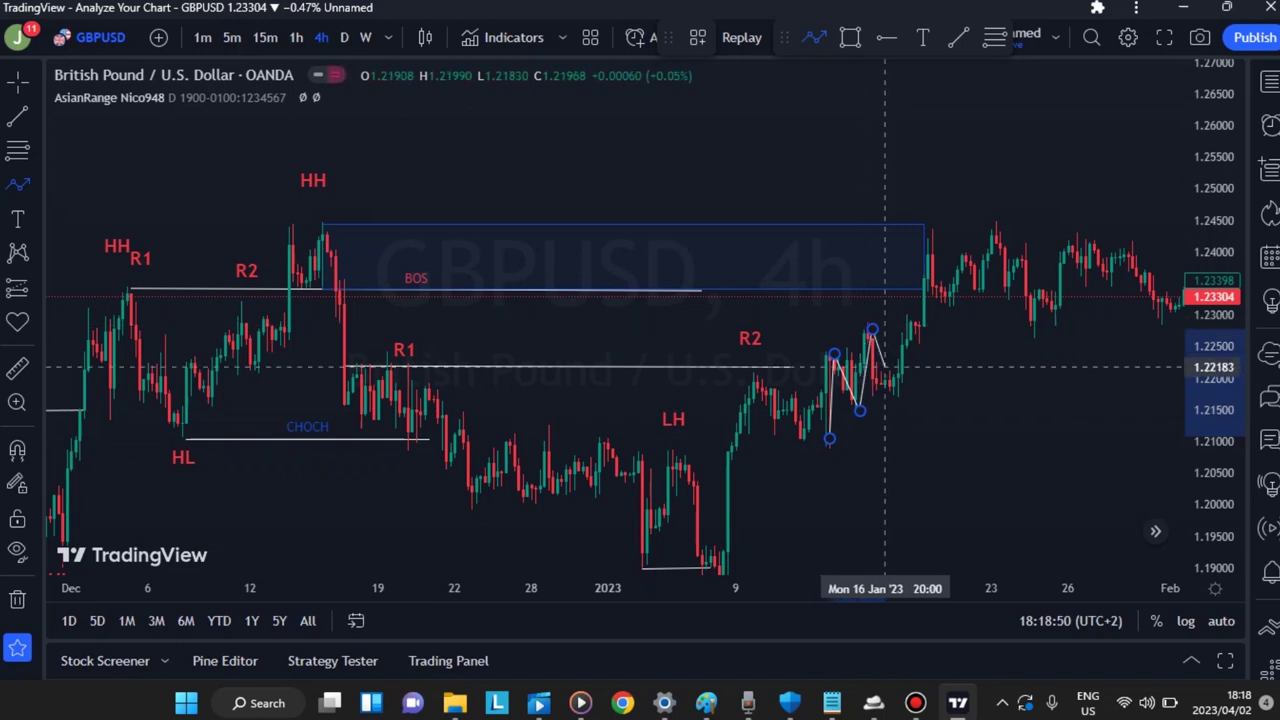
pyautogui.click(898, 358)
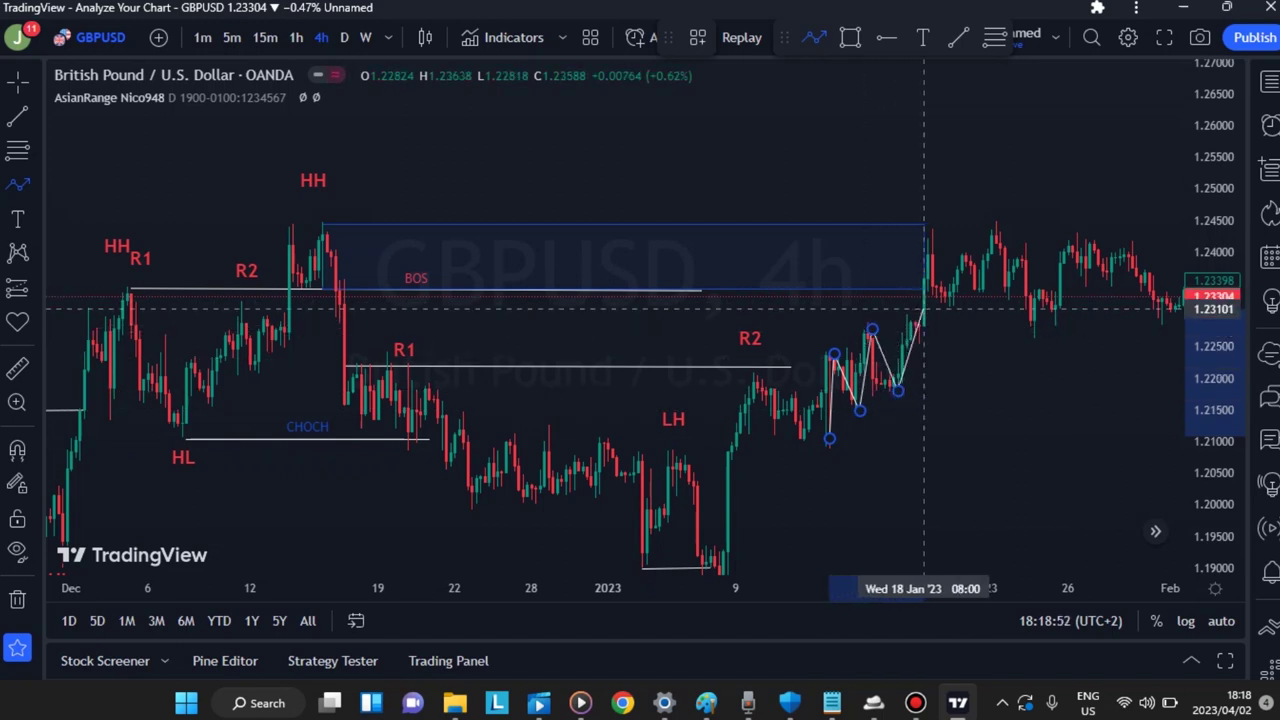
pyautogui.click(924, 326)
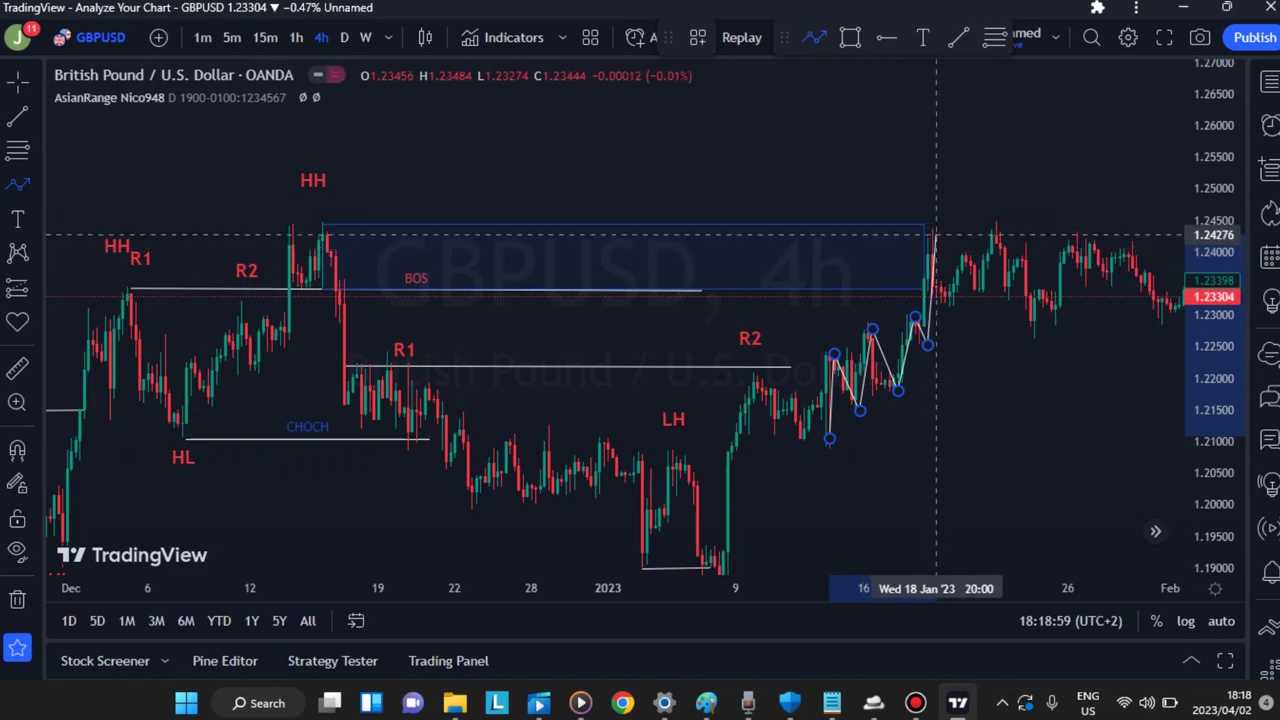
pyautogui.click(935, 236)
pyautogui.click(949, 285)
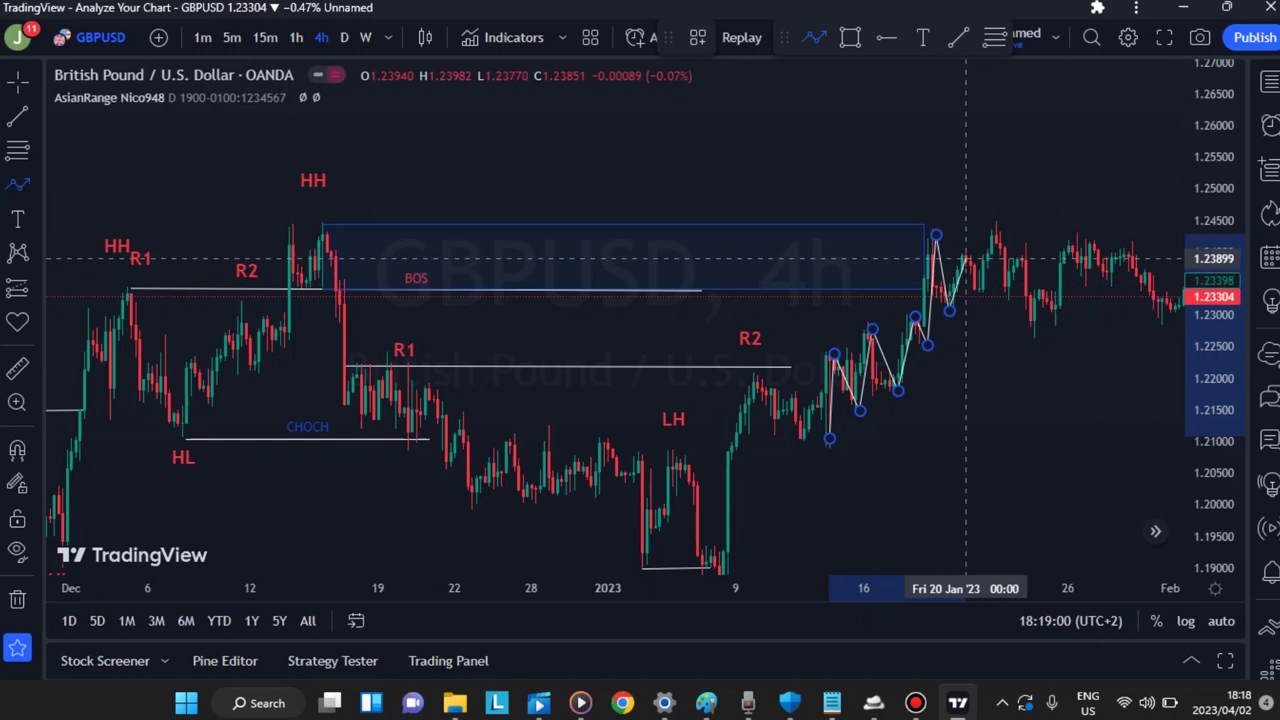
pyautogui.click(966, 259)
pyautogui.click(987, 290)
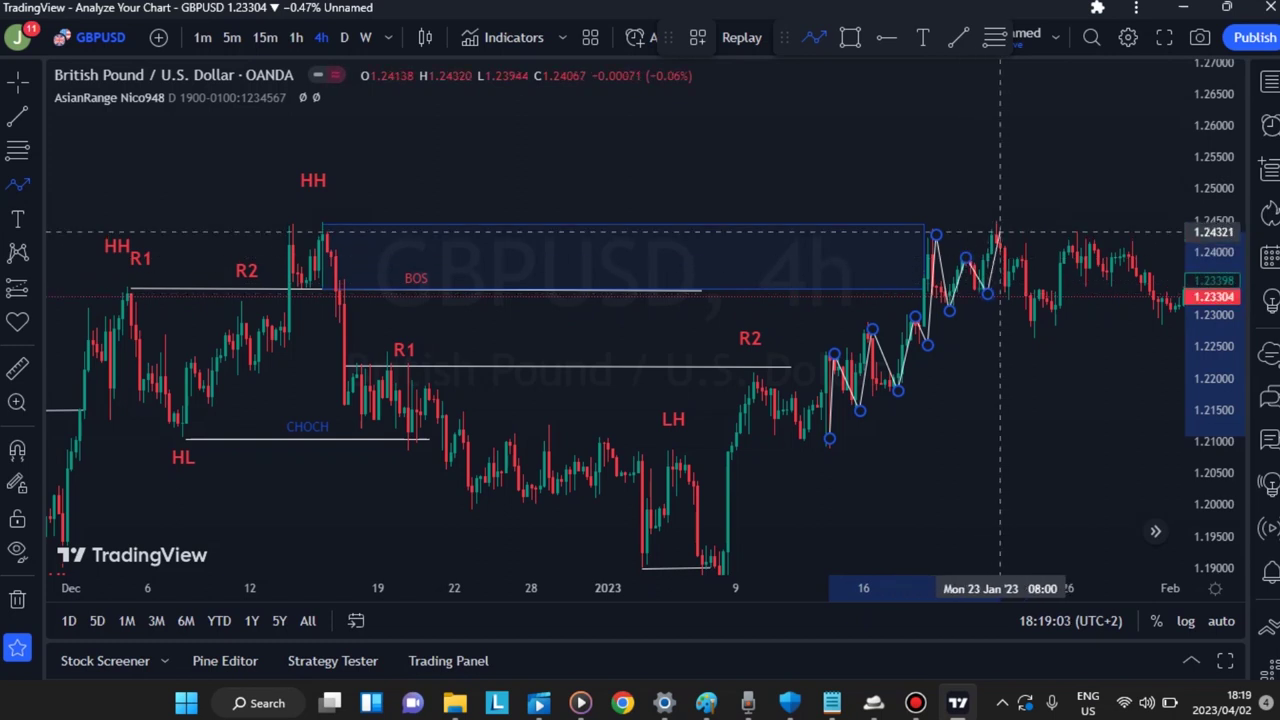
pyautogui.click(999, 233)
pyautogui.click(1039, 337)
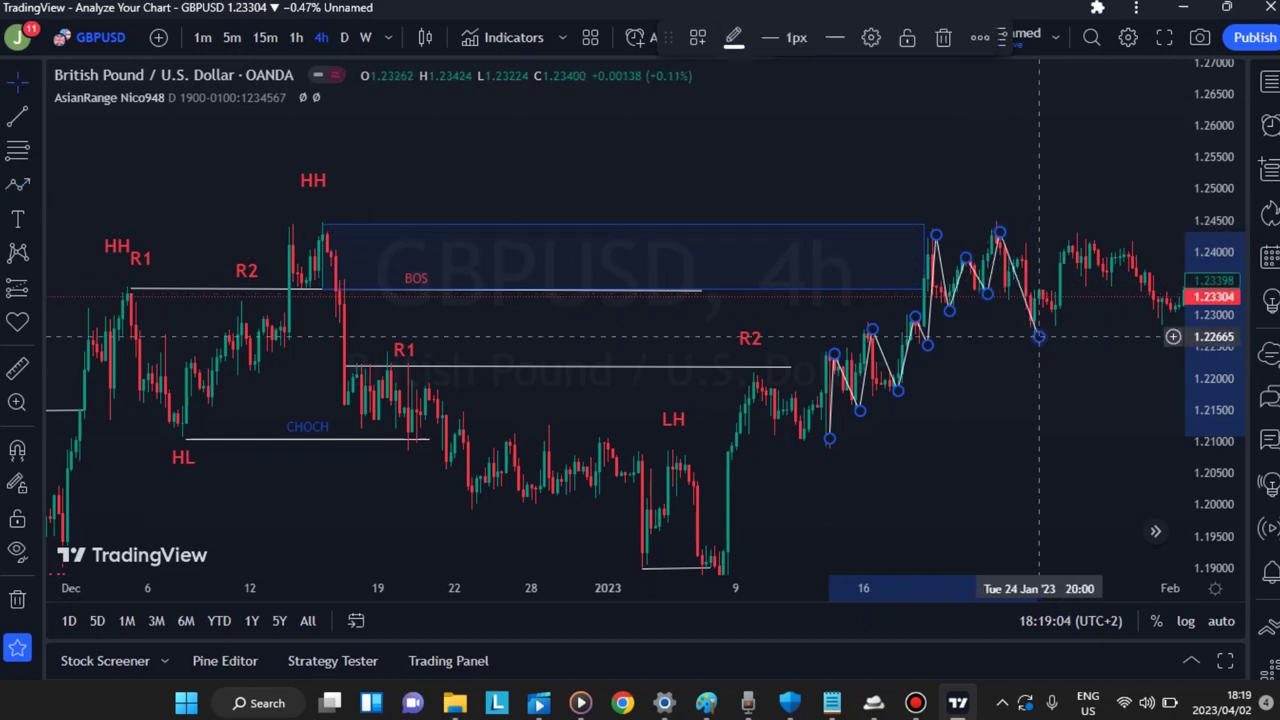
# Step: Draw a horizontal trend line from the 19 Jan low at 1.23056 to the path's final drop on 24 Jan
pyautogui.click(992, 302)
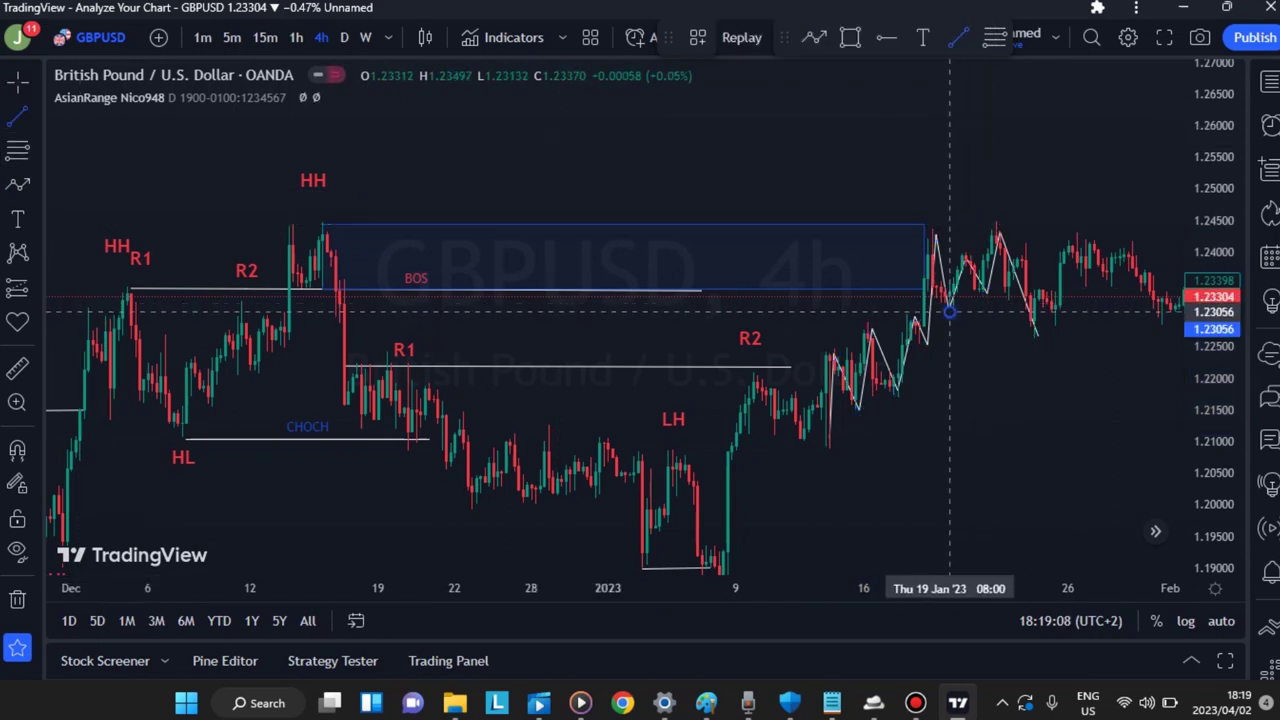
pyautogui.click(950, 312)
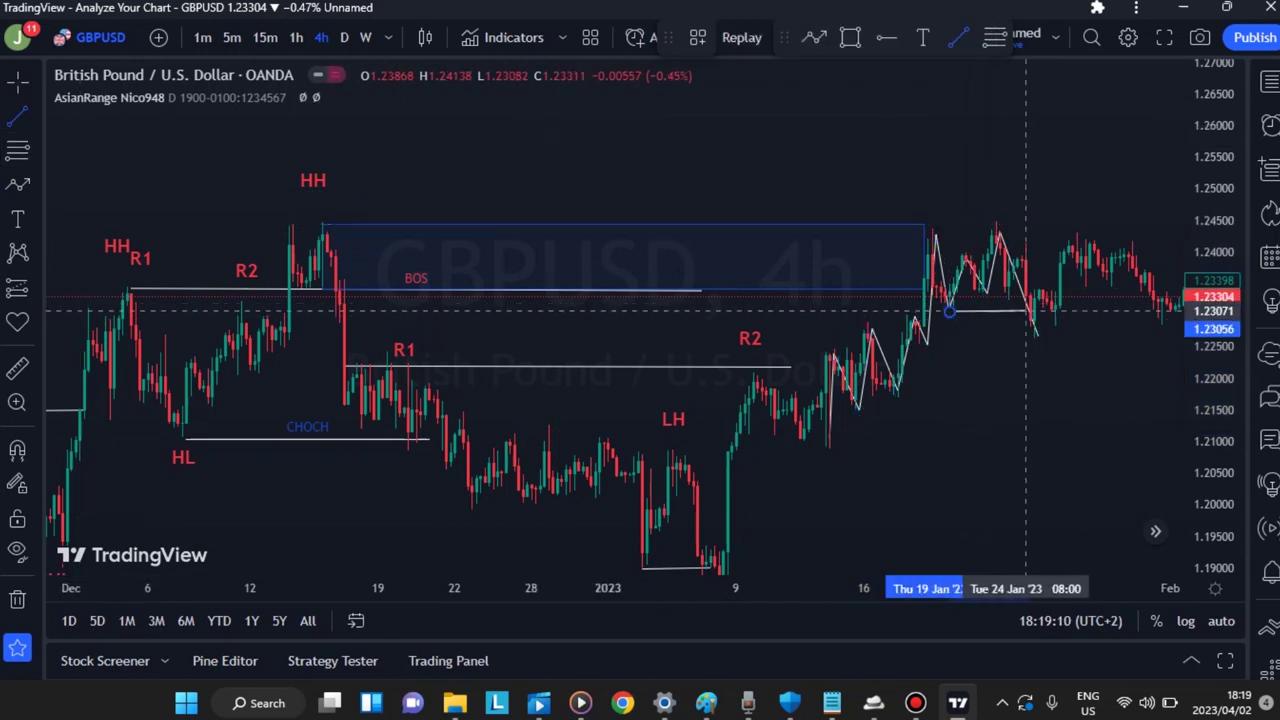
pyautogui.click(1028, 312)
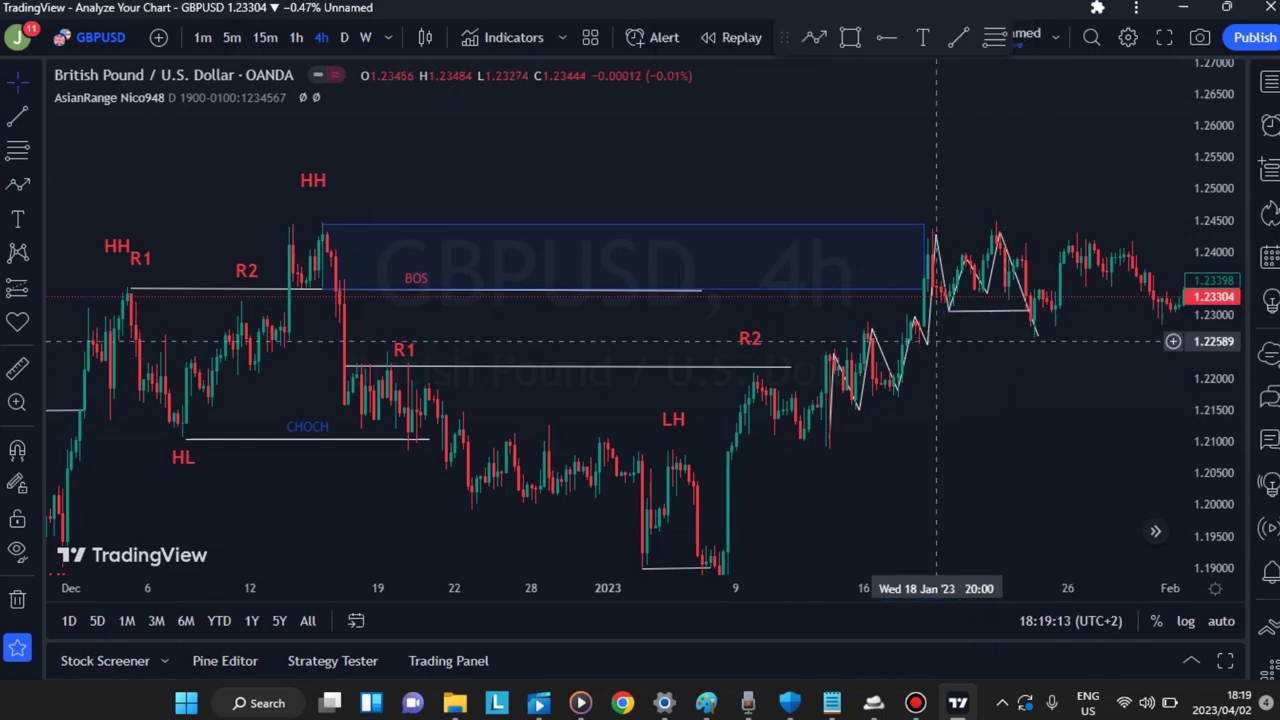
# Step: Delete the zigzag path and the short trend line under the 19 Jan low
pyautogui.moveTo(955, 366); pyautogui.dragTo(863, 373)
pyautogui.click(853, 352)
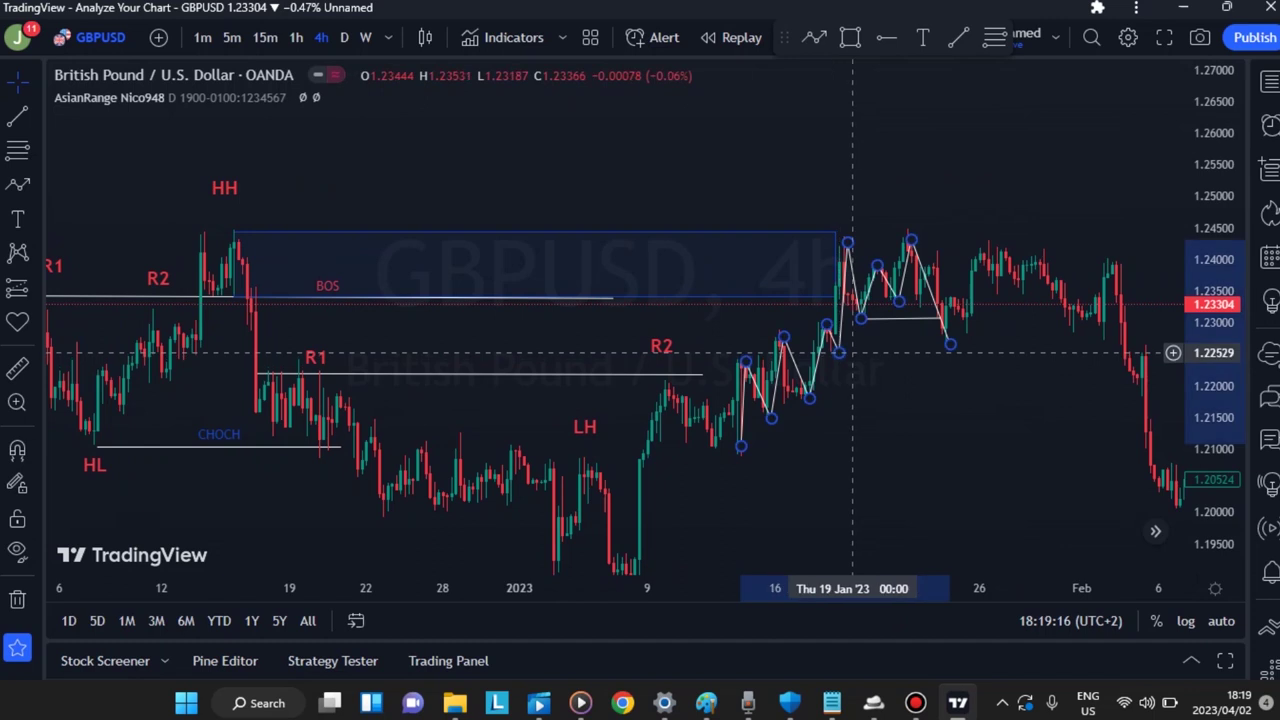
pyautogui.press('Delete')
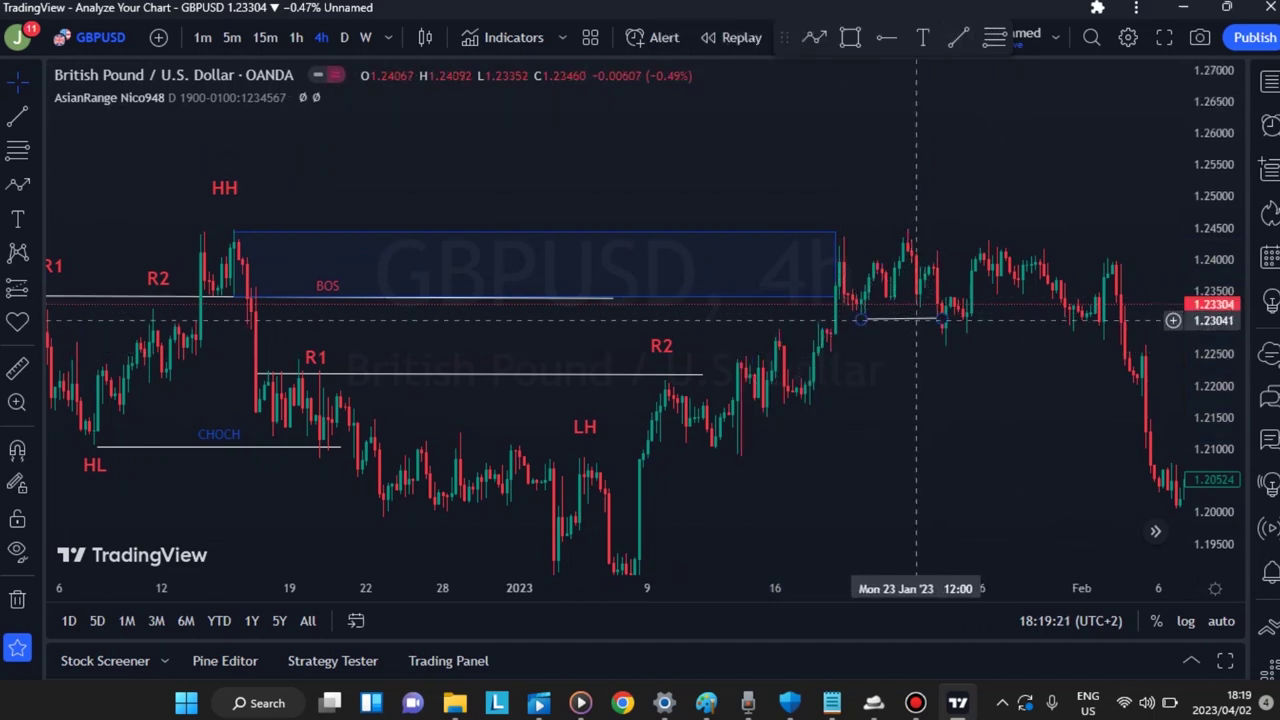
pyautogui.press('Delete')
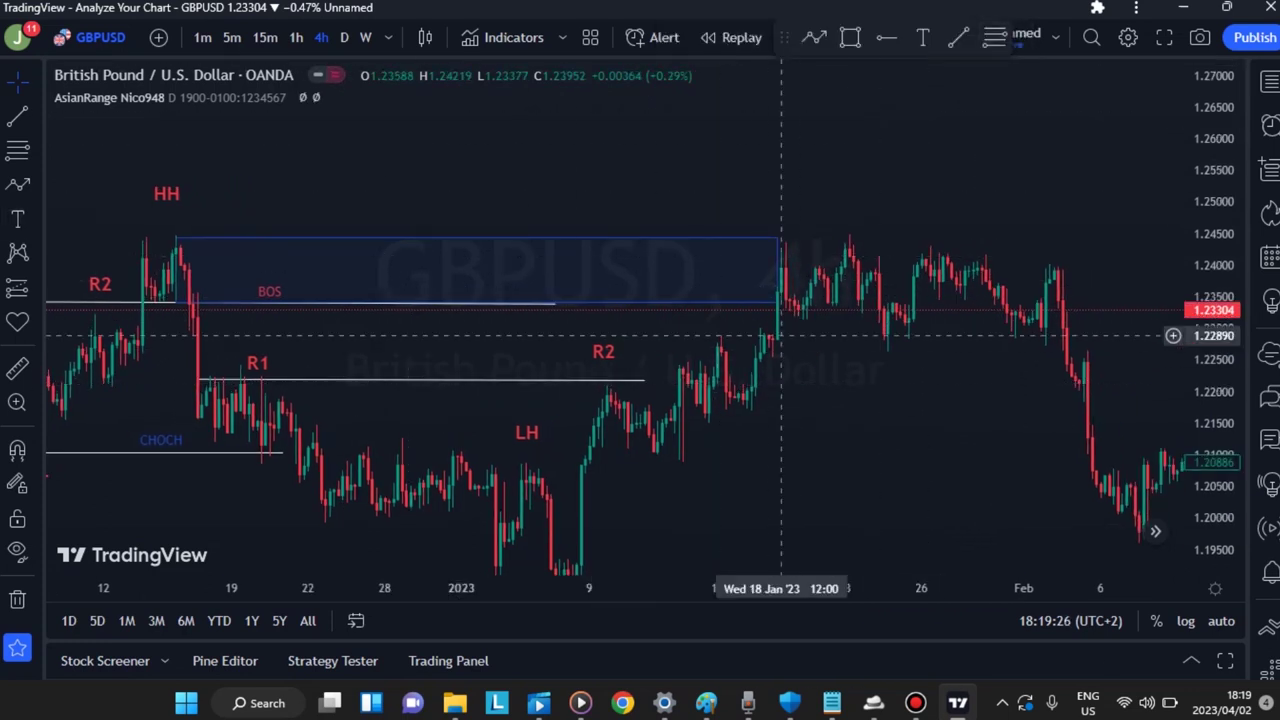
# Step: Draw a simpler zigzag path through the main swings from 16 Jan at about 1.227 to the 24 Jan low
pyautogui.click(17, 184)
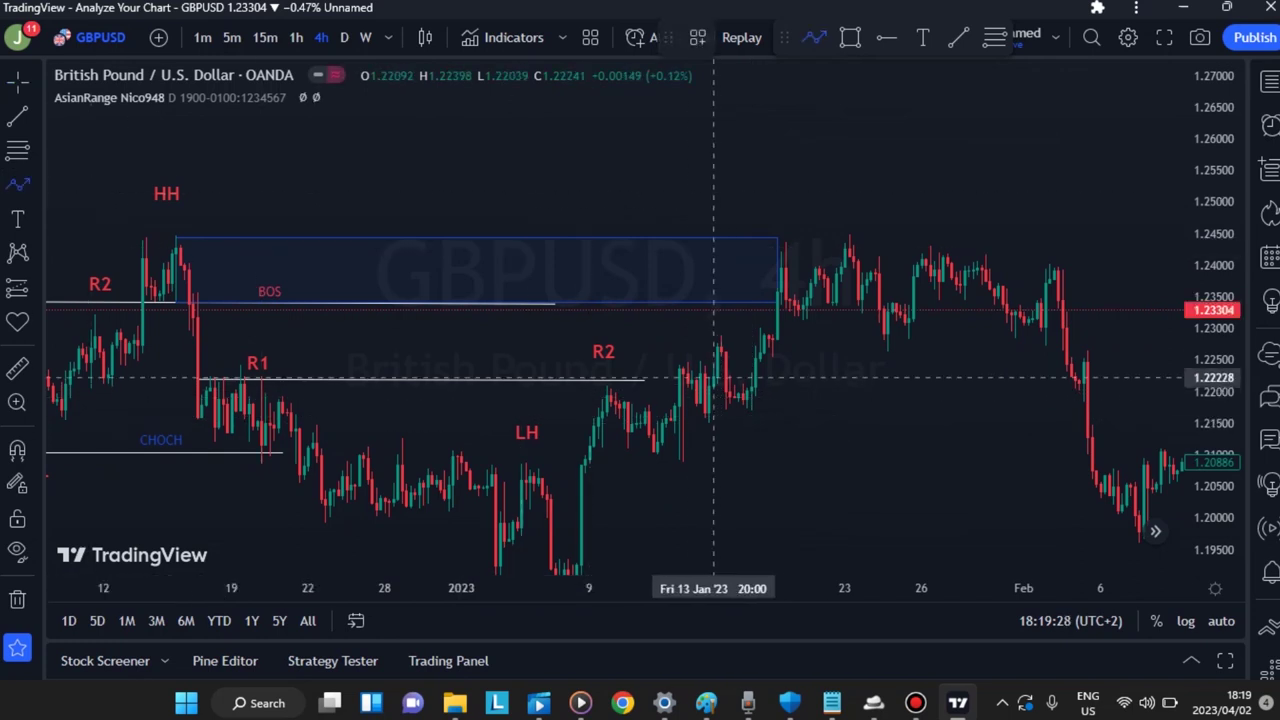
pyautogui.click(717, 347)
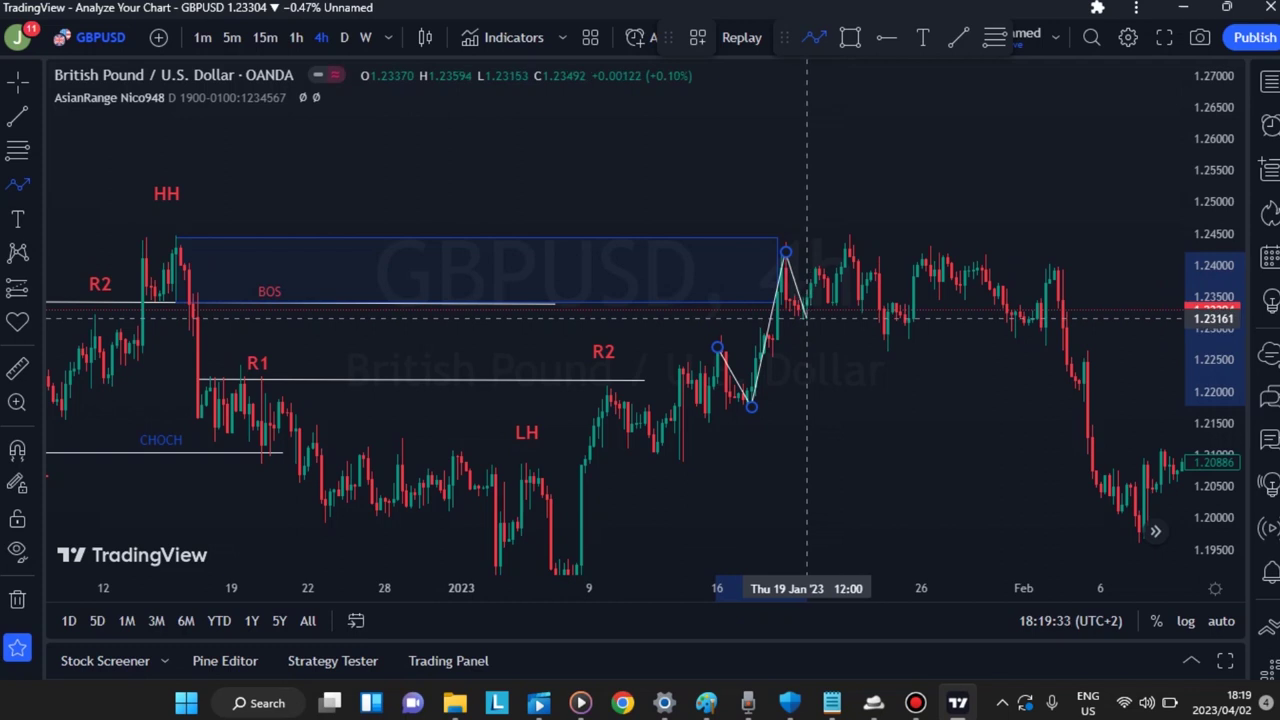
pyautogui.click(807, 318)
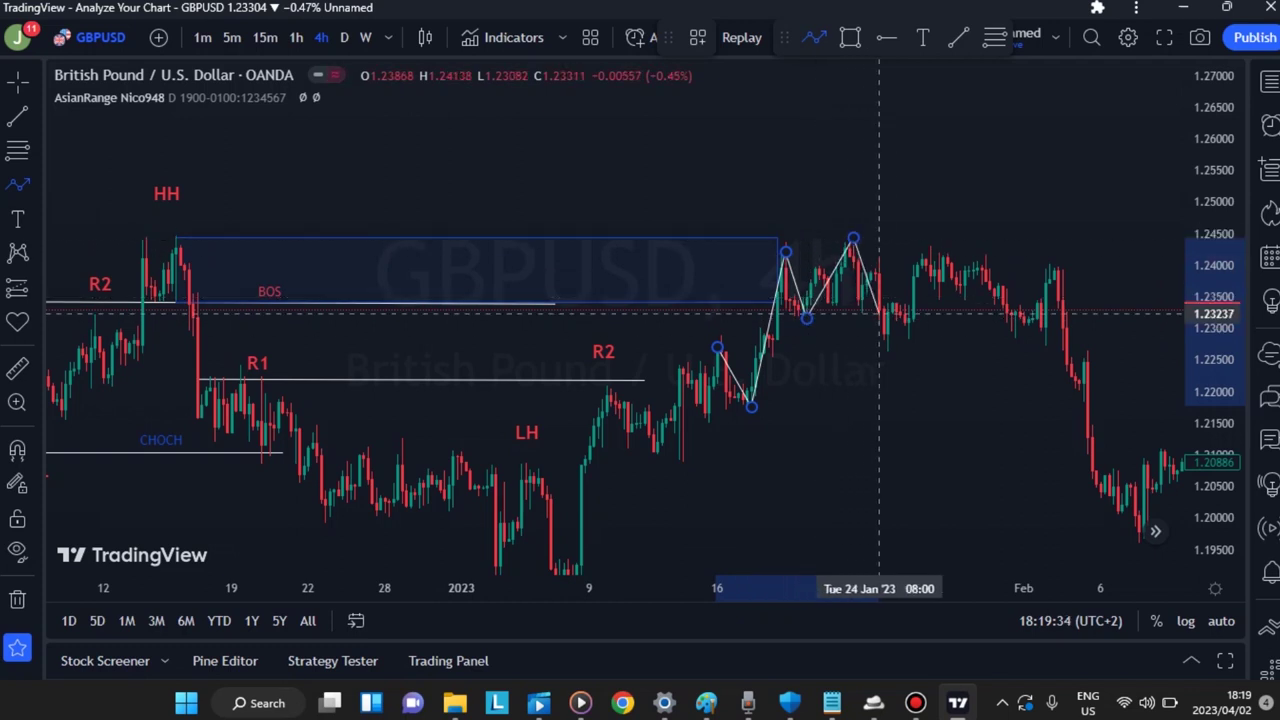
pyautogui.click(887, 348)
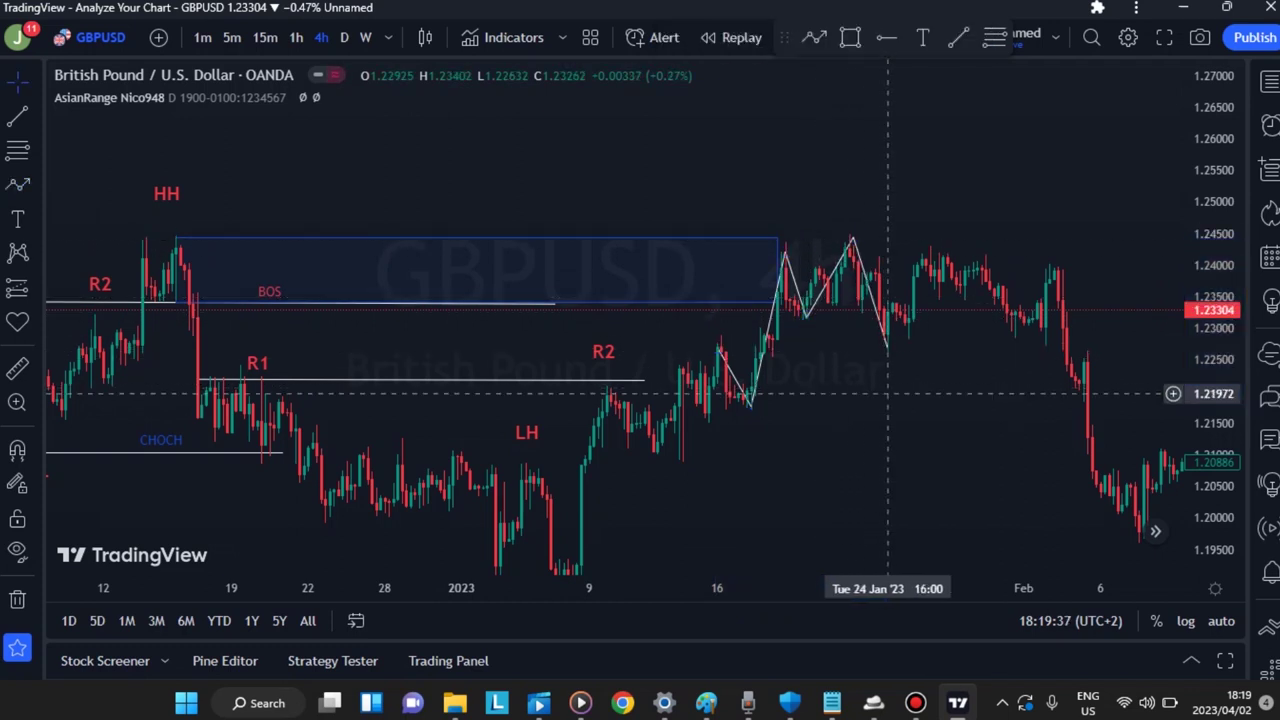
# Step: Delete the simplified zigzag path over the mid-January swings
pyautogui.moveTo(857, 397); pyautogui.dragTo(817, 403)
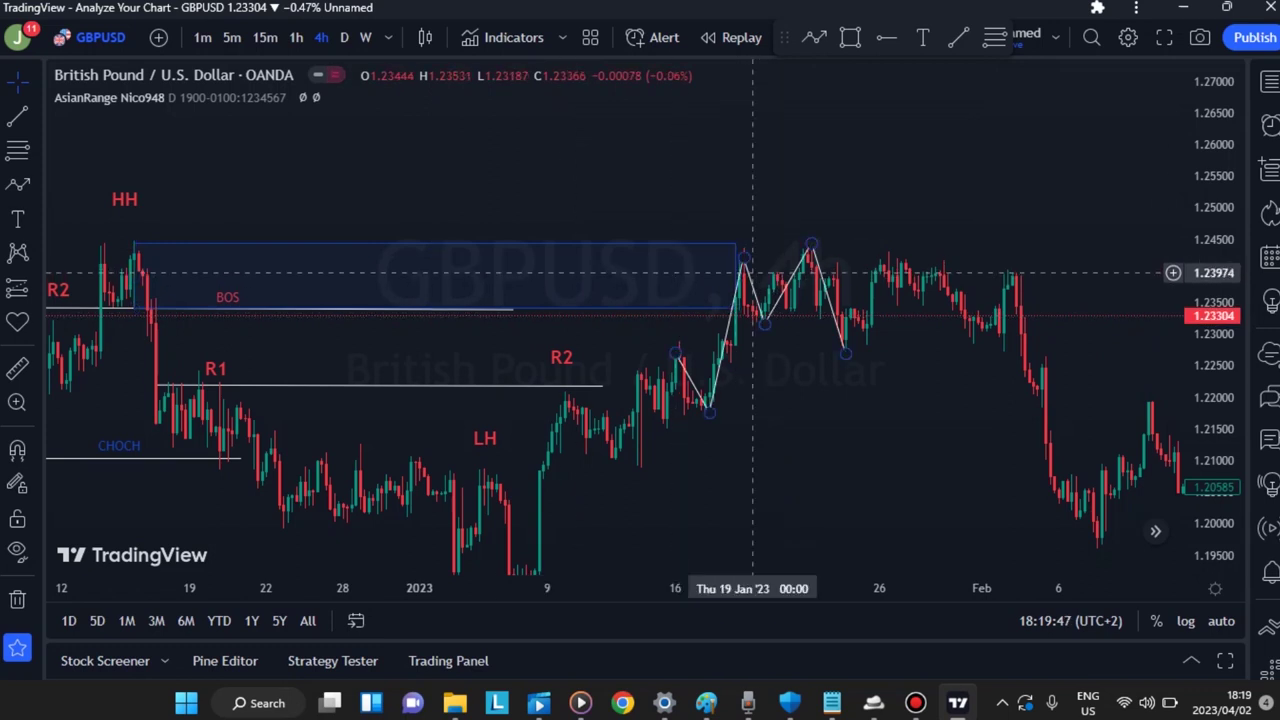
pyautogui.click(768, 316)
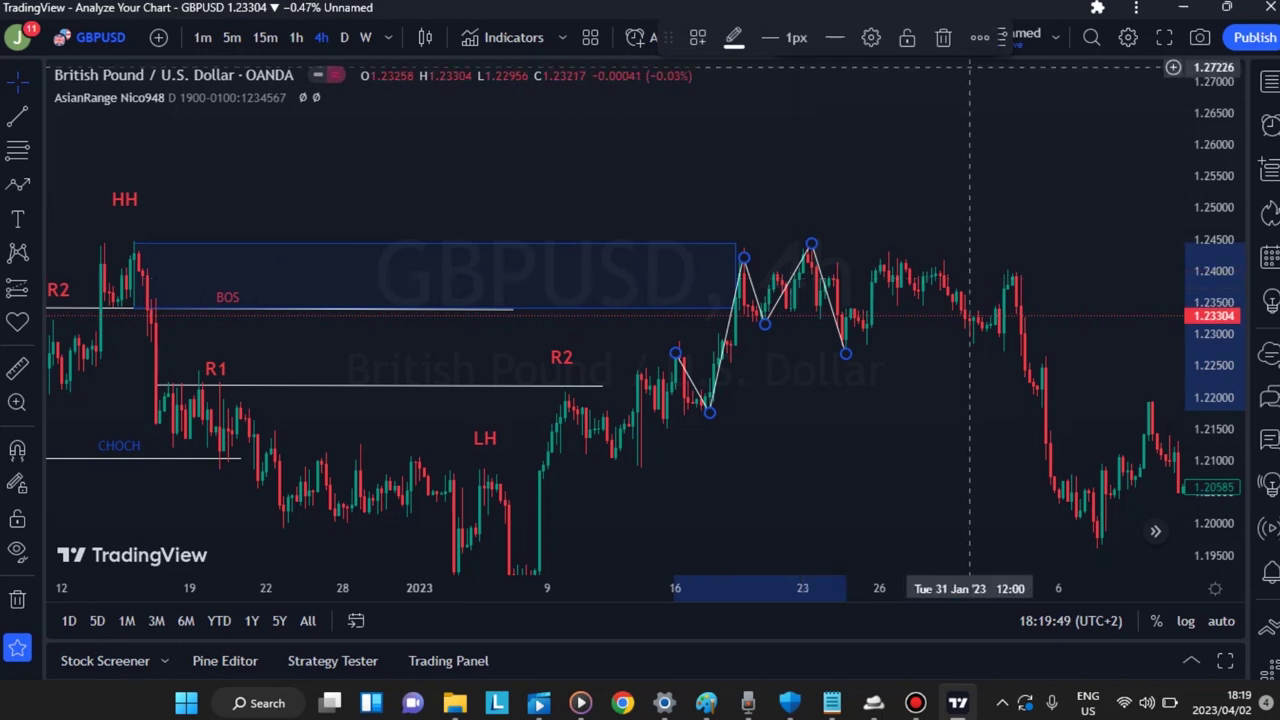
pyautogui.press('Delete')
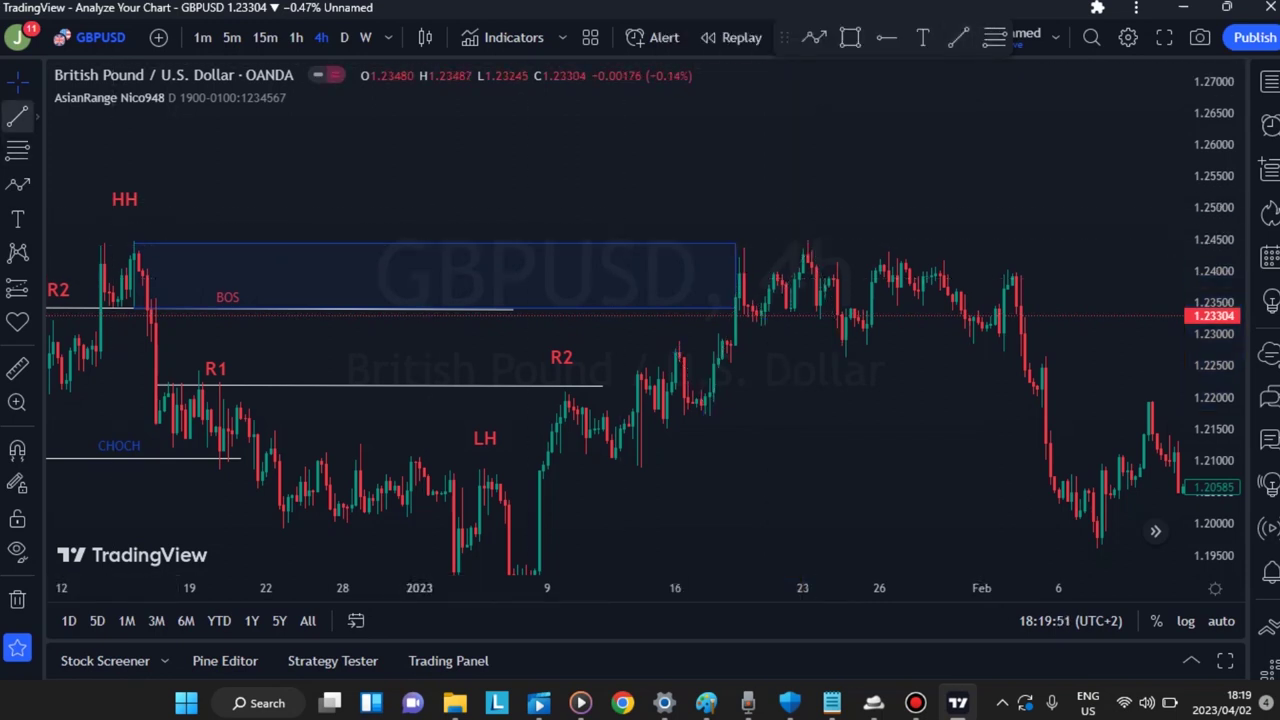
# Step: Draw a trend line across the January highs from 18 Jan at 1.24020 to 24 Jan at 1.23989
pyautogui.click(17, 115)
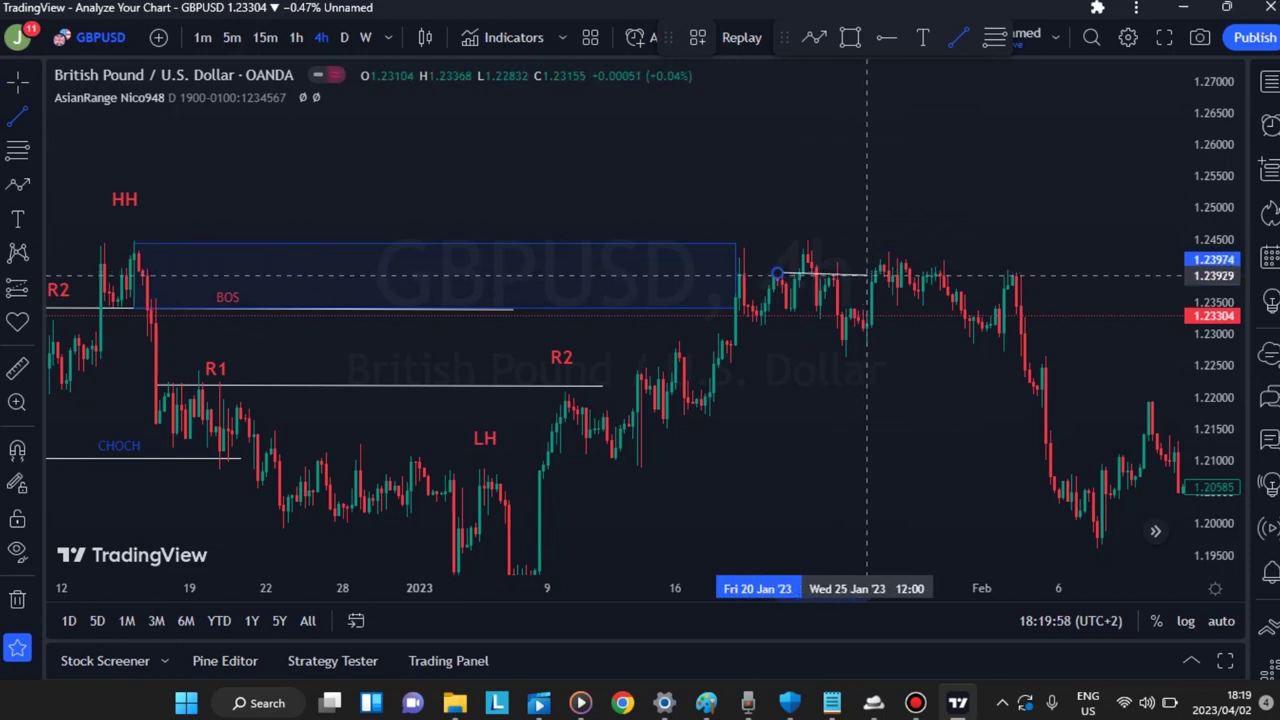
pyautogui.click(866, 273)
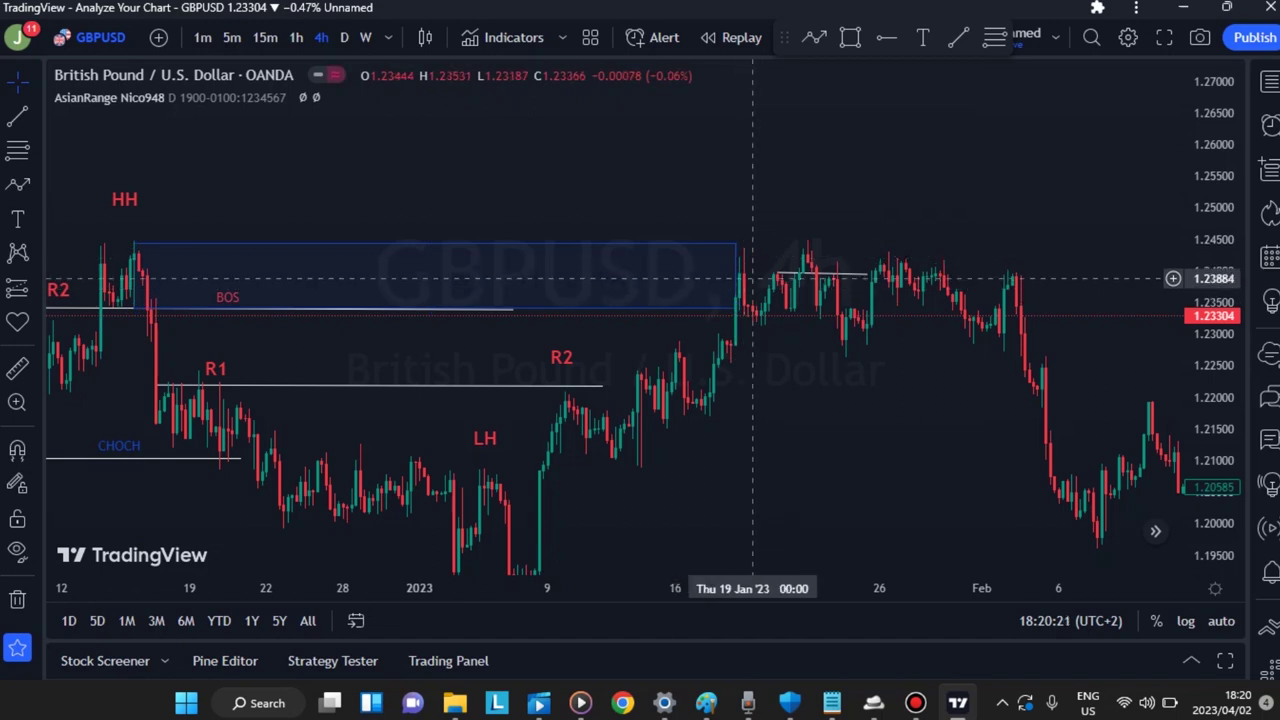
pyautogui.moveTo(782, 273); pyautogui.dragTo(773, 272)
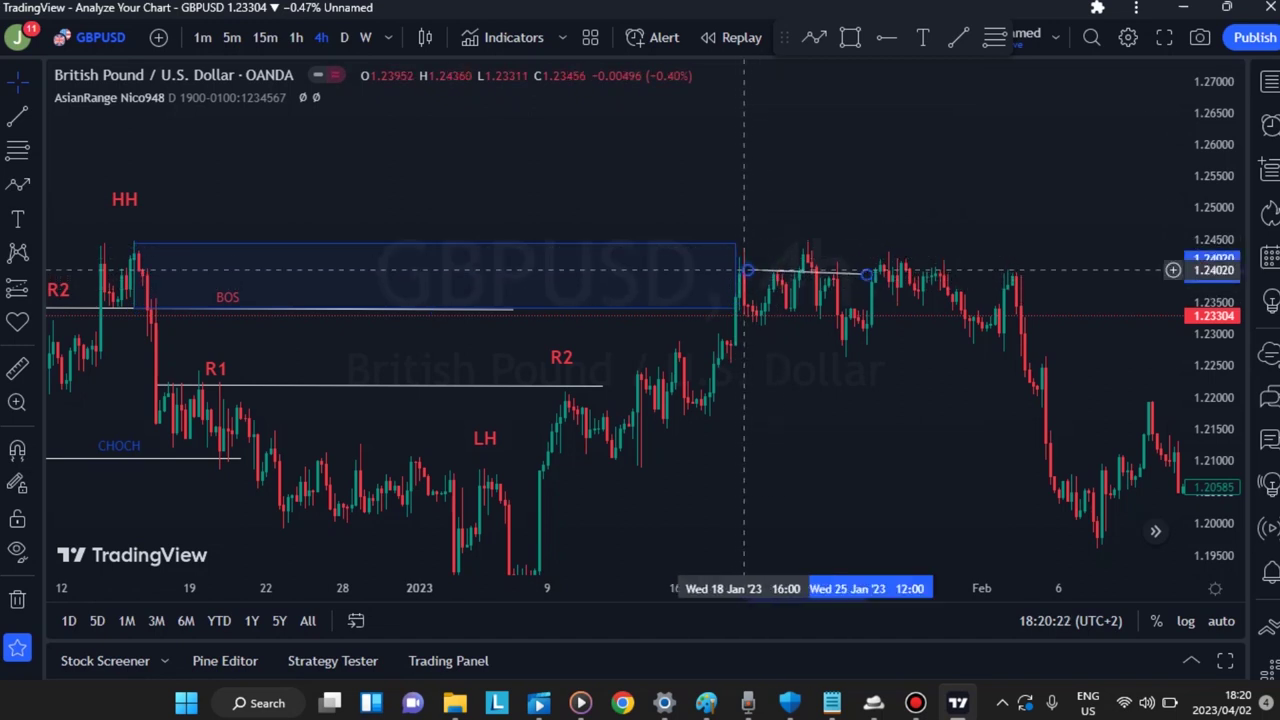
pyautogui.click(740, 270)
pyautogui.click(866, 272)
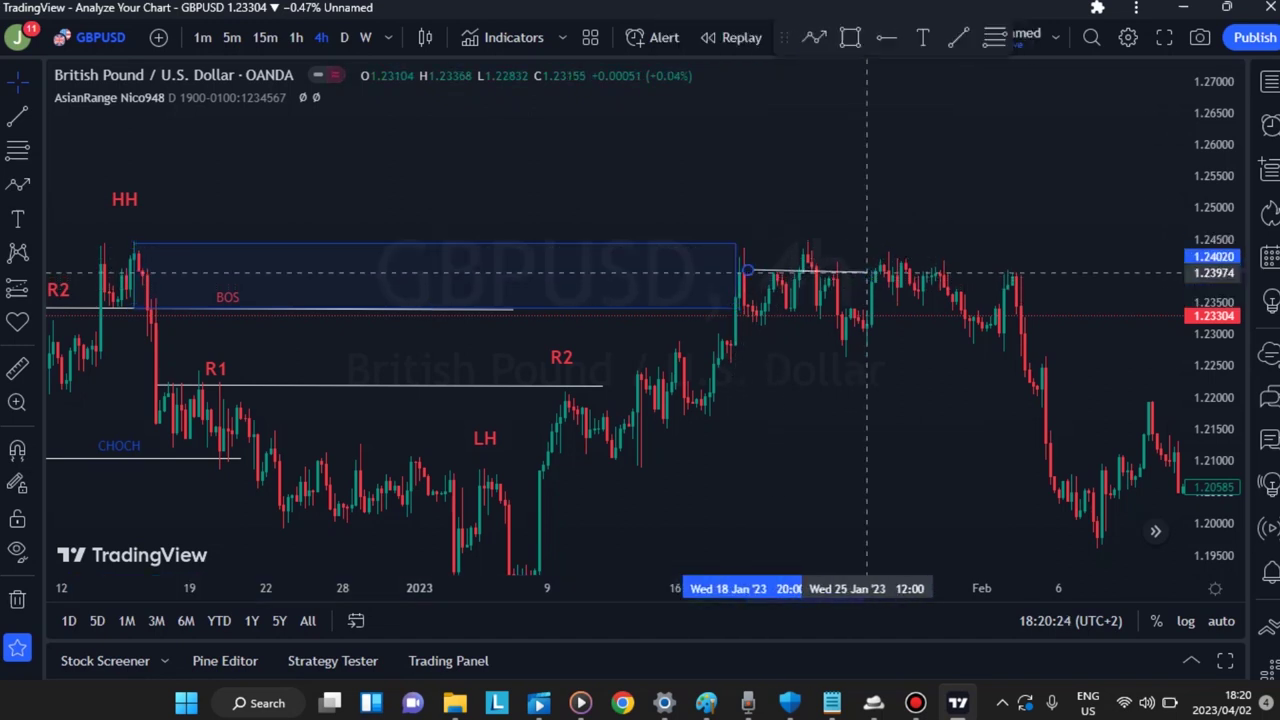
# Step: Move the trend line's left end to 18 Jan at 1.23970 and extend its right end to about 25 Jan near 1.2394
pyautogui.moveTo(1212, 470); pyautogui.dragTo(1212, 341)
pyautogui.scroll(7, 878, 363)
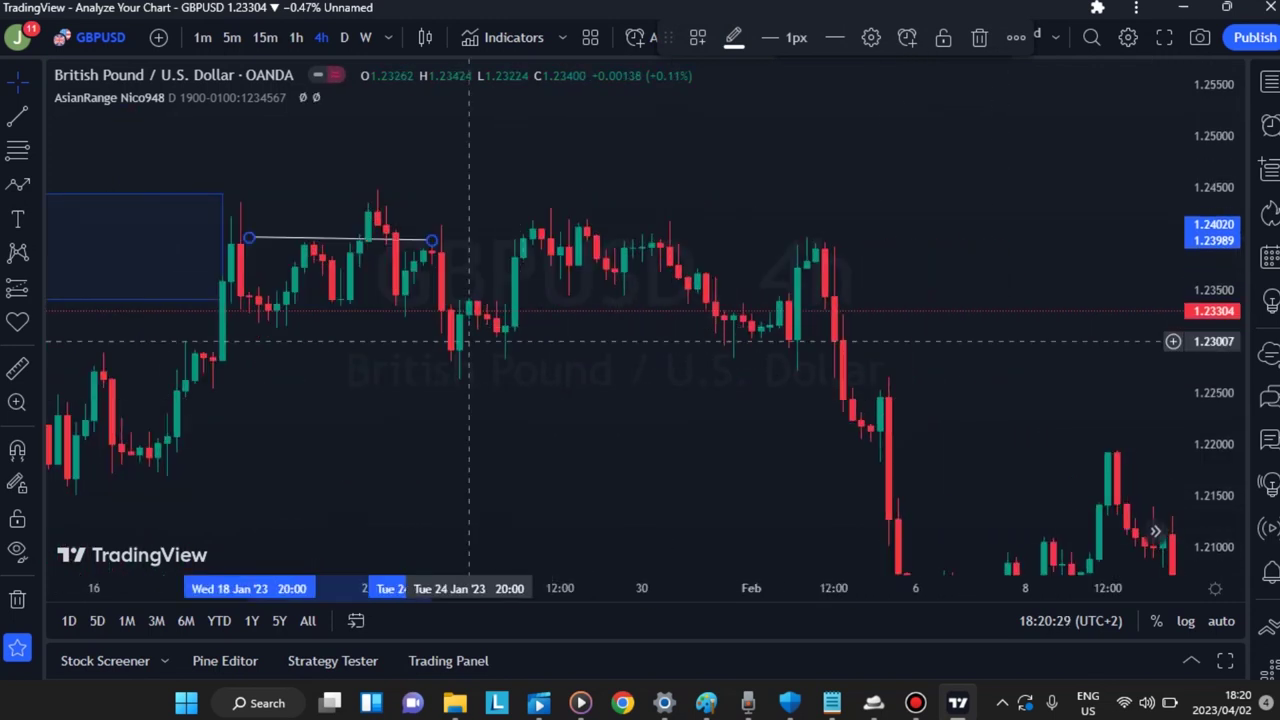
pyautogui.click(405, 370)
pyautogui.moveTo(405, 370); pyautogui.dragTo(660, 395)
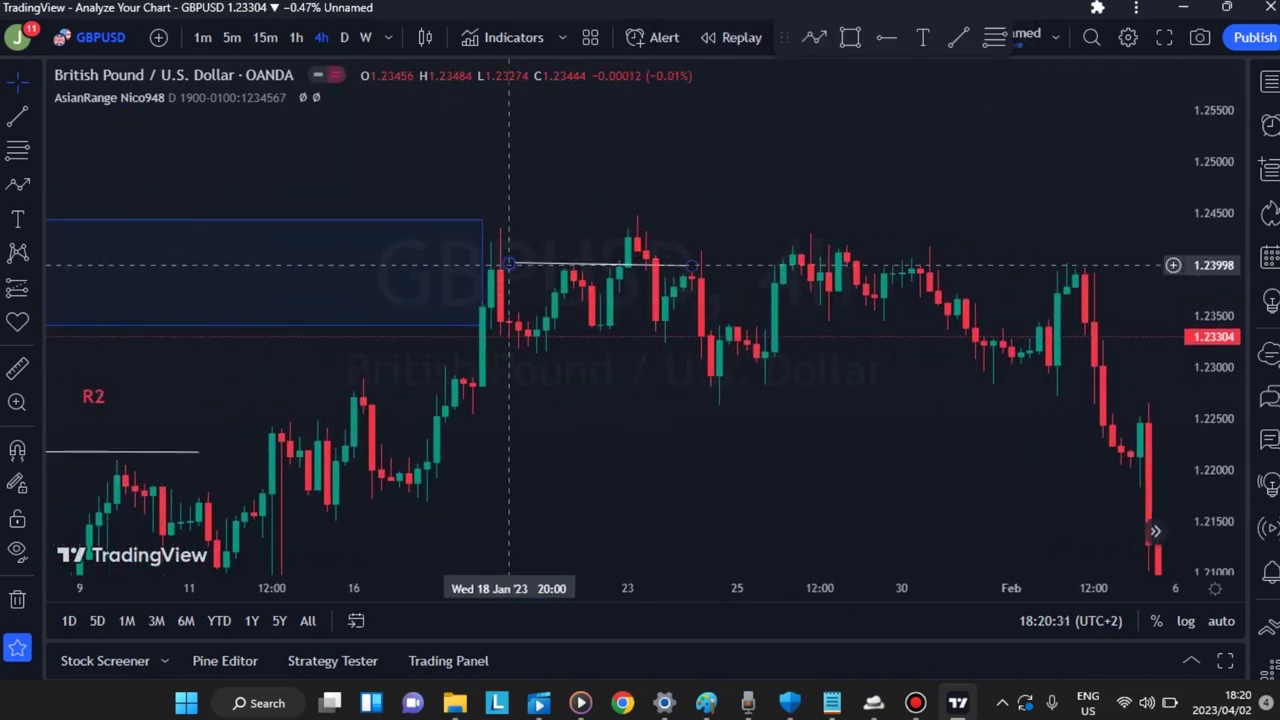
pyautogui.click(509, 265)
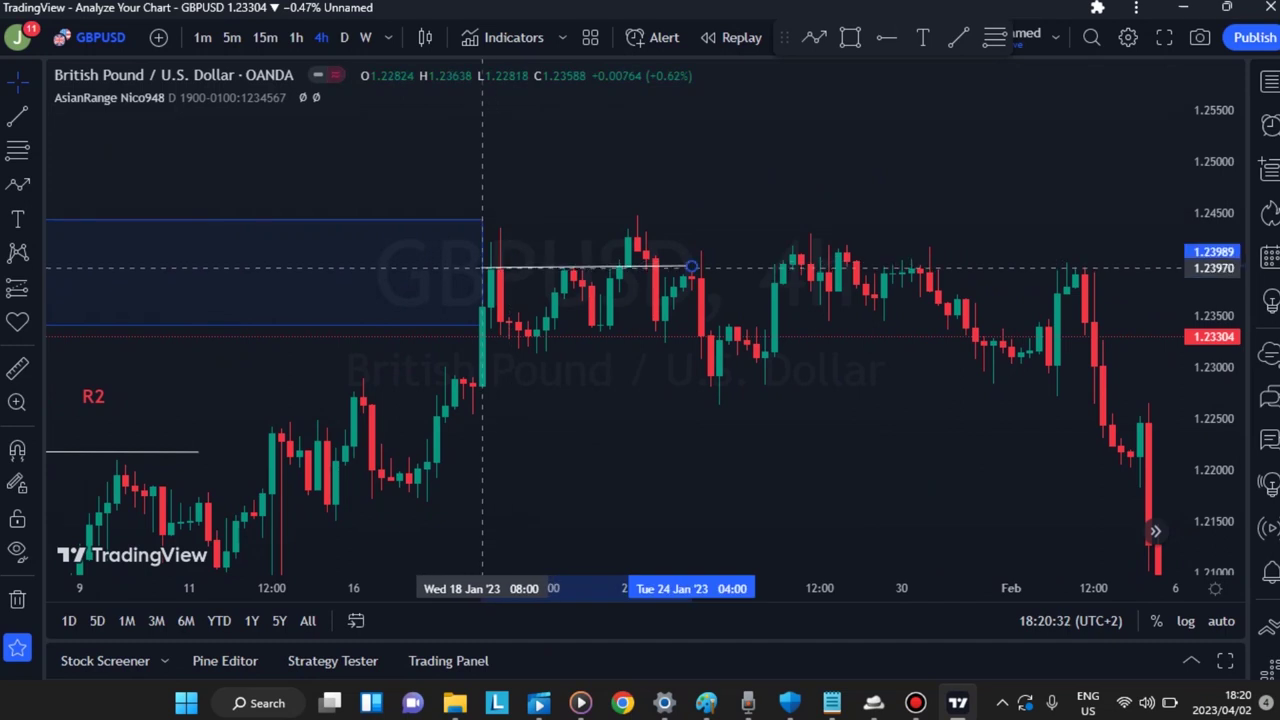
pyautogui.click(482, 268)
pyautogui.moveTo(691, 267); pyautogui.dragTo(711, 268)
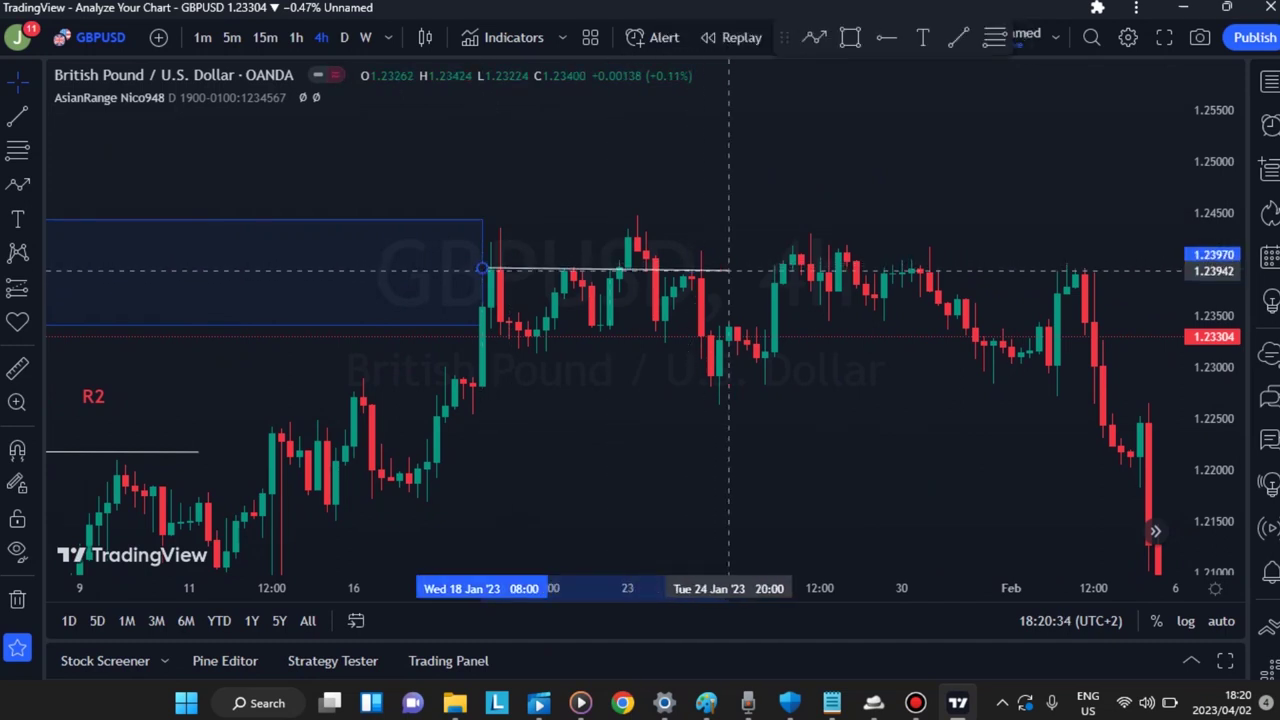
# Step: Draw a Fib Retracement from 23 Jan at 1.24332 to 26 Jan at 1.23980 beside the highest candles
pyautogui.click(627, 359)
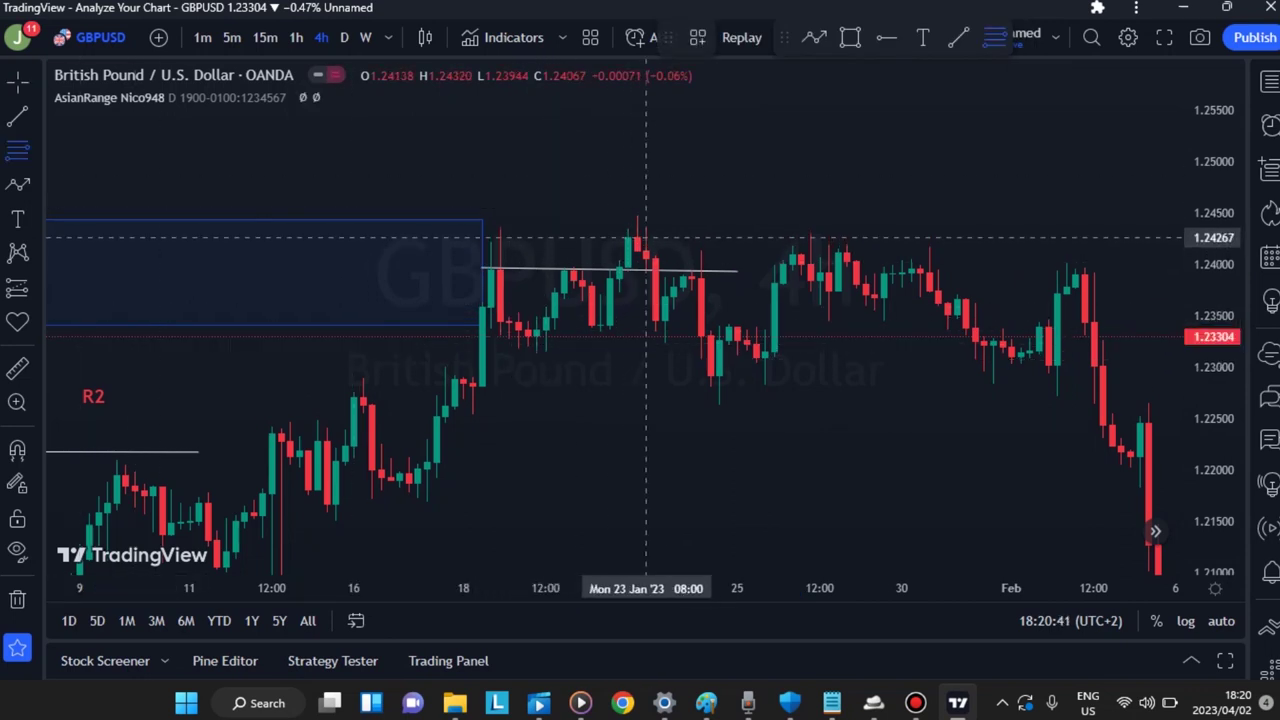
pyautogui.moveTo(646, 231)
pyautogui.mouseDown()
pyautogui.moveTo(700, 270)
pyautogui.moveTo(820, 270)
pyautogui.mouseUp()
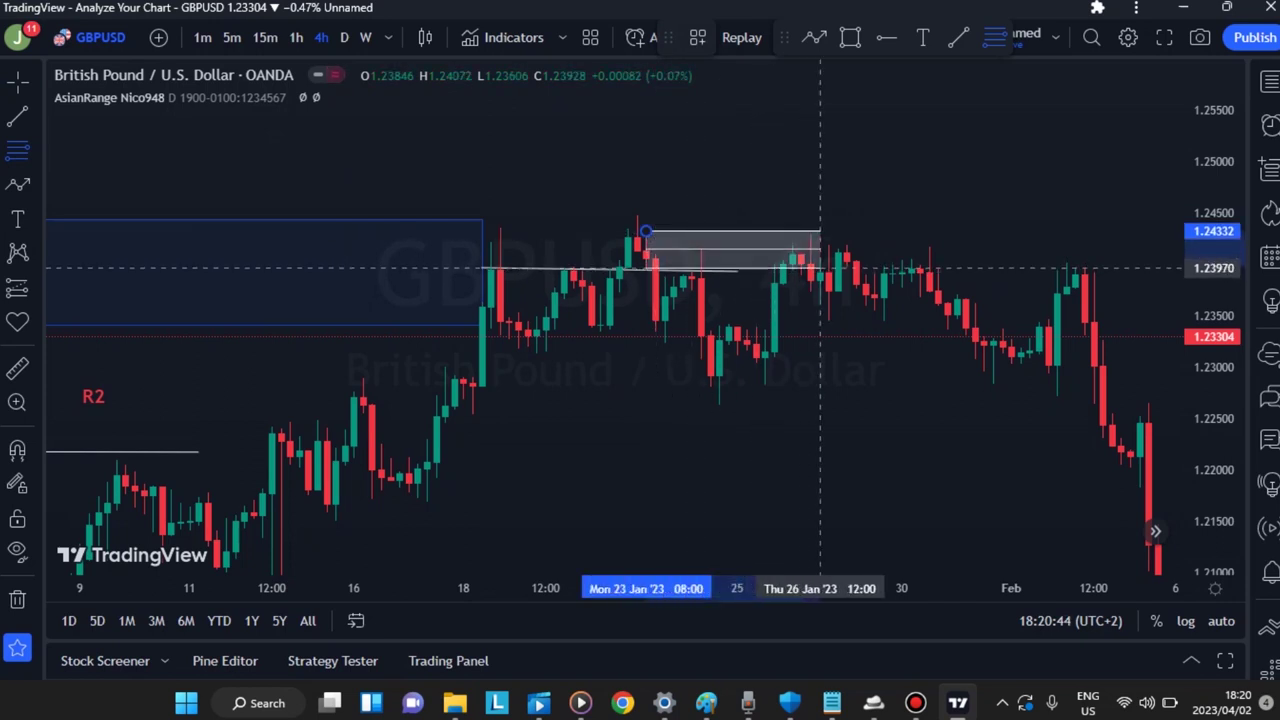
# Step: Sketch a path from 23 Jan near 1.2410 down to about 1.2268, up to about 1.2420, and down to about 1.2194 on 30 Jan
pyautogui.click(17, 184)
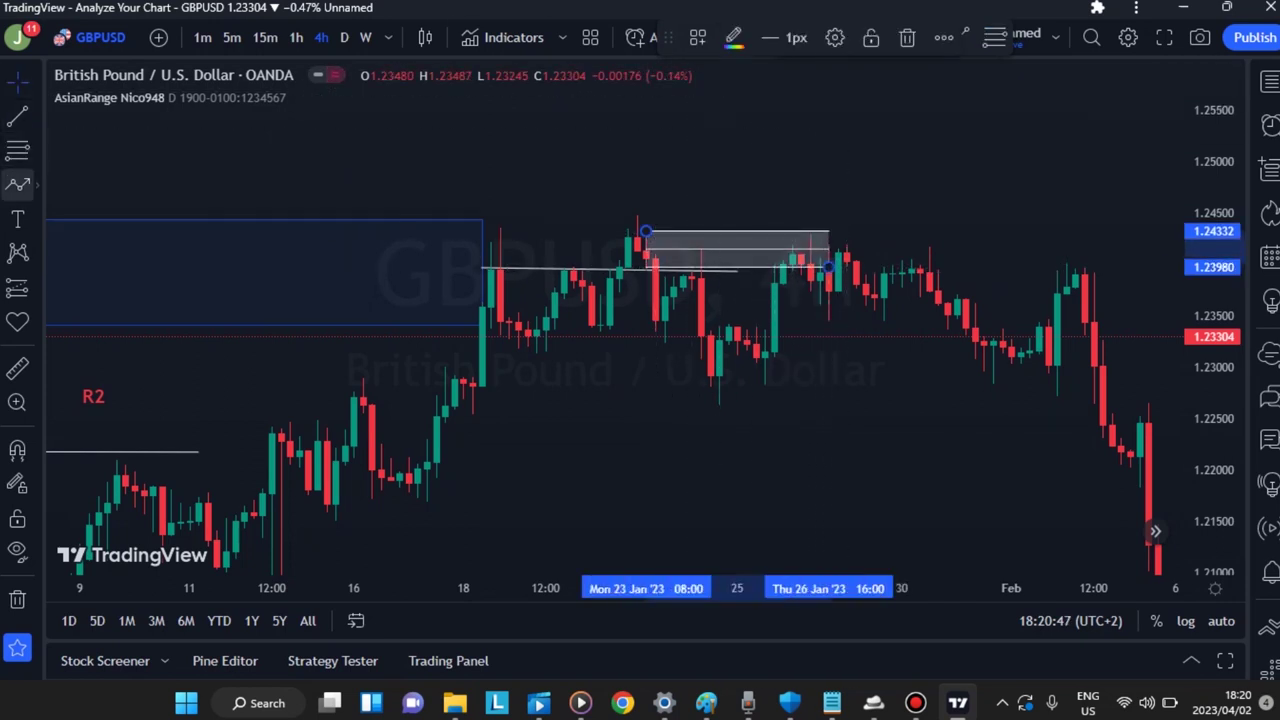
pyautogui.click(652, 255)
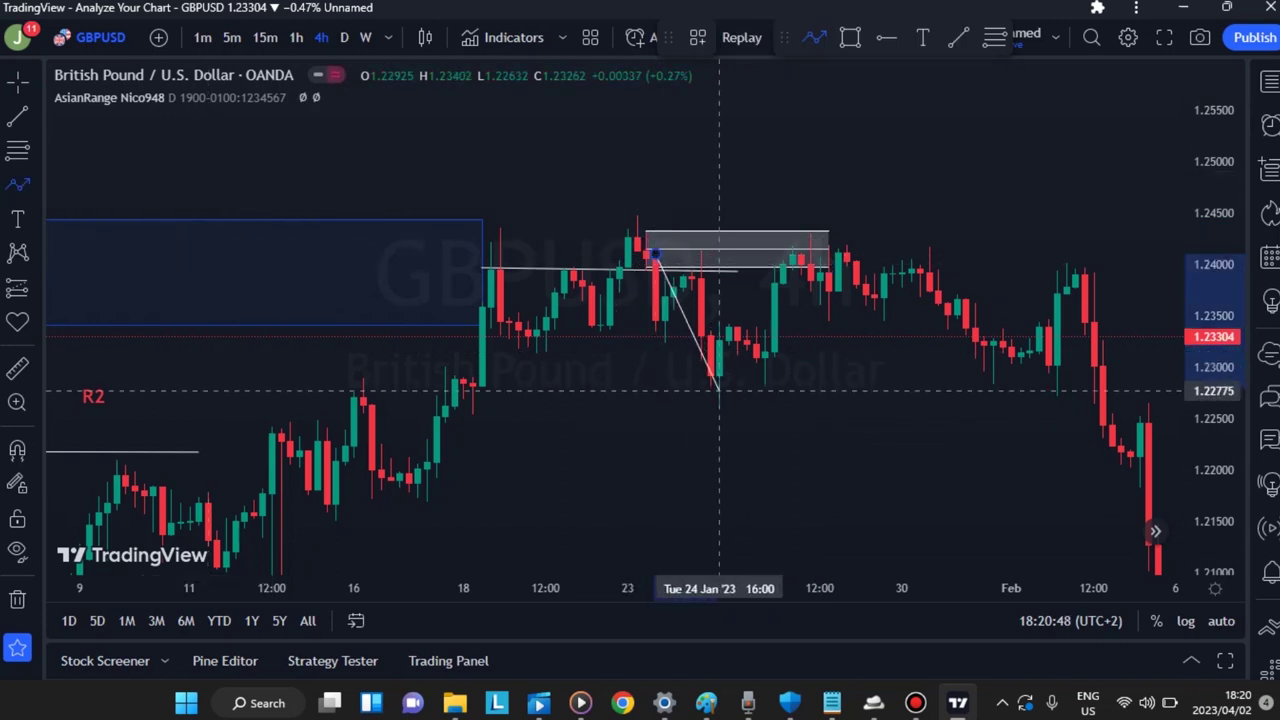
pyautogui.click(719, 398)
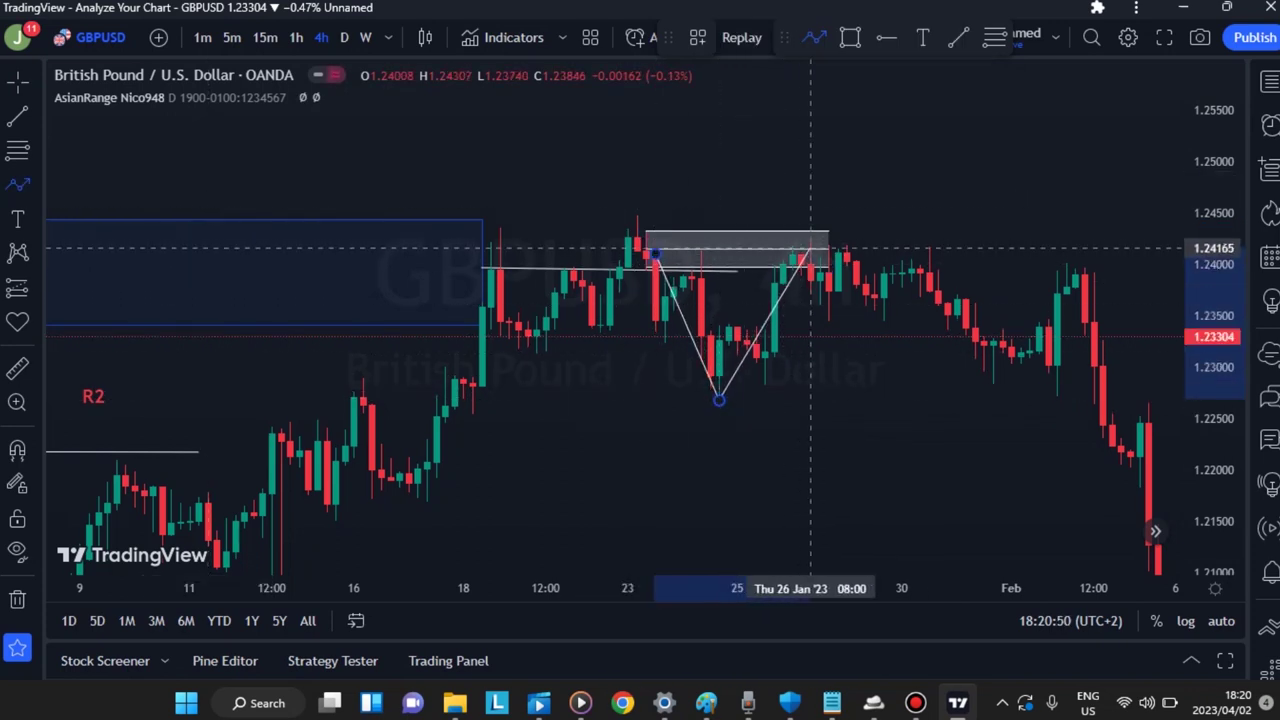
pyautogui.click(820, 243)
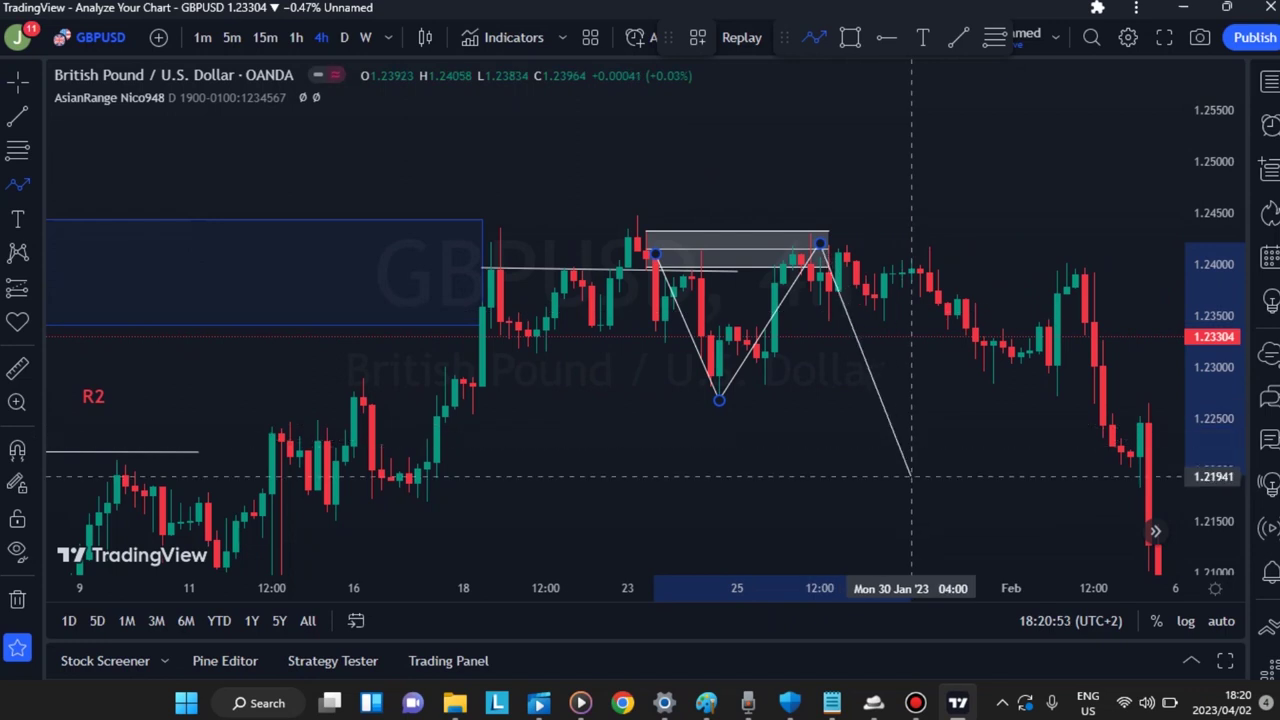
pyautogui.click(916, 478)
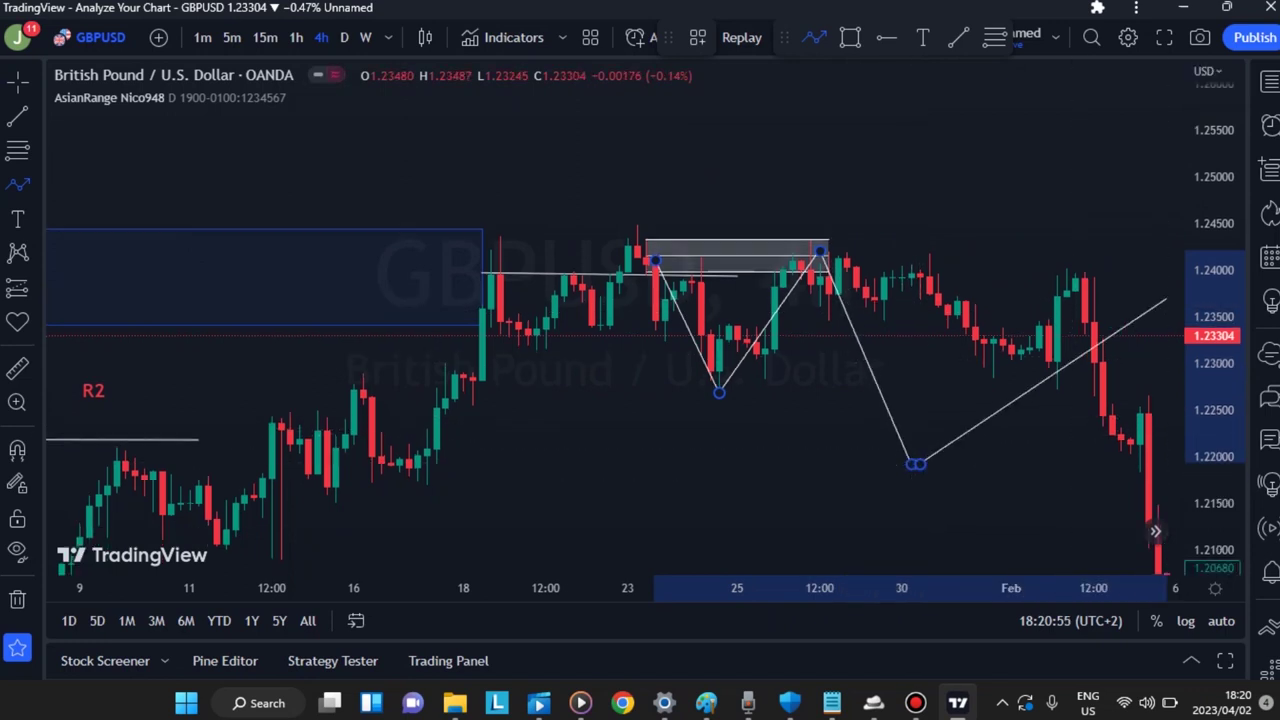
pyautogui.scroll(-2, 615, 466)
pyautogui.scroll(-3, 615, 466)
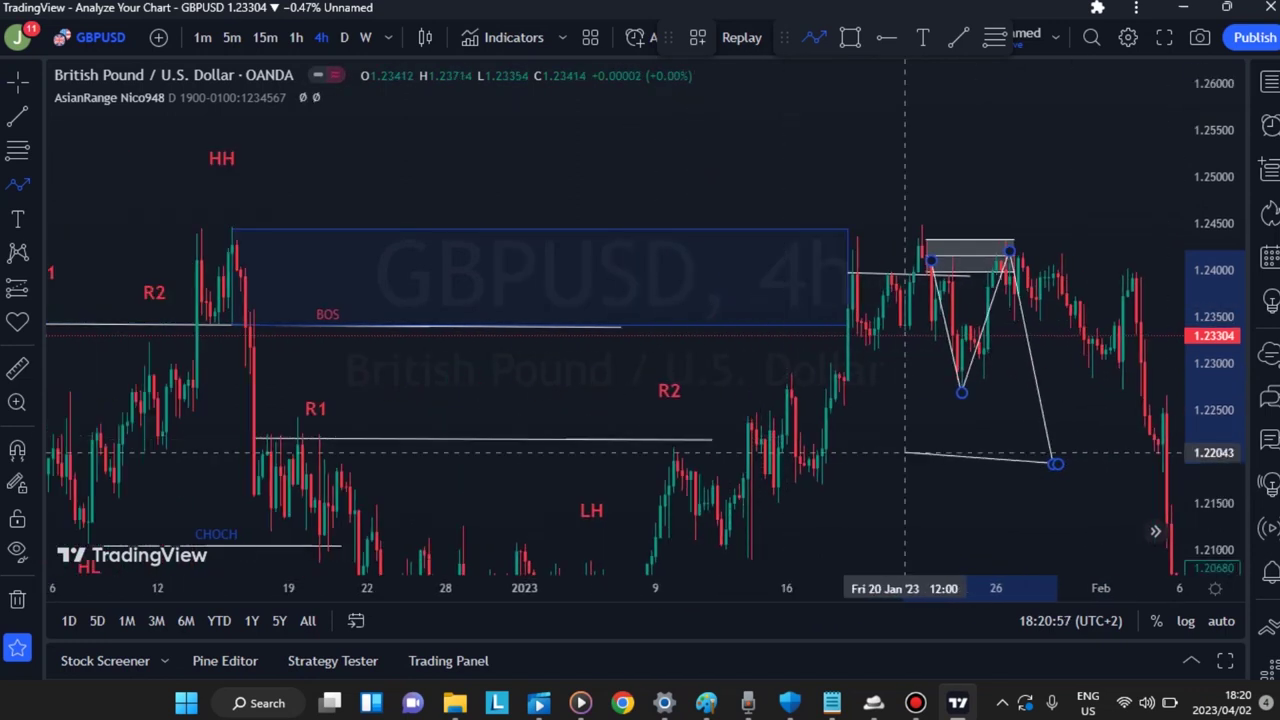
pyautogui.click(904, 453)
pyautogui.click(766, 336)
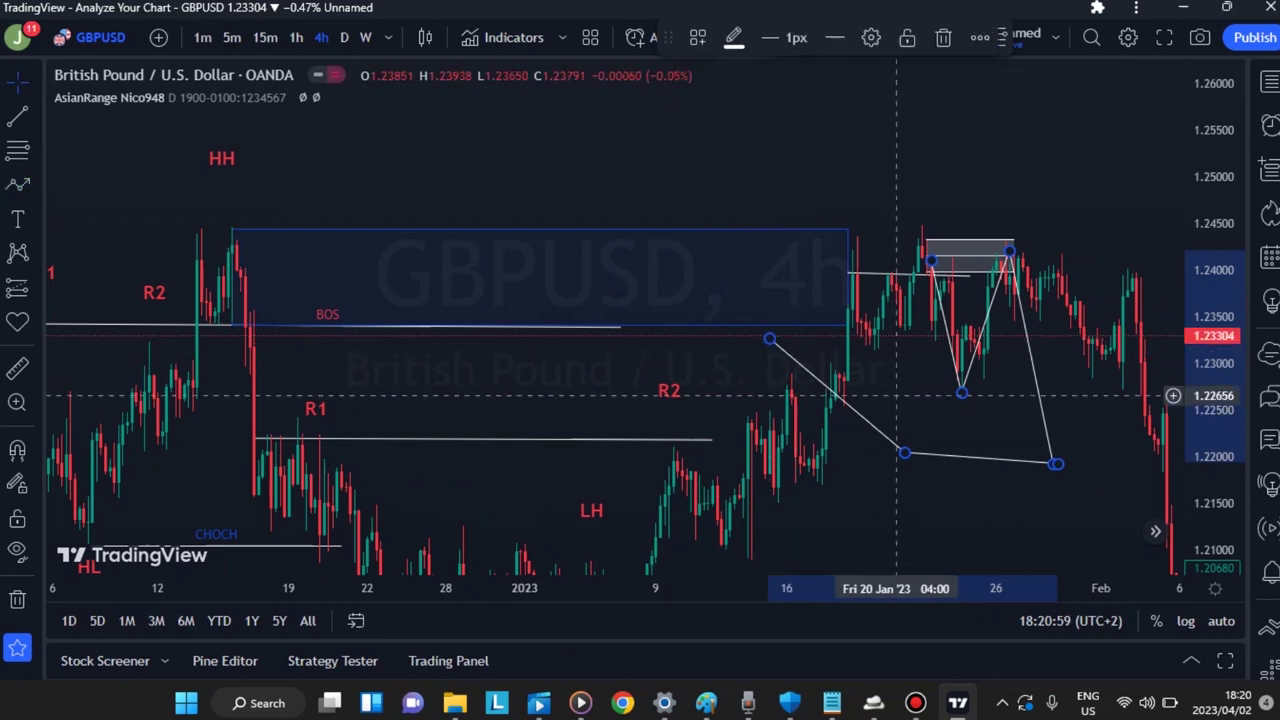
# Step: Place a Short Position on 24 Jan with its entry at about 1.2397 and its stop 50.1 pips above the entry
pyautogui.moveTo(866, 374); pyautogui.dragTo(751, 304)
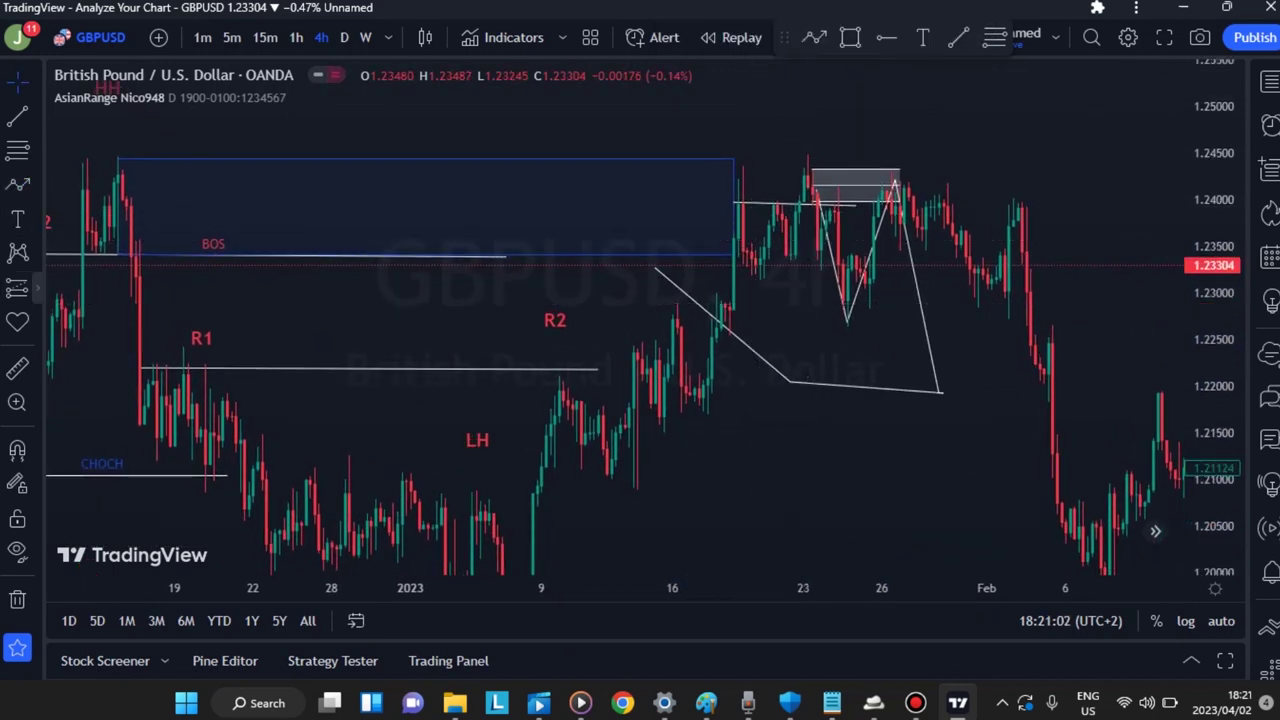
pyautogui.click(37, 287)
pyautogui.click(124, 327)
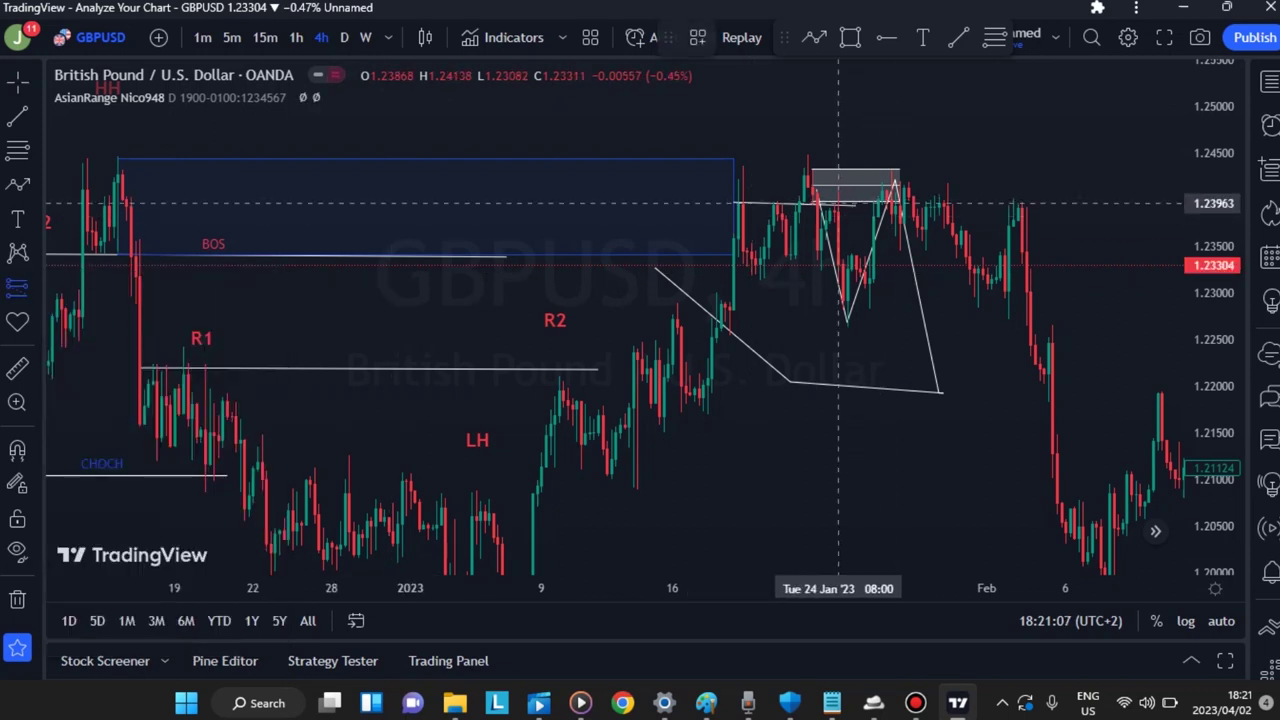
pyautogui.click(851, 203)
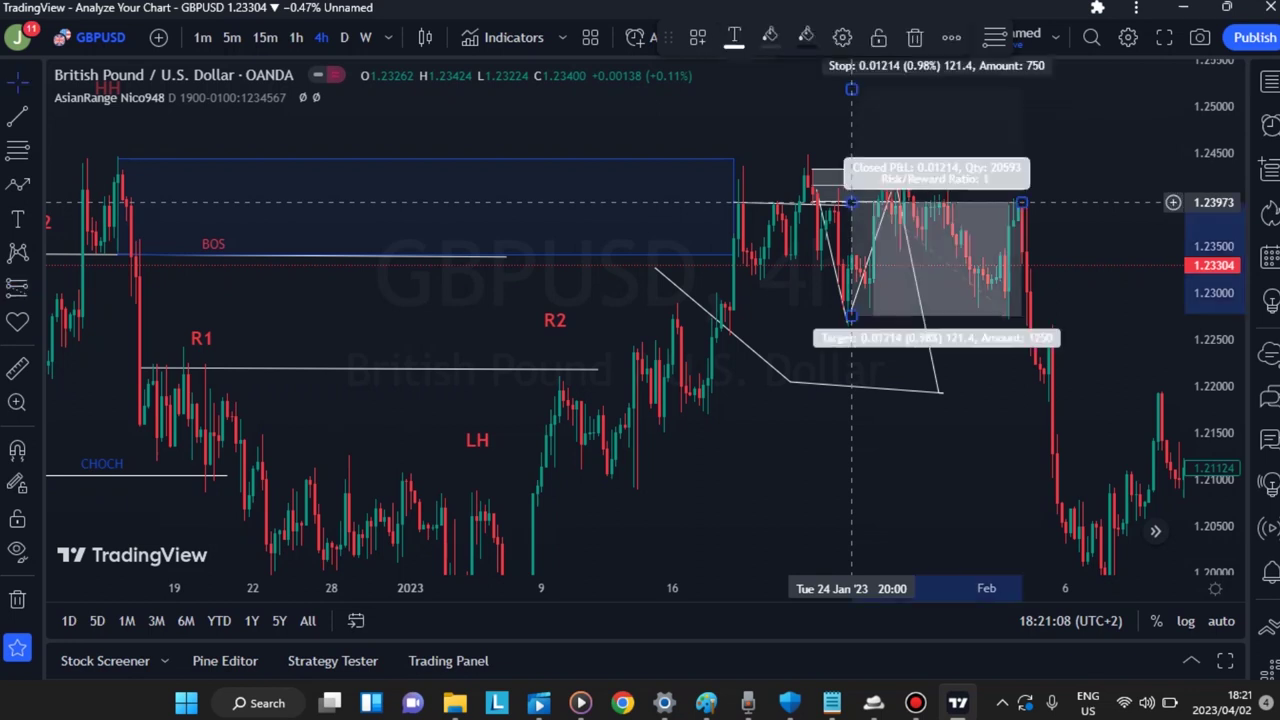
pyautogui.moveTo(851, 89); pyautogui.dragTo(852, 155)
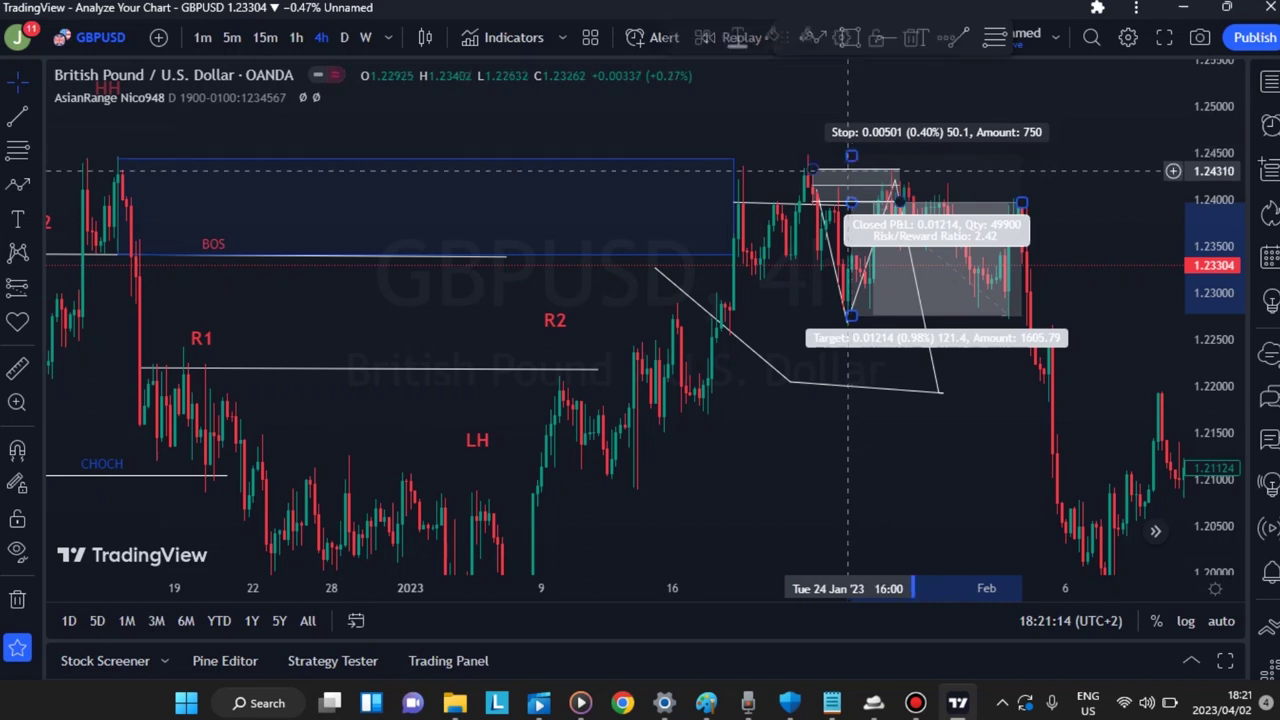
# Step: Lower the short position's target to the early-January LL level, 545.4 pips below the entry
pyautogui.scroll(-3, 799, 391)
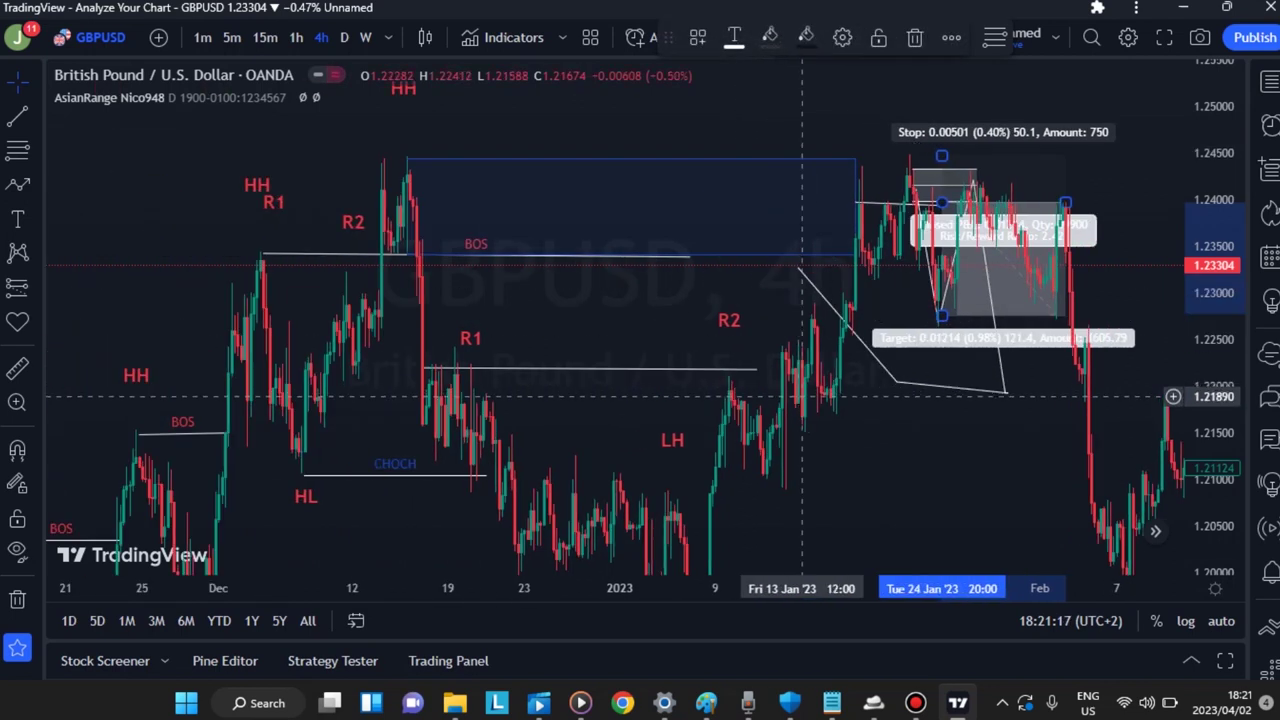
pyautogui.moveTo(895, 430); pyautogui.dragTo(773, 378)
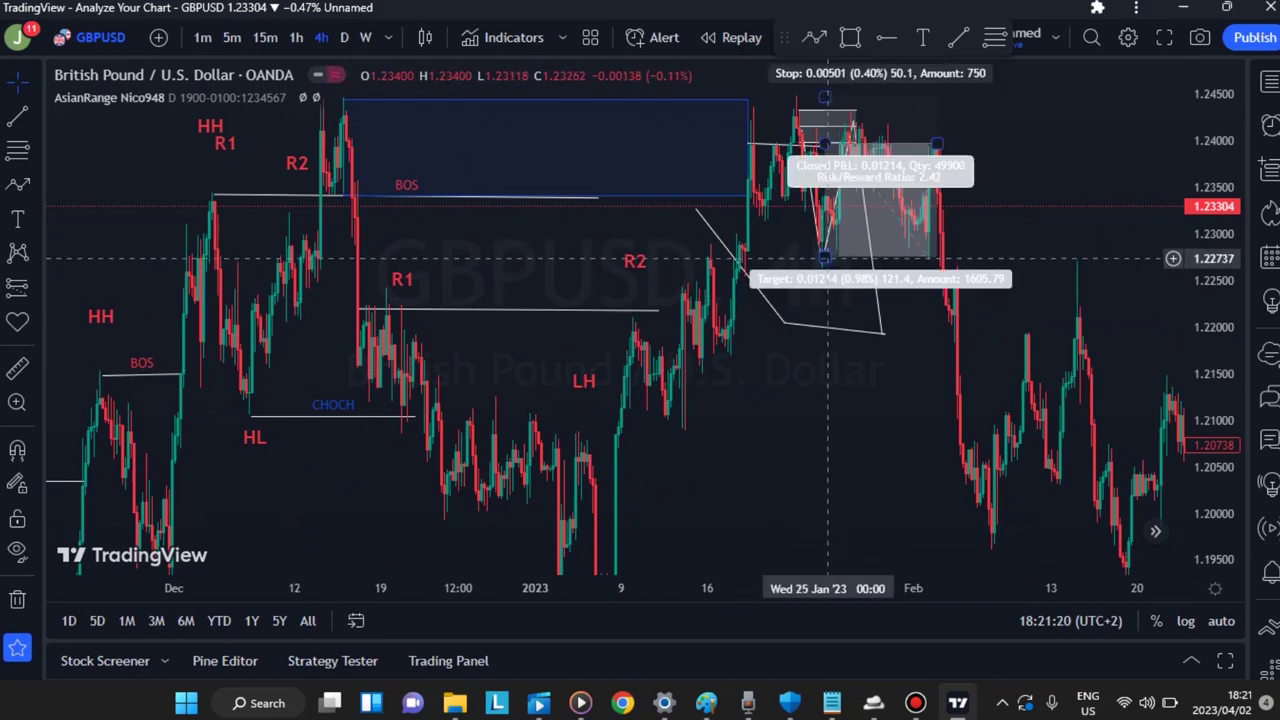
pyautogui.moveTo(824, 258); pyautogui.dragTo(824, 510)
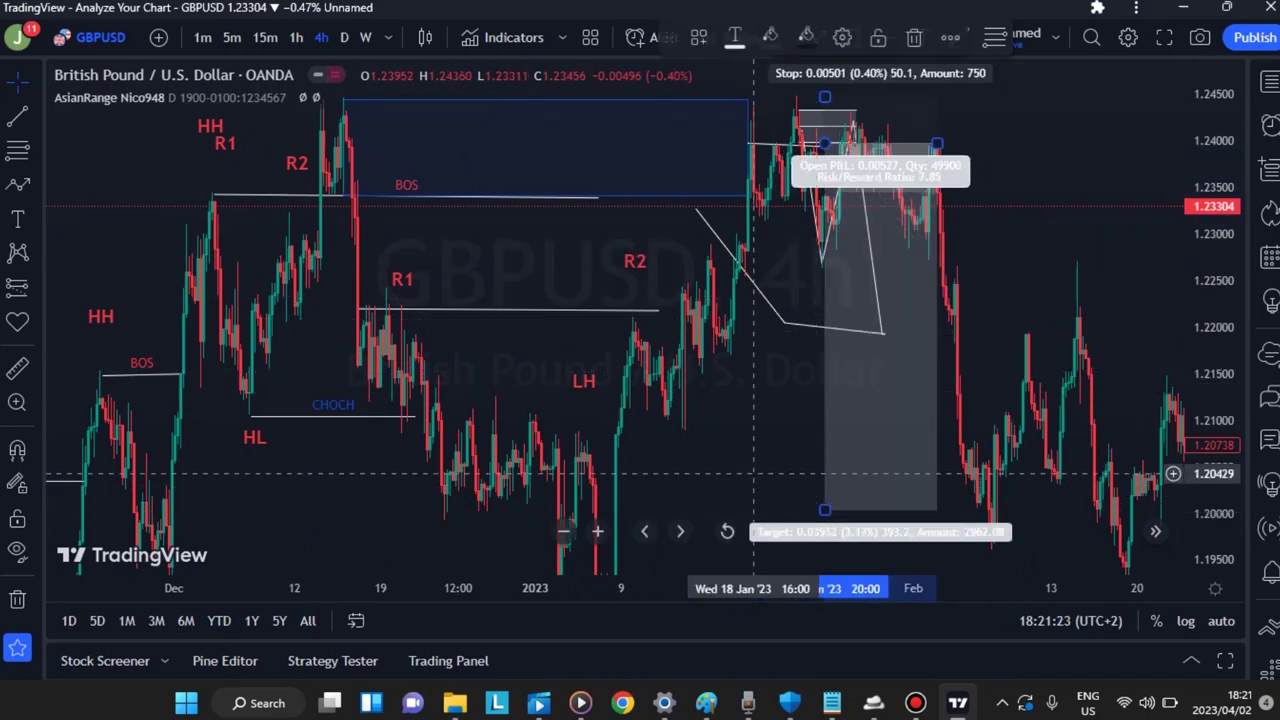
pyautogui.moveTo(754, 473); pyautogui.dragTo(723, 366)
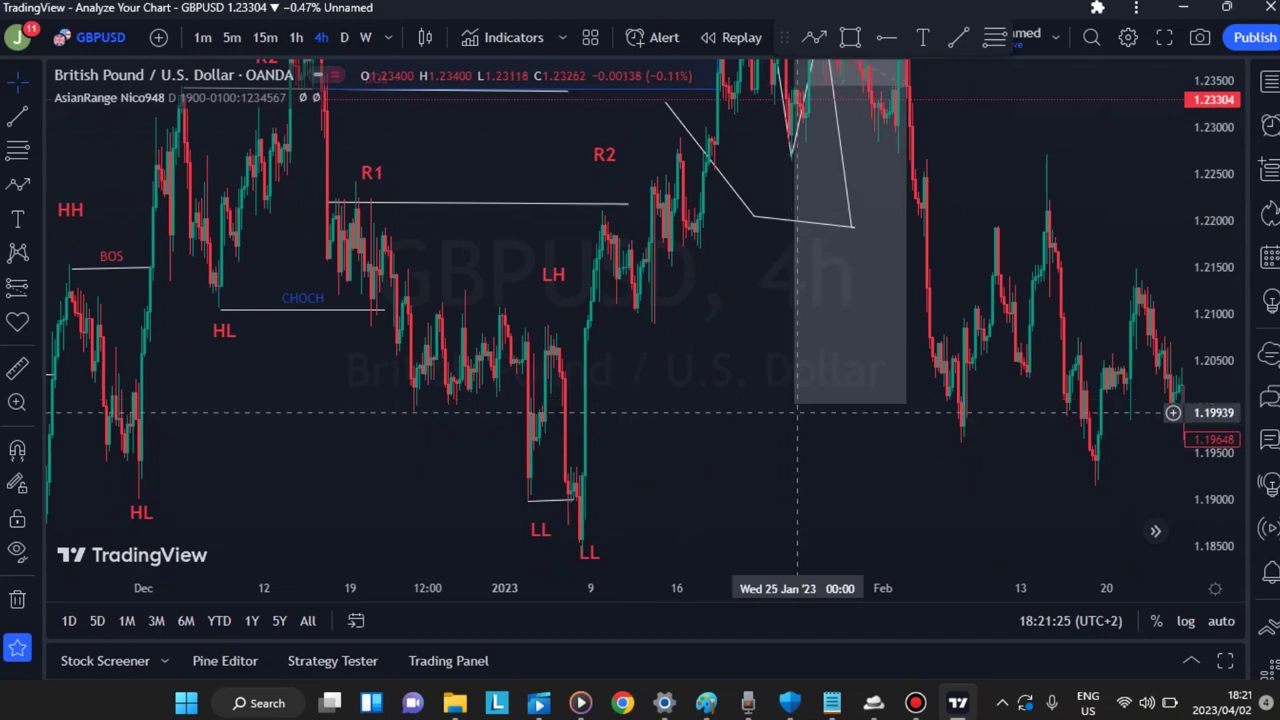
pyautogui.moveTo(797, 412); pyautogui.dragTo(794, 545)
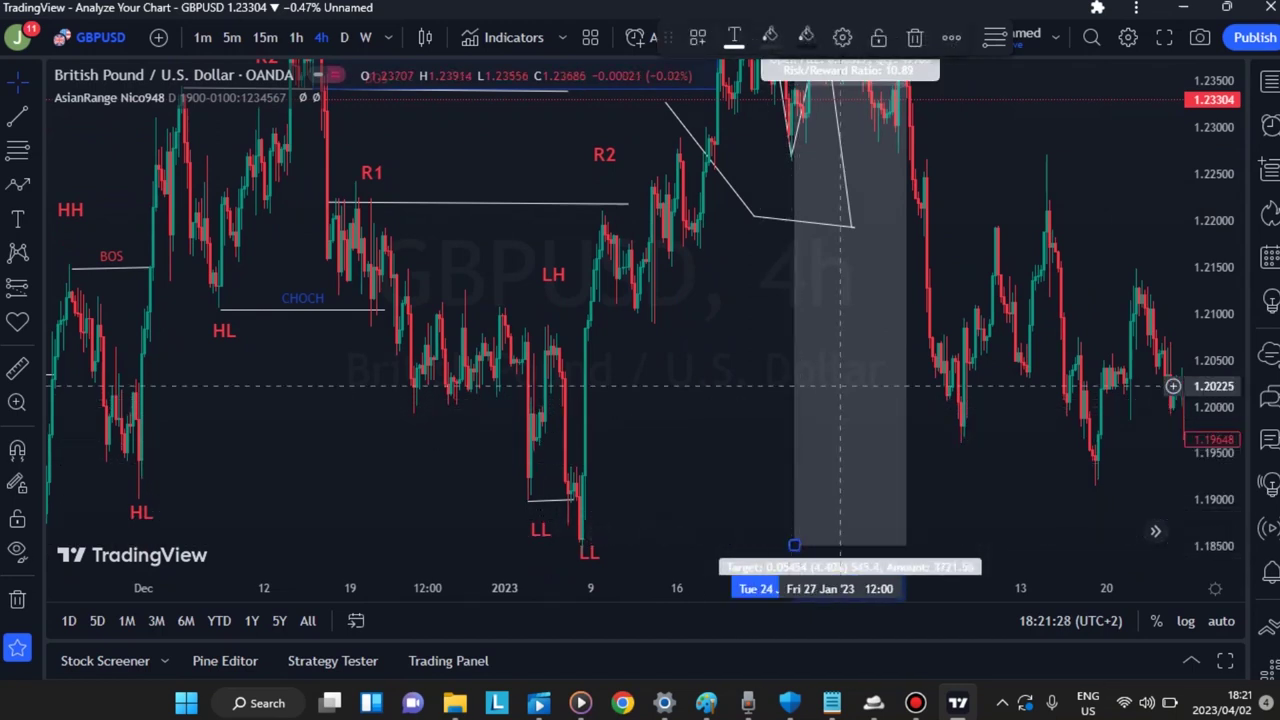
# Step: Extend the short position's end date from early February to early March
pyautogui.moveTo(725, 385); pyautogui.dragTo(440, 385)
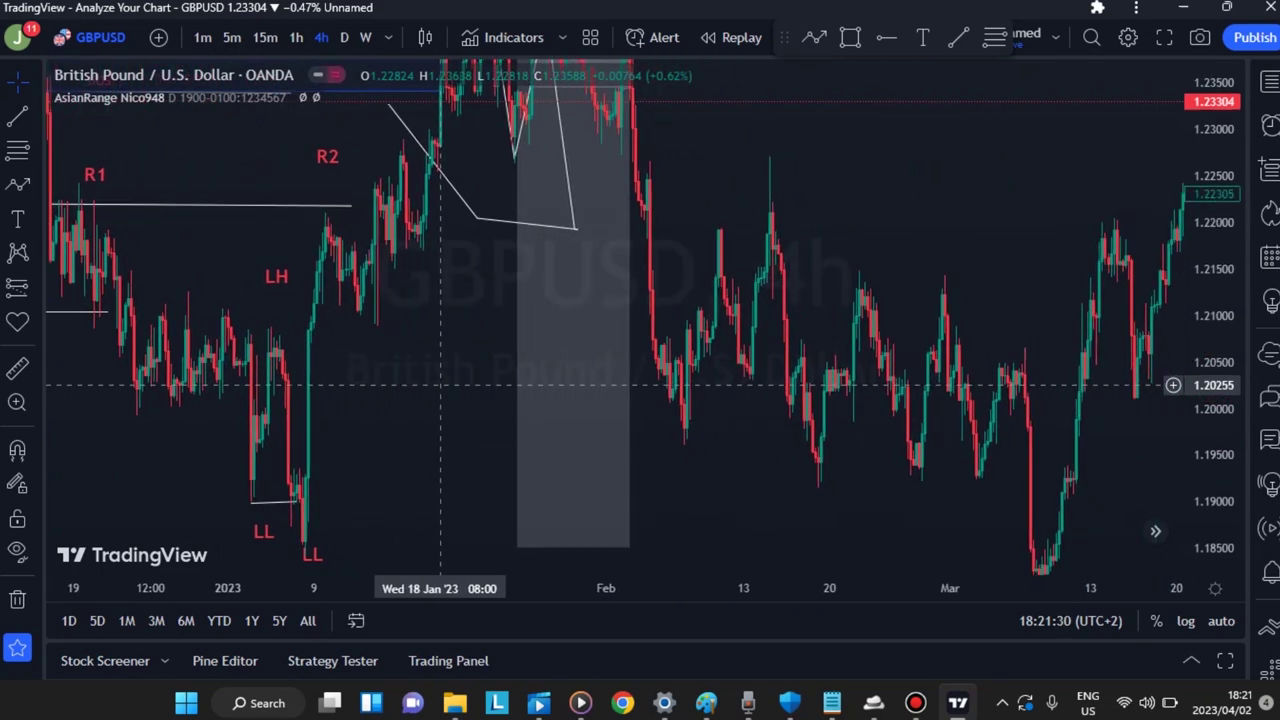
pyautogui.moveTo(729, 205); pyautogui.dragTo(729, 291)
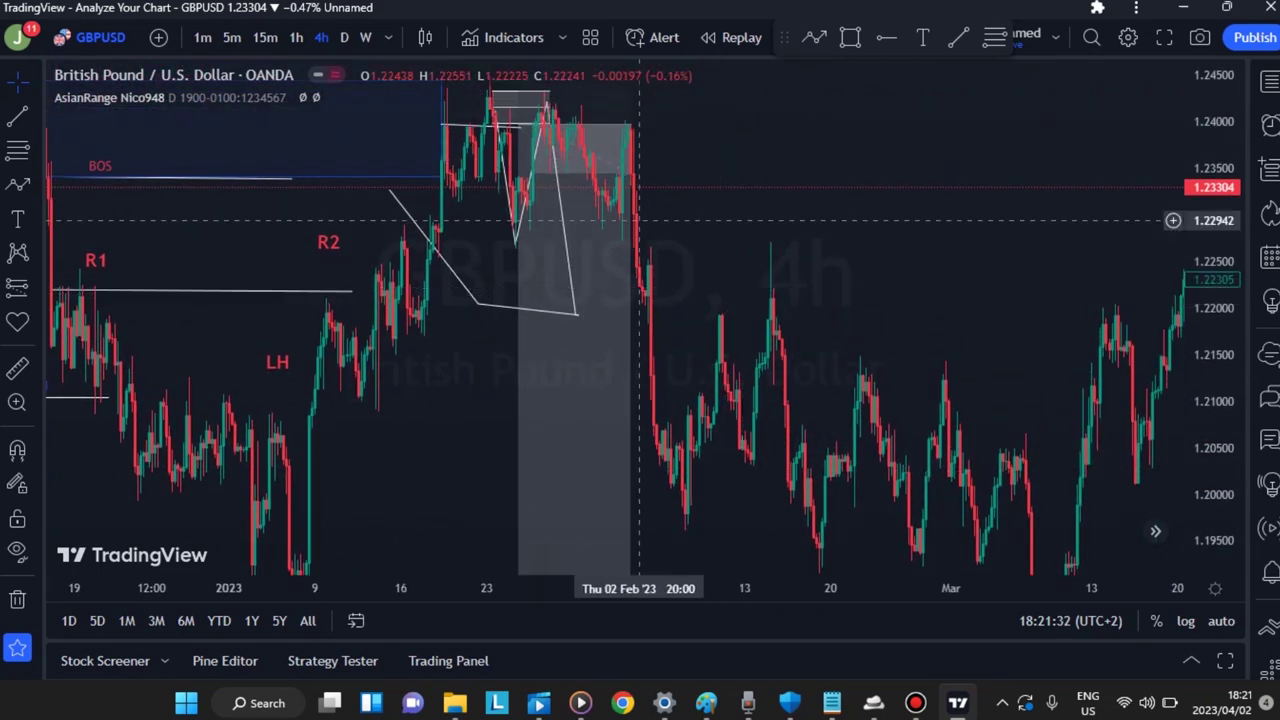
pyautogui.moveTo(632, 125); pyautogui.dragTo(1033, 124)
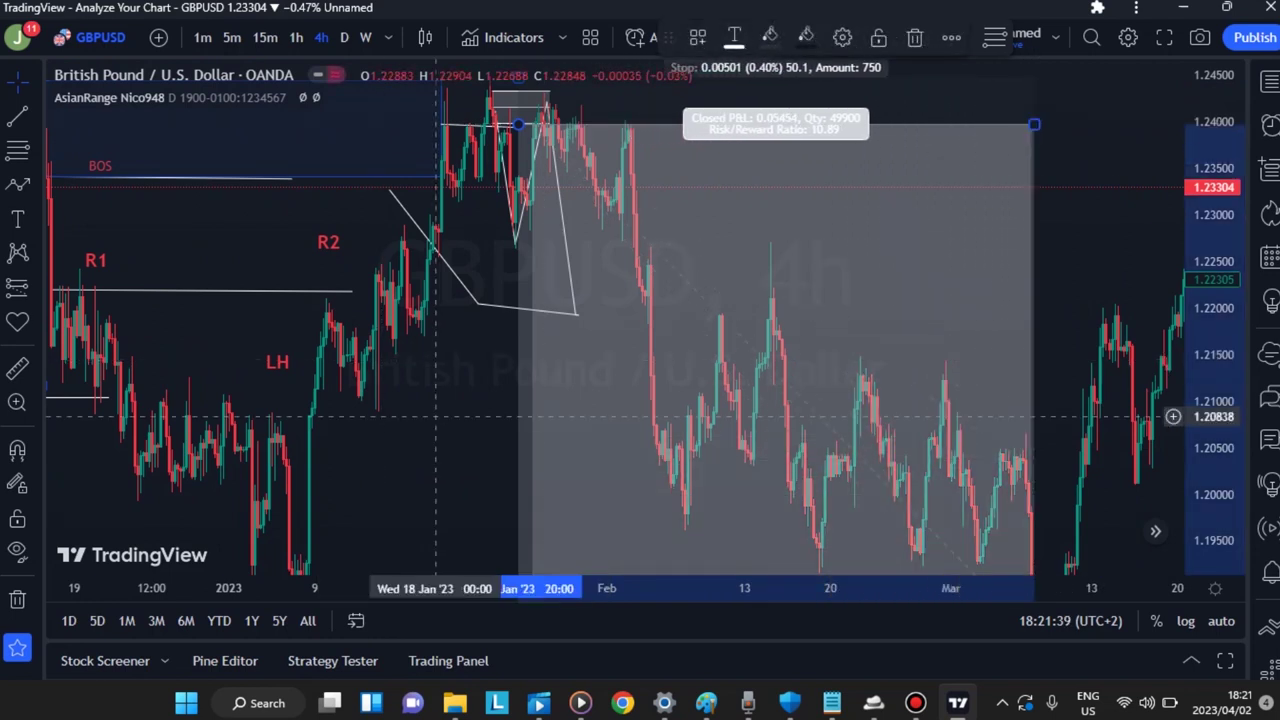
# Step: Delete the zigzag path drawn over the late-January swings
pyautogui.moveTo(447, 415); pyautogui.dragTo(555, 476)
pyautogui.click(586, 377)
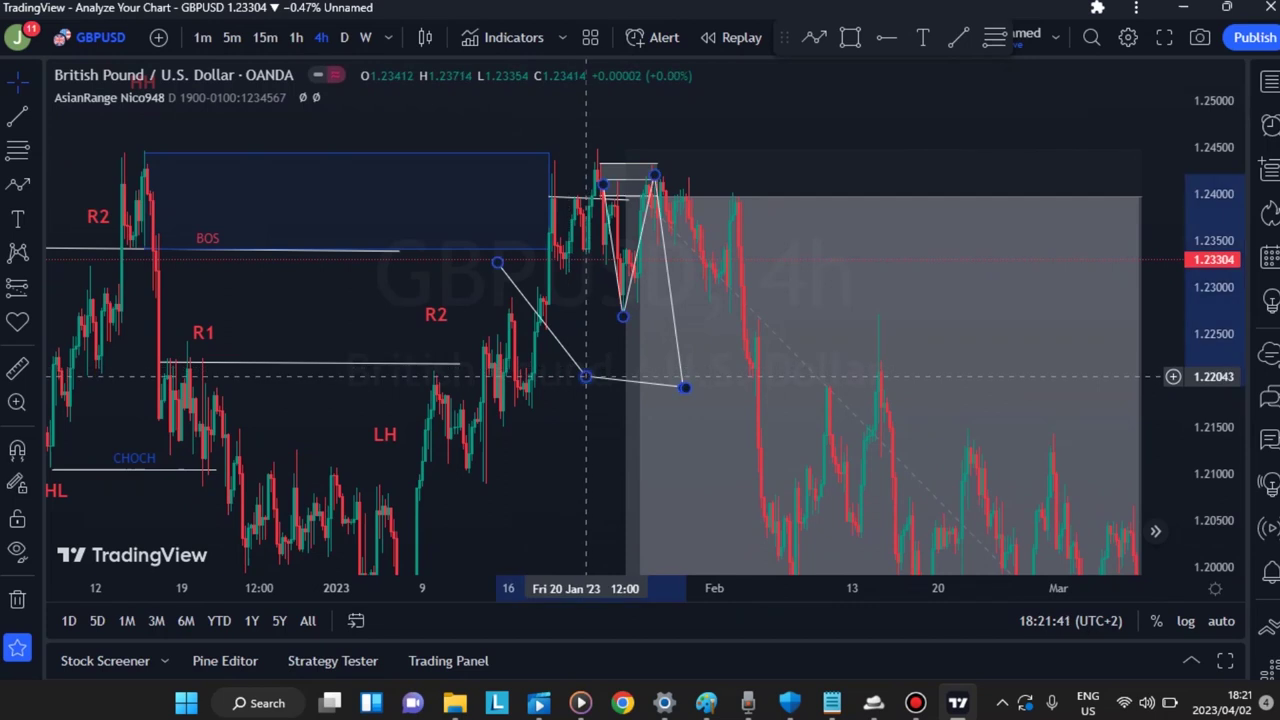
pyautogui.click(943, 37)
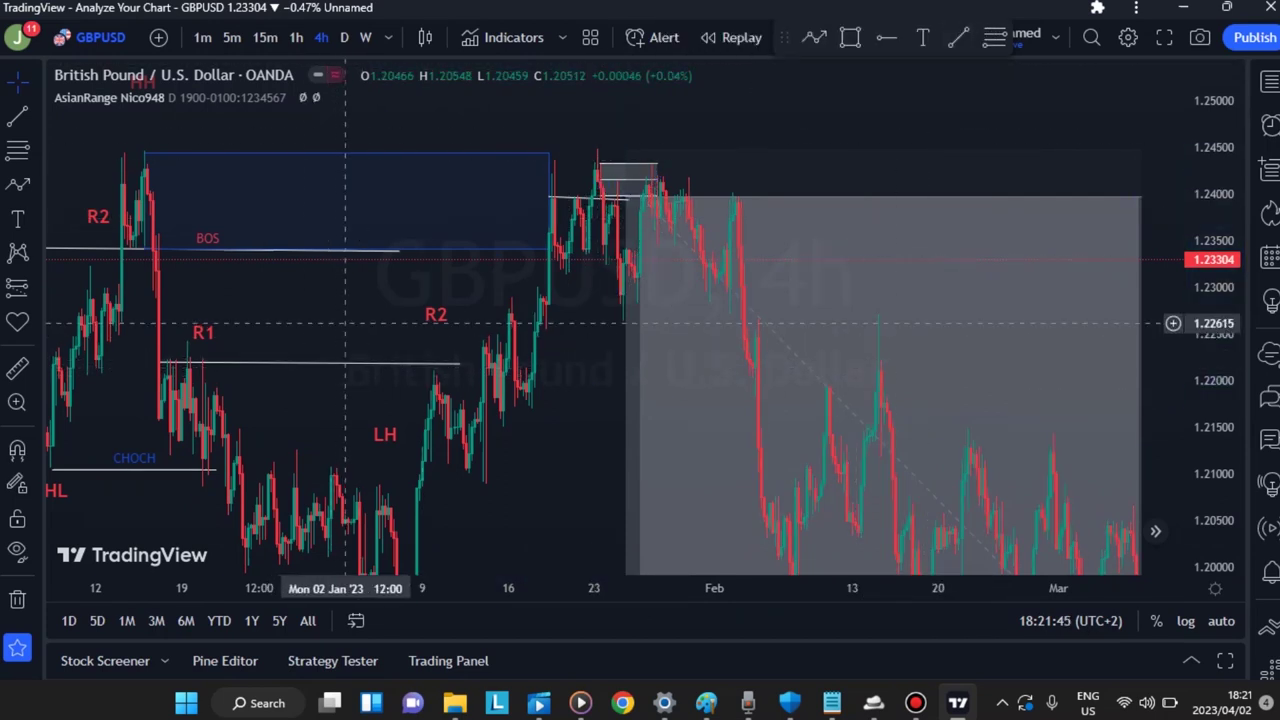
# Step: Examine the marked structure from the December highs through the January LL, LH and R2 swings to the supply zone and short position
pyautogui.moveTo(346, 323); pyautogui.dragTo(627, 318)
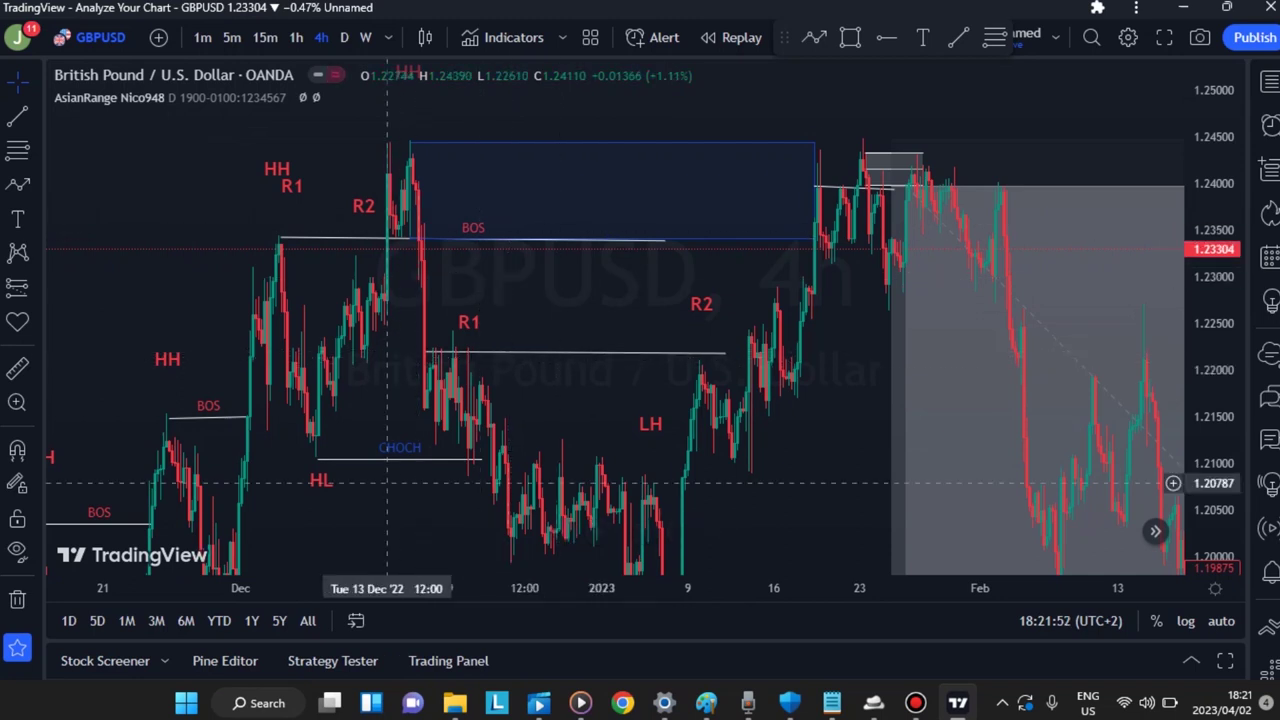
pyautogui.scroll(-1, 569, 410)
pyautogui.scroll(5, 569, 410)
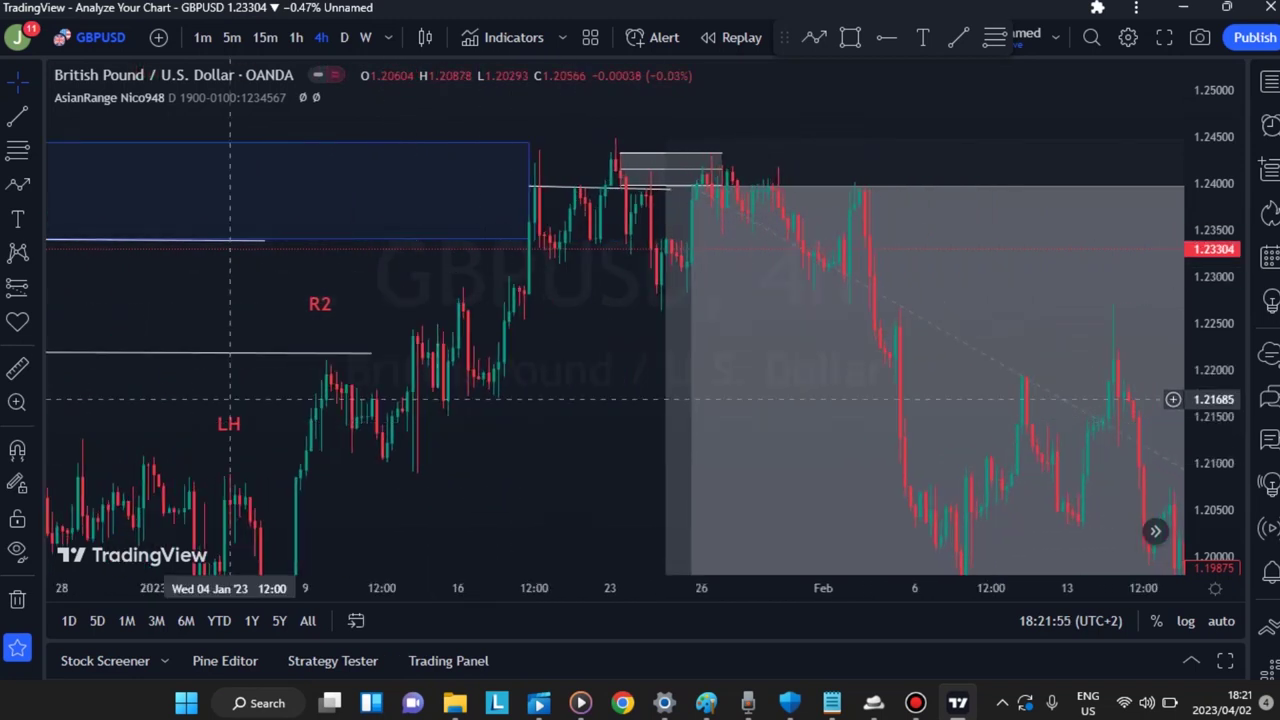
pyautogui.moveTo(258, 400); pyautogui.dragTo(698, 397)
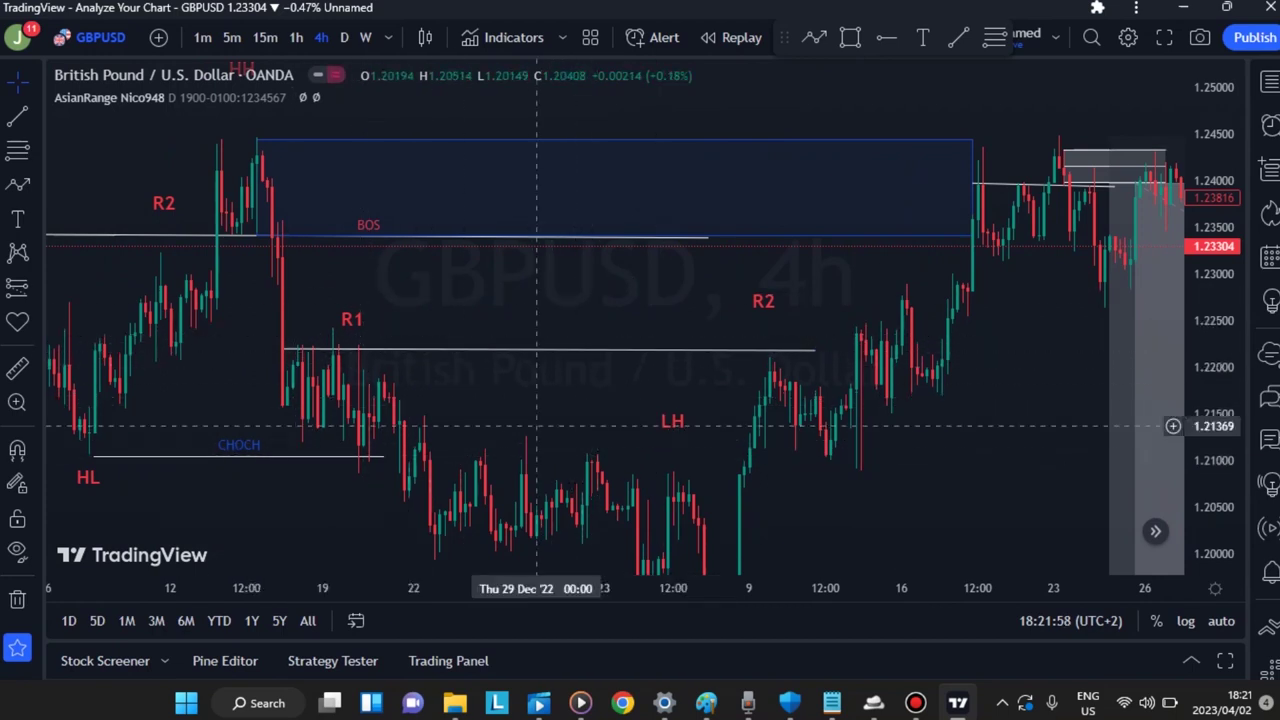
pyautogui.moveTo(573, 395); pyautogui.dragTo(548, 294)
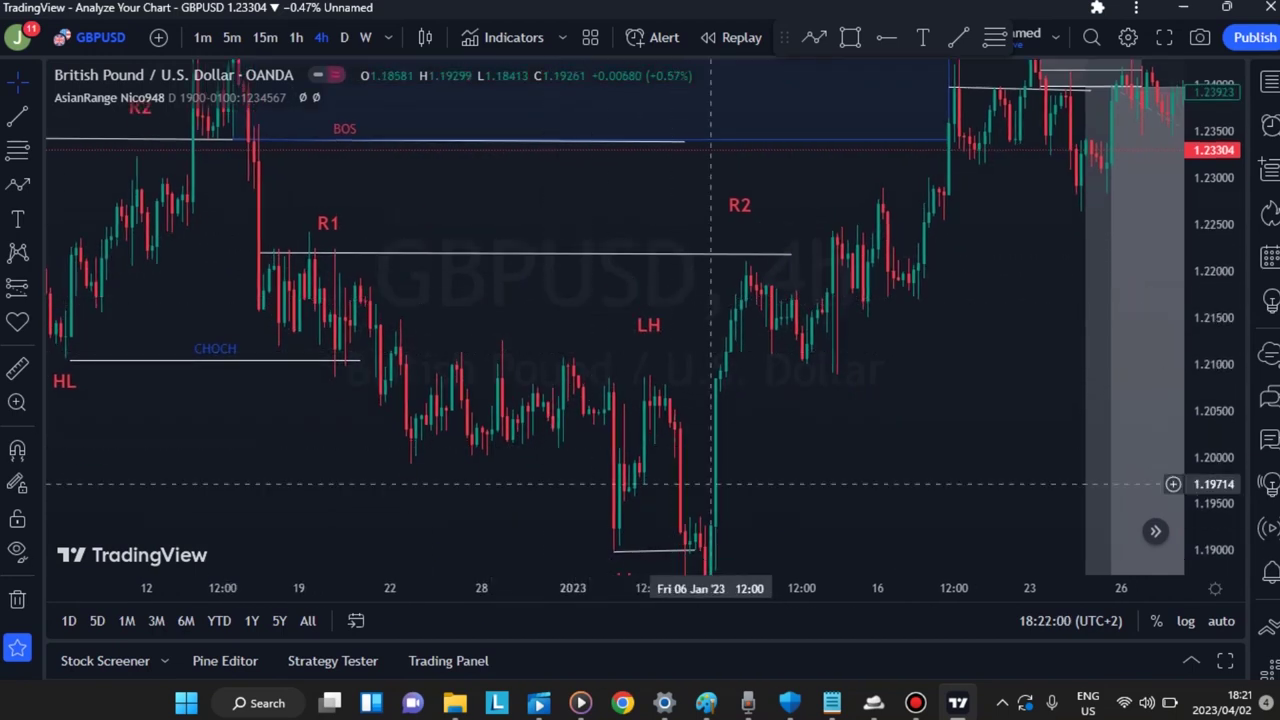
pyautogui.moveTo(680, 471); pyautogui.dragTo(618, 362)
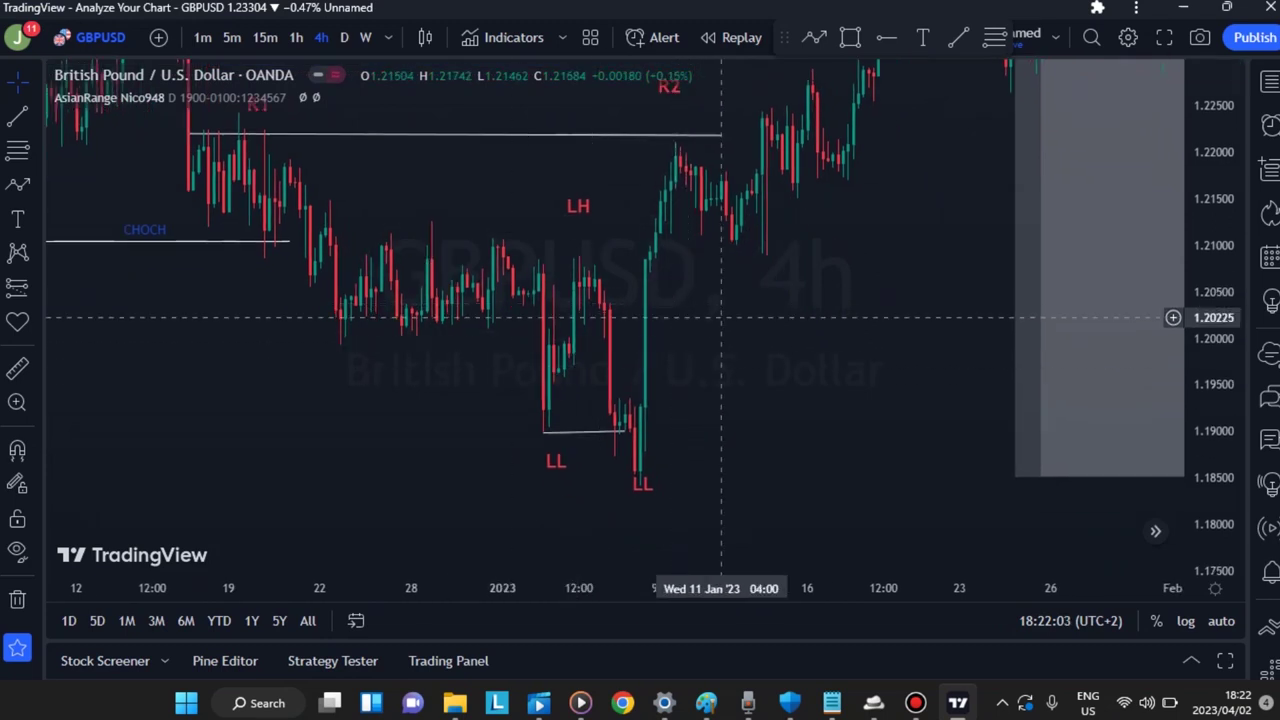
pyautogui.moveTo(651, 317); pyautogui.dragTo(733, 399)
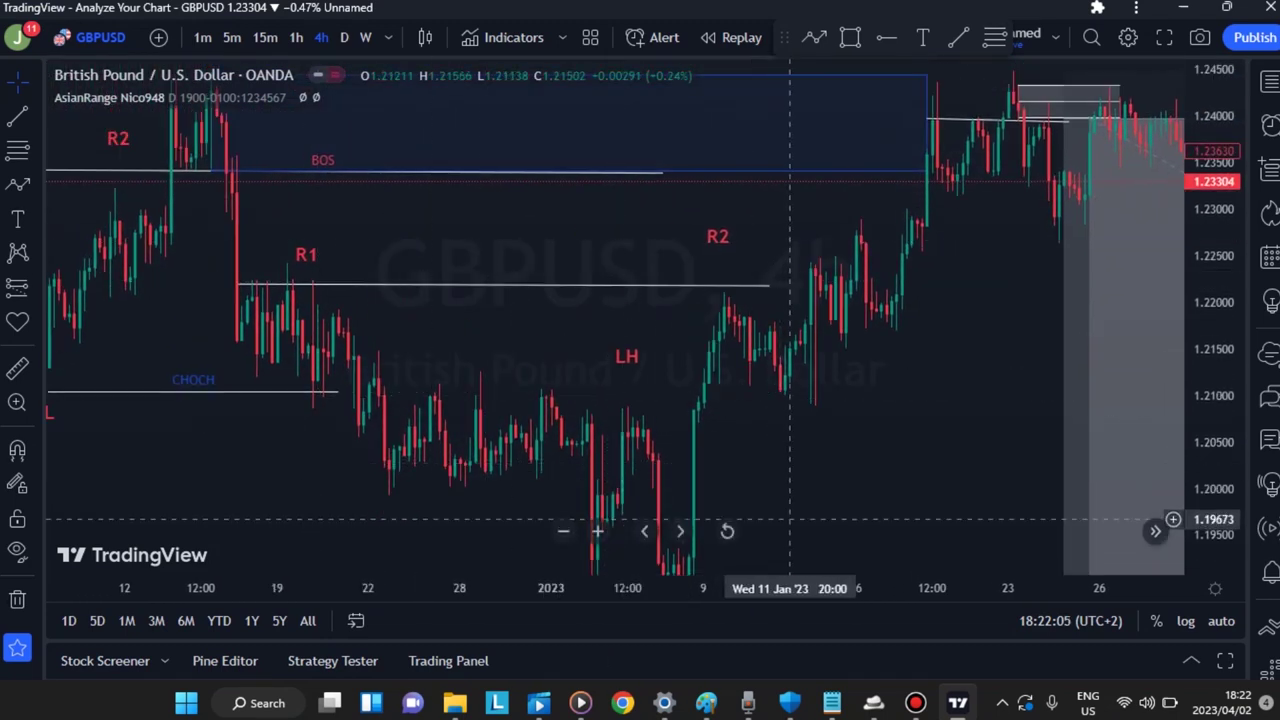
pyautogui.moveTo(690, 508); pyautogui.dragTo(663, 423)
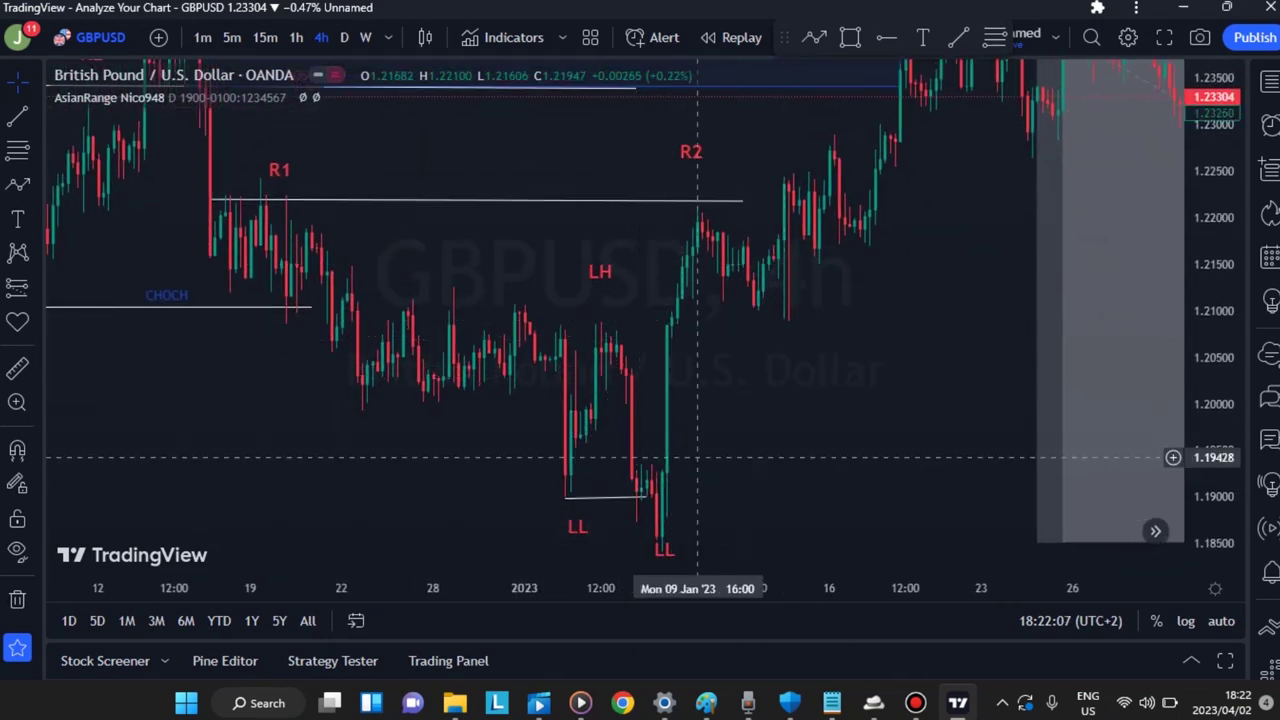
pyautogui.moveTo(694, 466); pyautogui.dragTo(573, 435)
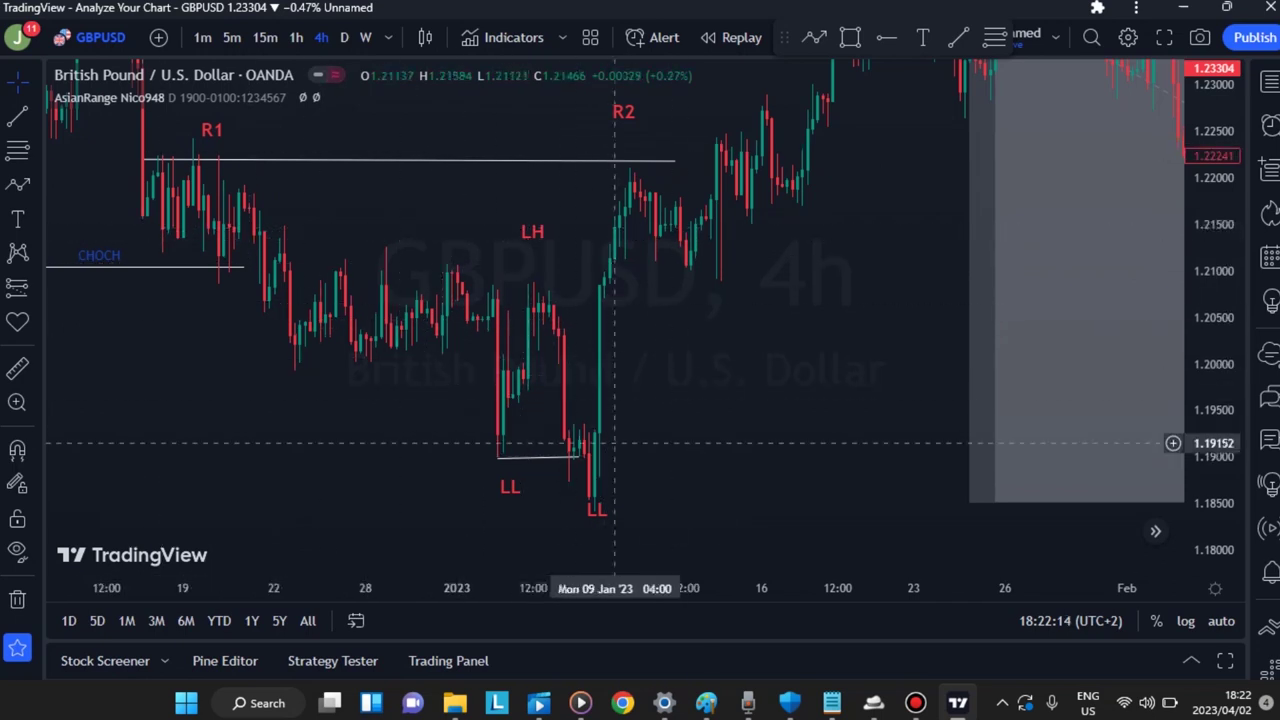
pyautogui.moveTo(686, 391); pyautogui.dragTo(637, 457)
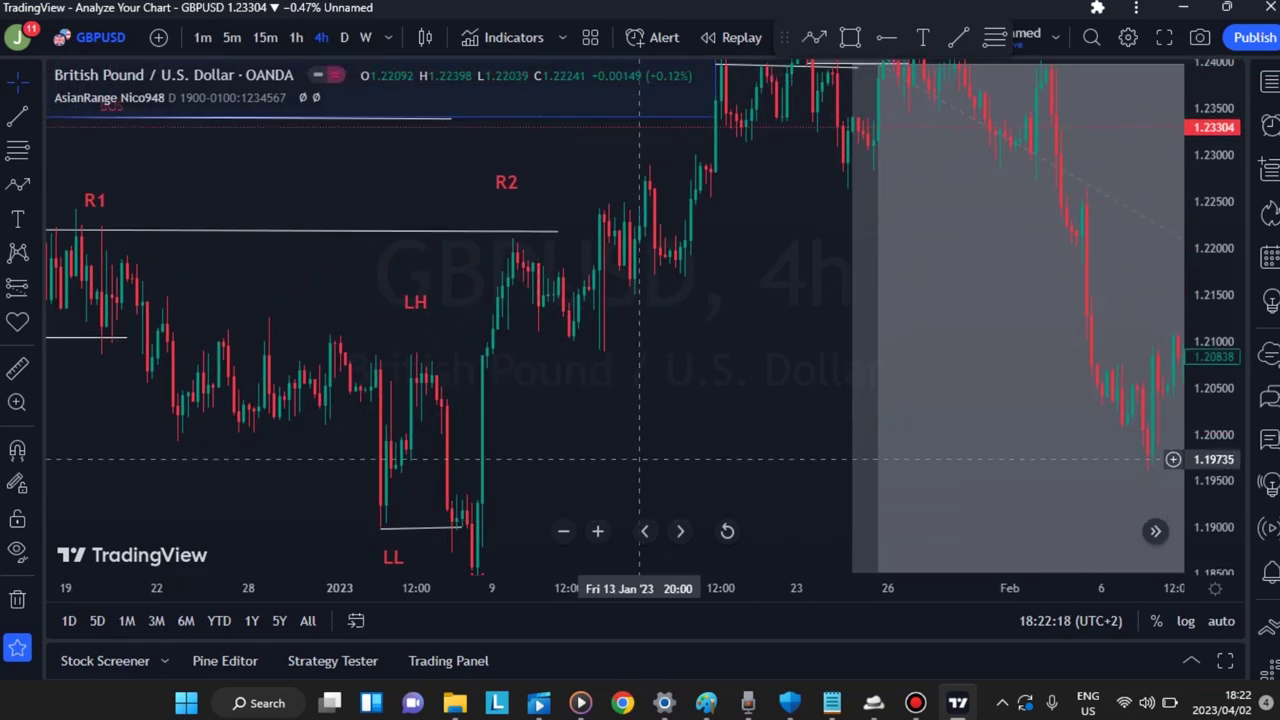
pyautogui.moveTo(663, 400); pyautogui.dragTo(614, 460)
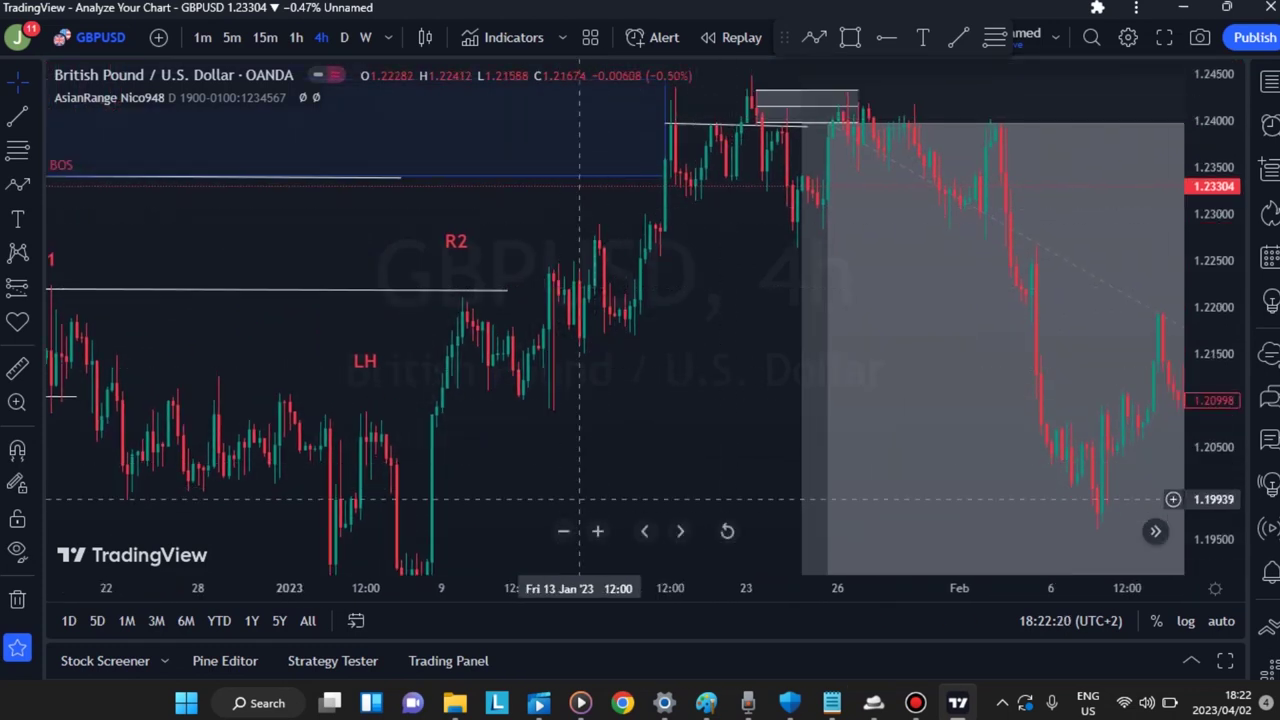
pyautogui.moveTo(563, 500); pyautogui.dragTo(686, 352)
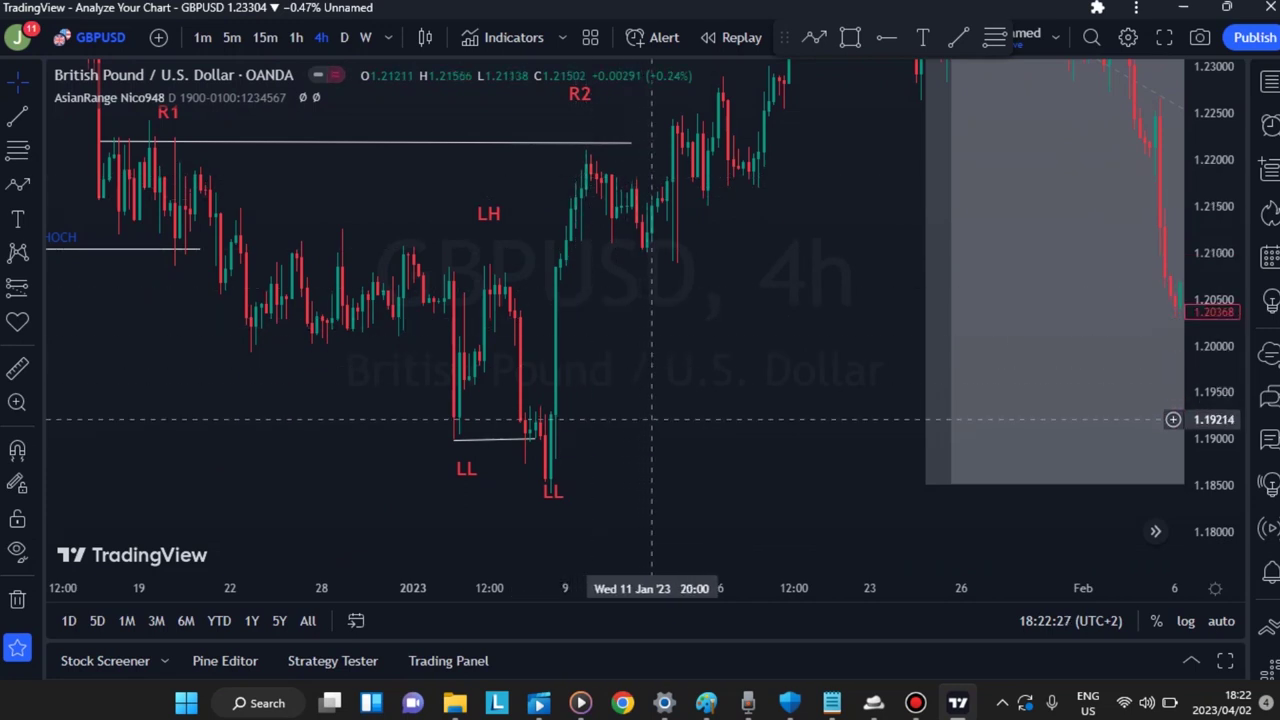
pyautogui.moveTo(657, 431); pyautogui.dragTo(711, 514)
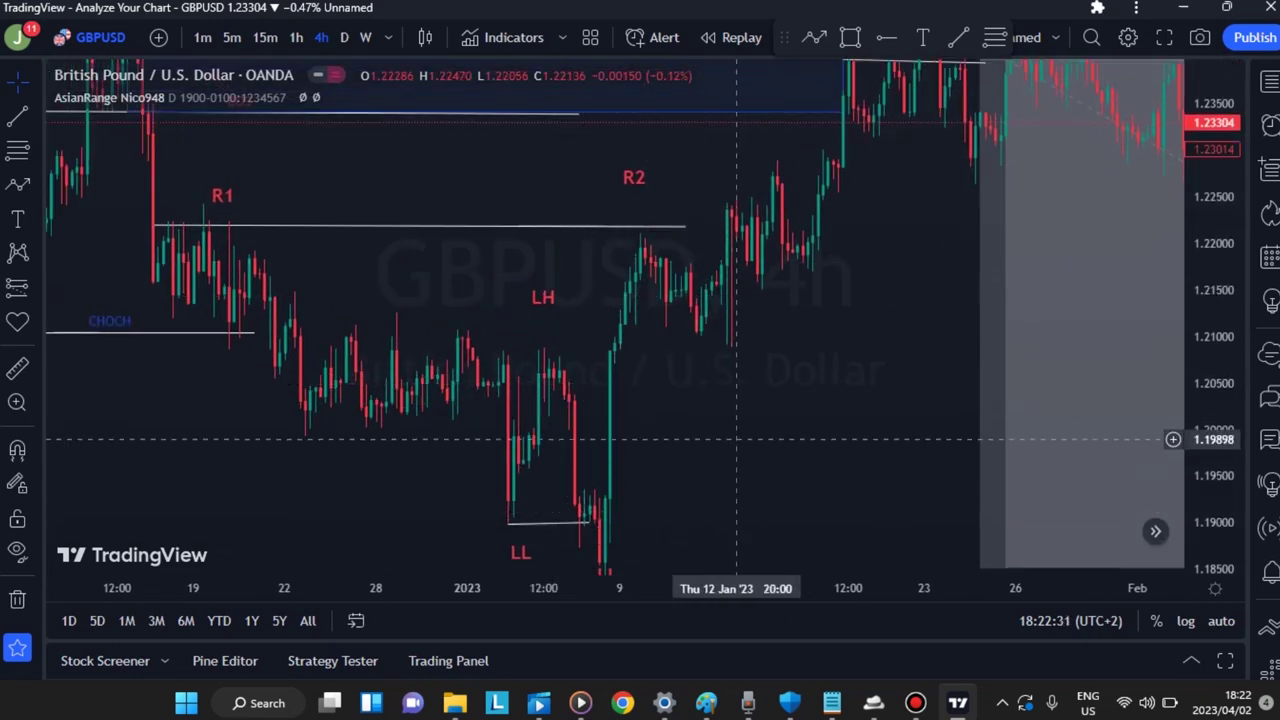
pyautogui.moveTo(727, 440); pyautogui.dragTo(697, 466)
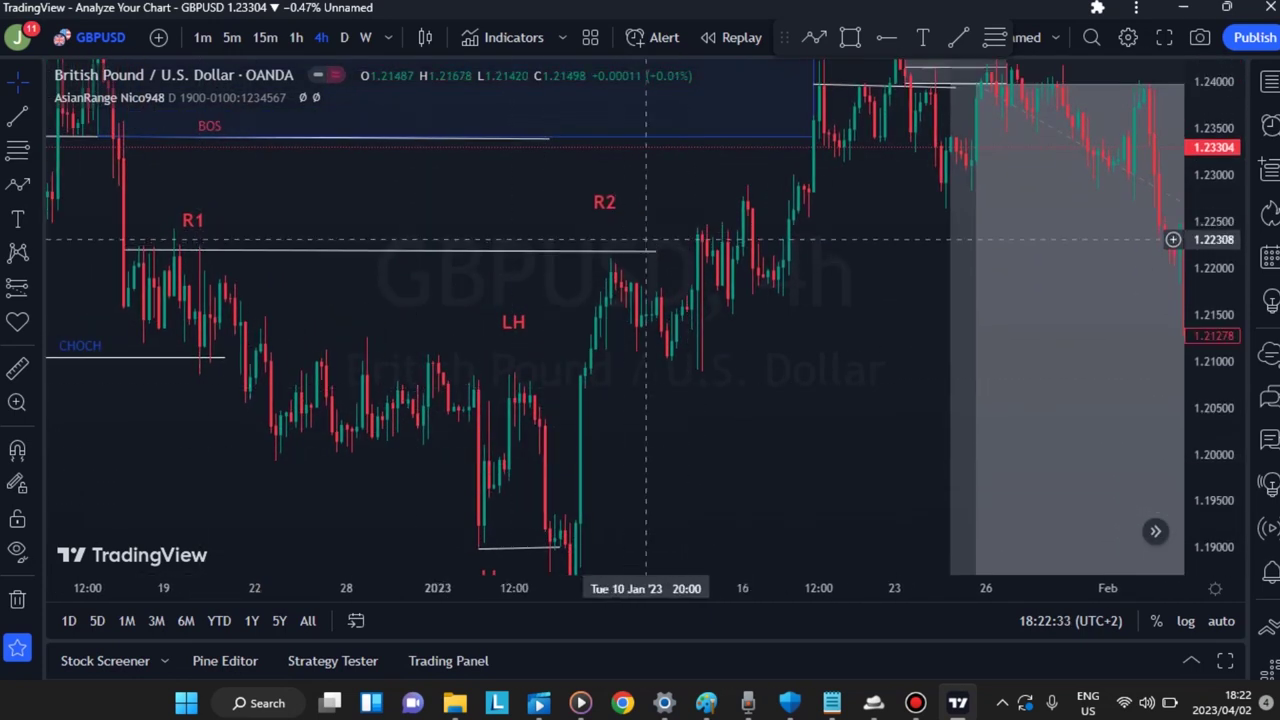
pyautogui.moveTo(636, 239); pyautogui.dragTo(585, 246)
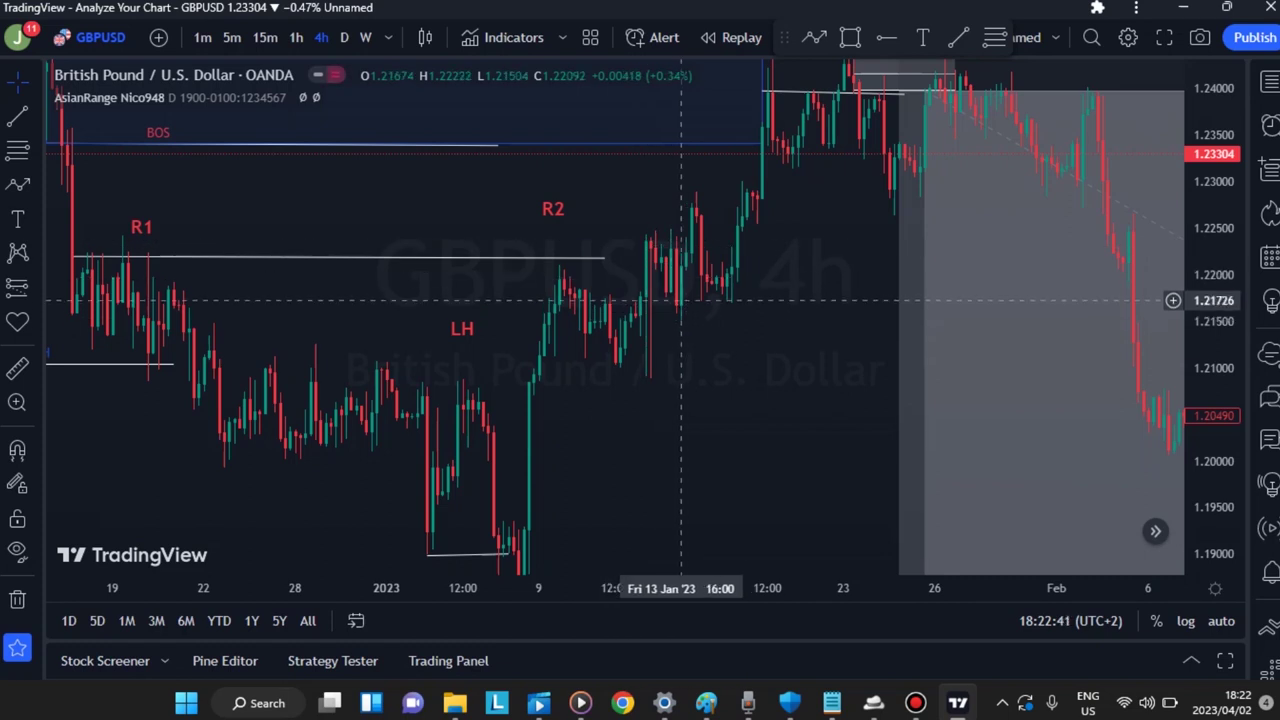
# Step: Examine the January rise from the R2 swing into the supply zone and the price reaction around the short position's entry
pyautogui.hscroll(5, 755, 306)
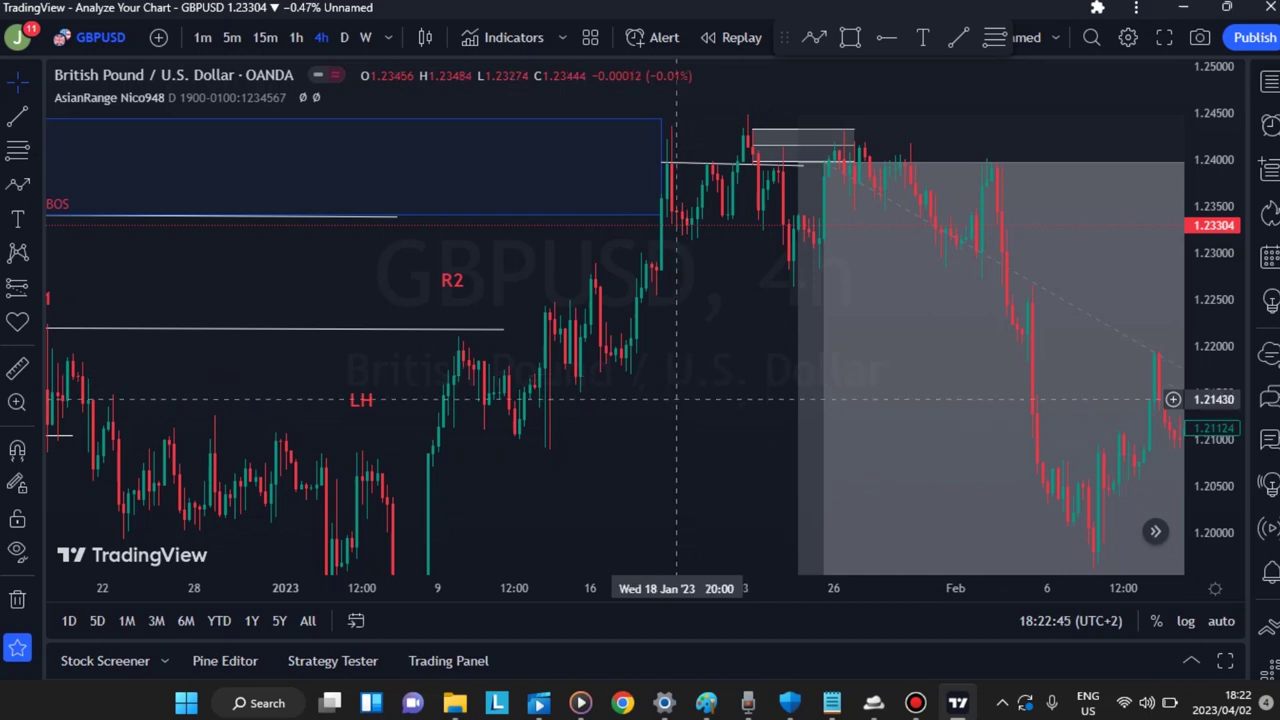
pyautogui.moveTo(676, 399); pyautogui.dragTo(649, 429)
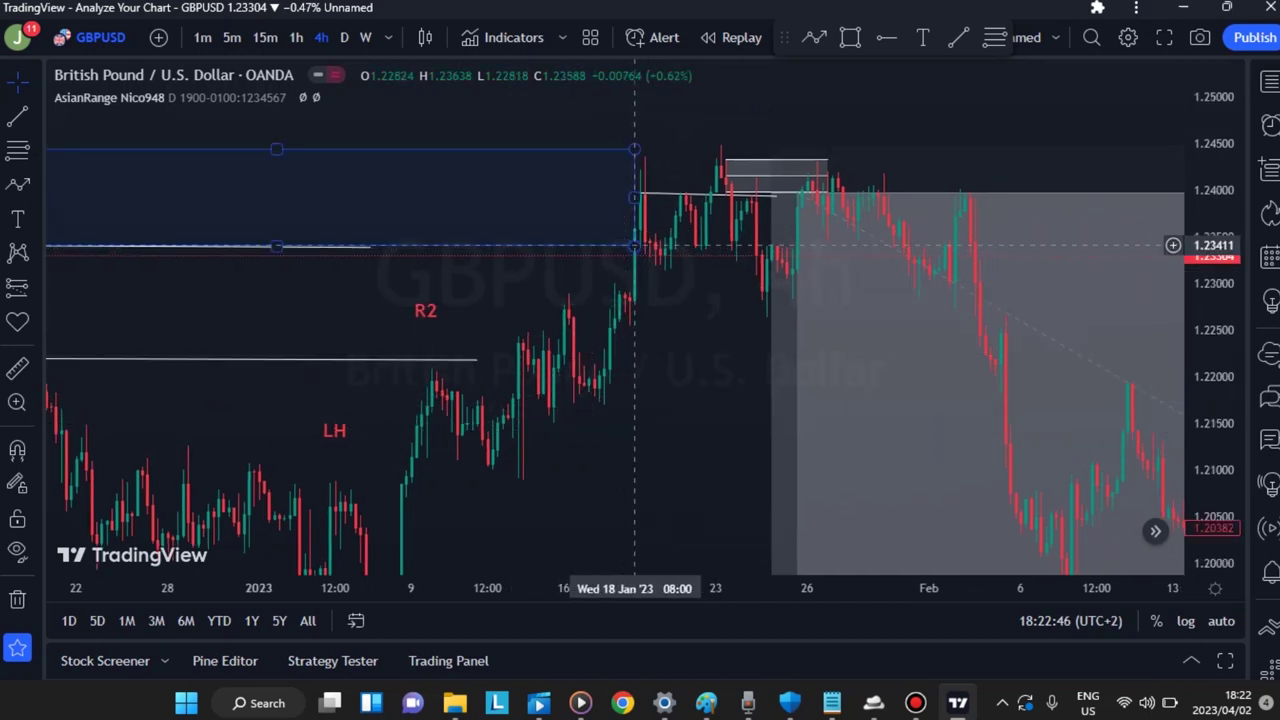
pyautogui.moveTo(686, 337); pyautogui.dragTo(818, 386)
pyautogui.hscroll(-2, 300, 356)
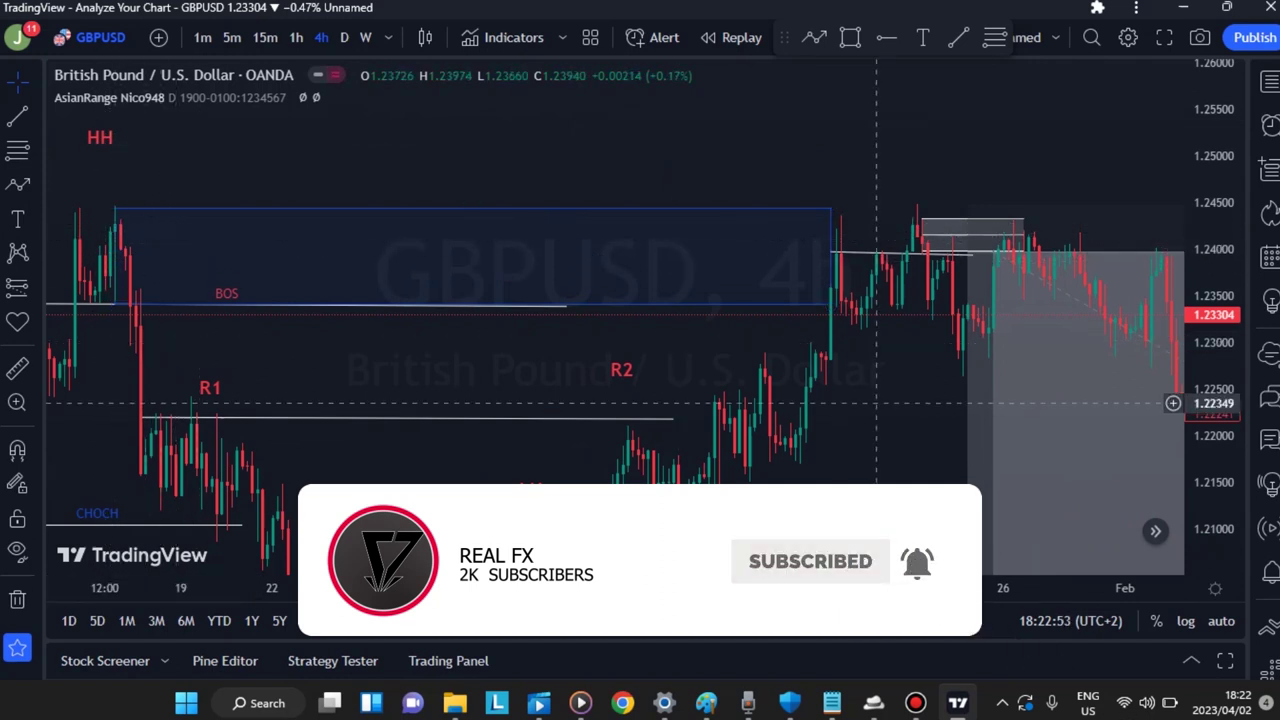
pyautogui.moveTo(855, 404); pyautogui.dragTo(725, 431)
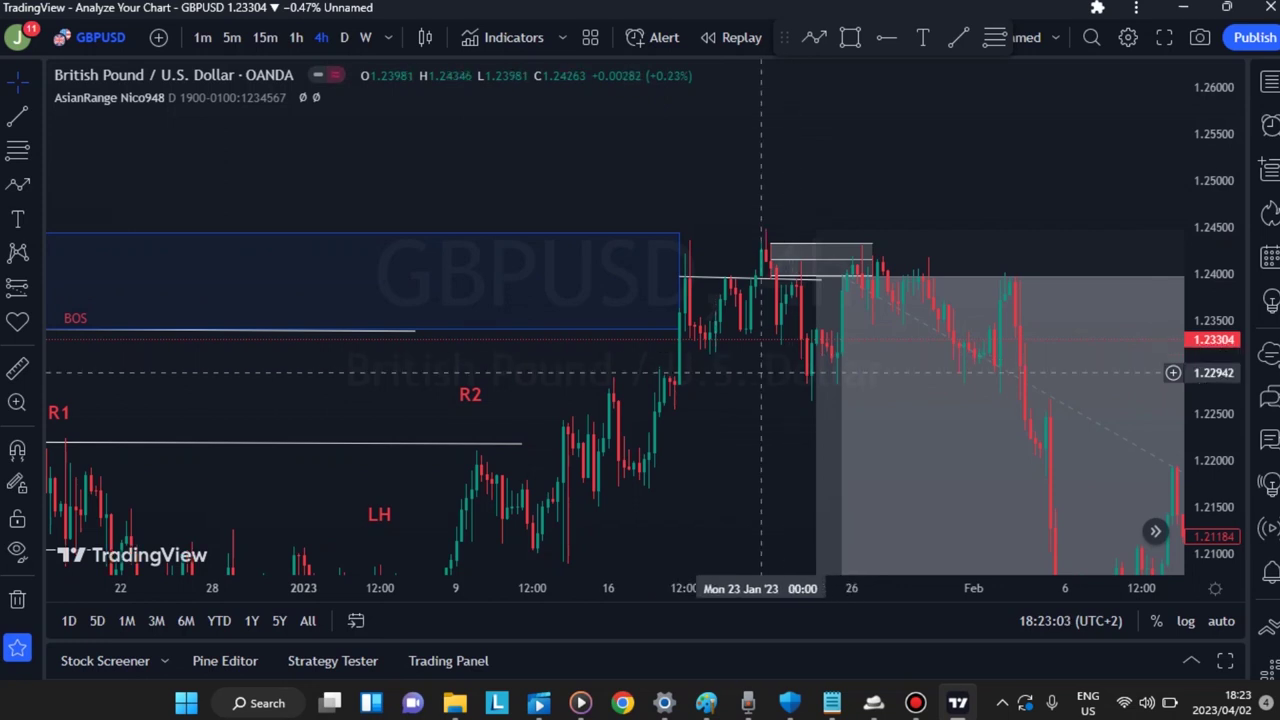
pyautogui.moveTo(739, 374); pyautogui.dragTo(695, 383)
pyautogui.scroll(3, 700, 384)
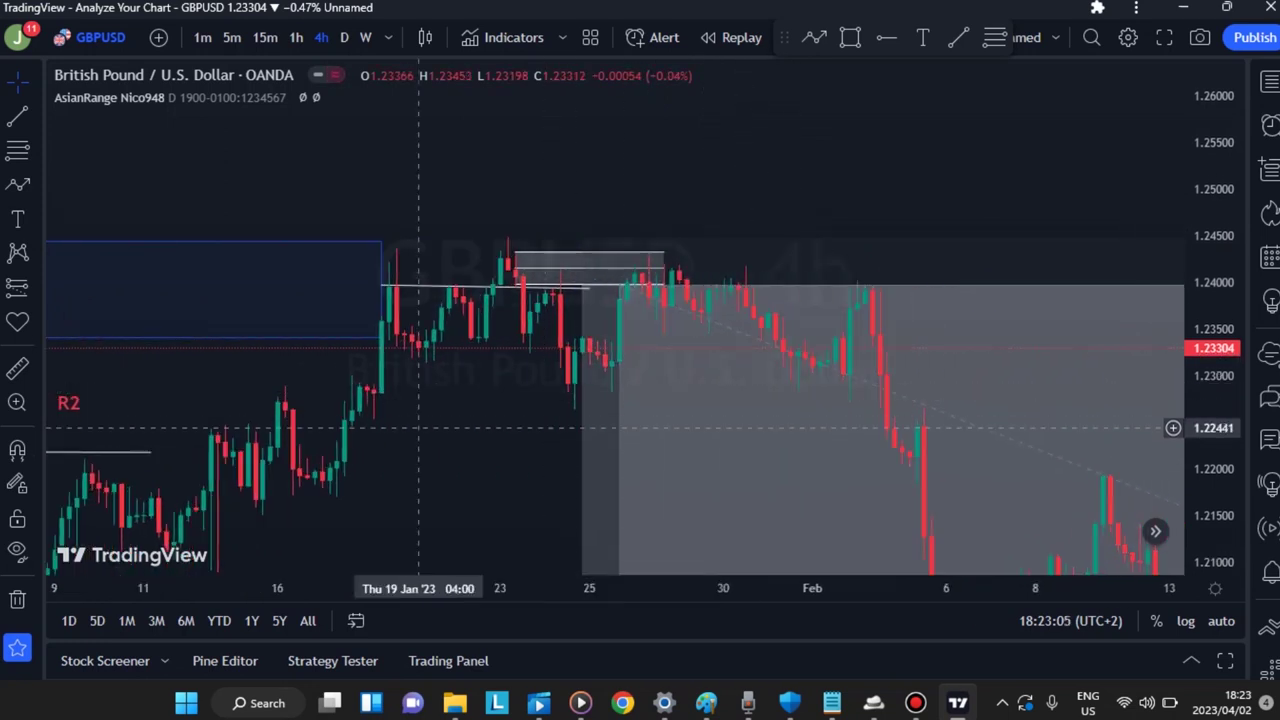
pyautogui.scroll(-2, 509, 409)
pyautogui.moveTo(1214, 260); pyautogui.dragTo(1214, 290)
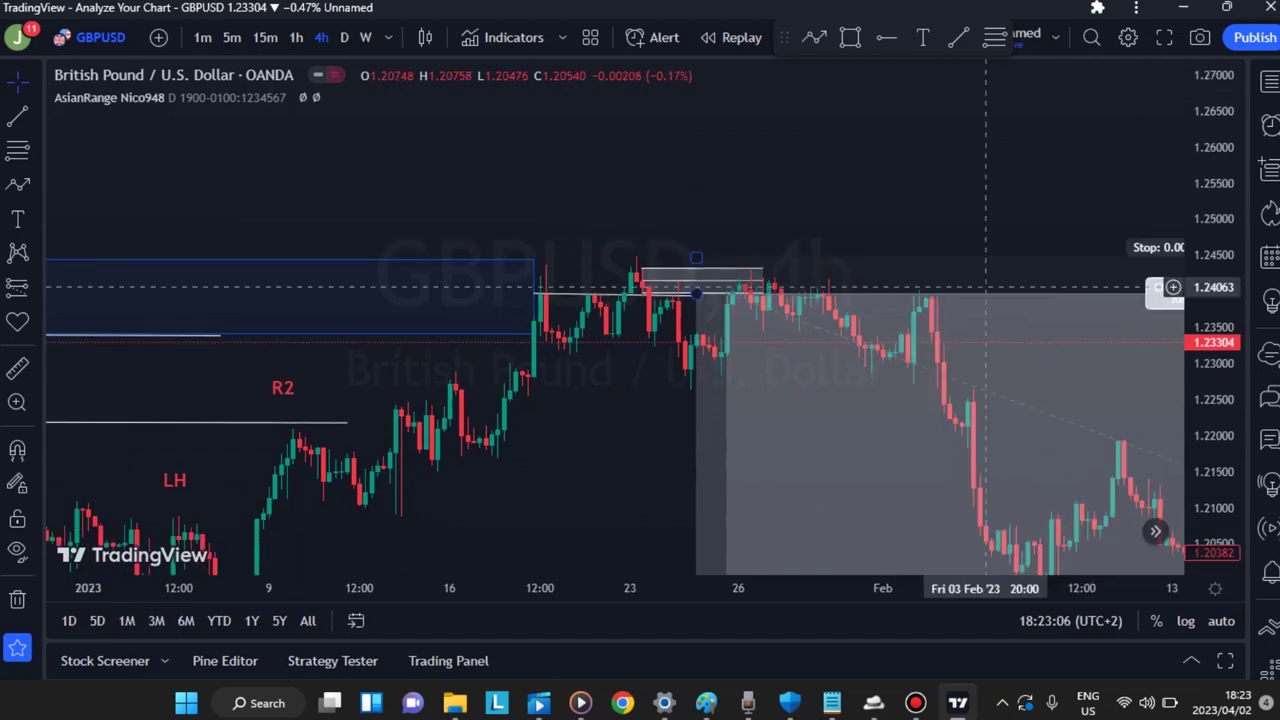
# Step: Review the short position's run from late January through February alongside the marked December and January structure
pyautogui.scroll(-3, 560, 463)
pyautogui.moveTo(750, 422); pyautogui.dragTo(414, 346)
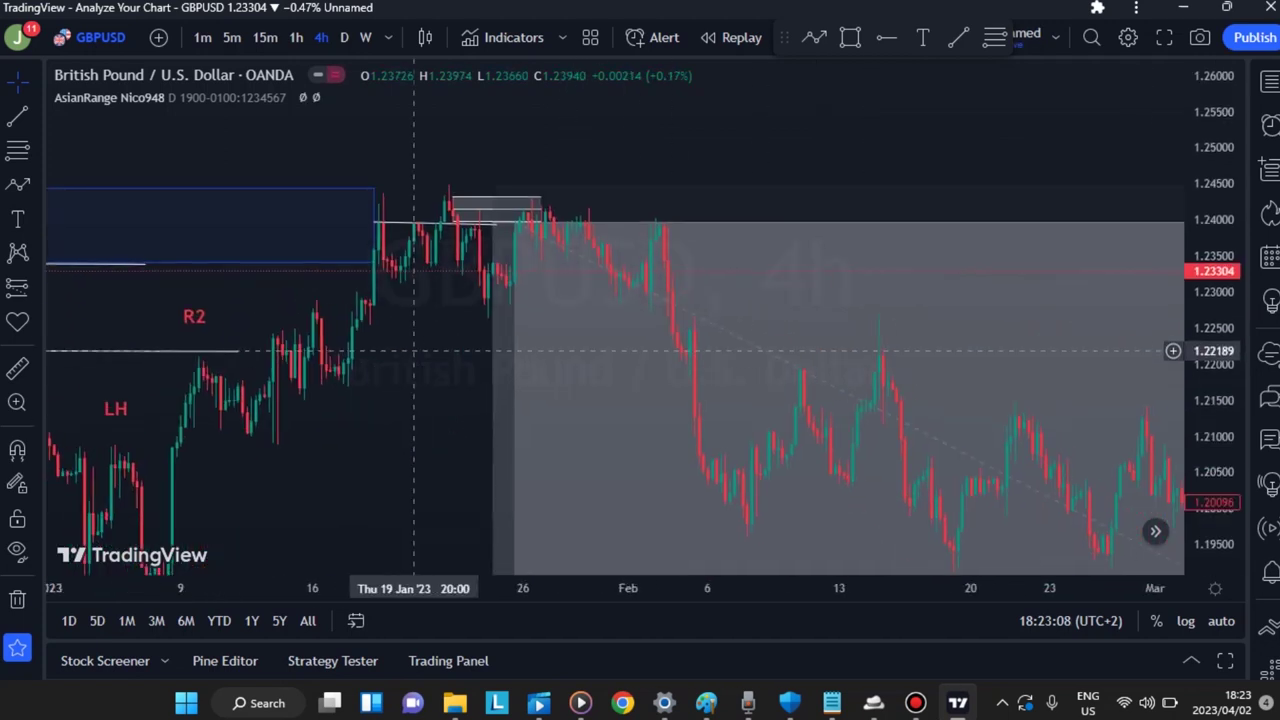
pyautogui.moveTo(678, 219)
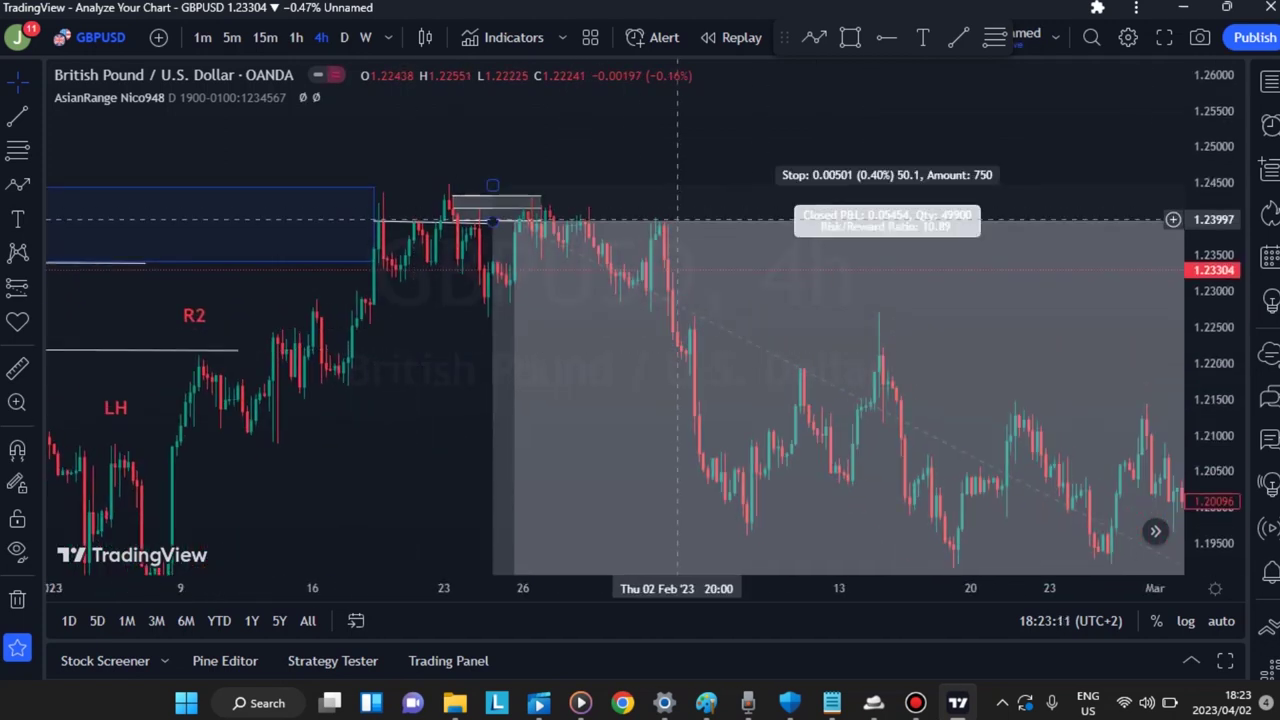
pyautogui.scroll(-2, 443, 366)
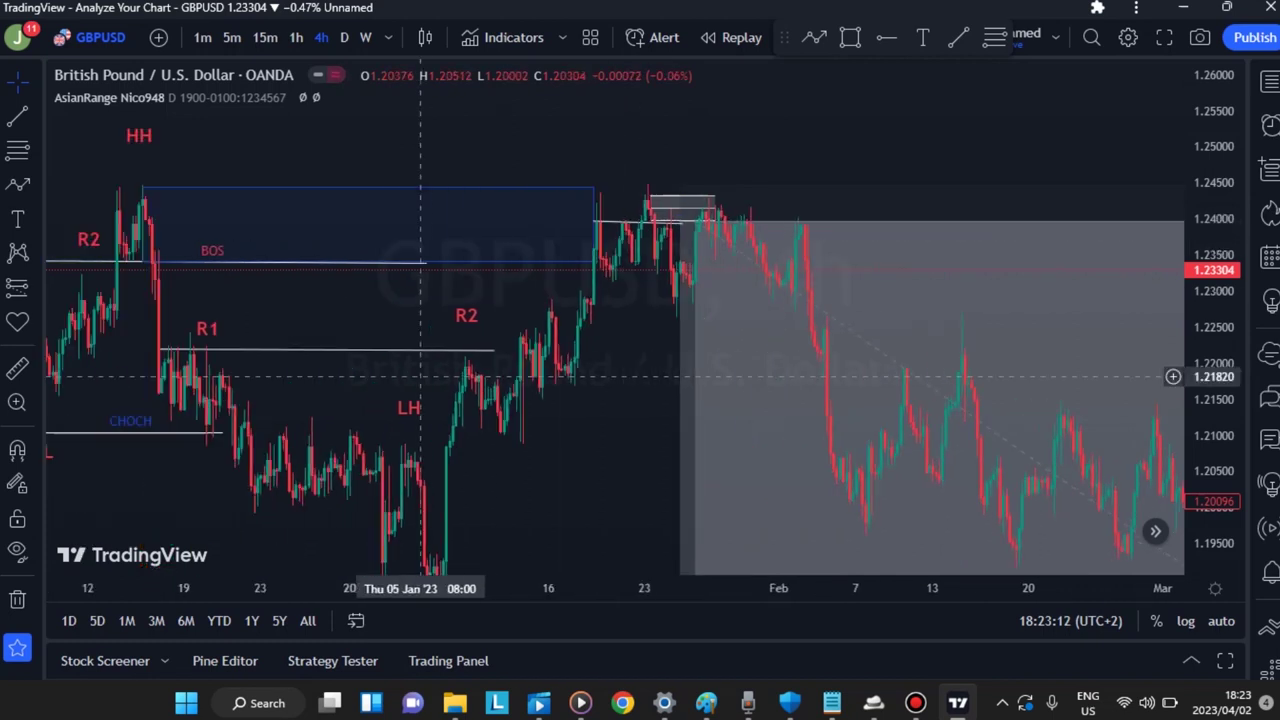
pyautogui.scroll(1, 594, 354)
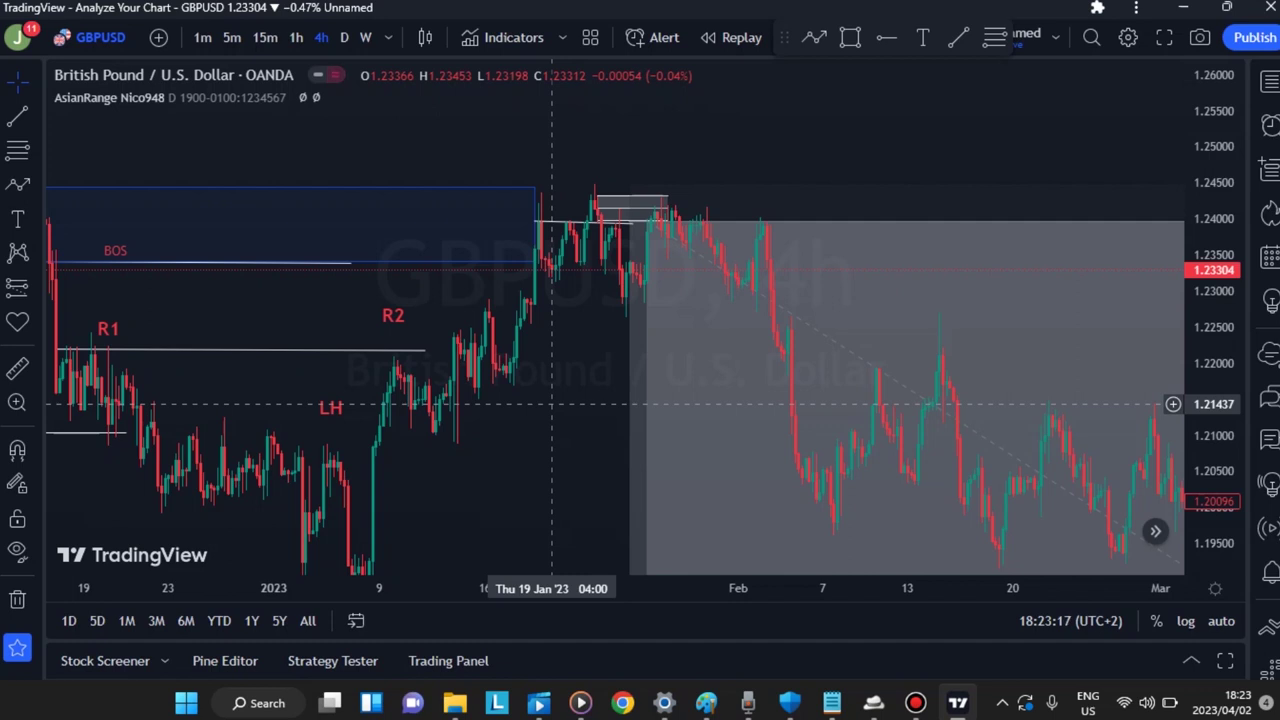
pyautogui.moveTo(571, 404); pyautogui.dragTo(576, 396)
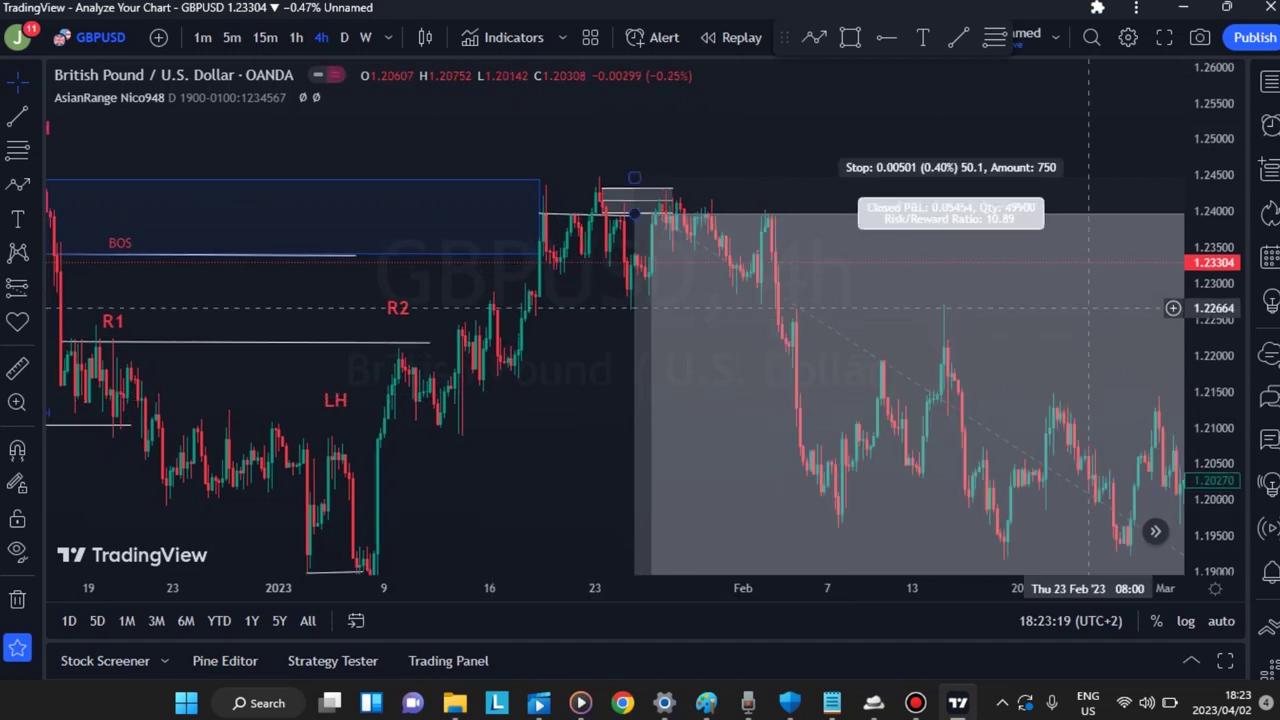
pyautogui.moveTo(1214, 380); pyautogui.dragTo(1214, 366)
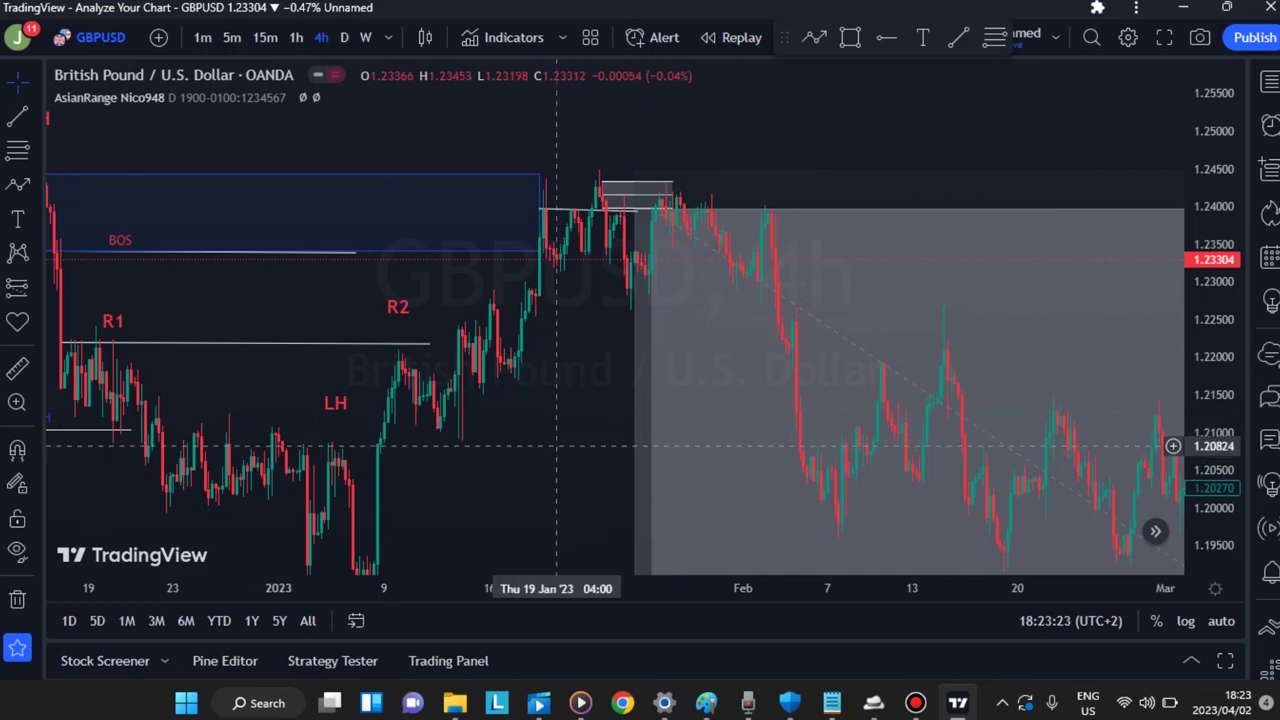
pyautogui.moveTo(559, 444); pyautogui.dragTo(607, 404)
pyautogui.scroll(-1, 600, 415)
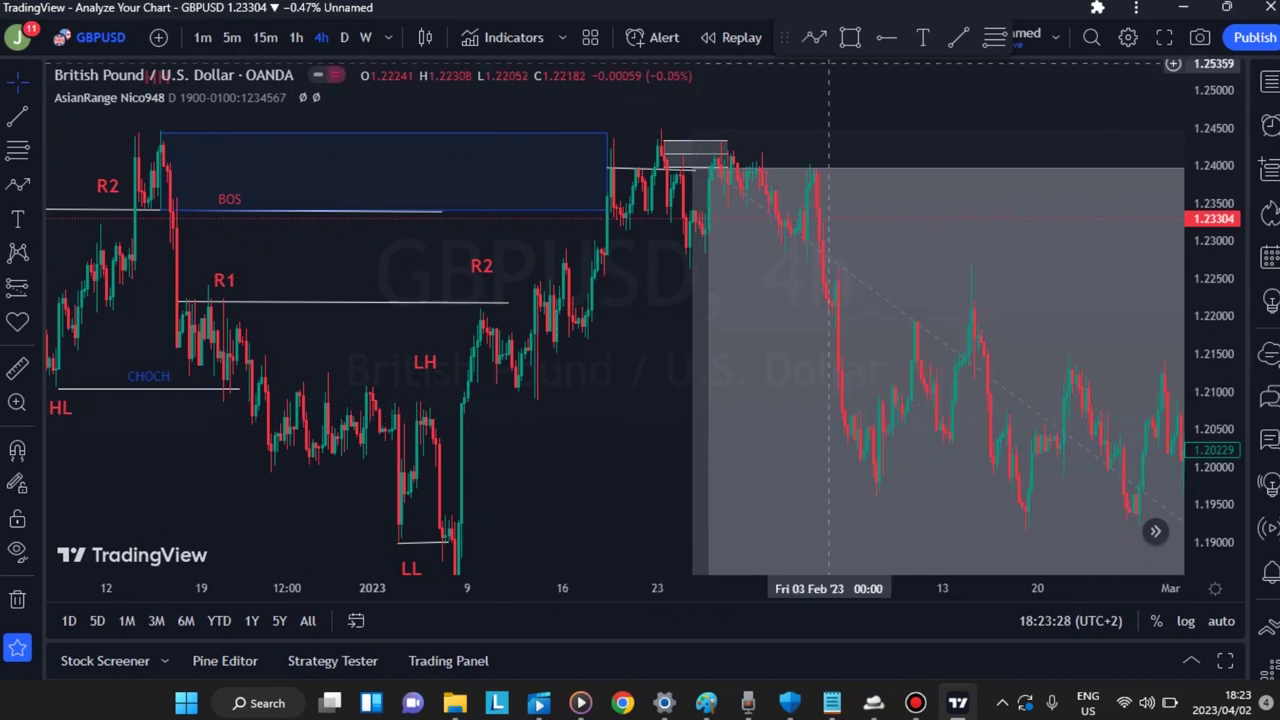
pyautogui.click(757, 7)
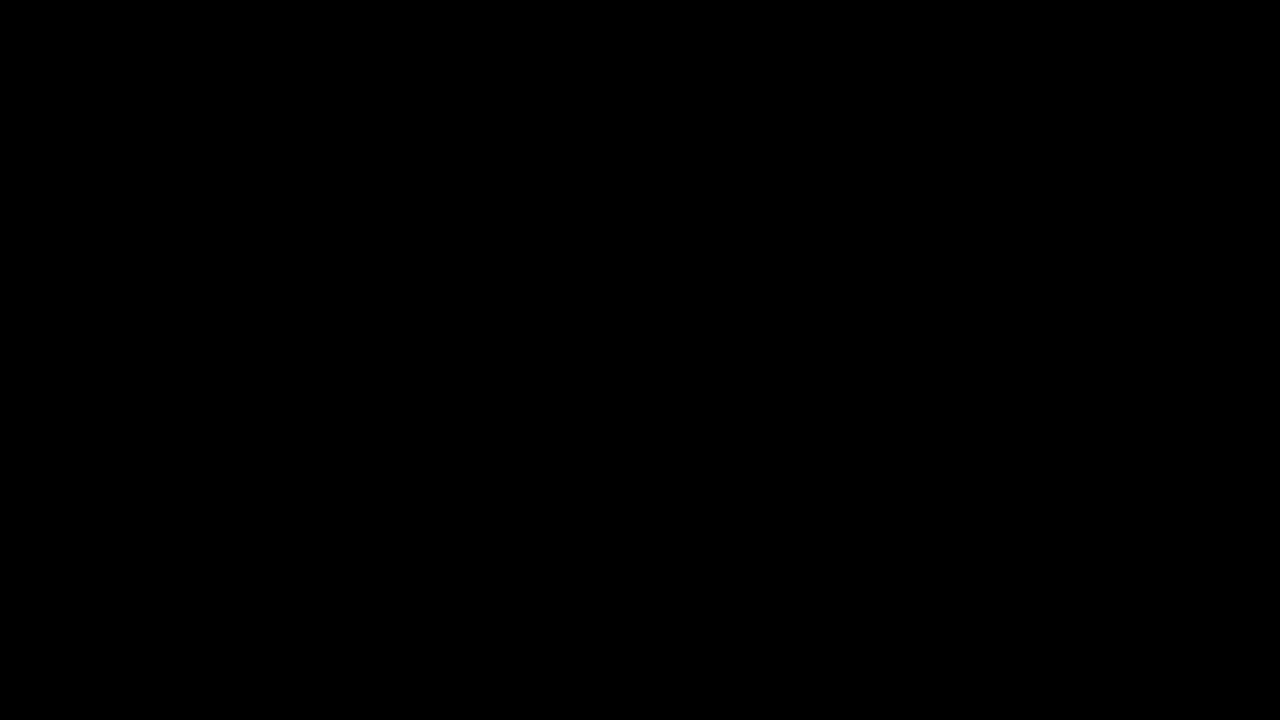